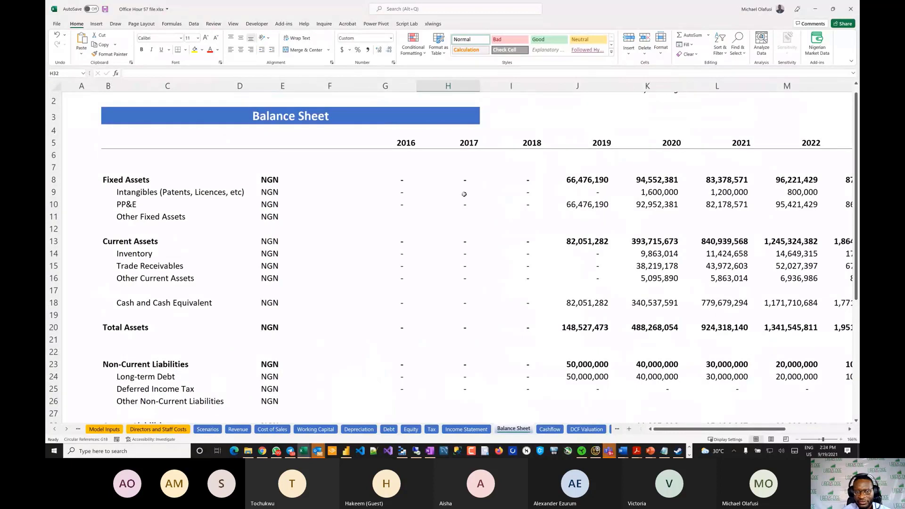
# Rename the Fixed Assets heading in cell B8 of the Balance Sheet as "Non-Current Assets".
pyautogui.click(111, 186)
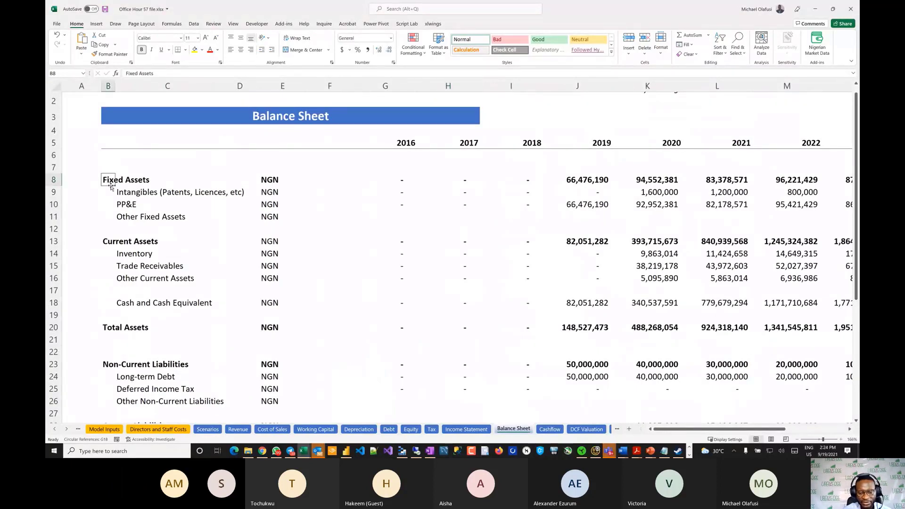
pyautogui.write('Non-')
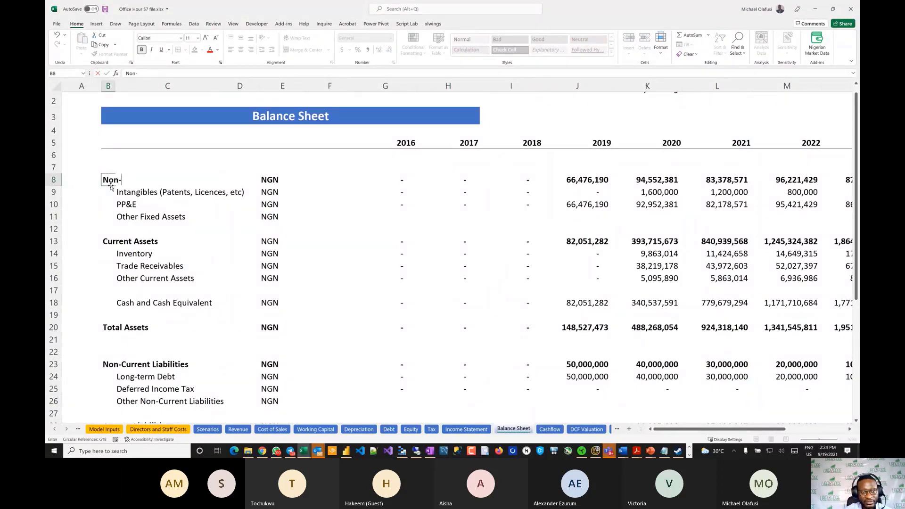
pyautogui.write('Curr')
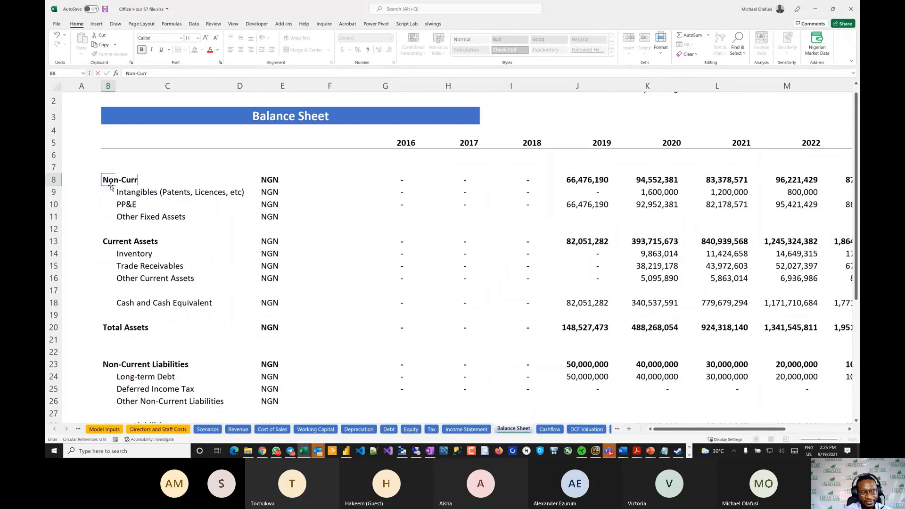
pyautogui.write('ent Assets')
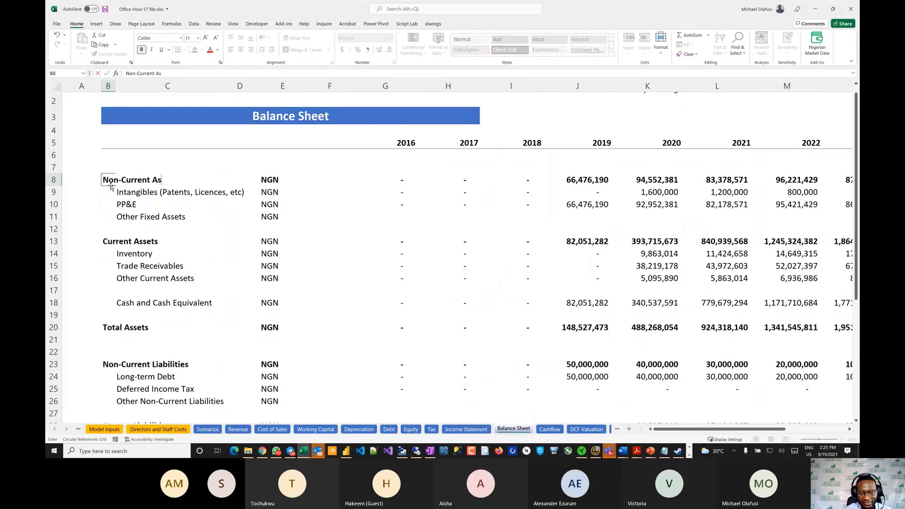
pyautogui.press('Return')
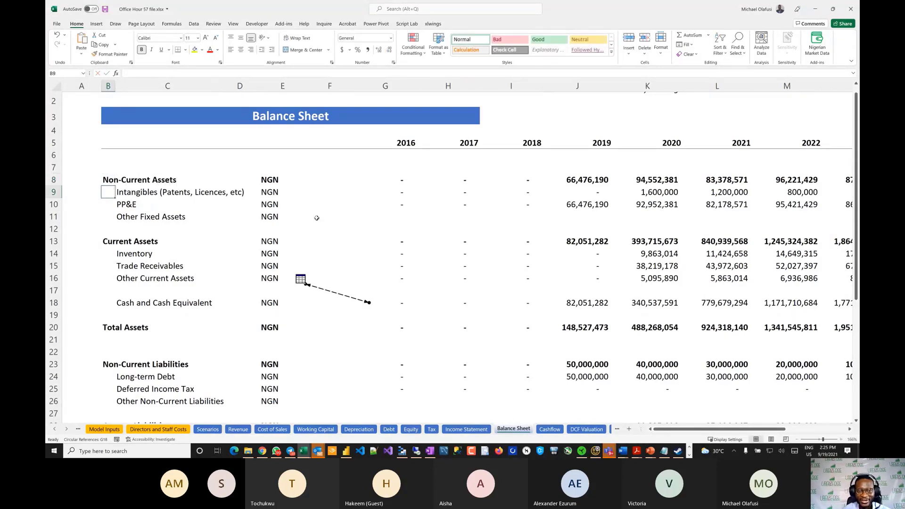
# Enable iterative calculation in the workbook's formula calculation options.
pyautogui.click(326, 248)
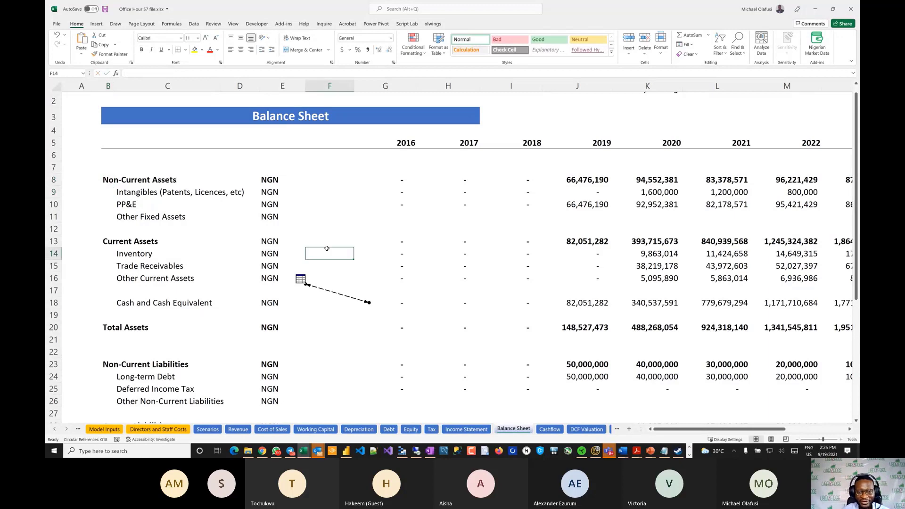
pyautogui.click(452, 275)
pyautogui.click(56, 24)
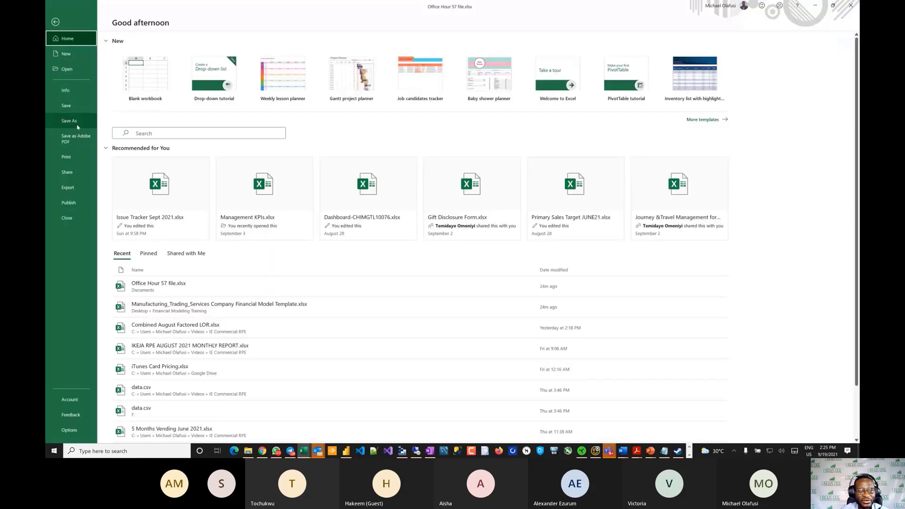
pyautogui.click(68, 430)
pyautogui.click(326, 124)
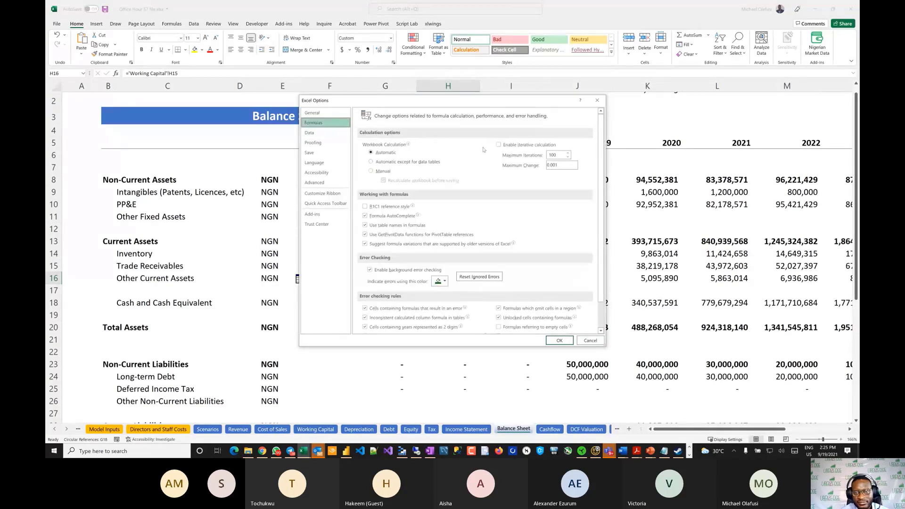
pyautogui.click(515, 145)
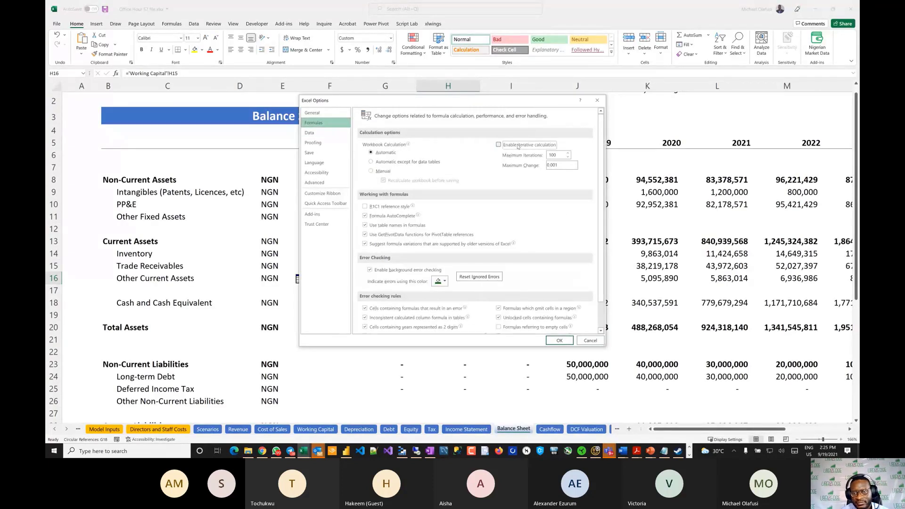
pyautogui.click(554, 340)
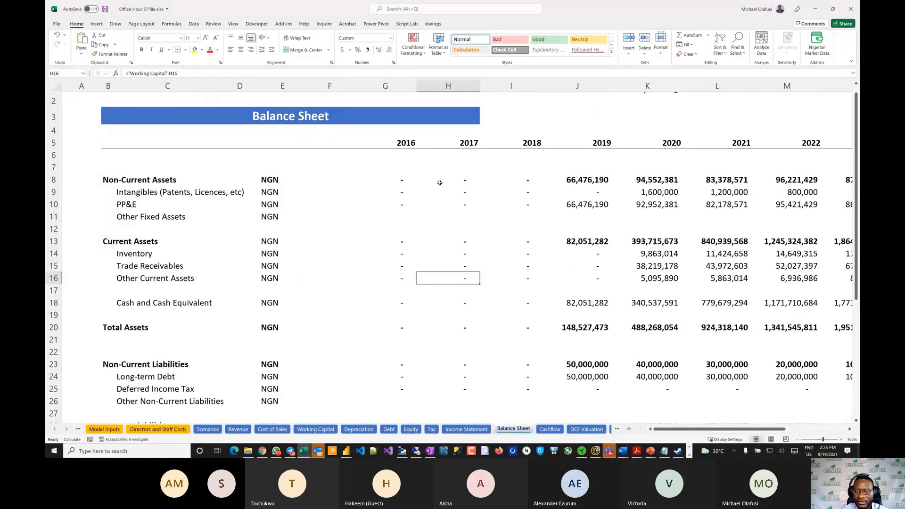
# Clear all yearly figures on the Balance Sheet from row 8, Non-Current Assets, through row 38, Total Liabilities & Equity.
pyautogui.moveTo(402, 178)
pyautogui.mouseDown()
pyautogui.moveTo(676, 231)
pyautogui.moveTo(738, 231)
pyautogui.moveTo(740, 242)
pyautogui.moveTo(844, 241)
pyautogui.moveTo(815, 410)
pyautogui.moveTo(801, 424)
pyautogui.moveTo(780, 408)
pyautogui.moveTo(776, 357)
pyautogui.mouseUp()
pyautogui.hscroll(-3, 637, 314)
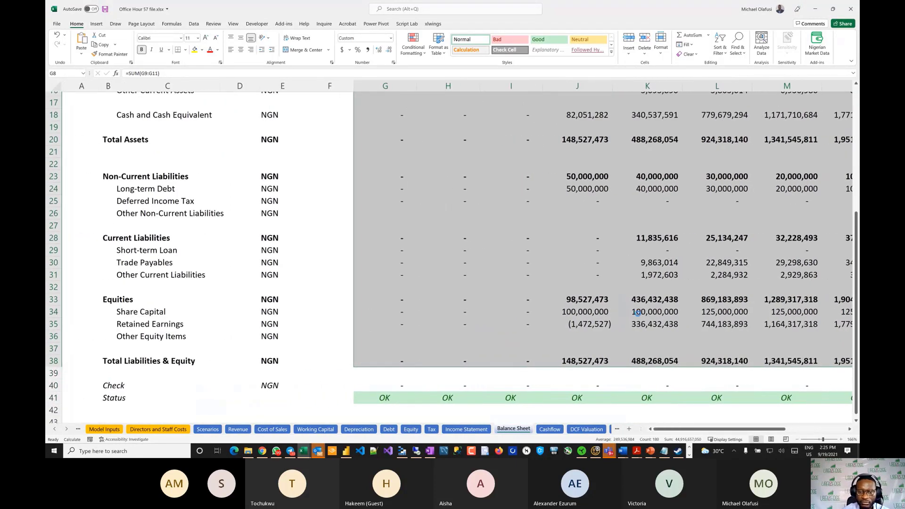
pyautogui.press('Delete')
pyautogui.scroll(-10, 466, 364)
pyautogui.scroll(4, 465, 364)
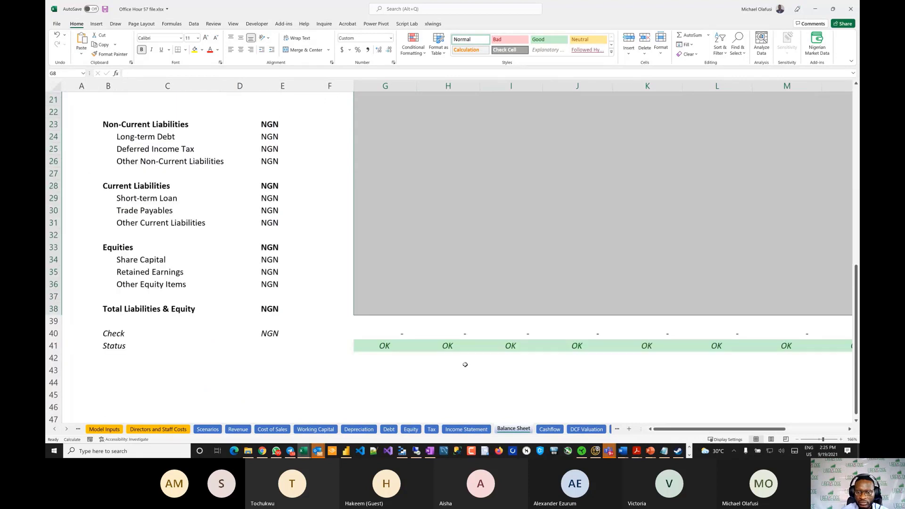
pyautogui.scroll(6, 465, 364)
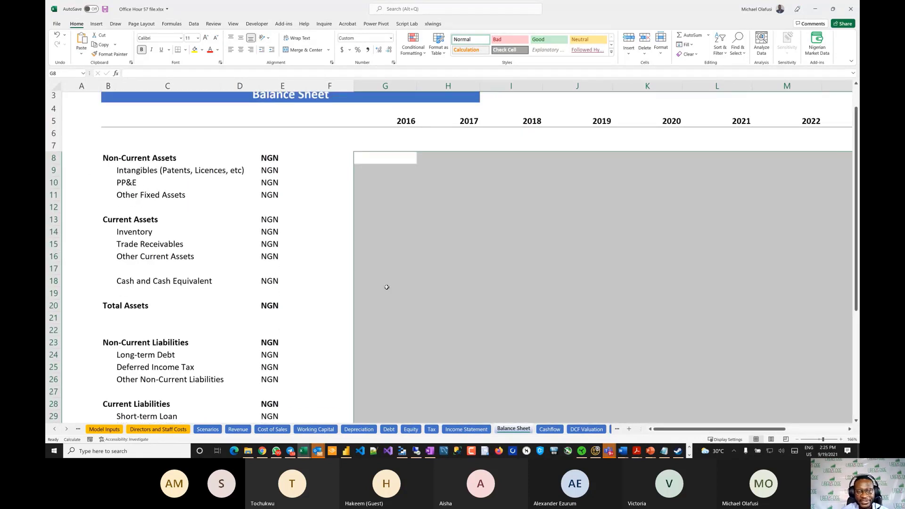
pyautogui.scroll(1, 387, 287)
pyautogui.click(294, 275)
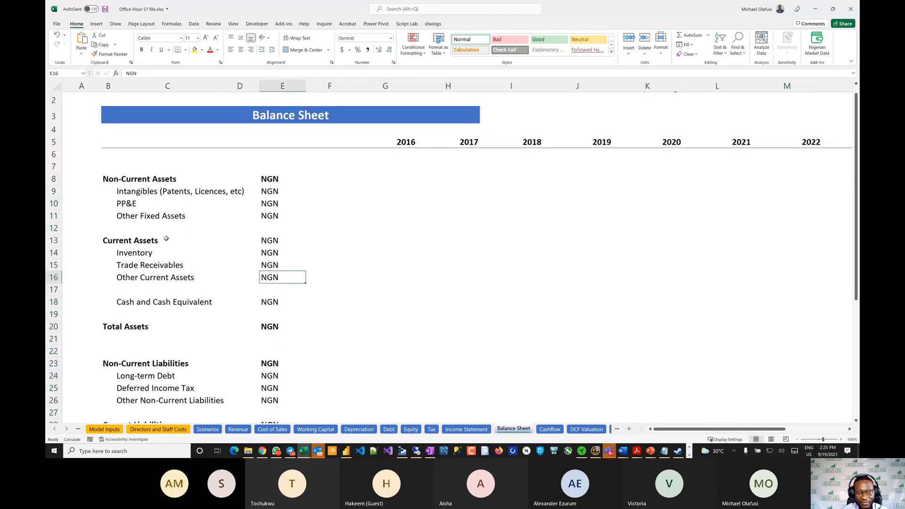
pyautogui.moveTo(111, 179); pyautogui.dragTo(161, 357)
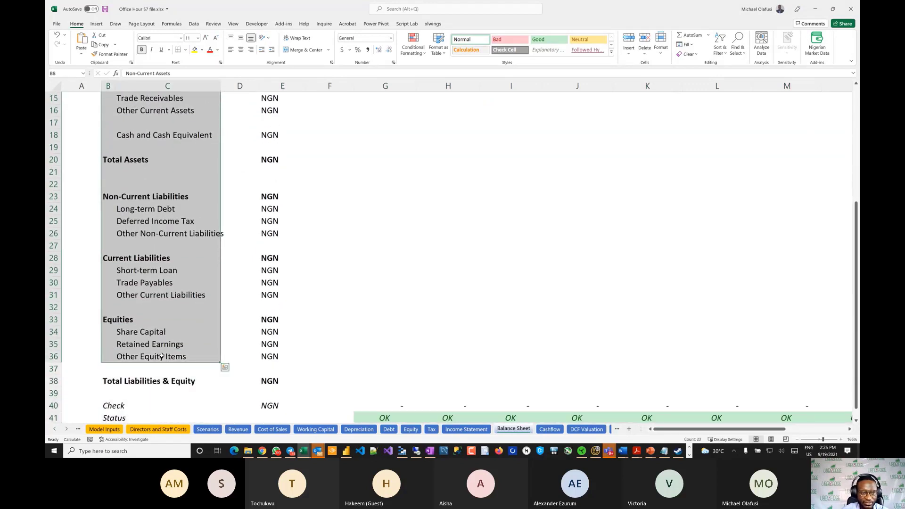
pyautogui.scroll(5, 162, 357)
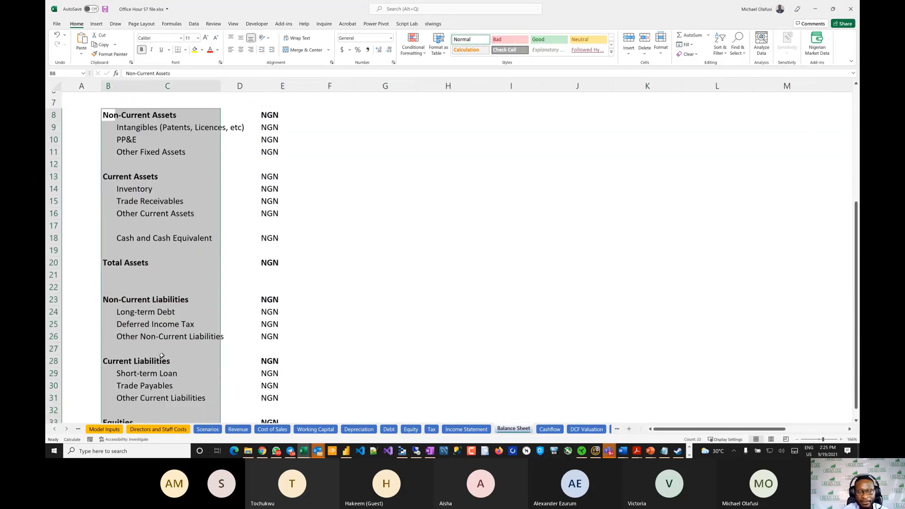
pyautogui.click(373, 234)
# Link the 2016 Intangibles cell G9 to the intangibles' net book value at Depreciation!G37 and fill the formula across to 2022.
pyautogui.click(391, 193)
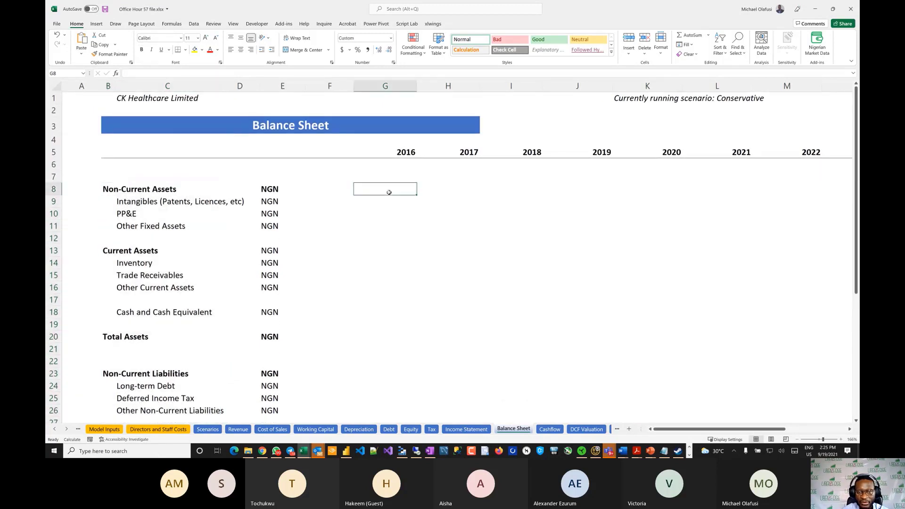
pyautogui.press('Down')
pyautogui.press('Up')
pyautogui.press('Down')
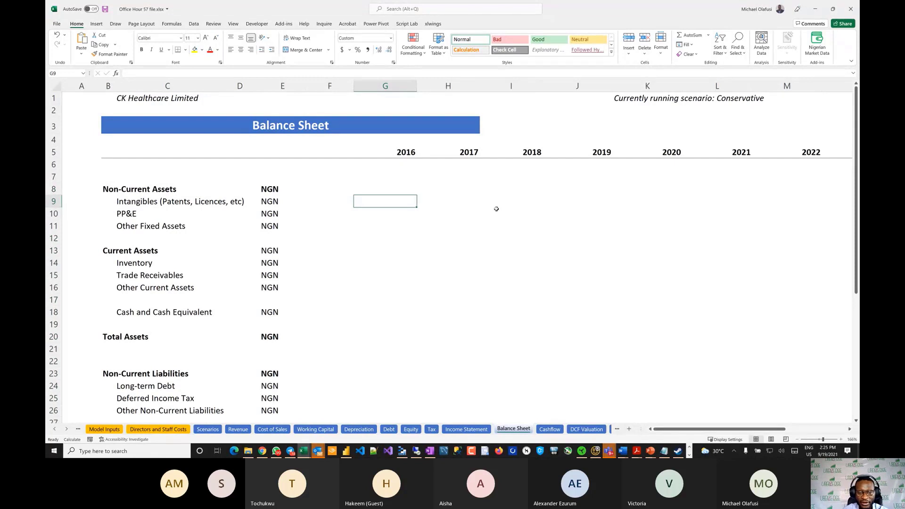
pyautogui.write('=')
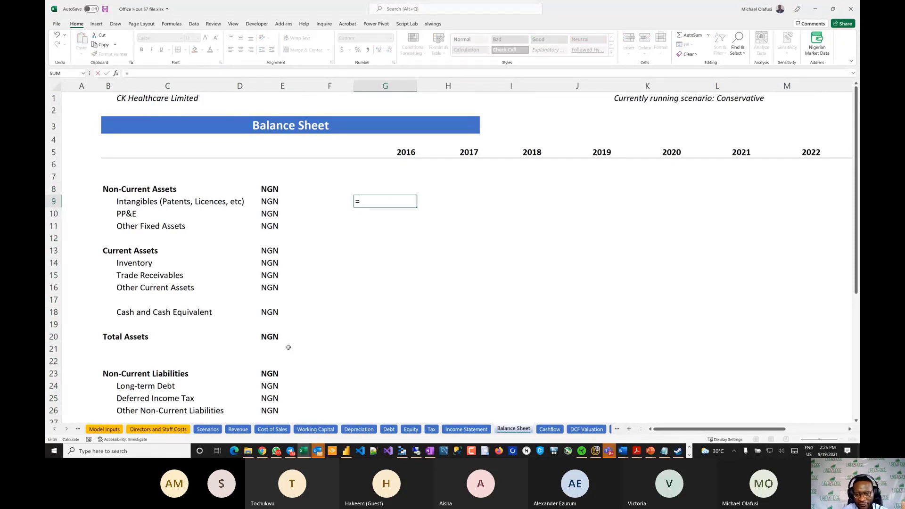
pyautogui.click(358, 429)
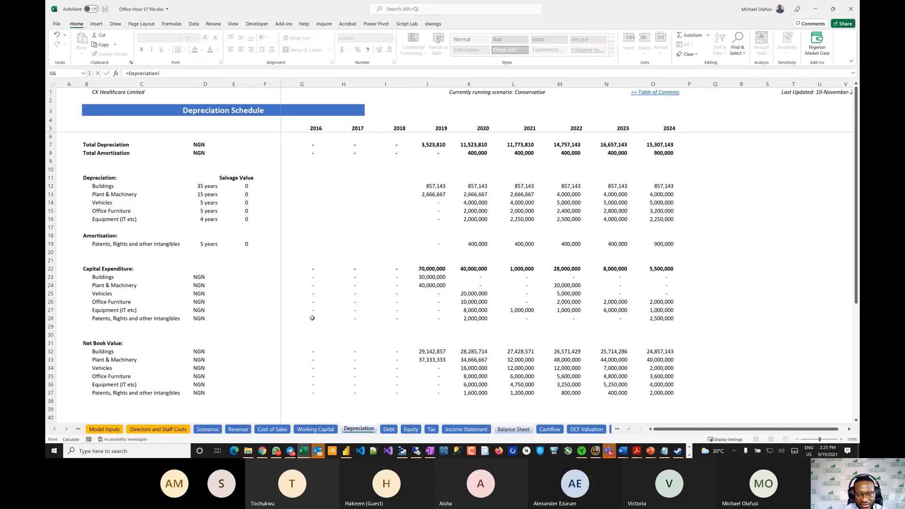
pyautogui.scroll(-1, 311, 317)
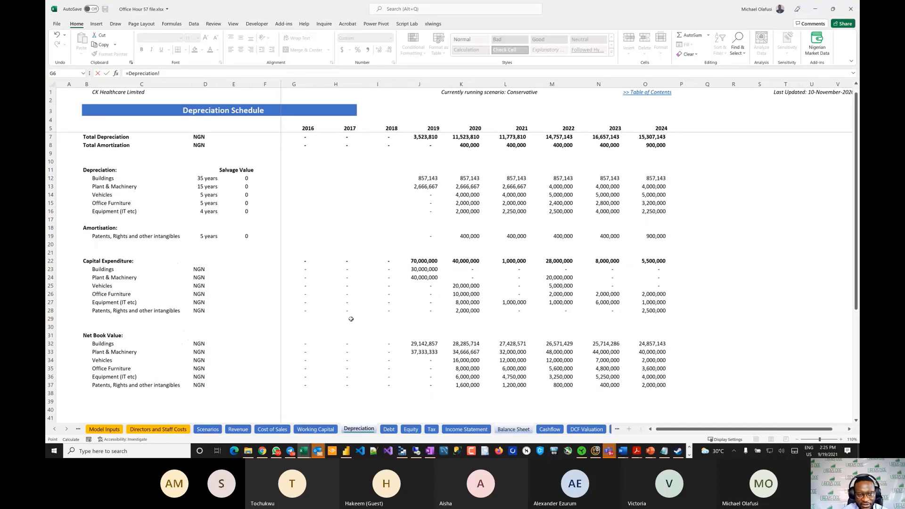
pyautogui.scroll(-1, 118, 282)
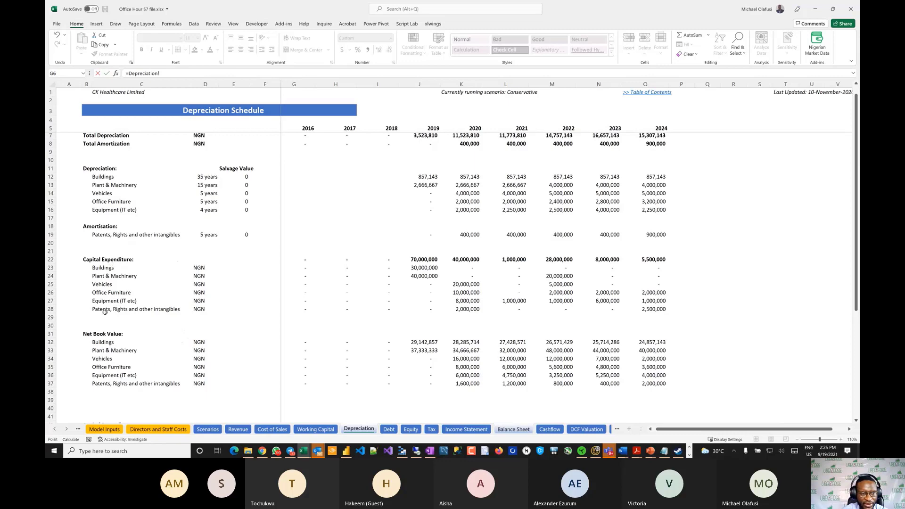
pyautogui.scroll(-9, 104, 312)
pyautogui.scroll(7, 105, 312)
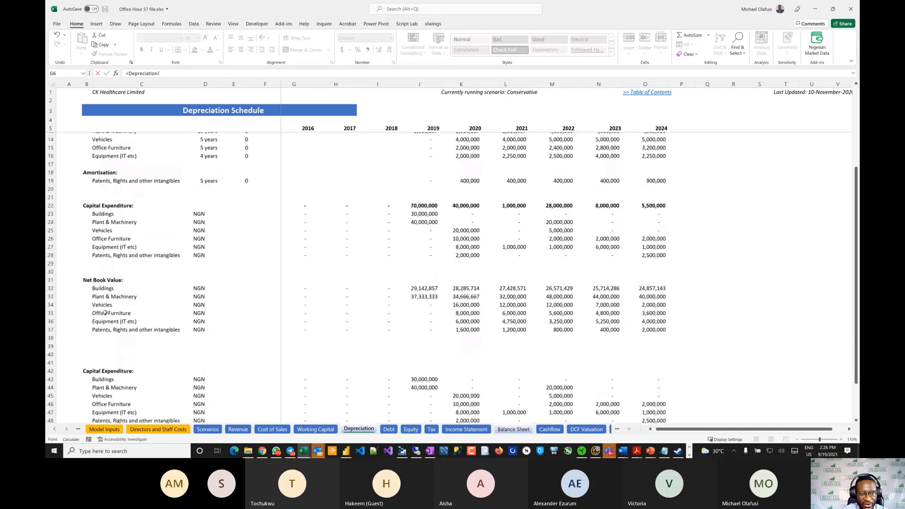
pyautogui.click(304, 331)
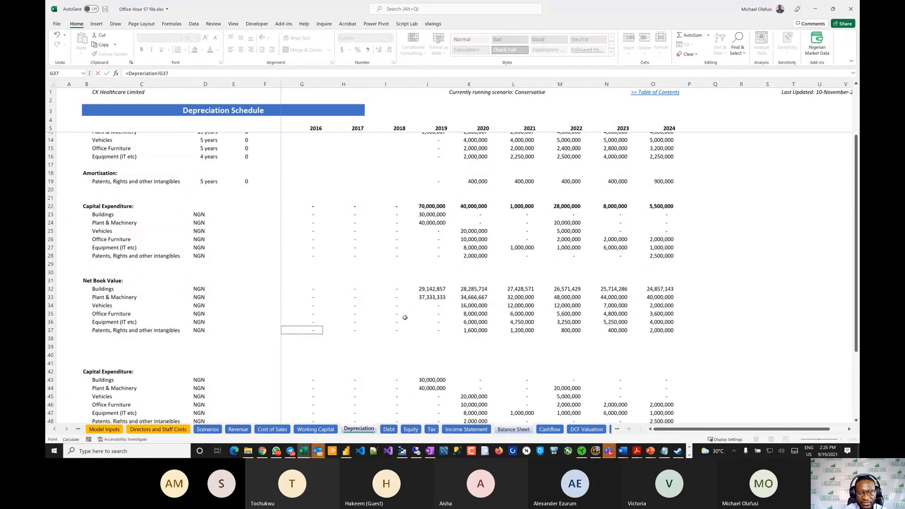
pyautogui.hotkey('ctrl', 'Return')
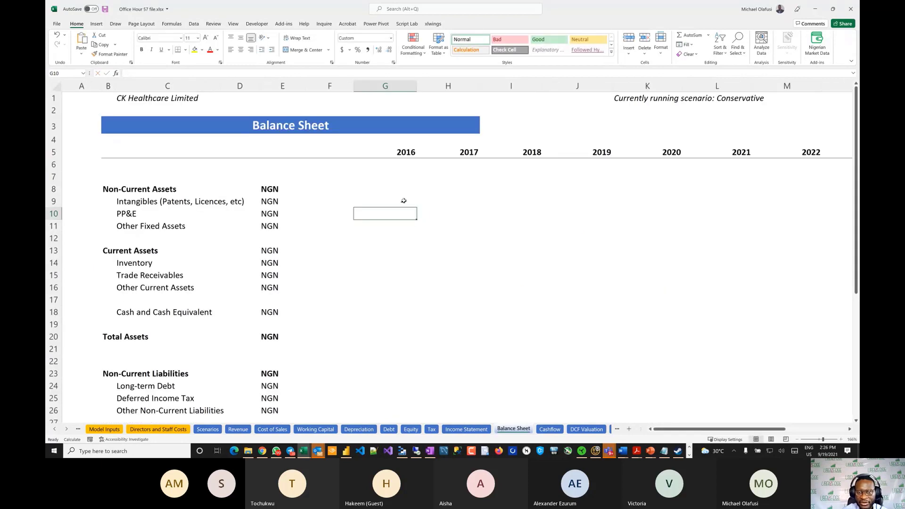
pyautogui.moveTo(418, 207); pyautogui.dragTo(820, 208)
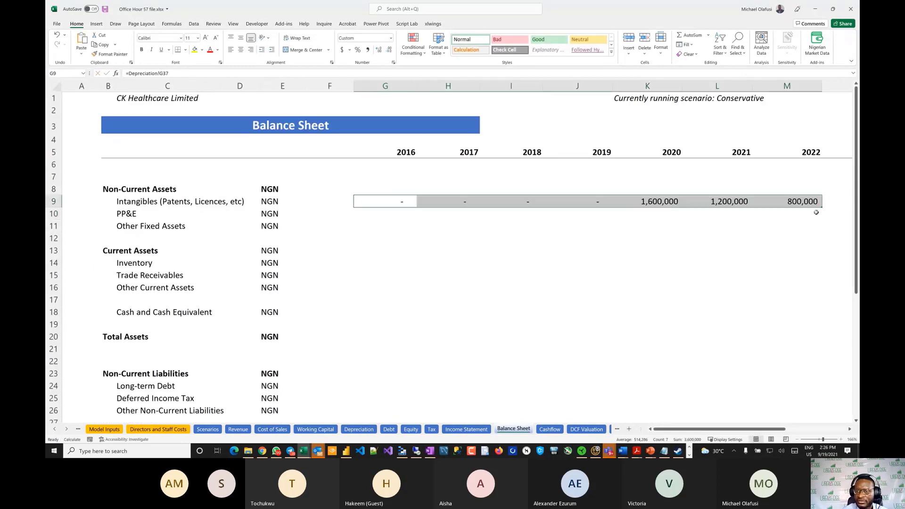
# Shade the Net Book Value section, rows 31 to 37 of the Depreciation sheet, with a light gold fill.
pyautogui.click(366, 420)
pyautogui.click(362, 429)
pyautogui.scroll(2, 379, 300)
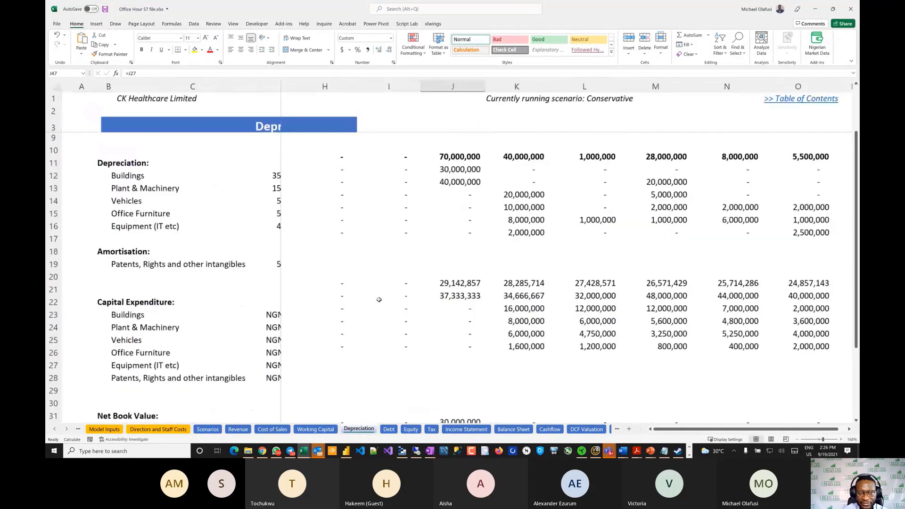
pyautogui.scroll(-7, 379, 300)
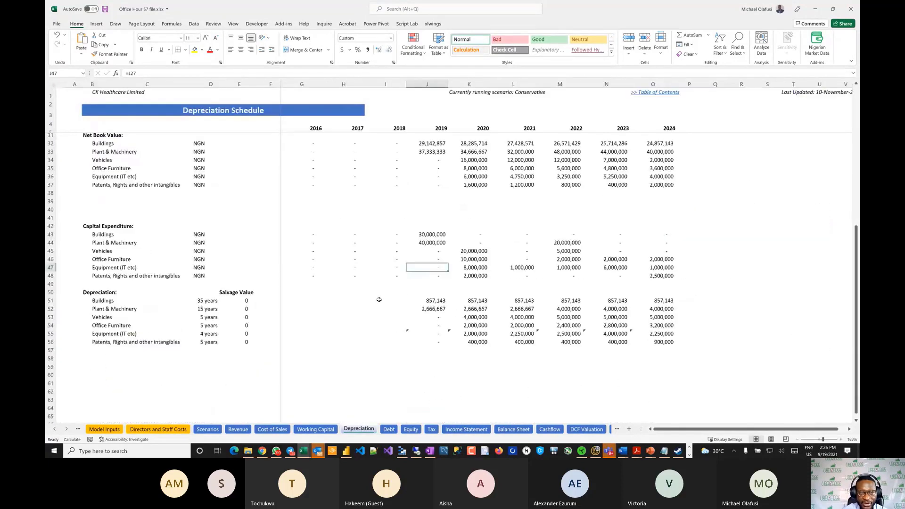
pyautogui.click(841, 439)
pyautogui.scroll(8, 435, 338)
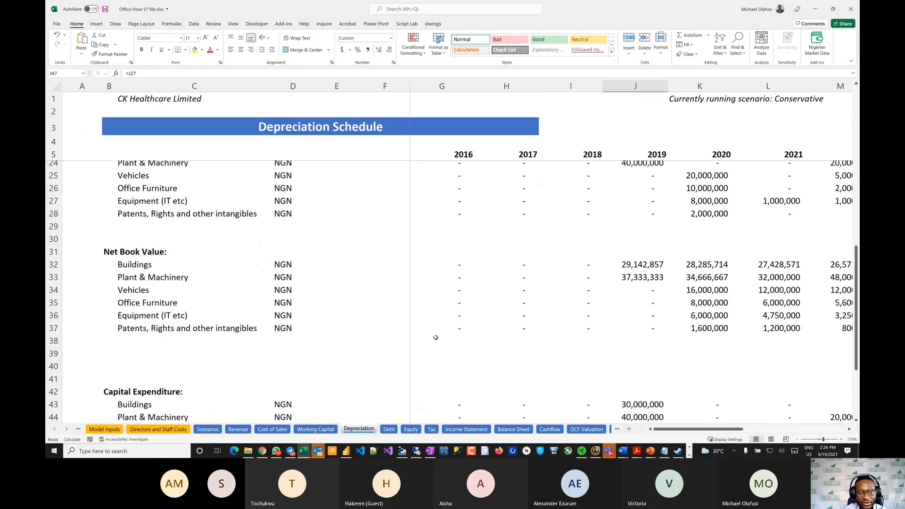
pyautogui.scroll(-2, 247, 338)
pyautogui.scroll(2, 247, 338)
pyautogui.scroll(-2, 247, 339)
pyautogui.scroll(-5, 247, 338)
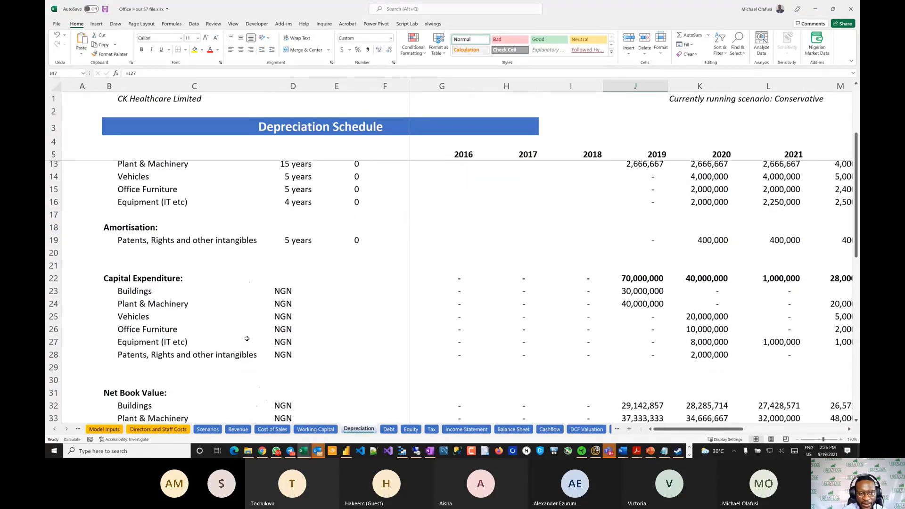
pyautogui.moveTo(55, 220); pyautogui.dragTo(58, 296)
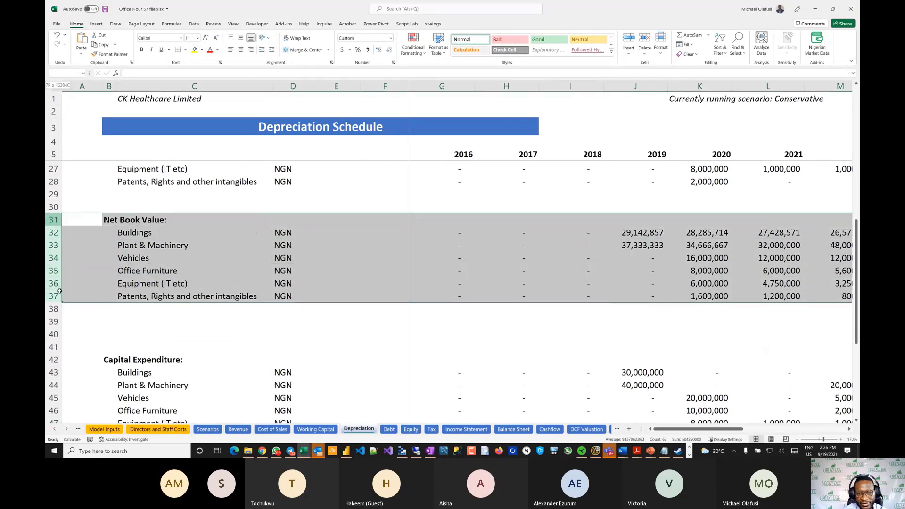
pyautogui.click(202, 51)
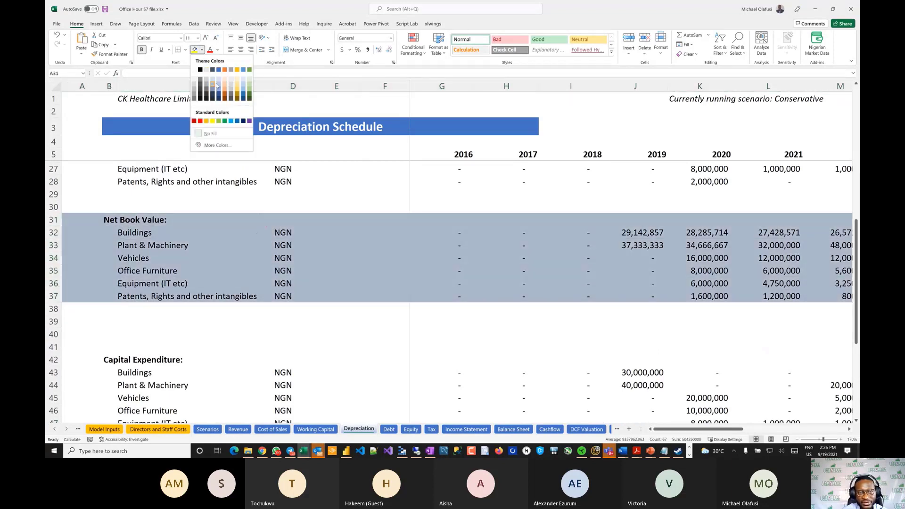
pyautogui.click(239, 82)
pyautogui.click(343, 292)
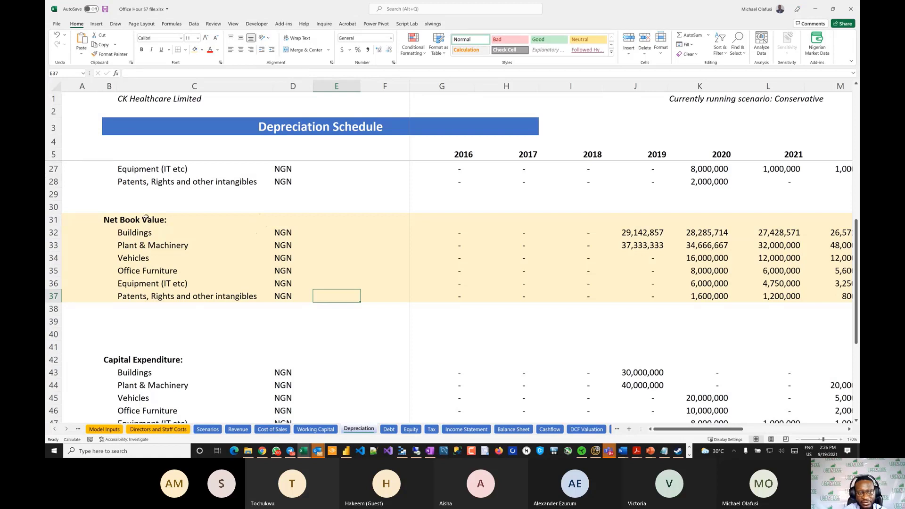
pyautogui.click(109, 220)
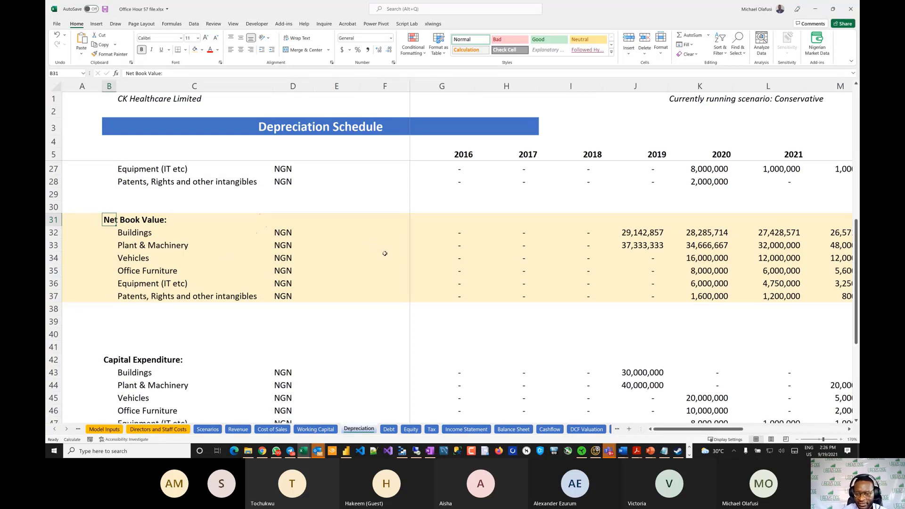
# Sum the 2016 net book values Depreciation!G32:G36 in the Balance Sheet's PP&E cell G10 and fill the formula across to 2024.
pyautogui.click(514, 429)
pyautogui.click(403, 212)
pyautogui.write('=')
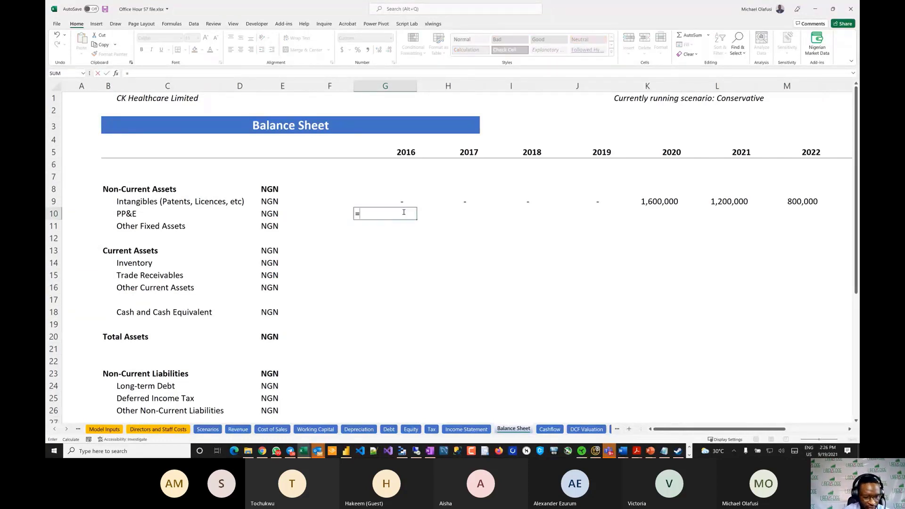
pyautogui.write('sum')
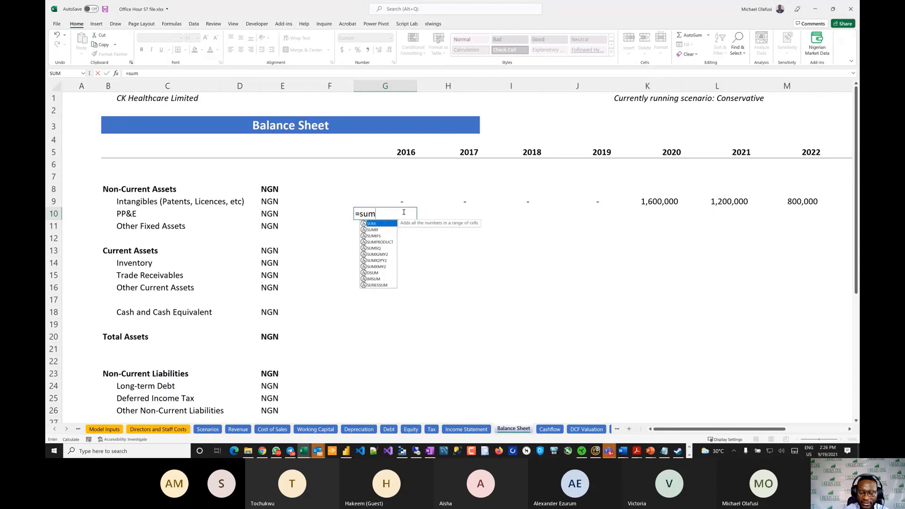
pyautogui.write('(')
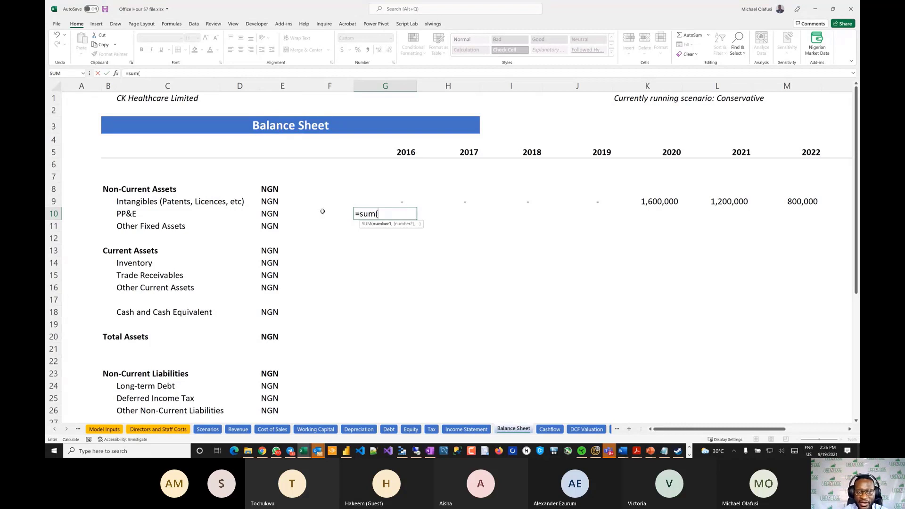
pyautogui.click(361, 430)
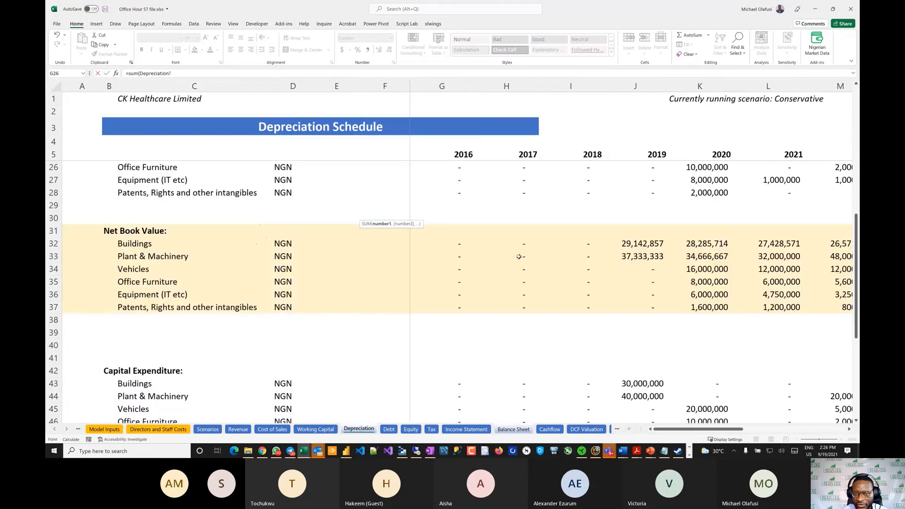
pyautogui.moveTo(124, 250); pyautogui.dragTo(141, 295)
pyautogui.moveTo(456, 246); pyautogui.dragTo(462, 297)
pyautogui.write(')')
pyautogui.press('Return')
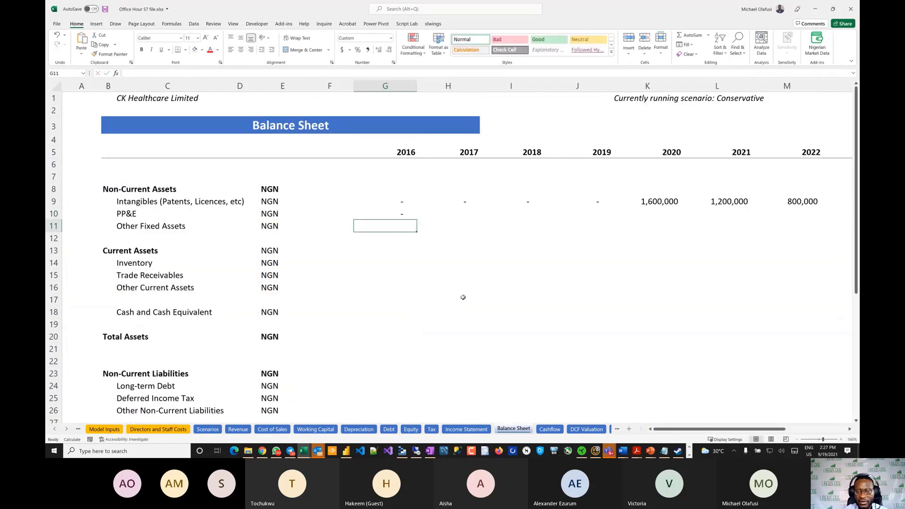
pyautogui.click(395, 214)
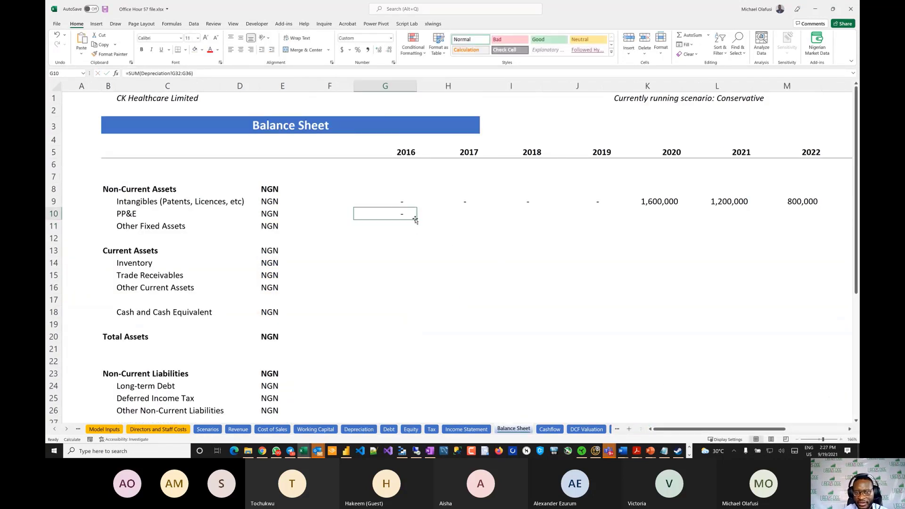
pyautogui.moveTo(417, 220); pyautogui.dragTo(684, 238)
# Extend the Intangibles formula in row 9 from the 2022 cell M9 across to 2024.
pyautogui.click(521, 203)
pyautogui.moveTo(530, 207); pyautogui.dragTo(640, 206)
pyautogui.hscroll(-6, 511, 252)
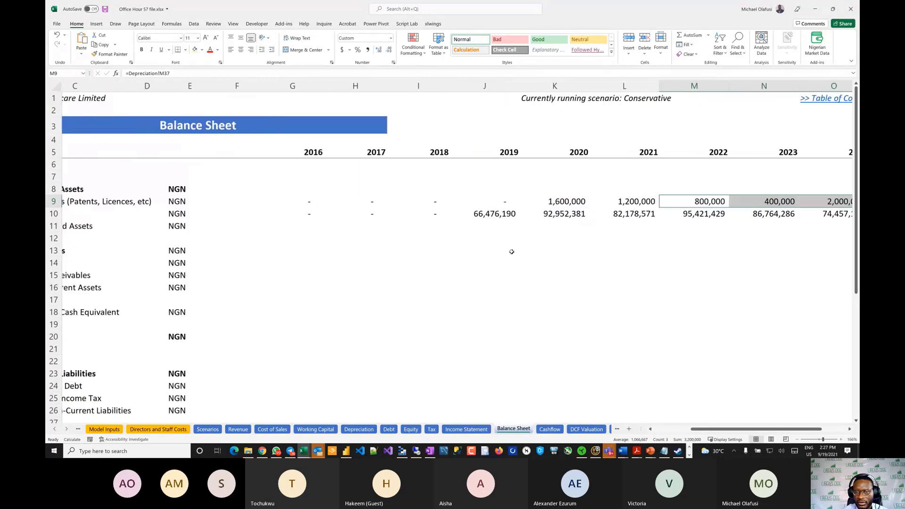
pyautogui.click(399, 225)
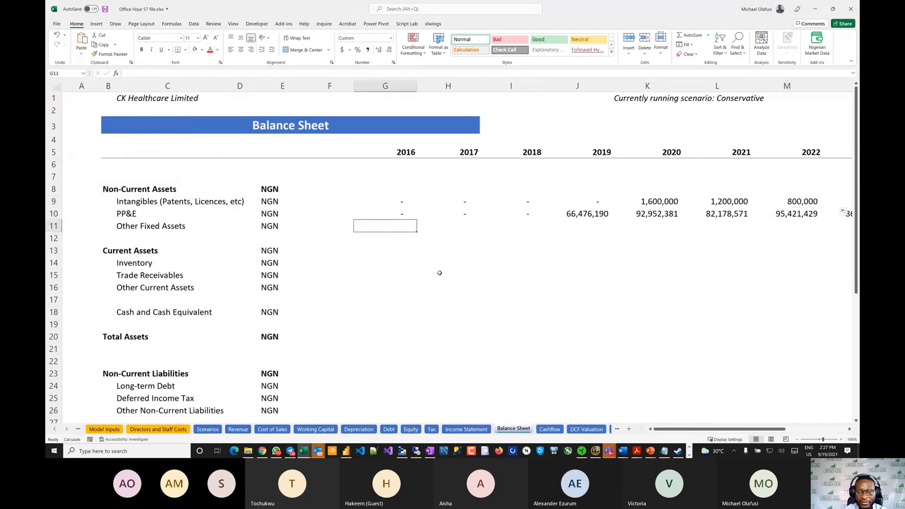
pyautogui.click(351, 428)
pyautogui.scroll(-1, 304, 271)
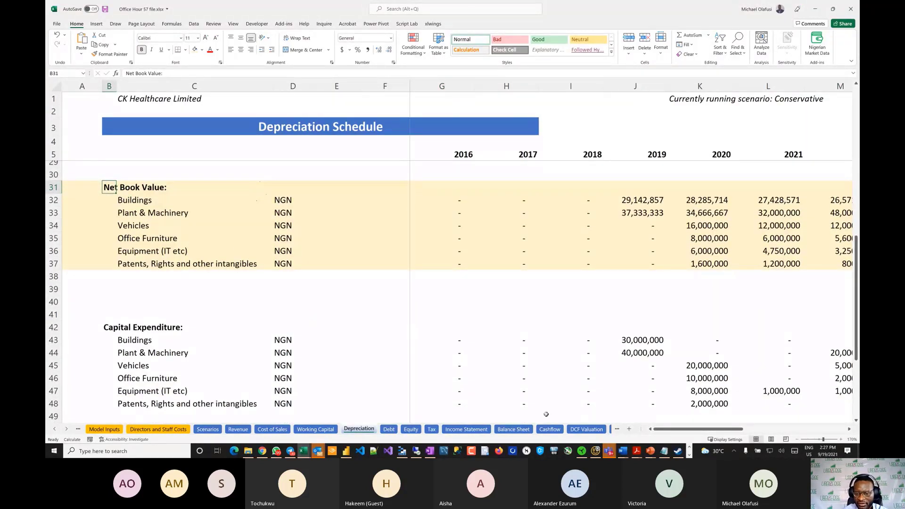
pyautogui.click(513, 429)
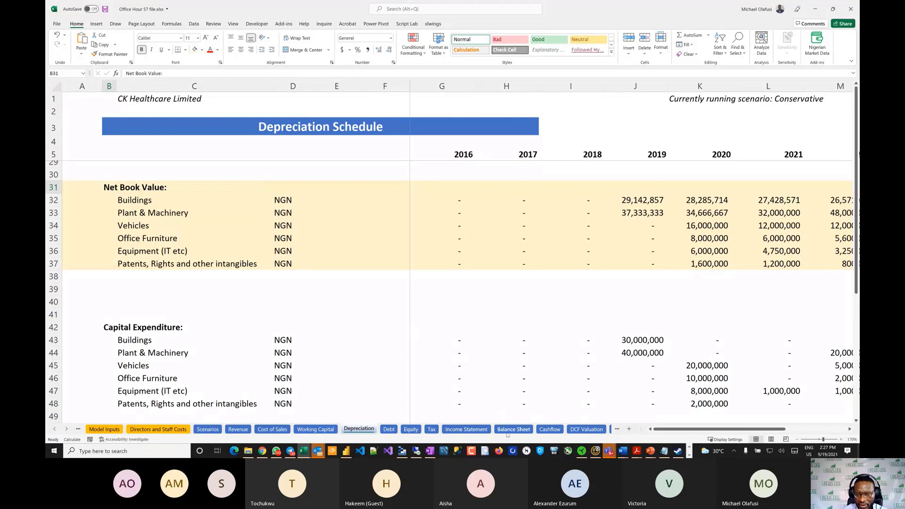
# Total the 2016 Non-Current Assets in G8 with =SUM(G9:G11) and fill the formula across to 2024.
pyautogui.click(401, 196)
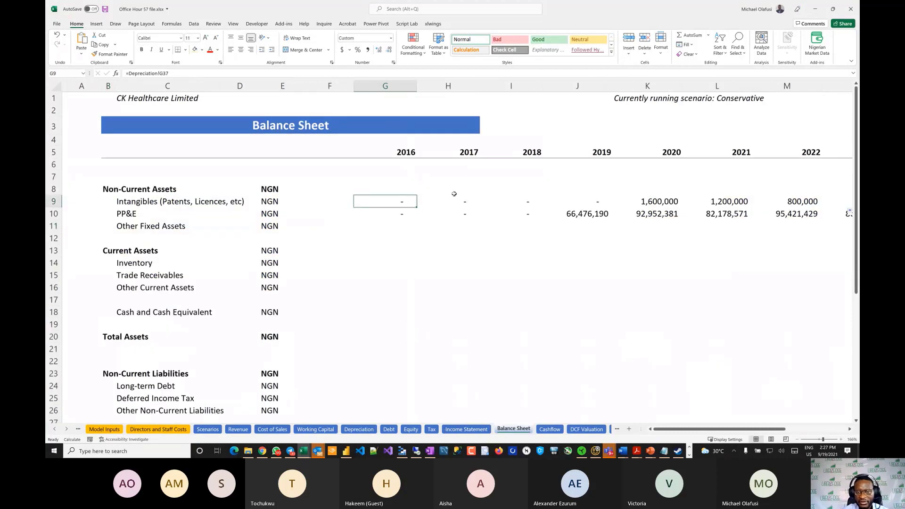
pyautogui.press('Up')
pyautogui.write('=SUM(')
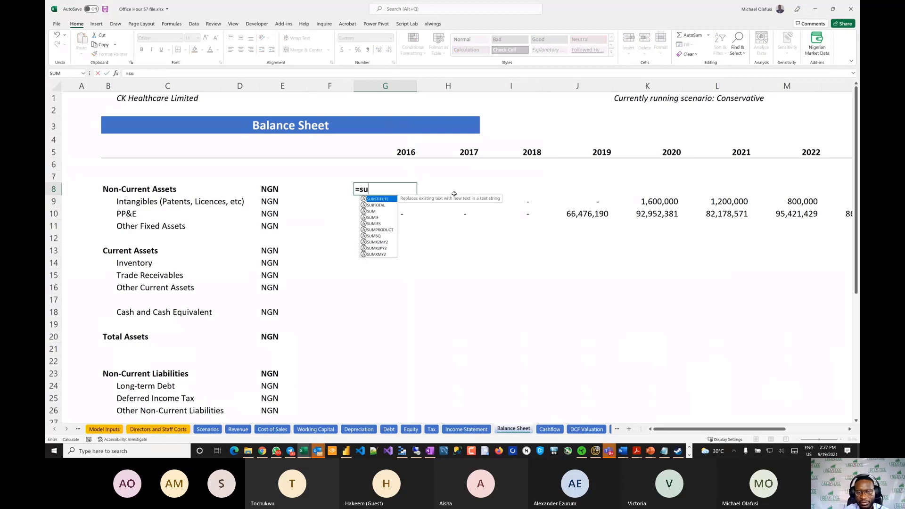
pyautogui.moveTo(398, 225); pyautogui.dragTo(400, 206)
pyautogui.press('Return')
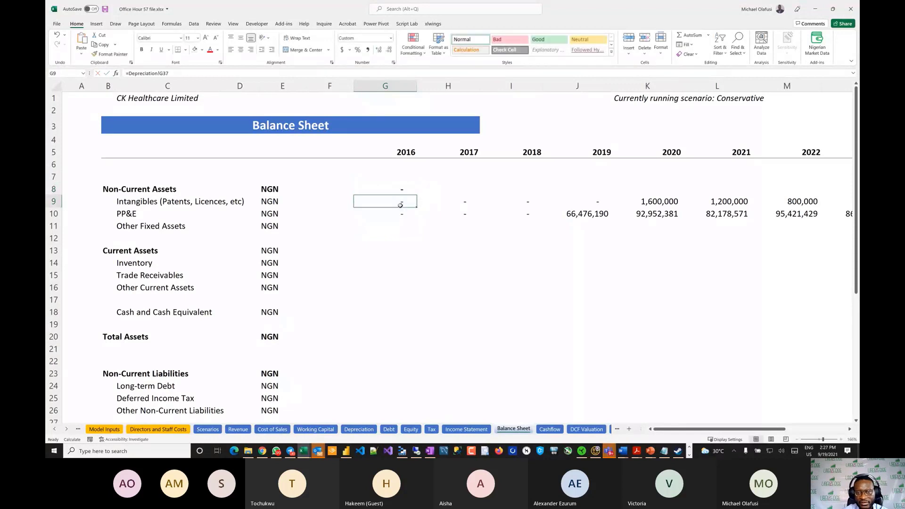
pyautogui.click(410, 189)
pyautogui.moveTo(416, 194); pyautogui.dragTo(806, 189)
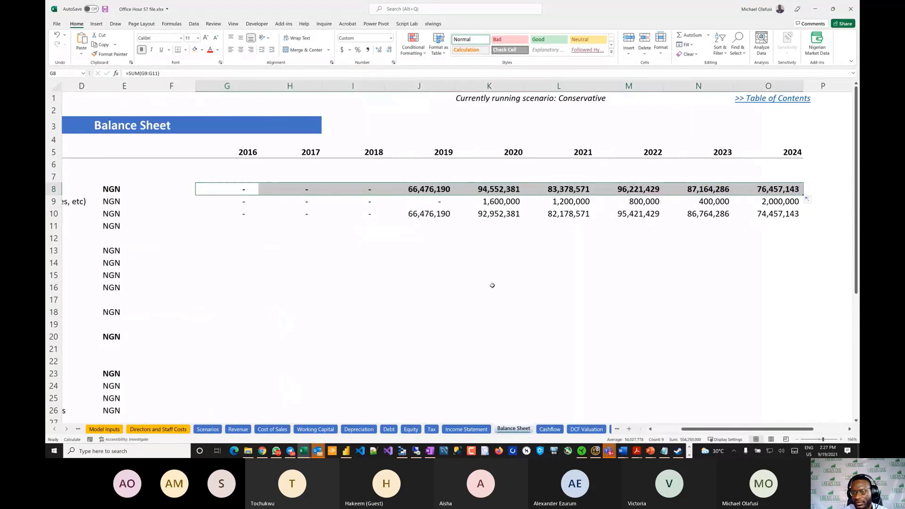
pyautogui.hscroll(-3, 490, 285)
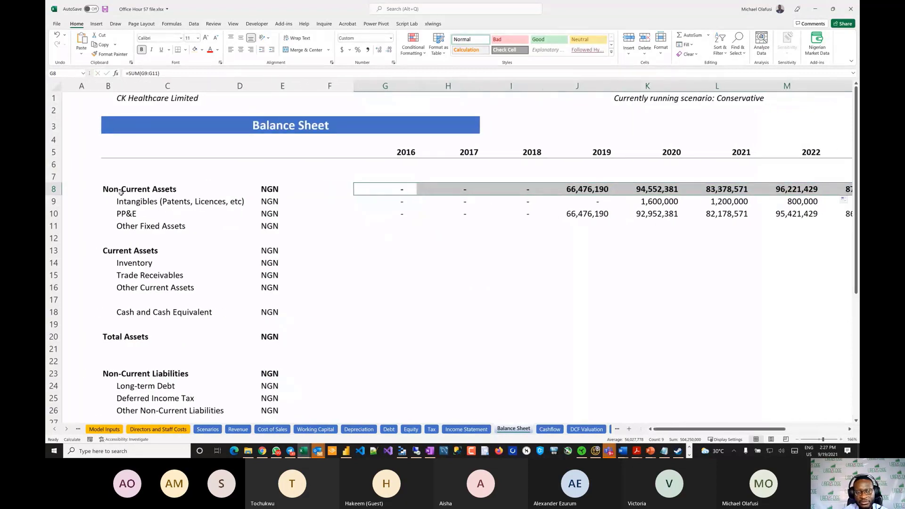
# Examine the Trade Receivables, Trade Payables and Inventory lines on the Working Capital sheet, and return to the Balance Sheet.
pyautogui.click(366, 273)
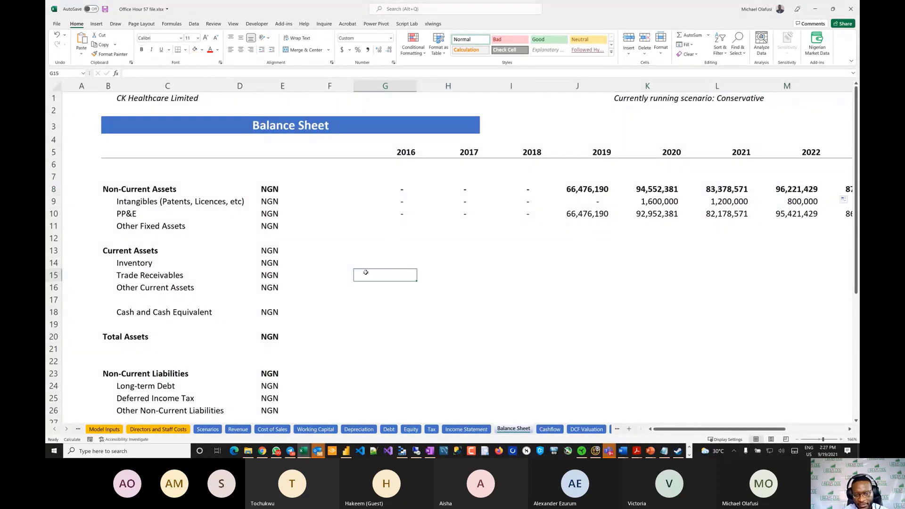
pyautogui.scroll(-2, 320, 267)
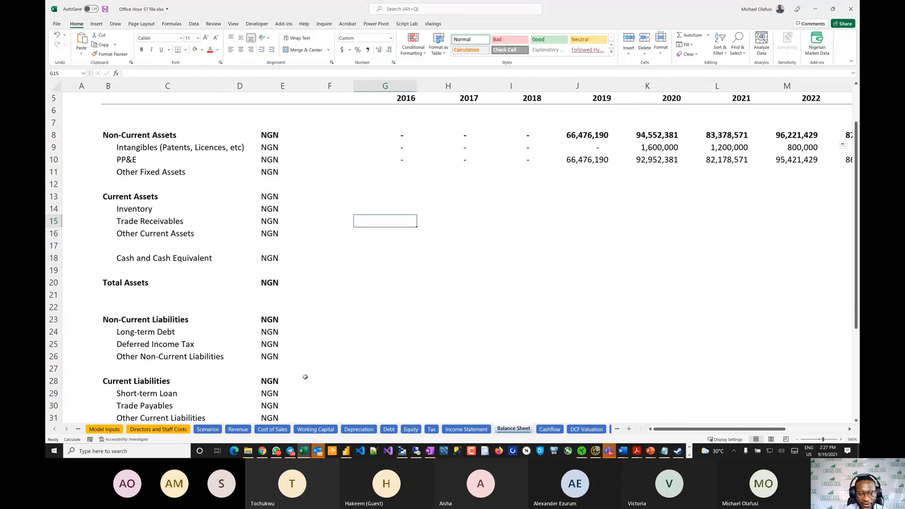
pyautogui.click(315, 429)
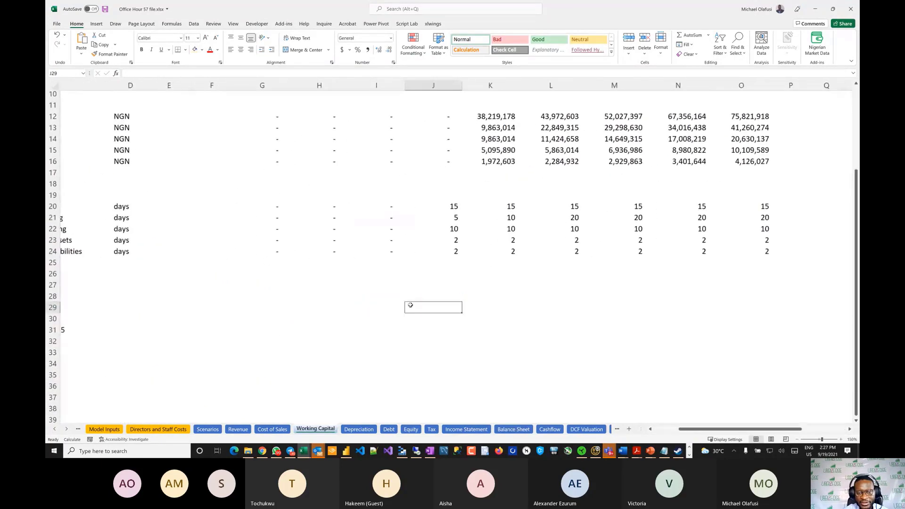
pyautogui.hscroll(-1, 358, 375)
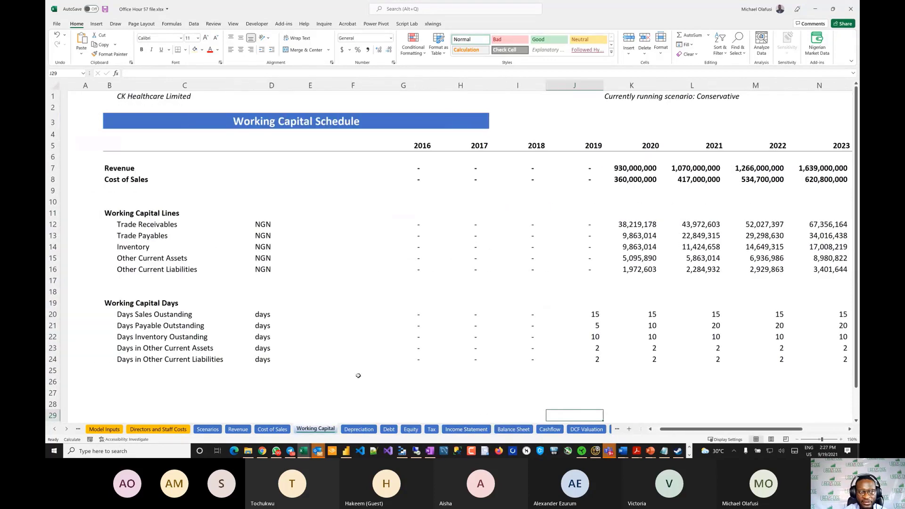
pyautogui.scroll(-2, 358, 376)
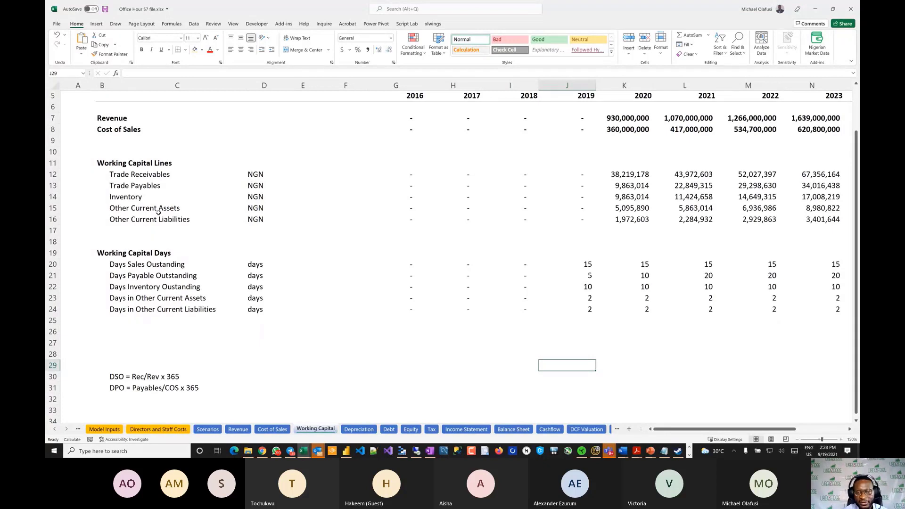
pyautogui.click(54, 174)
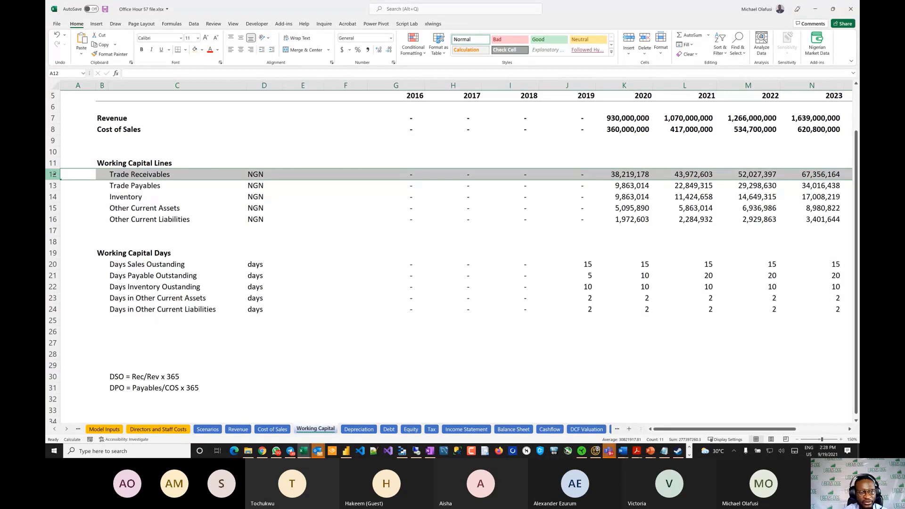
pyautogui.click(53, 186)
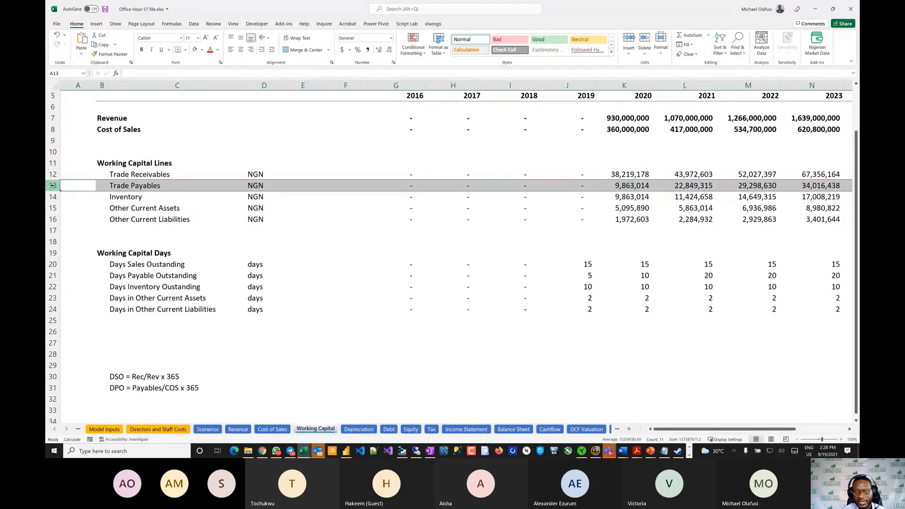
pyautogui.click(54, 197)
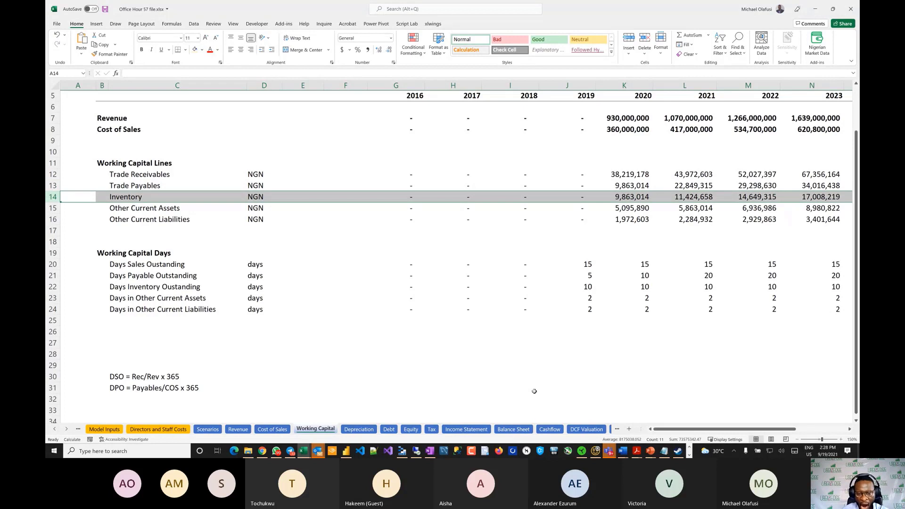
pyautogui.click(512, 429)
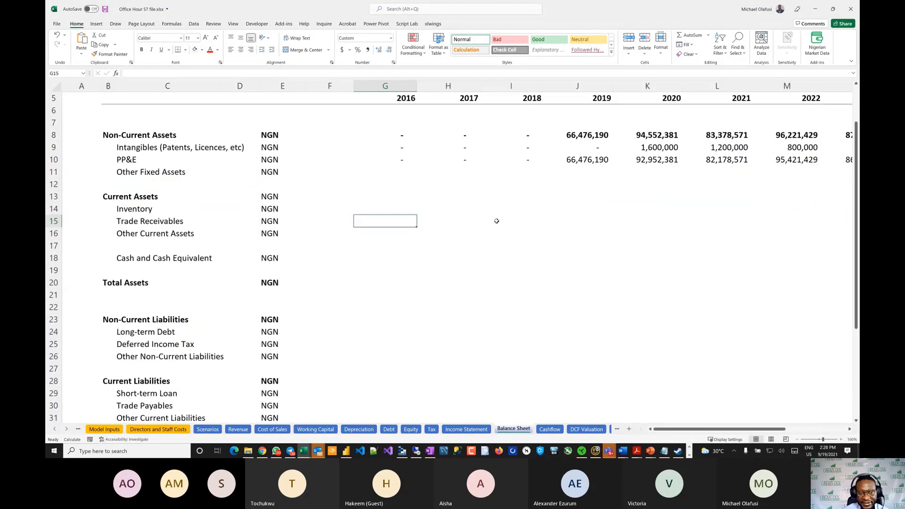
# Link the 2016 Inventory cell G14 to the Trade Receivables line in Working Capital!G12.
pyautogui.click(400, 204)
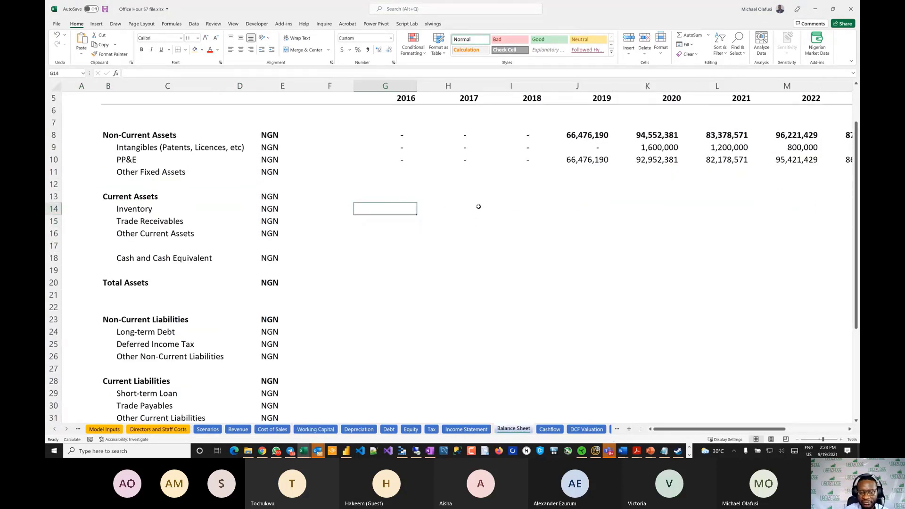
pyautogui.write('=')
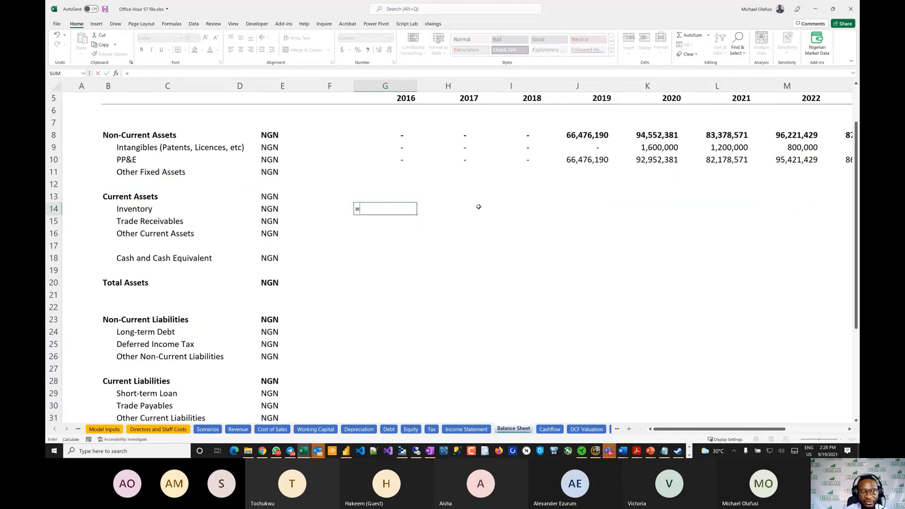
pyautogui.click(330, 429)
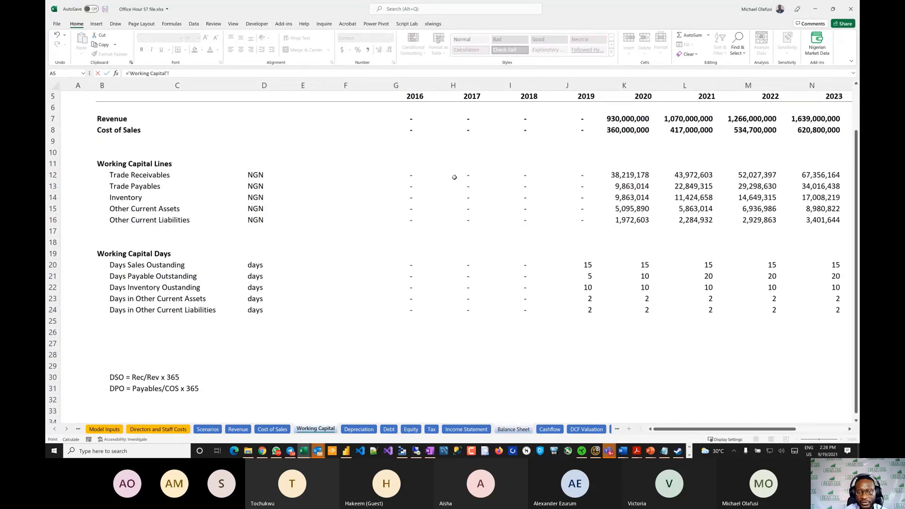
pyautogui.click(408, 176)
pyautogui.press('Return')
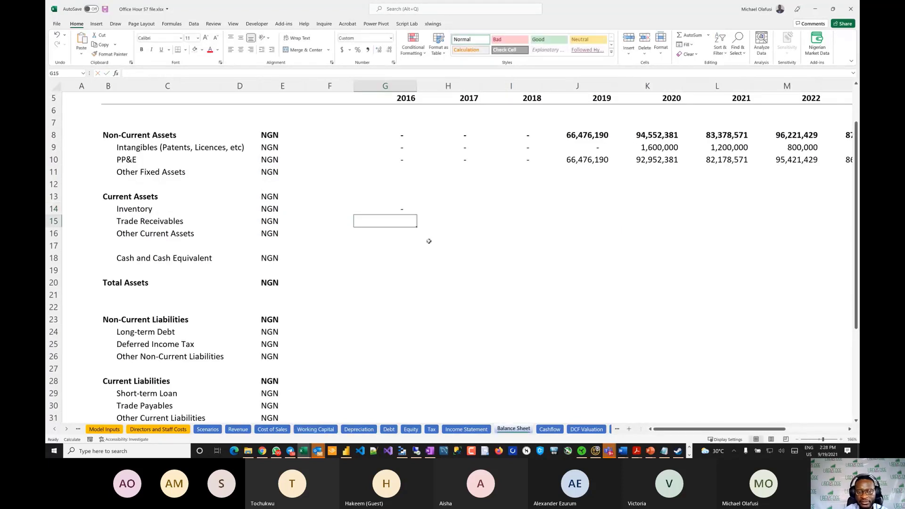
# Link the 2016 Inventory cell G14 to the inventory line at 'Working Capital'!G14 and fill the formula across to 2024.
pyautogui.press('Up')
pyautogui.write('=')
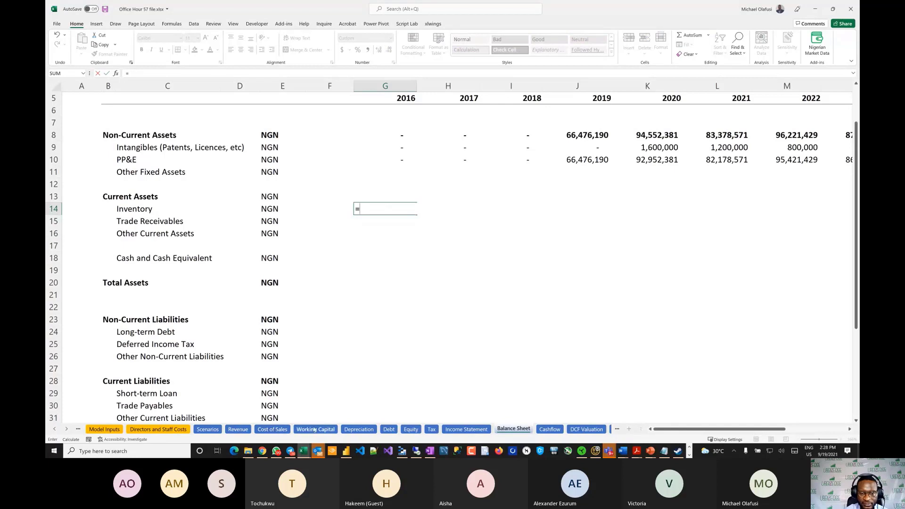
pyautogui.click(319, 429)
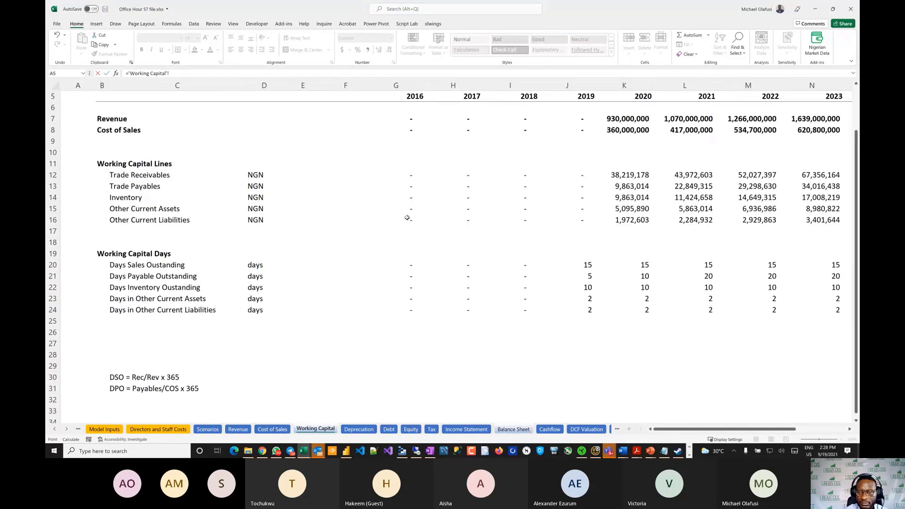
pyautogui.click(409, 198)
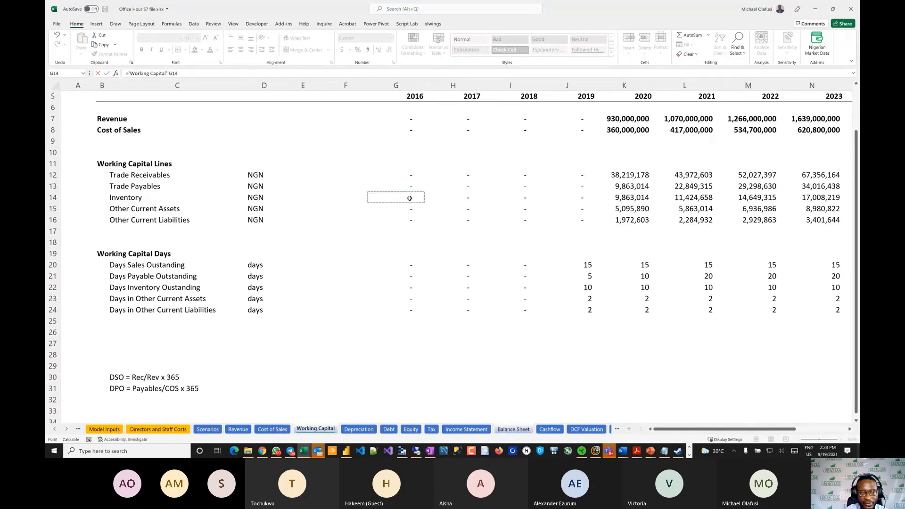
pyautogui.press('Return')
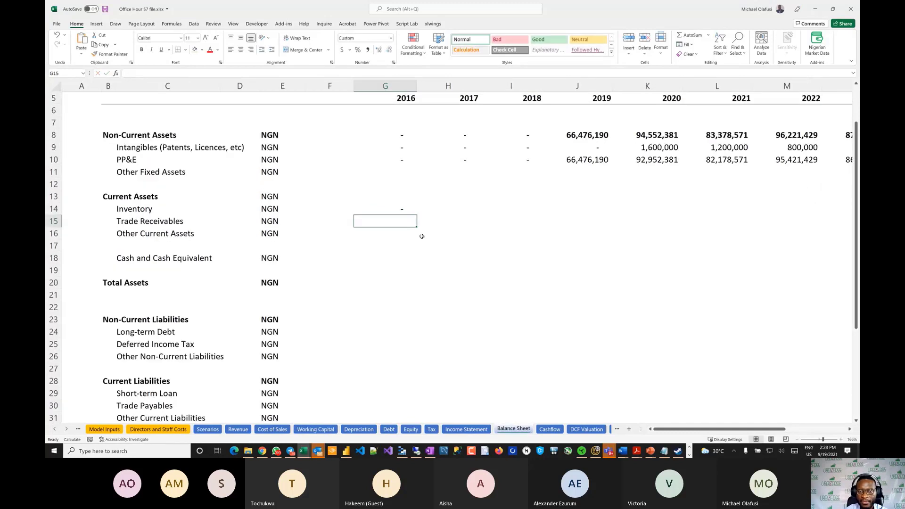
pyautogui.click(397, 205)
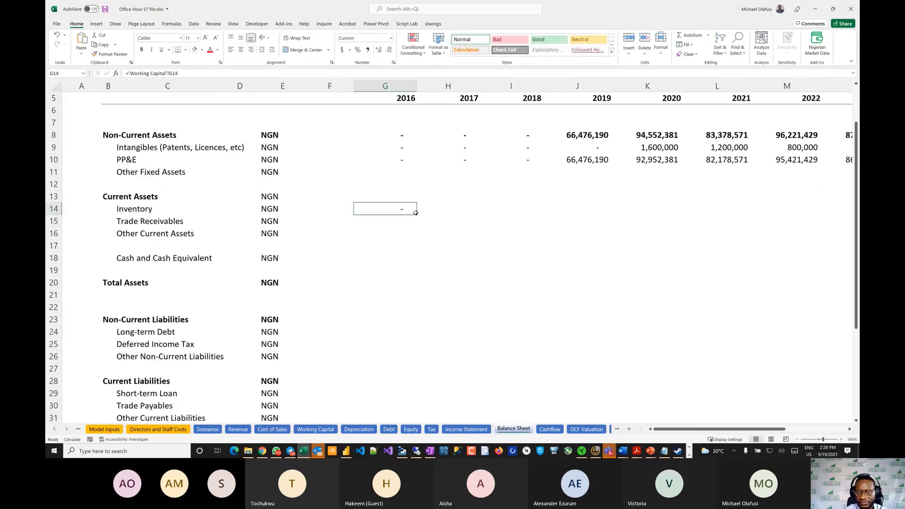
pyautogui.moveTo(417, 215); pyautogui.dragTo(689, 233)
pyautogui.hscroll(-5, 484, 272)
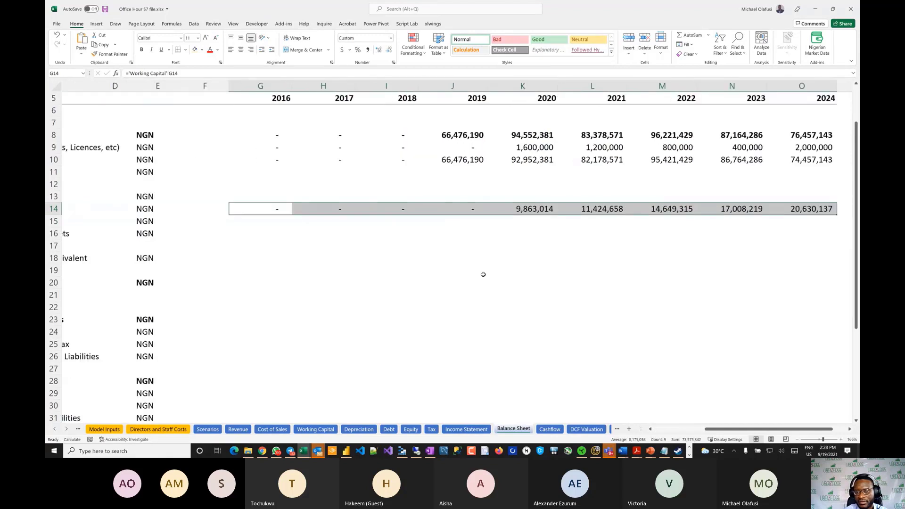
pyautogui.click(391, 222)
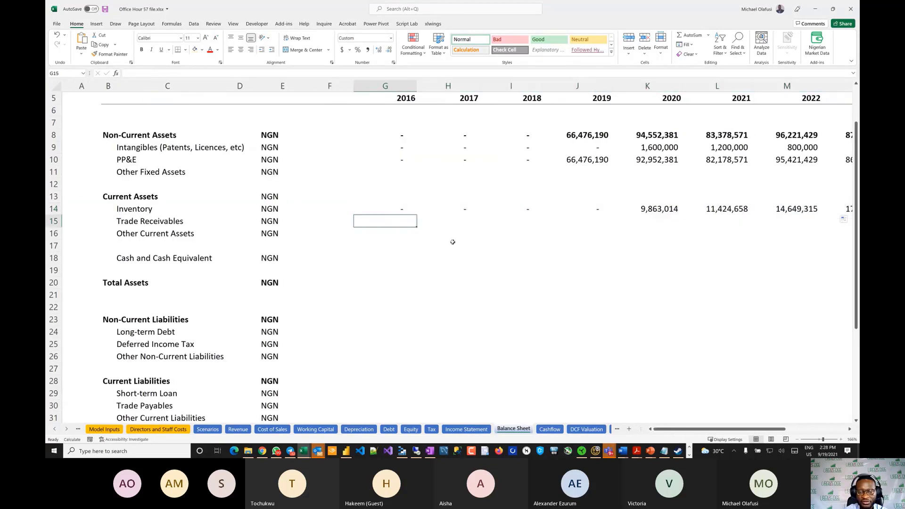
# Link the 2016 Trade Receivables cell G15 to 'Working Capital'!G12 and fill the formula across to 2024.
pyautogui.write('=')
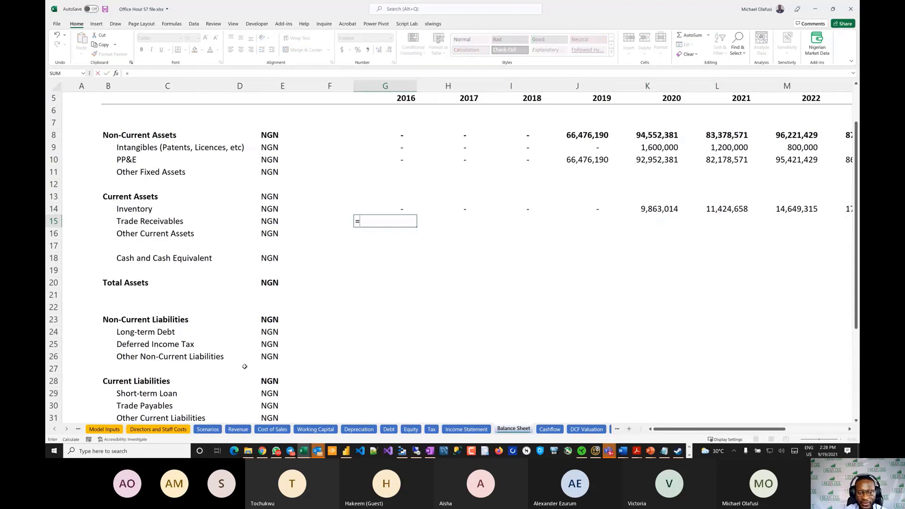
pyautogui.click(321, 430)
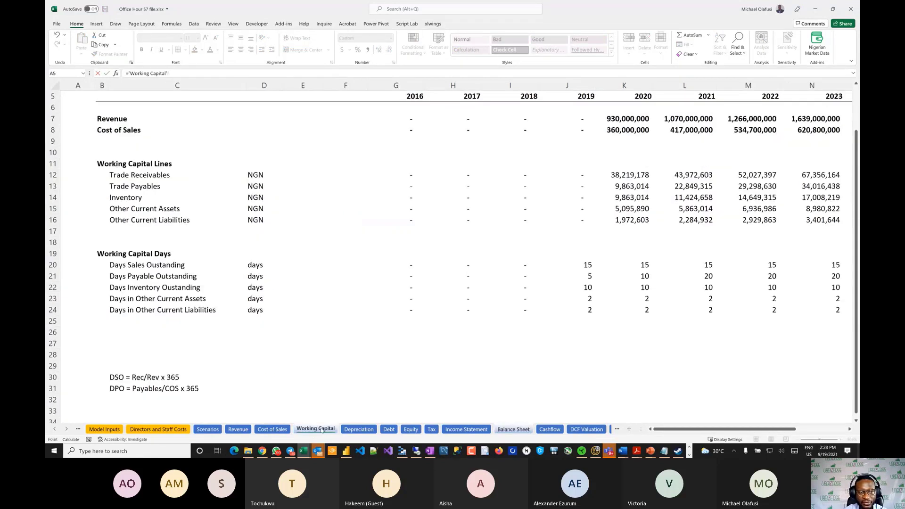
pyautogui.click(408, 185)
pyautogui.click(410, 176)
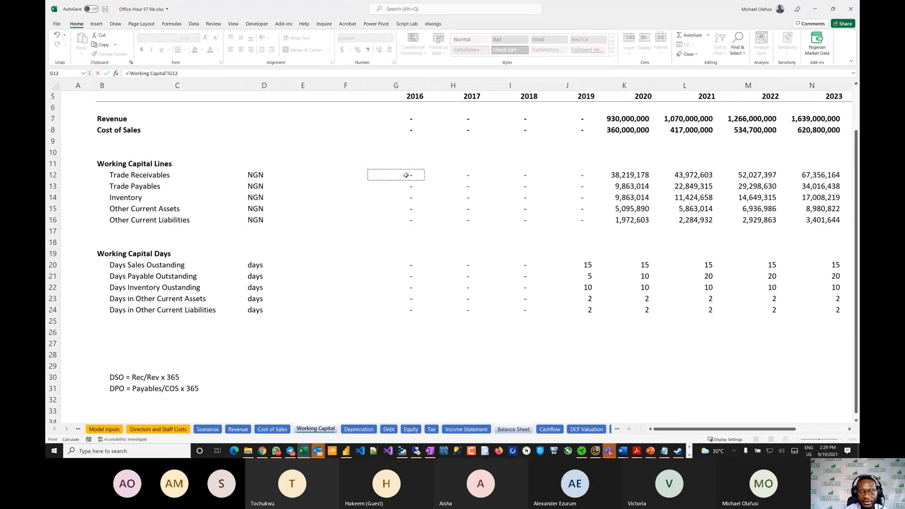
pyautogui.press('Return')
pyautogui.click(395, 221)
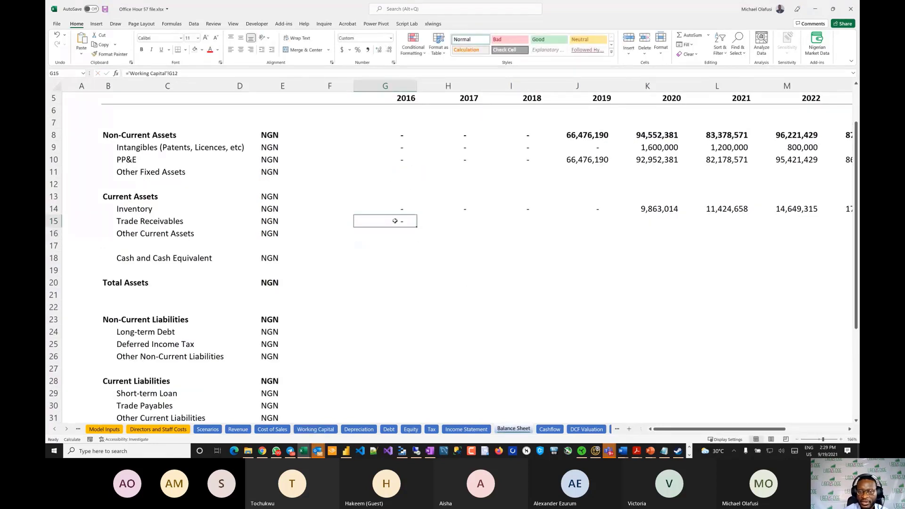
pyautogui.moveTo(418, 228); pyautogui.dragTo(806, 241)
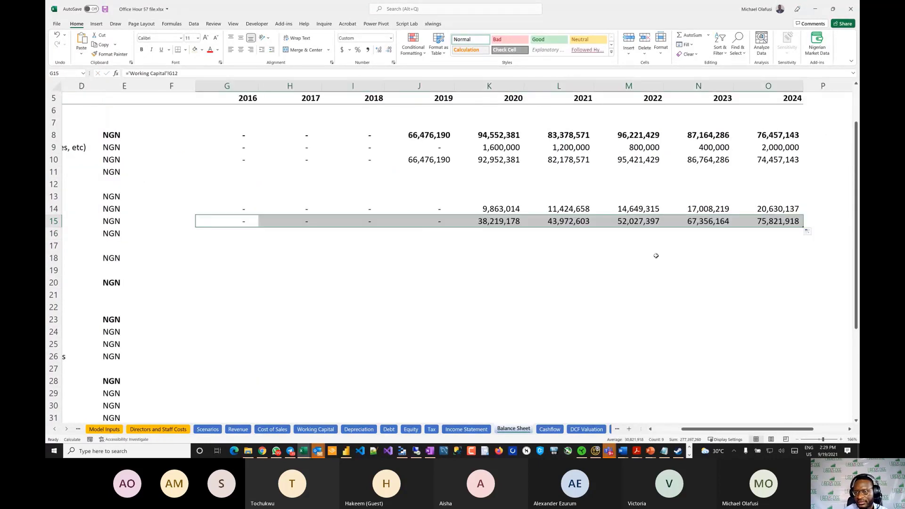
# Link the 2016 Other Current Assets cell G16 to 'Working Capital'!G15 and fill the formula across to 2024.
pyautogui.hscroll(-5, 656, 256)
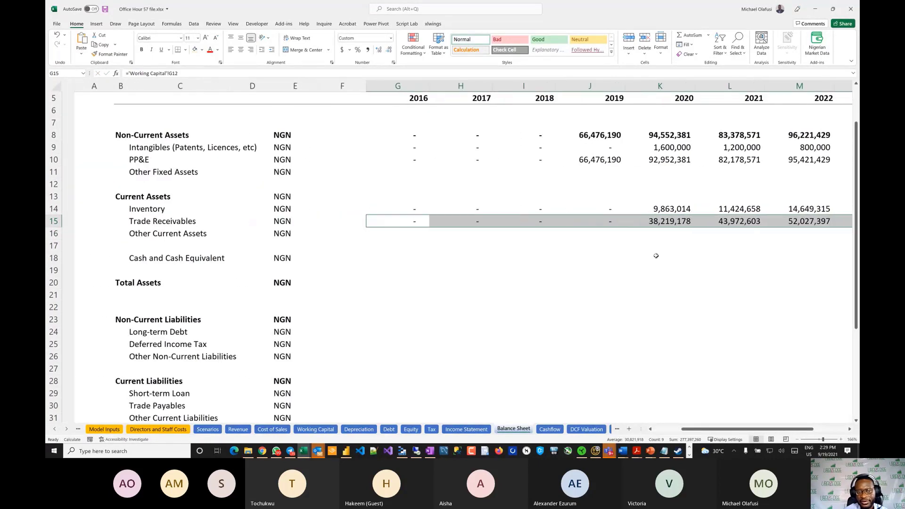
pyautogui.click(400, 233)
pyautogui.write('=')
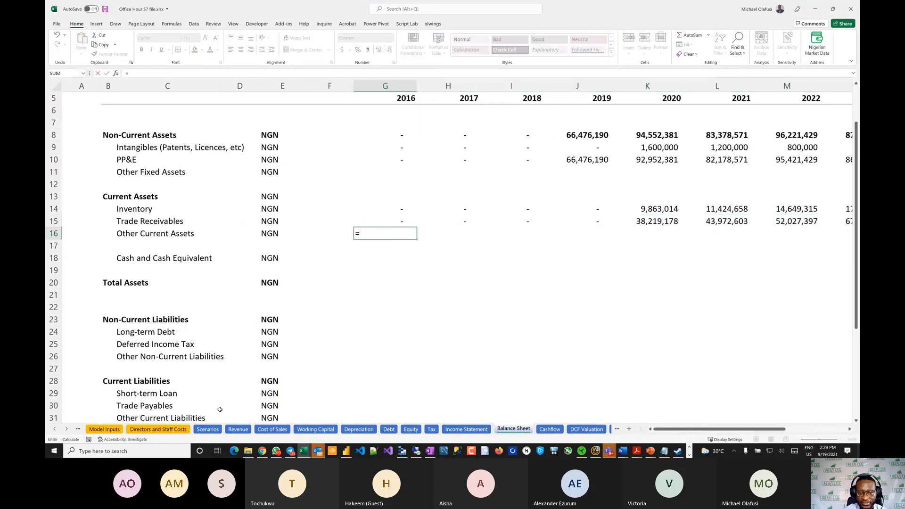
pyautogui.click(358, 429)
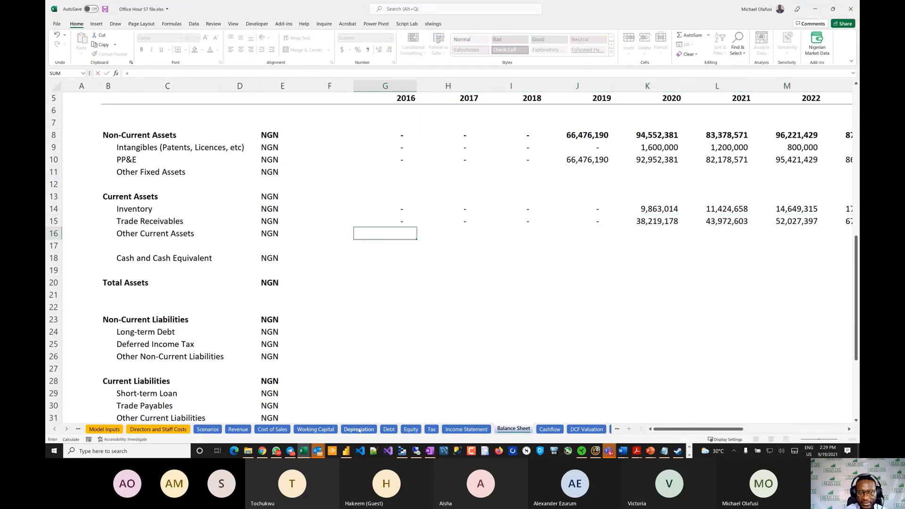
pyautogui.click(304, 430)
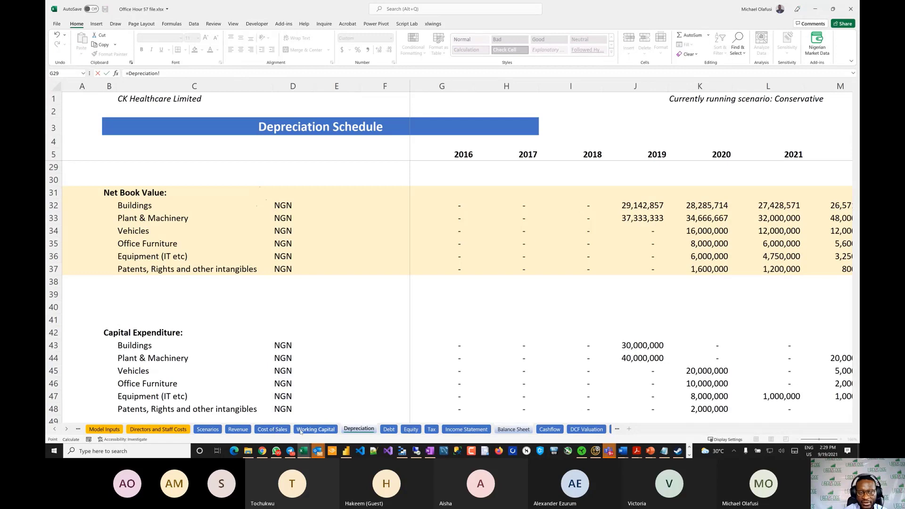
pyautogui.click(412, 211)
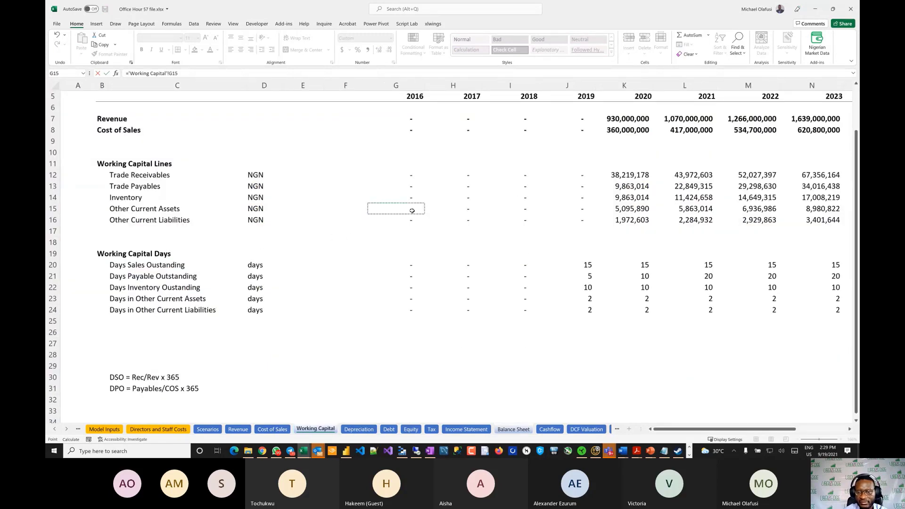
pyautogui.press('Return')
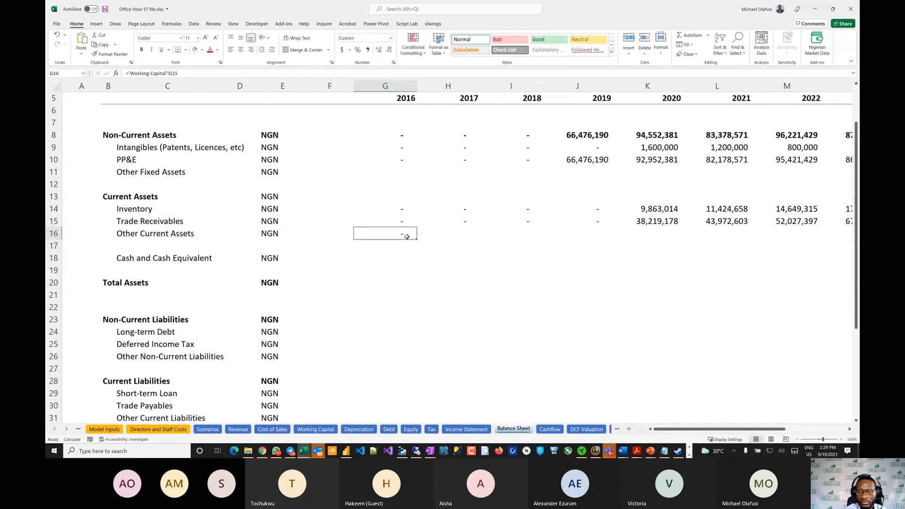
pyautogui.moveTo(417, 239); pyautogui.dragTo(794, 238)
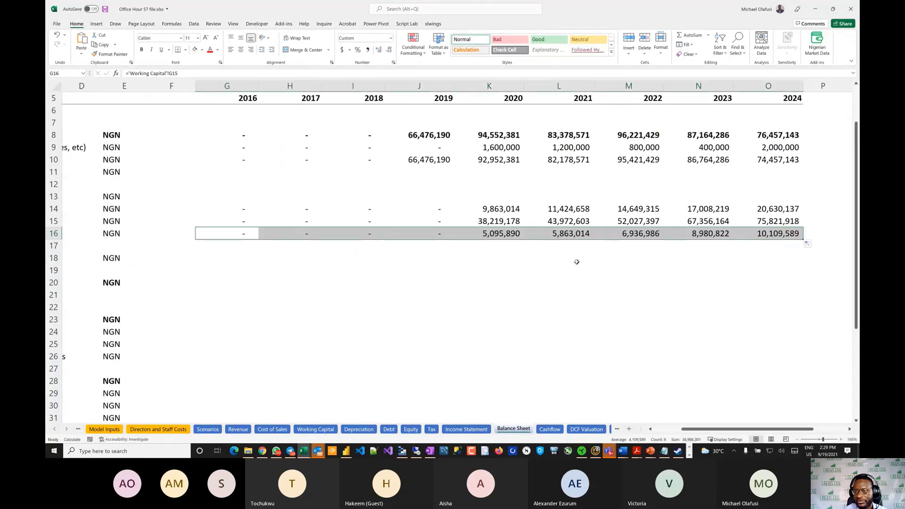
# Examine the Current Assets lines on the Balance Sheet, from Trade Receivables down to the Cash and Cash Equivalent row.
pyautogui.hscroll(-3, 576, 261)
pyautogui.scroll(1, 577, 262)
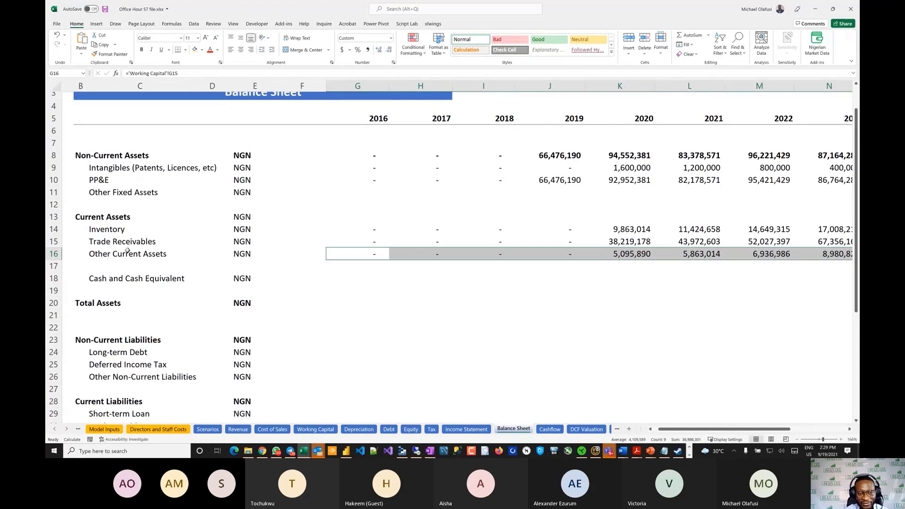
pyautogui.click(54, 242)
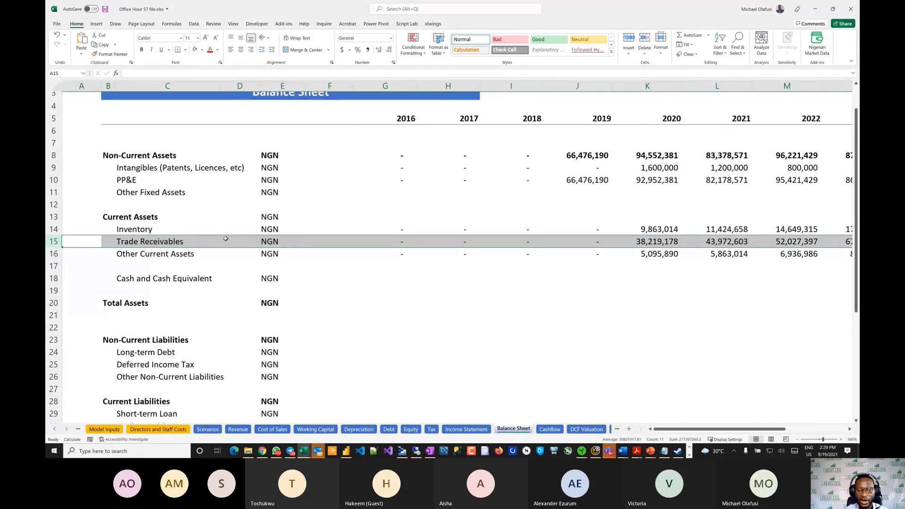
pyautogui.click(389, 260)
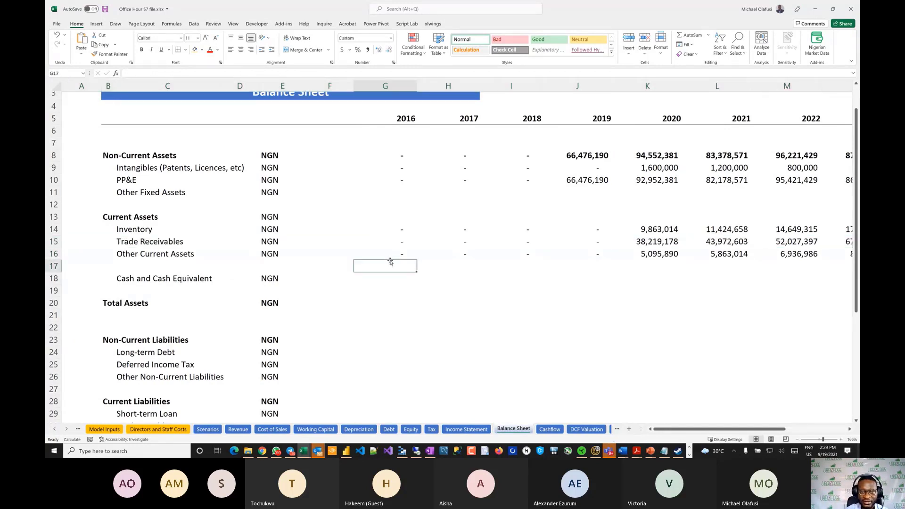
pyautogui.scroll(-1, 385, 280)
pyautogui.scroll(-1, 385, 281)
pyautogui.scroll(-1, 385, 280)
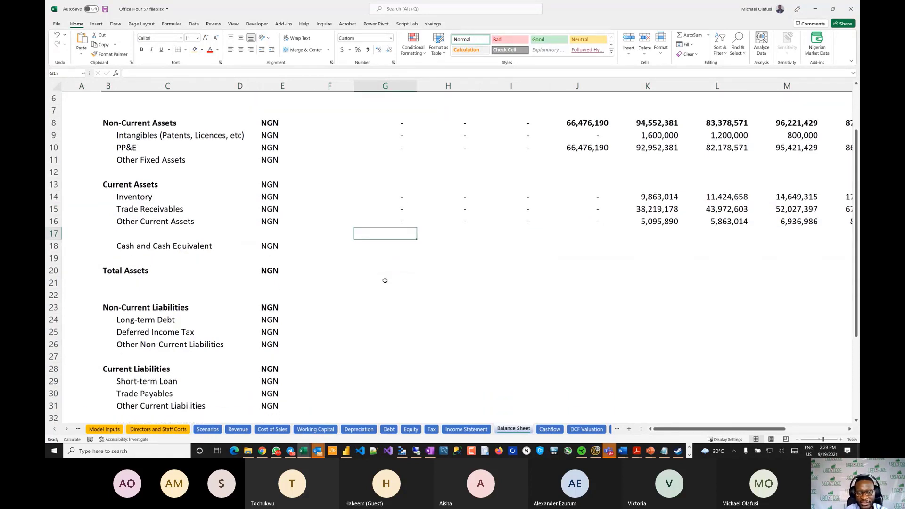
pyautogui.click(54, 246)
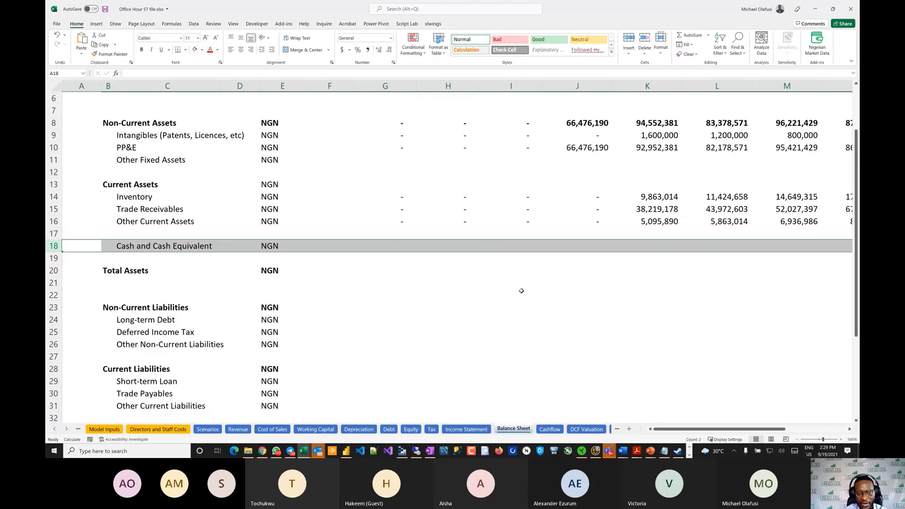
# Total the 2016 Current Assets in G13 with =SUM(G14:G18) and fill the formula across to 2024.
pyautogui.click(392, 188)
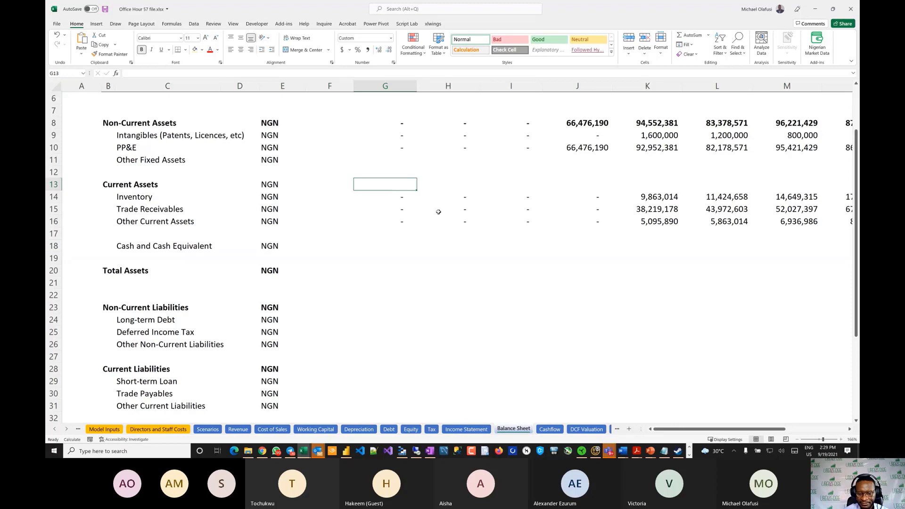
pyautogui.write('=SUM(')
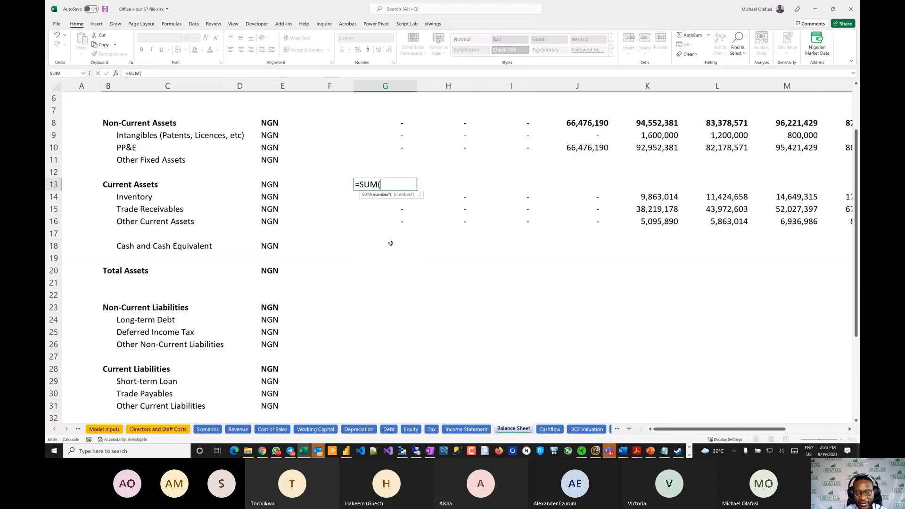
pyautogui.click(395, 247)
pyautogui.moveTo(395, 247); pyautogui.dragTo(392, 200)
pyautogui.write(')')
pyautogui.press('Return')
pyautogui.click(393, 185)
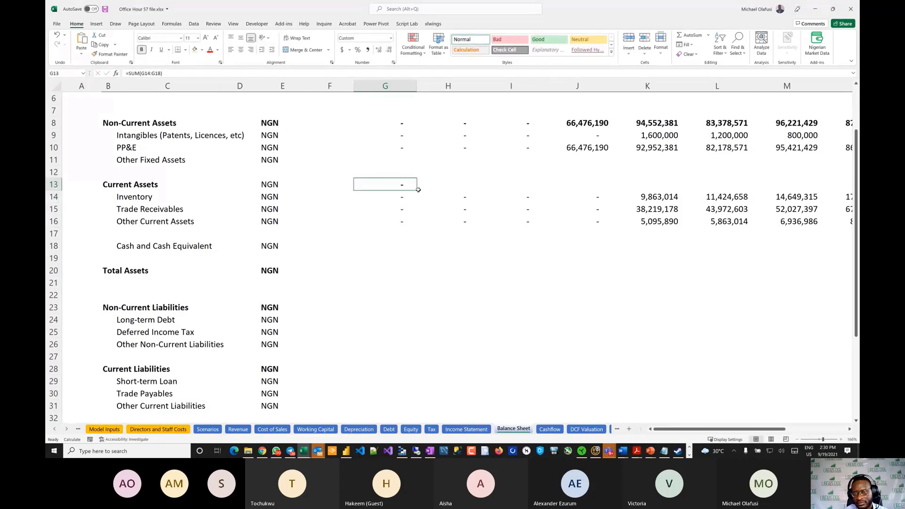
pyautogui.moveTo(418, 190); pyautogui.dragTo(791, 190)
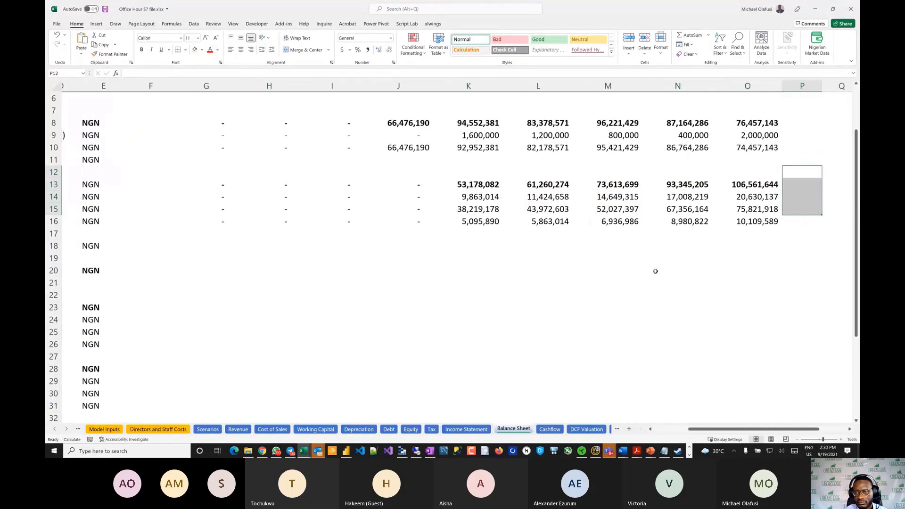
# Calculate the 2016 Total Assets in G20 with =G8+G13 and fill the formula across to 2024.
pyautogui.hscroll(-3, 655, 271)
pyautogui.hscroll(1, 566, 274)
pyautogui.scroll(-1, 485, 279)
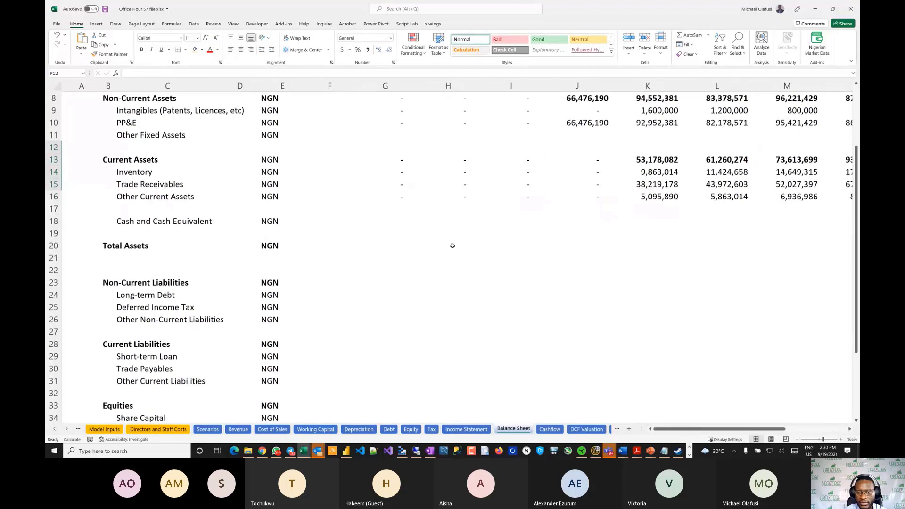
pyautogui.click(401, 244)
pyautogui.write('=')
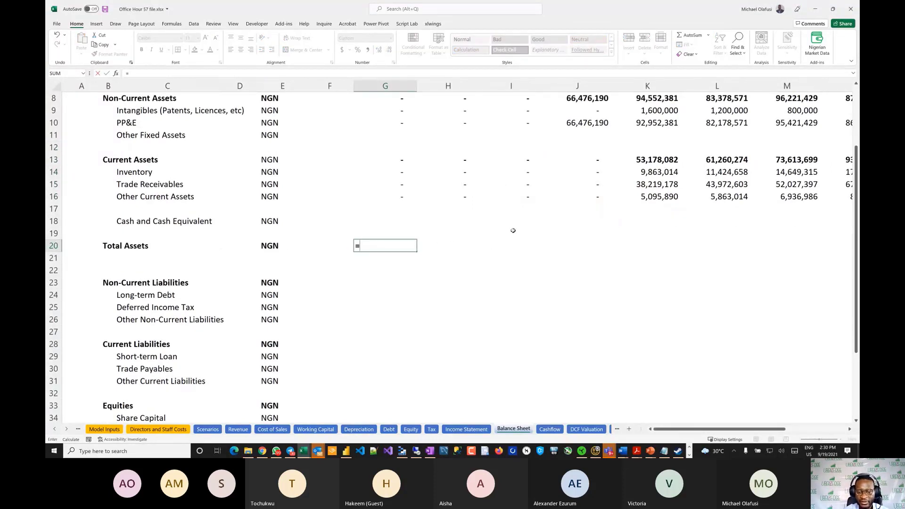
pyautogui.scroll(2, 384, 162)
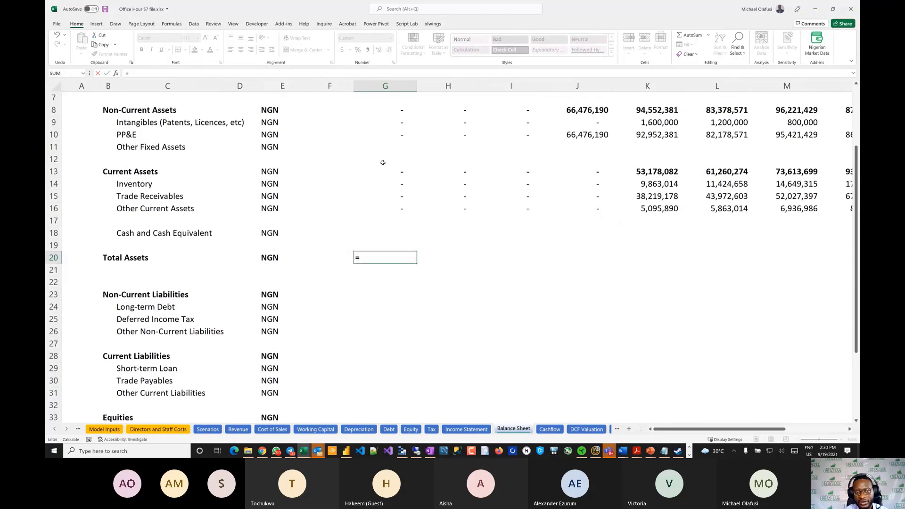
pyautogui.click(395, 152)
pyautogui.write('+')
pyautogui.click(394, 215)
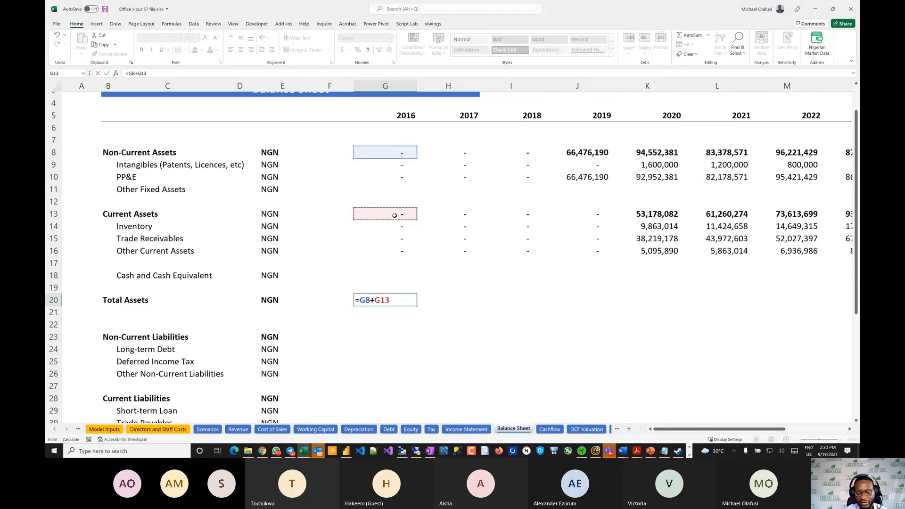
pyautogui.press('Return')
pyautogui.click(408, 297)
pyautogui.moveTo(416, 307); pyautogui.dragTo(669, 321)
# Review the liabilities, equity and check rows of the Balance Sheet, focusing on the Long-term Debt line.
pyautogui.hscroll(-3, 559, 321)
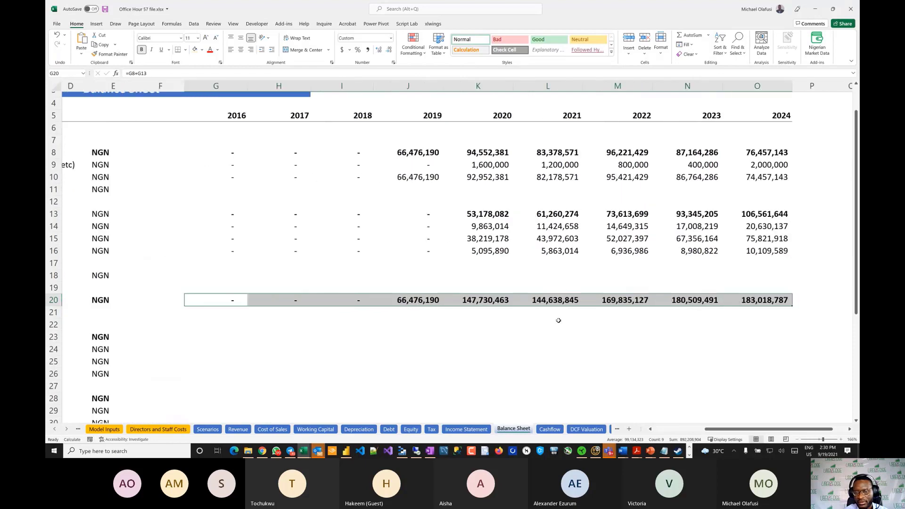
pyautogui.scroll(-2, 558, 320)
pyautogui.scroll(-2, 558, 320)
pyautogui.hscroll(-1, 559, 321)
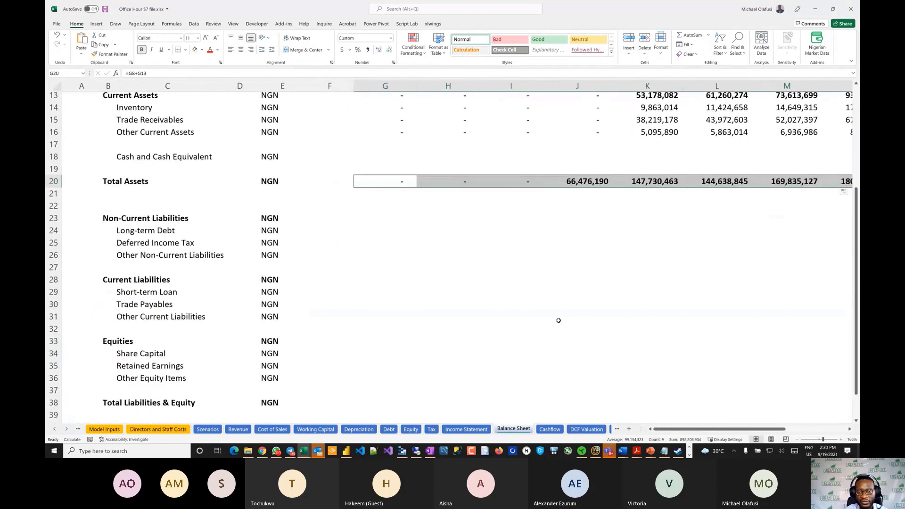
pyautogui.scroll(-1, 363, 252)
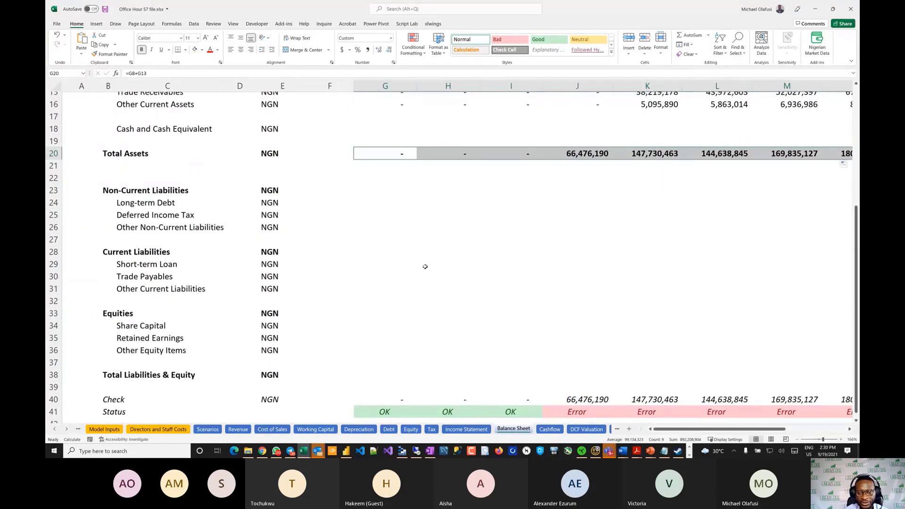
pyautogui.click(54, 203)
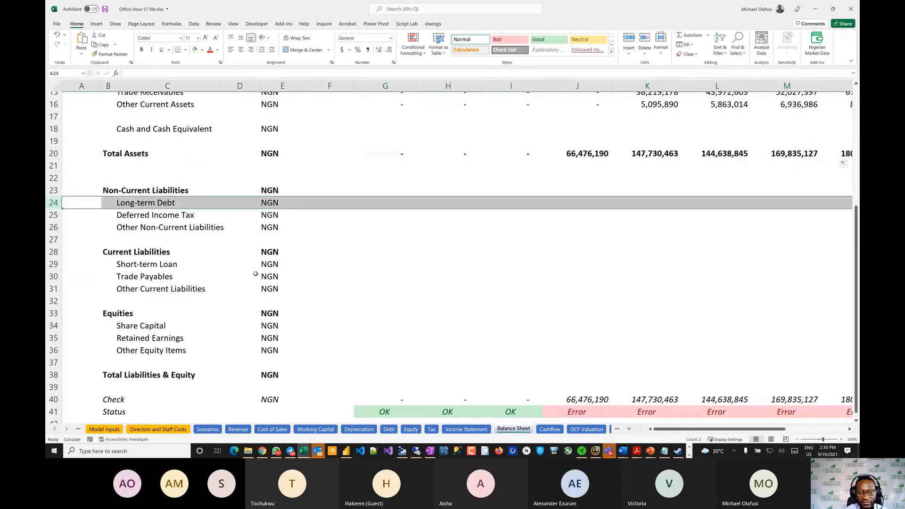
# Examine the Loan 1: Bank ABC schedule on the Debt sheet, focusing on the Opening Value and Closing Value rows.
pyautogui.click(388, 428)
pyautogui.scroll(-3, 309, 267)
pyautogui.hscroll(2, 309, 267)
pyautogui.hscroll(-2, 310, 269)
pyautogui.scroll(-9, 310, 269)
pyautogui.scroll(1, 310, 269)
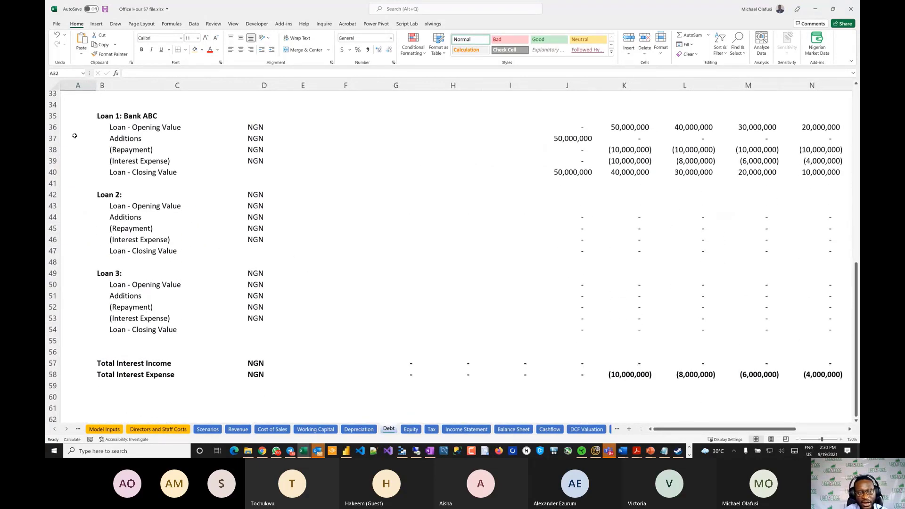
pyautogui.click(53, 127)
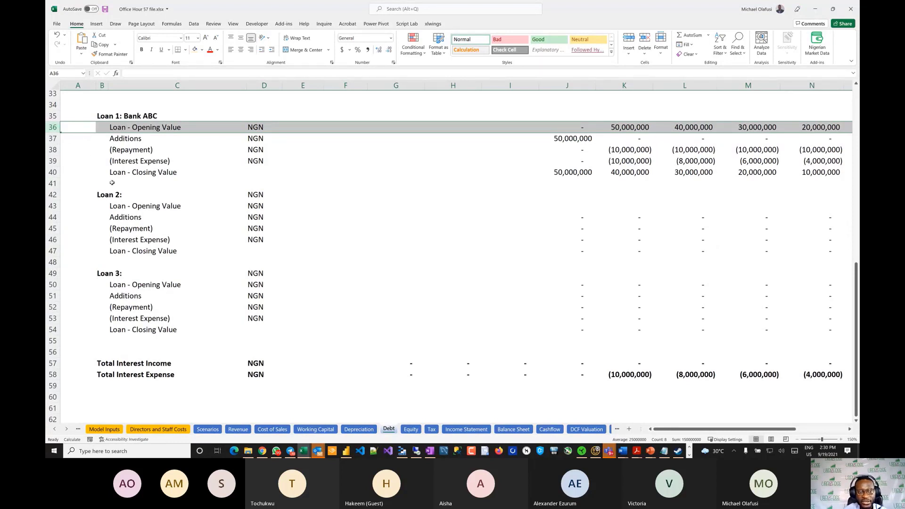
pyautogui.click(54, 172)
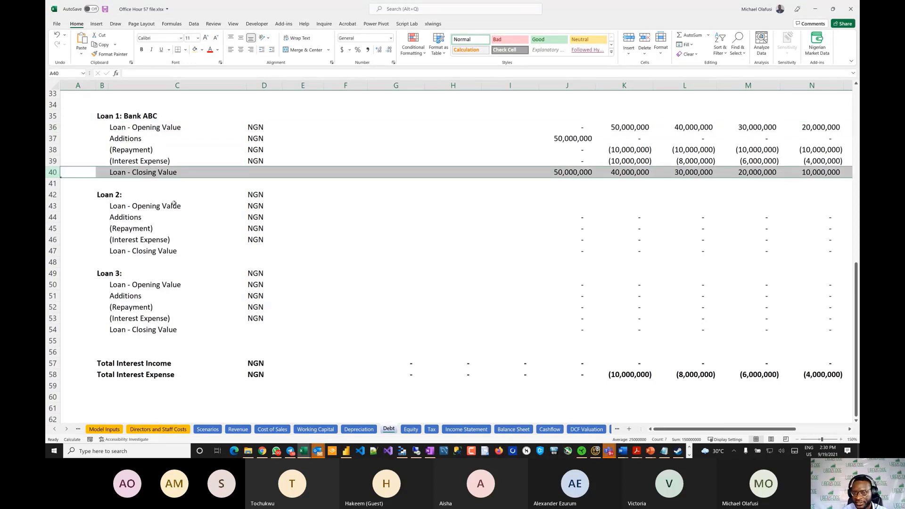
pyautogui.scroll(3, 438, 216)
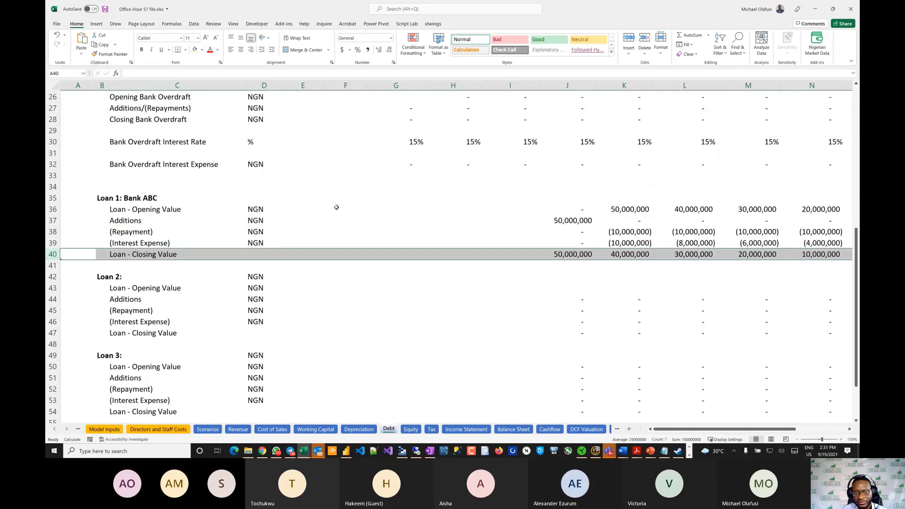
# Inspect Loan 1's 2019 addition, its yearly repayments and the formula behind the 2020 Loan - Closing Value in K40.
pyautogui.click(573, 221)
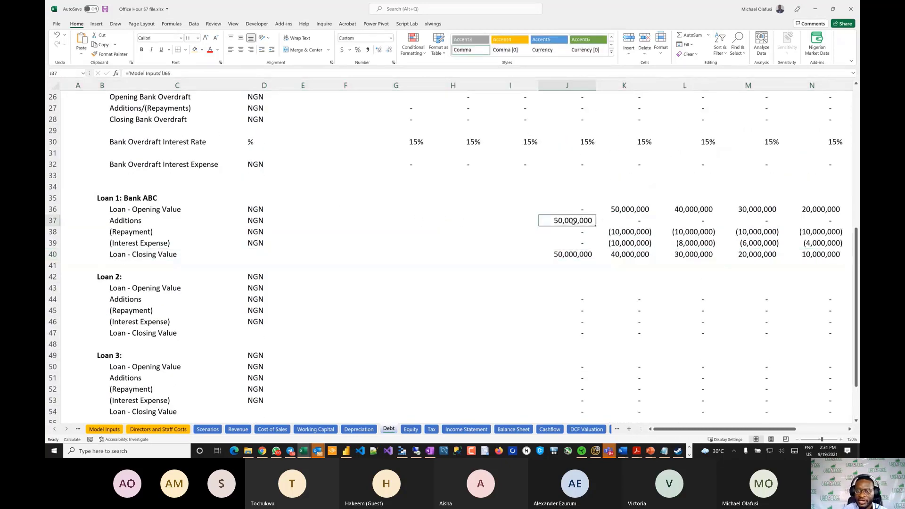
pyautogui.scroll(8, 573, 221)
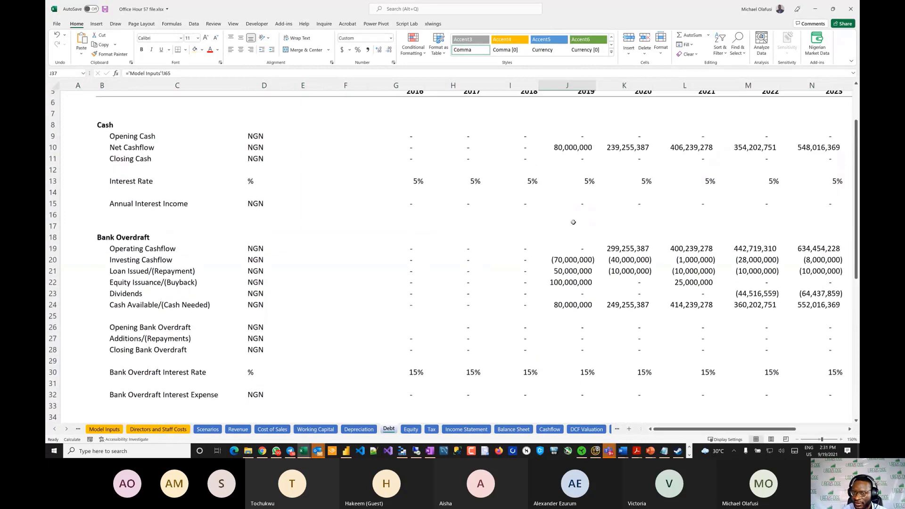
pyautogui.scroll(-10, 573, 222)
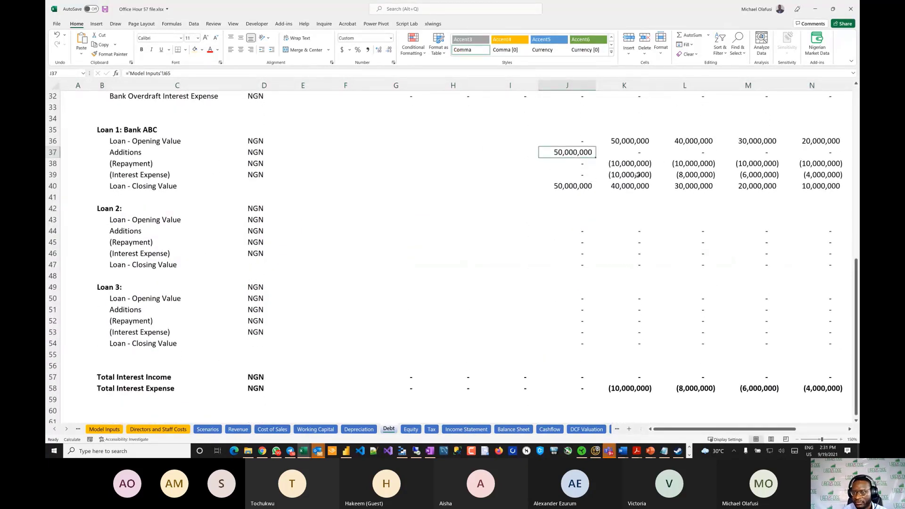
pyautogui.hscroll(2, 636, 174)
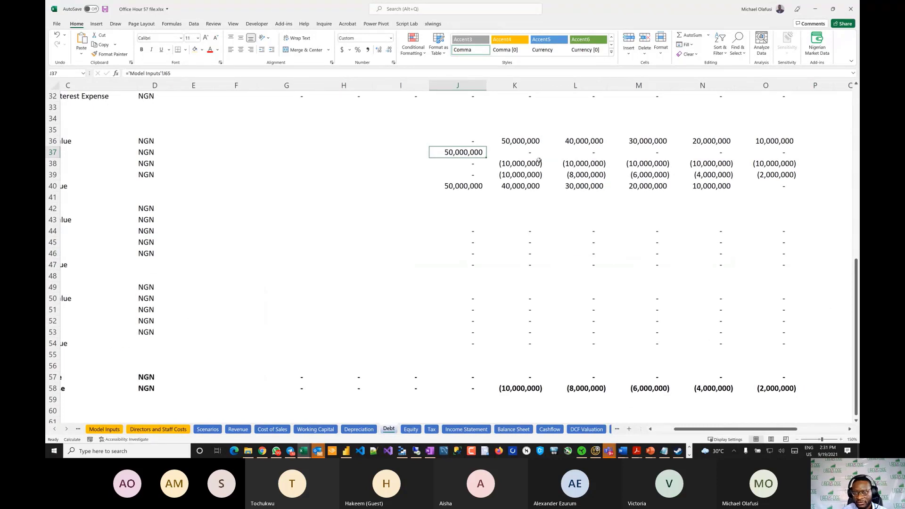
pyautogui.moveTo(522, 163); pyautogui.dragTo(797, 166)
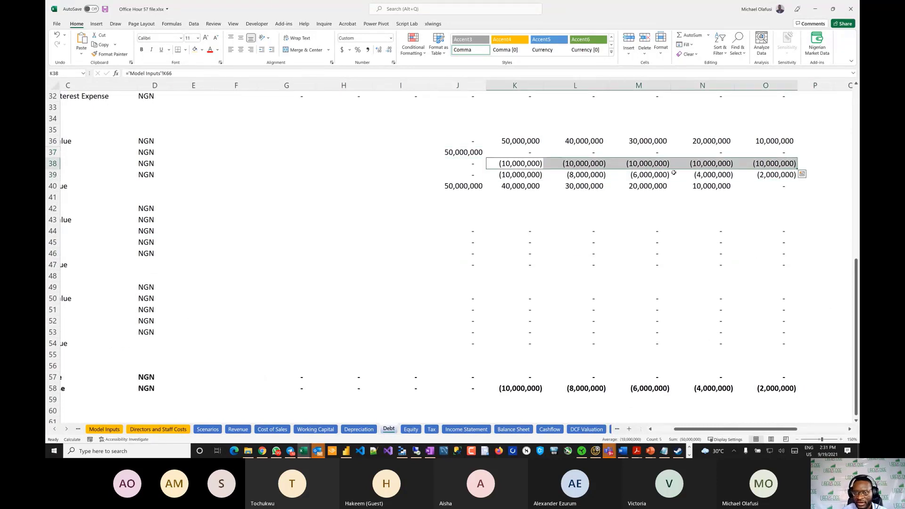
pyautogui.hscroll(-2, 469, 202)
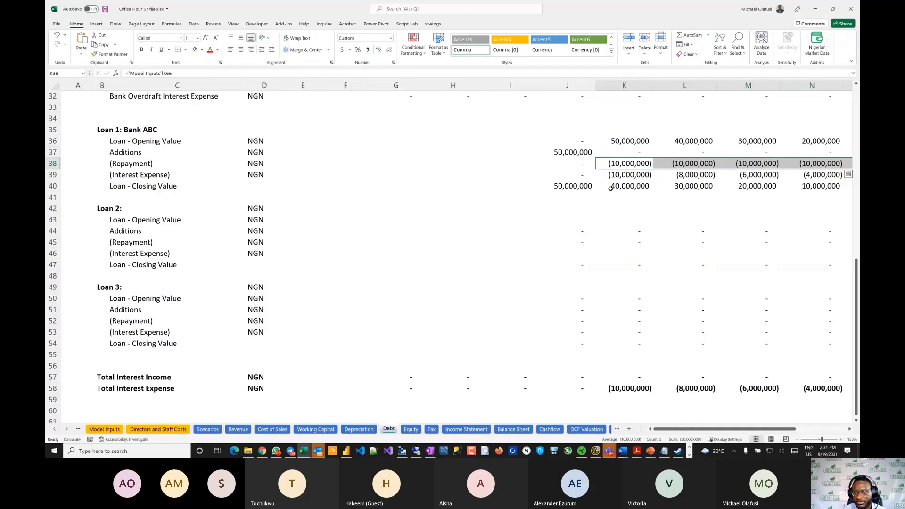
pyautogui.moveTo(592, 185); pyautogui.dragTo(714, 189)
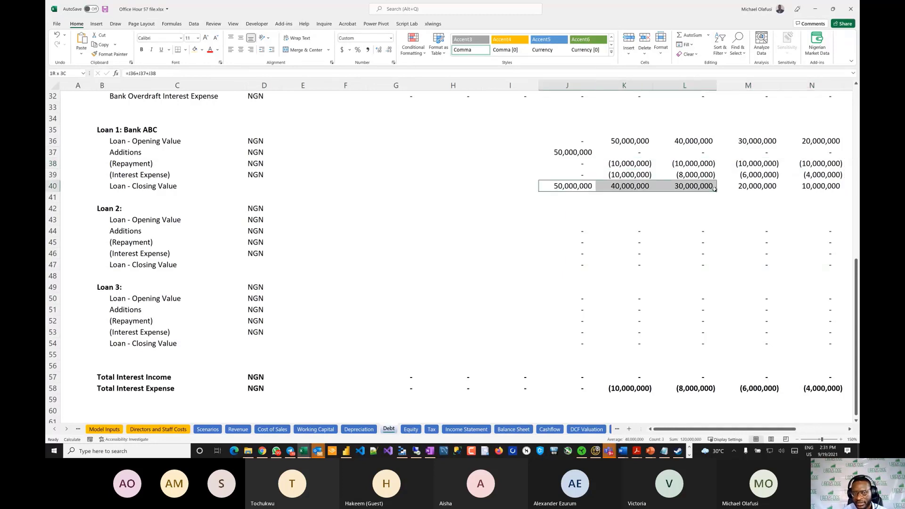
pyautogui.click(60, 188)
pyautogui.doubleClick(622, 187)
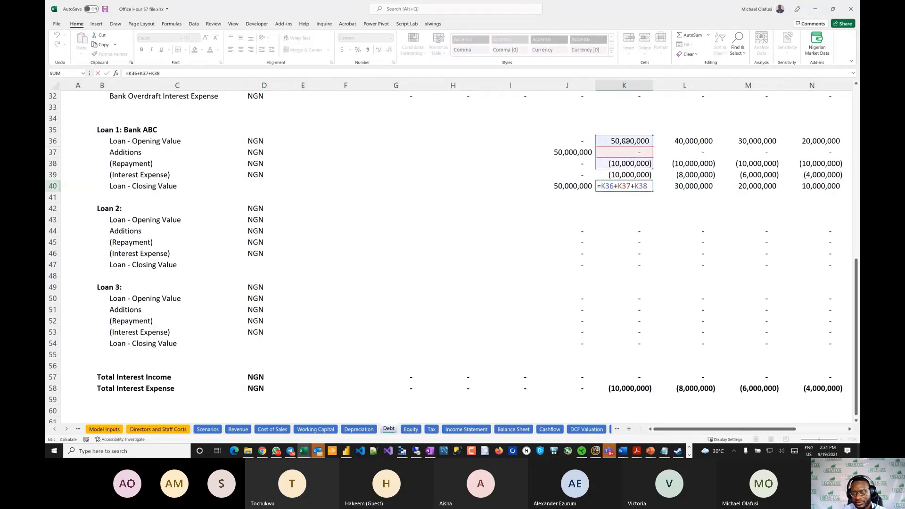
pyautogui.press('Escape')
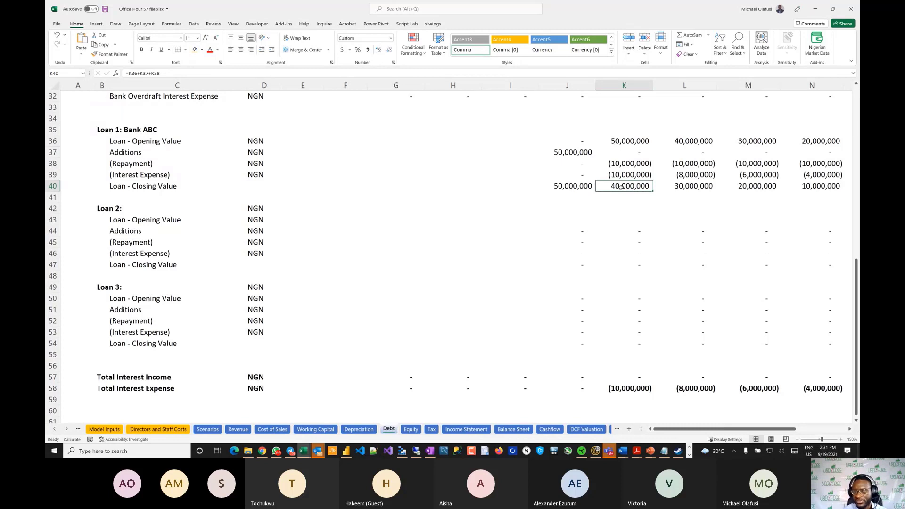
pyautogui.hotkey('shift', 'space')
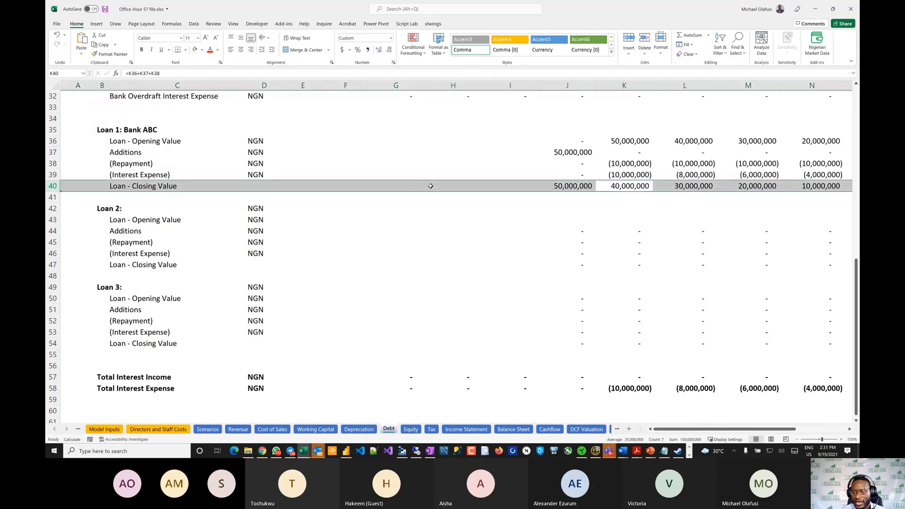
# Link the Balance Sheet's 2016 Long-term Debt in G24 to Loan 1's closing value with =Debt!G40 and fill the formula across to 2024.
pyautogui.click(510, 429)
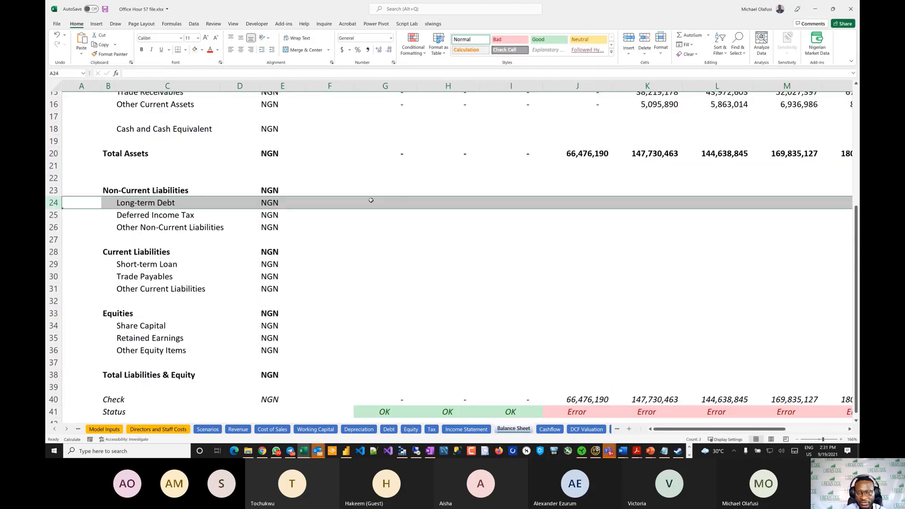
pyautogui.click(400, 206)
pyautogui.write('=')
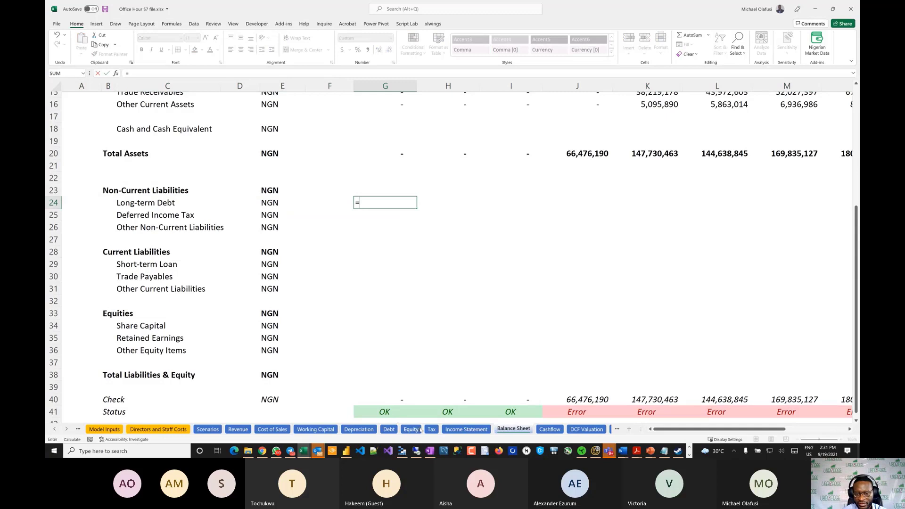
pyautogui.click(389, 429)
pyautogui.scroll(2, 458, 194)
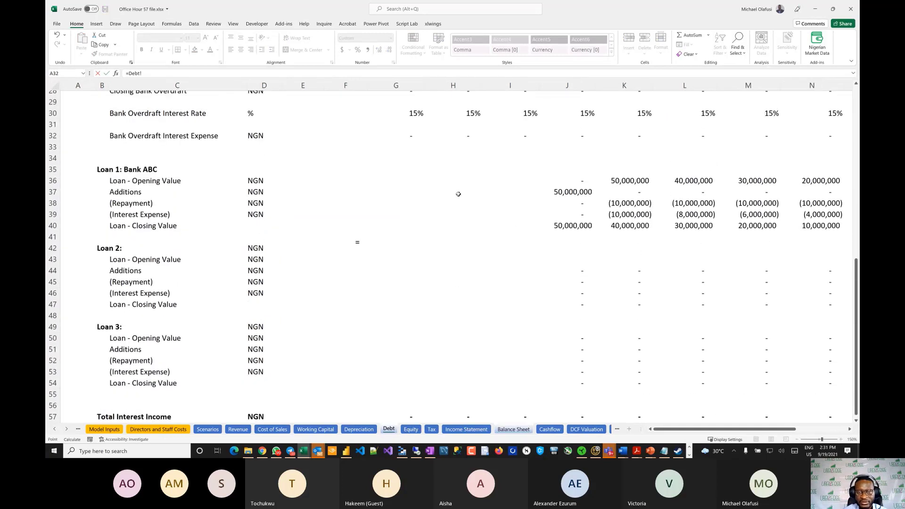
pyautogui.click(399, 228)
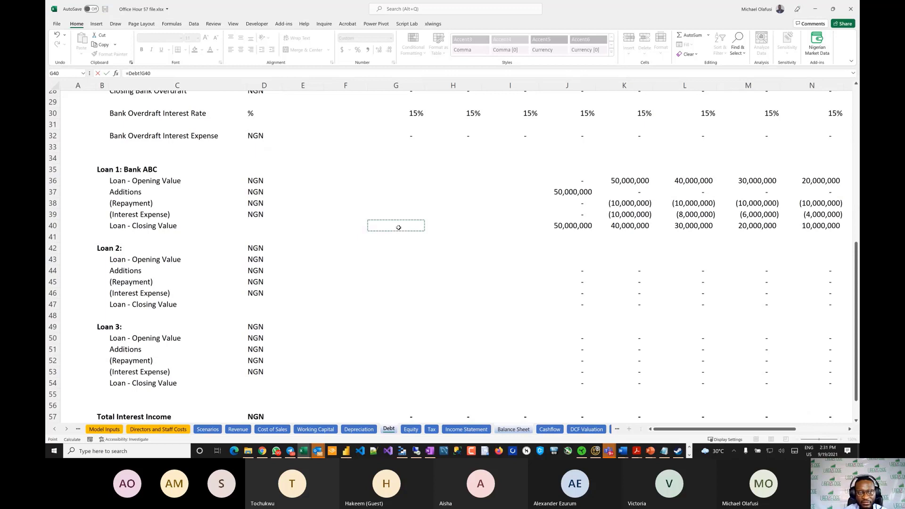
pyautogui.press('Return')
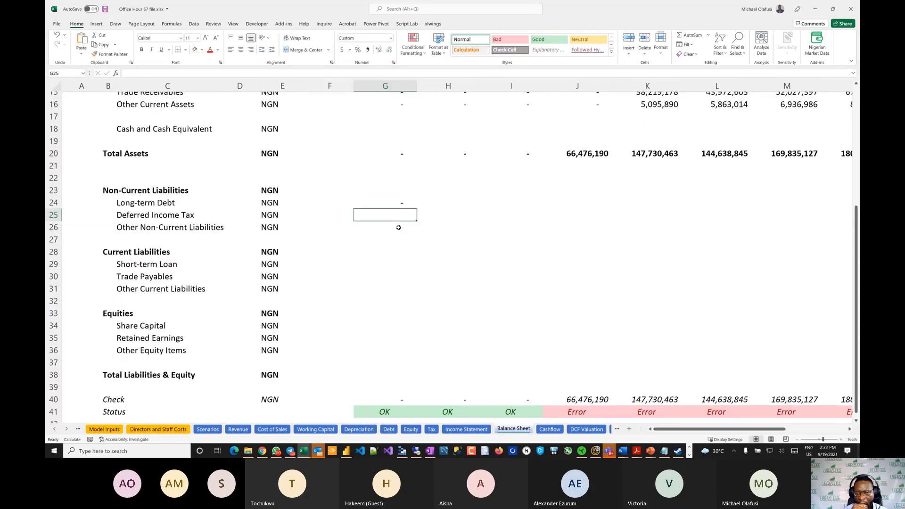
pyautogui.click(396, 201)
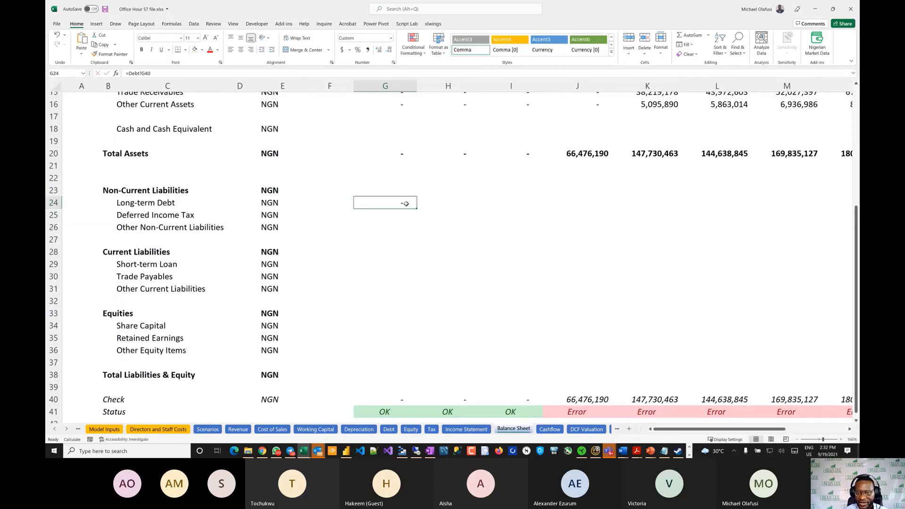
pyautogui.moveTo(416, 208); pyautogui.dragTo(758, 224)
pyautogui.hscroll(-3, 570, 238)
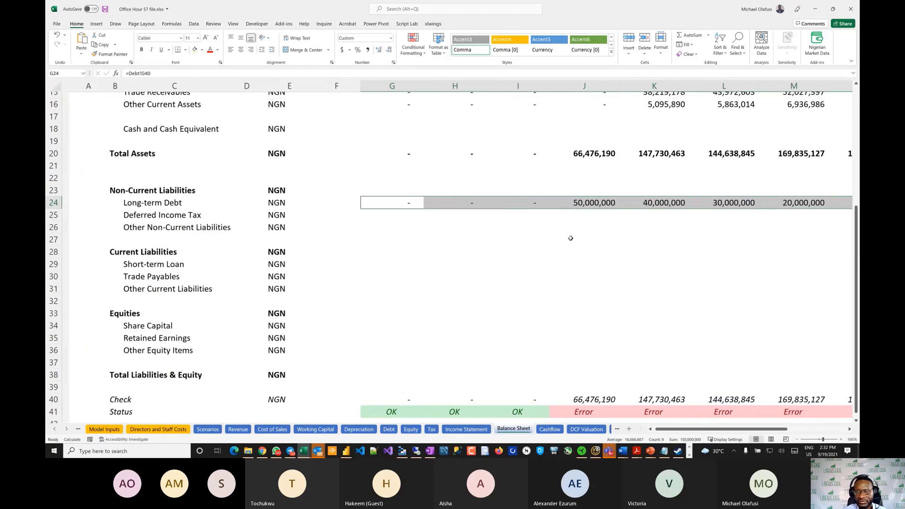
# Review the Less: Timing Difference row on the Tax Schedule and the Tax row on the Income Statement.
pyautogui.click(402, 218)
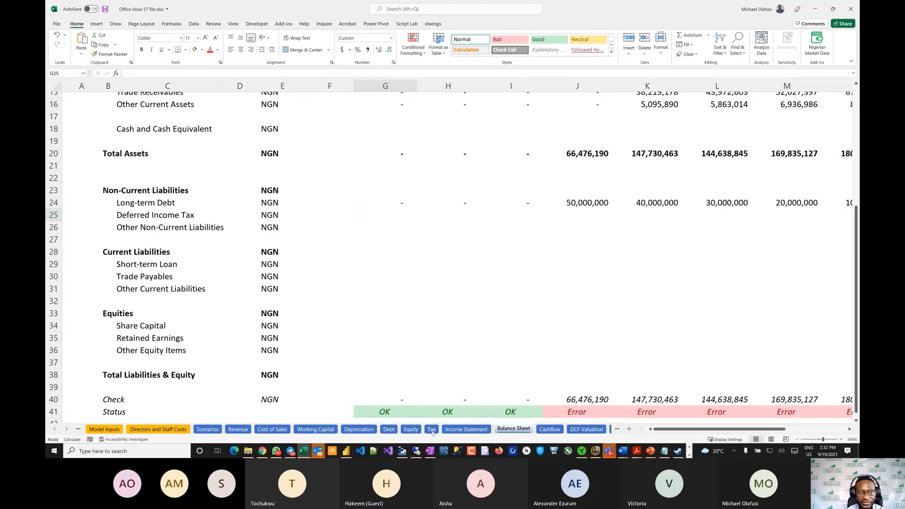
pyautogui.click(431, 429)
pyautogui.scroll(4, 378, 328)
pyautogui.scroll(2, 378, 328)
pyautogui.hscroll(-3, 378, 327)
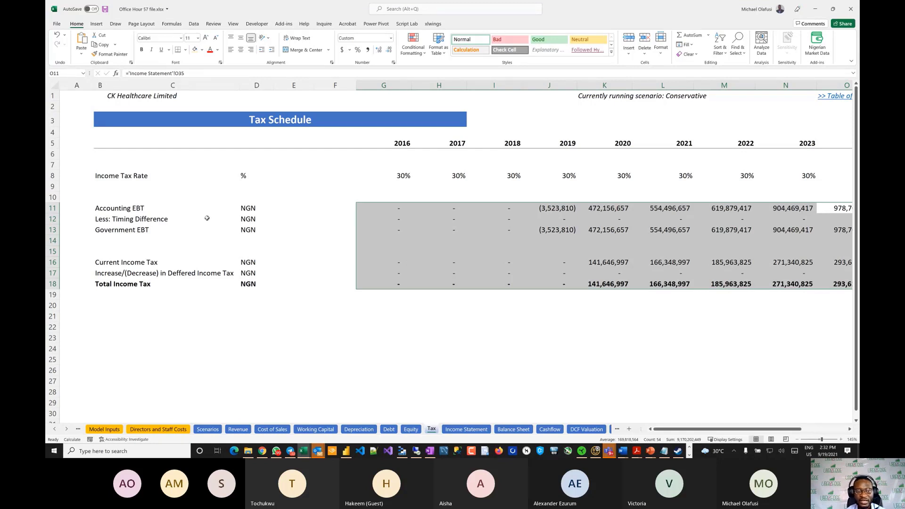
pyautogui.click(53, 219)
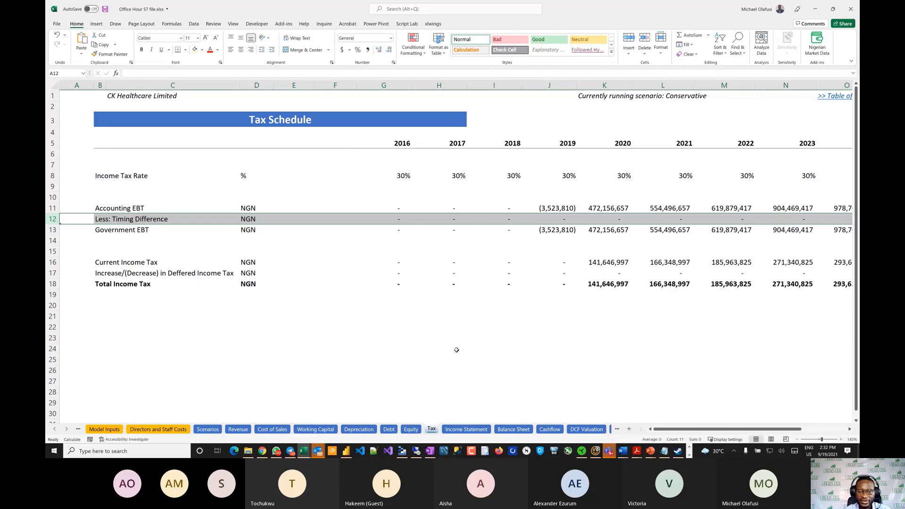
pyautogui.click(459, 429)
pyautogui.scroll(-1, 326, 318)
pyautogui.click(52, 305)
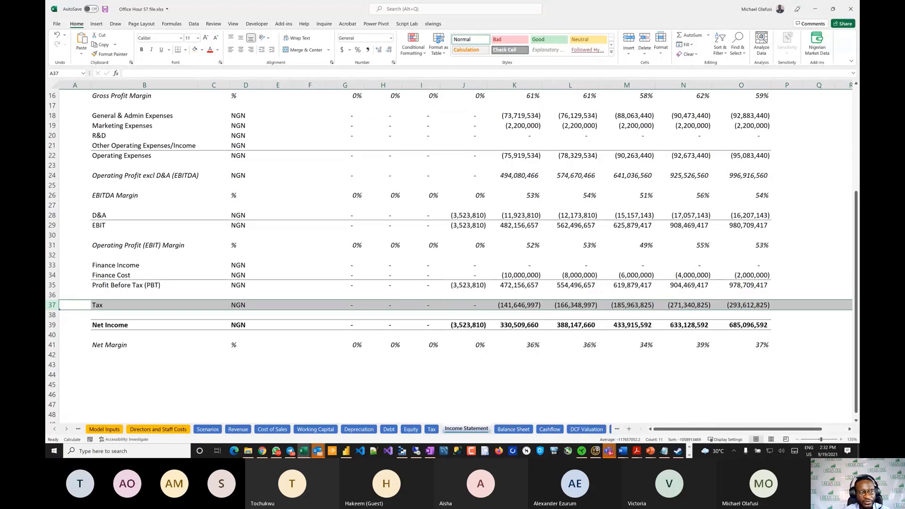
pyautogui.hotkey('alt', 'Tab')
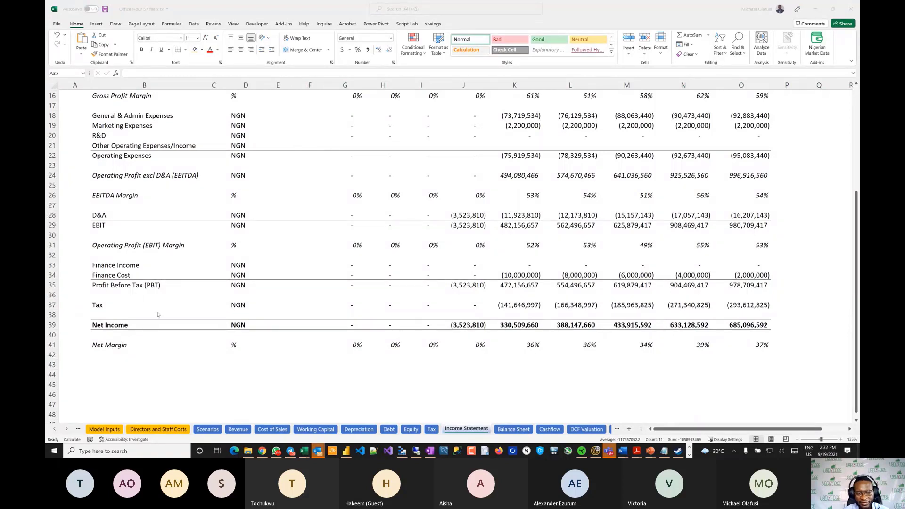
pyautogui.hotkey('alt', 'Tab')
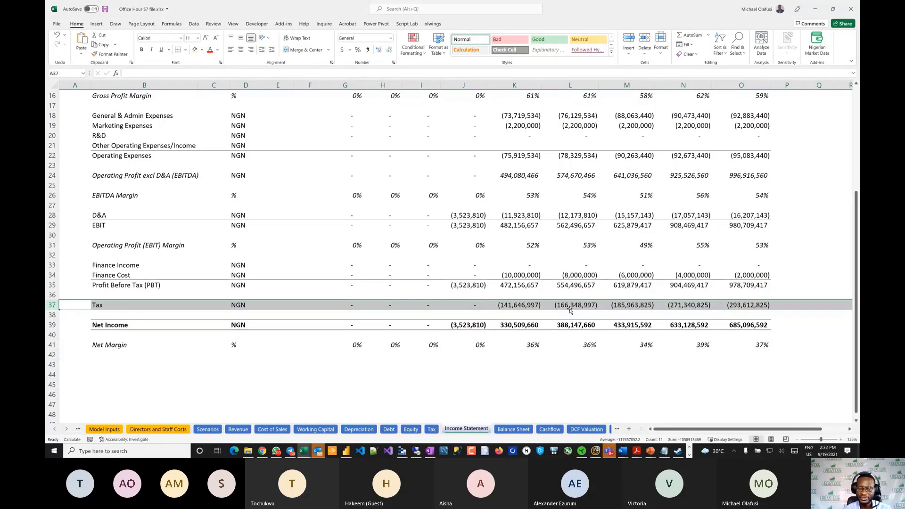
# Compare the Deferred Income Tax line on the Balance Sheet with the Income Statement's Tax row, and look over the asset rows.
pyautogui.click(513, 428)
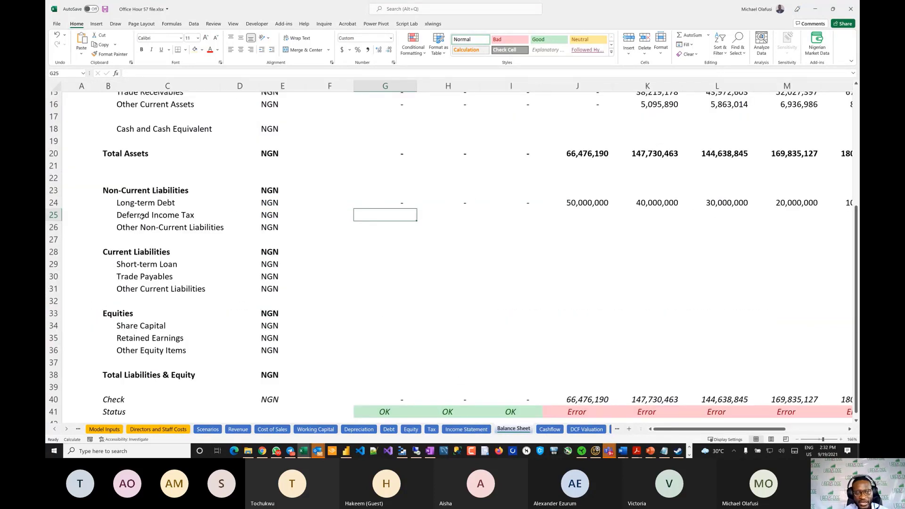
pyautogui.click(55, 215)
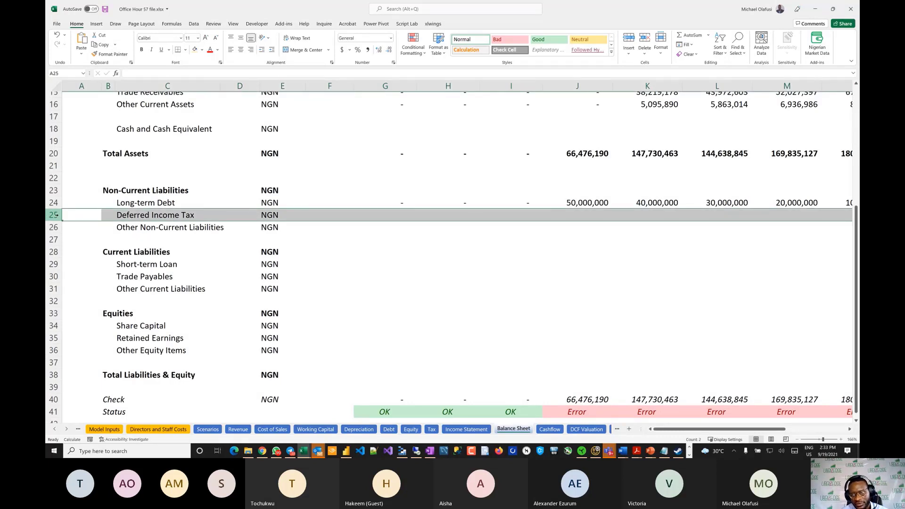
pyautogui.click(473, 430)
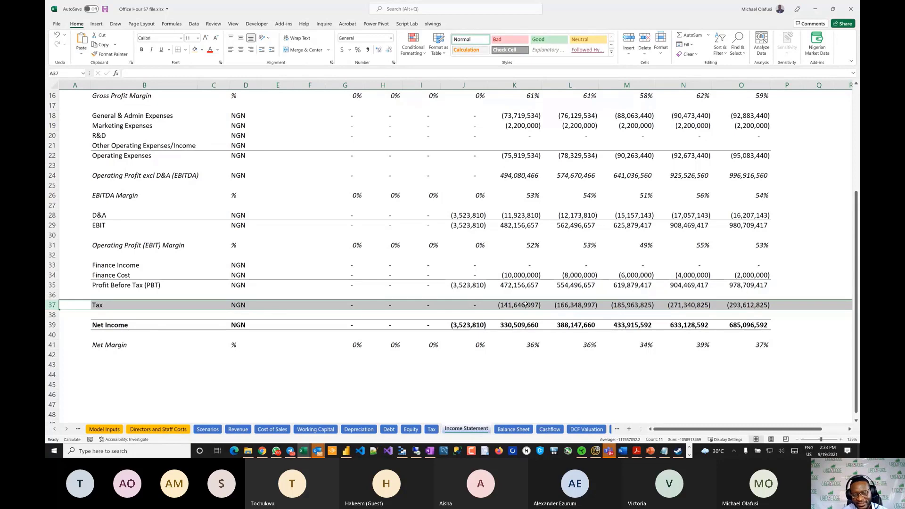
pyautogui.click(514, 429)
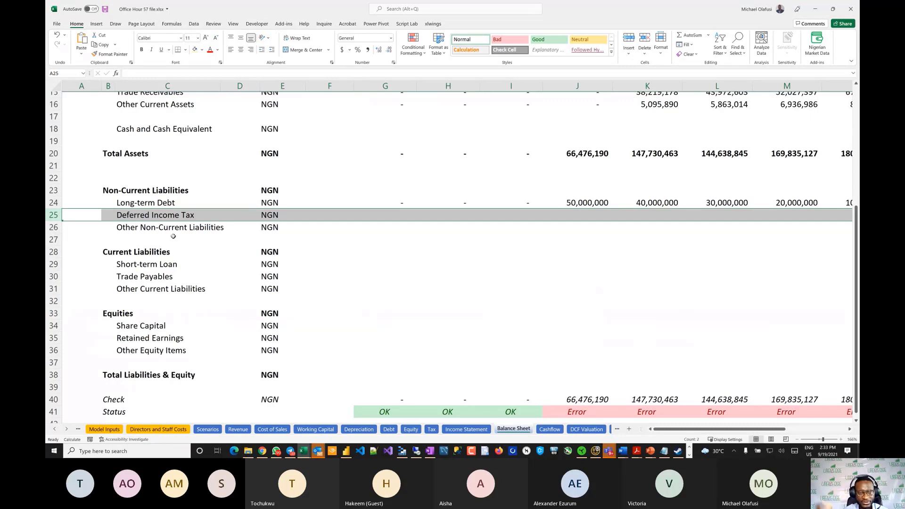
pyautogui.scroll(4, 196, 223)
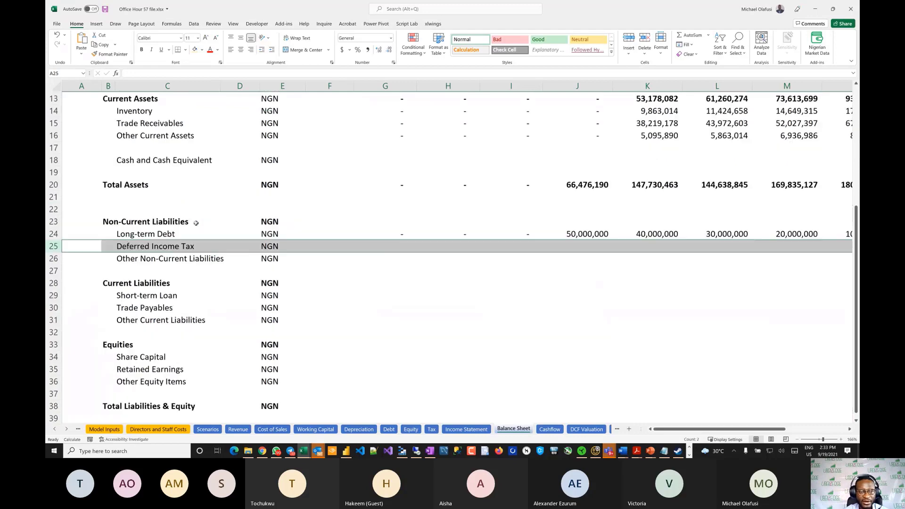
pyautogui.click(475, 429)
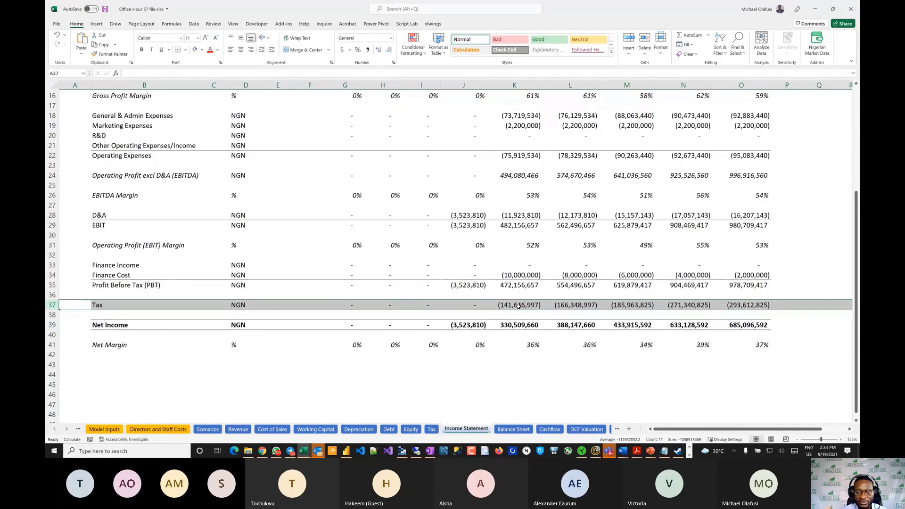
pyautogui.click(514, 429)
pyautogui.scroll(1, 284, 238)
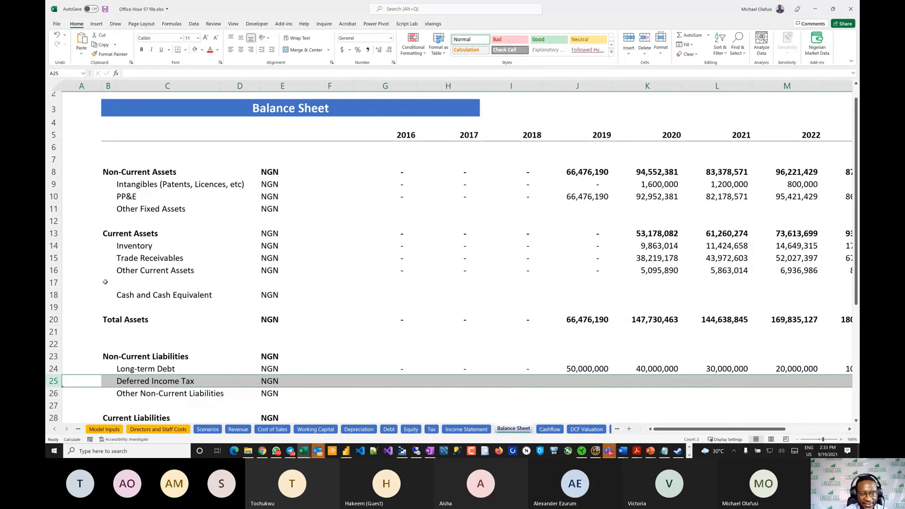
pyautogui.scroll(-1, 106, 284)
pyautogui.scroll(1, 80, 231)
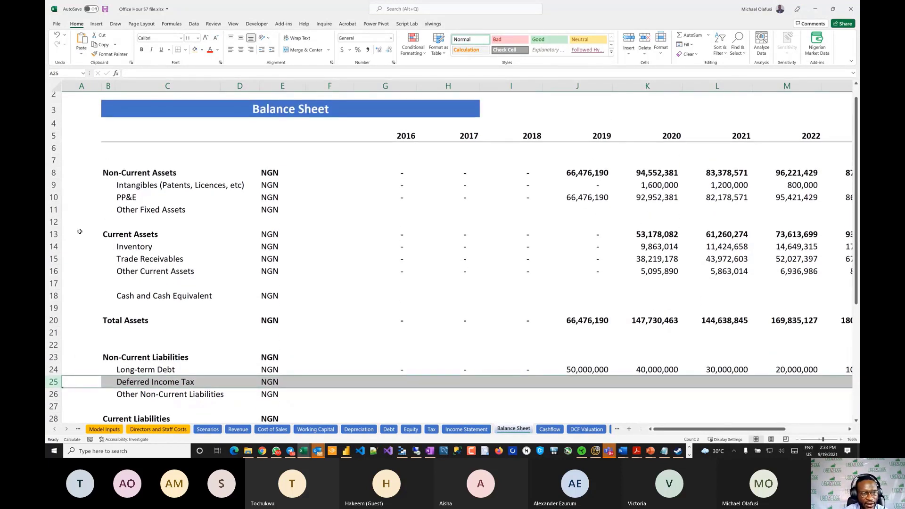
# Switch to the PwC illustrative IFRS financial statements PDF in Acrobat and examine the deferred tax lines under non-current liabilities and non-current assets.
pyautogui.click(50, 209)
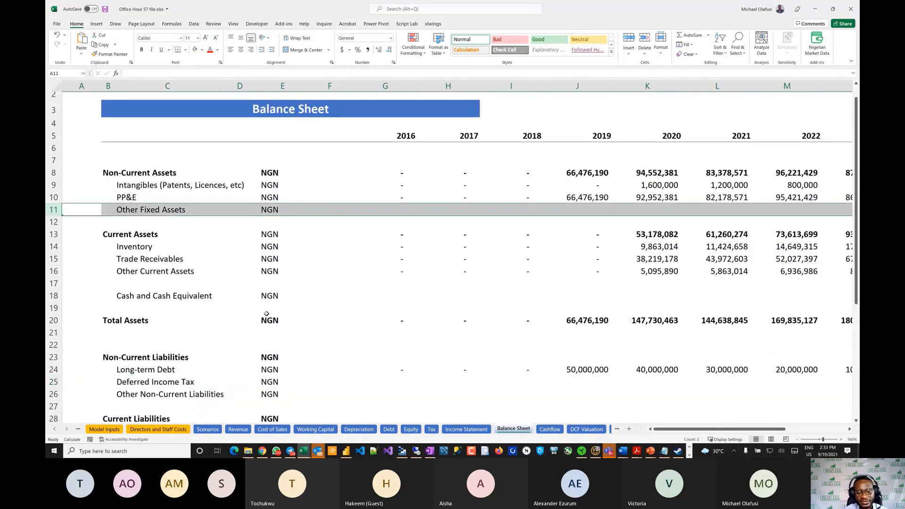
pyautogui.hotkey('alt', 'Tab')
pyautogui.hotkey('alt', 'Tab')
pyautogui.hotkey('alt', 'Tab')
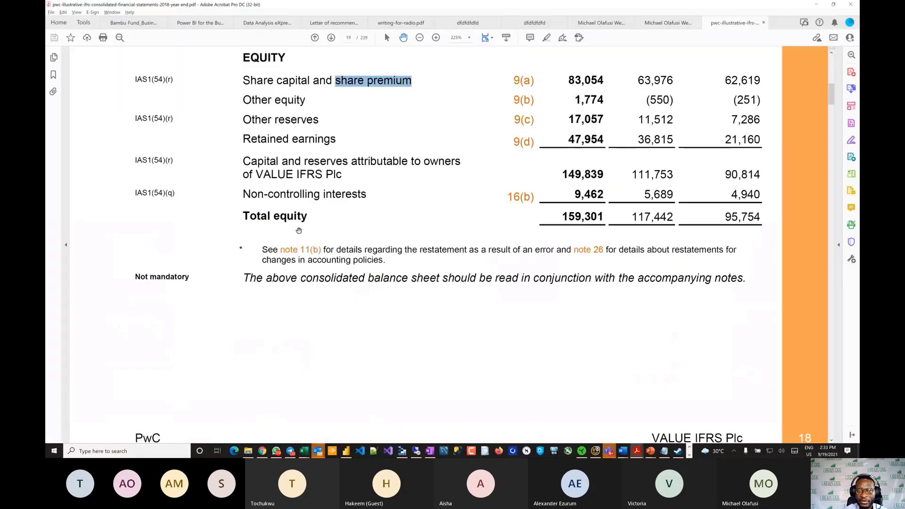
pyautogui.scroll(5, 312, 206)
pyautogui.scroll(12, 312, 206)
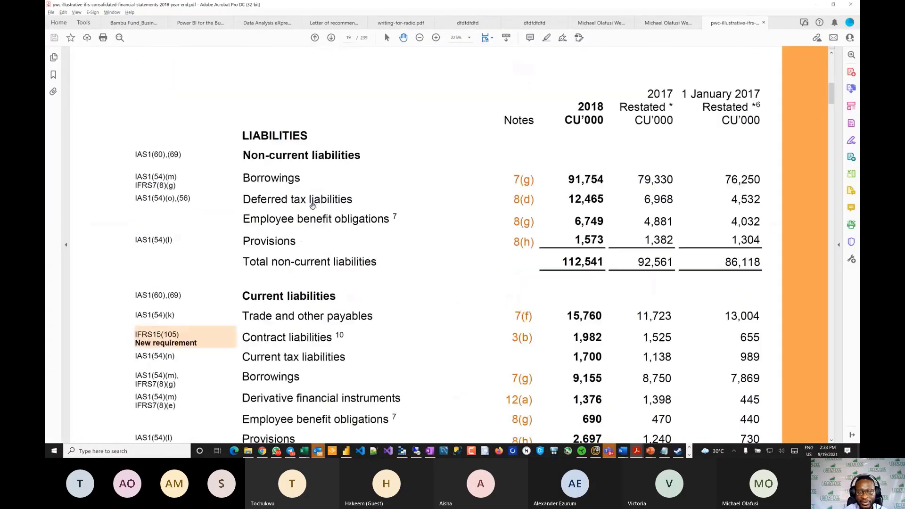
pyautogui.scroll(12, 313, 206)
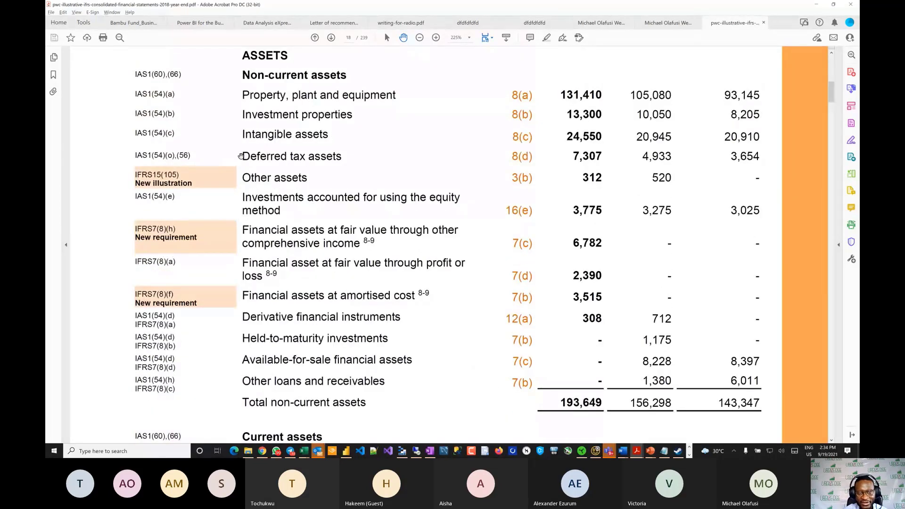
pyautogui.moveTo(241, 156); pyautogui.dragTo(341, 159)
# Switch back to the model in Excel and look over the Balance Sheet from the asset rows to the Status check, including Deferred Income Tax.
pyautogui.hotkey('alt', 'Tab')
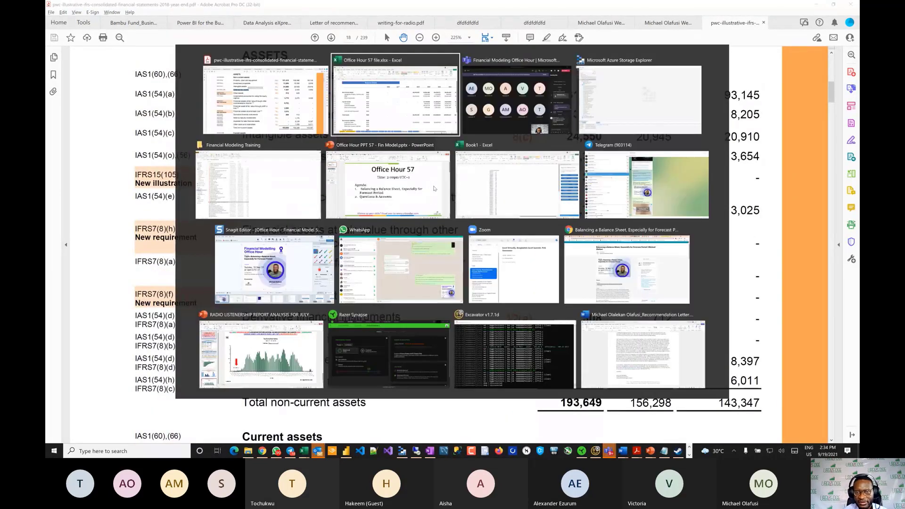
pyautogui.click(362, 283)
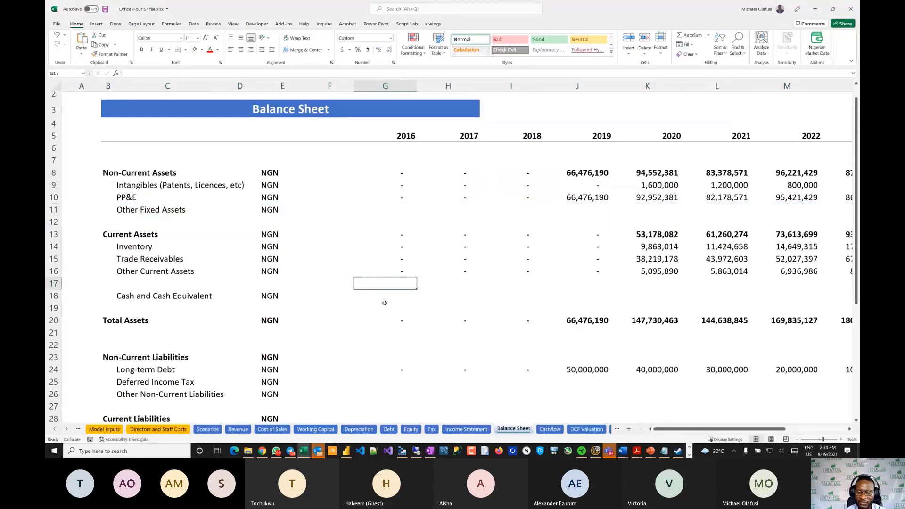
pyautogui.hotkey('shift', 'space')
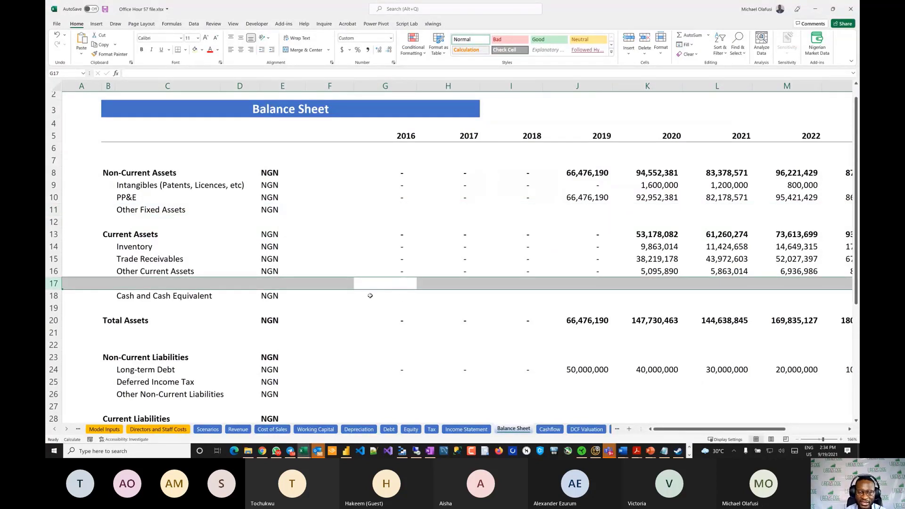
pyautogui.click(396, 310)
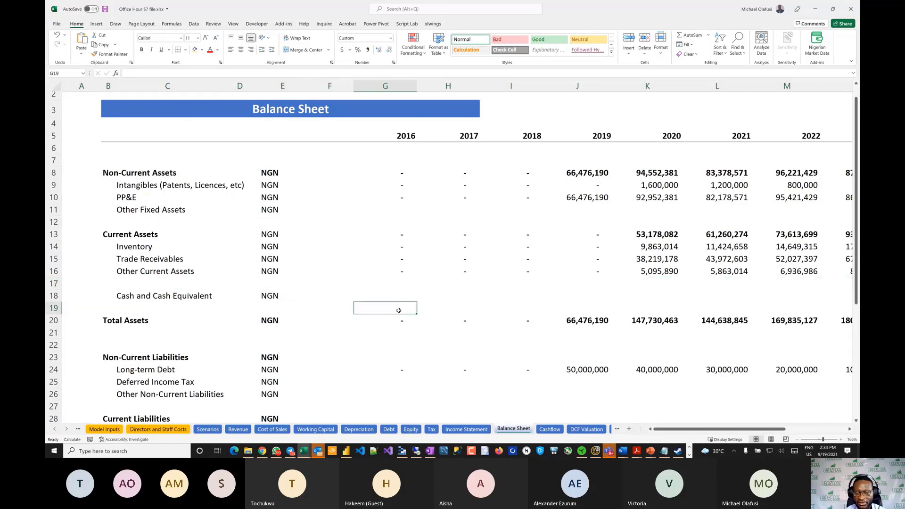
pyautogui.scroll(-2, 376, 337)
pyautogui.scroll(1, 376, 337)
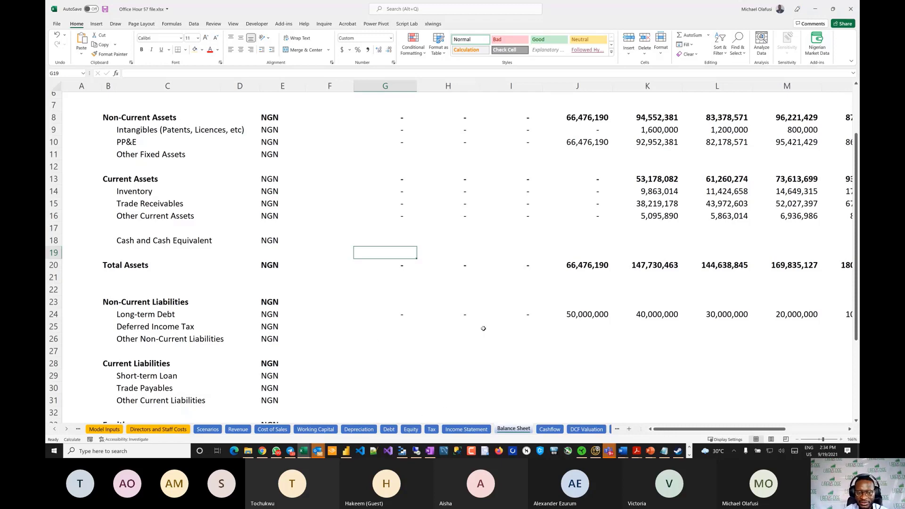
pyautogui.scroll(-4, 482, 330)
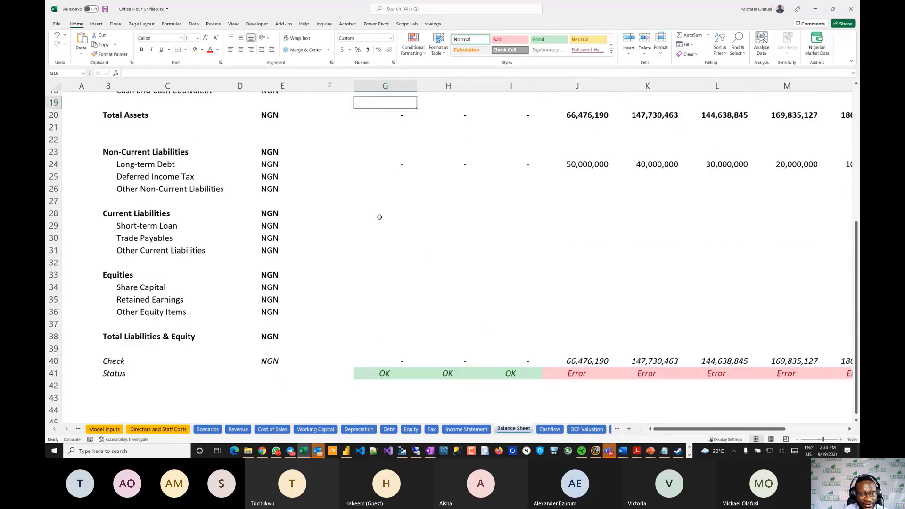
pyautogui.scroll(1, 380, 216)
pyautogui.click(52, 193)
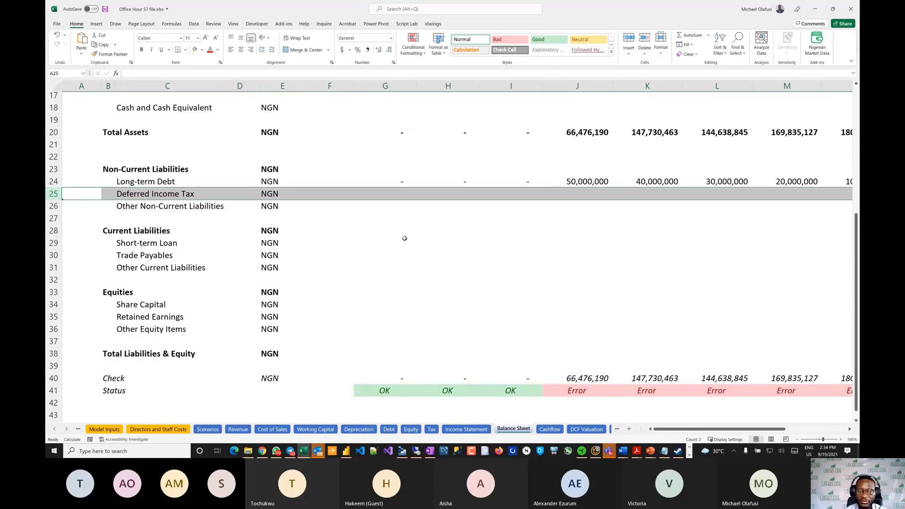
pyautogui.click(404, 193)
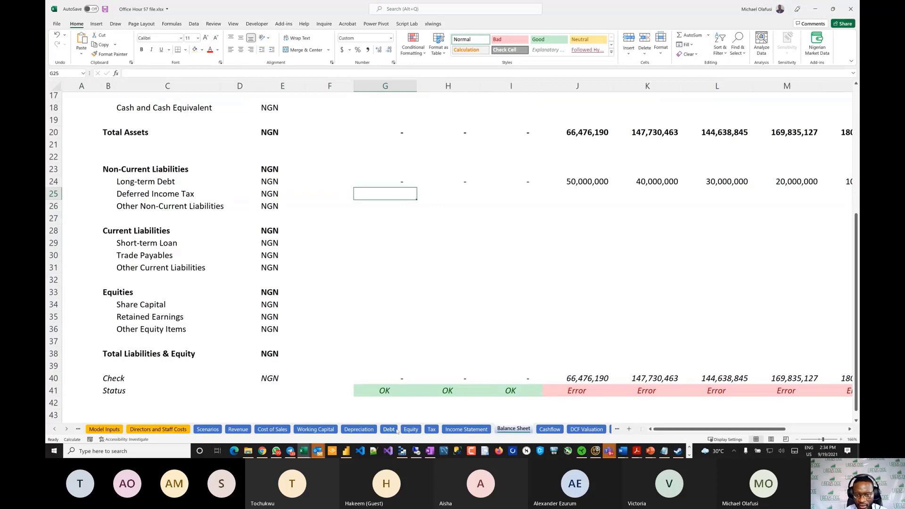
# Review the Tax Schedule's Accounting EBT, Timing Difference, Government EBT and Increase/(Decrease) in Deffered Income Tax rows.
pyautogui.click(431, 428)
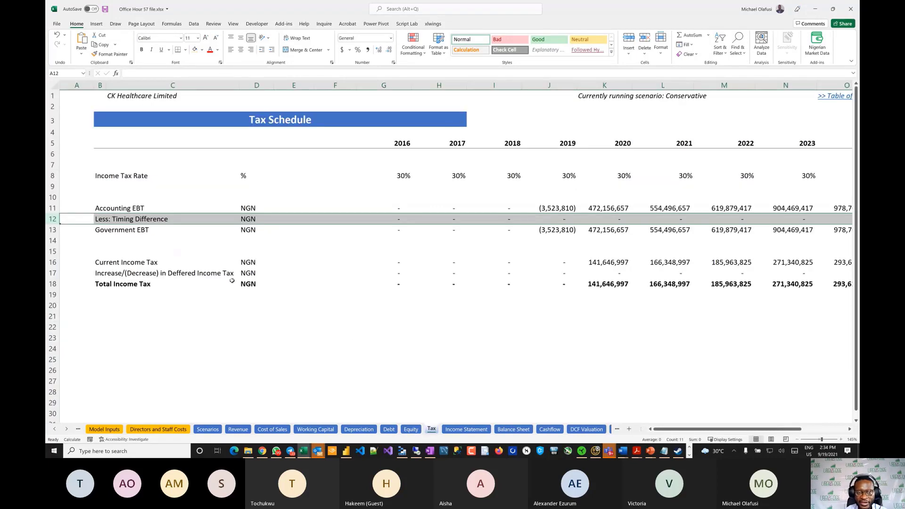
pyautogui.scroll(2, 66, 207)
pyautogui.click(54, 224)
pyautogui.click(51, 237)
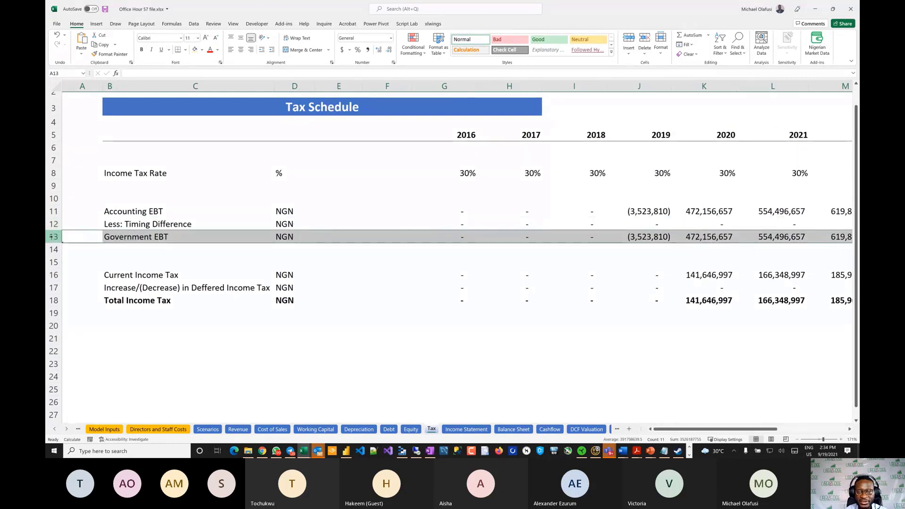
pyautogui.click(53, 212)
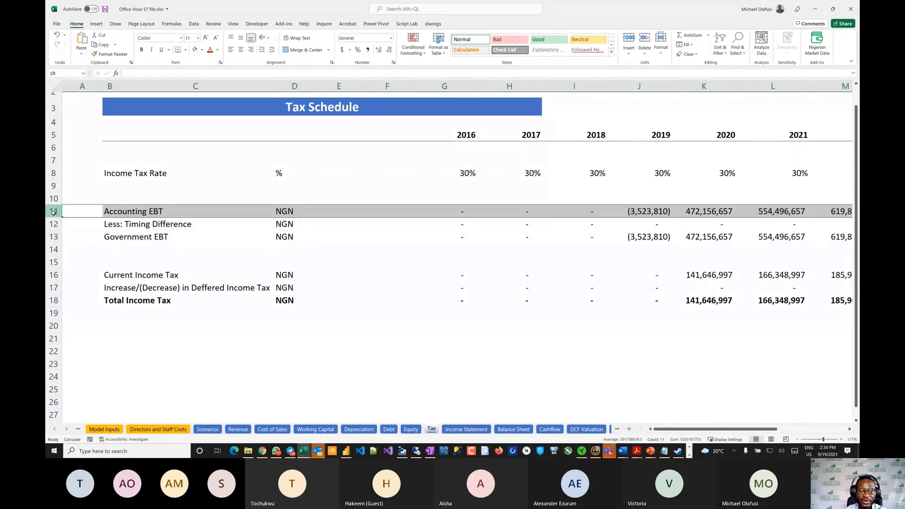
pyautogui.click(57, 225)
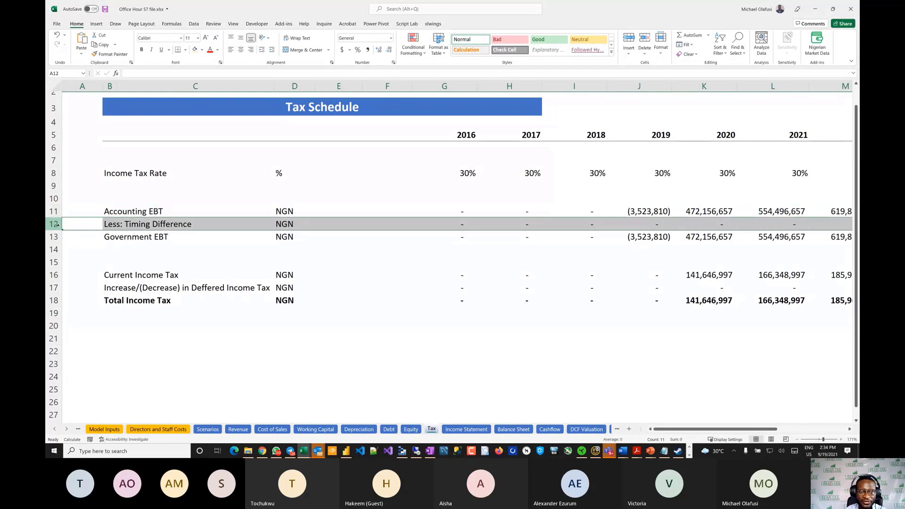
pyautogui.click(56, 288)
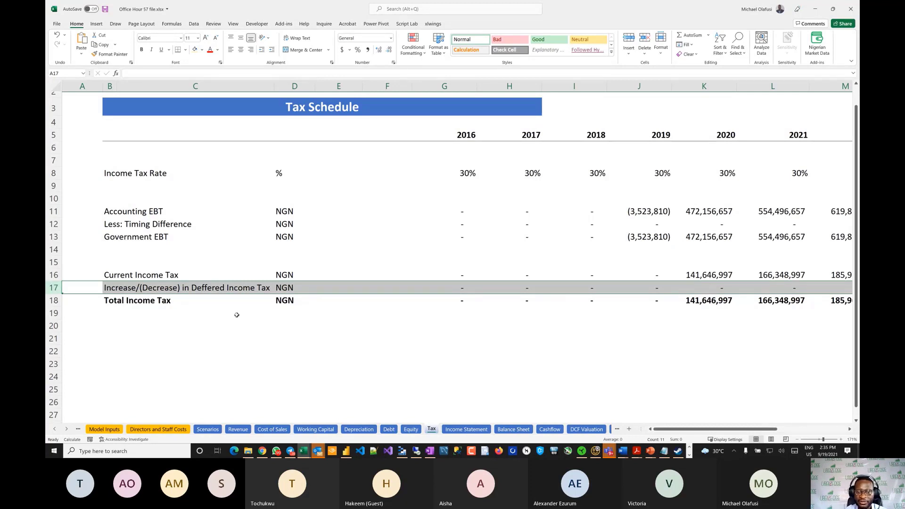
# Set the Balance Sheet's 2016 Deferred Income Tax in G25 to =F25+Tax!G17 and fill the formula across to 2024.
pyautogui.click(498, 429)
pyautogui.write('=')
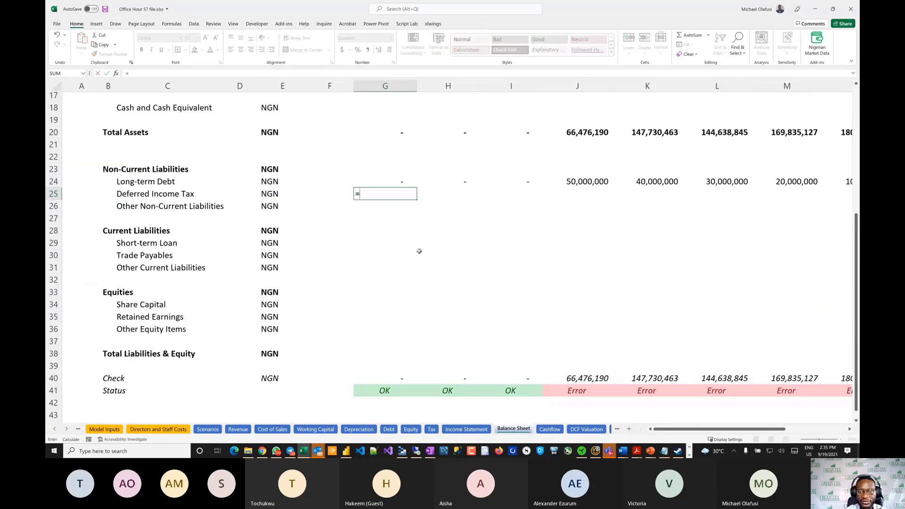
pyautogui.click(333, 196)
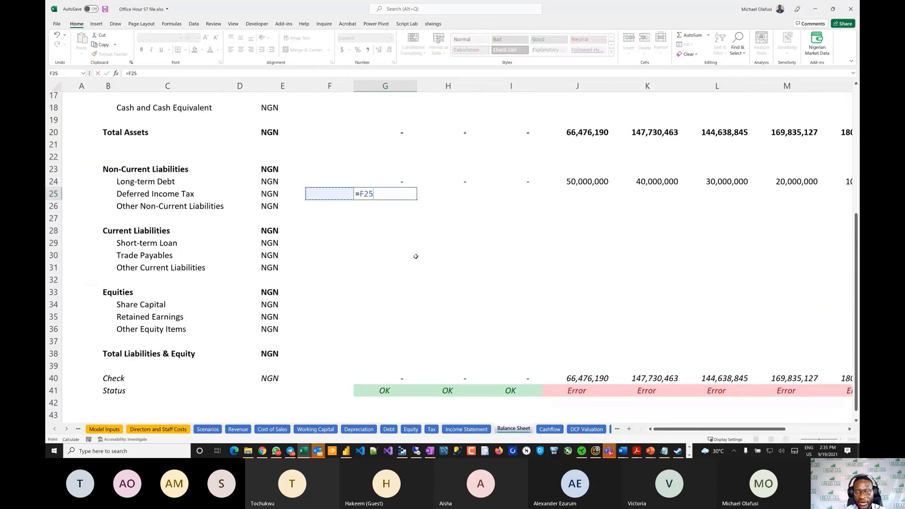
pyautogui.write('+')
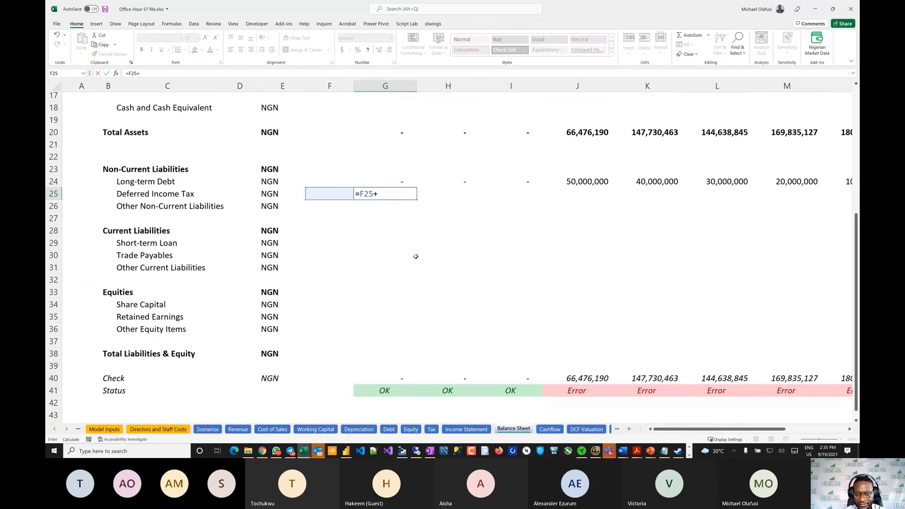
pyautogui.click(431, 429)
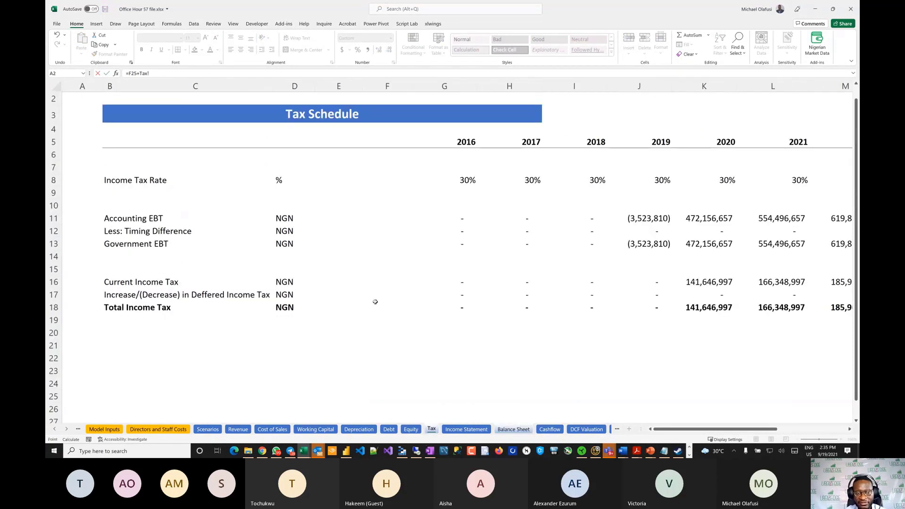
pyautogui.click(460, 296)
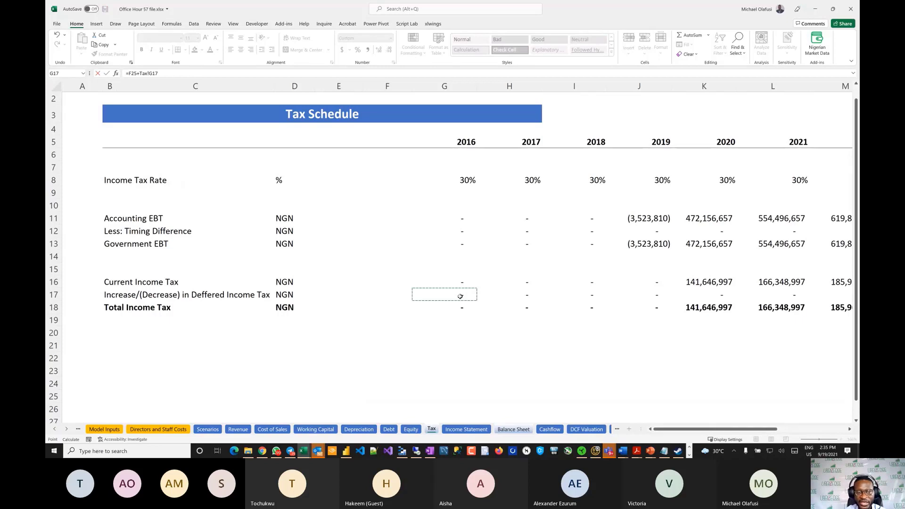
pyautogui.press('Return')
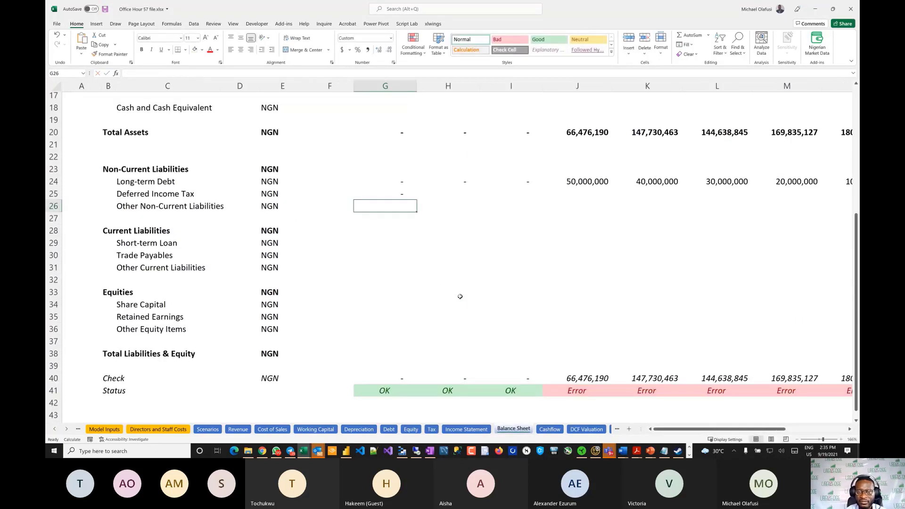
pyautogui.click(399, 192)
pyautogui.moveTo(417, 199); pyautogui.dragTo(804, 211)
pyautogui.hscroll(-3, 716, 228)
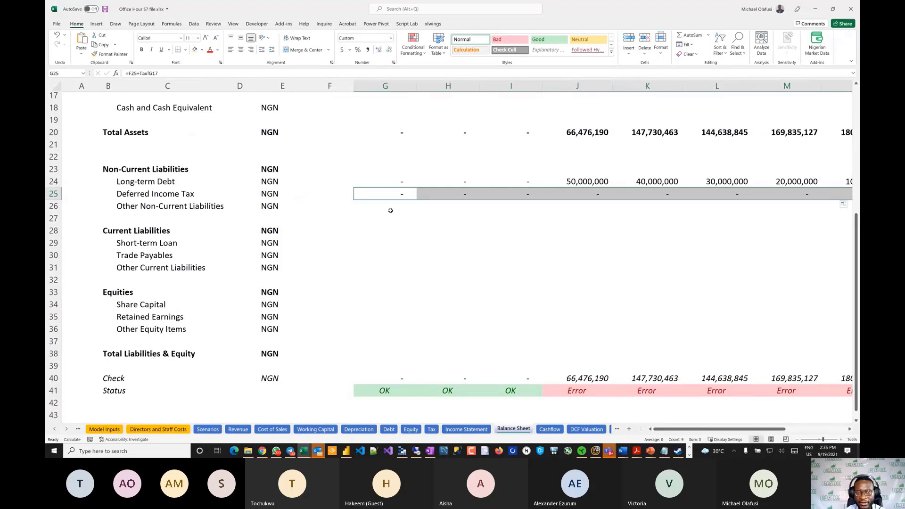
# Create a new blank workbook and enter the title Hakeem Ltd in cell B2.
pyautogui.moveTo(384, 208); pyautogui.dragTo(523, 212)
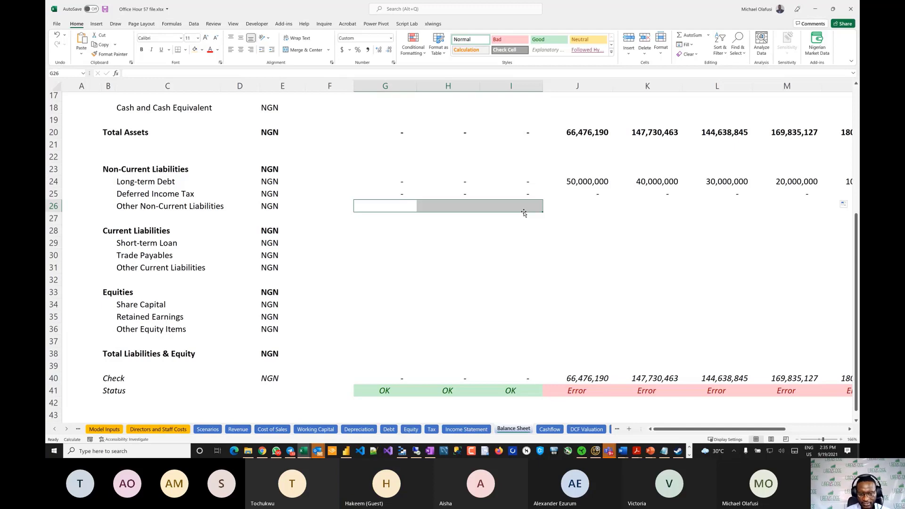
pyautogui.hotkey('ctrl', 'n')
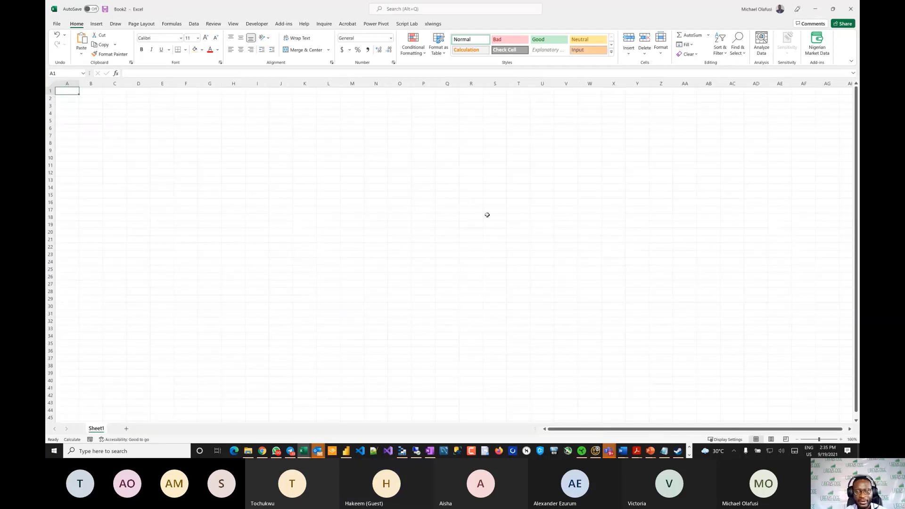
pyautogui.scroll(5, 340, 227)
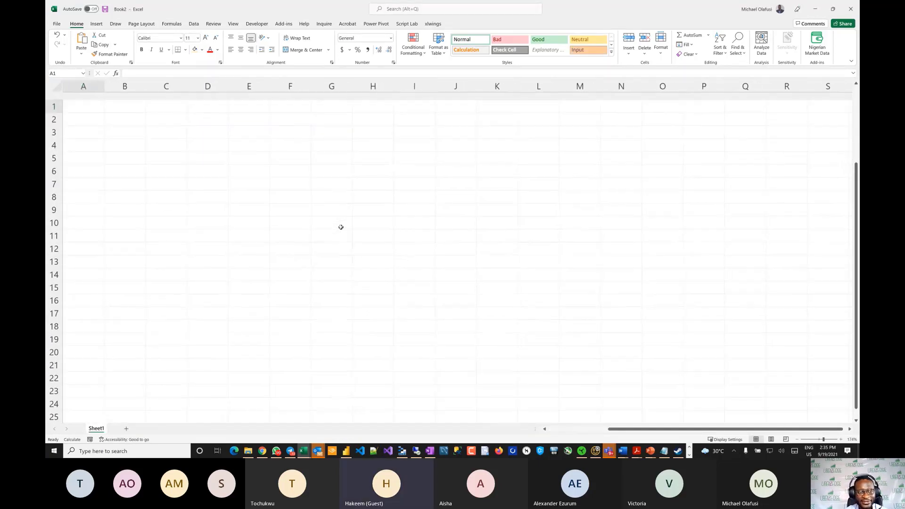
pyautogui.scroll(3, 340, 227)
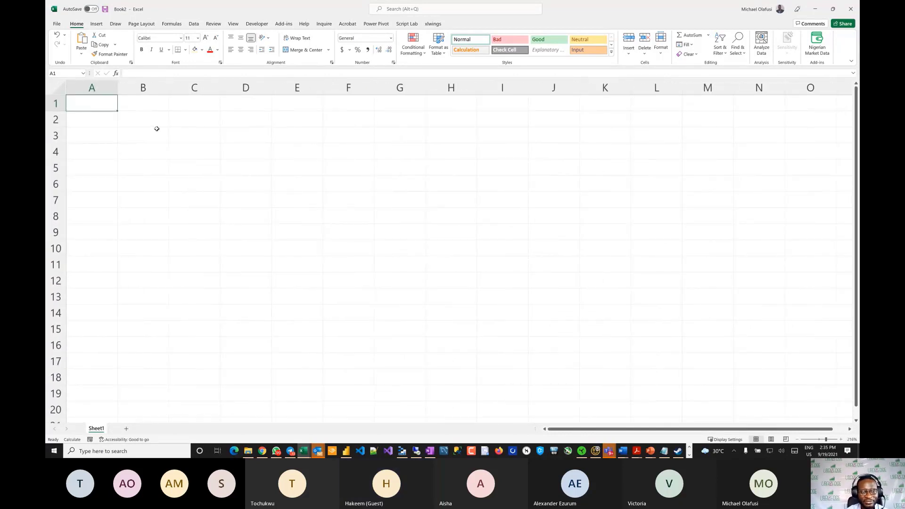
pyautogui.click(151, 122)
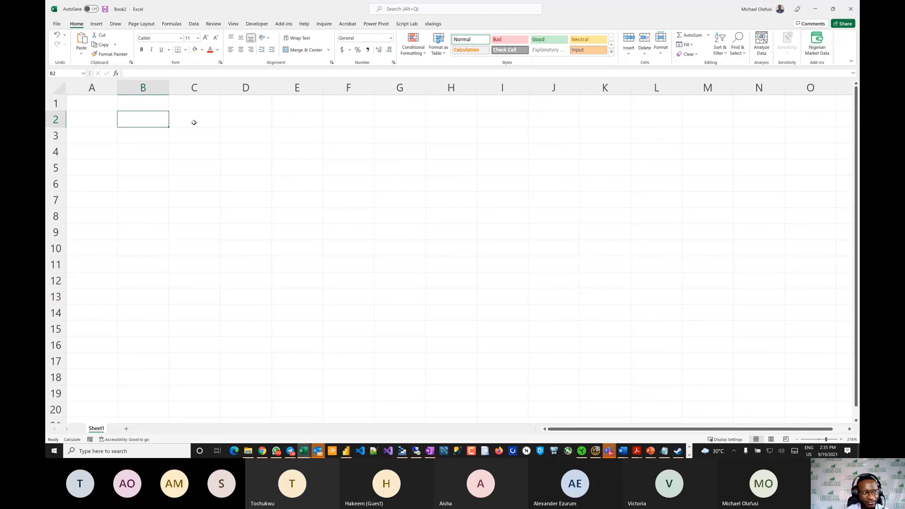
pyautogui.write('Ha')
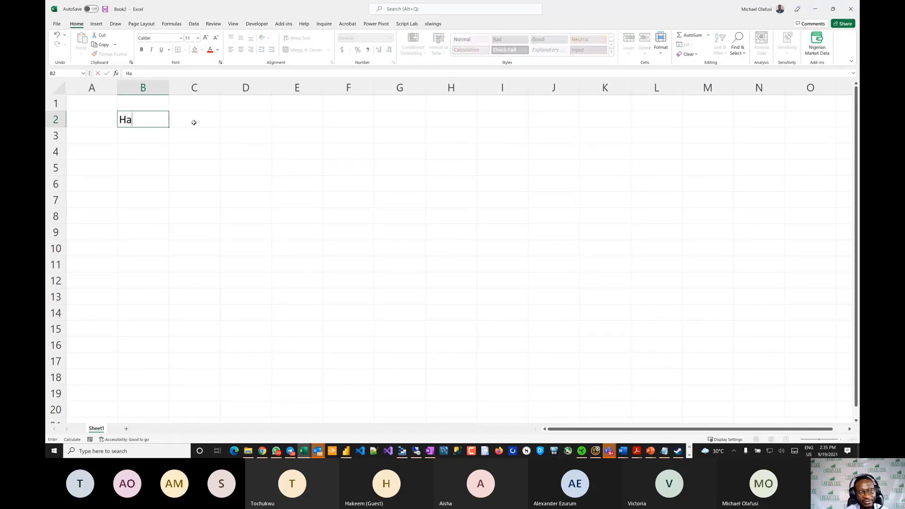
pyautogui.write('keem Ltd')
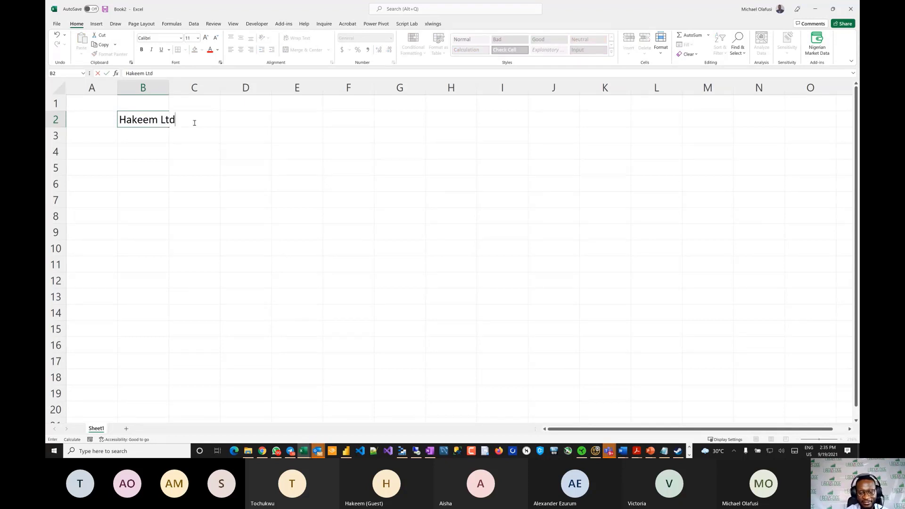
pyautogui.press('Return')
pyautogui.press('Return')
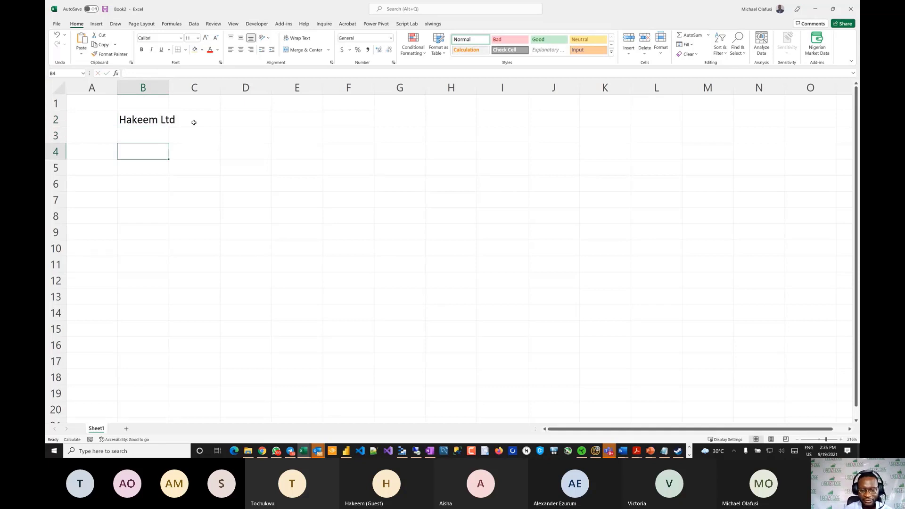
# Add a Rev label in B4 and the year headings 2019 in C3 and 2020 in D3.
pyautogui.write('Reve')
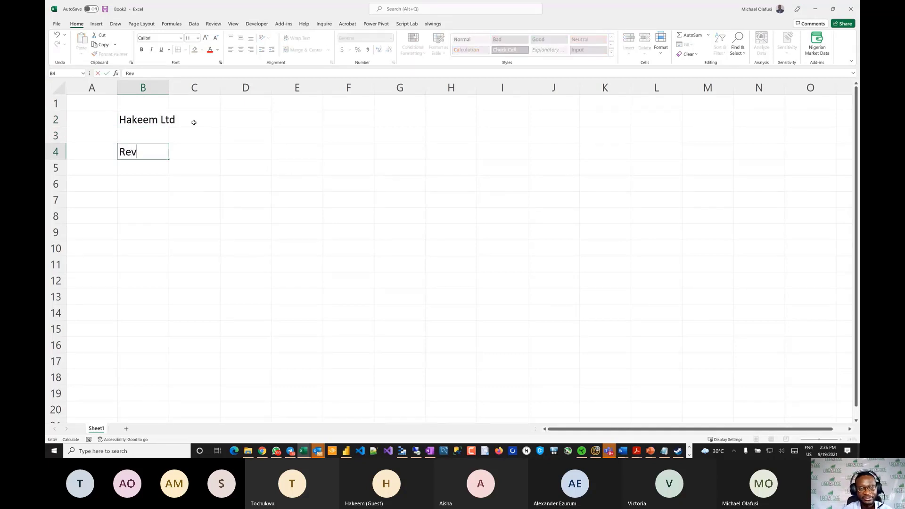
pyautogui.press('BackSpace')
pyautogui.press('Tab')
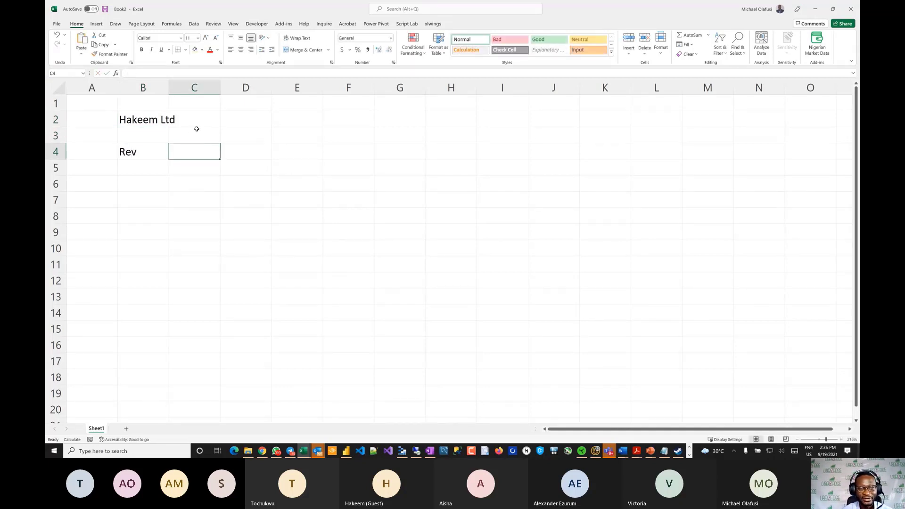
pyautogui.click(197, 129)
pyautogui.write('2019')
pyautogui.press('Tab')
pyautogui.write('2020')
pyautogui.press('Return')
pyautogui.click(147, 130)
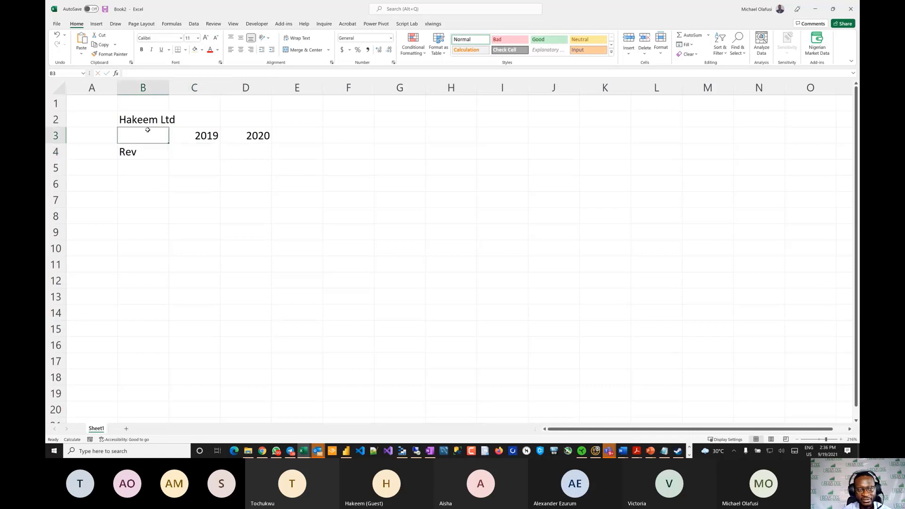
# Label cell B3 as millions and extend the year headings in row 3 from 2019 in C3 through 2027 in K3.
pyautogui.write('millions')
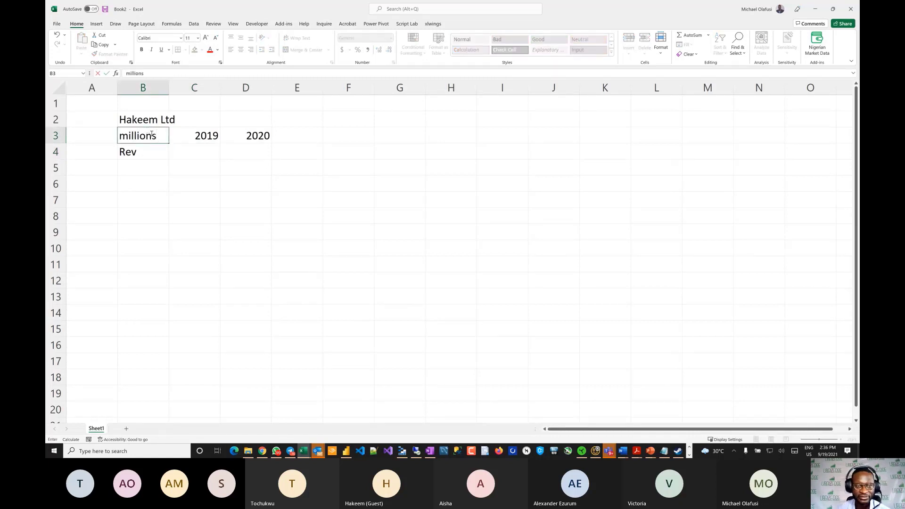
pyautogui.press('Return')
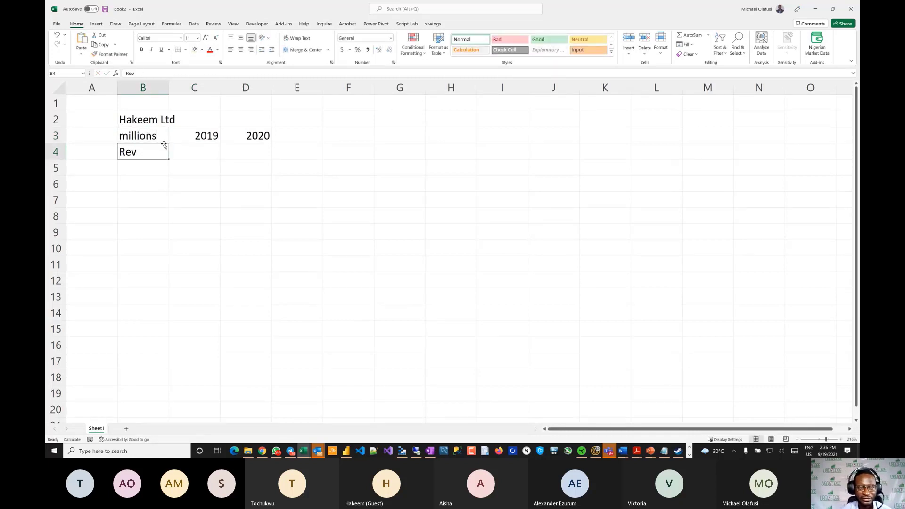
pyautogui.click(199, 153)
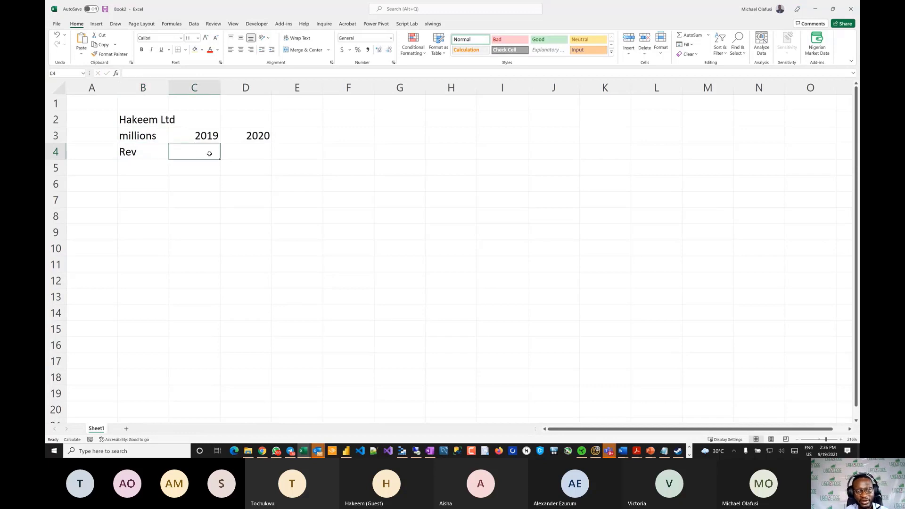
pyautogui.moveTo(212, 136); pyautogui.dragTo(613, 143)
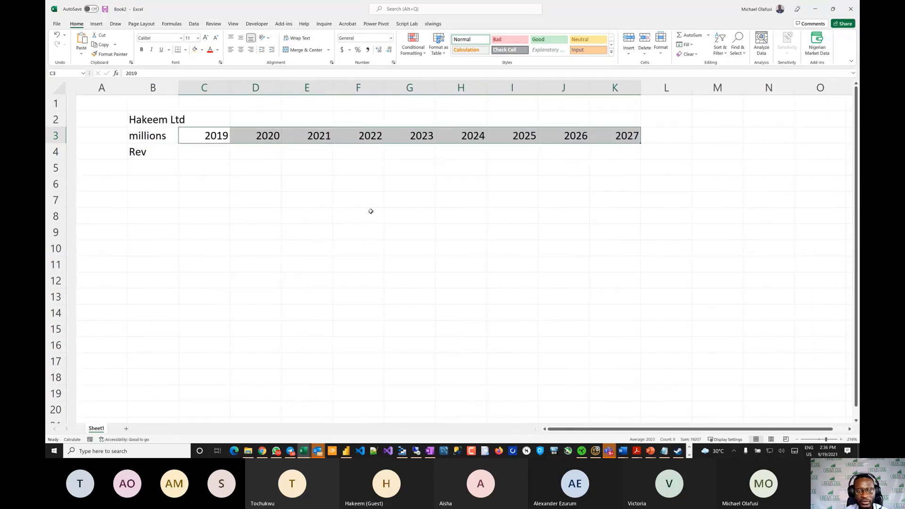
pyautogui.scroll(3, 371, 211)
pyautogui.moveTo(232, 85); pyautogui.dragTo(731, 90)
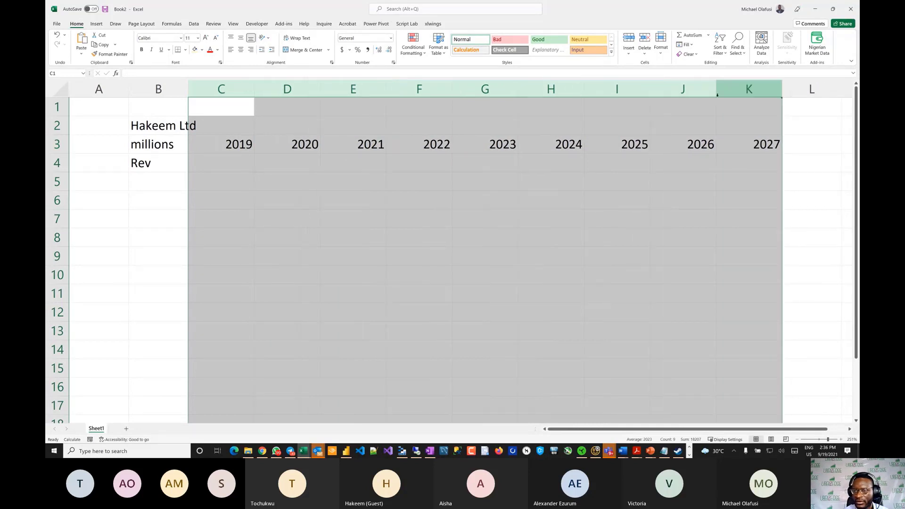
# Enter 100 as the 2019 Rev in C4, and add a COS row below it with 40 in C5.
pyautogui.click(229, 159)
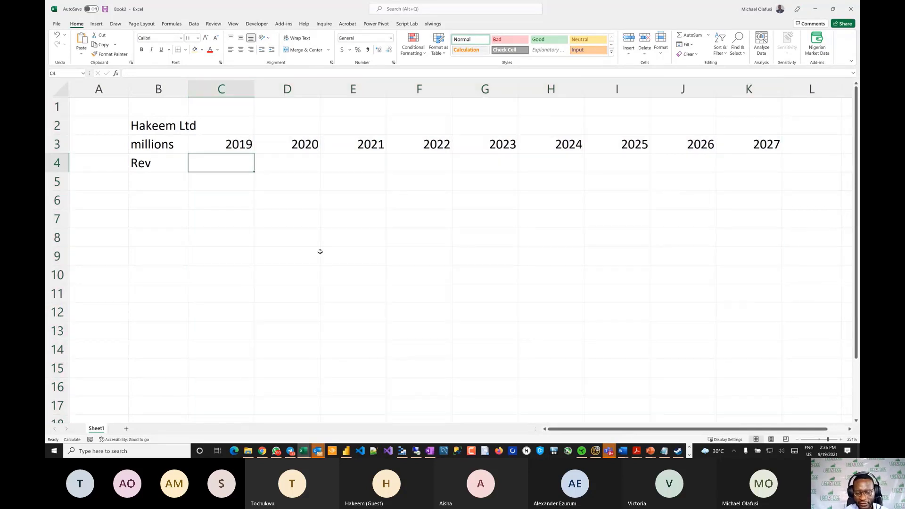
pyautogui.write('100')
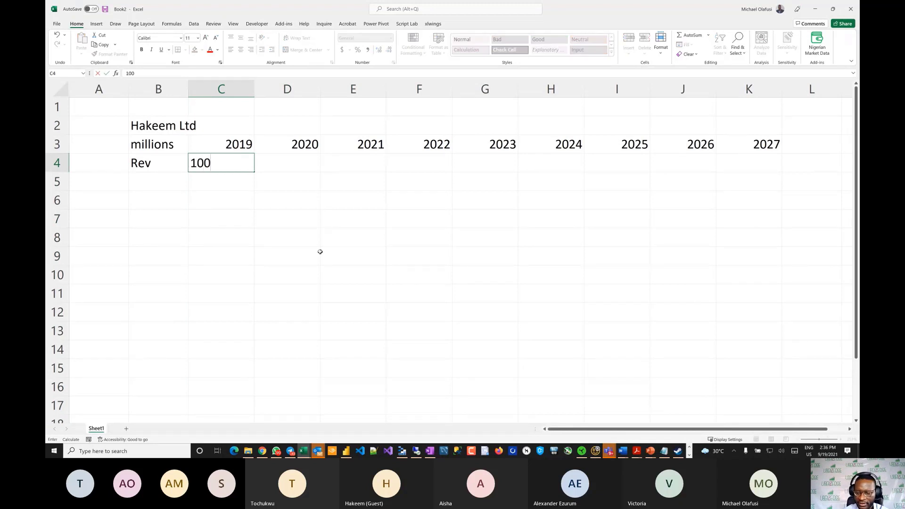
pyautogui.press('Return')
pyautogui.click(167, 182)
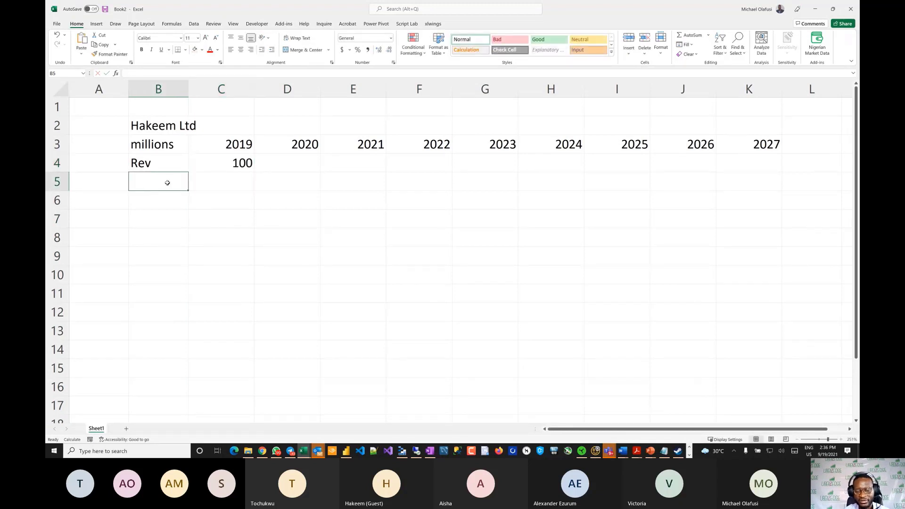
pyautogui.write('COS')
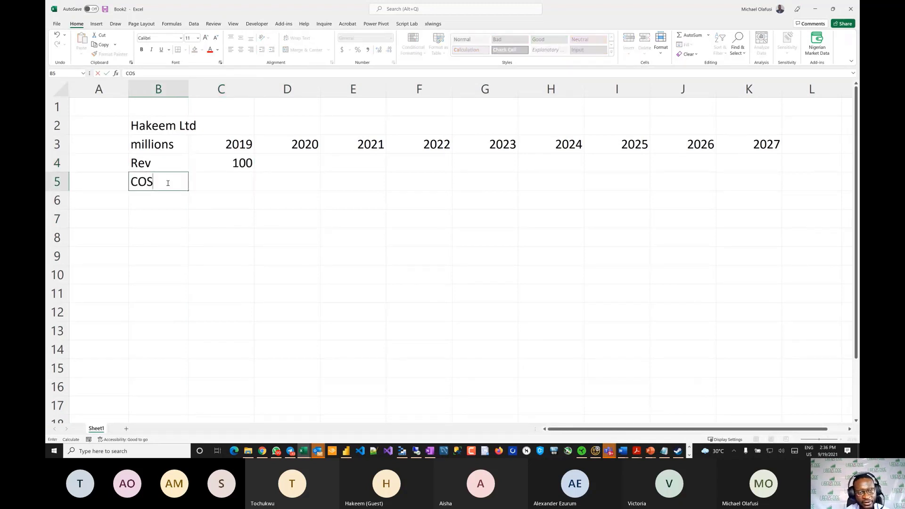
pyautogui.press('Tab')
pyautogui.write('40')
pyautogui.press('Return')
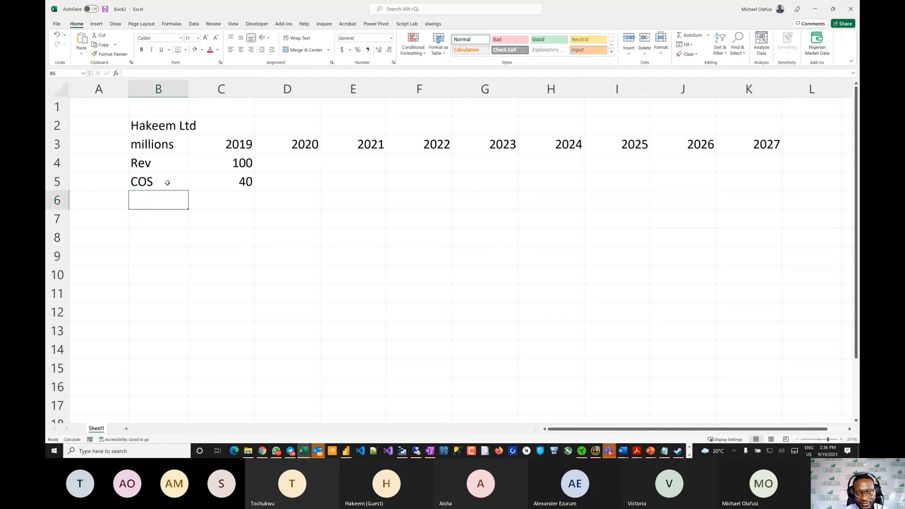
# Add a Gross profit row in row 6 with 60 for 2019, fitting column B's width to its labels.
pyautogui.write('Gross prof')
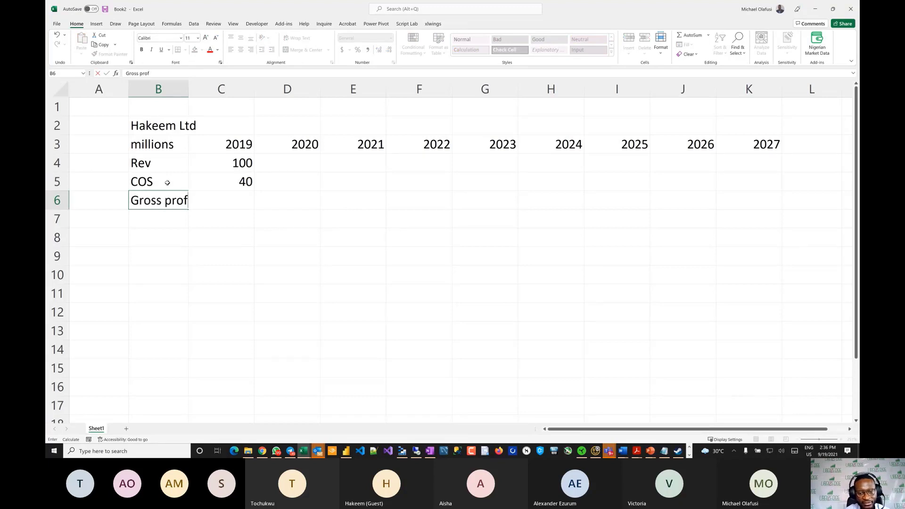
pyautogui.write('it')
pyautogui.press('Return')
pyautogui.click(186, 91)
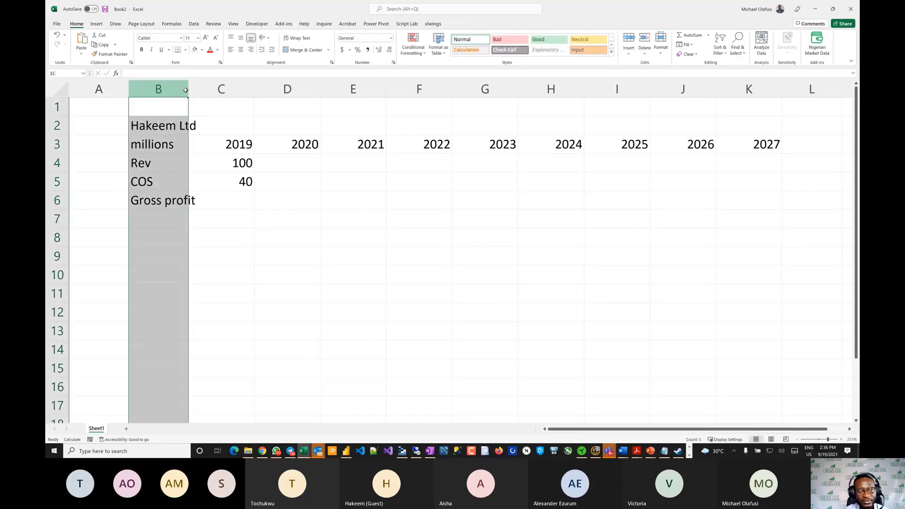
pyautogui.doubleClick(187, 88)
pyautogui.click(239, 200)
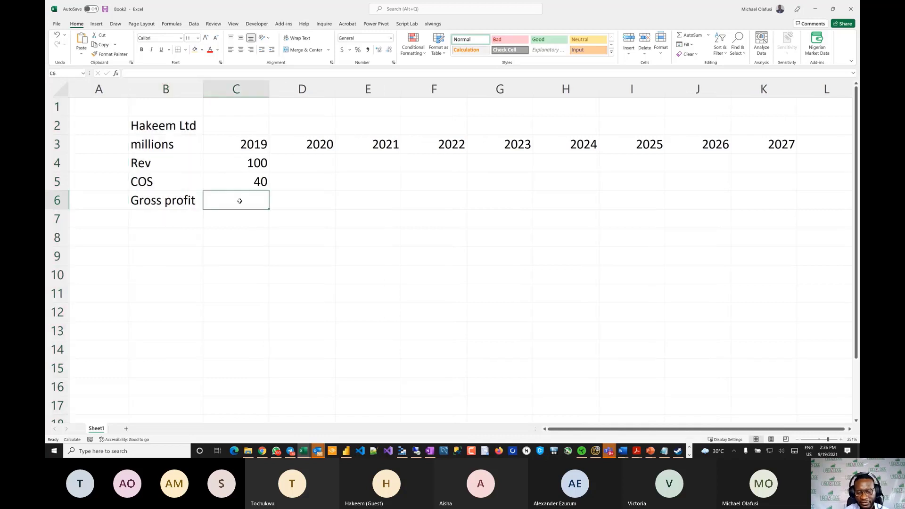
pyautogui.write('60')
pyautogui.press('Return')
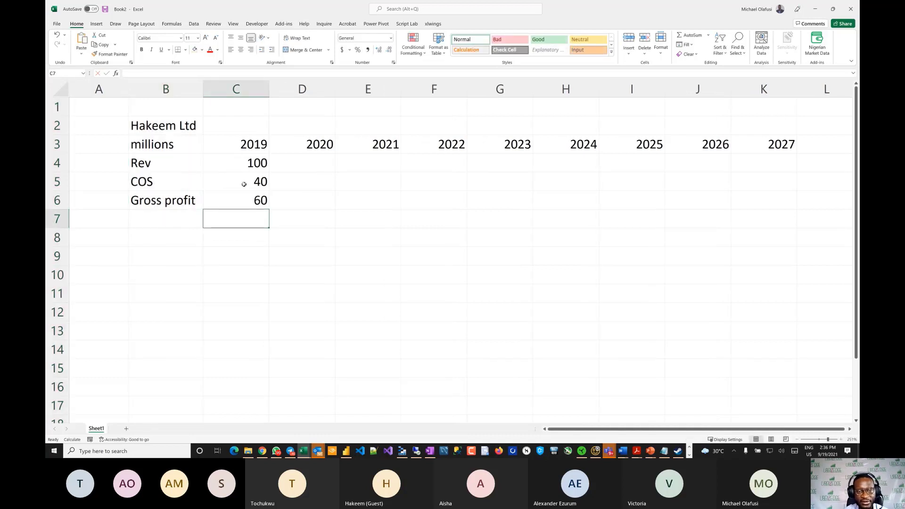
# Change the 2019 COS in C5 to -40.
pyautogui.doubleClick(252, 181)
pyautogui.write('-')
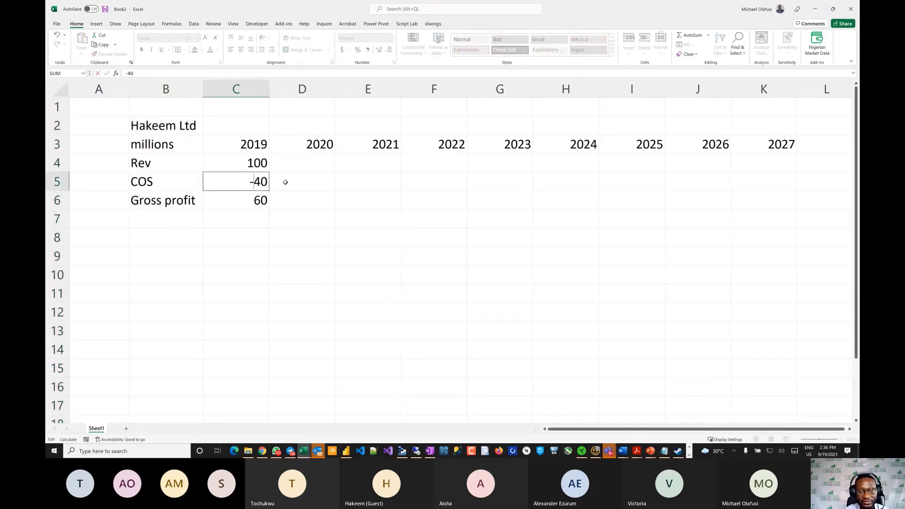
pyautogui.press('Return')
# Format the figures area C4:K16 in comma style with no decimal places.
pyautogui.moveTo(257, 163); pyautogui.dragTo(758, 191)
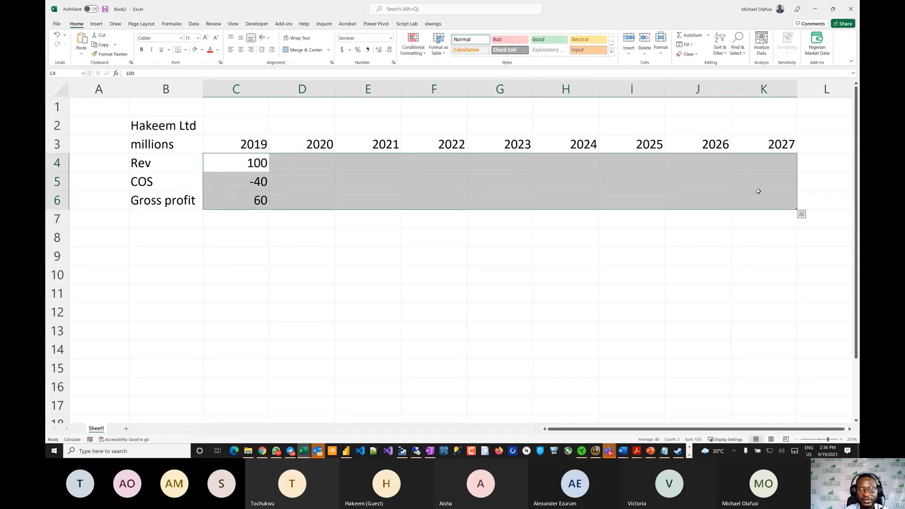
pyautogui.hotkey('shift', 'Down')
pyautogui.hotkey('shift', 'Down')
pyautogui.hotkey('shift', 'Down')
pyautogui.hotkey('shift', 'Down')
pyautogui.hotkey('shift', 'Down')
pyautogui.hotkey('shift', 'Down')
pyautogui.hotkey('shift', 'Down')
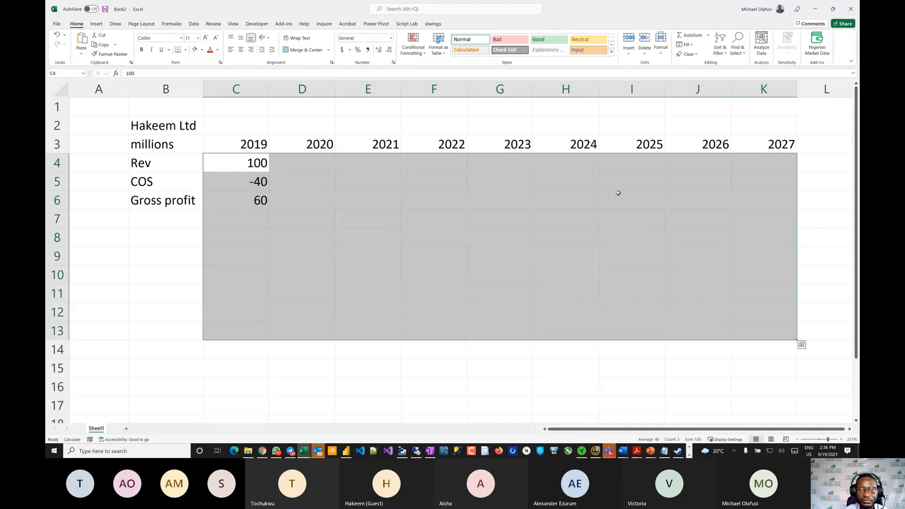
pyautogui.click(368, 49)
pyautogui.click(233, 233)
pyautogui.click(238, 164)
pyautogui.moveTo(238, 164); pyautogui.dragTo(747, 386)
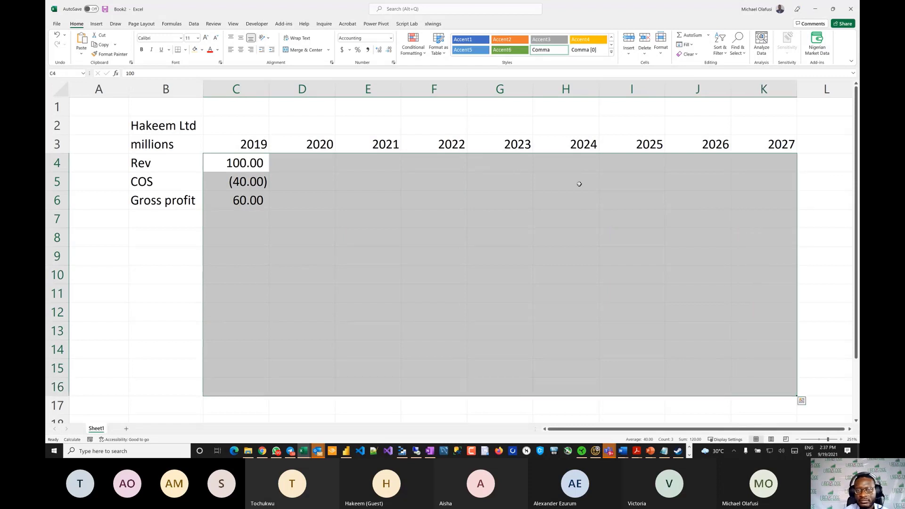
pyautogui.click(389, 49)
pyautogui.click(389, 49)
pyautogui.click(264, 210)
# Add a top border to the Gross profit row across B6:K6.
pyautogui.click(167, 217)
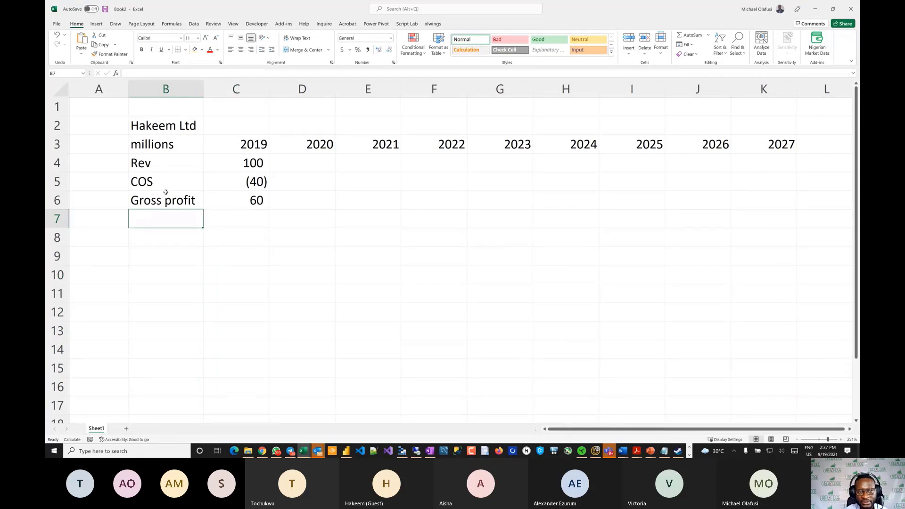
pyautogui.moveTo(175, 203); pyautogui.dragTo(788, 193)
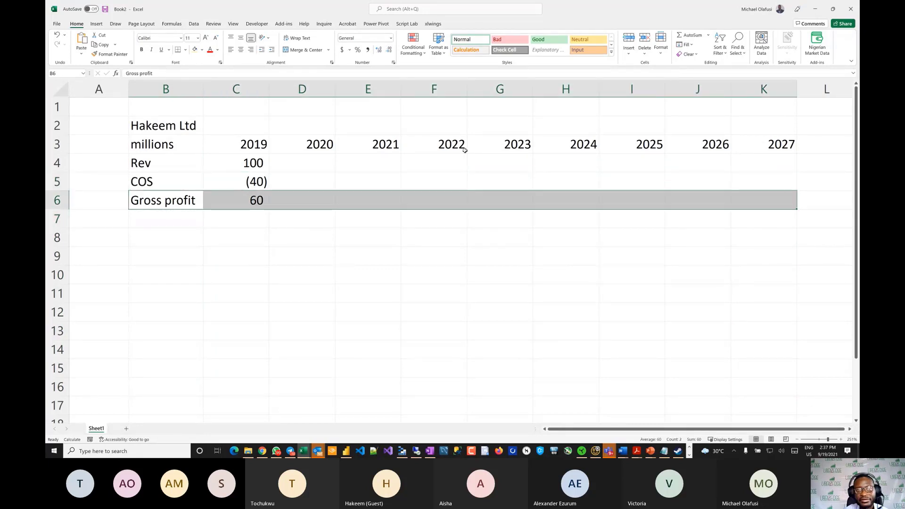
pyautogui.click(185, 50)
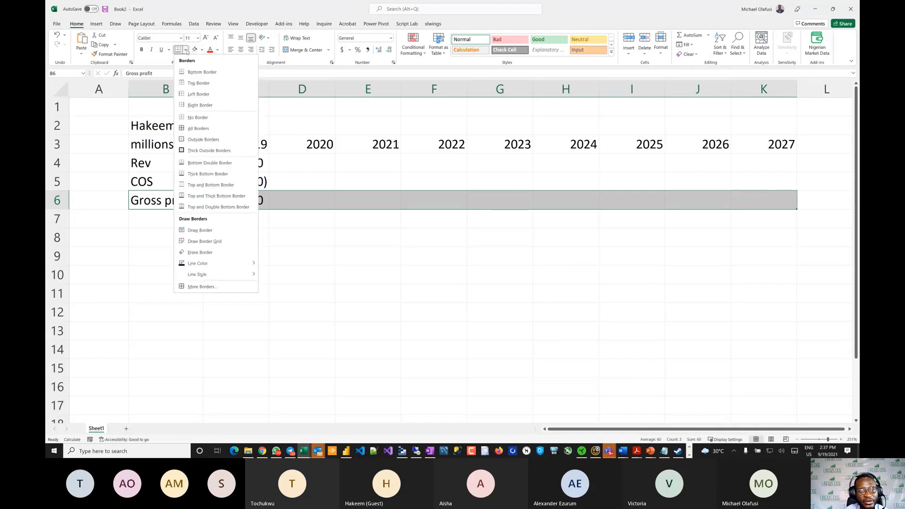
pyautogui.click(204, 83)
pyautogui.click(230, 202)
# Add an Op Exp row in row 8 with -30 for 2019 in C8.
pyautogui.click(226, 257)
pyautogui.click(155, 236)
pyautogui.write('Op Exp')
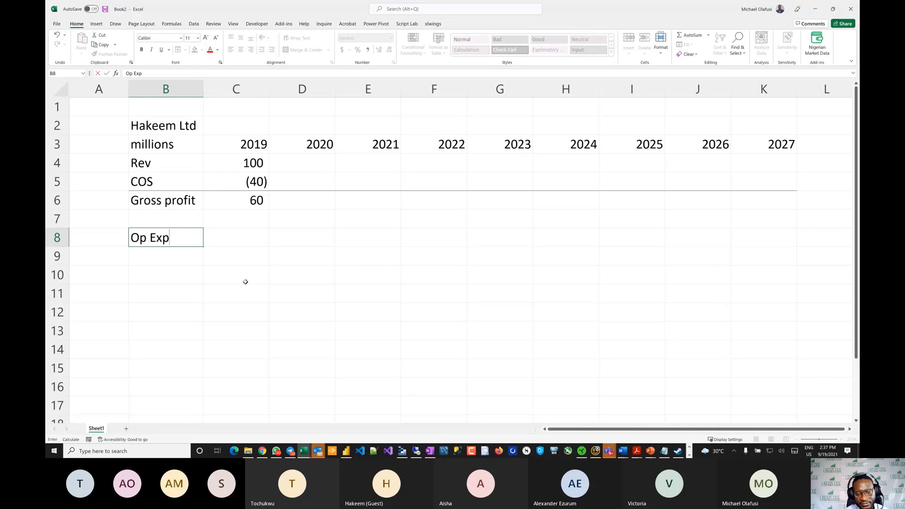
pyautogui.press('Tab')
pyautogui.write('30')
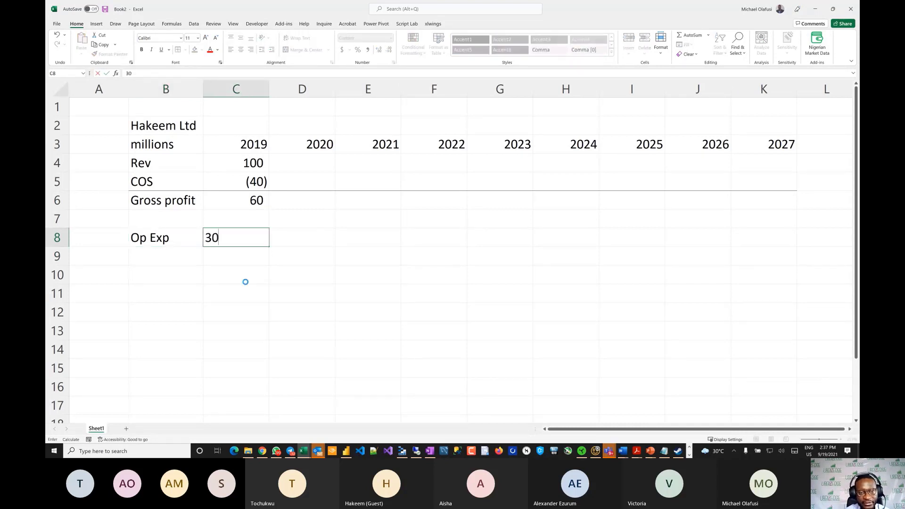
pyautogui.press('Return')
pyautogui.click(232, 239)
pyautogui.write('-')
pyautogui.press('Return')
pyautogui.click(231, 239)
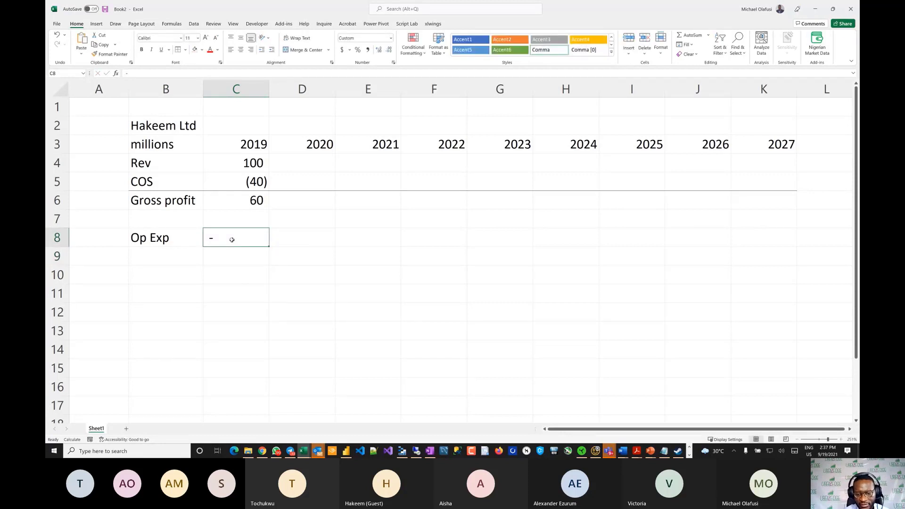
pyautogui.write('-30')
pyautogui.press('Return')
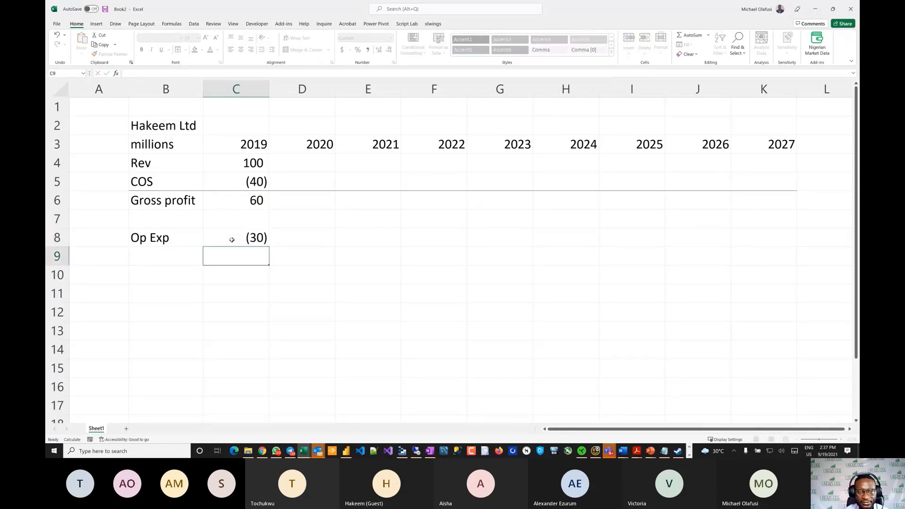
# Add an Op profit label in B9 and apply a top border across B9:K9.
pyautogui.click(169, 255)
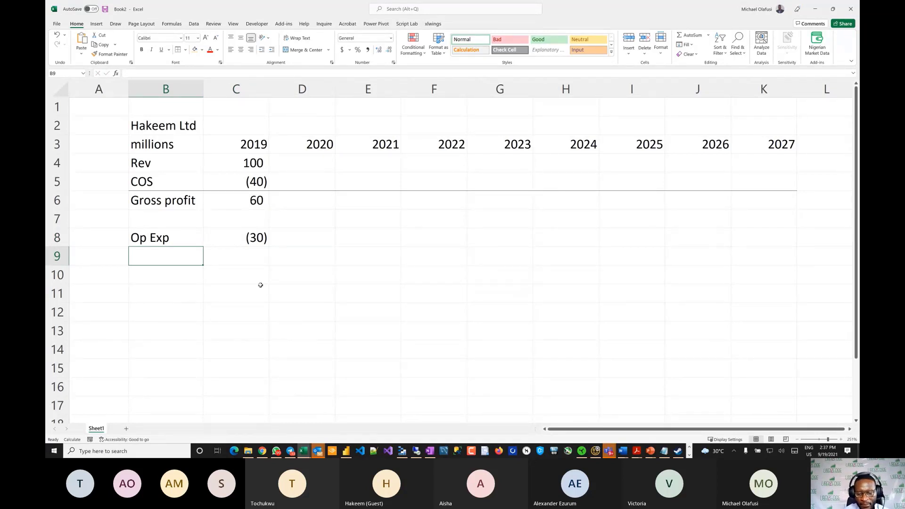
pyautogui.write('Op profit')
pyautogui.press('Return')
pyautogui.moveTo(166, 255); pyautogui.dragTo(759, 254)
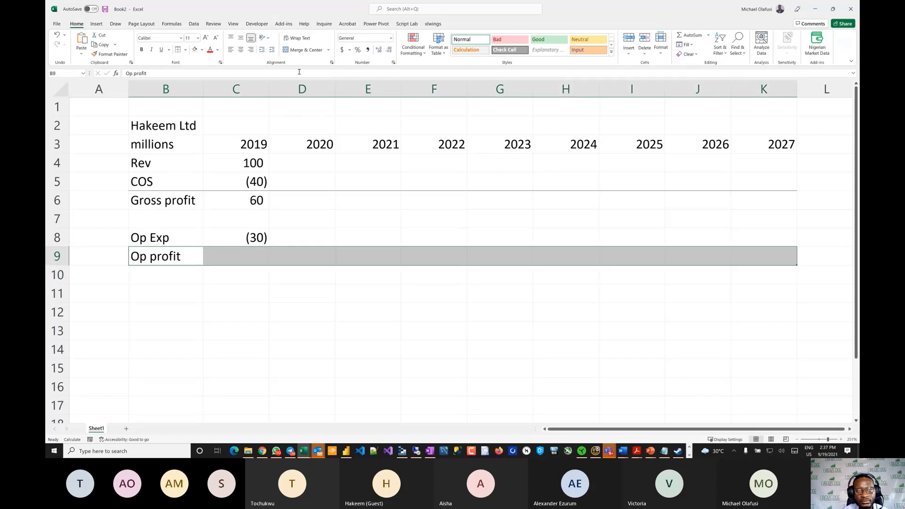
pyautogui.click(179, 50)
pyautogui.moveTo(302, 256); pyautogui.dragTo(236, 219)
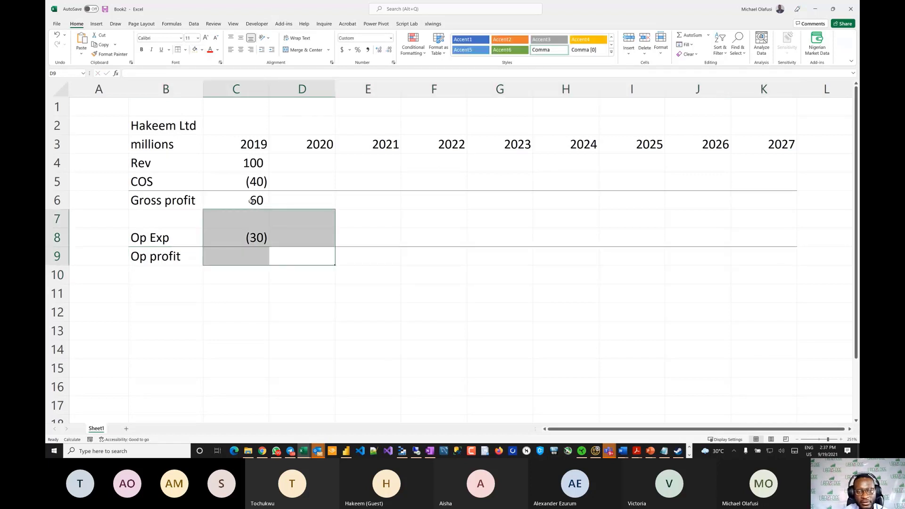
# Replace the 2019 Gross profit in C6 with =SUM(C4:C5) and calculate the 2019 Op profit with a formula in C9.
pyautogui.click(250, 200)
pyautogui.write('=sum(')
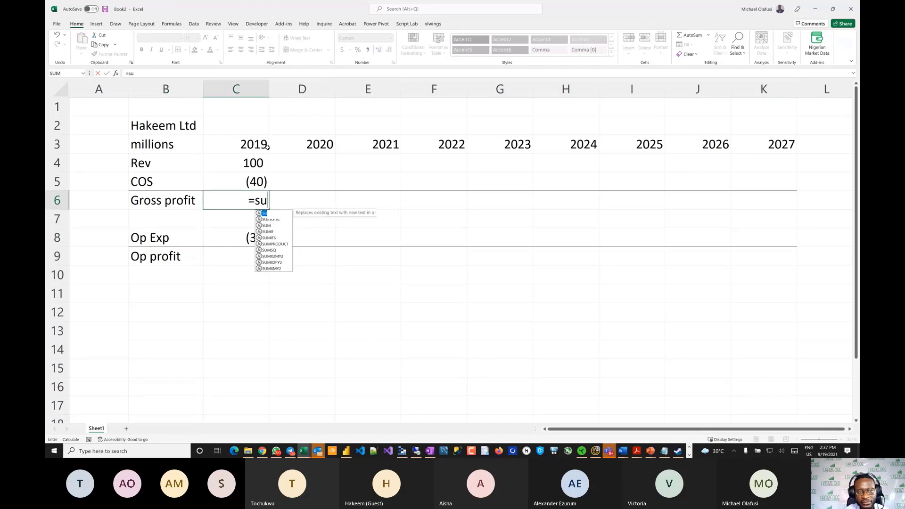
pyautogui.moveTo(245, 159); pyautogui.dragTo(248, 181)
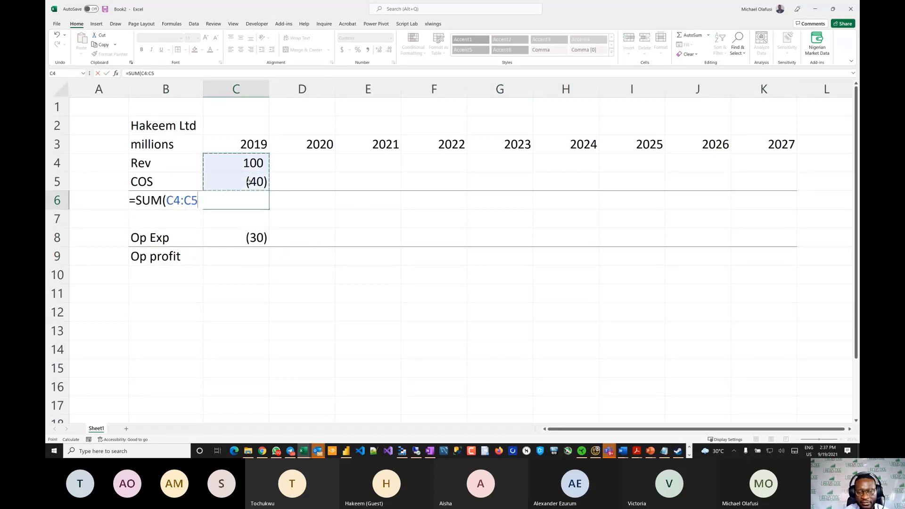
pyautogui.press('Return')
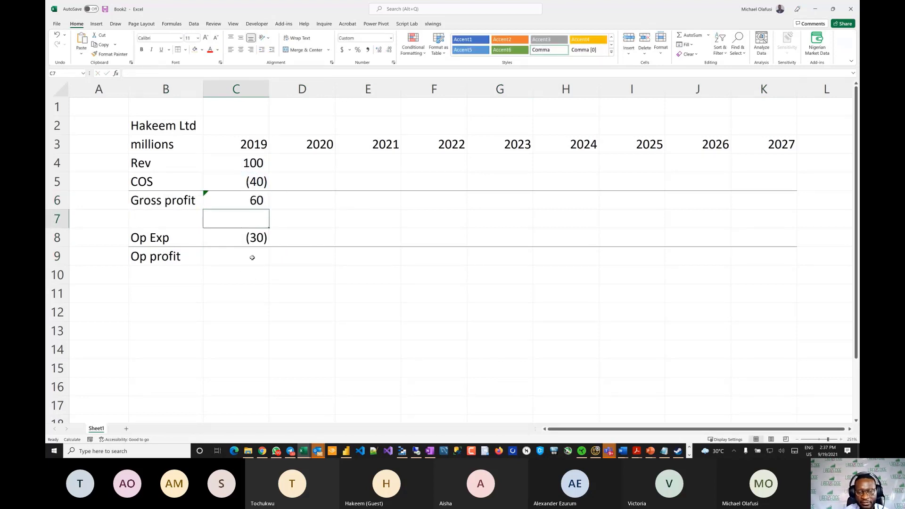
pyautogui.click(227, 256)
pyautogui.write('=')
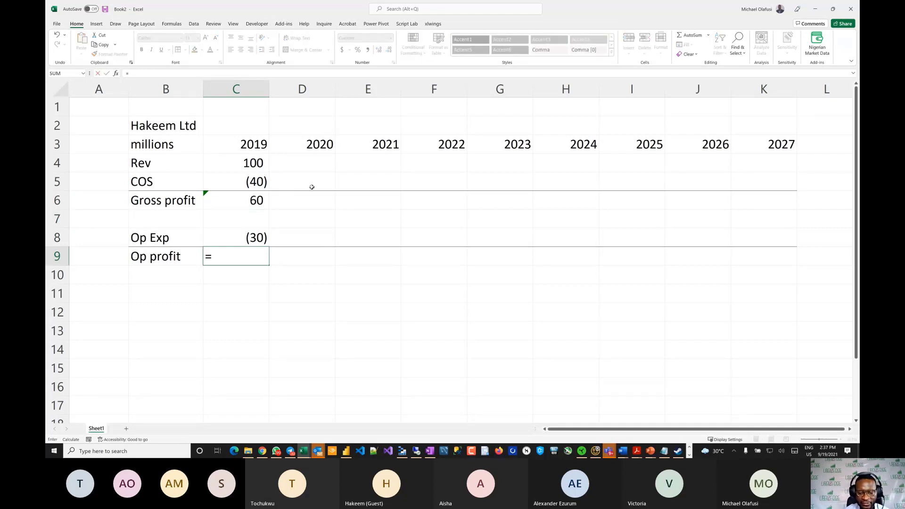
# Add the labels Finance income in B11 and Finance cost in B12, and widen column B to fit them.
pyautogui.click(168, 291)
pyautogui.write('Fina')
pyautogui.write('c')
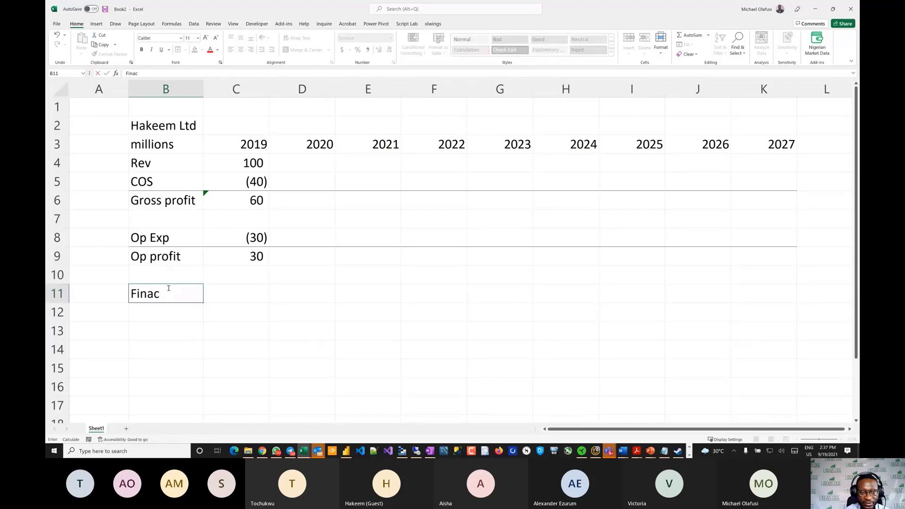
pyautogui.press('BackSpace')
pyautogui.write('nce income')
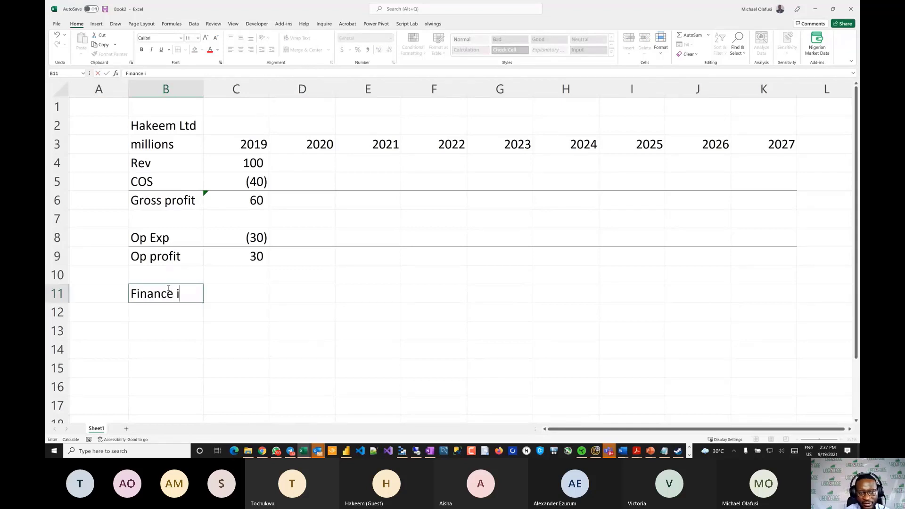
pyautogui.press('Return')
pyautogui.write('Finance cos')
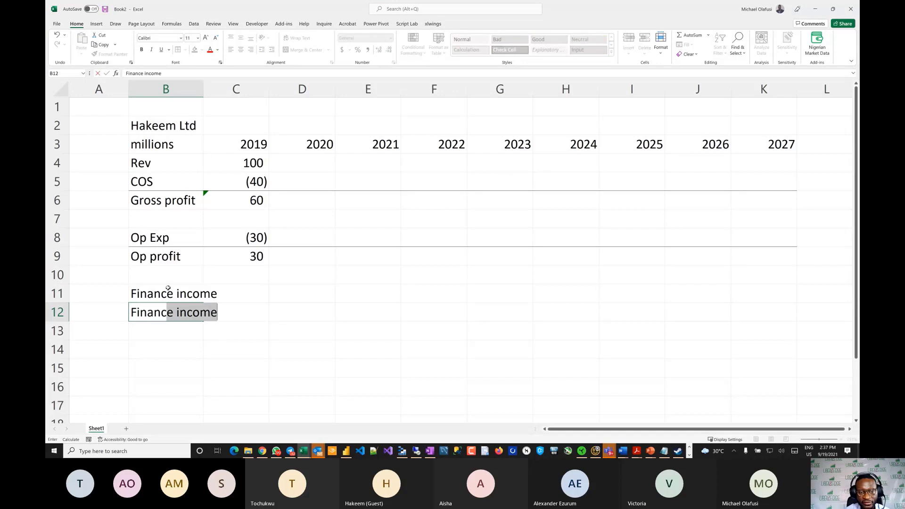
pyautogui.write('t')
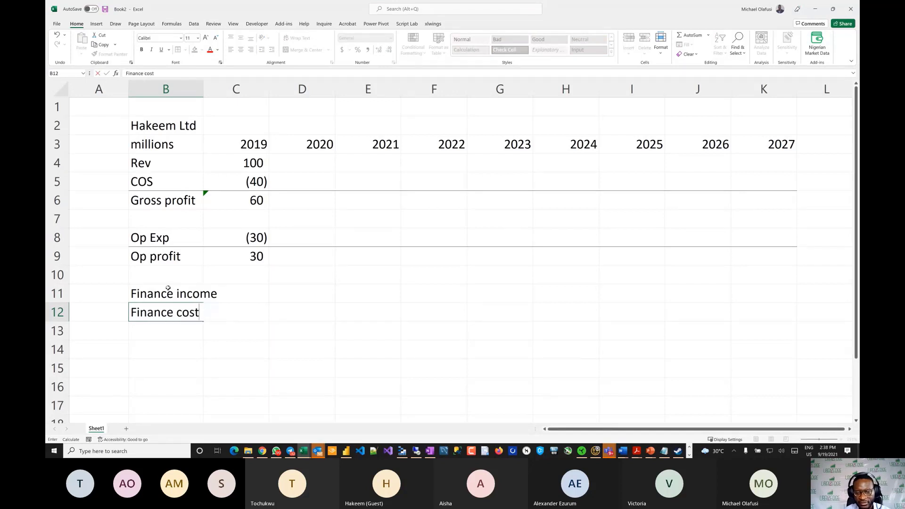
pyautogui.press('Return')
pyautogui.moveTo(202, 94); pyautogui.dragTo(231, 94)
# Enter 0 as the 2019 Finance income in C11 and Finance cost in C12.
pyautogui.click(270, 293)
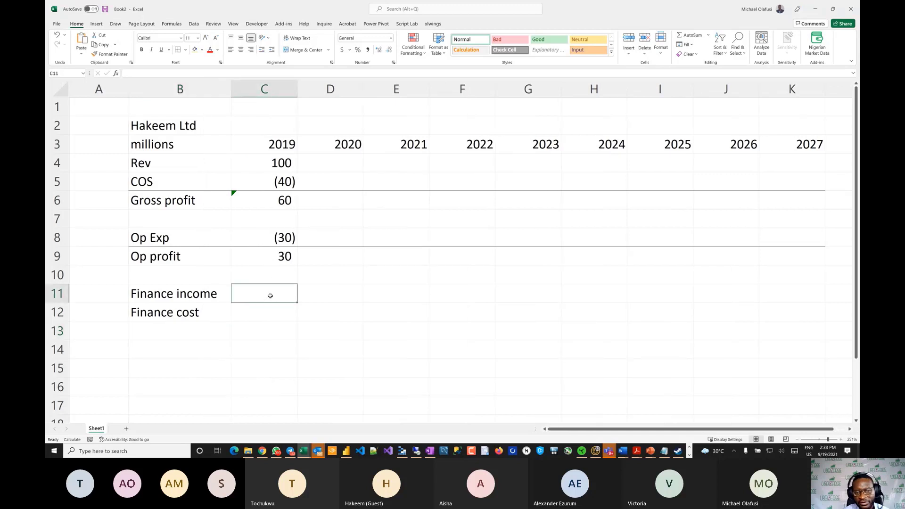
pyautogui.write('0')
pyautogui.press('Return')
pyautogui.write('0')
pyautogui.press('Return')
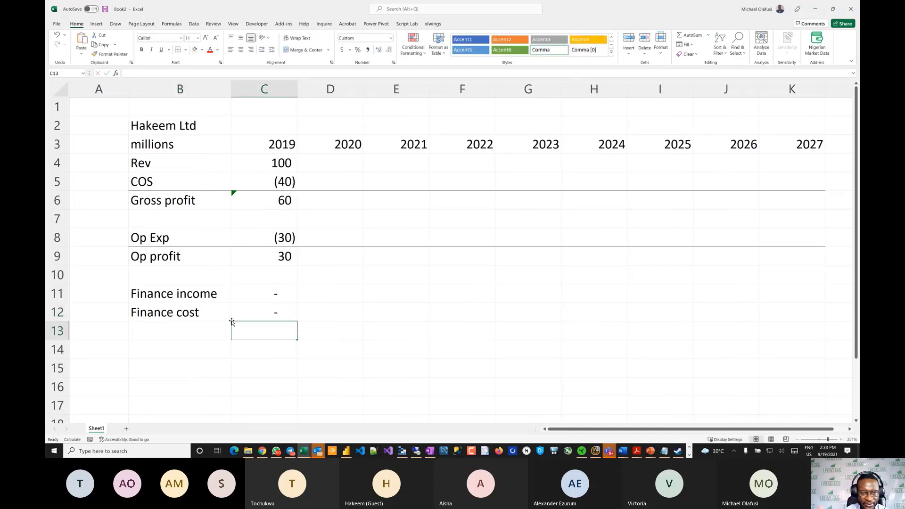
# Label B13 as Profit before tax and apply a top border across B13:K13.
pyautogui.click(183, 325)
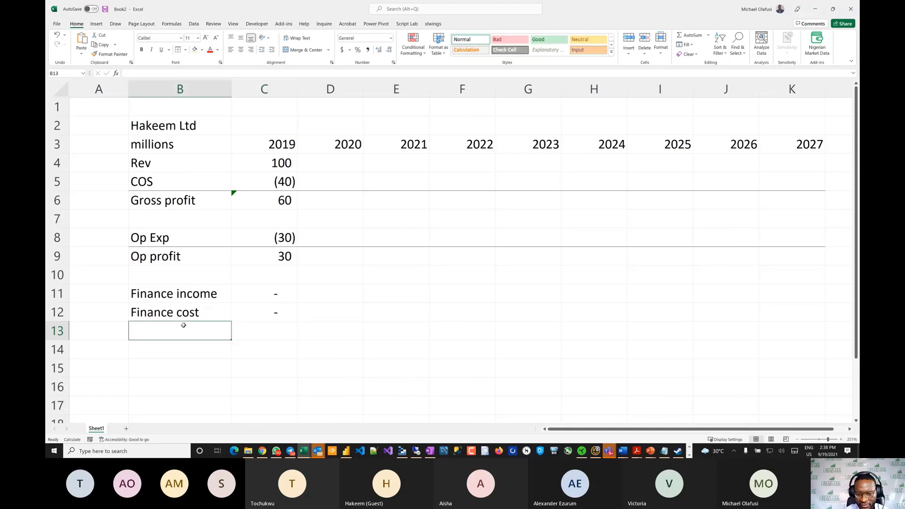
pyautogui.write('Profit')
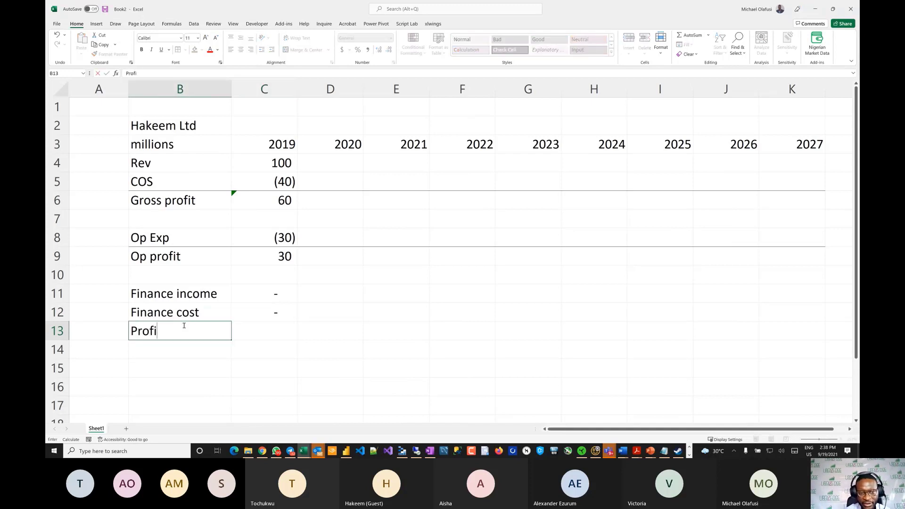
pyautogui.write('fore taxx')
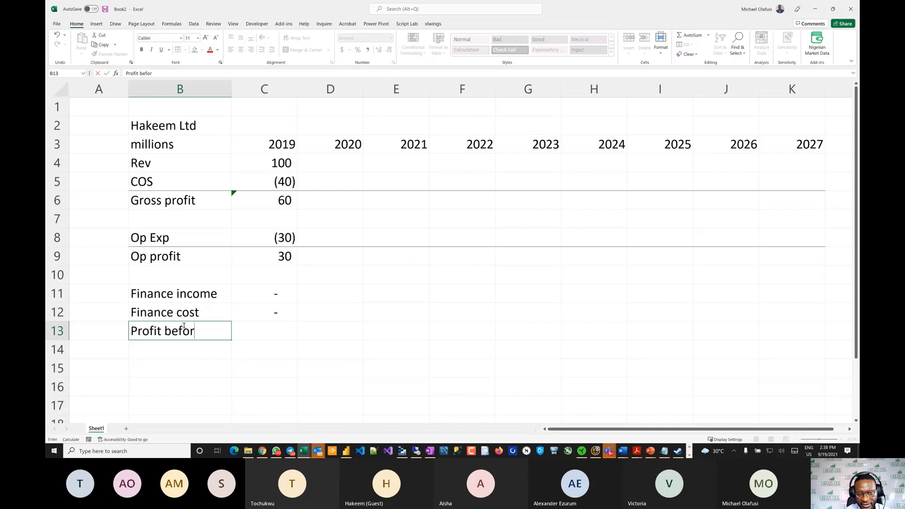
pyautogui.press('Return')
pyautogui.click(184, 326)
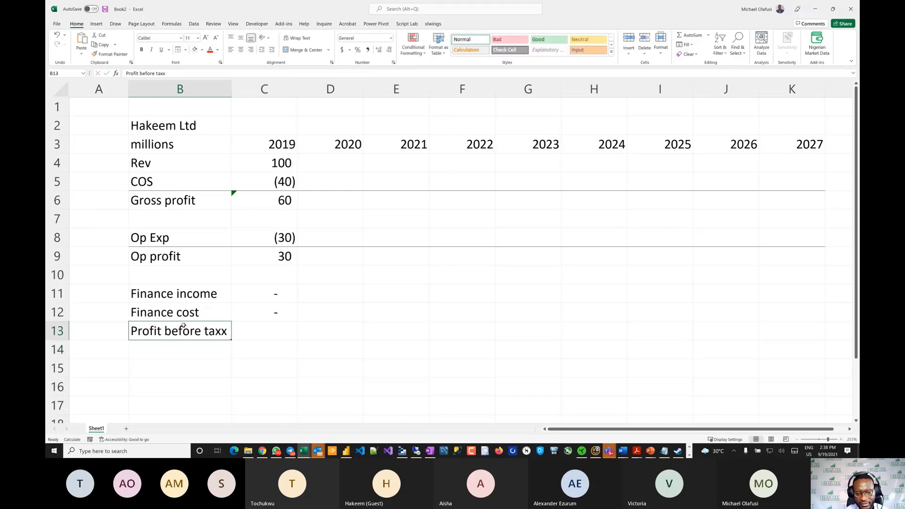
pyautogui.press('F2')
pyautogui.press('BackSpace')
pyautogui.press('Return')
pyautogui.moveTo(197, 332); pyautogui.dragTo(763, 326)
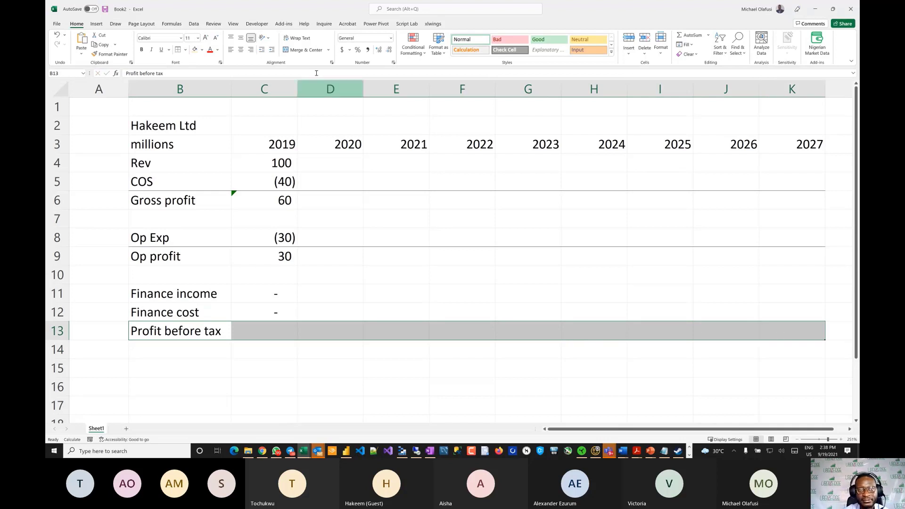
pyautogui.click(178, 50)
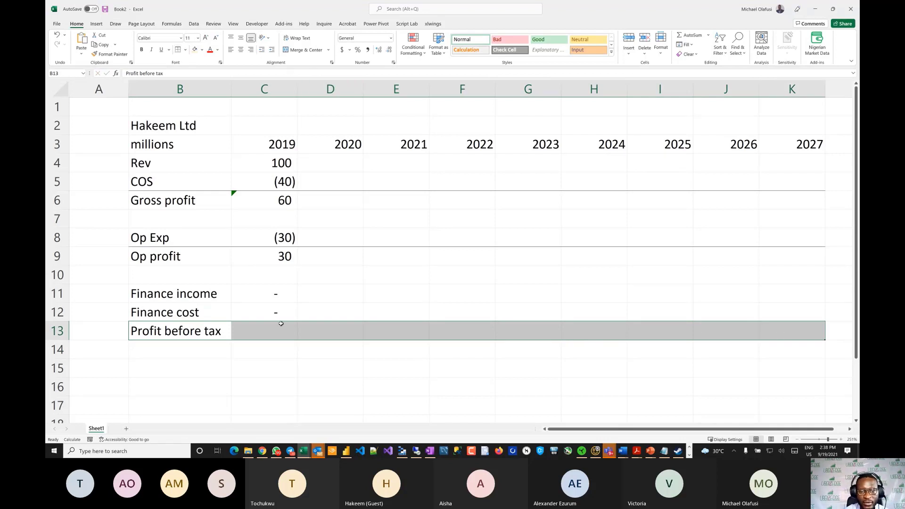
# Calculate the 2019 Profit before tax in C13 with =SUM(C9:C12).
pyautogui.click(282, 325)
pyautogui.write('=')
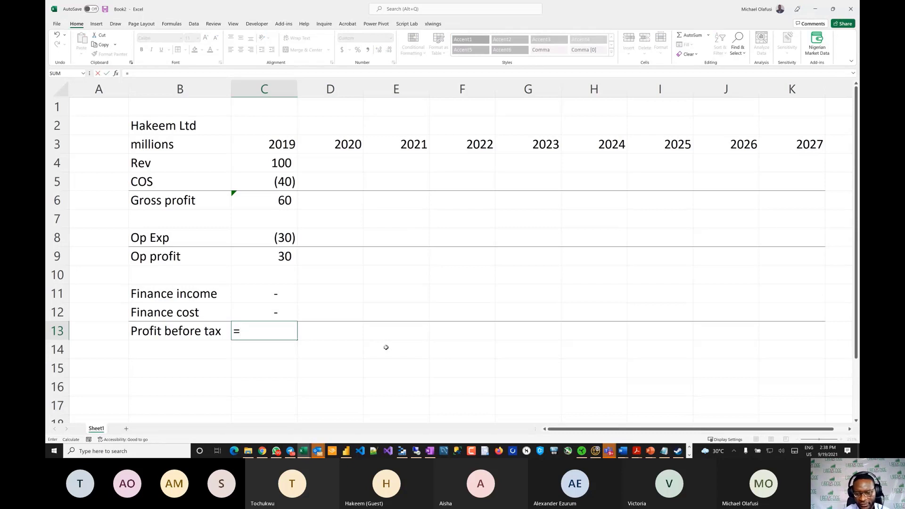
pyautogui.write('sum')
pyautogui.press('Tab')
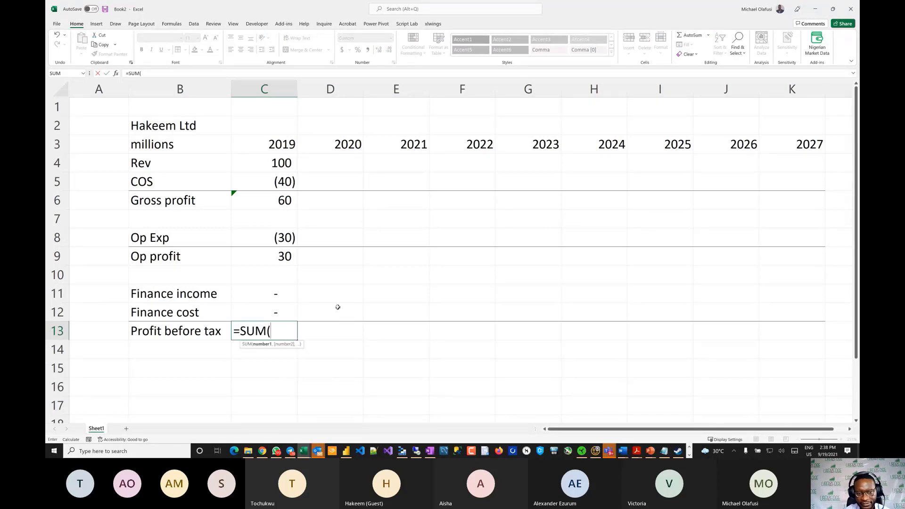
pyautogui.moveTo(273, 254); pyautogui.dragTo(286, 317)
pyautogui.write(')')
pyautogui.press('Return')
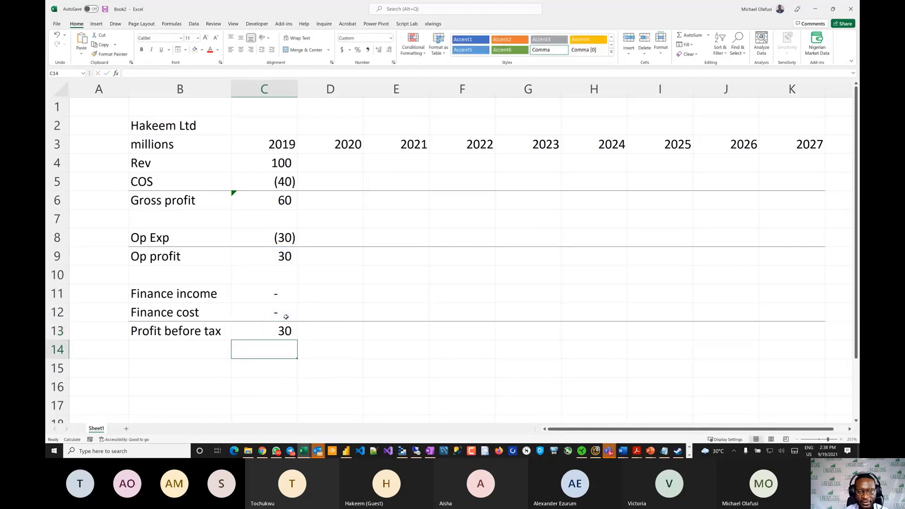
# Add a Tax rate row in row 15 with 30% for 2019 in C15, formatted as a percentage.
pyautogui.click(166, 364)
pyautogui.write('Tax rate')
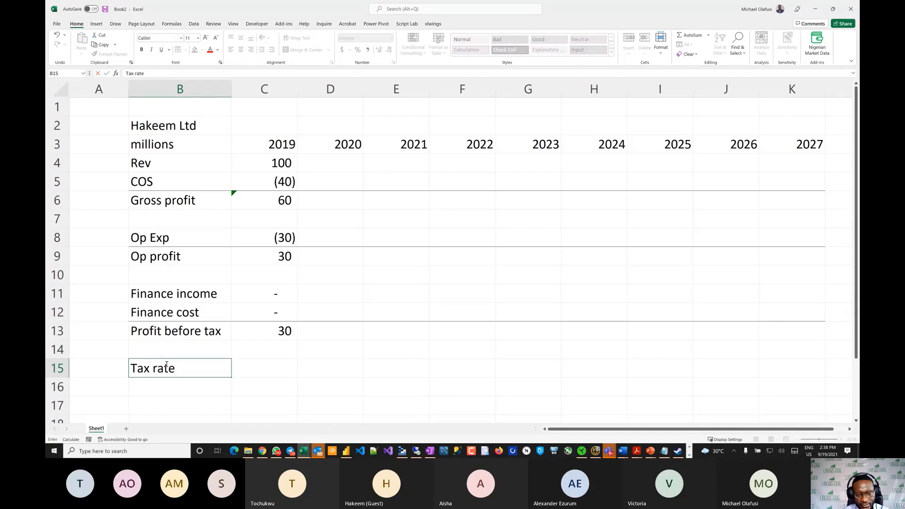
pyautogui.press('Tab')
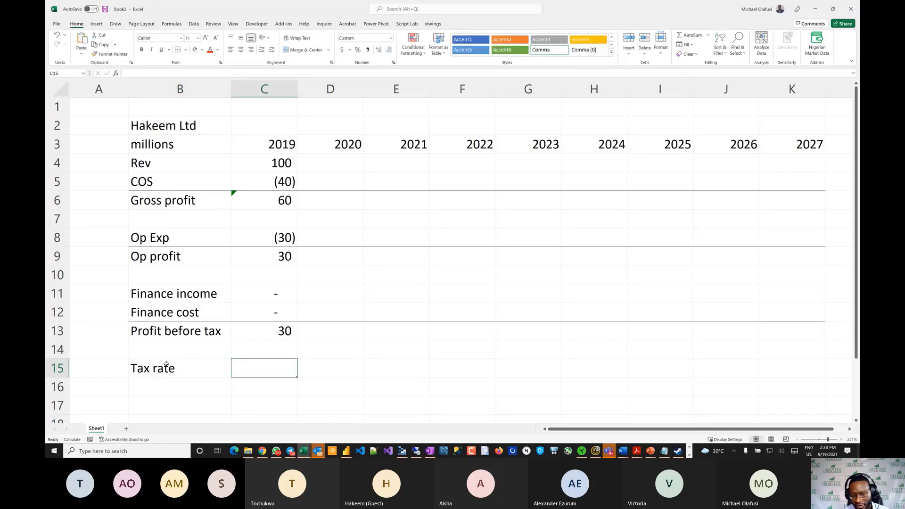
pyautogui.write('30%')
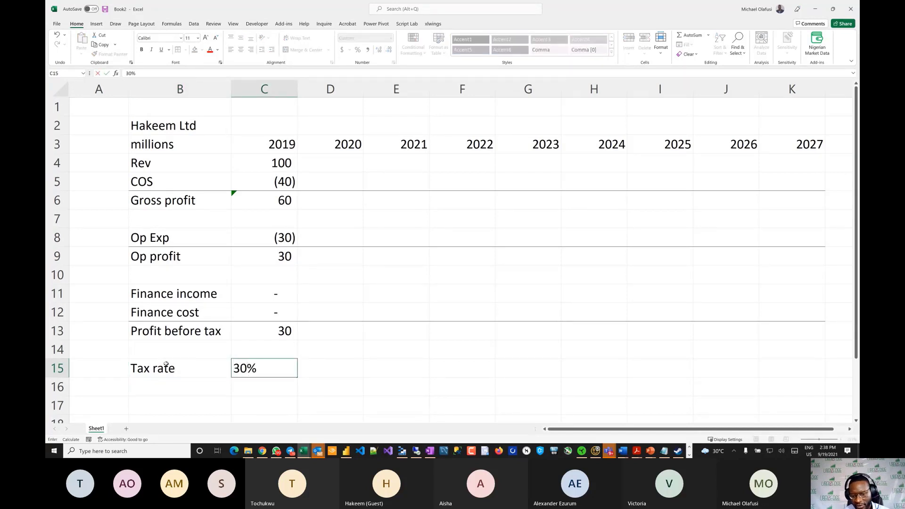
pyautogui.press('Return')
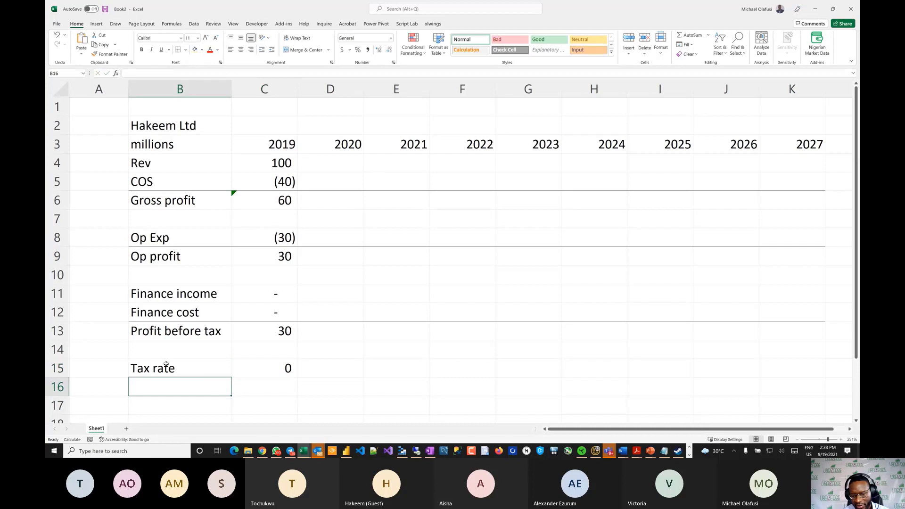
pyautogui.click(275, 368)
pyautogui.click(358, 50)
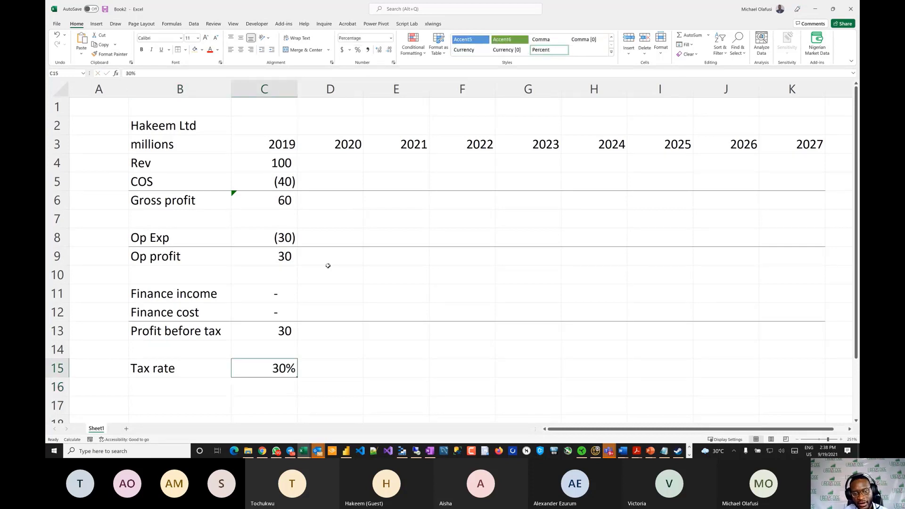
# Fill the 30% tax rate from C15 across to 2027 in K15.
pyautogui.moveTo(299, 378); pyautogui.dragTo(835, 357)
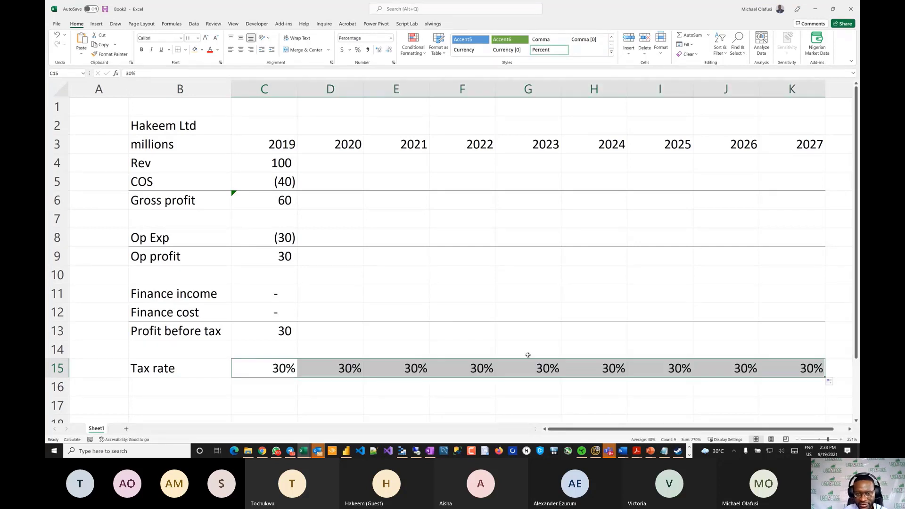
pyautogui.click(372, 331)
pyautogui.scroll(-2, 273, 332)
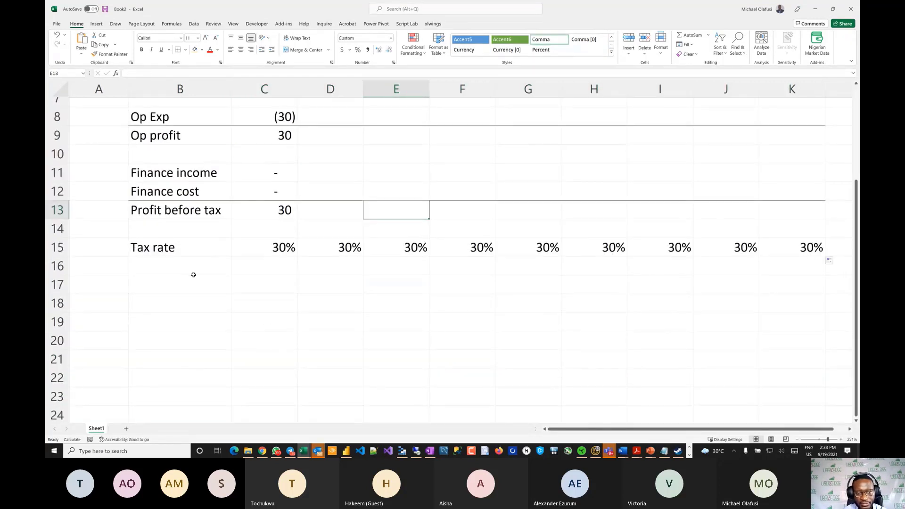
# Add a Tax Expense label in B16 below the Tax rate row.
pyautogui.click(178, 270)
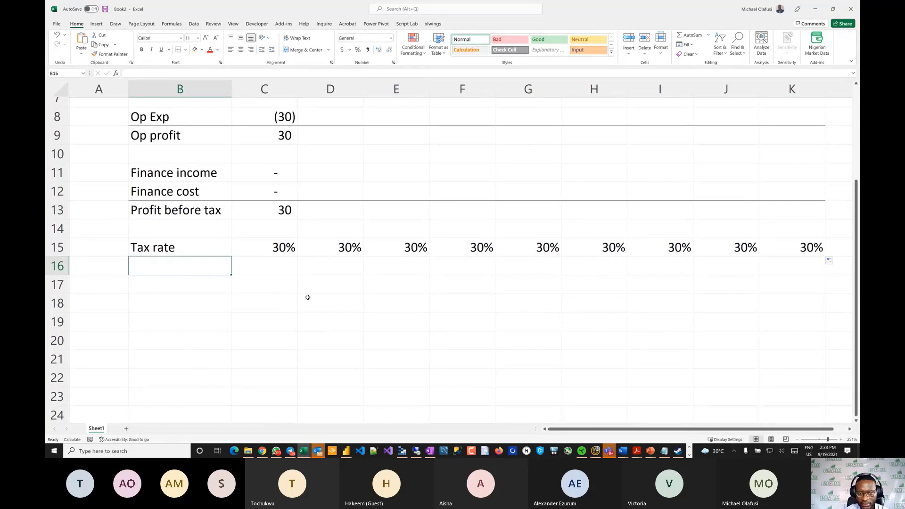
pyautogui.press('Down')
pyautogui.press('Up')
pyautogui.write('T')
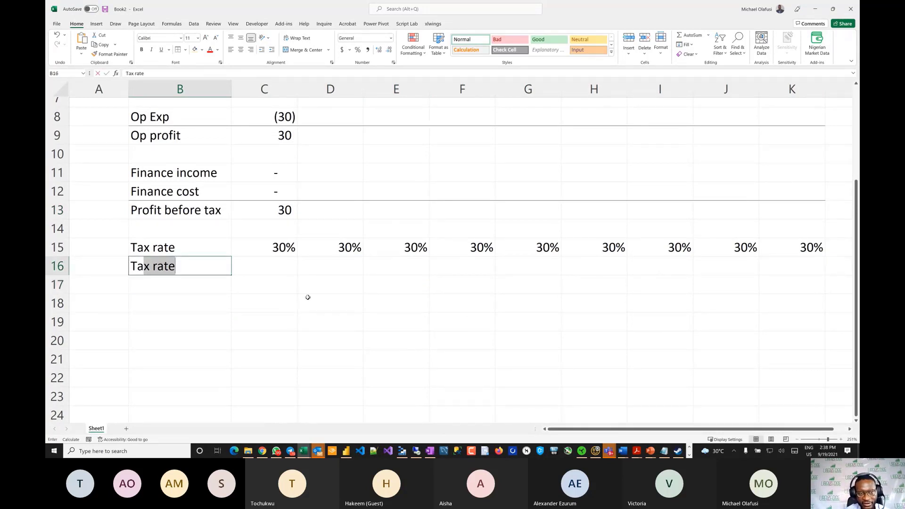
pyautogui.write('ax Expense')
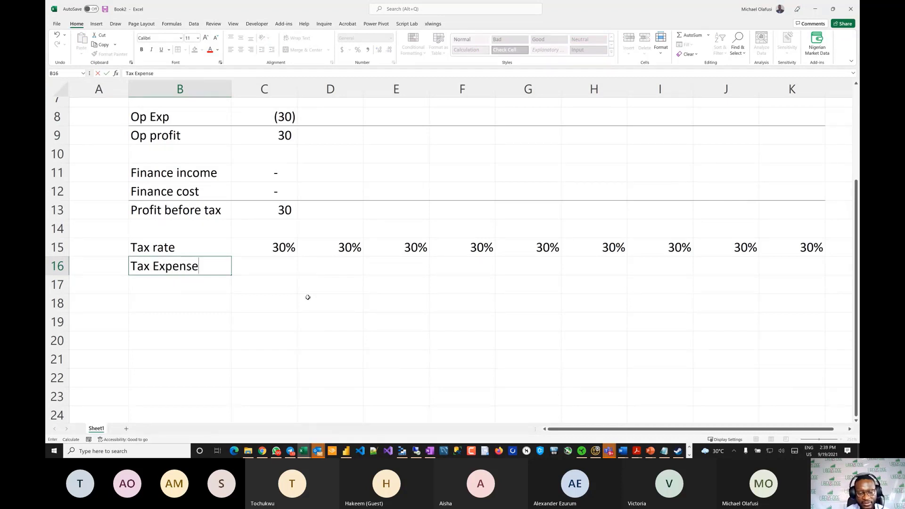
pyautogui.press('Return')
# Calculate the 2019 Tax Expense in C16 as a negative amount with =-C13*C15.
pyautogui.click(277, 268)
pyautogui.scroll(2, 277, 269)
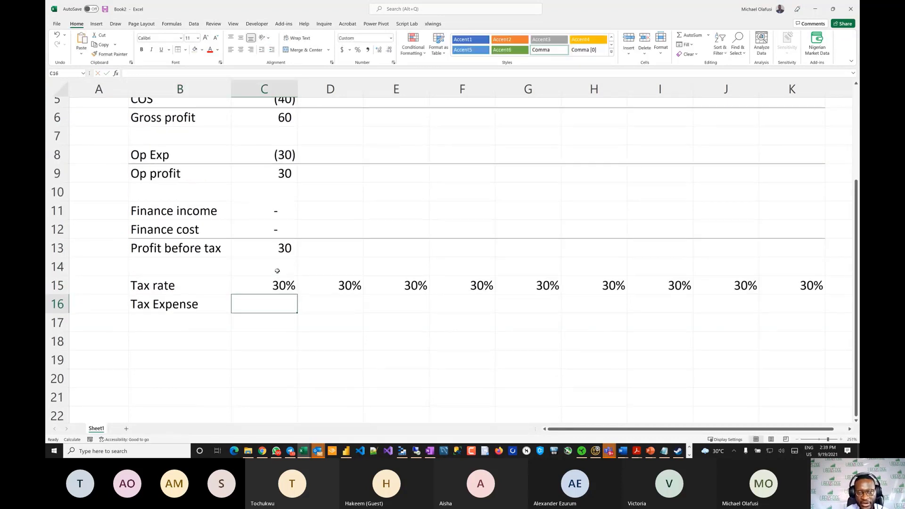
pyautogui.write('=')
pyautogui.click(279, 282)
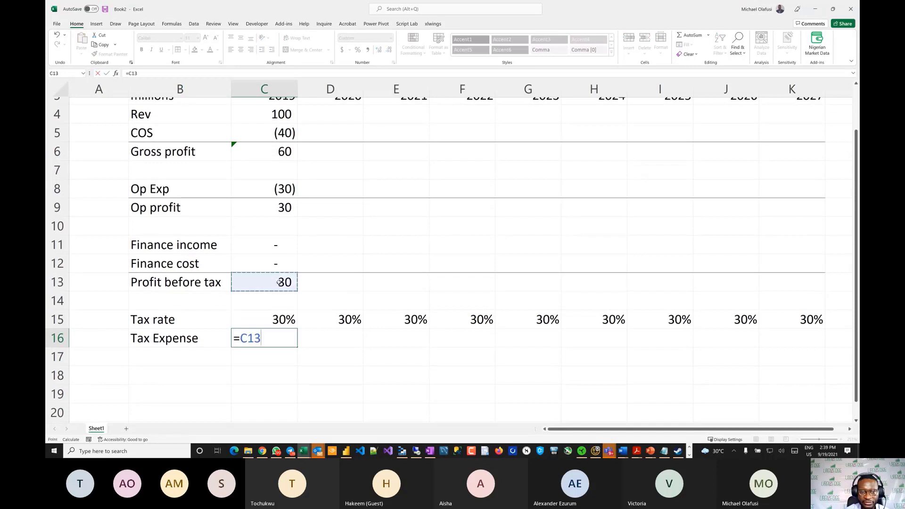
pyautogui.write('*')
pyautogui.click(243, 317)
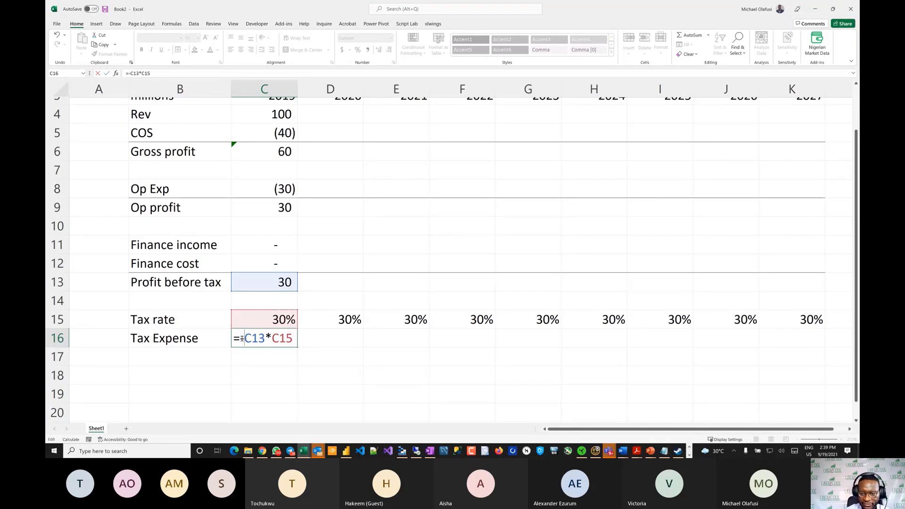
pyautogui.press('Return')
# Fill the Tax Expense formula across to K16, and clear the 2020 to 2027 cells in D14:K16.
pyautogui.click(293, 343)
pyautogui.moveTo(298, 347); pyautogui.dragTo(804, 338)
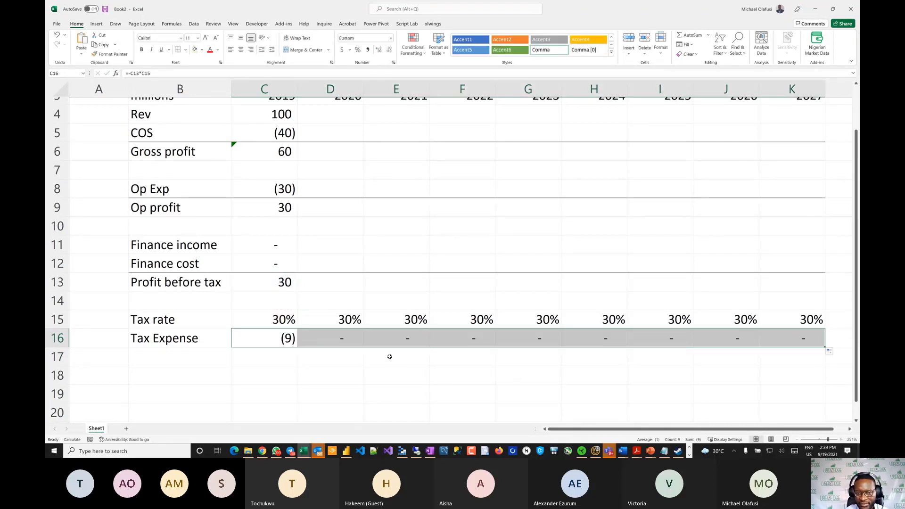
pyautogui.moveTo(335, 305); pyautogui.dragTo(800, 337)
pyautogui.press('Delete')
pyautogui.scroll(1, 278, 332)
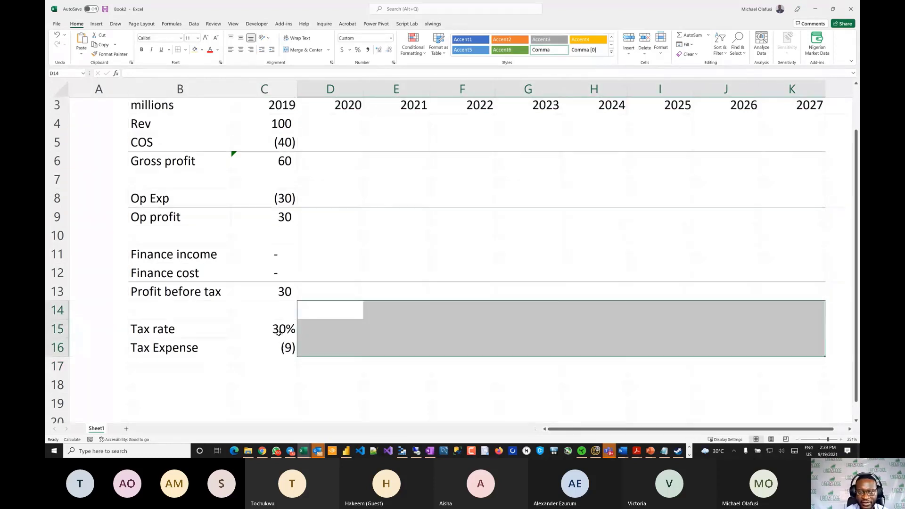
# Label B18 as Net Profit, leaving an empty row below Tax Expense.
pyautogui.scroll(-1, 278, 333)
pyautogui.click(165, 332)
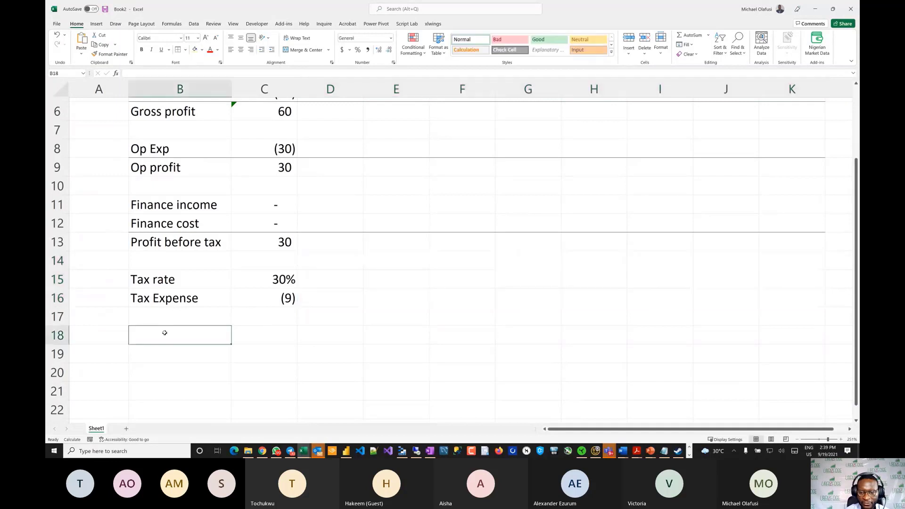
pyautogui.write('Profit adter')
pyautogui.press('BackSpace')
pyautogui.press('BackSpace')
pyautogui.press('BackSpace')
pyautogui.press('BackSpace')
pyautogui.press('BackSpace')
pyautogui.press('BackSpace')
pyautogui.press('BackSpace')
pyautogui.press('BackSpace')
pyautogui.press('BackSpace')
pyautogui.press('BackSpace')
pyautogui.press('BackSpace')
pyautogui.press('BackSpace')
pyautogui.write('Net pr')
pyautogui.press('BackSpace')
pyautogui.press('BackSpace')
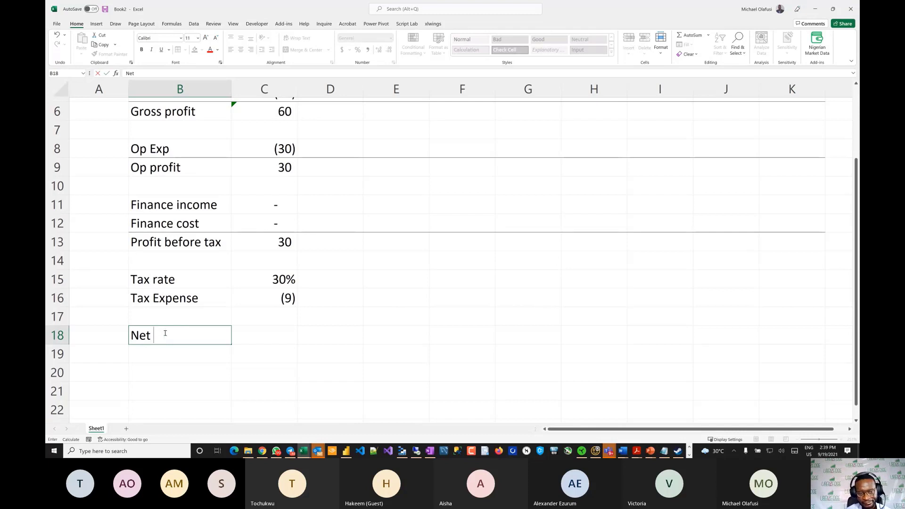
pyautogui.write('Profit')
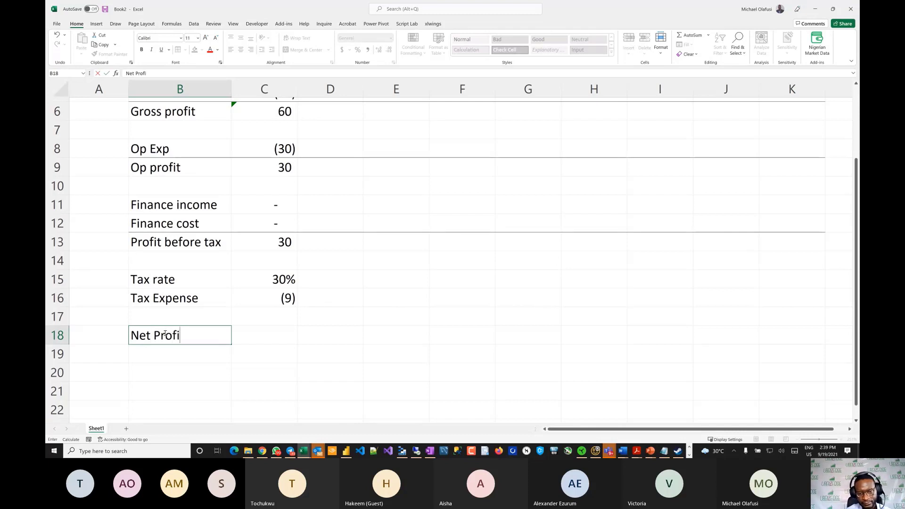
# Calculate the 2019 Net Profit in C18 with =SUM(C13,C16).
pyautogui.press('Tab')
pyautogui.write('=sum(')
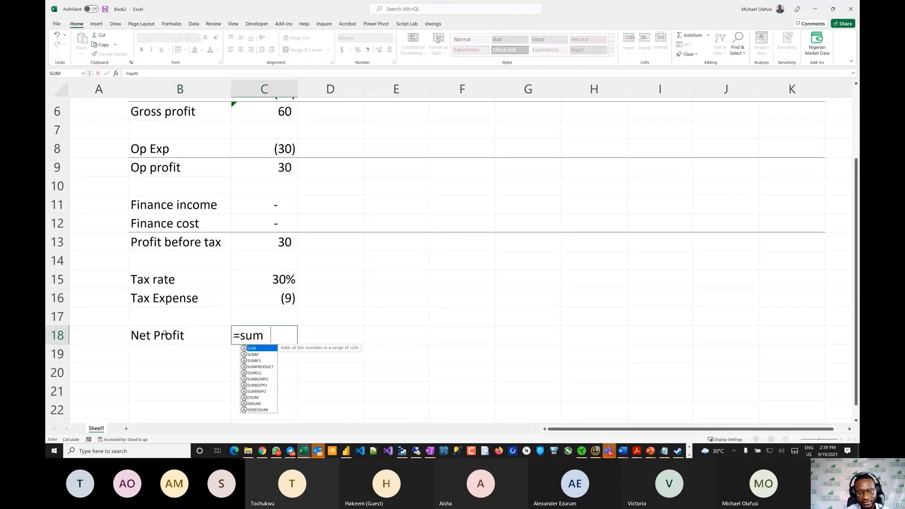
pyautogui.click(279, 243)
pyautogui.write(',')
pyautogui.click(277, 300)
pyautogui.write(')')
pyautogui.press('Return')
pyautogui.scroll(-3, 257, 390)
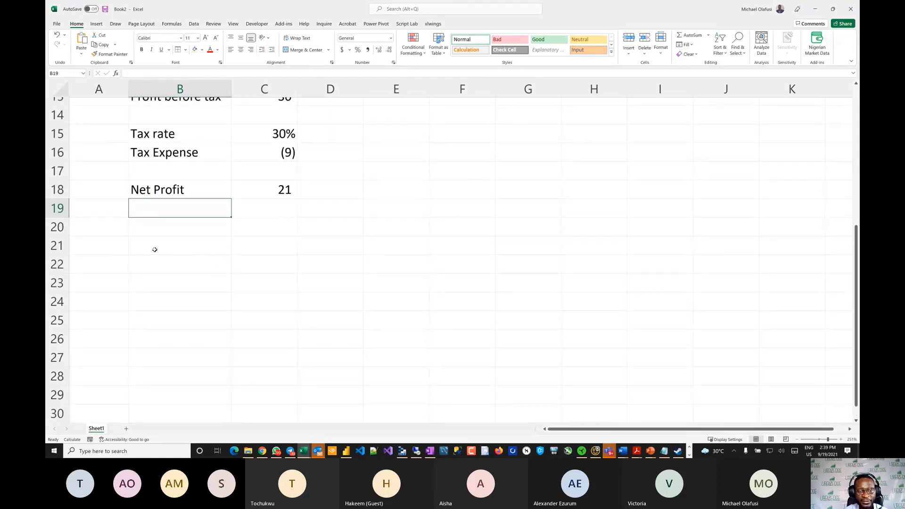
# Label B21 as Tax Office, leaving two empty rows below Net Profit.
pyautogui.scroll(2, 163, 285)
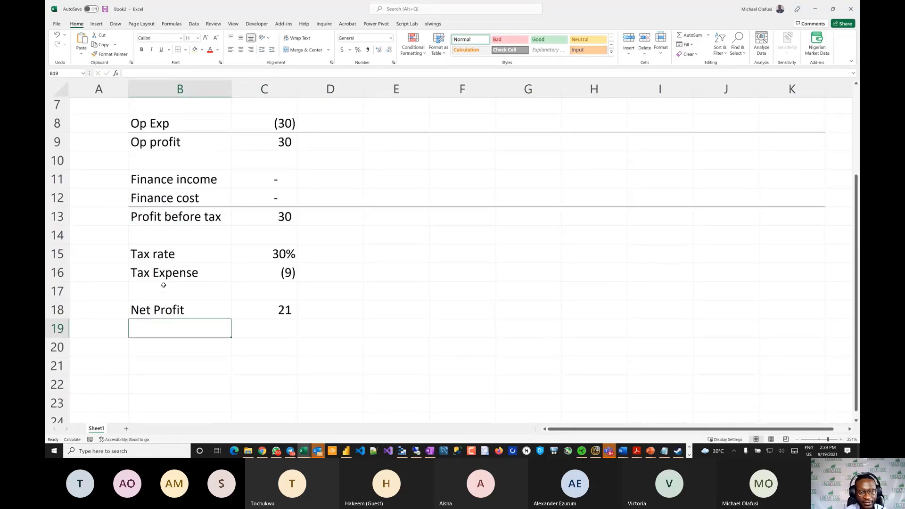
pyautogui.scroll(1, 164, 284)
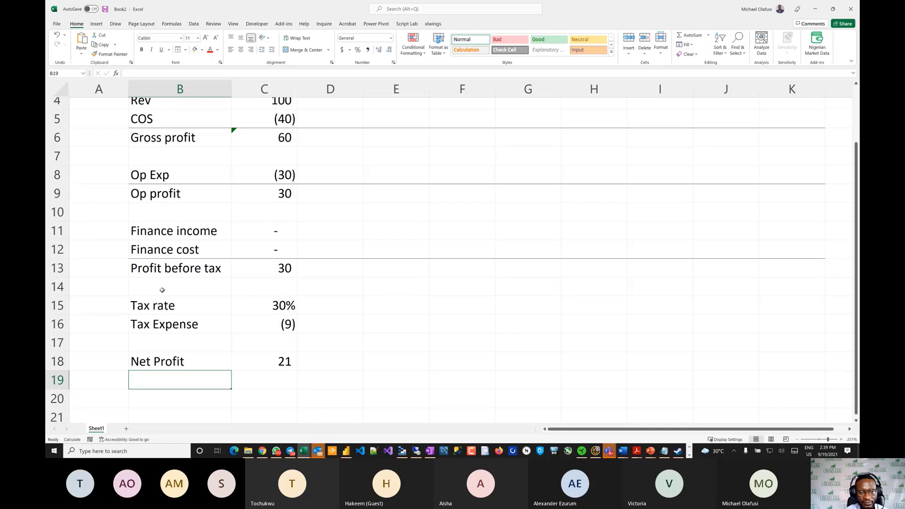
pyautogui.scroll(-2, 161, 290)
pyautogui.scroll(4, 162, 290)
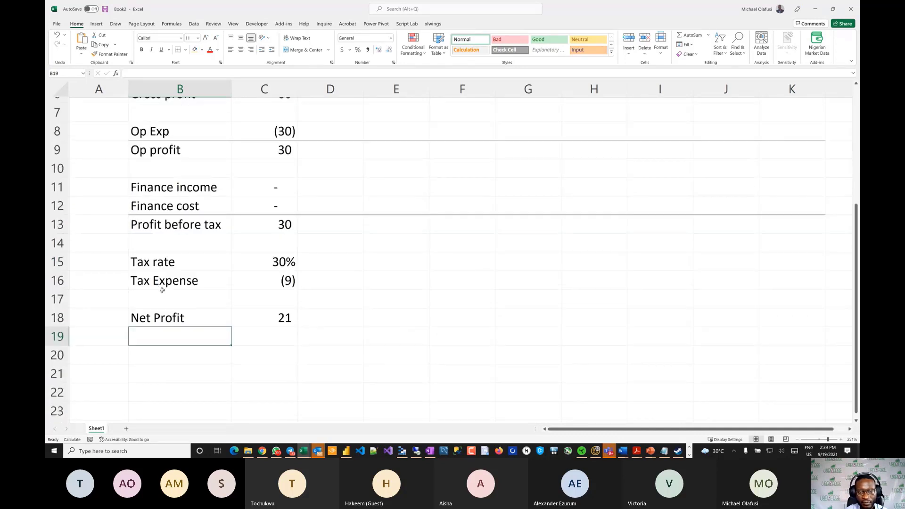
pyautogui.scroll(-4, 161, 289)
pyautogui.click(174, 261)
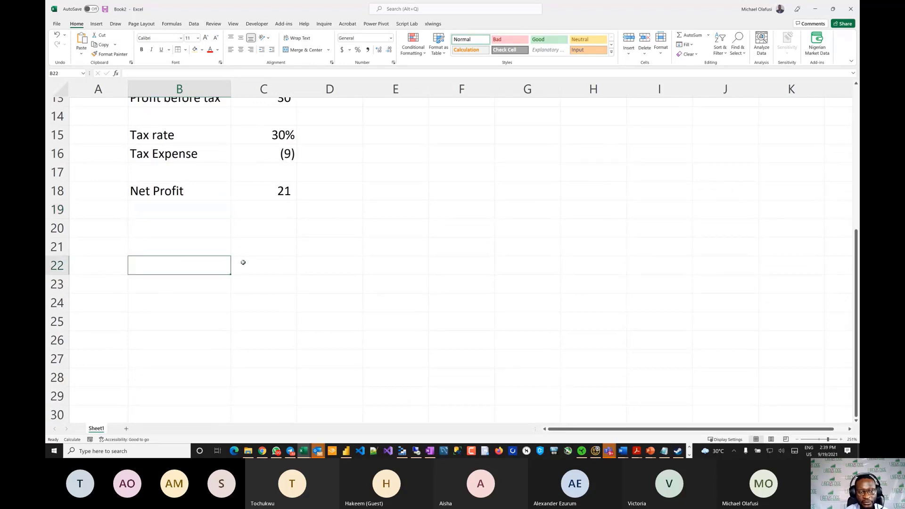
pyautogui.click(185, 242)
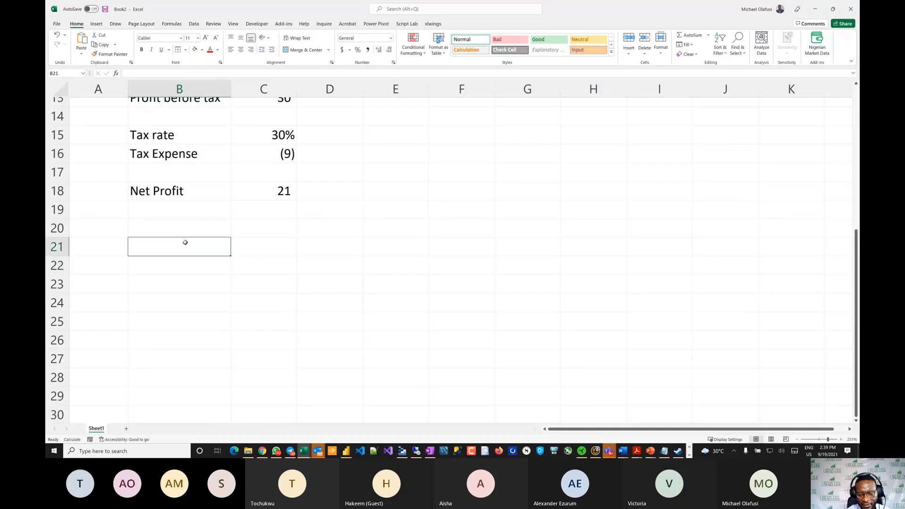
pyautogui.write('Tax Office')
pyautogui.press('Return')
pyautogui.click(188, 293)
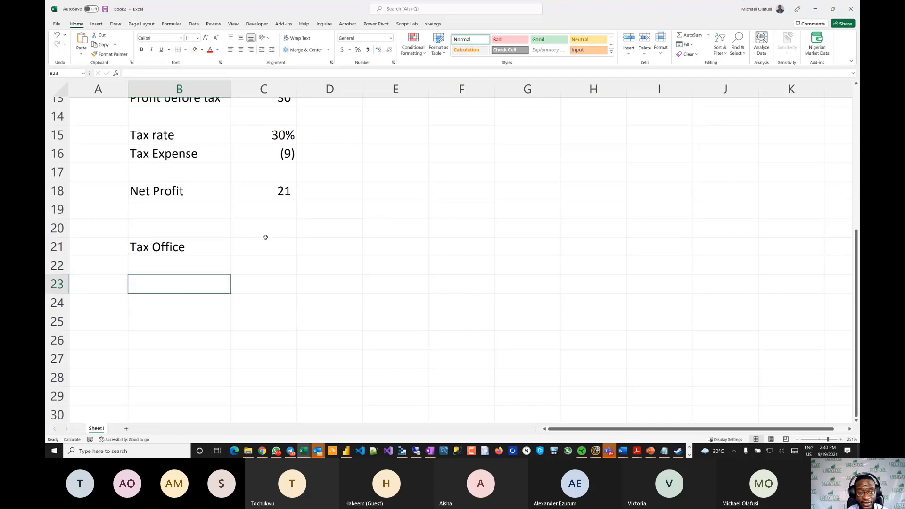
# Enter the heading 1st year in C2, above the 2019 column.
pyautogui.scroll(4, 264, 264)
pyautogui.click(256, 125)
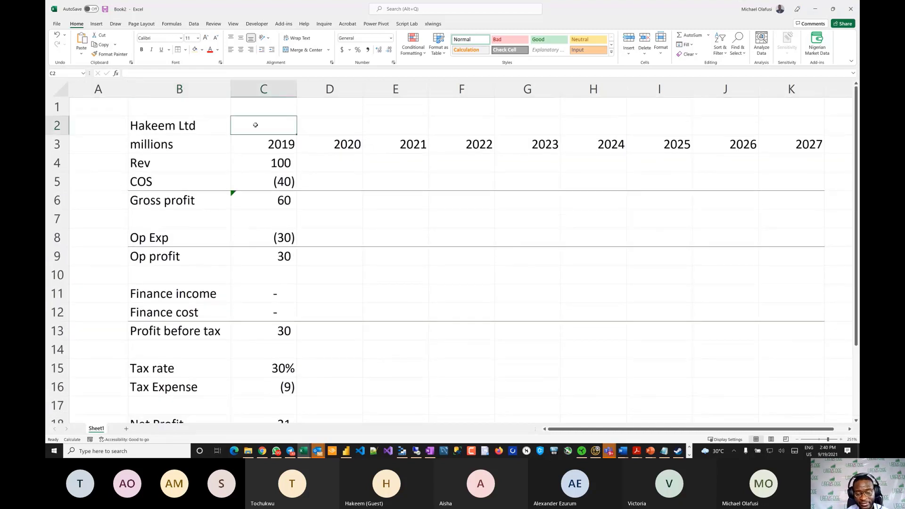
pyautogui.write('1st y')
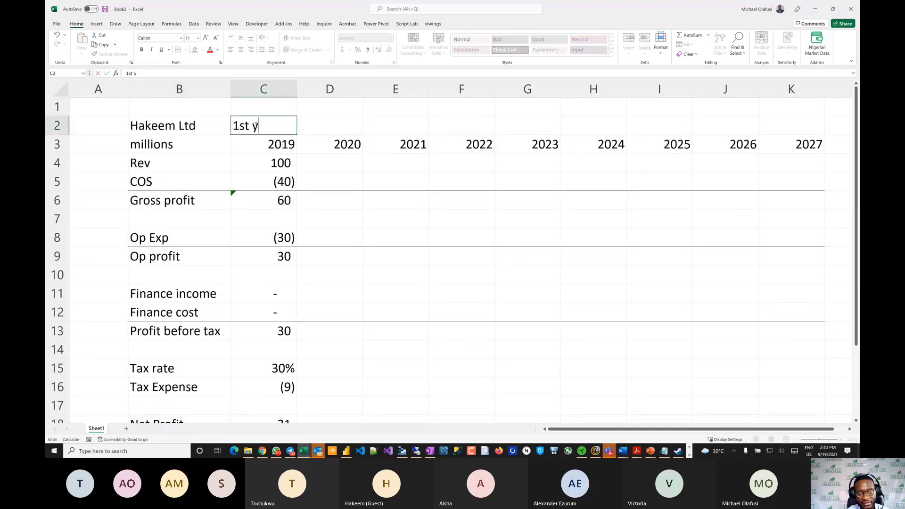
pyautogui.write('ear o')
pyautogui.press('BackSpace')
pyautogui.press('Return')
pyautogui.scroll(-5, 281, 284)
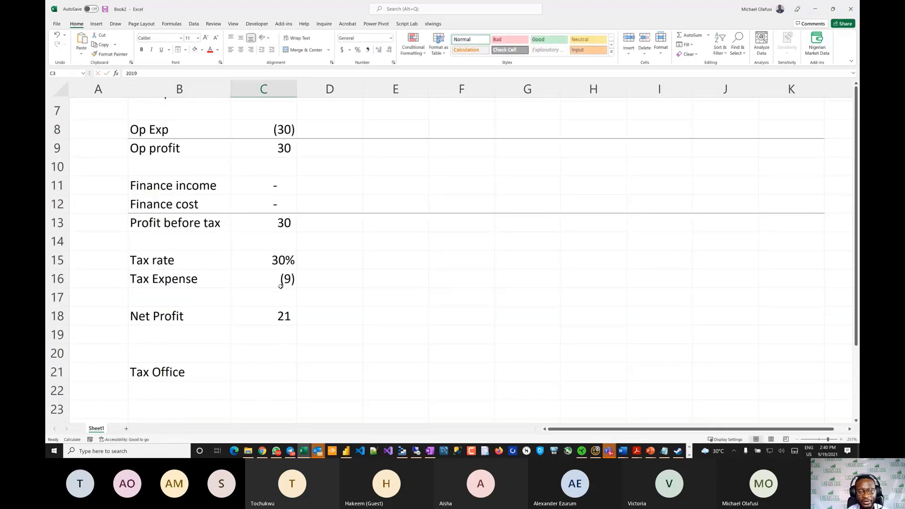
# Label B23 as Capital Expenditure and widen column B to fit the text.
pyautogui.click(189, 278)
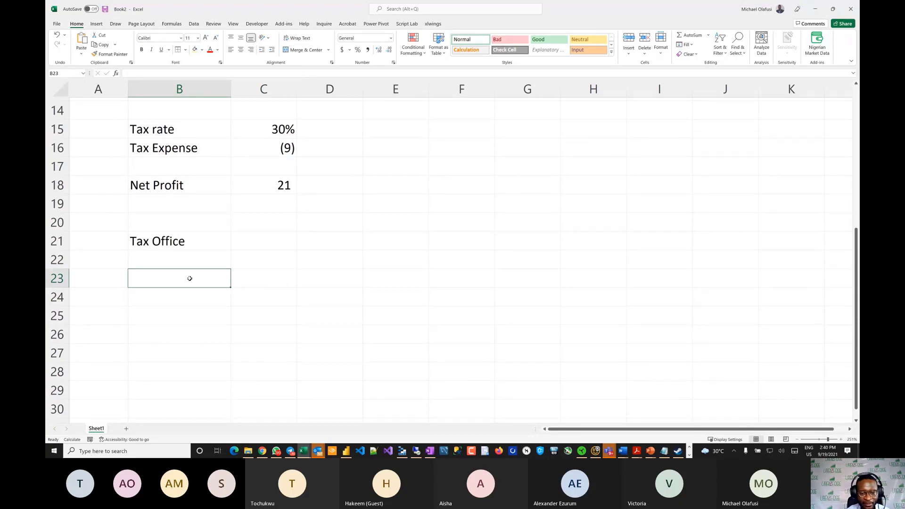
pyautogui.write('Ca')
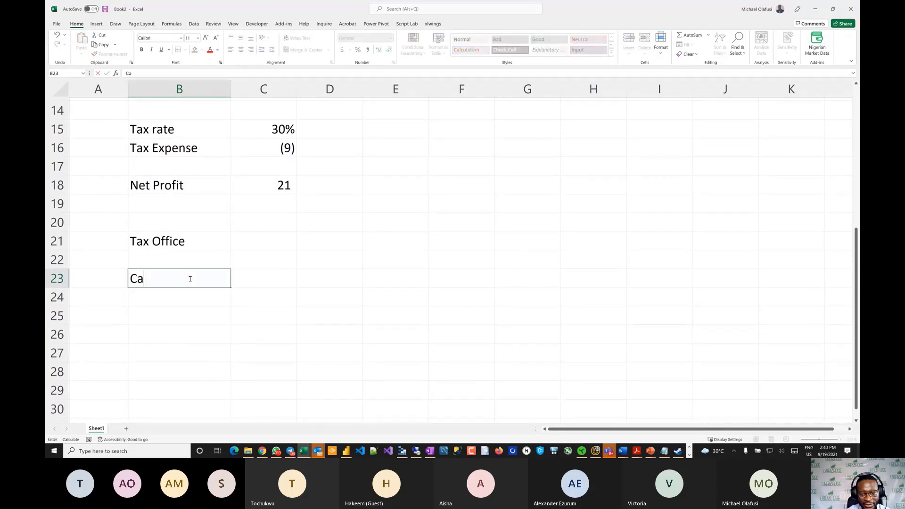
pyautogui.write('pital Exp')
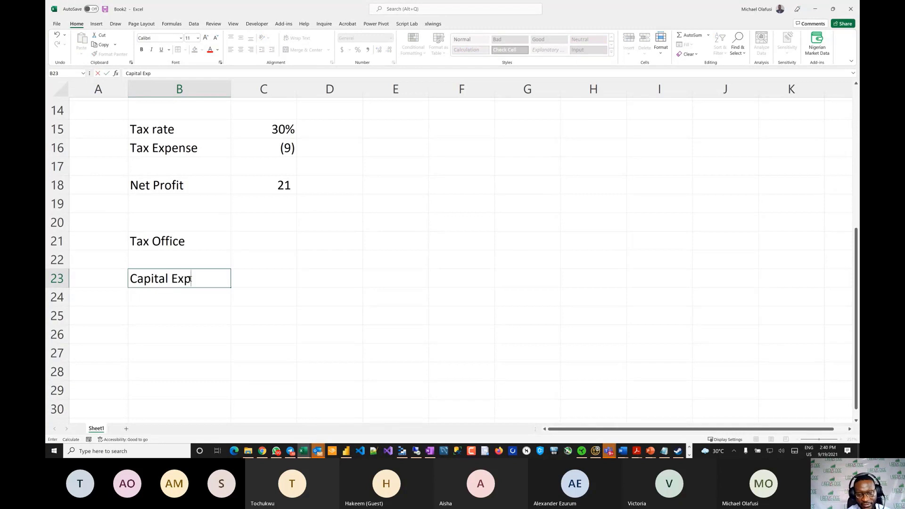
pyautogui.write('ensditure')
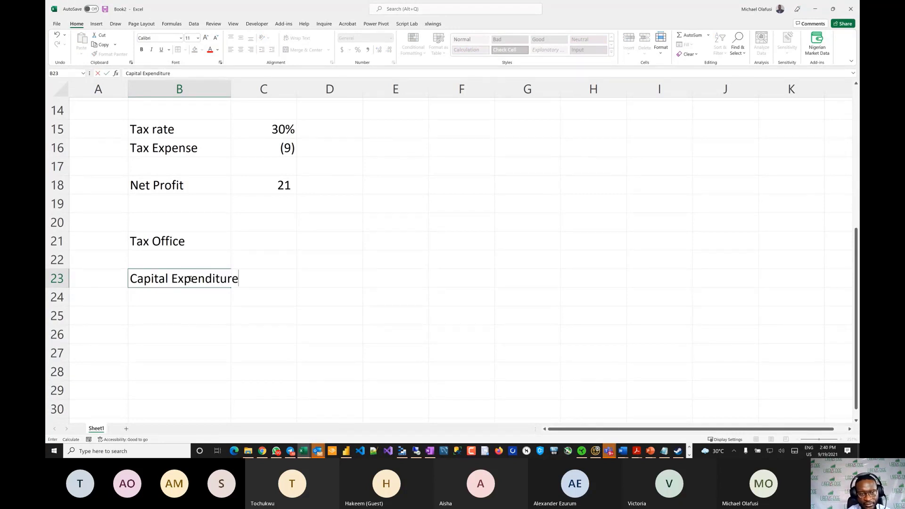
pyautogui.press('Tab')
pyautogui.moveTo(230, 90); pyautogui.dragTo(257, 91)
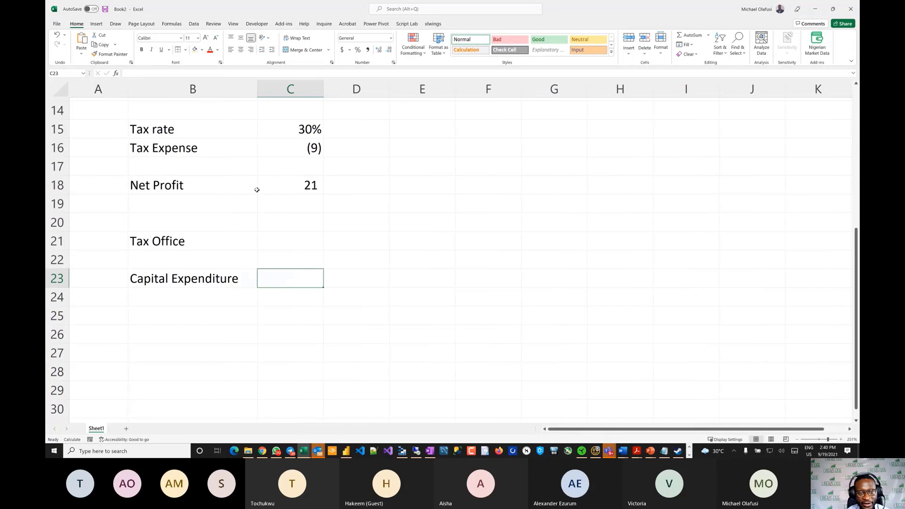
pyautogui.click(91, 296)
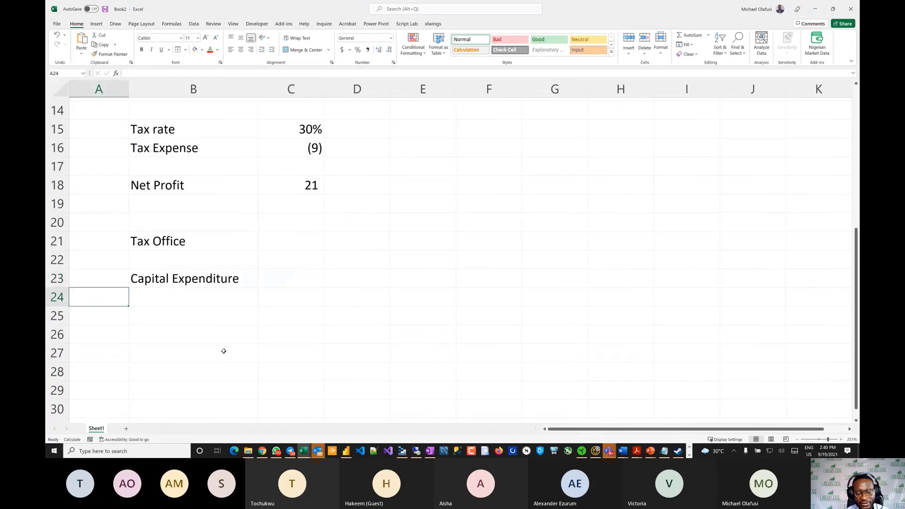
# Enter 1st year in C23 as the heading beside Capital Expenditure.
pyautogui.hotkey('alt', 'Tab')
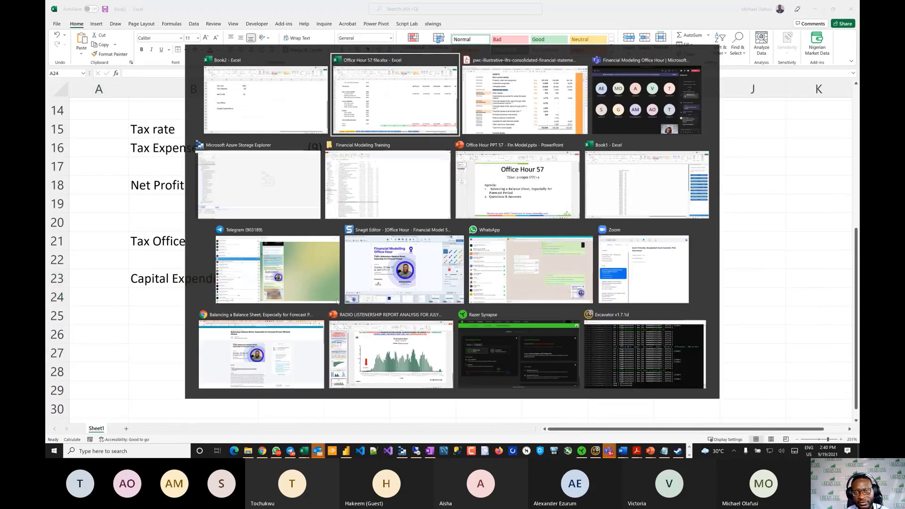
pyautogui.press('Escape')
pyautogui.click(197, 295)
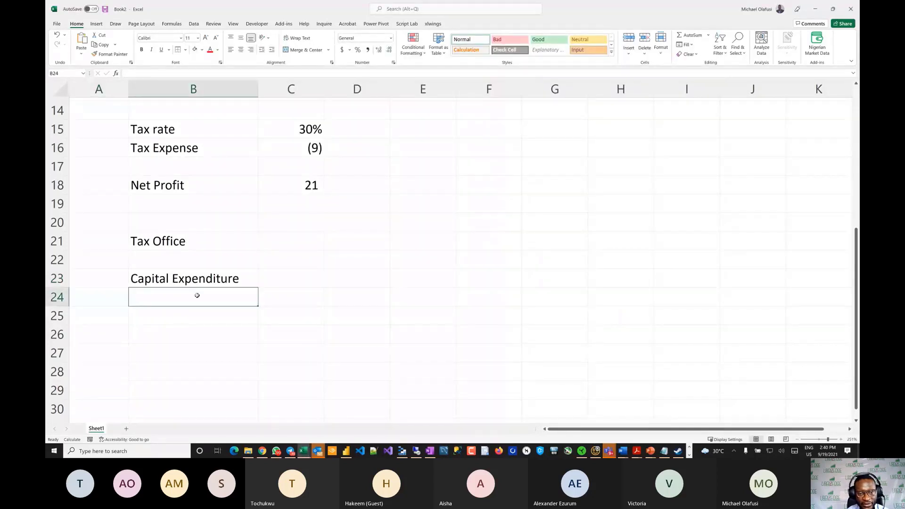
pyautogui.click(293, 280)
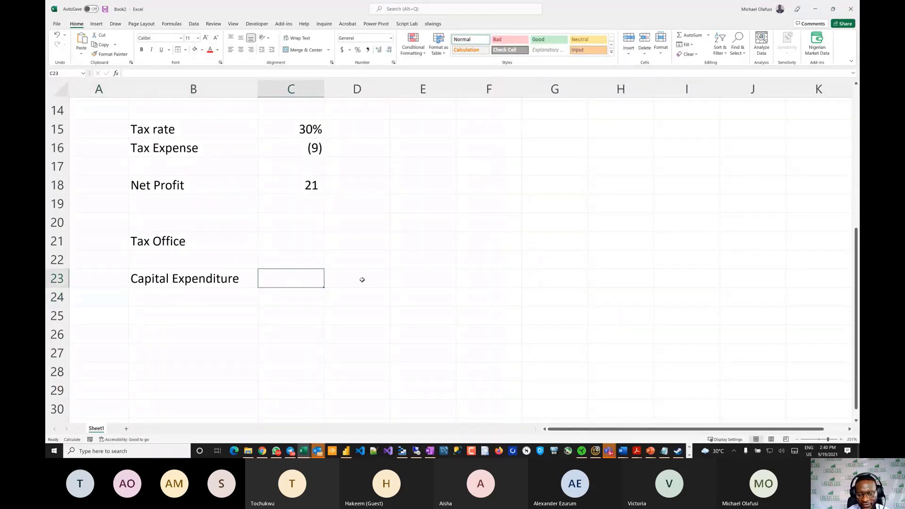
pyautogui.write('1st year')
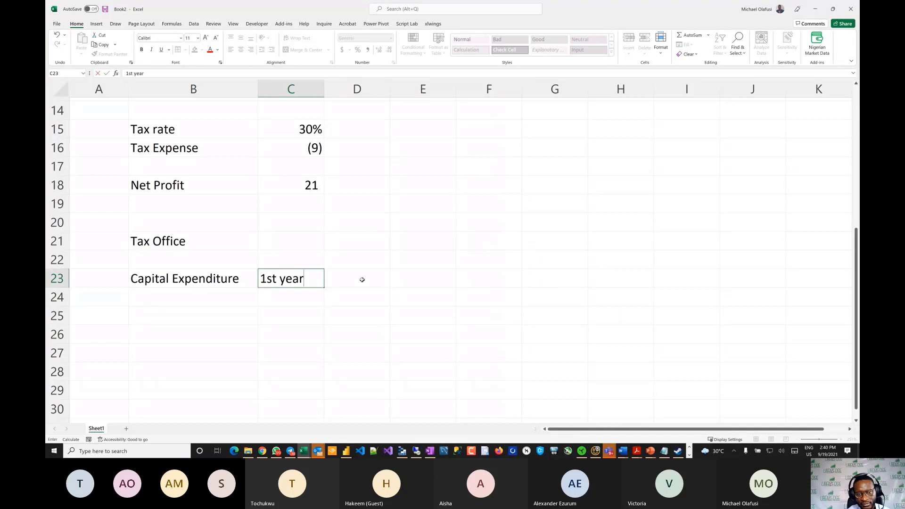
pyautogui.press('Return')
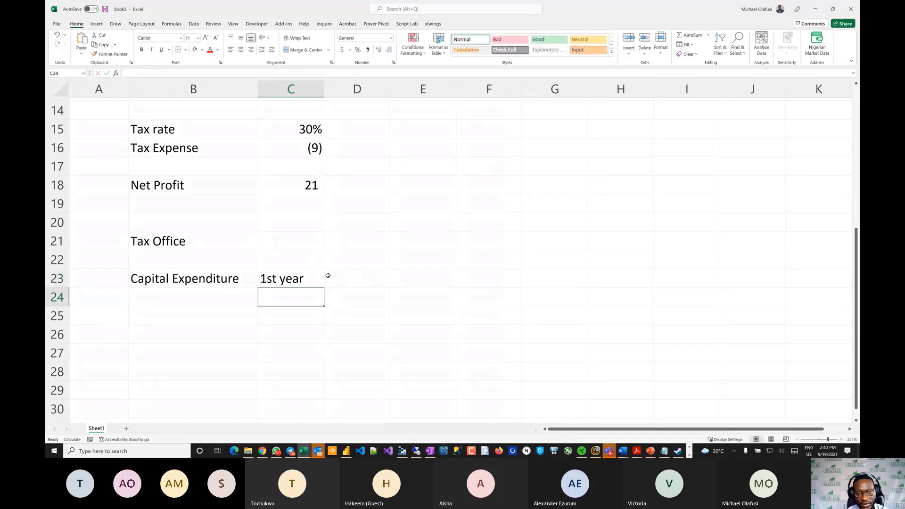
# Enter the heading annual allowance in D23 of the Capital Expenditure row.
pyautogui.click(356, 282)
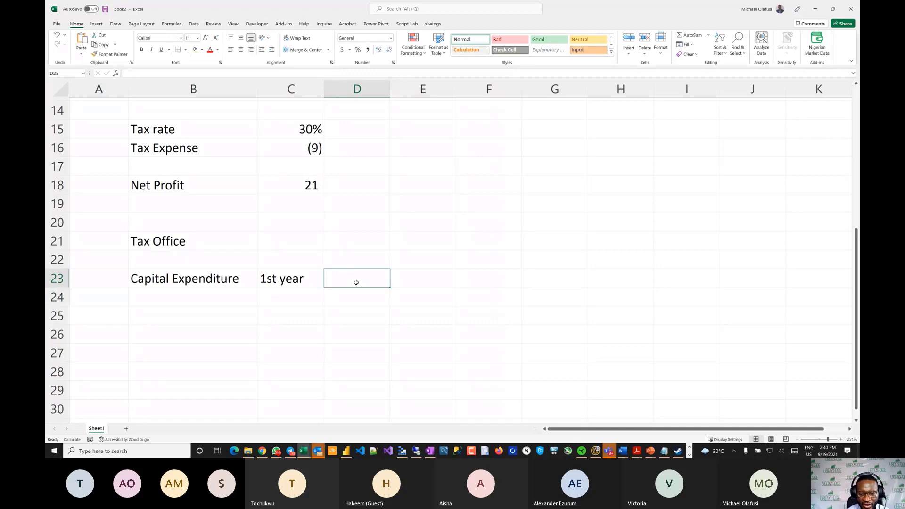
pyautogui.write('annua')
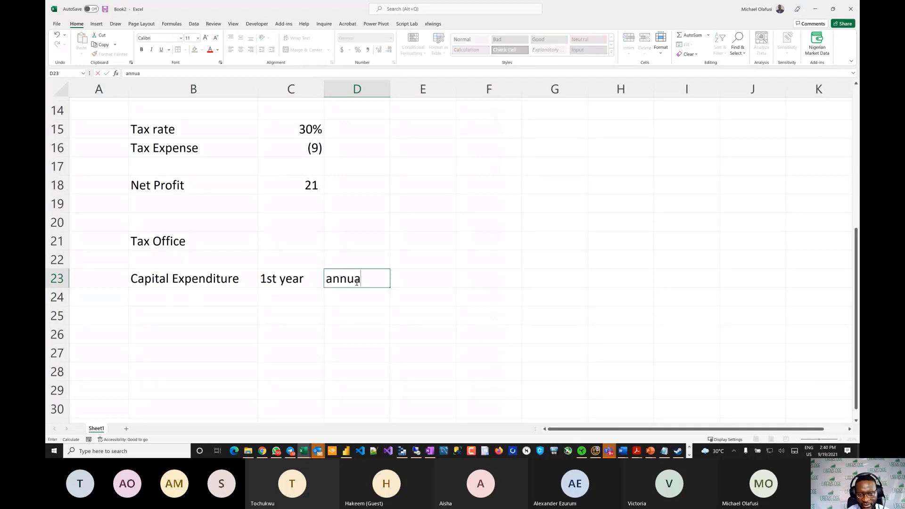
pyautogui.write('l allowance')
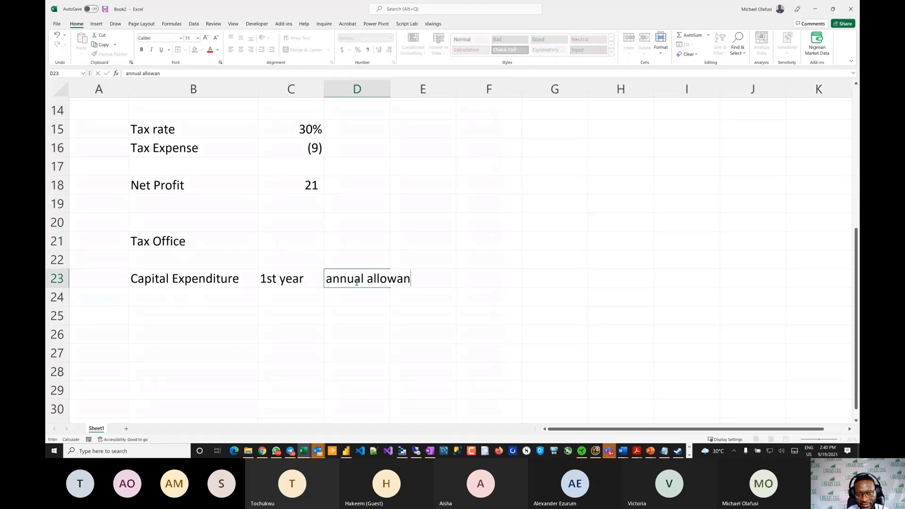
pyautogui.press('Return')
pyautogui.click(288, 264)
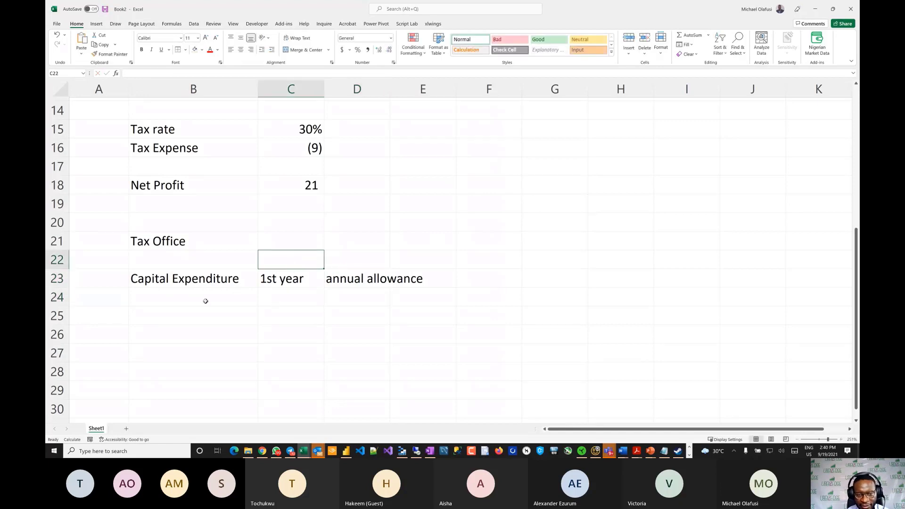
# Switch to the Chrome browser and open a new tab.
pyautogui.hotkey('alt', 'Tab')
pyautogui.hotkey('alt', 'Tab')
pyautogui.hotkey('alt', 'Tab')
pyautogui.hotkey('alt', 'Tab')
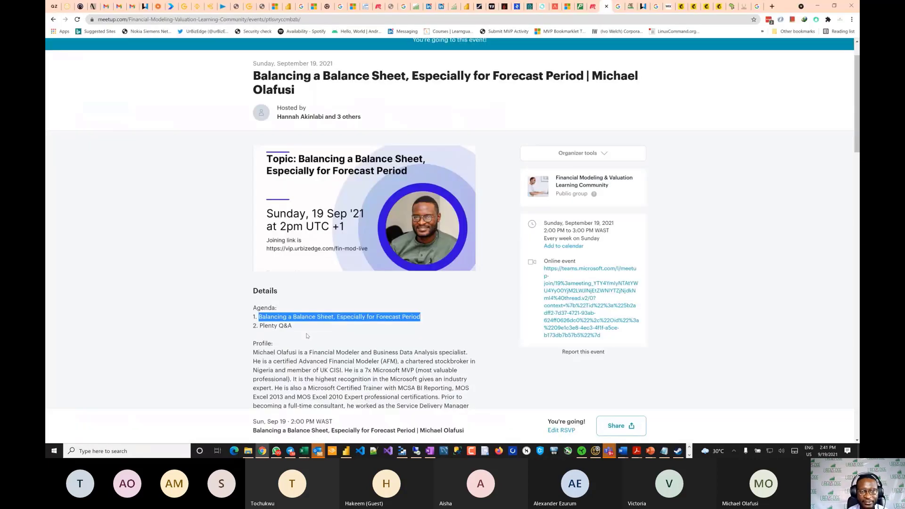
pyautogui.click(262, 354)
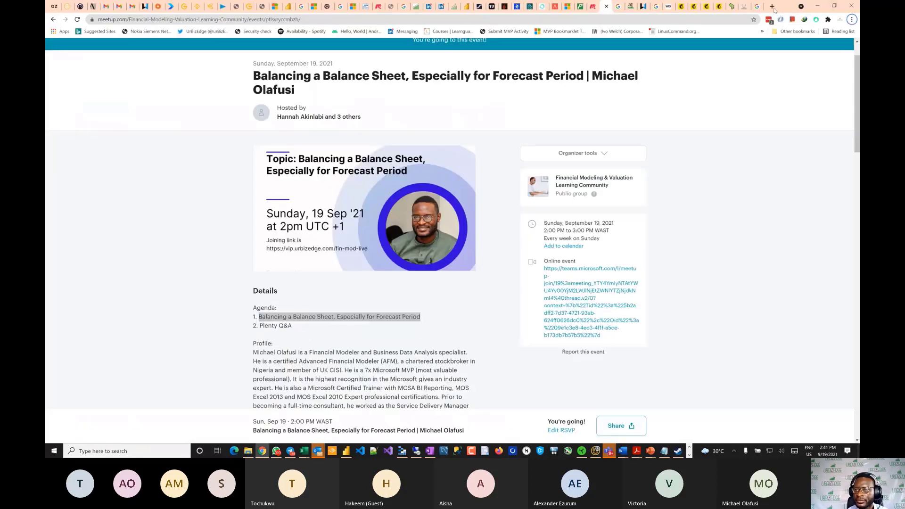
pyautogui.click(772, 6)
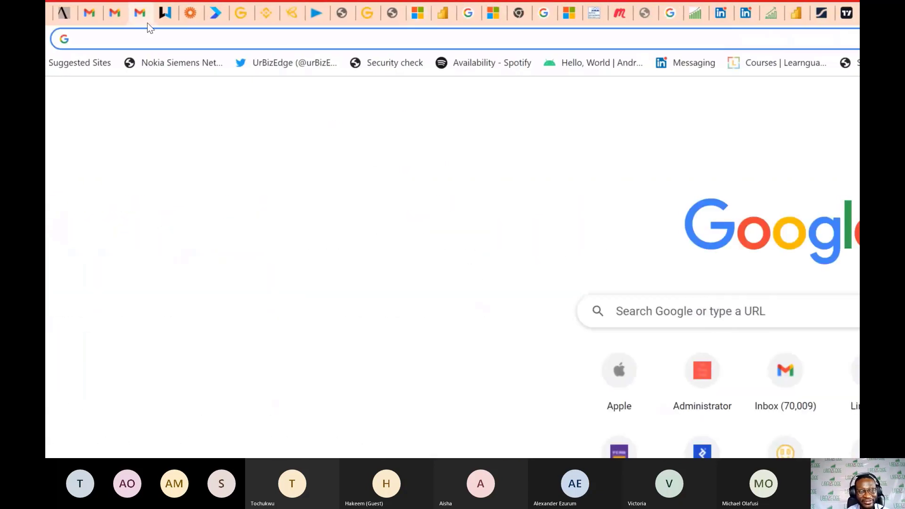
# Search Google for nigeria tax capital allowance.
pyautogui.write('nigeria')
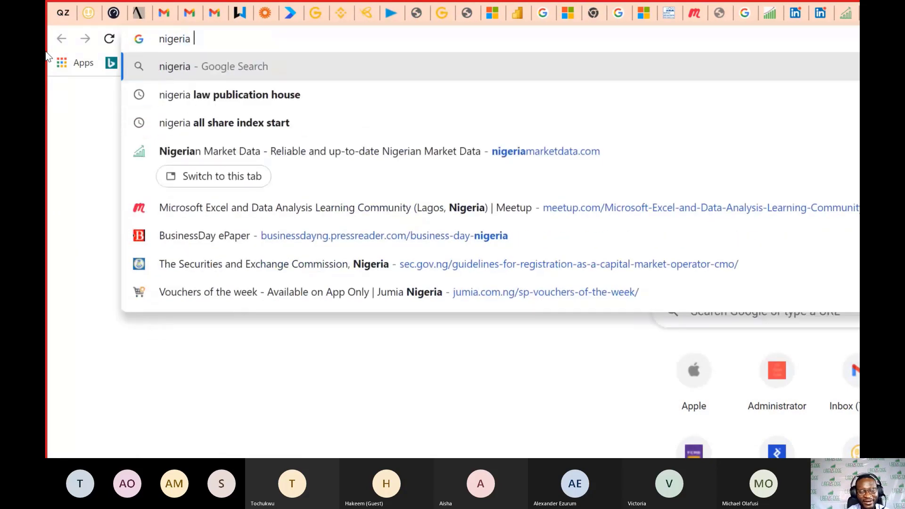
pyautogui.write(' tax al')
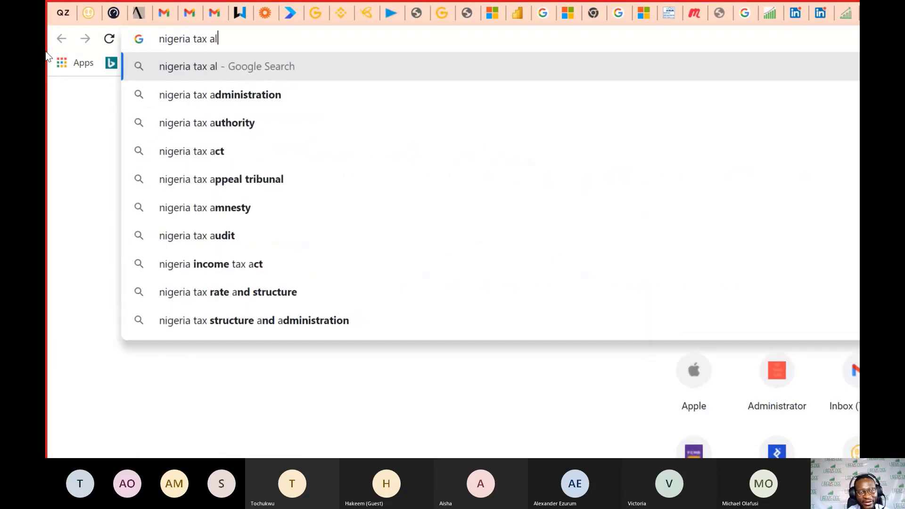
pyautogui.write('low')
pyautogui.press('BackSpace')
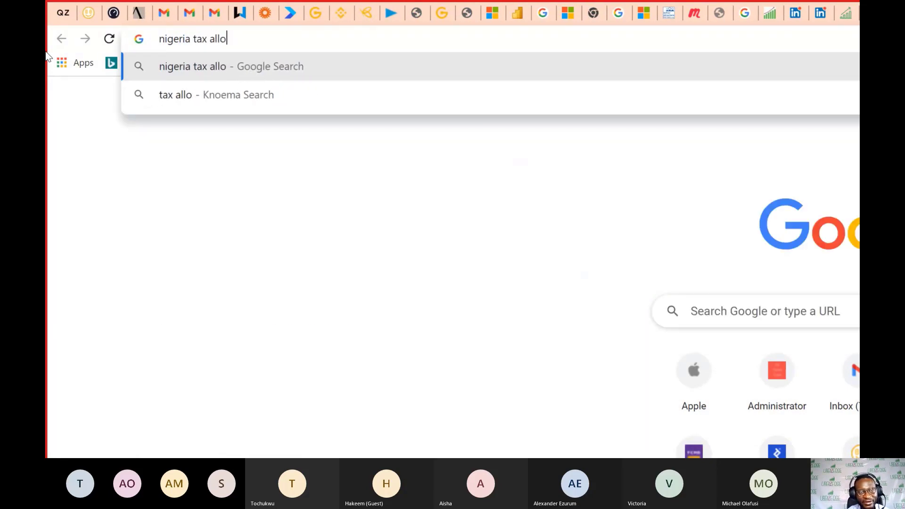
pyautogui.press('BackSpace')
pyautogui.press('BackSpace')
pyautogui.press('BackSpace')
pyautogui.press('BackSpace')
pyautogui.write('capital allowance')
pyautogui.press('Return')
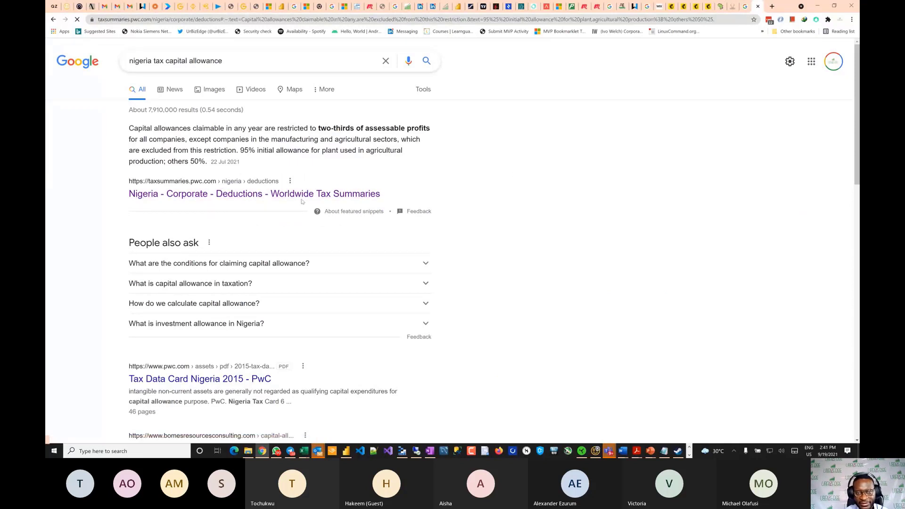
# Open the PwC Worldwide Tax Summaries result on Nigeria corporate deductions and examine its capital allowance rates table.
pyautogui.hotkey('ctrl', '+')
pyautogui.hotkey('ctrl', '+')
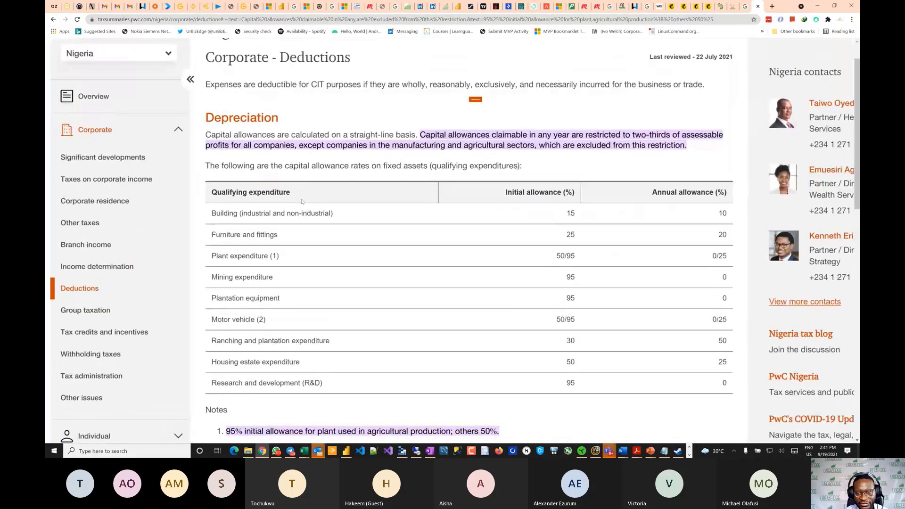
pyautogui.hotkey('ctrl', '+')
pyautogui.hotkey('ctrl', '-')
pyautogui.hotkey('ctrl', '-')
# Switch back to the Excel workbook, set the heading in C23 to initial allowance, and fit column C's width to its contents.
pyautogui.hotkey('alt', 'Tab')
pyautogui.click(297, 275)
pyautogui.write('initial all')
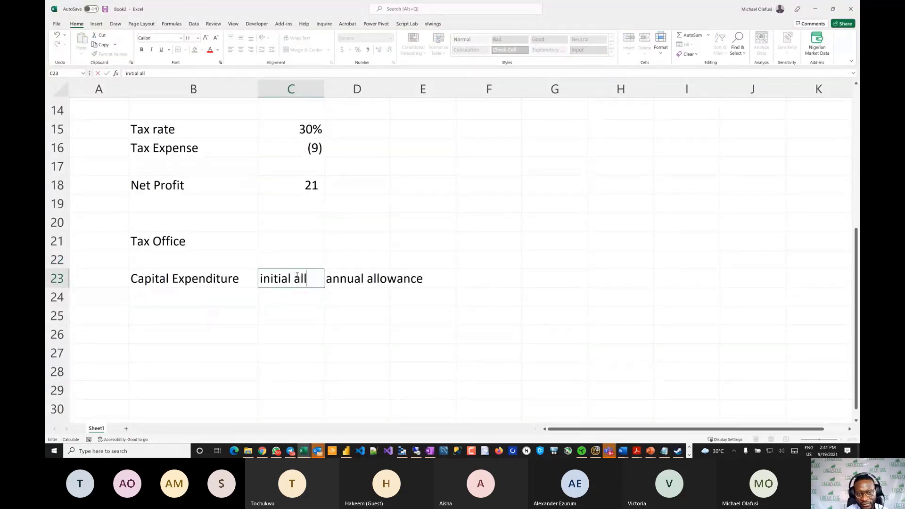
pyautogui.write('owance')
pyautogui.press('Return')
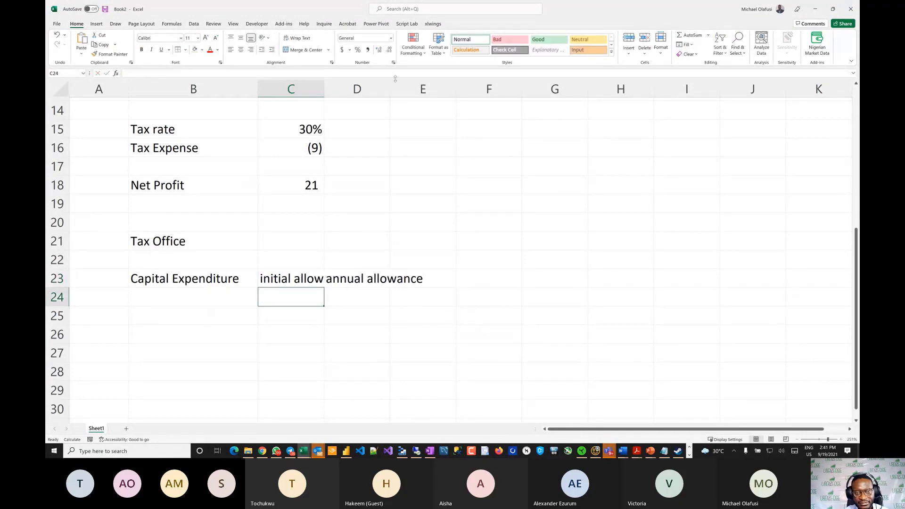
pyautogui.click(291, 89)
pyautogui.doubleClick(324, 89)
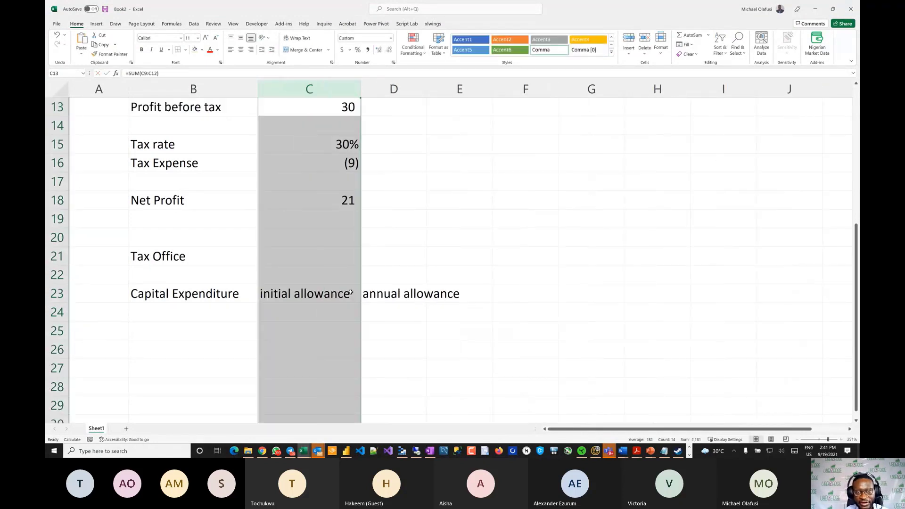
# Check the asset categories in the browser's PwC allowance table, then back in Excel label A24 Building with capital expenditure 50 in B24.
pyautogui.click(217, 323)
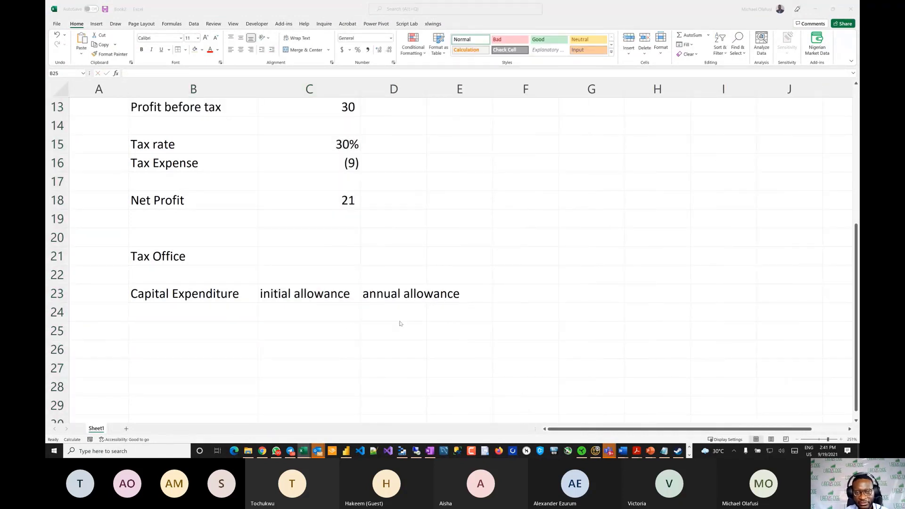
pyautogui.hotkey('alt', 'Tab')
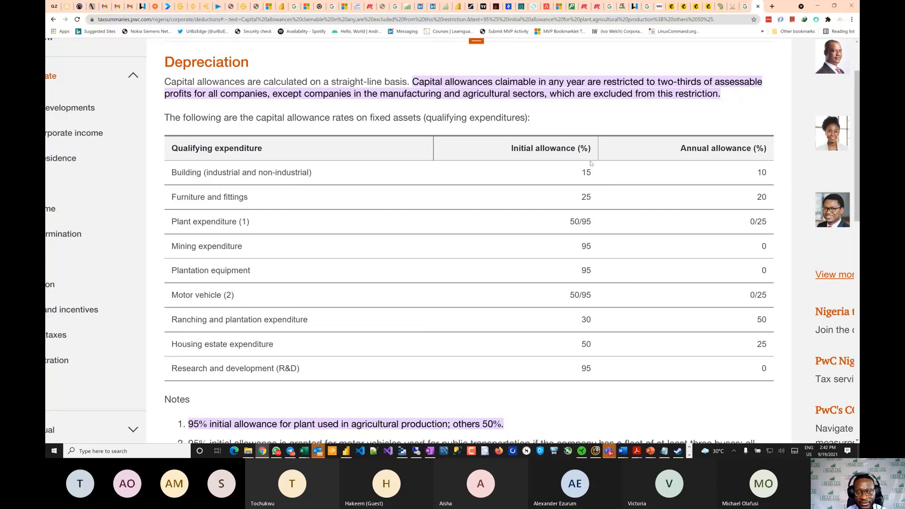
pyautogui.hotkey('alt', 'Tab')
pyautogui.press('Up')
pyautogui.write('Bu')
pyautogui.press('Escape')
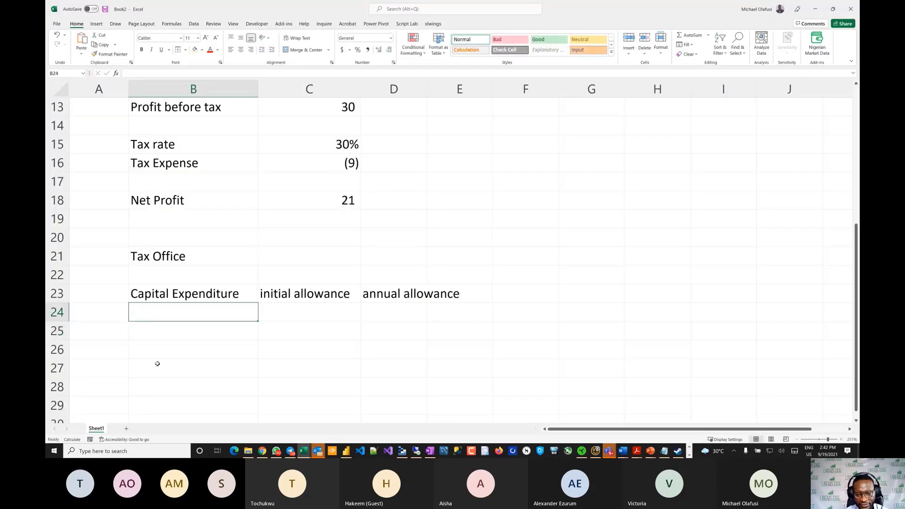
pyautogui.press('Left')
pyautogui.write('Building')
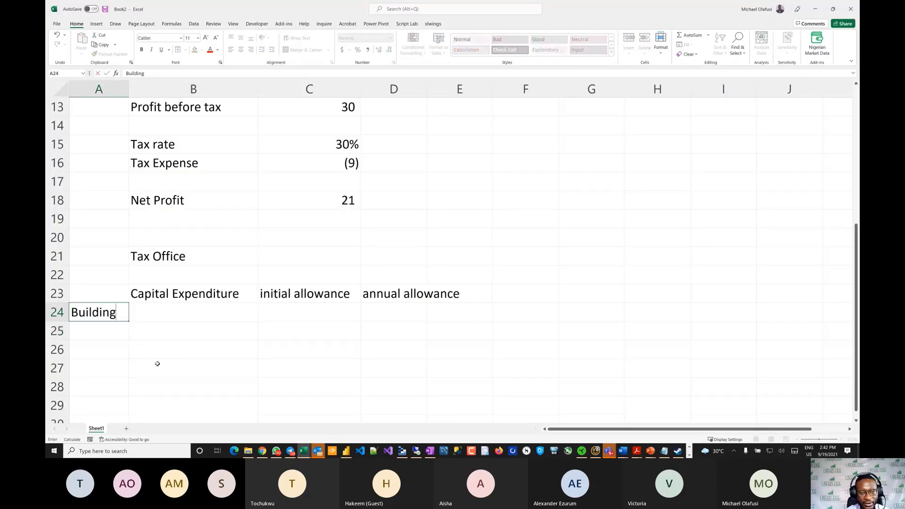
pyautogui.press('Tab')
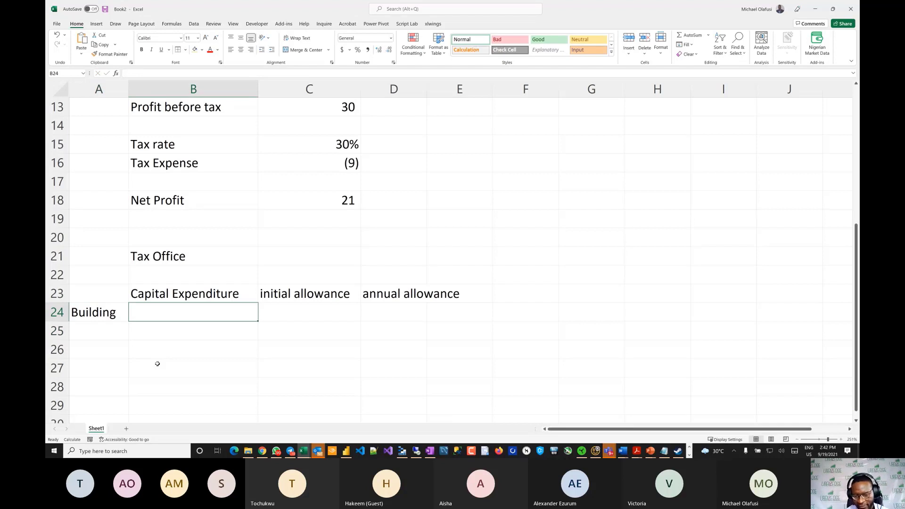
pyautogui.write('50')
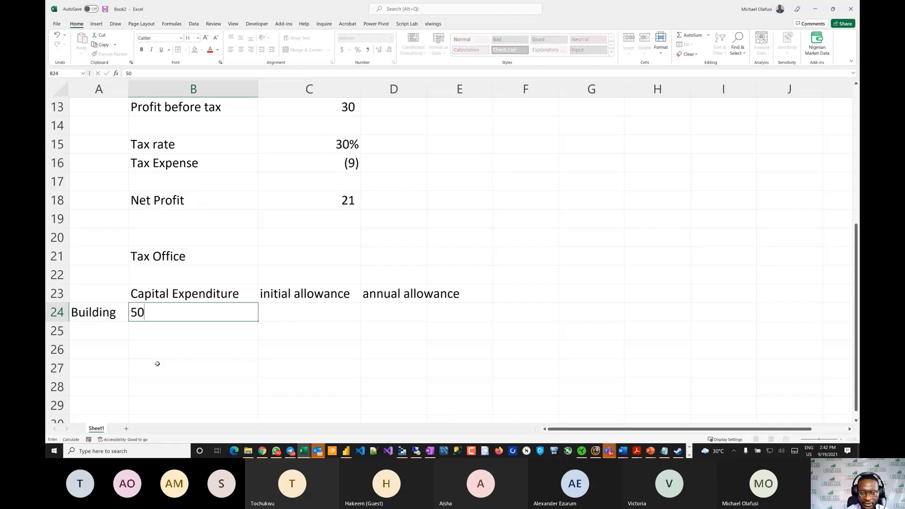
pyautogui.press('Return')
# Label cell A23 as million to state the unit of the capital expenditure table.
pyautogui.click(91, 274)
pyautogui.click(95, 293)
pyautogui.write('million')
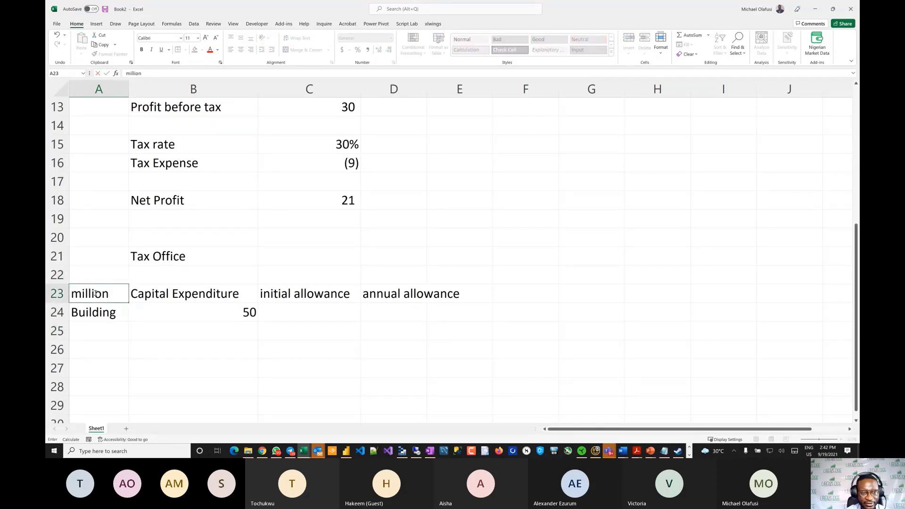
pyautogui.press('Return')
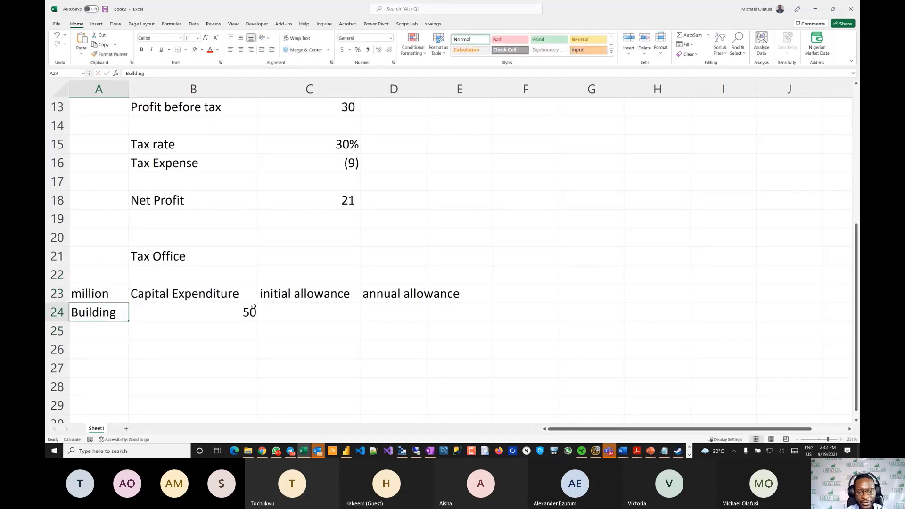
# Look up the building initial allowance rate on the PwC page and calculate it in Excel cell C24 as =15%*B24.
pyautogui.click(289, 312)
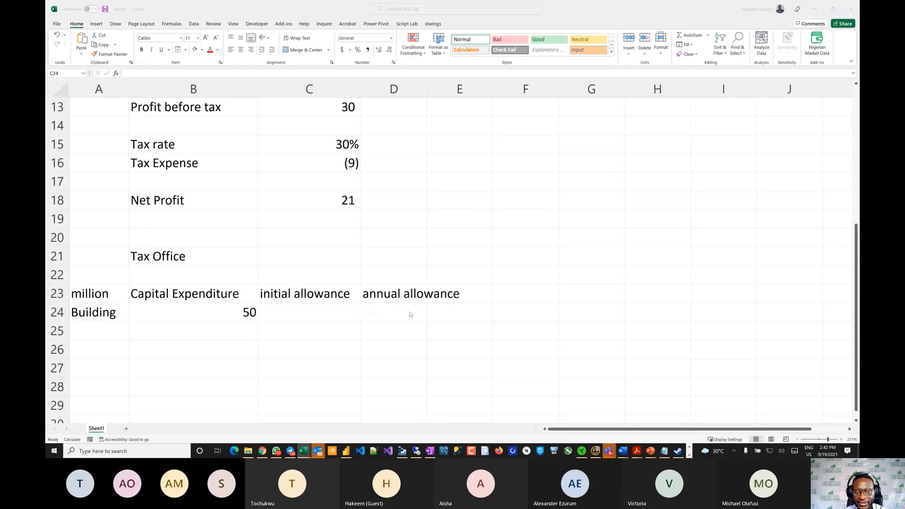
pyautogui.hotkey('alt', 'Tab')
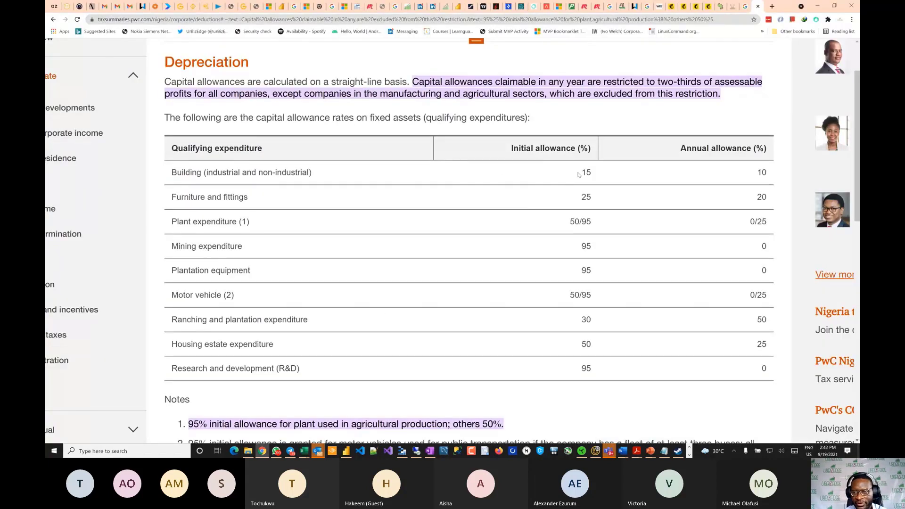
pyautogui.moveTo(579, 174); pyautogui.dragTo(595, 172)
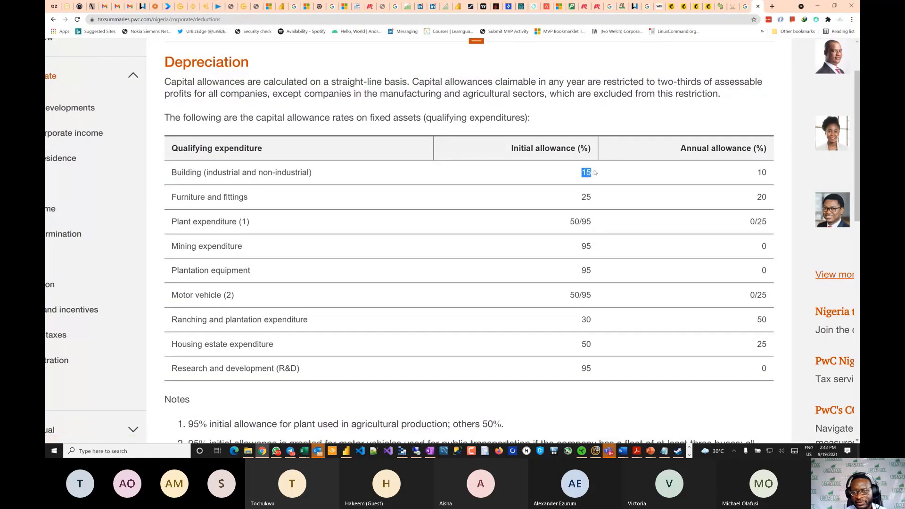
pyautogui.hotkey('alt', 'Tab')
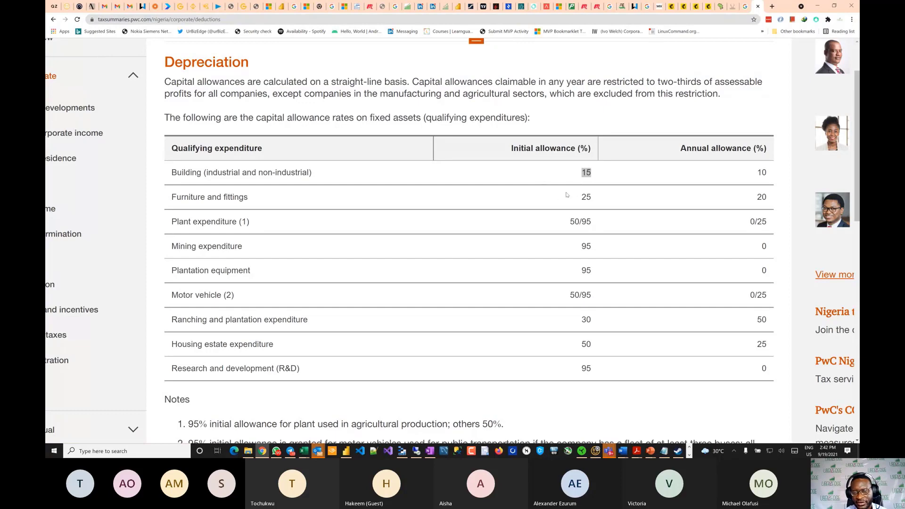
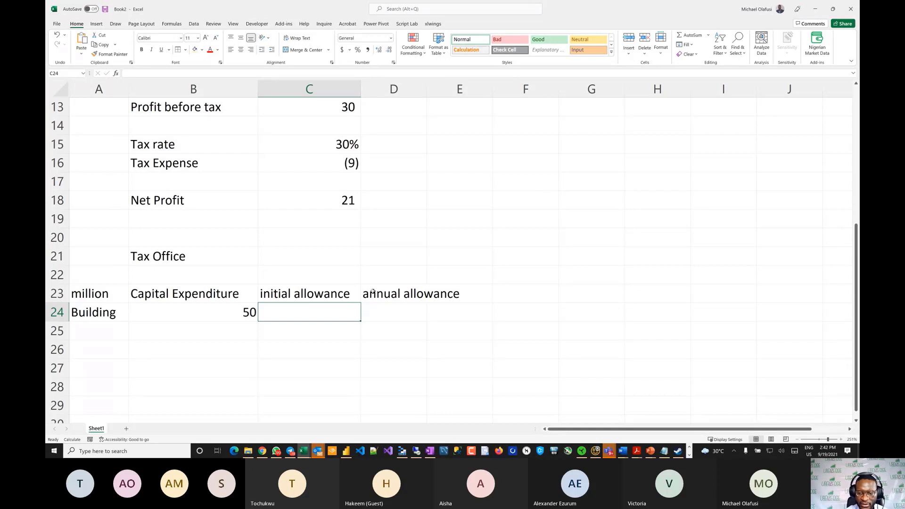
pyautogui.write('=15%')
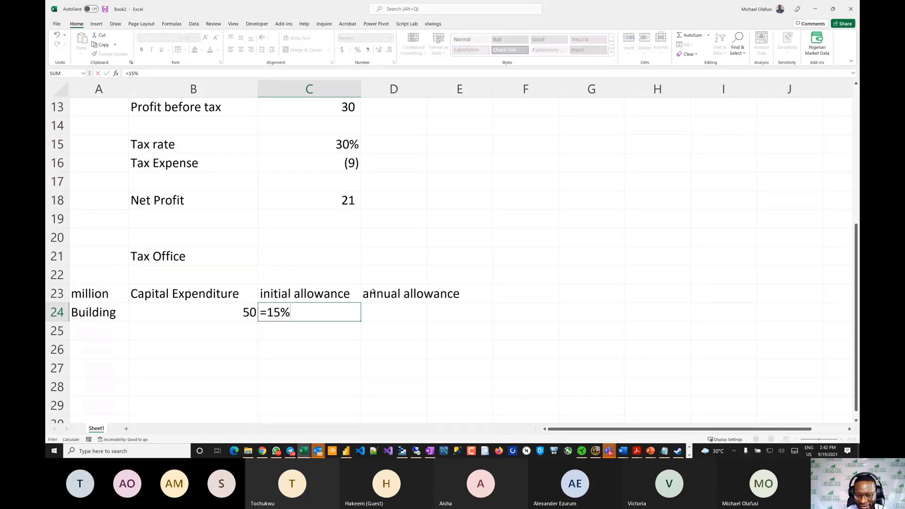
pyautogui.write('*')
pyautogui.click(230, 306)
pyautogui.press('Return')
# Look up the building annual allowance rate on the PwC page and calculate it in Excel cell D24 as =10%*B24.
pyautogui.click(401, 308)
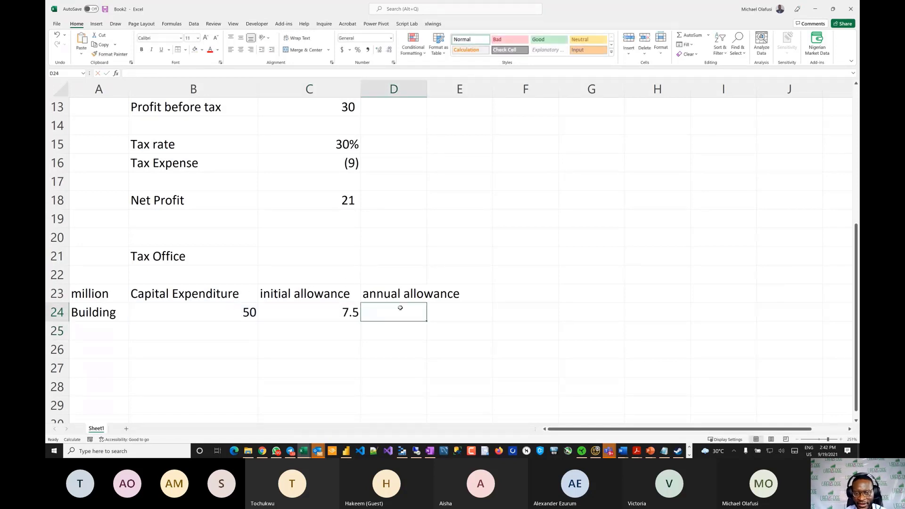
pyautogui.hotkey('alt', 'Tab')
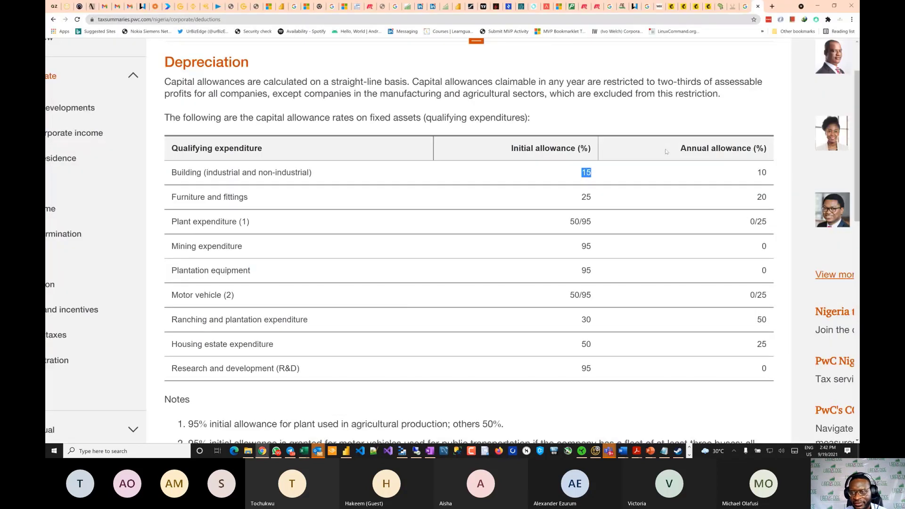
pyautogui.moveTo(727, 168); pyautogui.dragTo(664, 204)
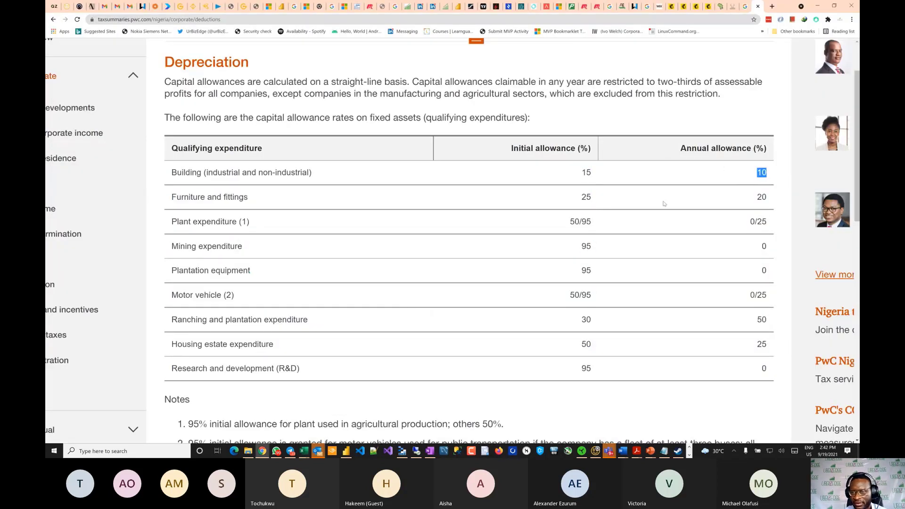
pyautogui.hotkey('alt', 'Tab')
pyautogui.write('=')
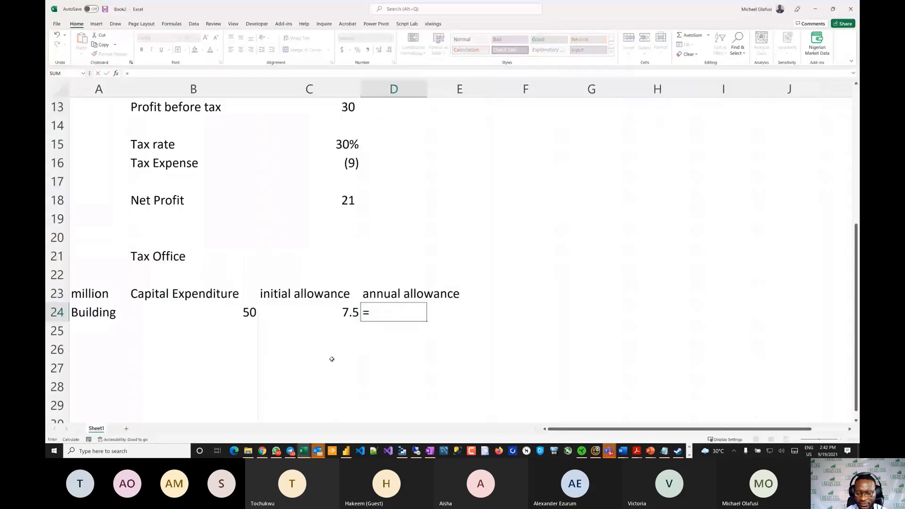
pyautogui.write('10')
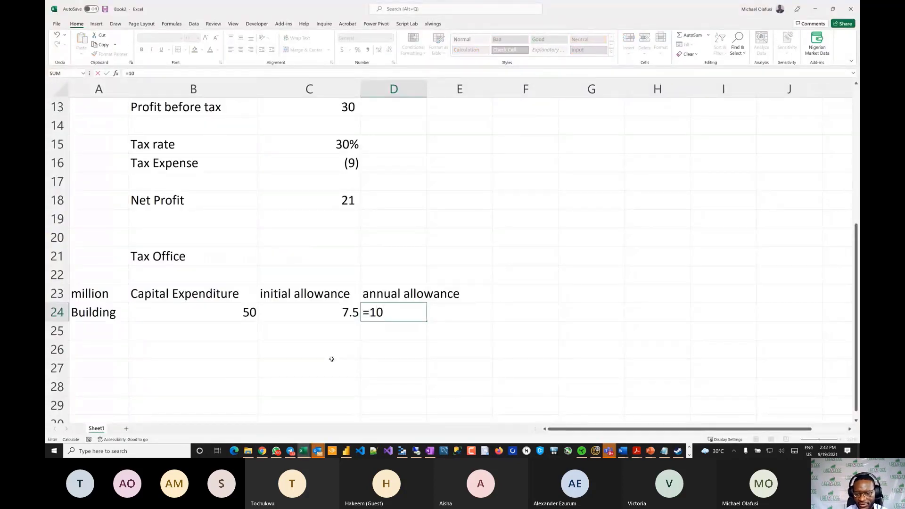
pyautogui.write('%')
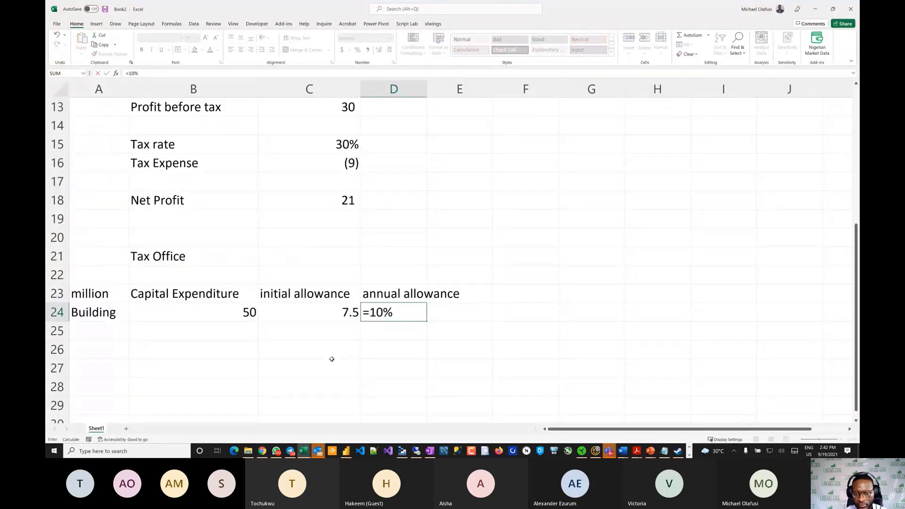
pyautogui.write('*')
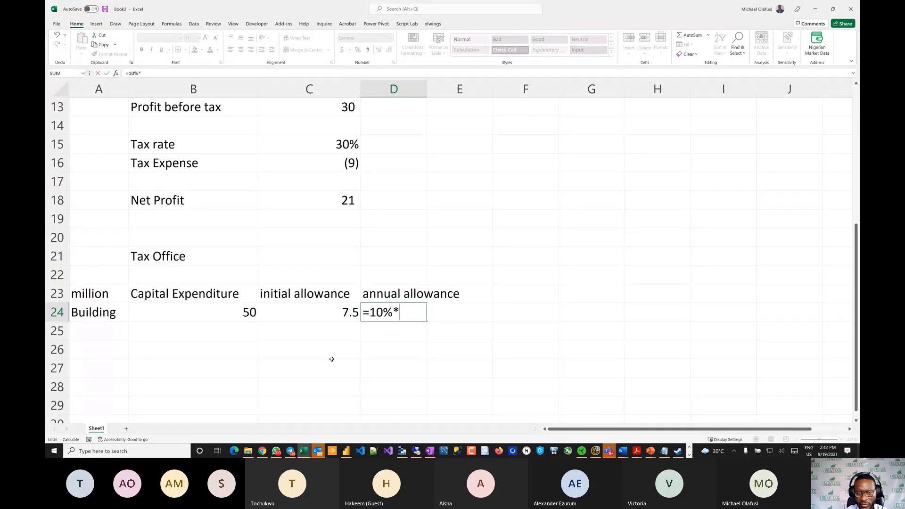
pyautogui.click(245, 312)
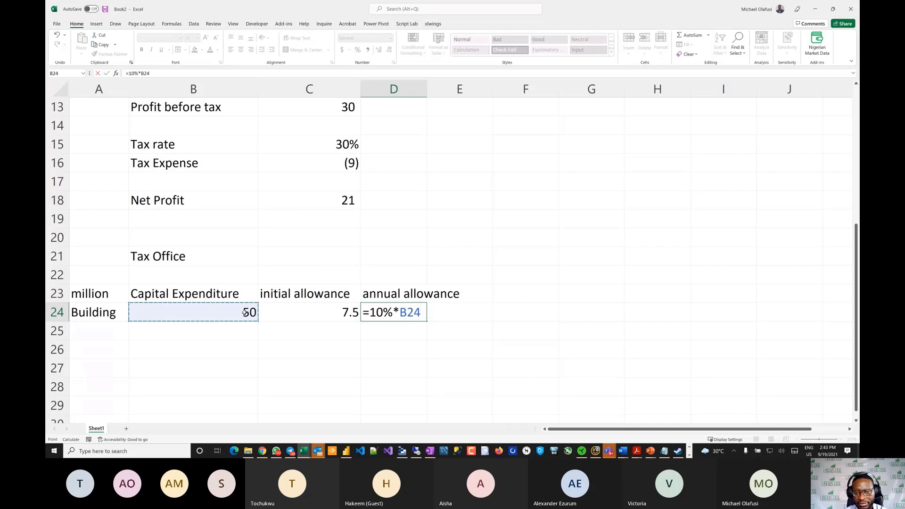
pyautogui.press('Return')
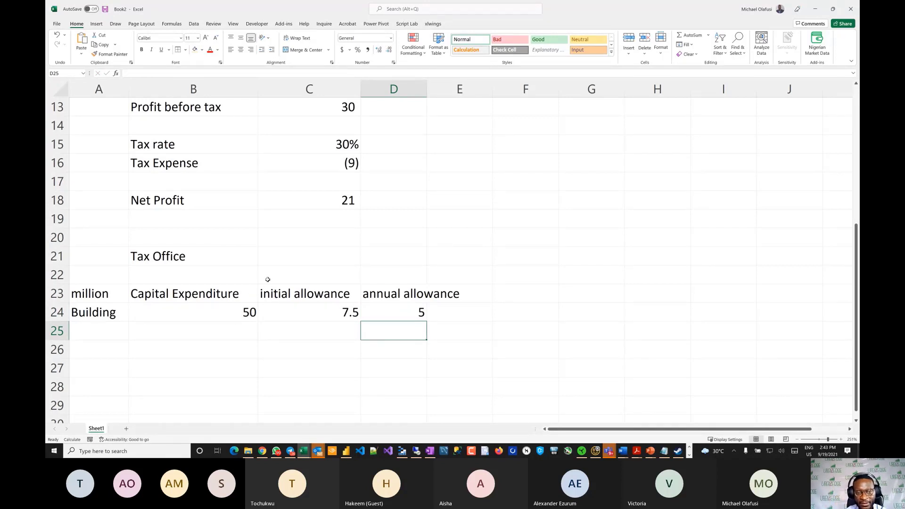
# Insert two blank rows above the capital expenditure table that starts in row 23.
pyautogui.click(101, 277)
pyautogui.moveTo(59, 294); pyautogui.dragTo(62, 311)
pyautogui.rightClick(62, 312)
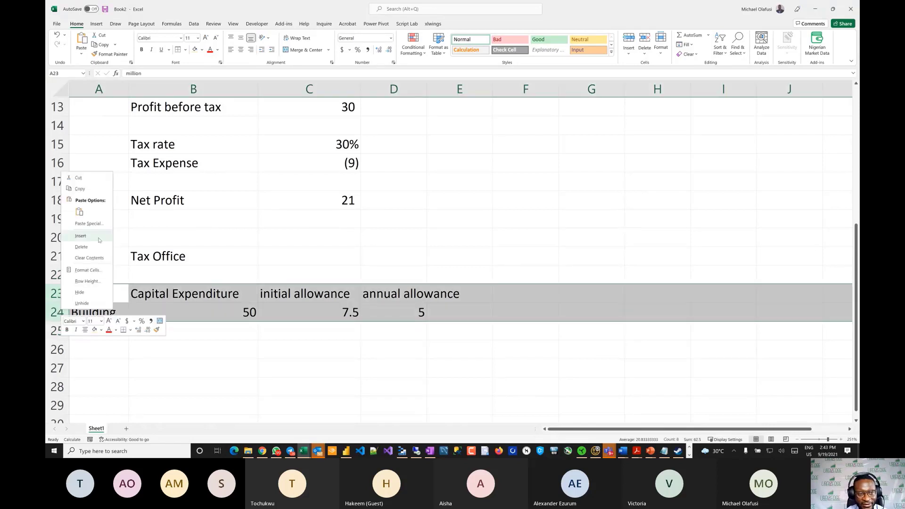
pyautogui.click(85, 237)
# Label cell A23 Depreciation and widen column A to fit the text.
pyautogui.click(110, 294)
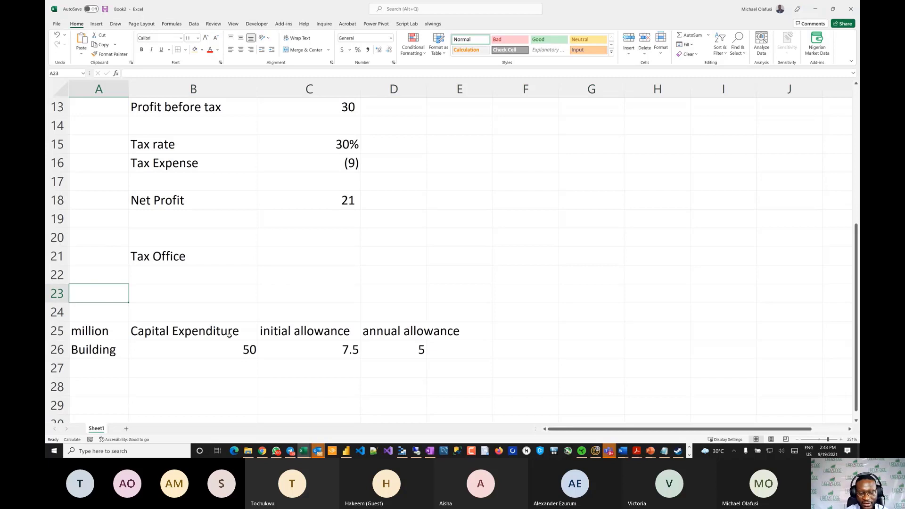
pyautogui.write('Depre')
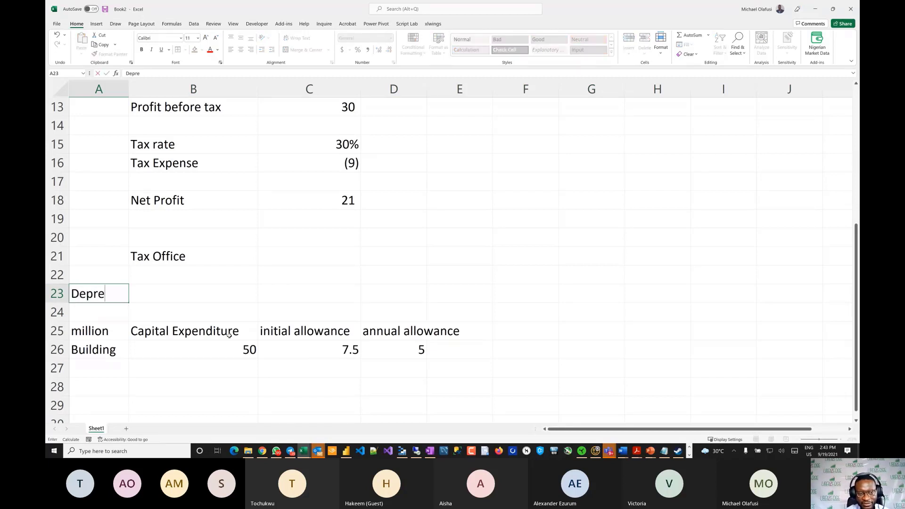
pyautogui.write('ciation')
pyautogui.press('Tab')
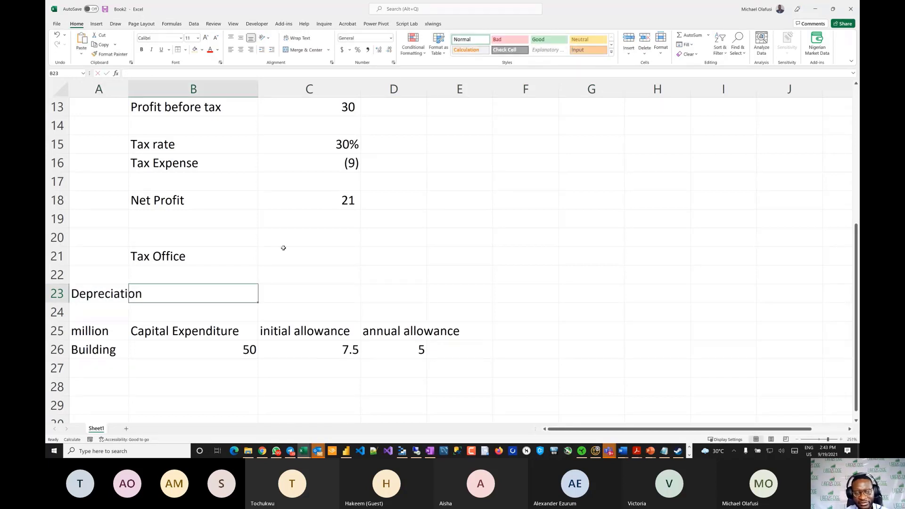
pyautogui.moveTo(128, 89); pyautogui.dragTo(152, 89)
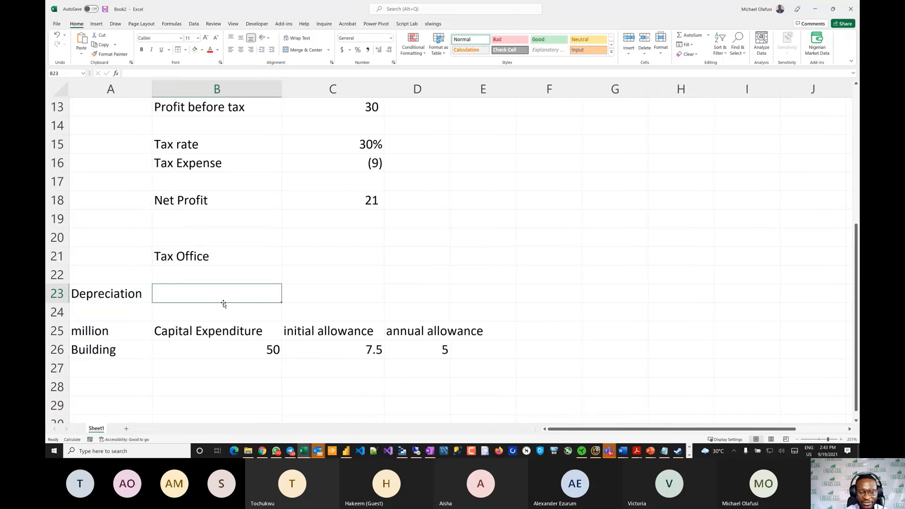
# Calculate the building's yearly depreciation in B23 with the formula =B26/20.
pyautogui.click(258, 357)
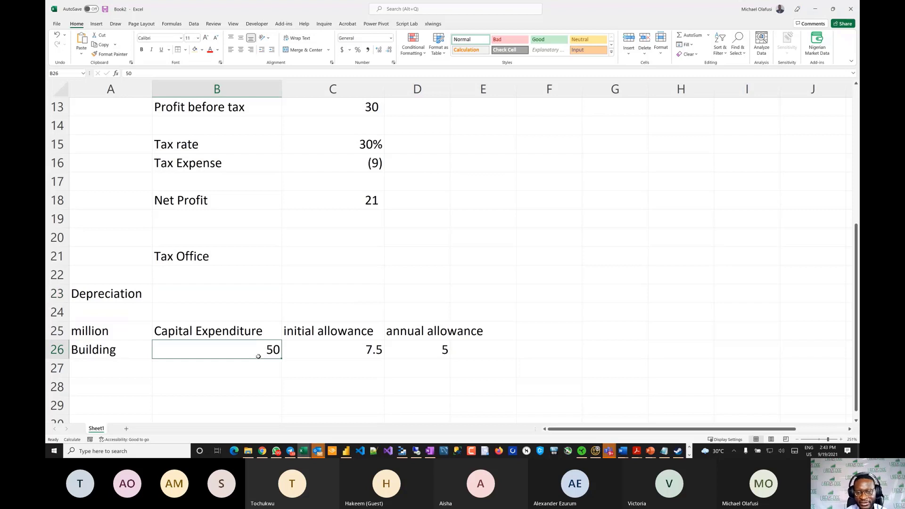
pyautogui.click(195, 291)
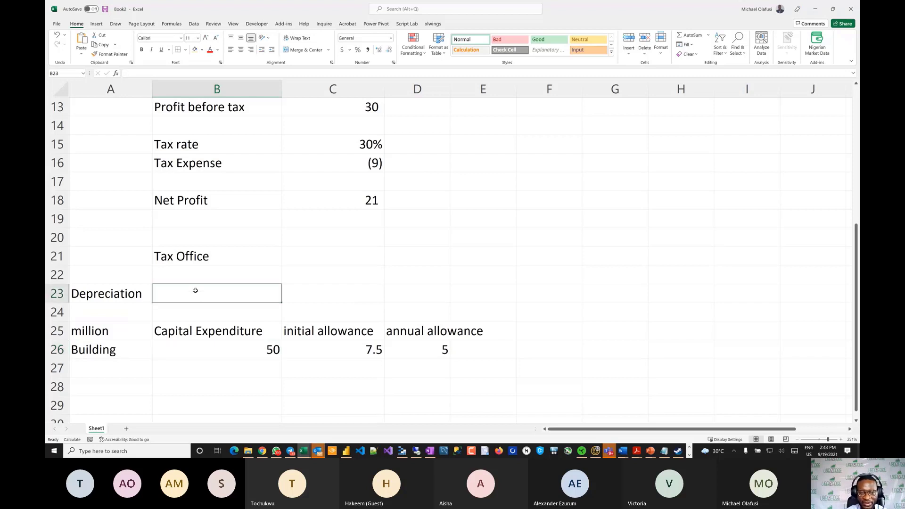
pyautogui.write('=')
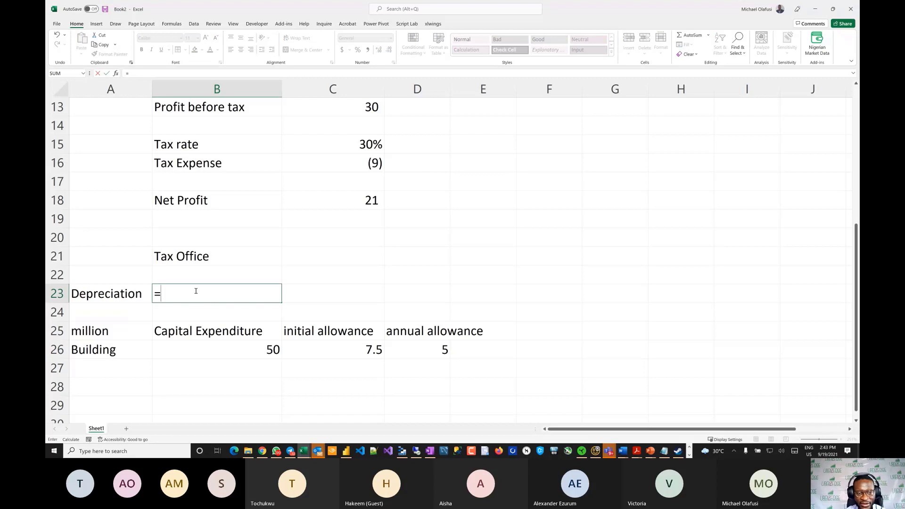
pyautogui.click(244, 348)
pyautogui.write('/20')
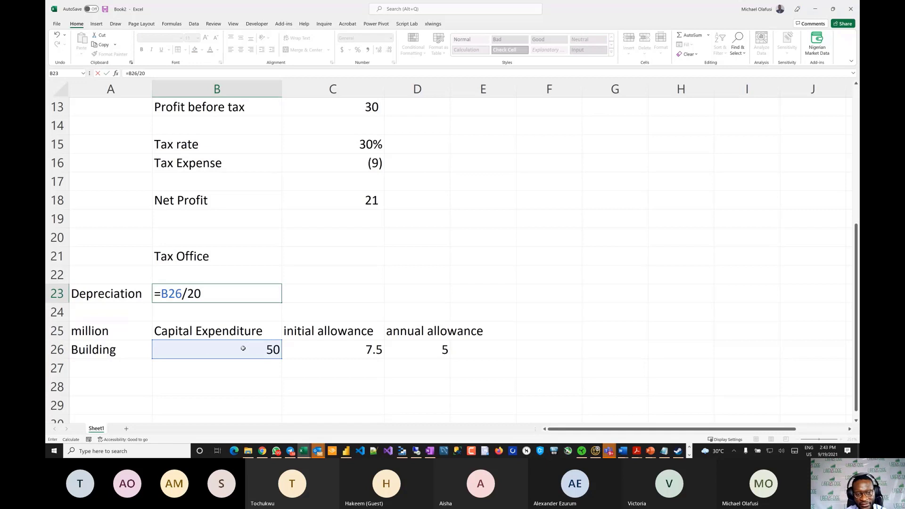
pyautogui.press('Return')
# Make the B26 reference in the depreciation formula absolute and fill the formula across row 23 through H23.
pyautogui.click(262, 293)
pyautogui.doubleClick(262, 292)
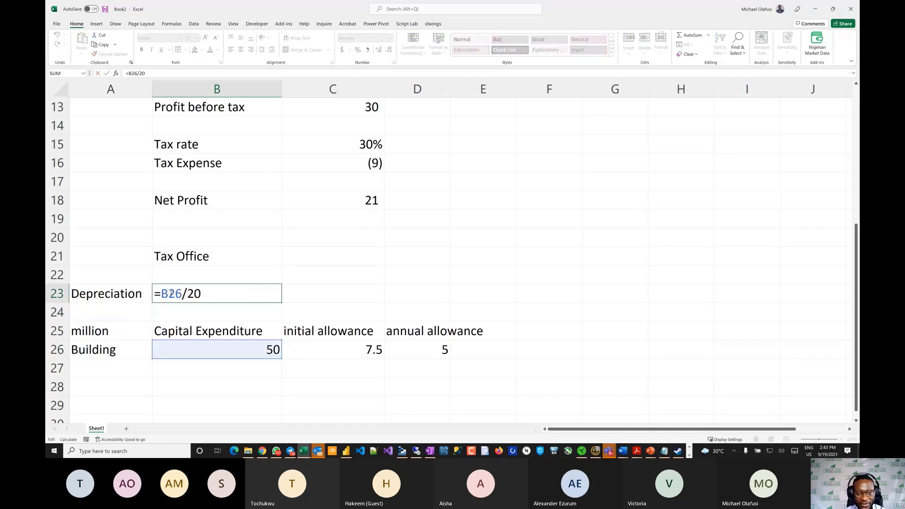
pyautogui.press('F4')
pyautogui.press('Return')
pyautogui.click(208, 295)
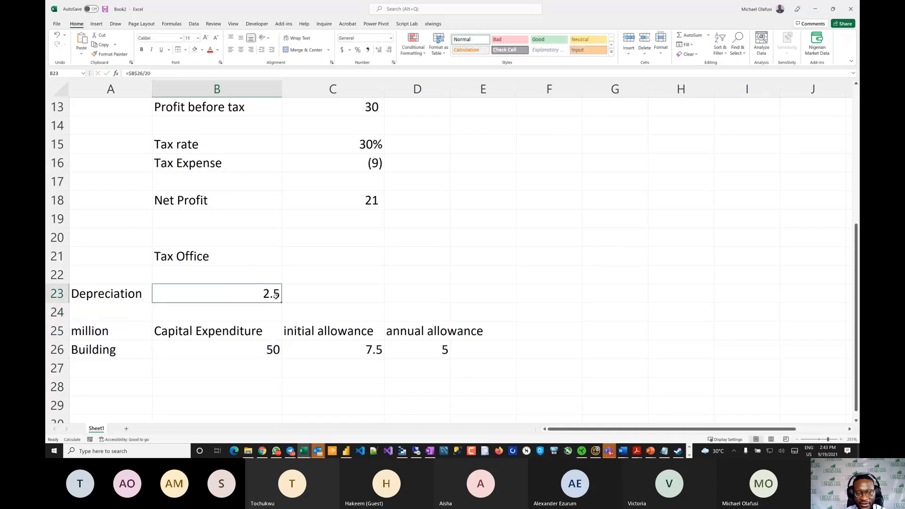
pyautogui.moveTo(282, 303); pyautogui.dragTo(740, 292)
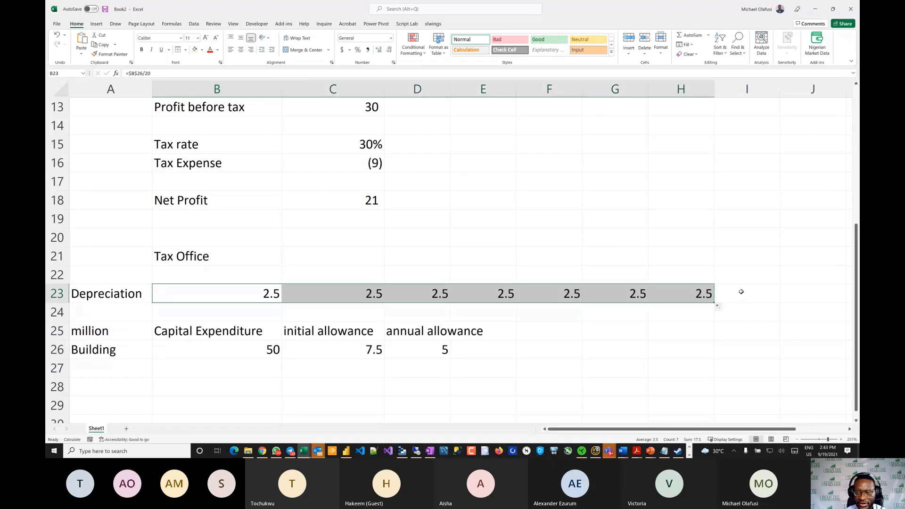
# Switch to the PwC Nigeria deductions page in the browser and examine the initial allowance for plant expenditure and its footnote.
pyautogui.click(120, 366)
pyautogui.hotkey('alt', 'Tab')
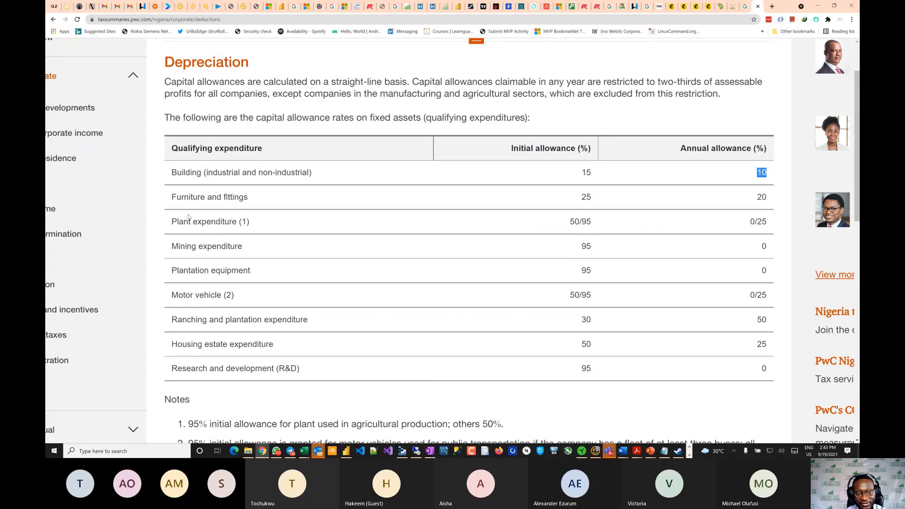
pyautogui.moveTo(174, 221); pyautogui.dragTo(608, 231)
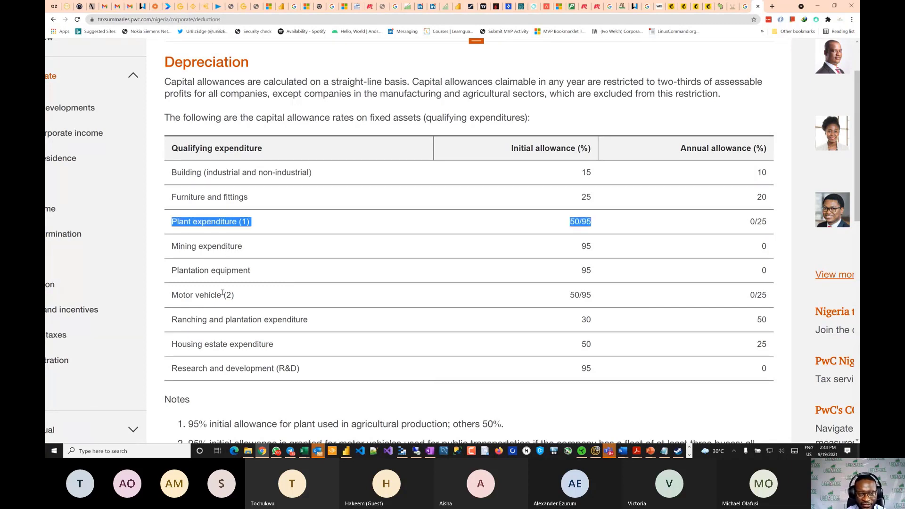
pyautogui.click(337, 293)
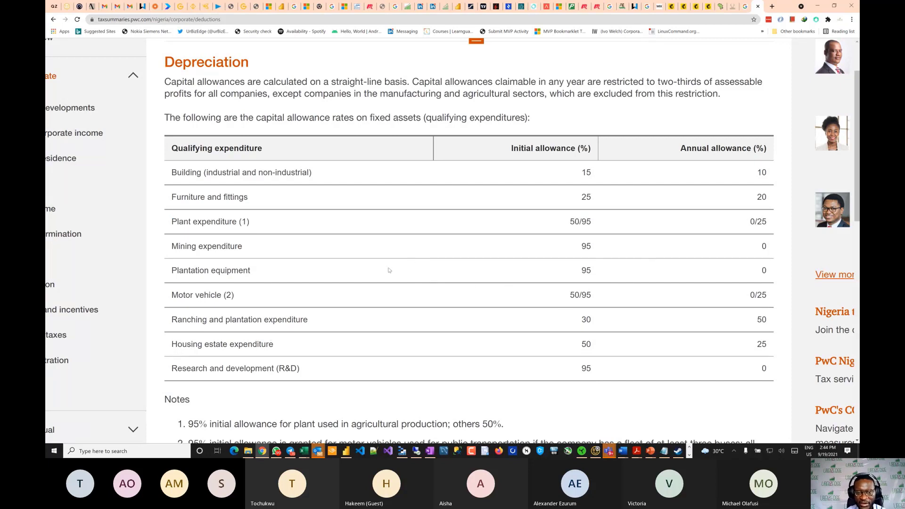
pyautogui.moveTo(569, 222); pyautogui.dragTo(590, 220)
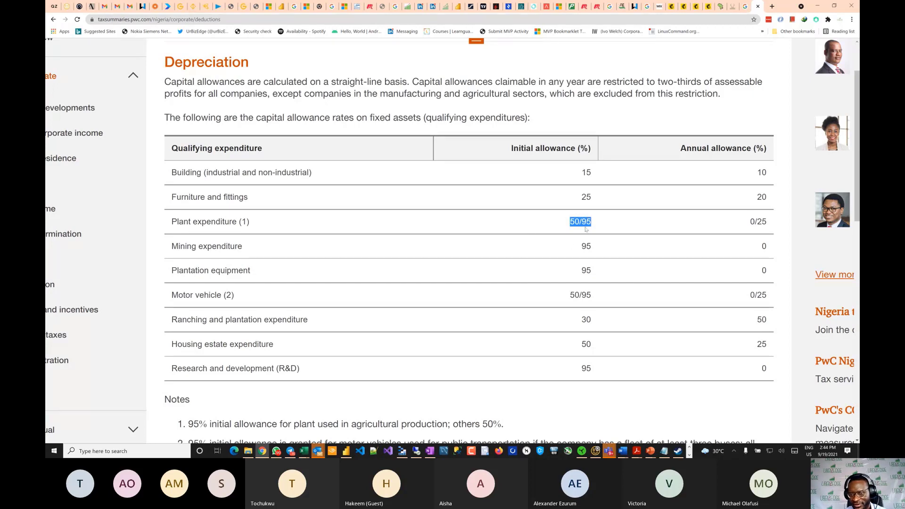
pyautogui.scroll(-1, 459, 303)
pyautogui.scroll(-2, 458, 303)
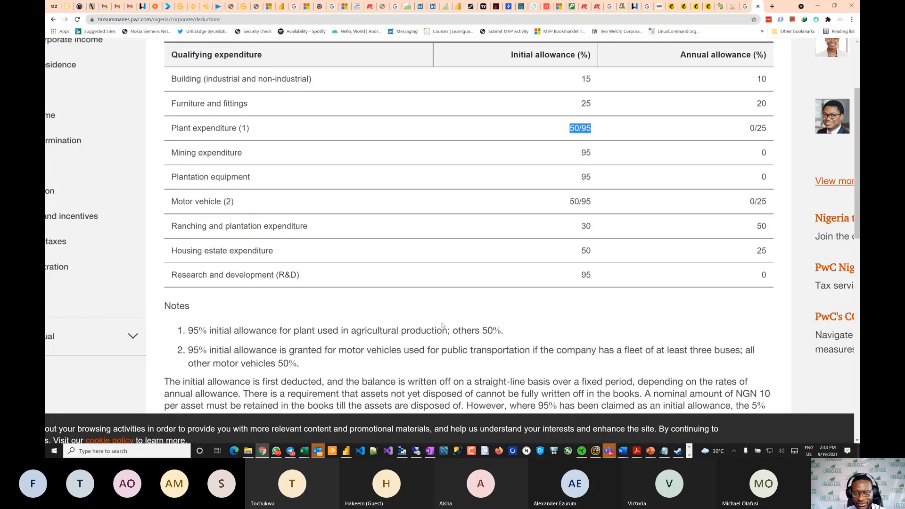
pyautogui.scroll(1, 377, 273)
pyautogui.scroll(1, 283, 212)
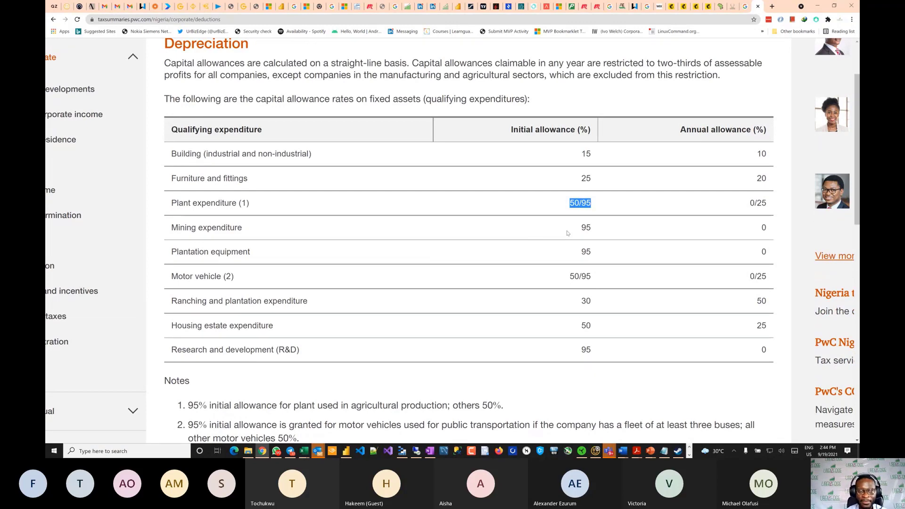
# Switch back to Excel and add a PP&E row in A27 with a capital expenditure of 200 in B27.
pyautogui.hotkey('alt', 'Tab')
pyautogui.write('PP')
pyautogui.write('%')
pyautogui.press('BackSpace')
pyautogui.write('&E')
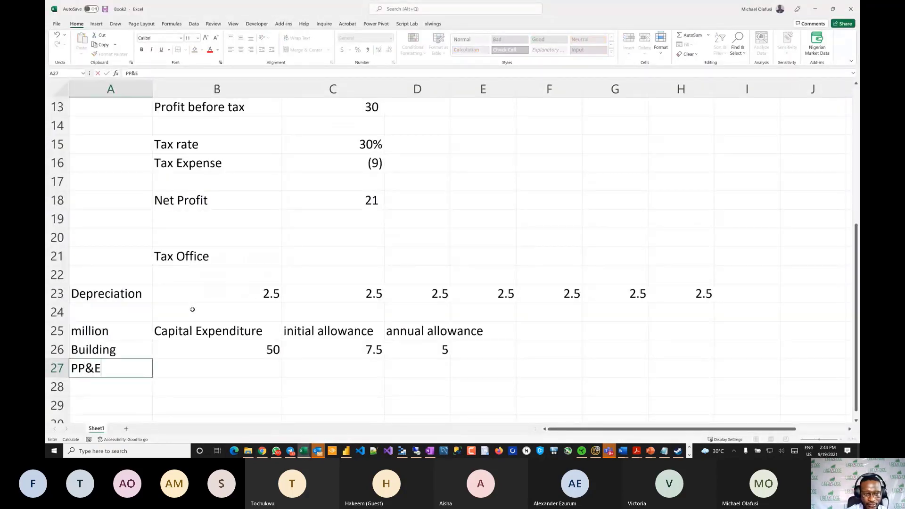
pyautogui.press('Tab')
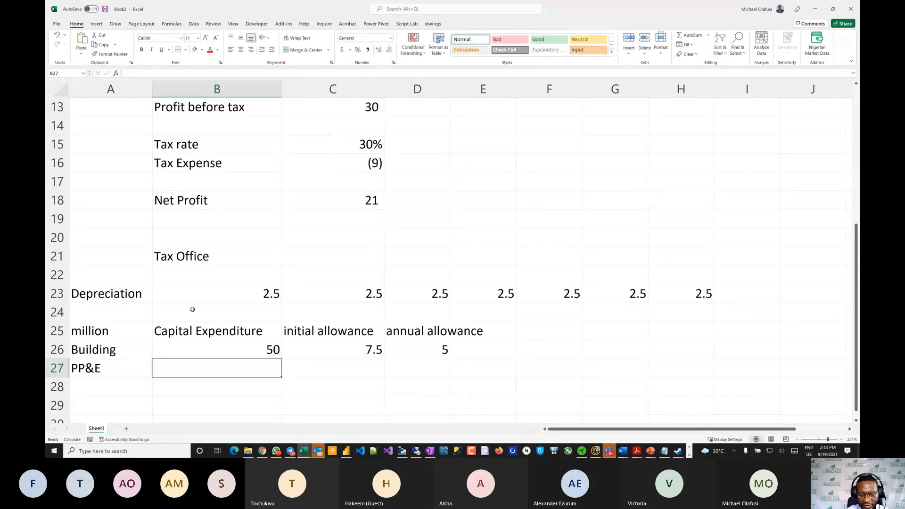
pyautogui.write('200')
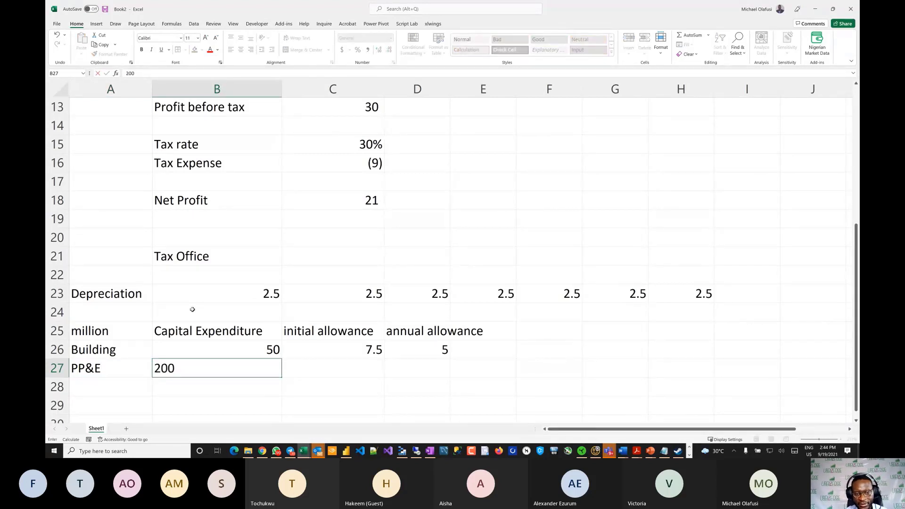
pyautogui.press('Tab')
# Calculate the PP&E initial allowance in C27 with the formula =50%*B27.
pyautogui.write('=')
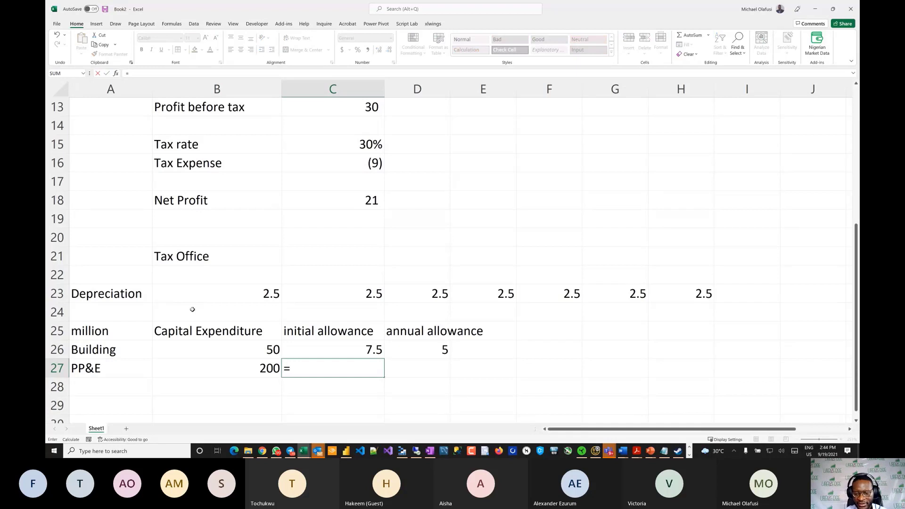
pyautogui.write('50%')
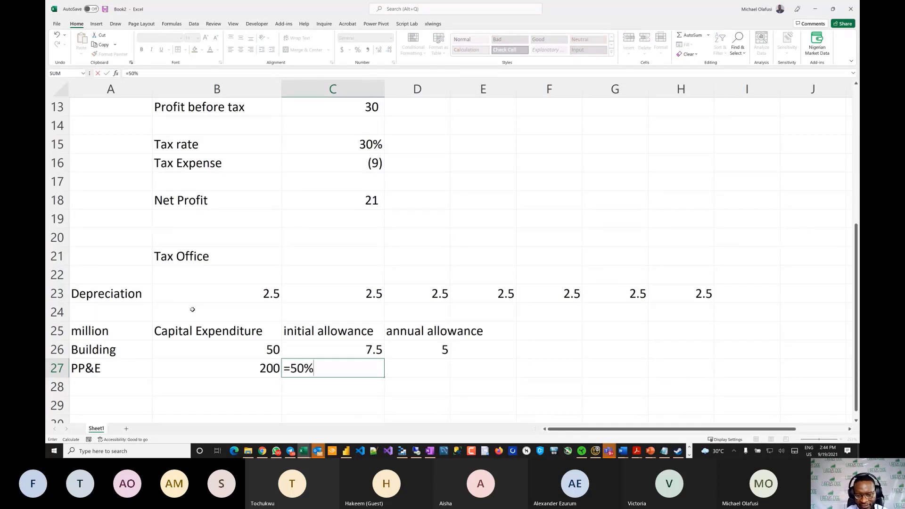
pyautogui.write('*')
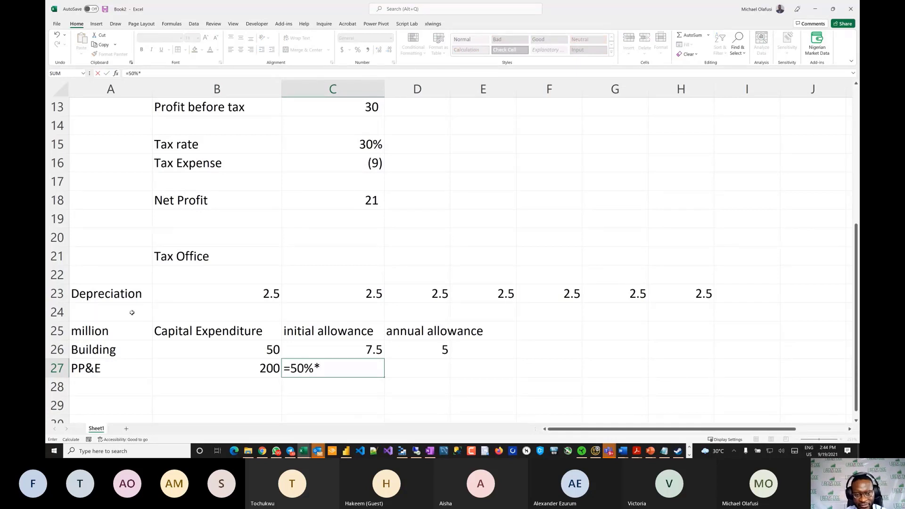
pyautogui.click(249, 367)
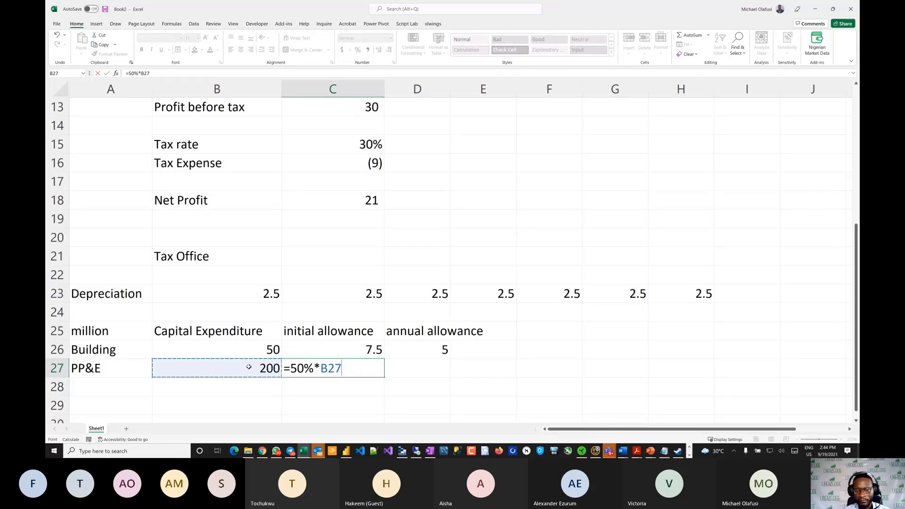
pyautogui.press('Return')
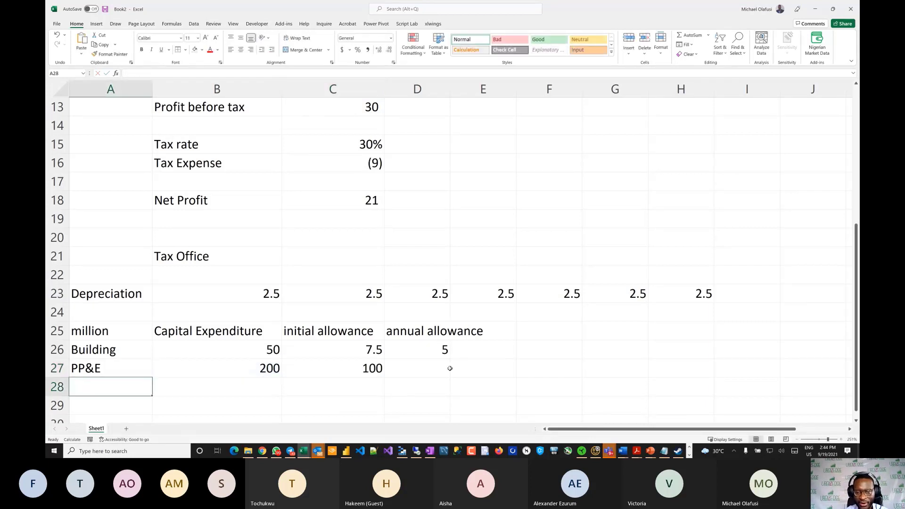
# Examine the annual allowance rate for plant expenditure and the straight-line write-off notes on the PwC page in the browser.
pyautogui.click(428, 368)
pyautogui.hotkey('alt', 'Tab')
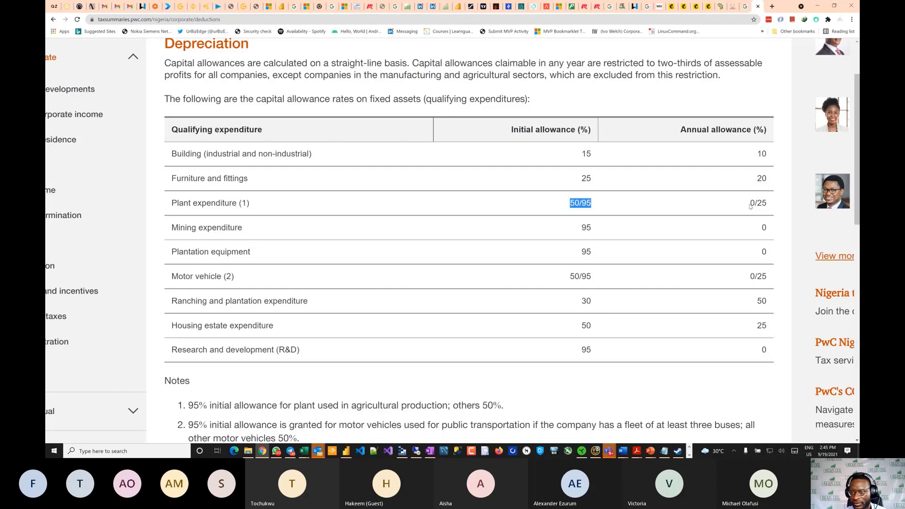
pyautogui.scroll(-3, 717, 205)
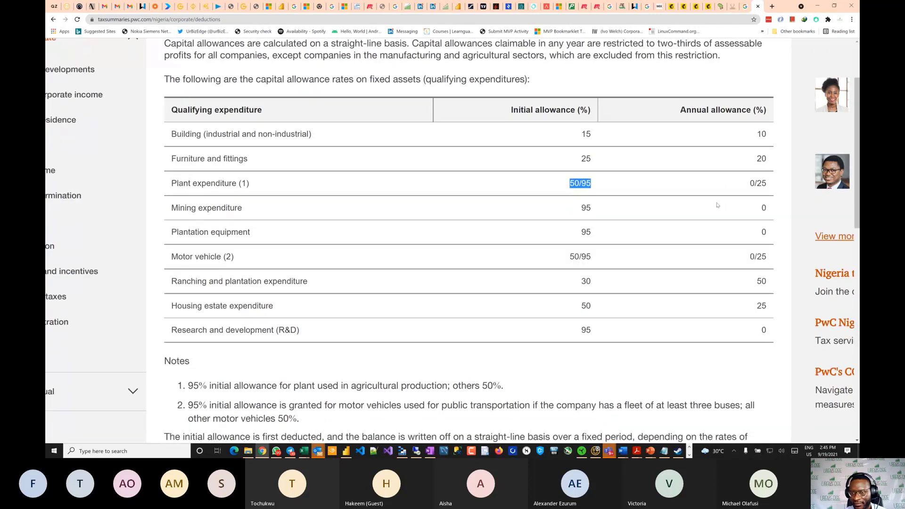
pyautogui.scroll(-2, 716, 205)
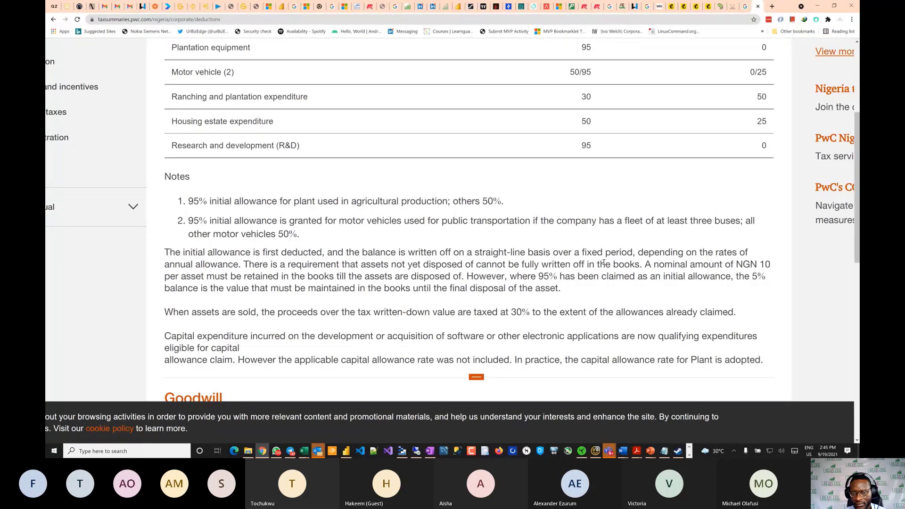
pyautogui.scroll(3, 604, 263)
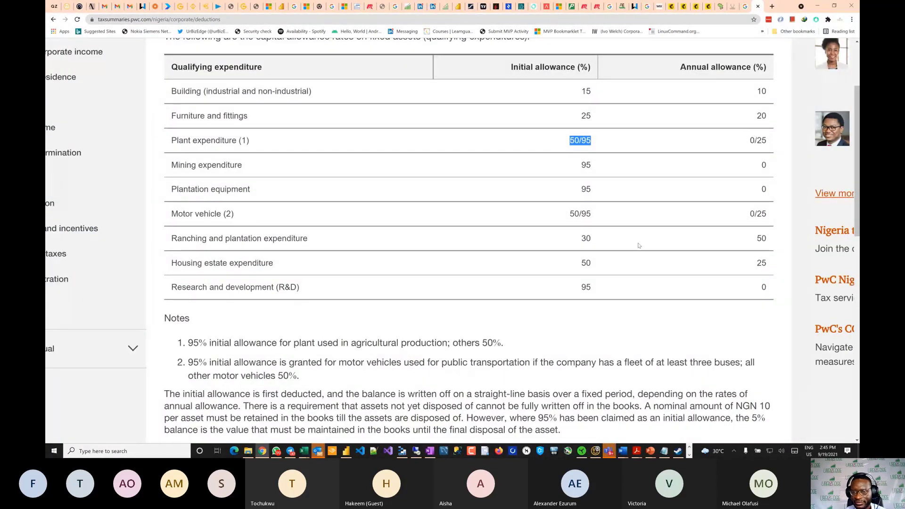
pyautogui.moveTo(755, 140); pyautogui.dragTo(745, 142)
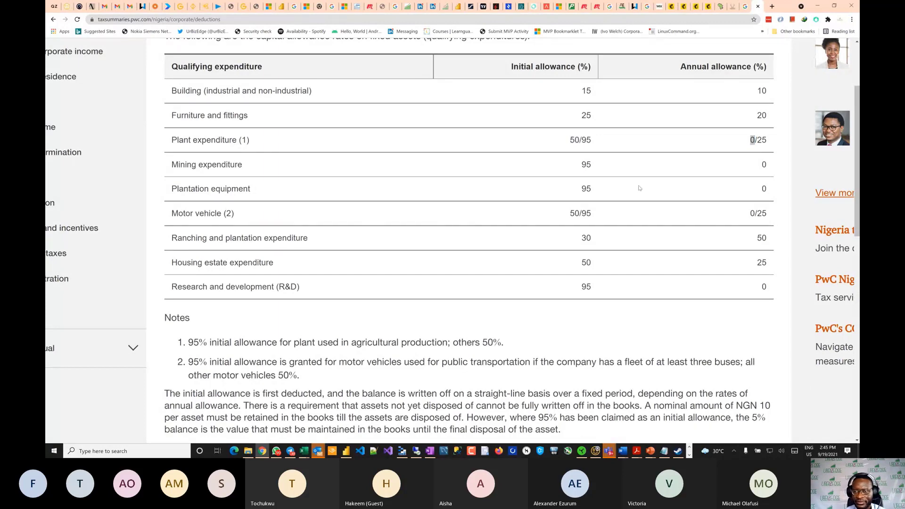
pyautogui.hotkey('alt', 'Tab')
pyautogui.hotkey('alt', 'Tab')
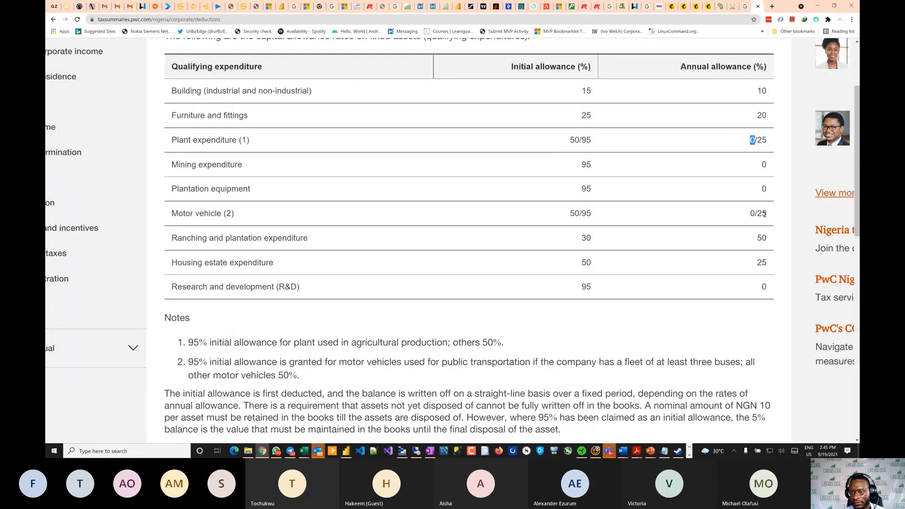
pyautogui.hotkey('alt', 'Tab')
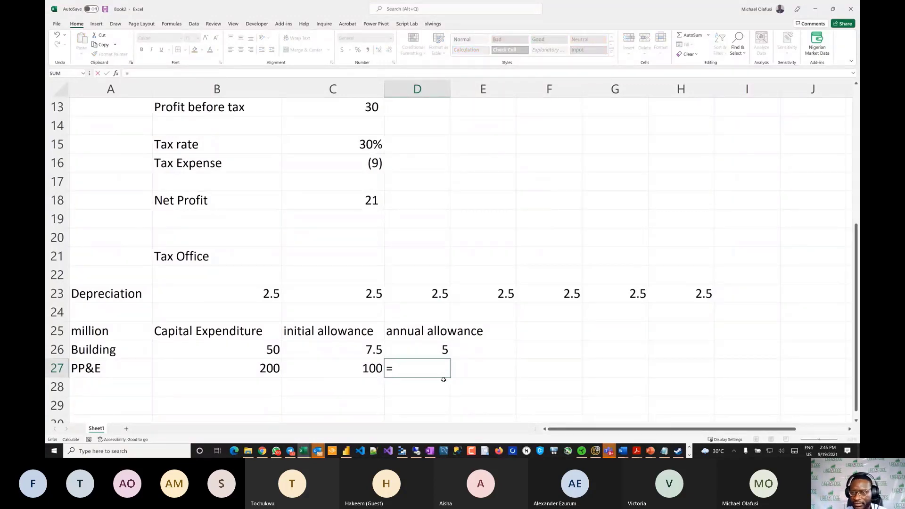
pyautogui.hotkey('alt', 'Tab')
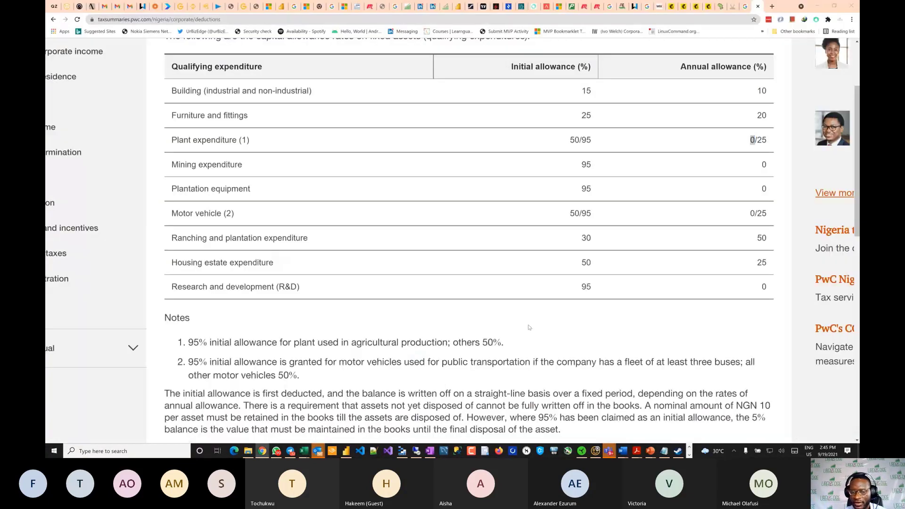
# Back in Excel, calculate the PP&E annual allowance in D27 with the formula =(B27-C27)*25%.
pyautogui.hotkey('alt', 'Tab')
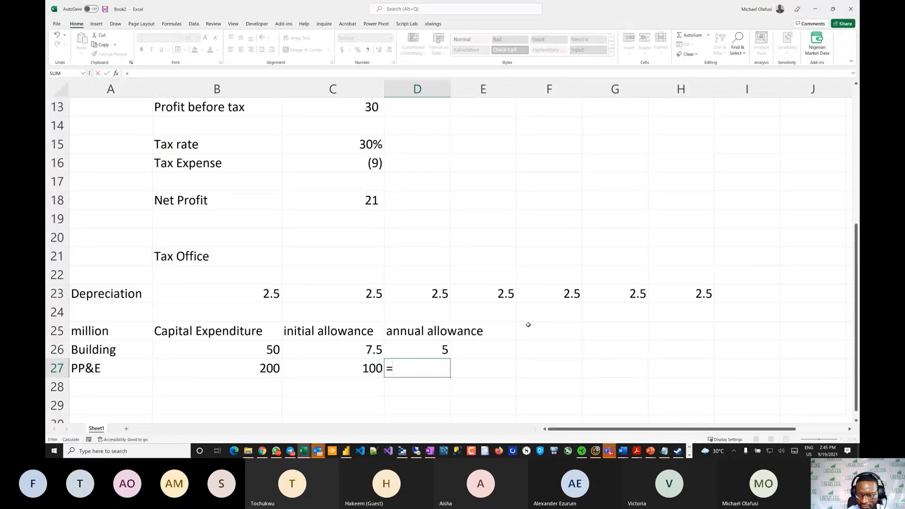
pyautogui.click(260, 371)
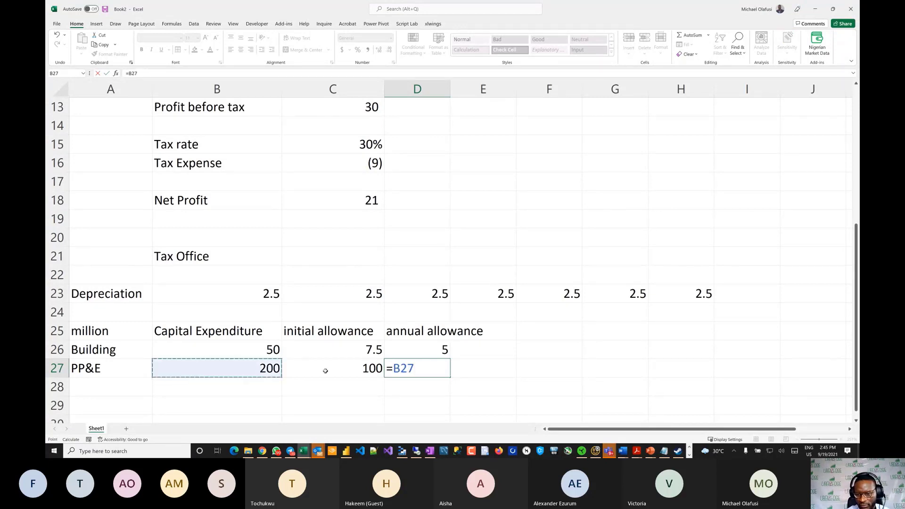
pyautogui.press('BackSpace')
pyautogui.press('BackSpace')
pyautogui.write('(')
pyautogui.click(259, 369)
pyautogui.write('-')
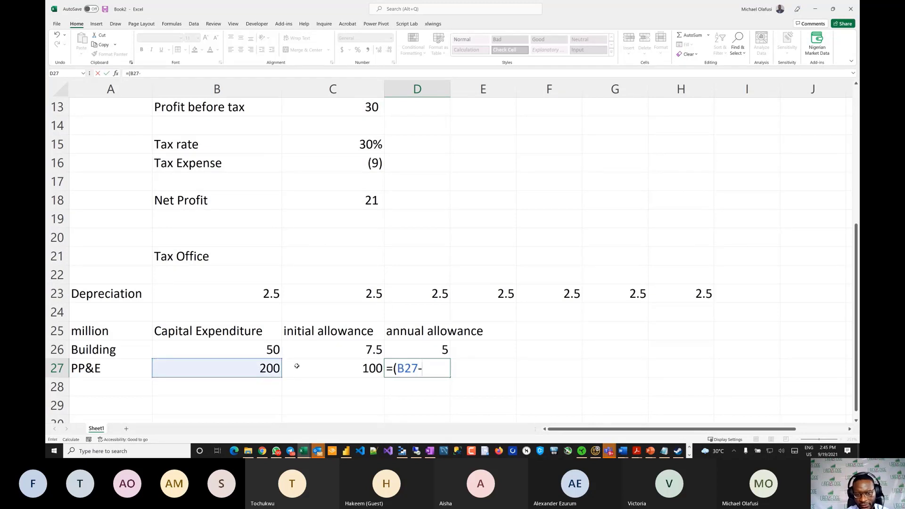
pyautogui.click(327, 372)
pyautogui.write(')*')
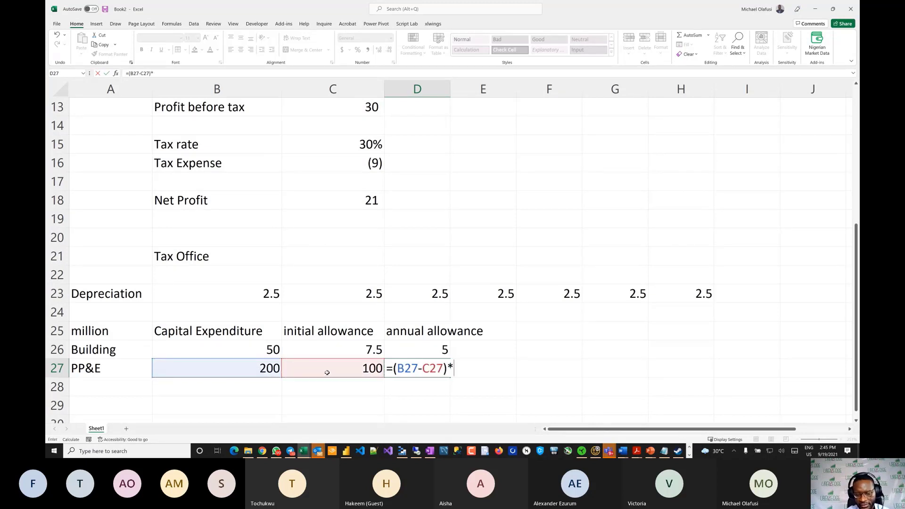
pyautogui.write('25%')
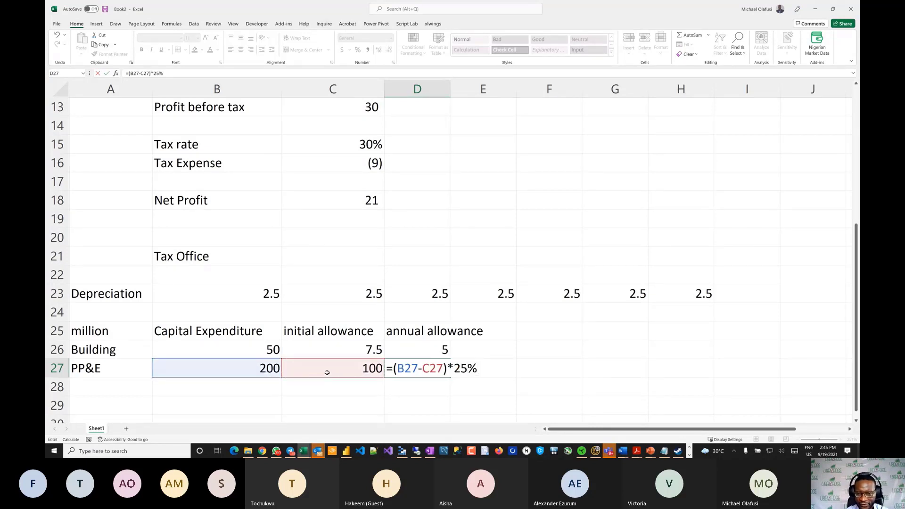
pyautogui.press('Return')
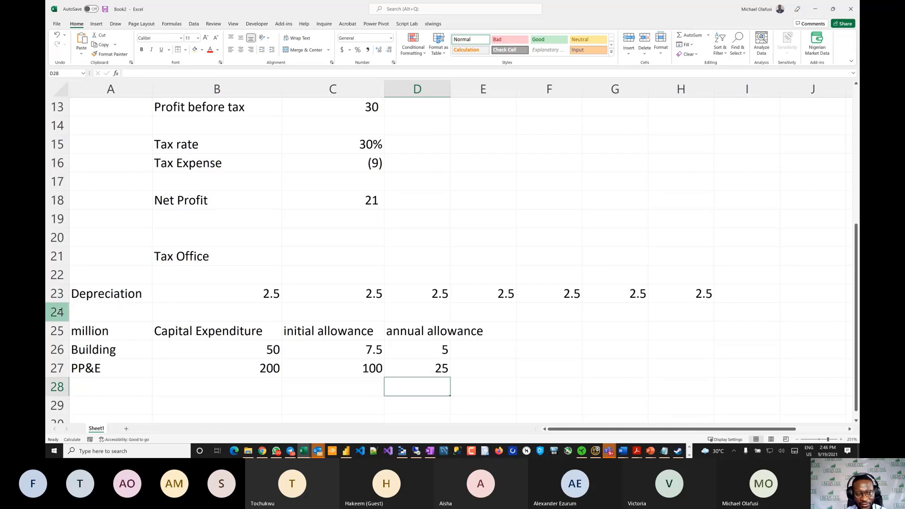
# Copy the Building and PP&E labels from A26:A27 into A23:A24, replacing the Depreciation label.
pyautogui.moveTo(89, 344); pyautogui.dragTo(92, 370)
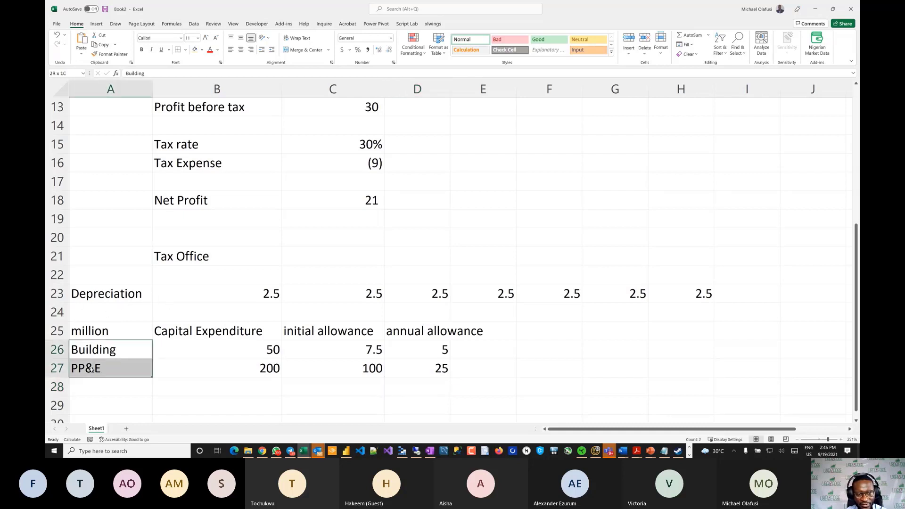
pyautogui.hotkey('ctrl', 'c')
pyautogui.click(100, 296)
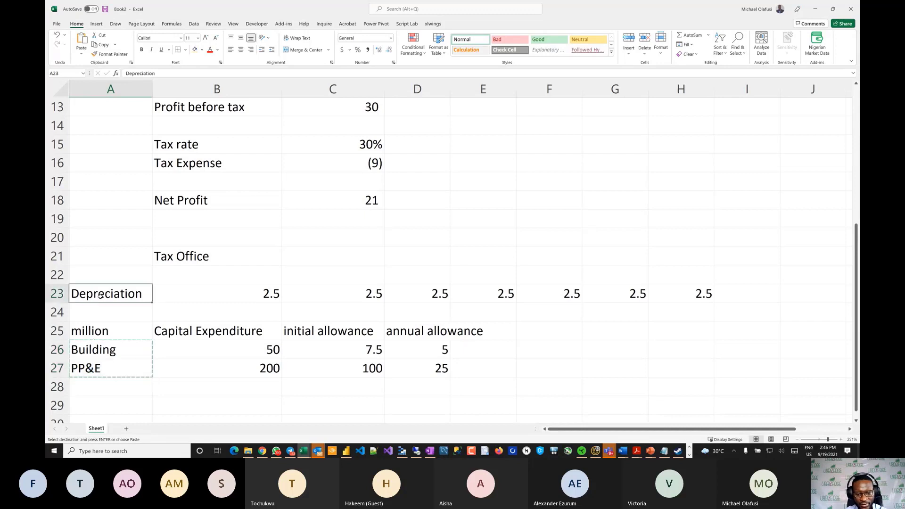
pyautogui.hotkey('ctrl', 'v')
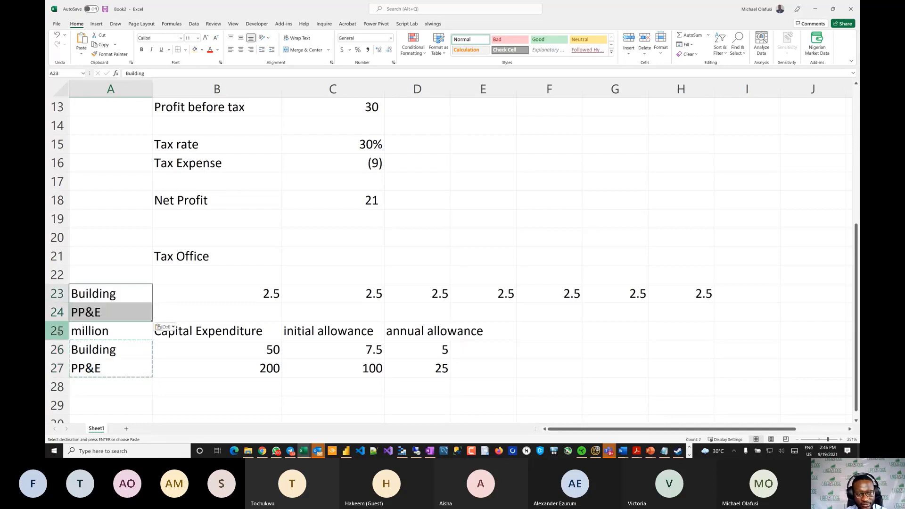
# Insert two blank rows above the capital expenditure table that starts in row 25.
pyautogui.moveTo(57, 332); pyautogui.dragTo(57, 350)
pyautogui.hotkey('ctrl', 'shift', '+')
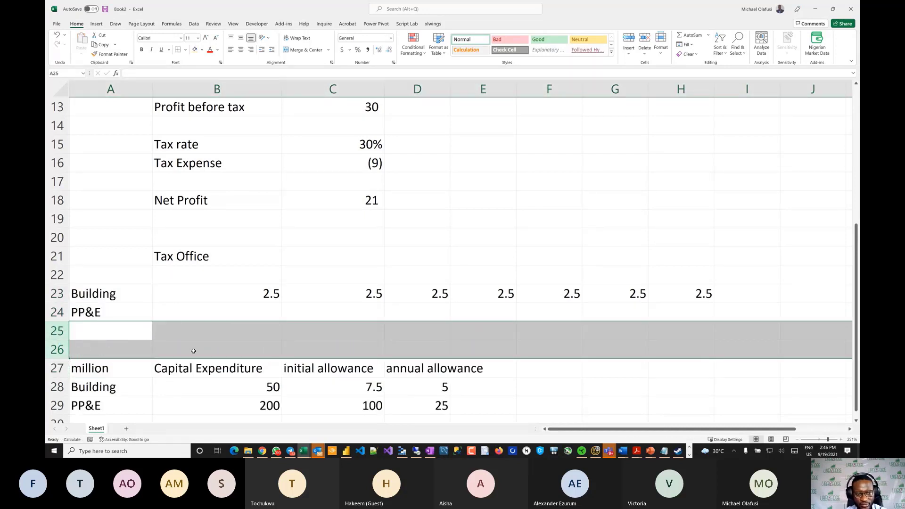
pyautogui.click(193, 351)
# Label cell A25 Depreciation, below the Building and PP&E rows.
pyautogui.click(106, 327)
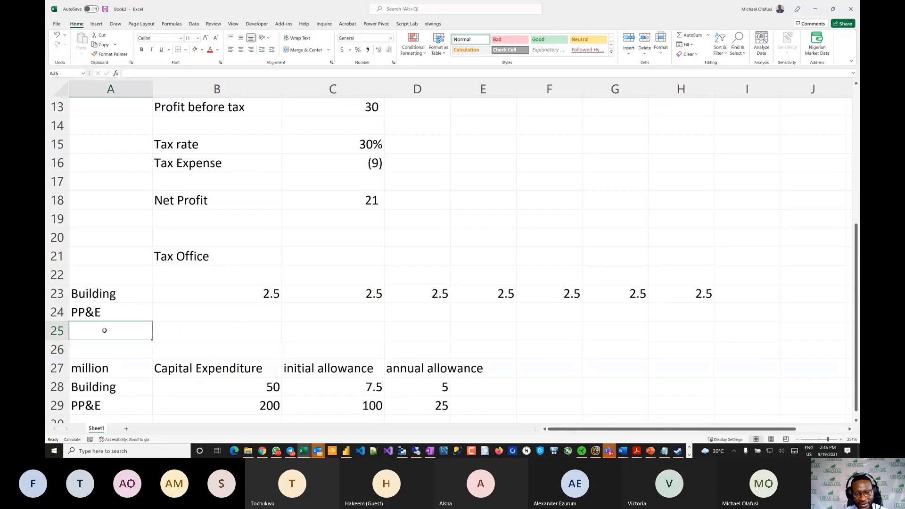
pyautogui.write('Depreciato')
pyautogui.press('BackSpace')
pyautogui.write('iom')
pyautogui.press('Tab')
pyautogui.click(105, 332)
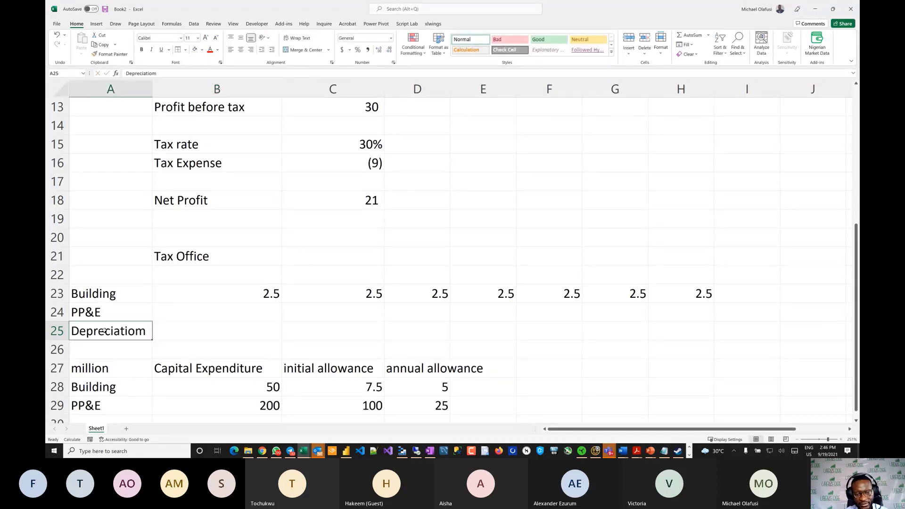
pyautogui.press('F2')
pyautogui.press('BackSpace')
pyautogui.write('n')
pyautogui.press('Tab')
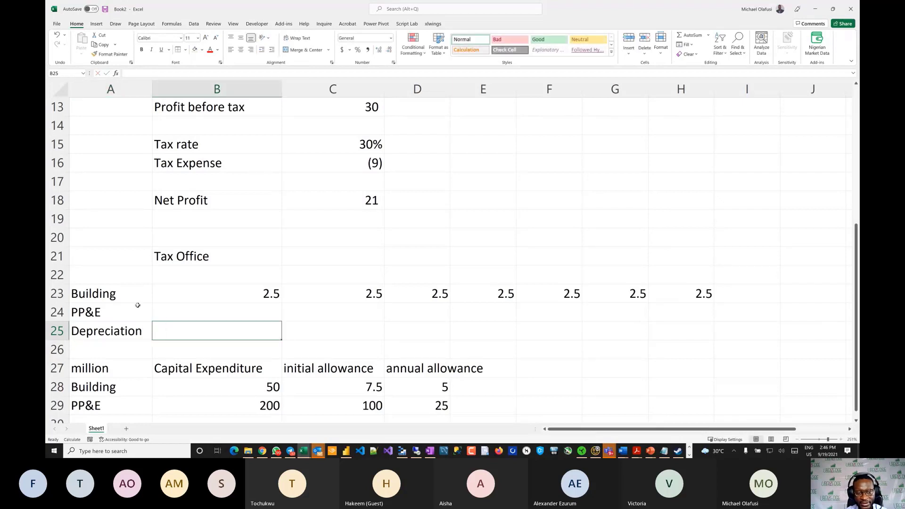
# Calculate PP&E depreciation in B24 with the formula =$B$29/10 and fill it across to H24.
pyautogui.click(197, 312)
pyautogui.write('=')
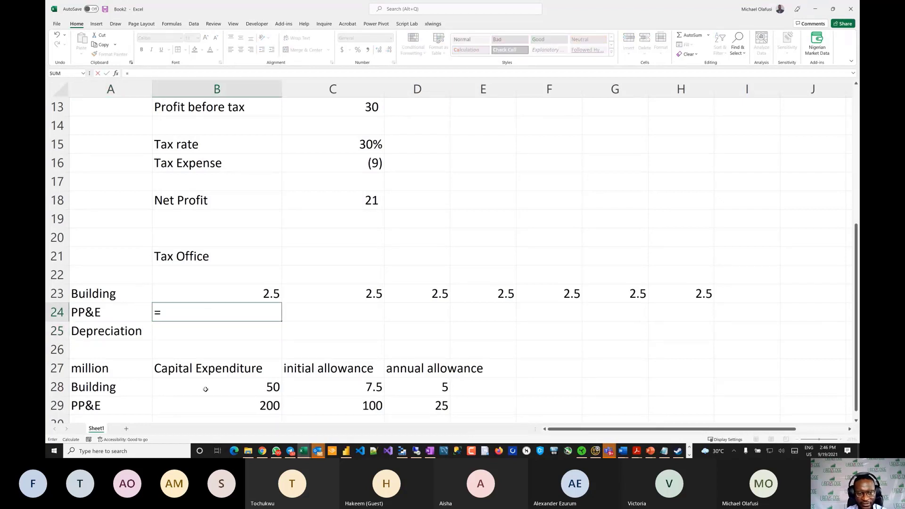
pyautogui.click(238, 406)
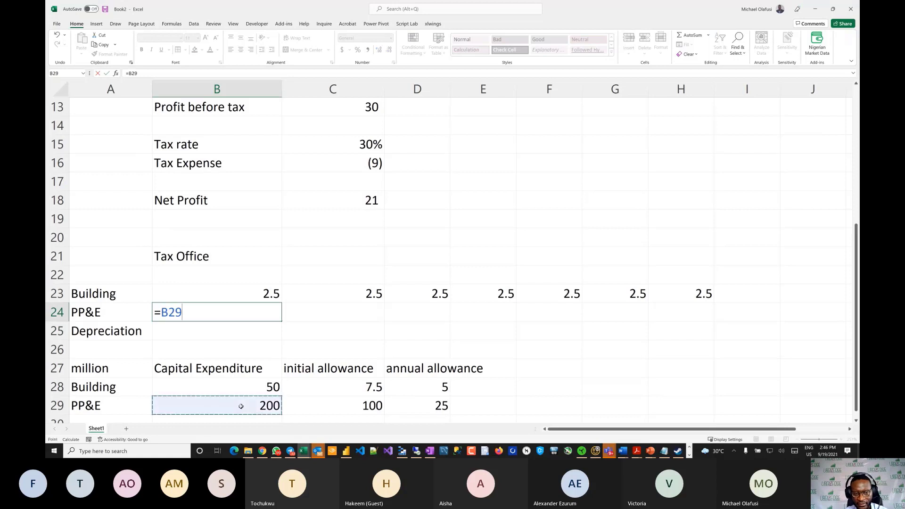
pyautogui.press('F4')
pyautogui.write('/10')
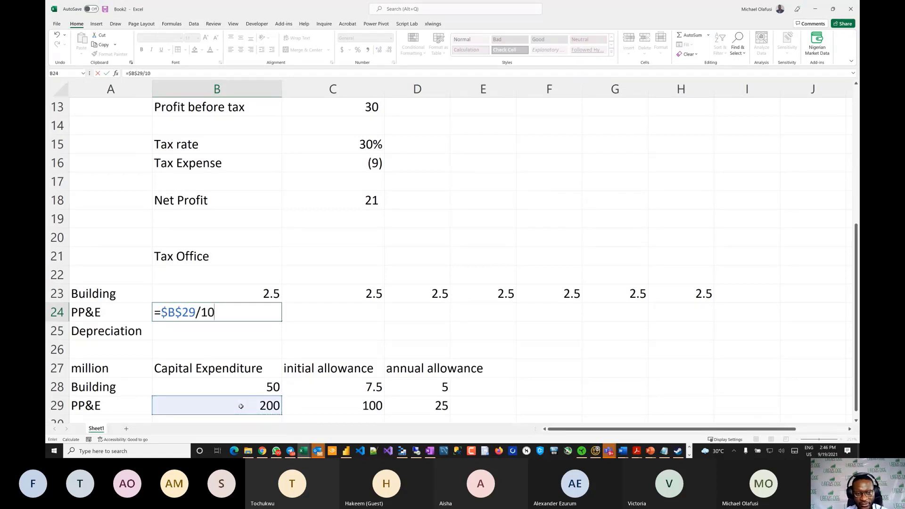
pyautogui.press('Return')
pyautogui.click(265, 314)
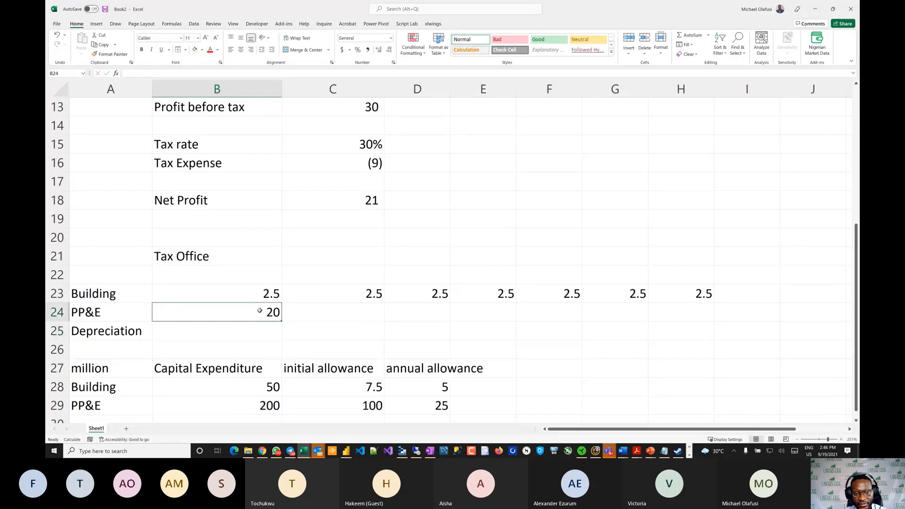
pyautogui.moveTo(282, 321); pyautogui.dragTo(727, 303)
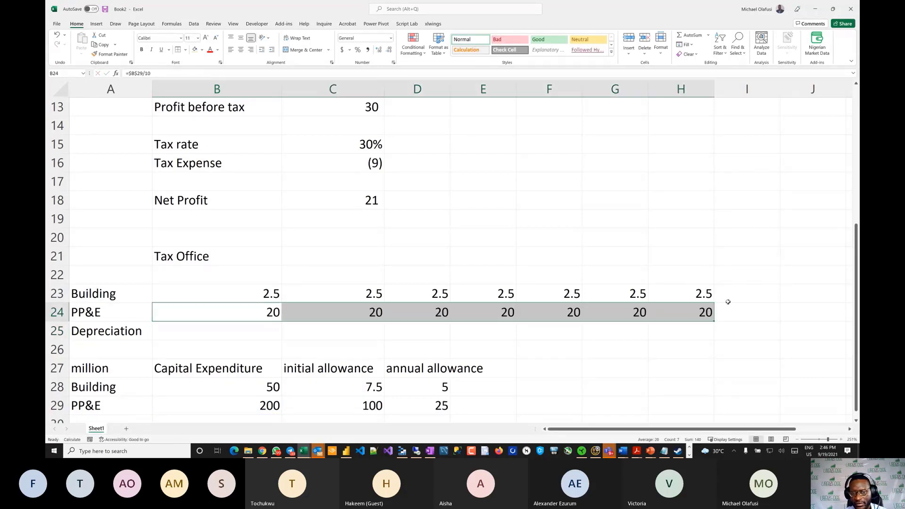
# Total the Building and PP&E rows in B25 with =SUM(B23:B24) and fill the Depreciation row across to H25.
pyautogui.click(239, 333)
pyautogui.write('=sum')
pyautogui.press('Tab')
pyautogui.moveTo(239, 302)
pyautogui.mouseDown()
pyautogui.moveTo(234, 294)
pyautogui.moveTo(238, 305)
pyautogui.mouseUp()
pyautogui.press('Return')
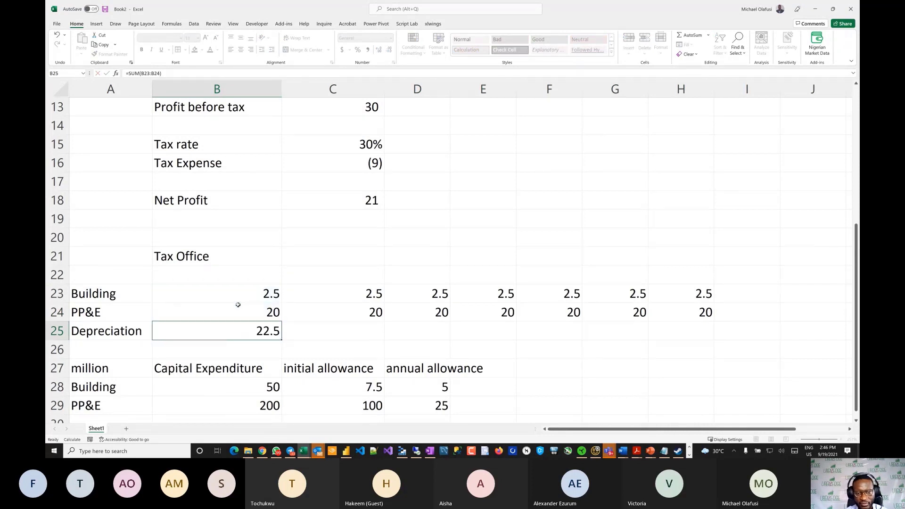
pyautogui.click(257, 329)
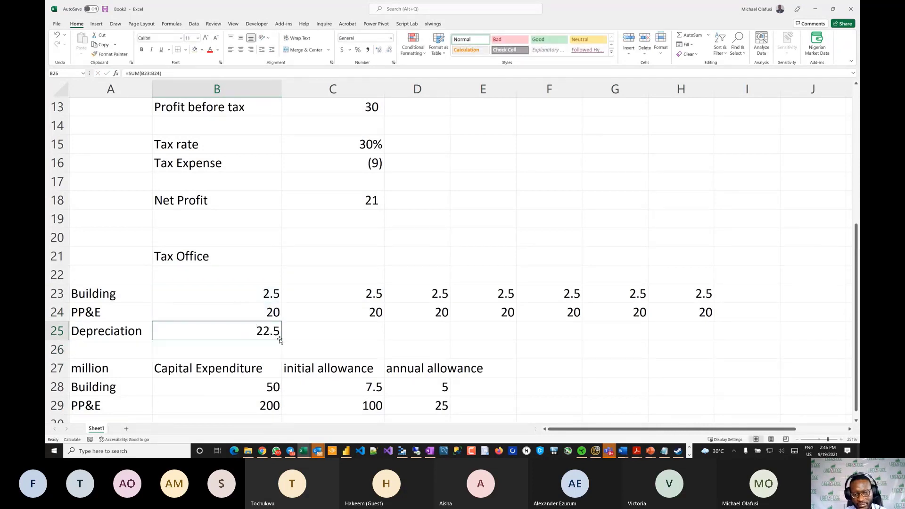
pyautogui.moveTo(281, 340); pyautogui.dragTo(711, 331)
# Move the depreciation figures in B23:H25 one column over so they occupy C23:I25.
pyautogui.scroll(-1, 464, 326)
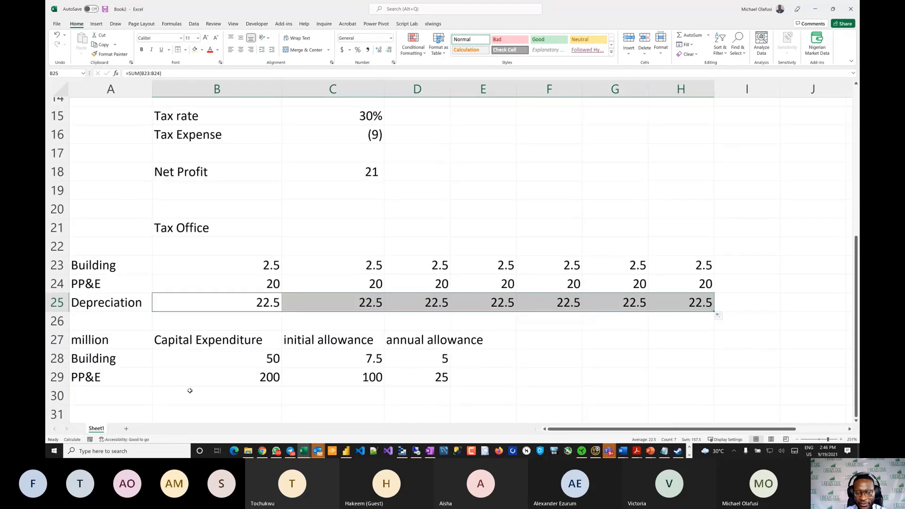
pyautogui.click(321, 392)
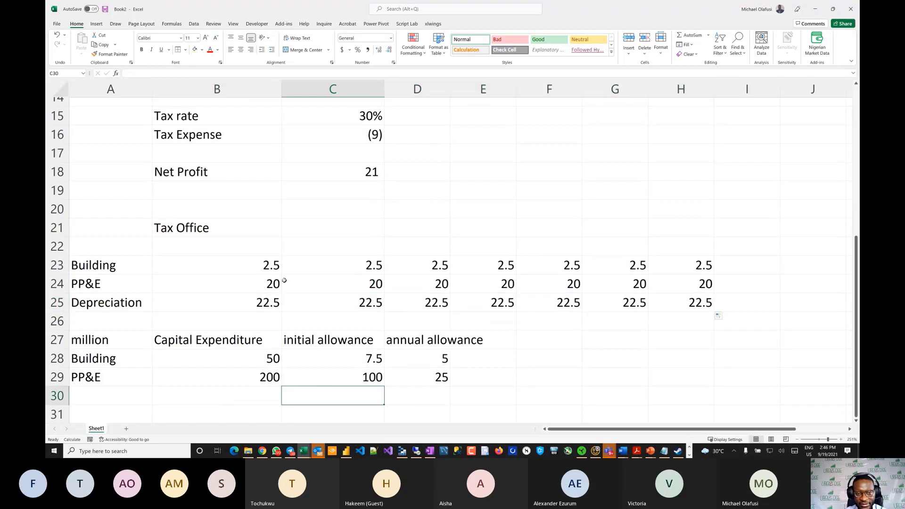
pyautogui.moveTo(223, 261); pyautogui.dragTo(730, 307)
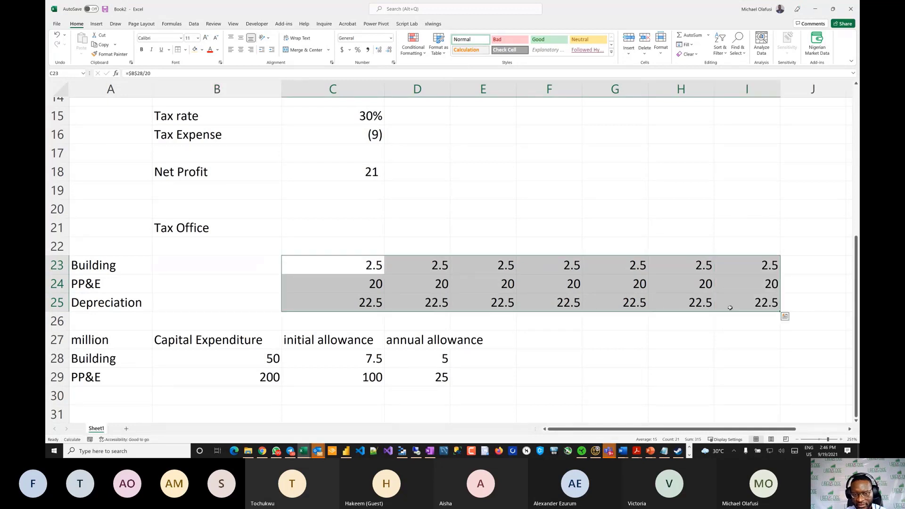
# Add year headings 2019 to 2025 in C22:I22 above the depreciation figures.
pyautogui.click(355, 245)
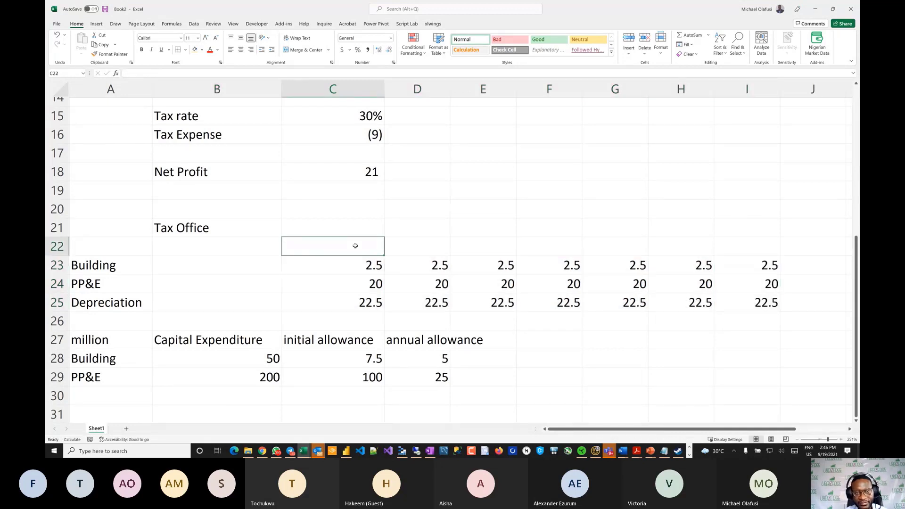
pyautogui.scroll(5, 355, 246)
pyautogui.scroll(-5, 355, 246)
pyautogui.write('2019')
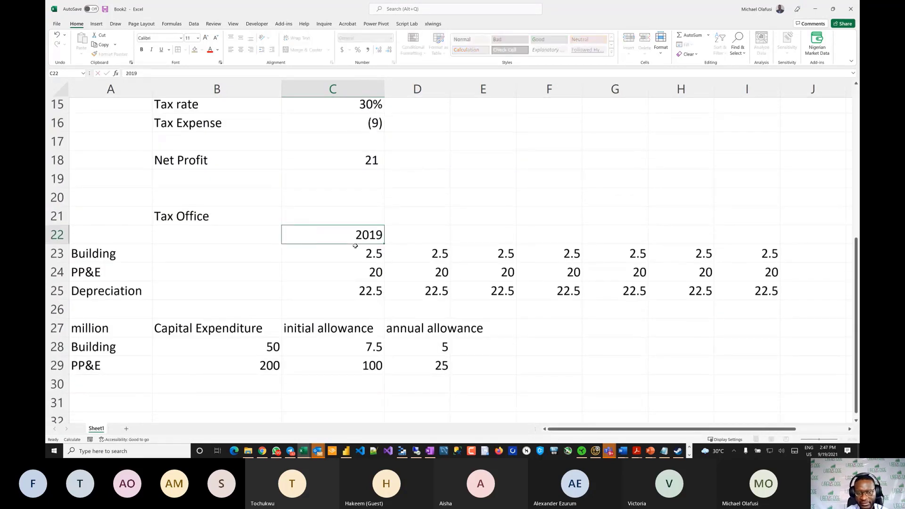
pyautogui.press('Tab')
pyautogui.write('2020')
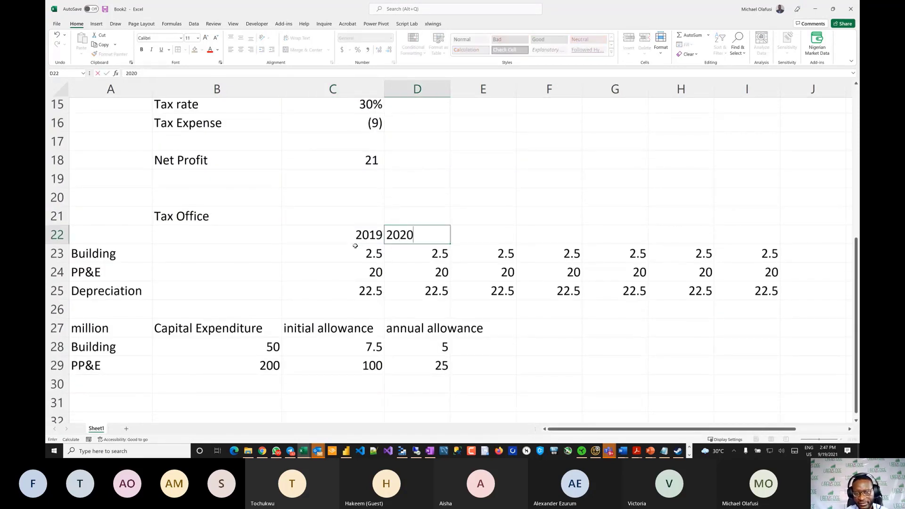
pyautogui.press('Tab')
pyautogui.moveTo(353, 235); pyautogui.dragTo(778, 246)
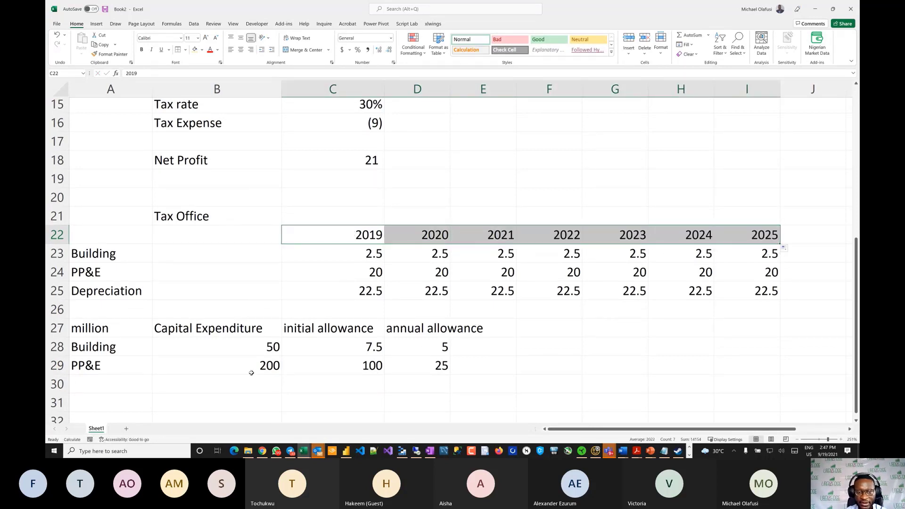
# Total the initial allowance in C30 with =SUM(C28:C29) and extend the total to the annual allowance in D30.
pyautogui.click(331, 383)
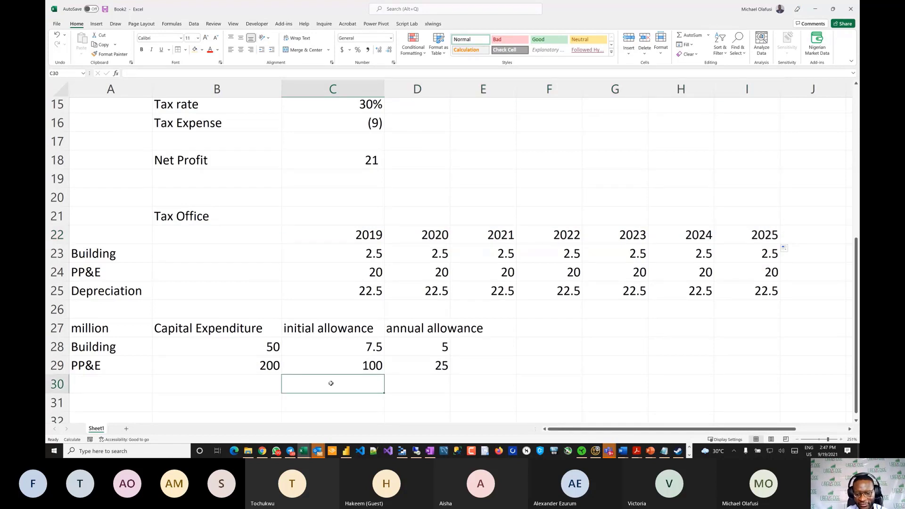
pyautogui.write('=sum')
pyautogui.press('Tab')
pyautogui.moveTo(315, 347); pyautogui.dragTo(317, 360)
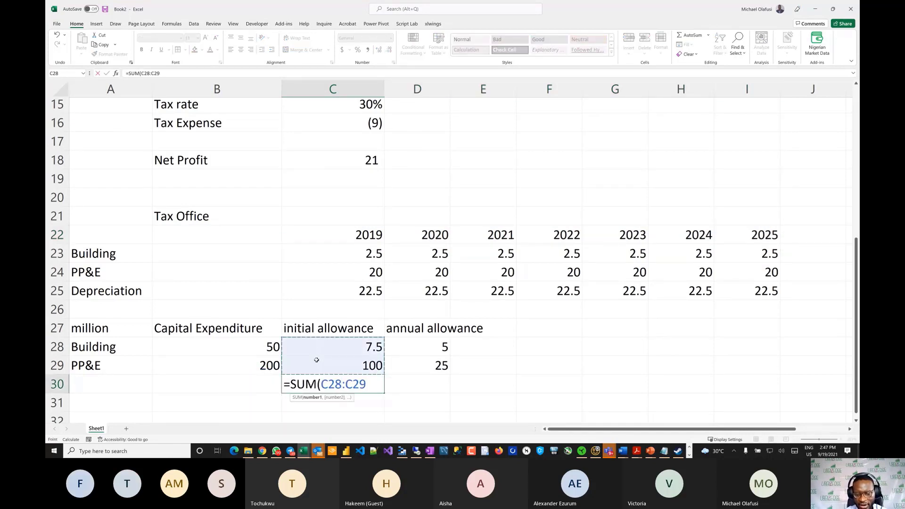
pyautogui.write(')')
pyautogui.press('Return')
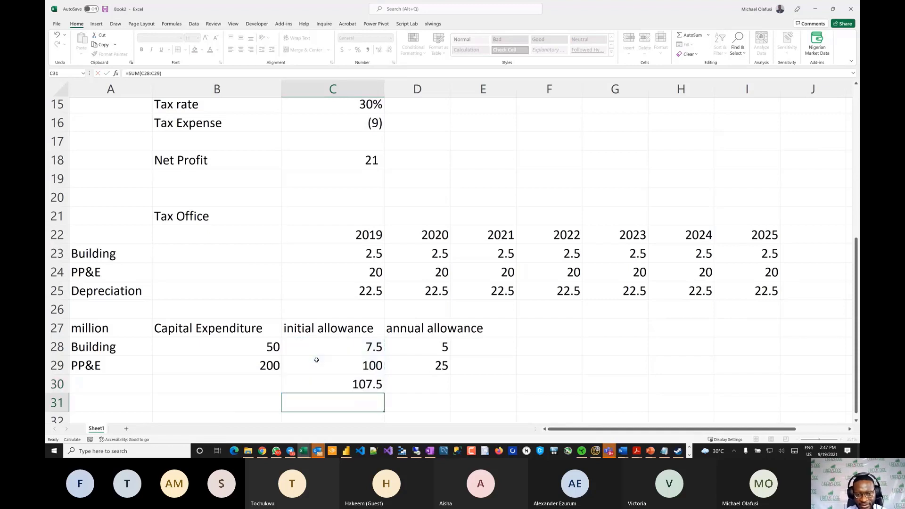
pyautogui.click(374, 378)
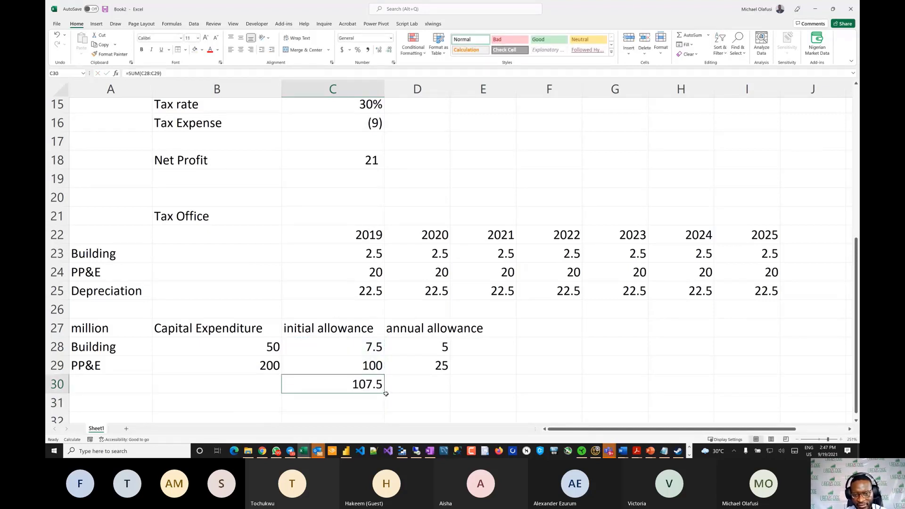
pyautogui.moveTo(384, 393); pyautogui.dragTo(430, 389)
pyautogui.click(332, 313)
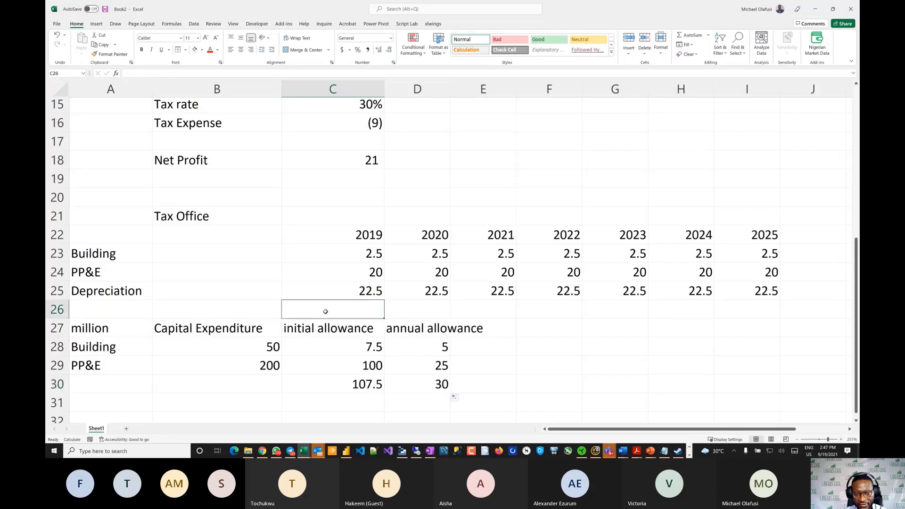
pyautogui.write('2019')
pyautogui.press('Tab')
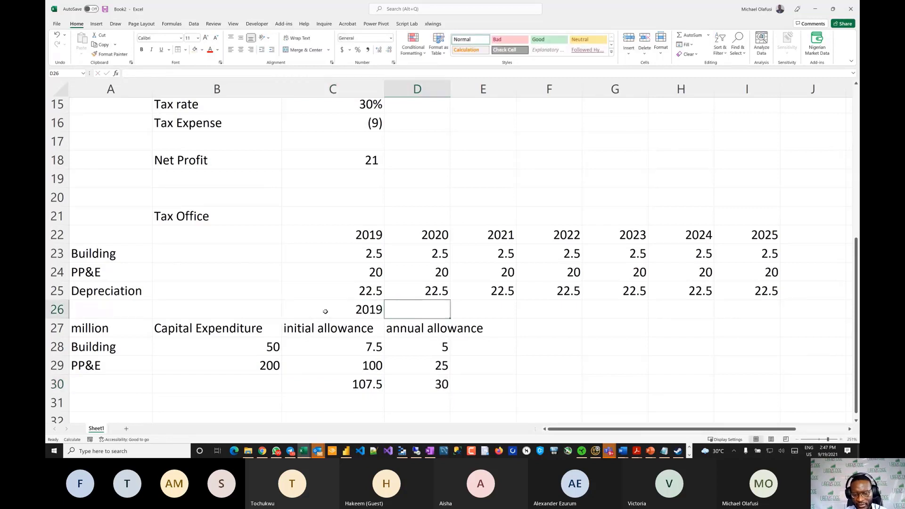
pyautogui.write('2020')
pyautogui.press('Tab')
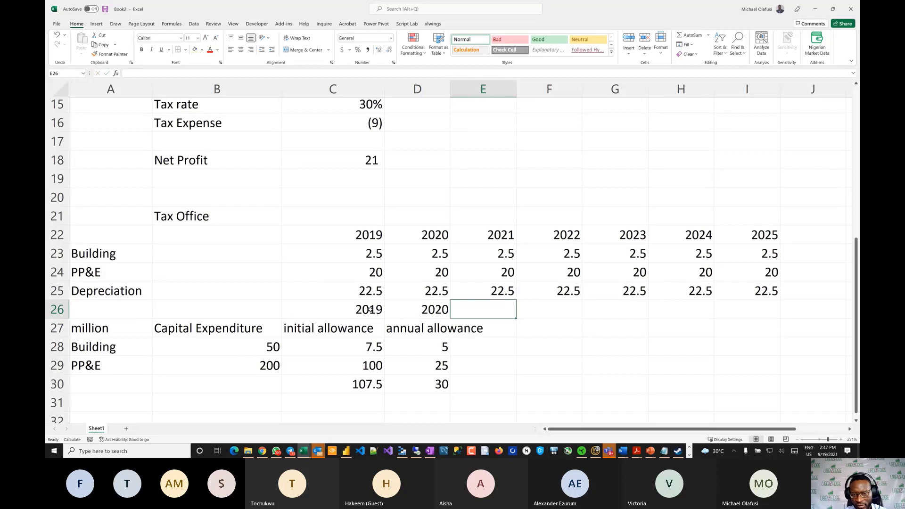
pyautogui.moveTo(371, 310); pyautogui.dragTo(434, 314)
pyautogui.press('Delete')
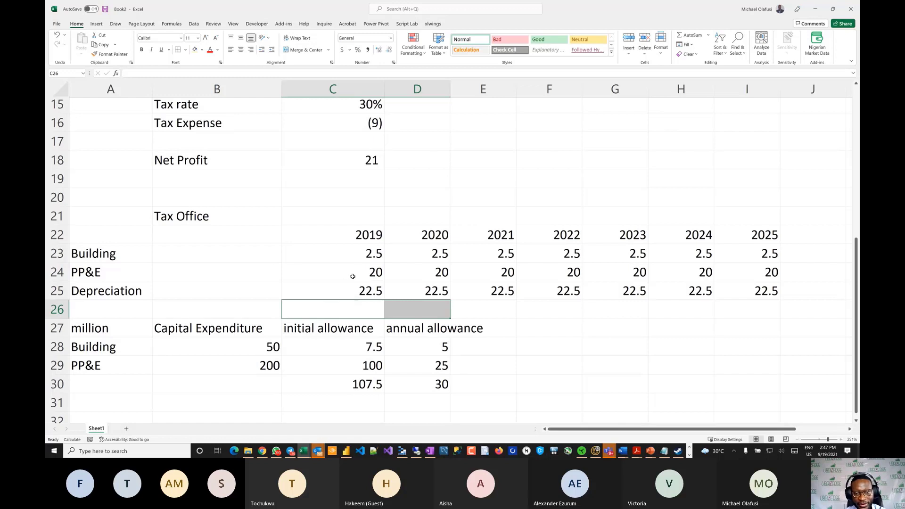
# Make the yearly Depreciation totals in C25:I25 bold.
pyautogui.scroll(3, 352, 276)
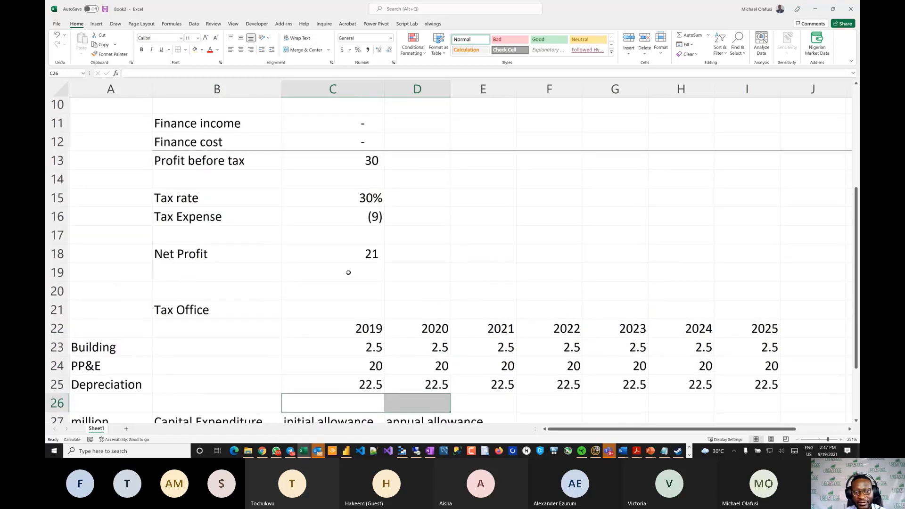
pyautogui.scroll(1, 196, 218)
pyautogui.scroll(-3, 293, 303)
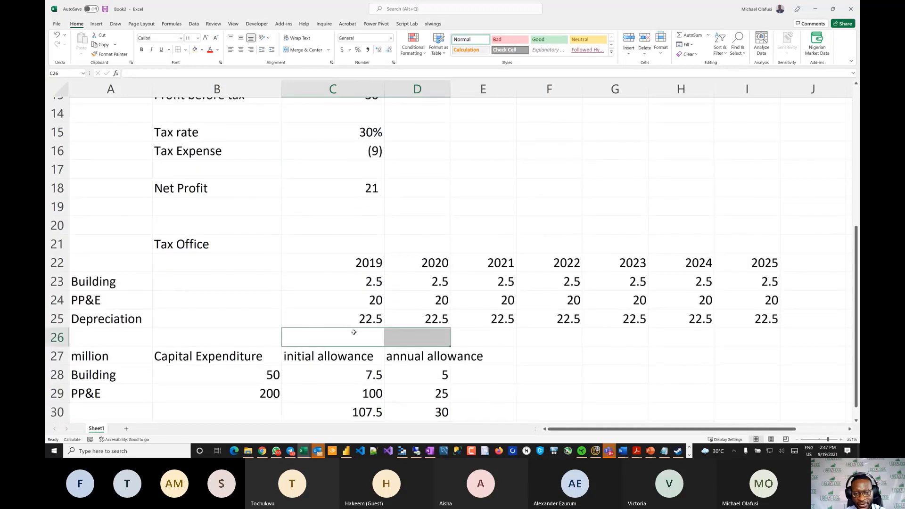
pyautogui.moveTo(293, 313); pyautogui.dragTo(719, 315)
pyautogui.hotkey('ctrl', 'b')
# Insert two blank rows between Op profit and Finance income, and label cell B11 D&A.
pyautogui.scroll(8, 491, 239)
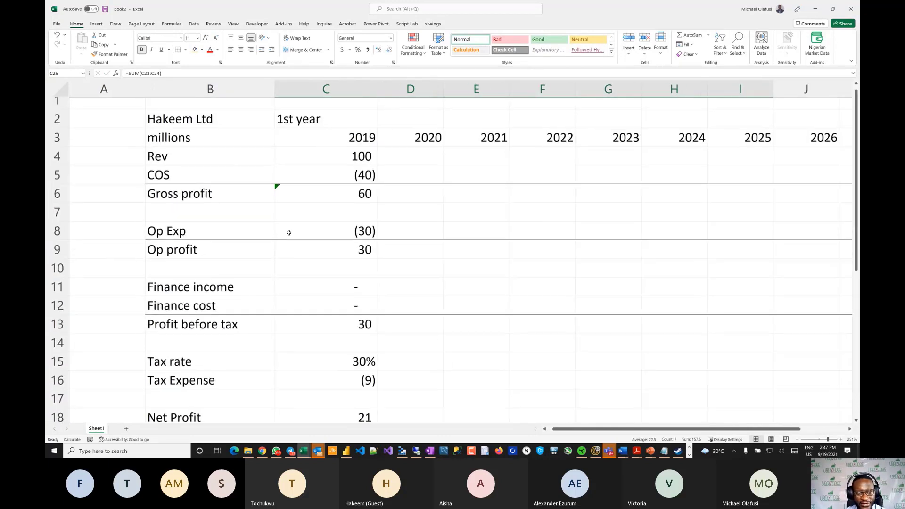
pyautogui.scroll(-1, 289, 232)
pyautogui.moveTo(60, 255); pyautogui.dragTo(61, 273)
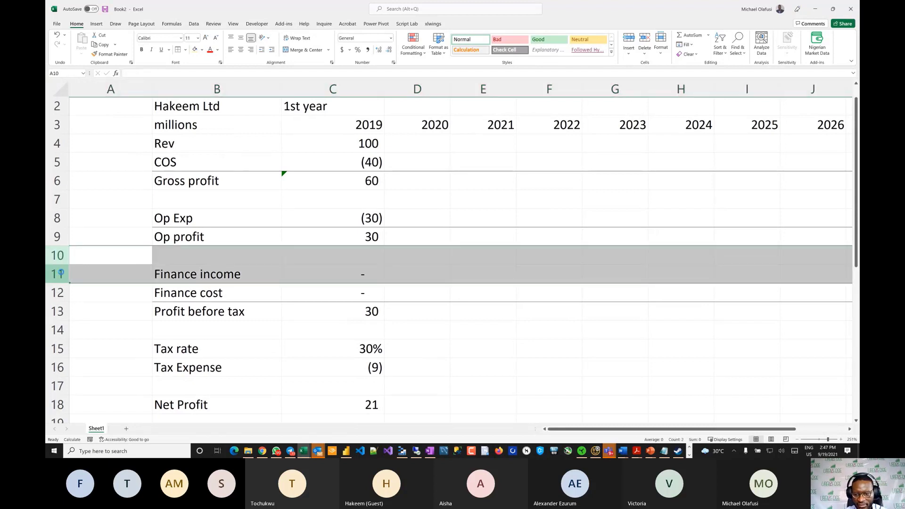
pyautogui.hotkey('ctrl', 'shift', '+')
pyautogui.click(183, 262)
pyautogui.click(189, 272)
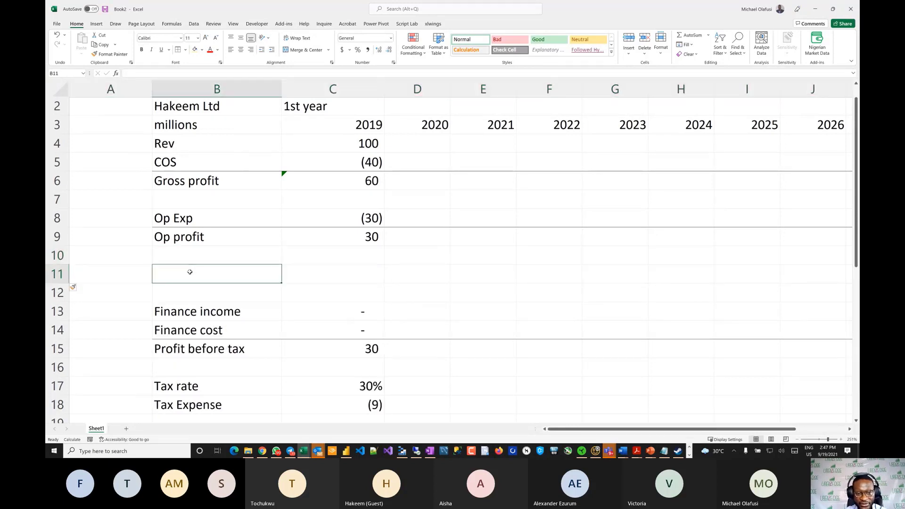
pyautogui.write('D&A')
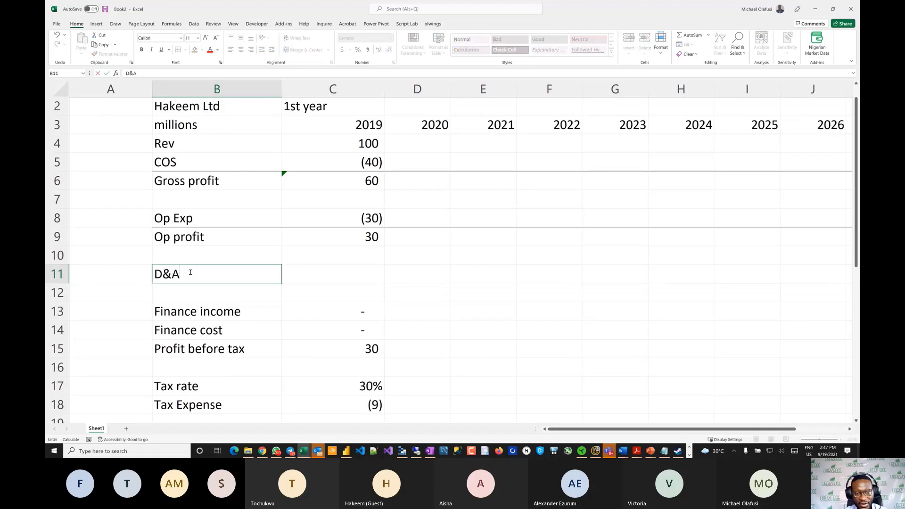
pyautogui.press('Tab')
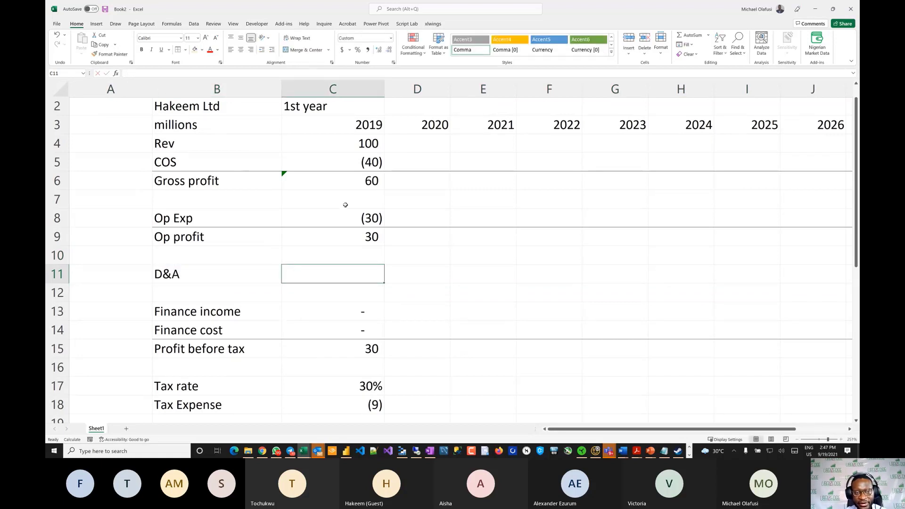
# Enter -10 as the 2019 D&A amount in C11.
pyautogui.scroll(1, 345, 205)
pyautogui.click(370, 186)
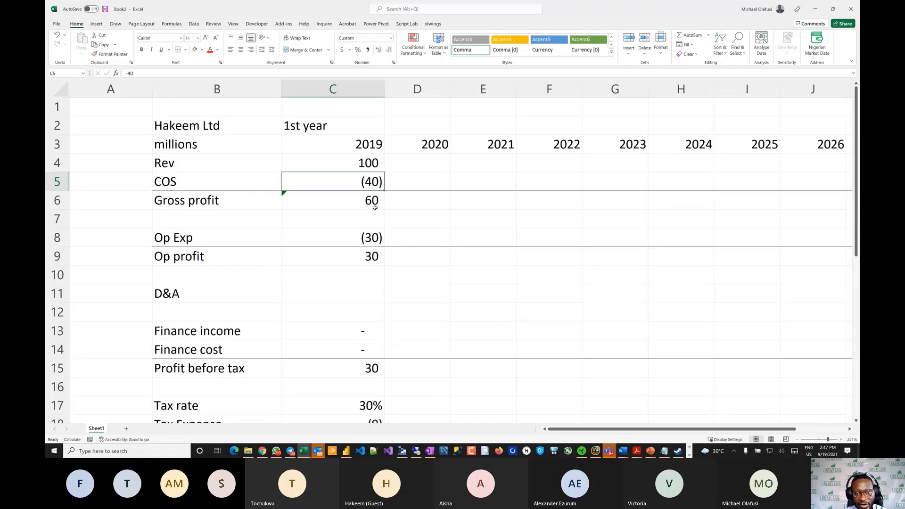
pyautogui.scroll(-4, 375, 208)
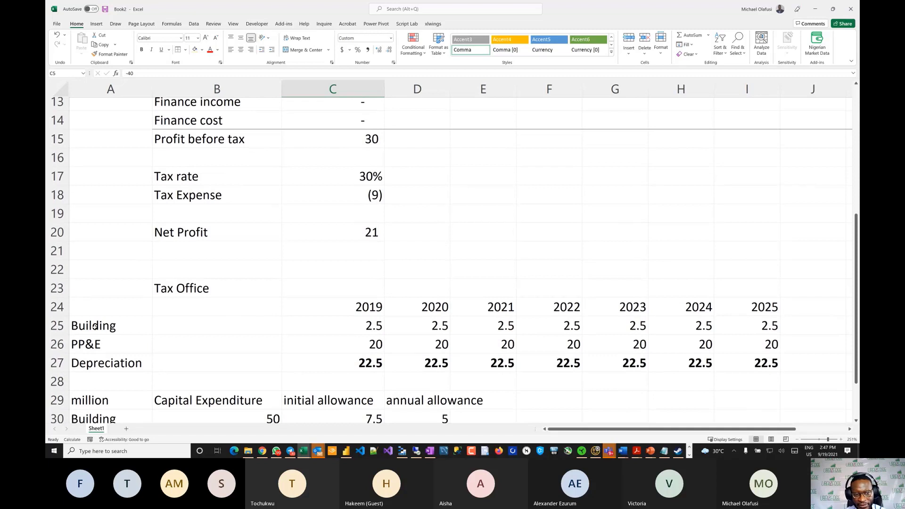
pyautogui.click(59, 344)
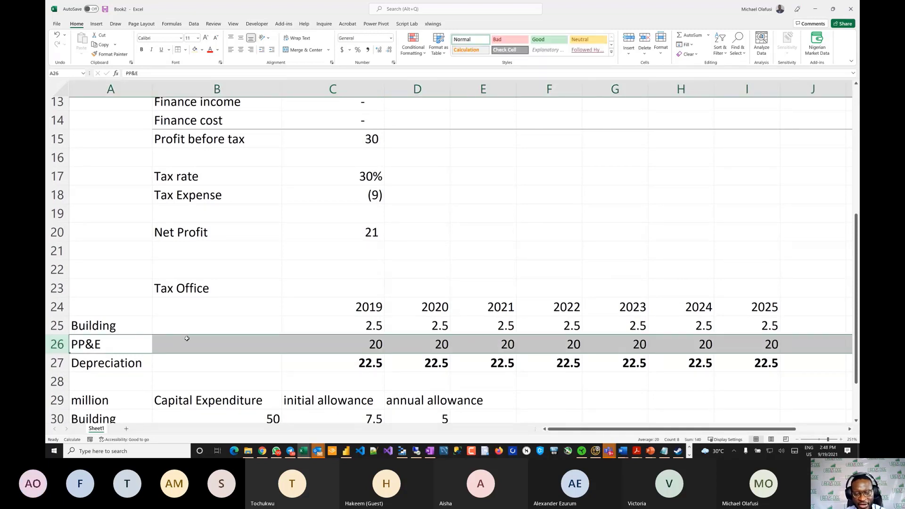
pyautogui.scroll(4, 326, 336)
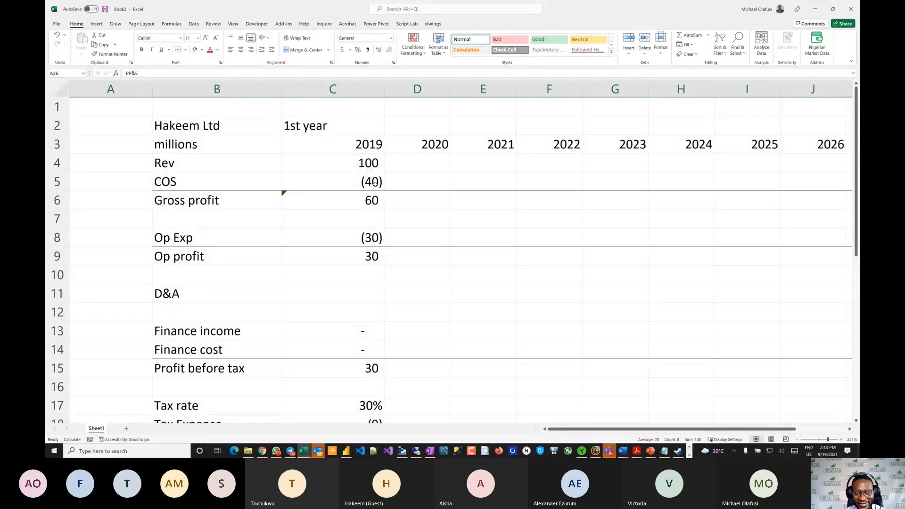
pyautogui.click(358, 294)
pyautogui.write('-10')
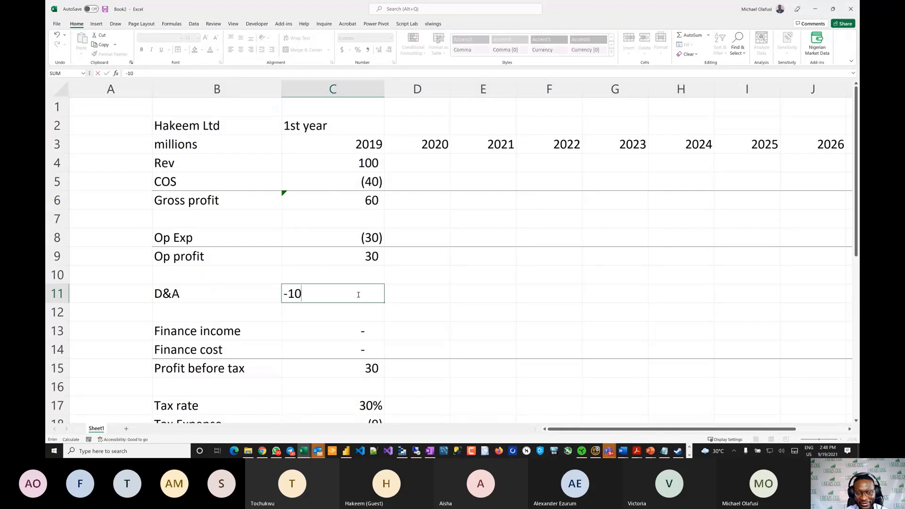
pyautogui.press('Return')
# Set the 2019 COS in C5 to -30.
pyautogui.doubleClick(368, 181)
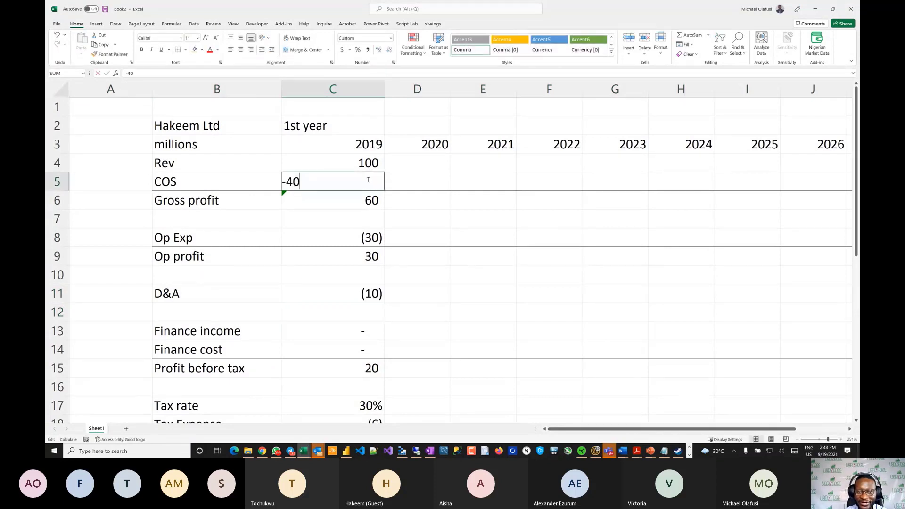
pyautogui.press('BackSpace')
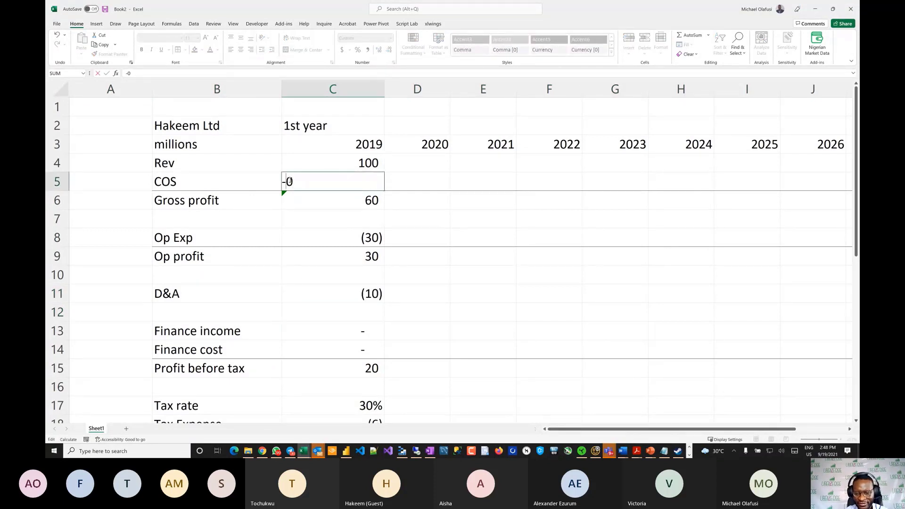
pyautogui.write('3')
pyautogui.press('Return')
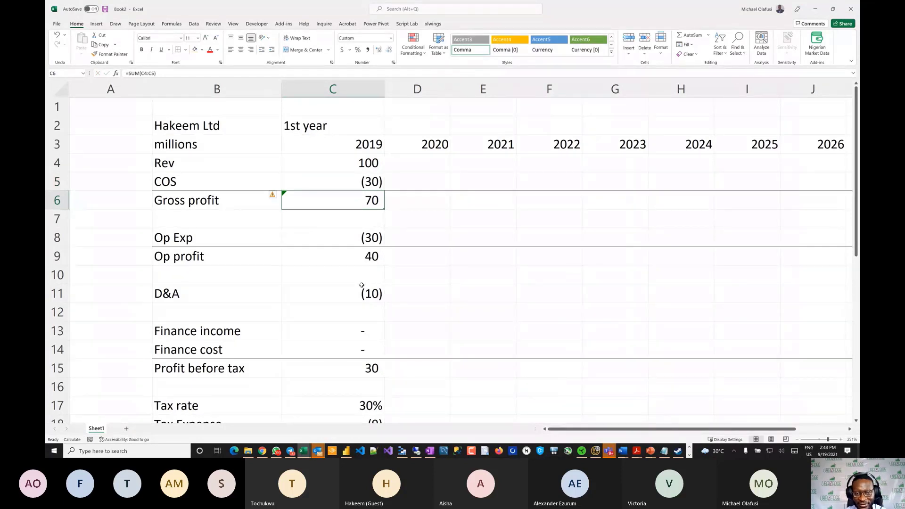
pyautogui.doubleClick(363, 183)
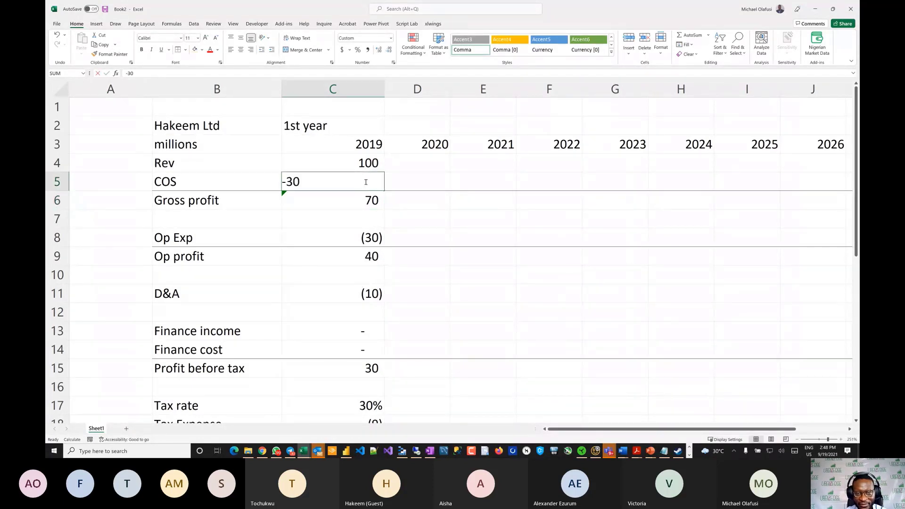
pyautogui.press('Escape')
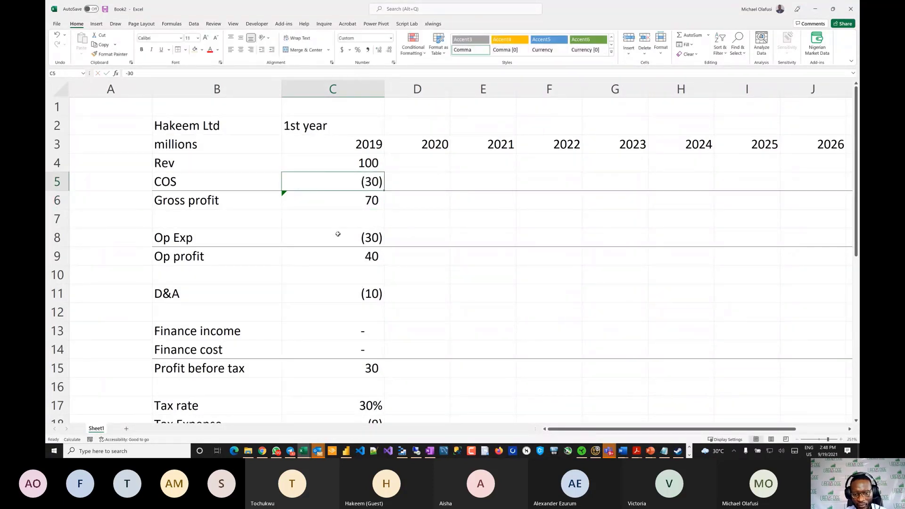
pyautogui.scroll(-4, 332, 329)
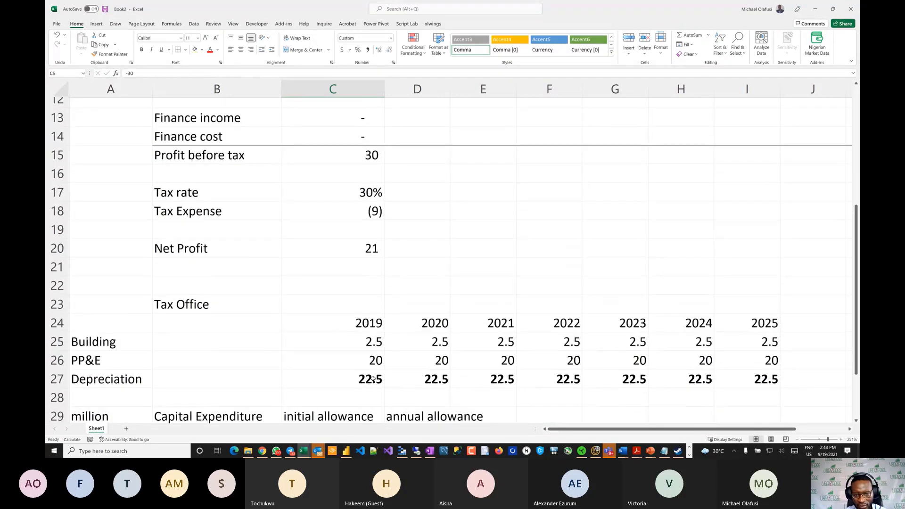
pyautogui.scroll(4, 373, 378)
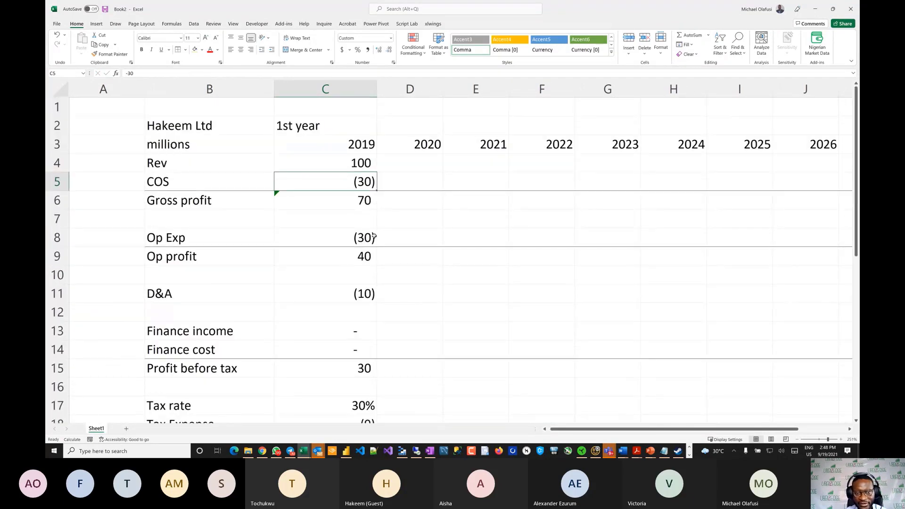
pyautogui.doubleClick(364, 237)
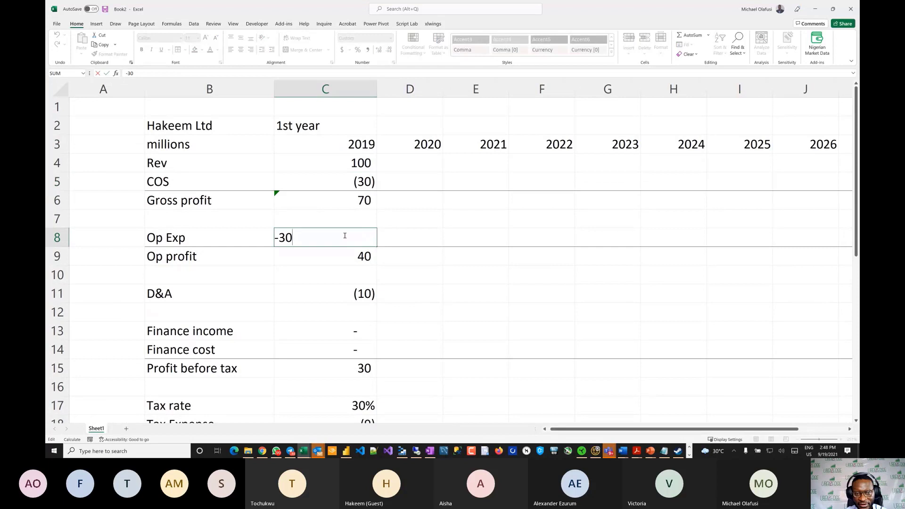
pyautogui.hotkey('ctrl', 'Return')
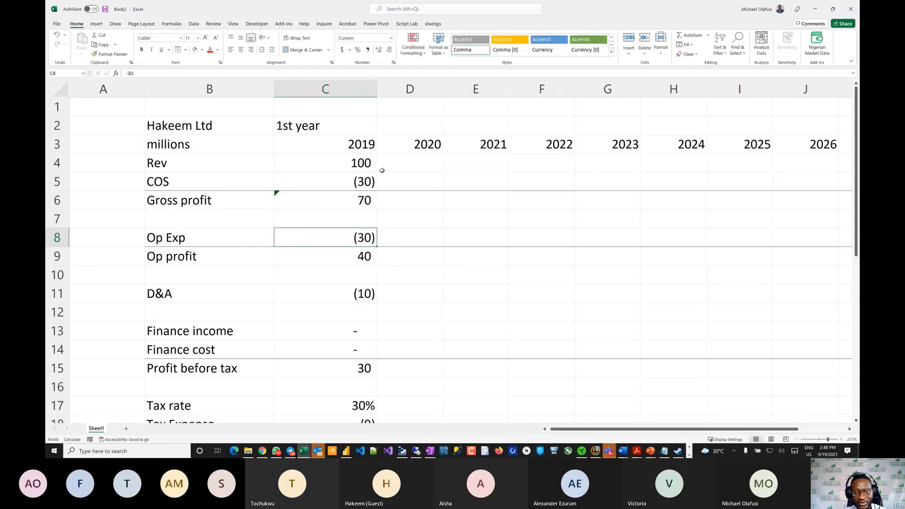
pyautogui.doubleClick(364, 234)
pyautogui.press('BackSpace')
pyautogui.press('BackSpace')
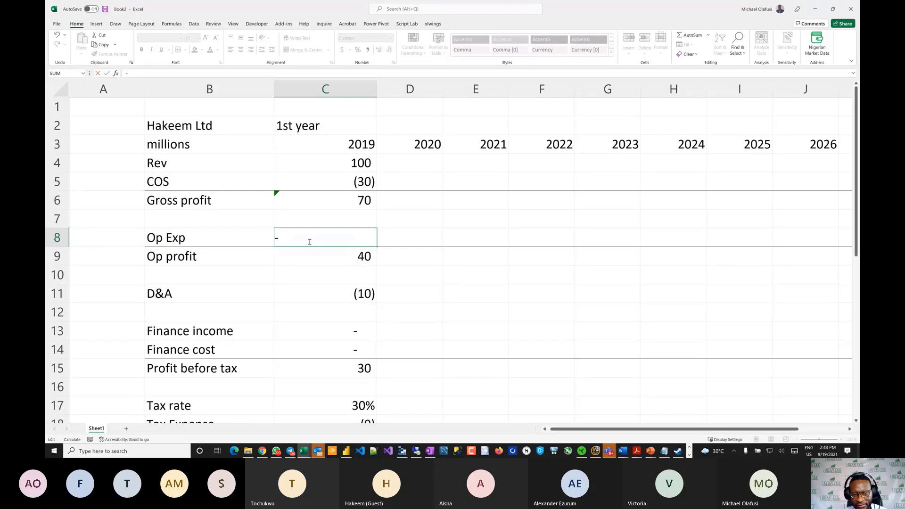
pyautogui.press('Escape')
# Check the 2019 Building depreciation formula in C25 and set the Building capital expenditure in B30 to 40.
pyautogui.scroll(-6, 317, 331)
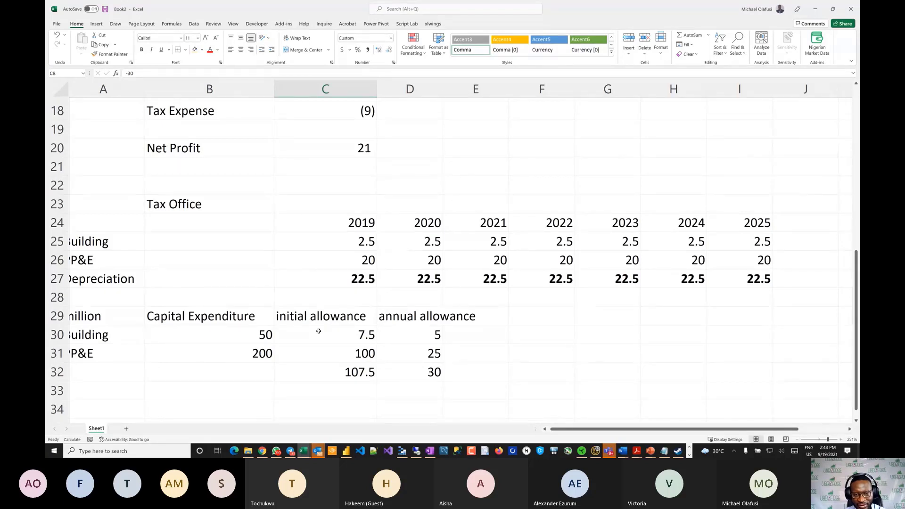
pyautogui.click(257, 335)
pyautogui.doubleClick(358, 244)
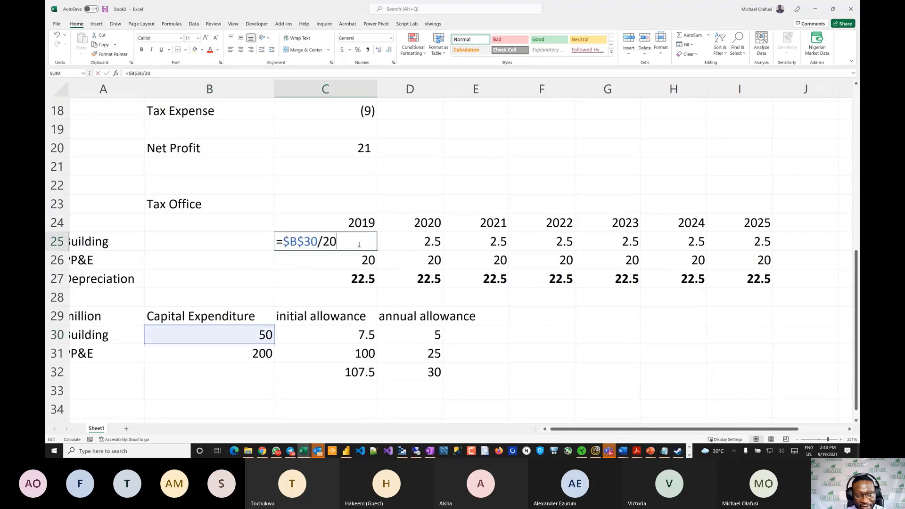
pyautogui.press('Escape')
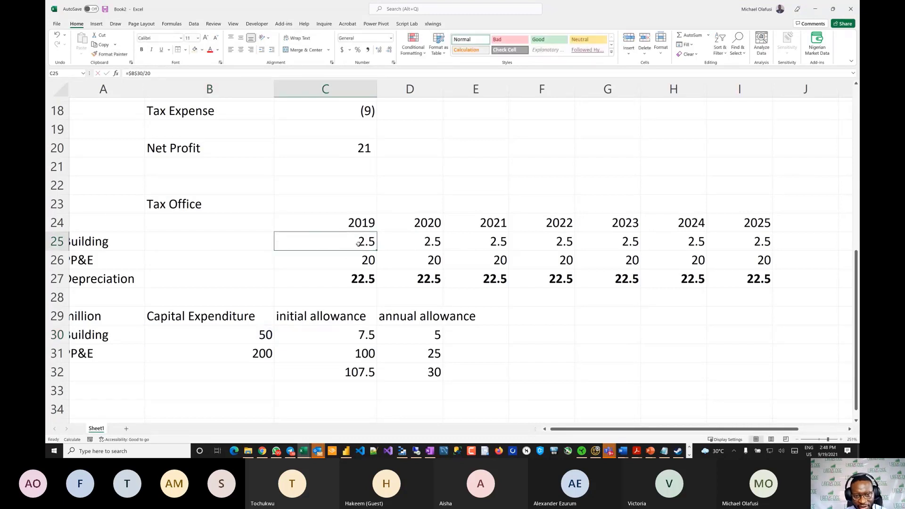
pyautogui.click(252, 332)
pyautogui.write('1')
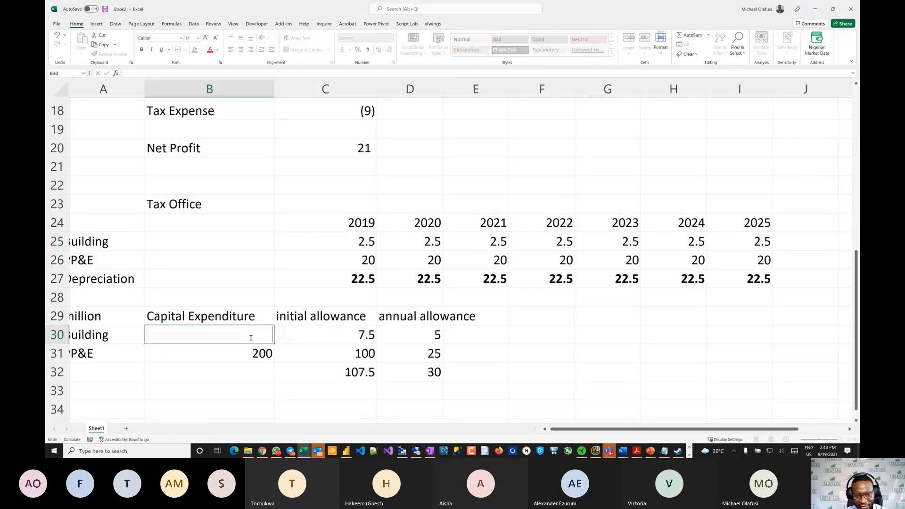
pyautogui.write('40')
pyautogui.press('Return')
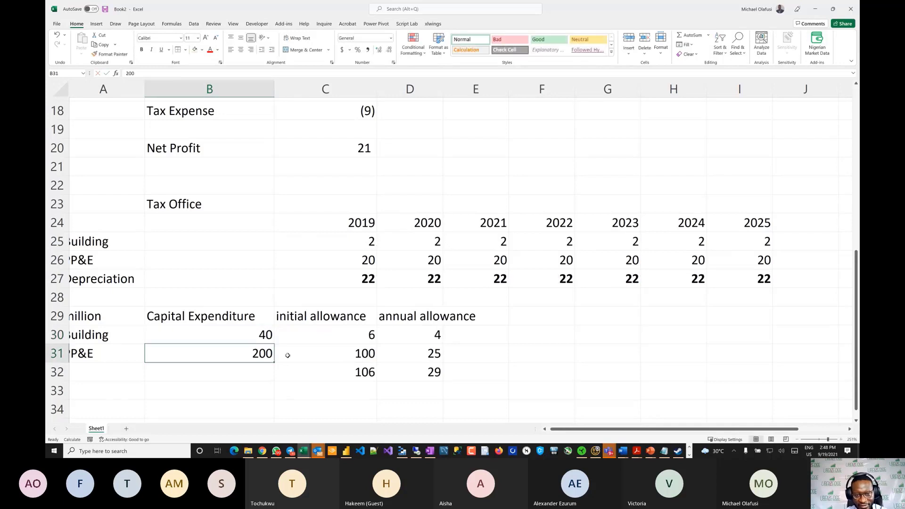
# Set the 2019 Op Exp in C8 to -20.
pyautogui.scroll(5, 354, 210)
pyautogui.doubleClick(362, 173)
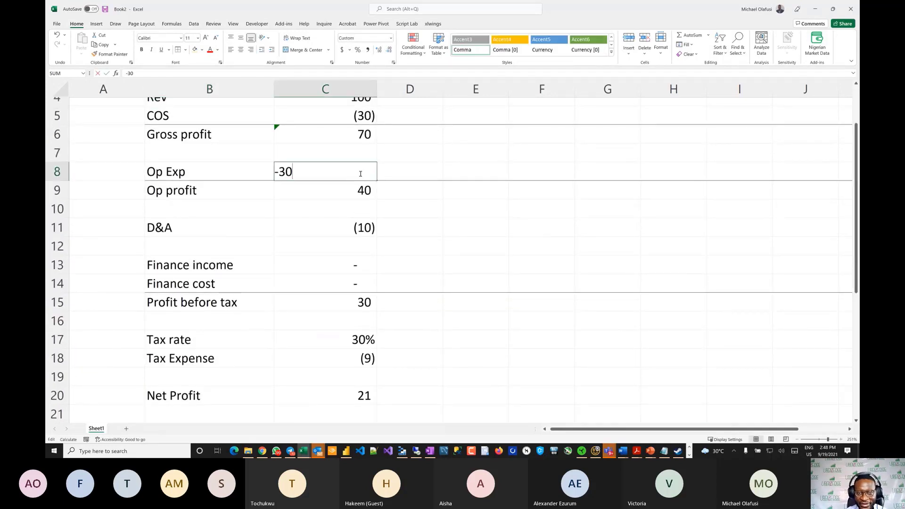
pyautogui.press('BackSpace')
pyautogui.press('BackSpace')
pyautogui.write('20')
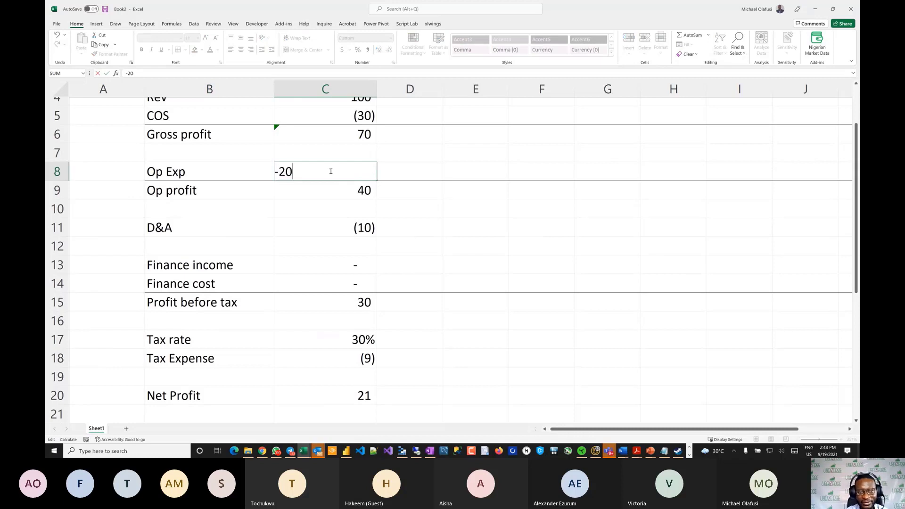
pyautogui.press('Return')
# Set the 2019 D&A amount in C11 to -20.
pyautogui.doubleClick(364, 231)
pyautogui.press('BackSpace')
pyautogui.press('BackSpace')
pyautogui.write('20')
pyautogui.press('Return')
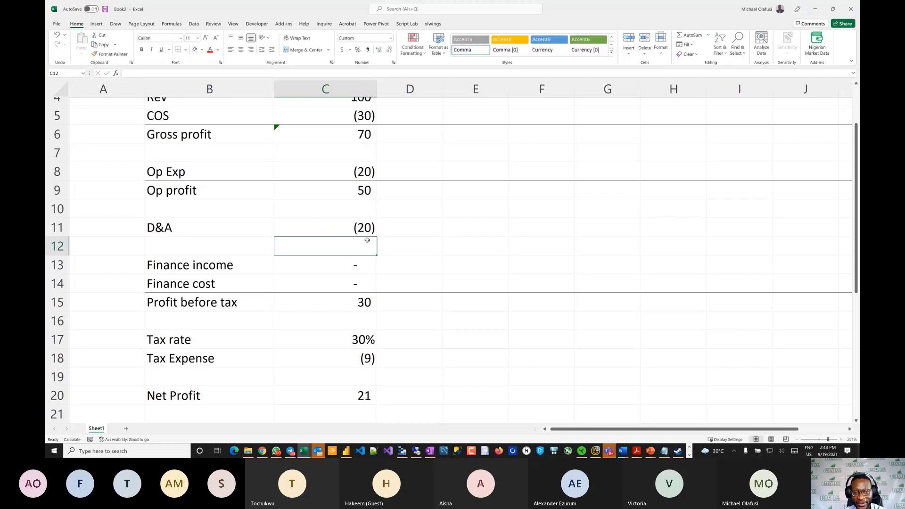
pyautogui.scroll(-1, 367, 240)
pyautogui.scroll(1, 367, 240)
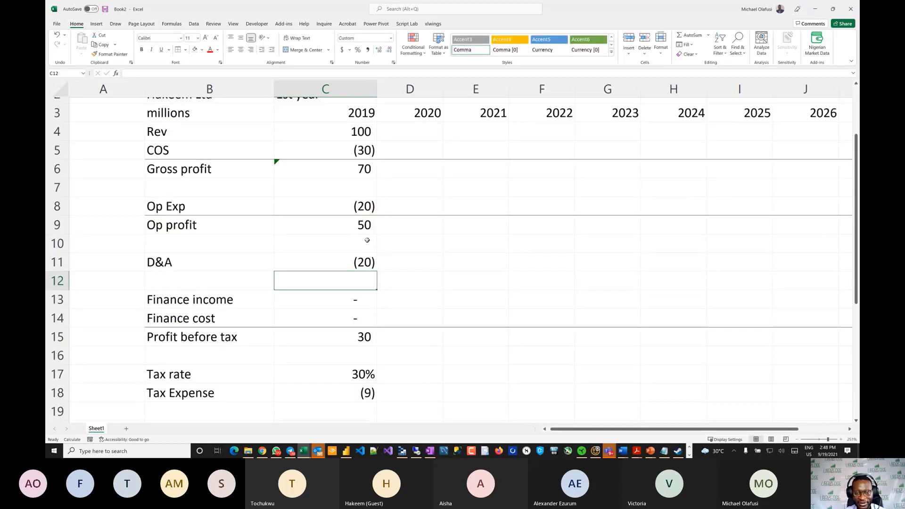
pyautogui.scroll(-3, 367, 239)
pyautogui.scroll(-1, 354, 316)
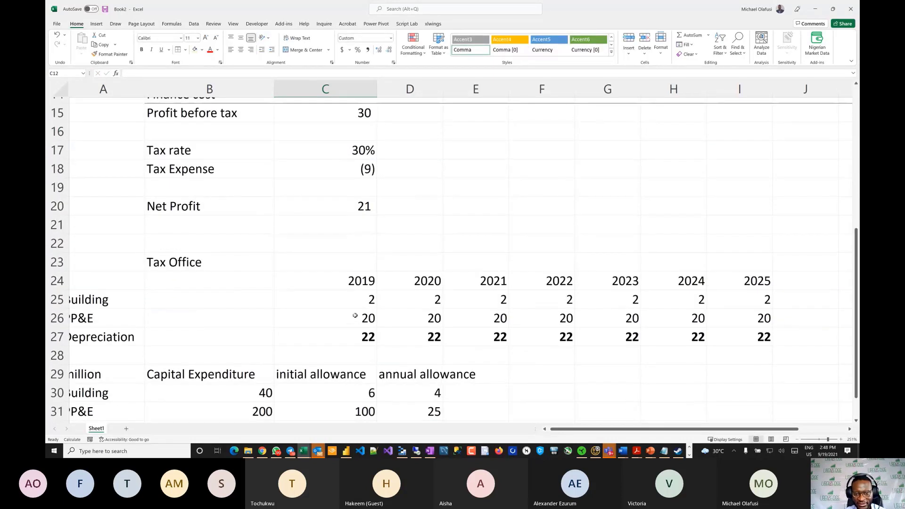
pyautogui.scroll(4, 355, 315)
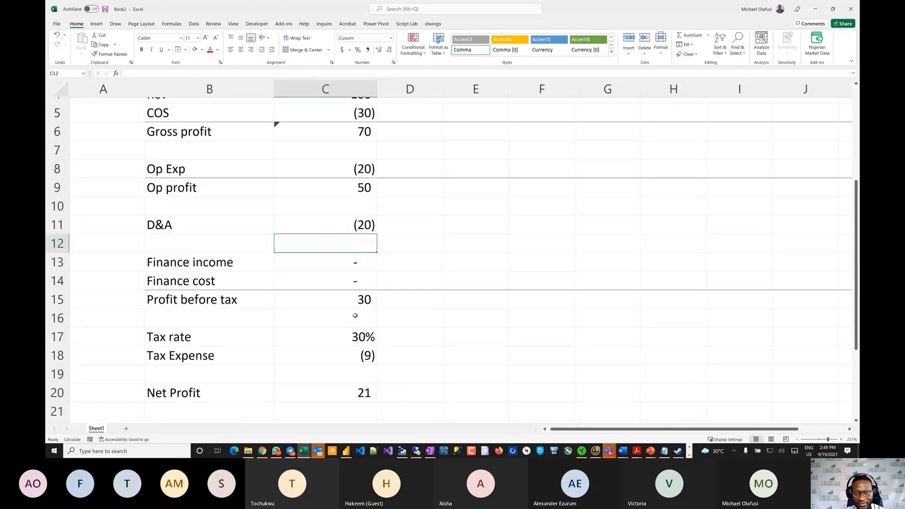
pyautogui.scroll(1, 365, 191)
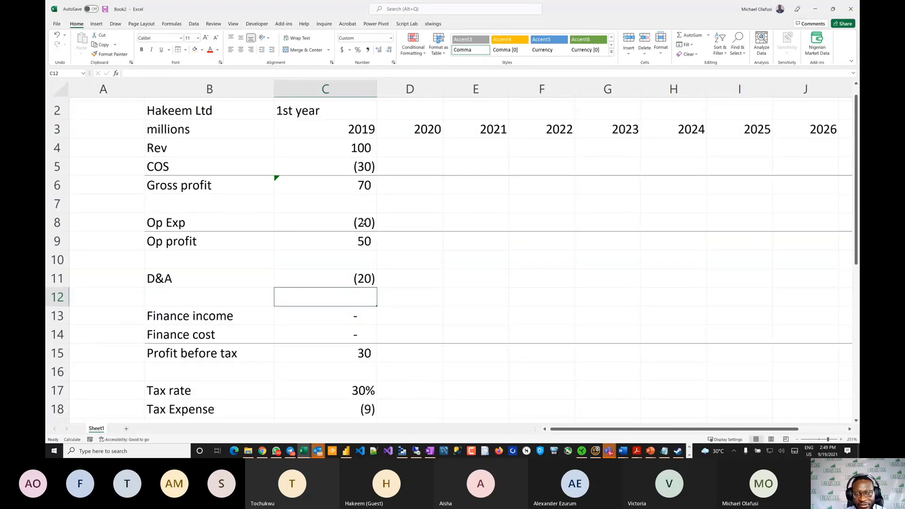
# Set the 2019 Op Exp value in the income statement to -18.
pyautogui.doubleClick(364, 223)
pyautogui.press('BackSpace')
pyautogui.press('BackSpace')
pyautogui.write('19')
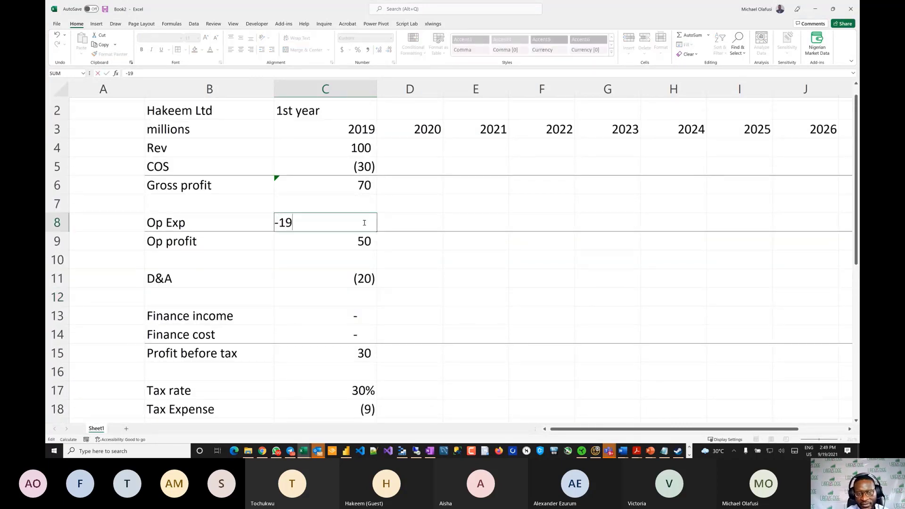
pyautogui.write('8')
pyautogui.press('Return')
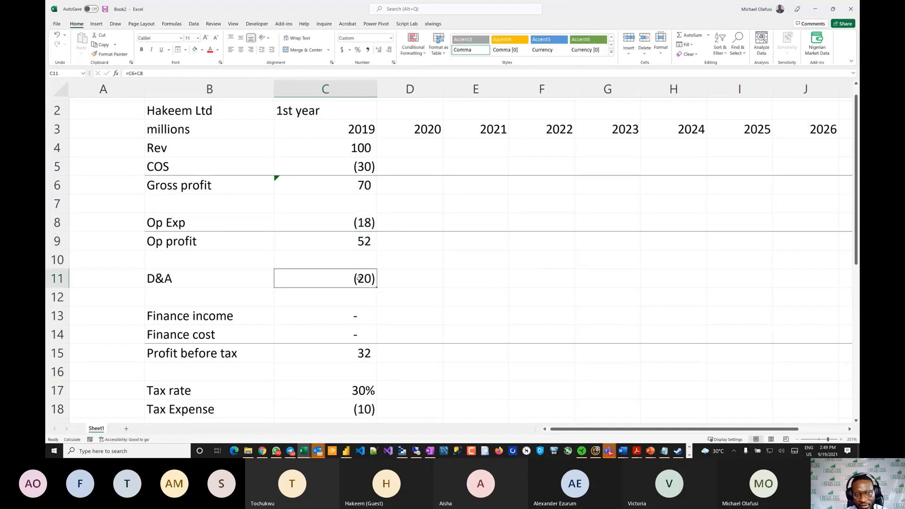
# Set the 2019 D&A value in the income statement to -22.
pyautogui.doubleClick(359, 279)
pyautogui.press('BackSpace')
pyautogui.press('BackSpace')
pyautogui.write('22')
pyautogui.press('Return')
# Compare the 2019 D&A figure with the Tax Office Depreciation row and the initial allowance total.
pyautogui.scroll(-4, 52, 374)
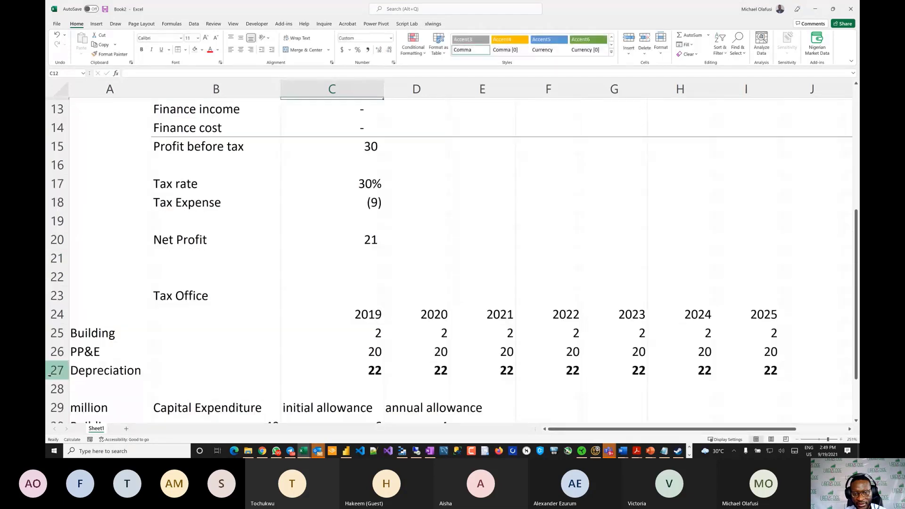
pyautogui.click(48, 374)
pyautogui.scroll(3, 305, 232)
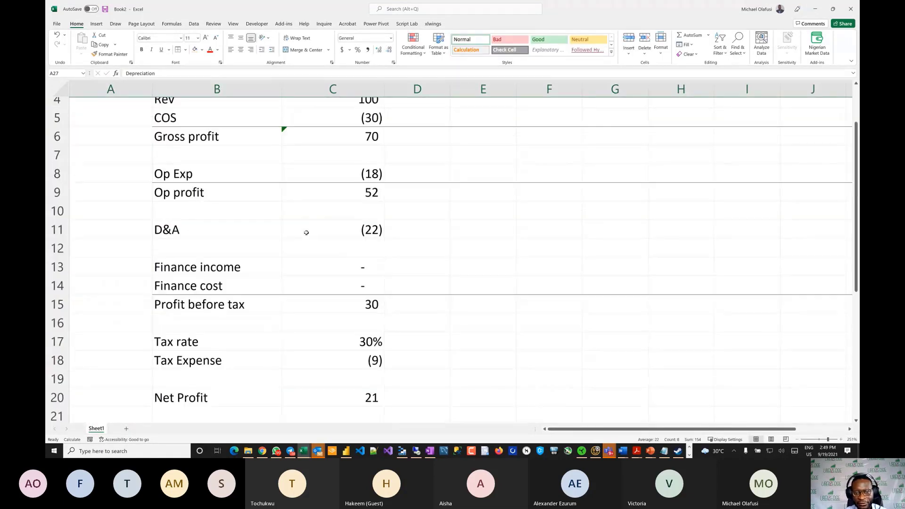
pyautogui.scroll(-1, 306, 232)
pyautogui.scroll(1, 306, 233)
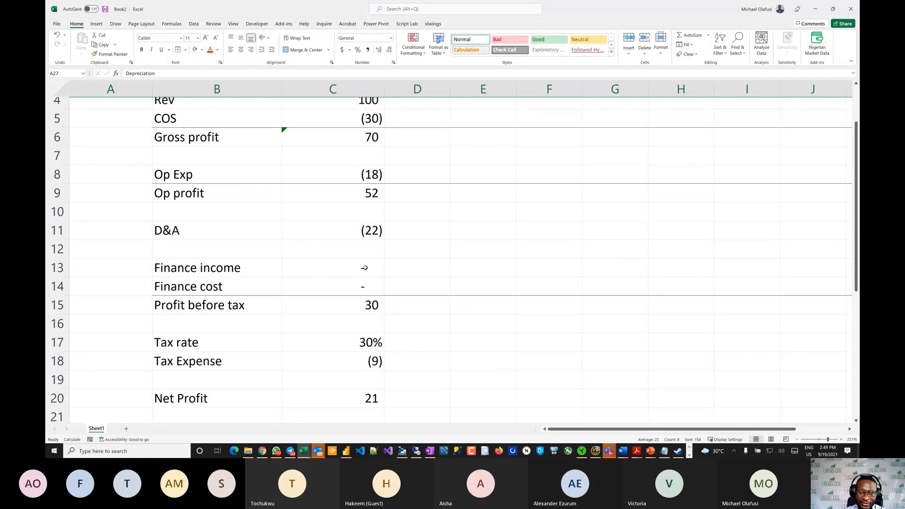
pyautogui.scroll(-6, 317, 264)
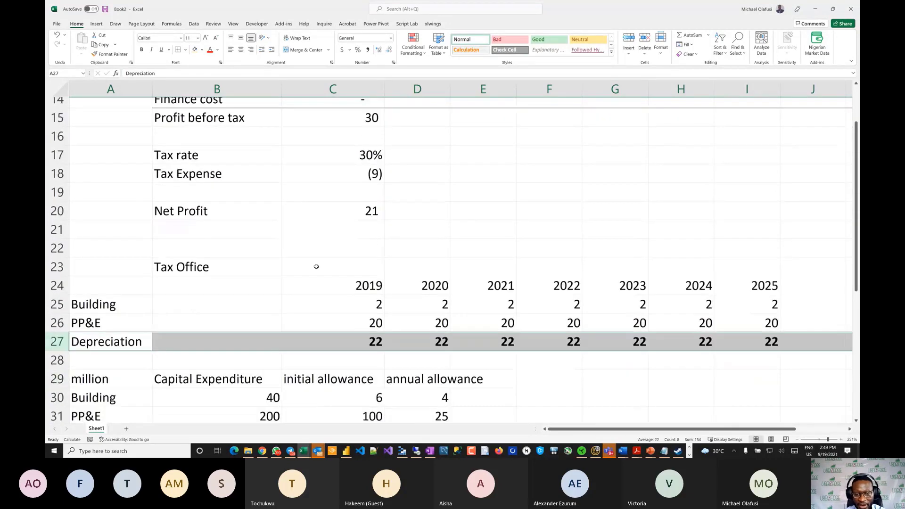
pyautogui.click(367, 295)
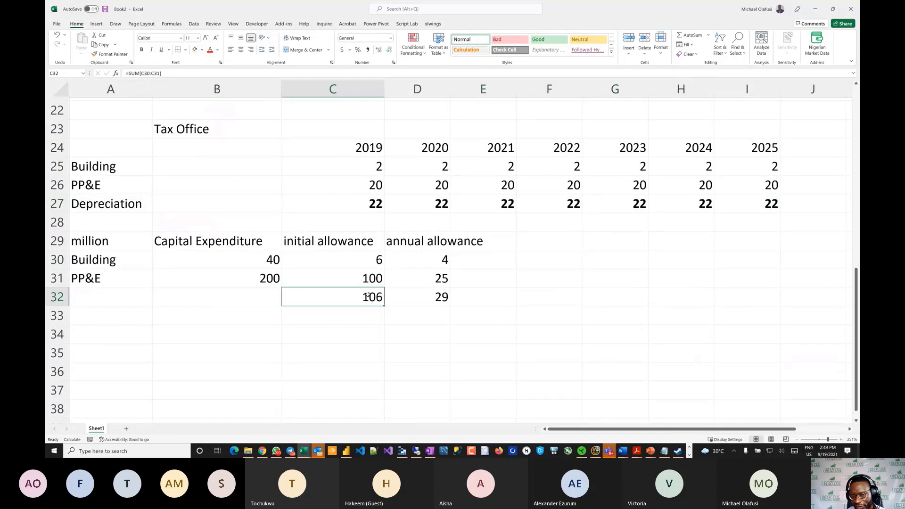
pyautogui.scroll(7, 366, 295)
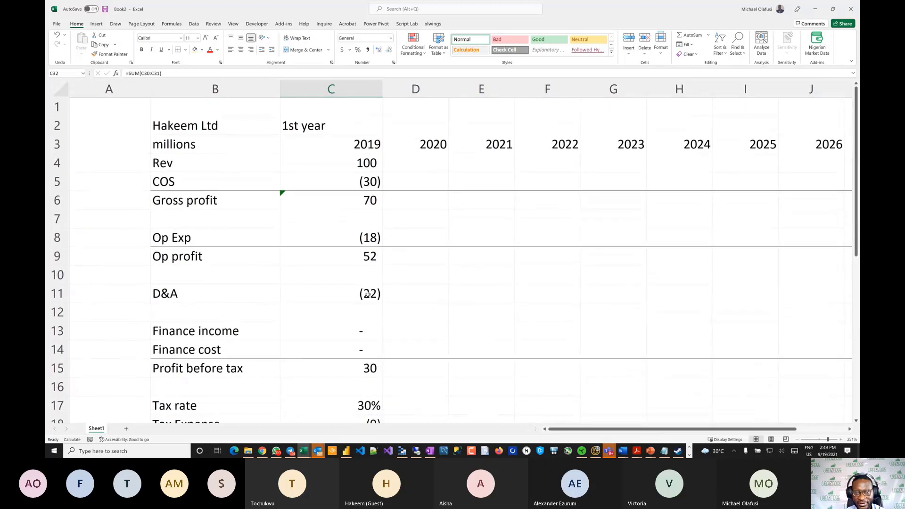
pyautogui.scroll(-6, 366, 294)
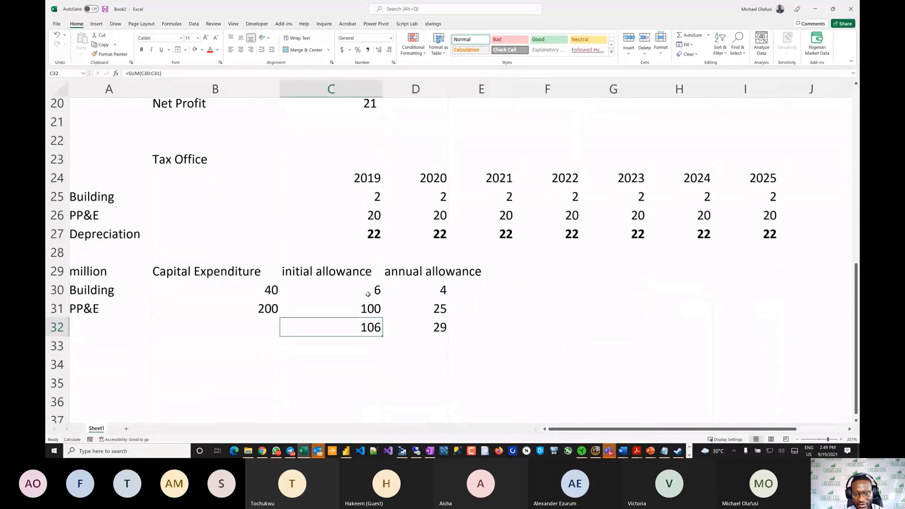
# Set the PP&E capital expenditure in the allowance table to 20.
pyautogui.click(252, 312)
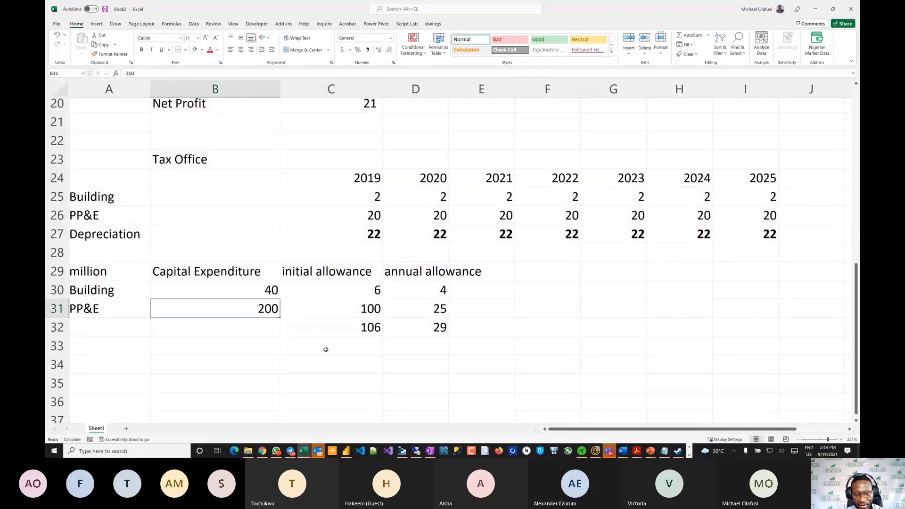
pyautogui.write('20')
pyautogui.press('Return')
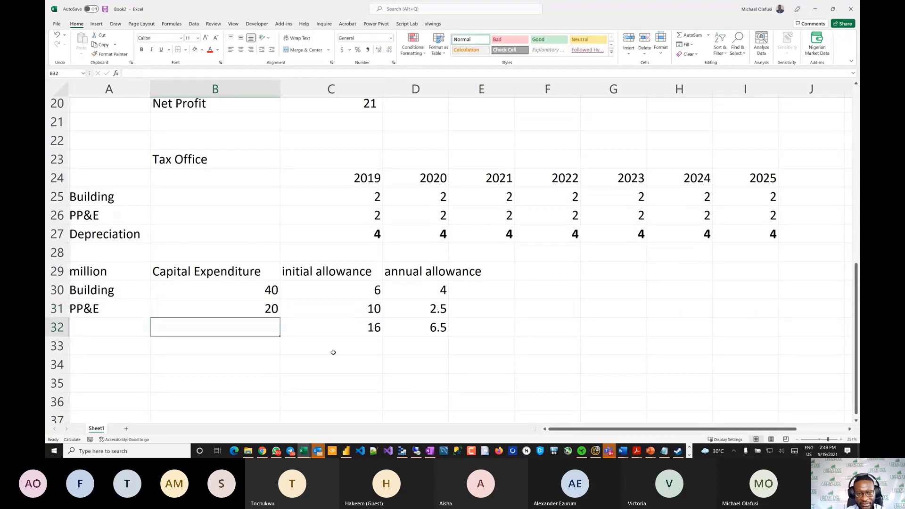
# Set the 2019 COS value in the income statement to -38.
pyautogui.click(265, 289)
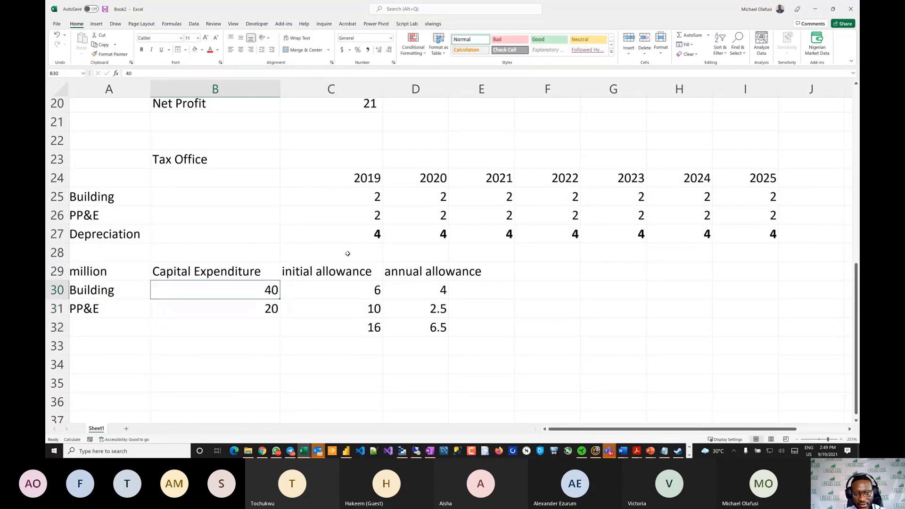
pyautogui.scroll(6, 313, 264)
pyautogui.scroll(-6, 312, 266)
pyautogui.scroll(5, 312, 266)
pyautogui.scroll(1, 312, 266)
pyautogui.scroll(-6, 319, 333)
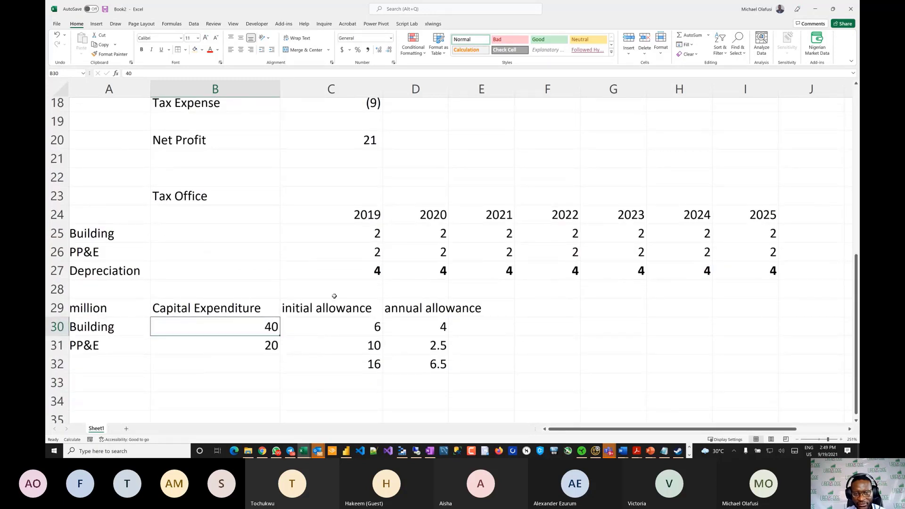
pyautogui.scroll(6, 334, 293)
pyautogui.click(371, 178)
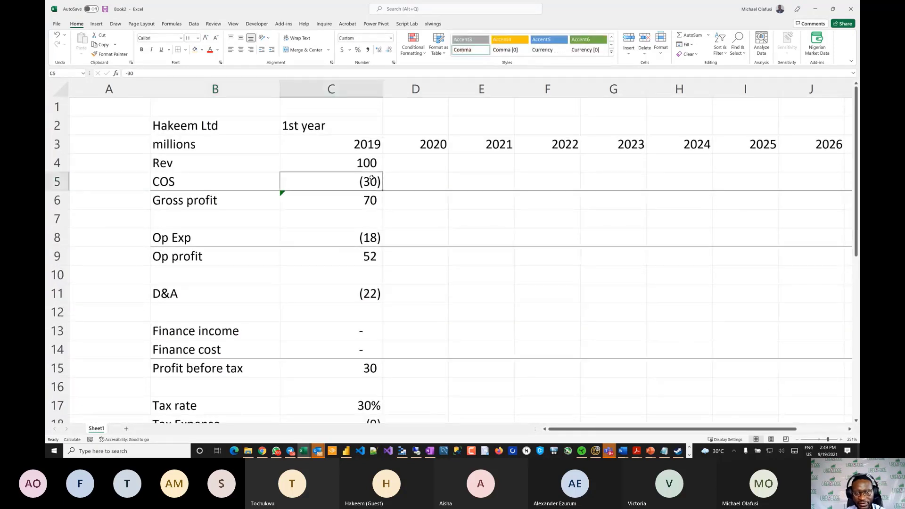
pyautogui.write('-38')
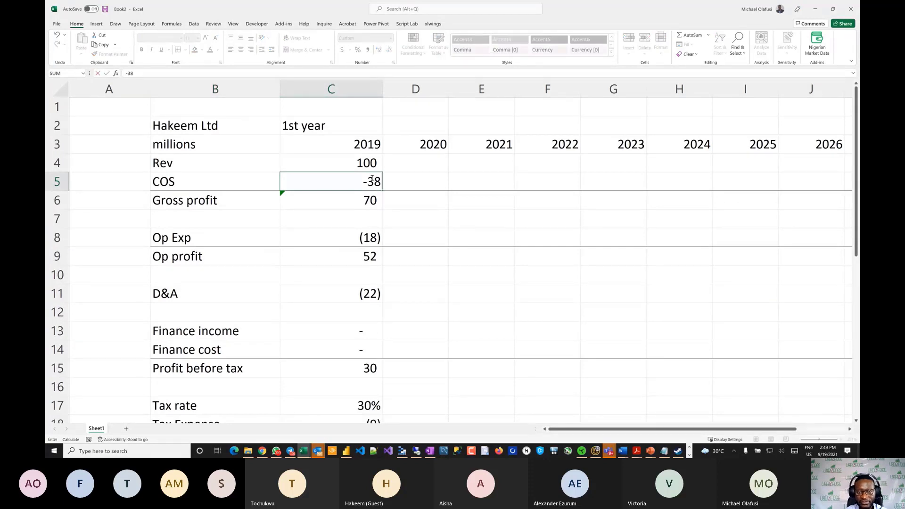
pyautogui.press('Return')
# Set the 2019 operating expense in the income statement to -28.
pyautogui.click(367, 237)
pyautogui.write('-28')
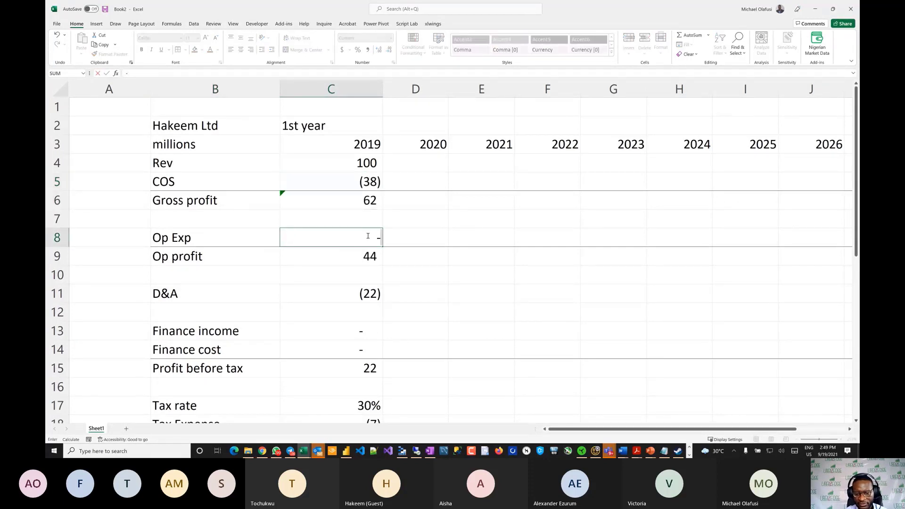
pyautogui.press('Return')
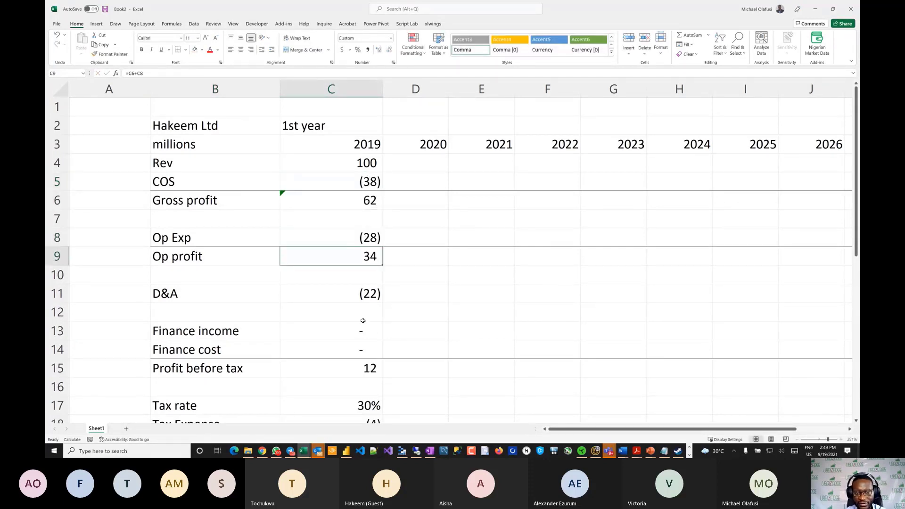
# Set the 2019 D&A value to -4 in line with the Tax Office Depreciation row.
pyautogui.scroll(-1, 359, 280)
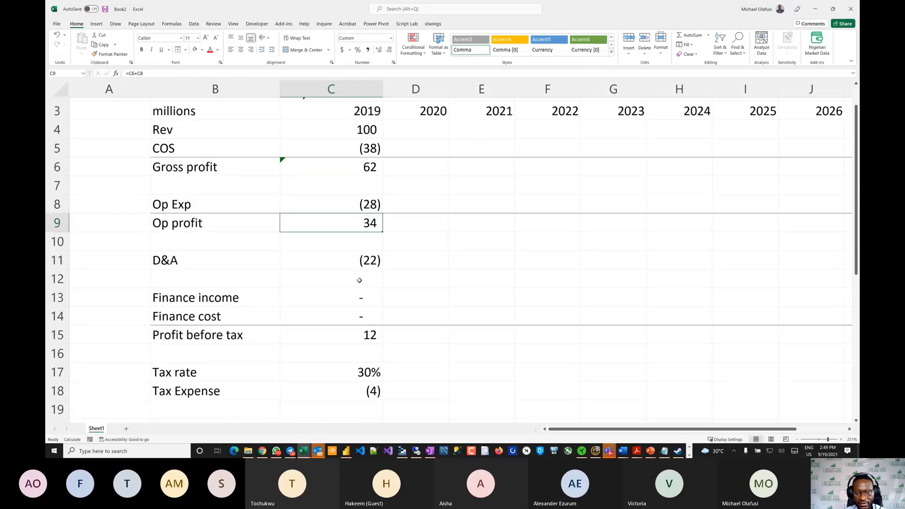
pyautogui.click(370, 260)
pyautogui.scroll(-3, 386, 312)
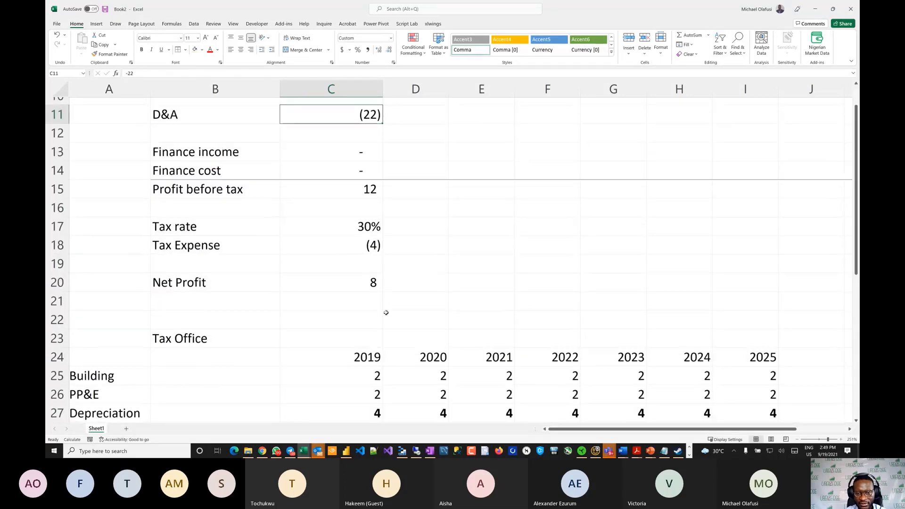
pyautogui.write('-4')
pyautogui.press('Return')
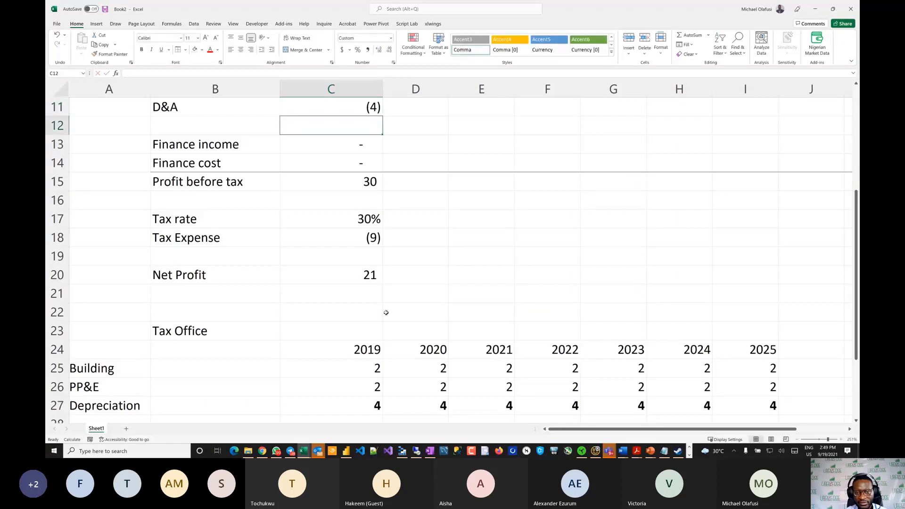
# Review the Depreciation row and the COS, Op Exp and D&A rows of the income statement.
pyautogui.scroll(4, 357, 277)
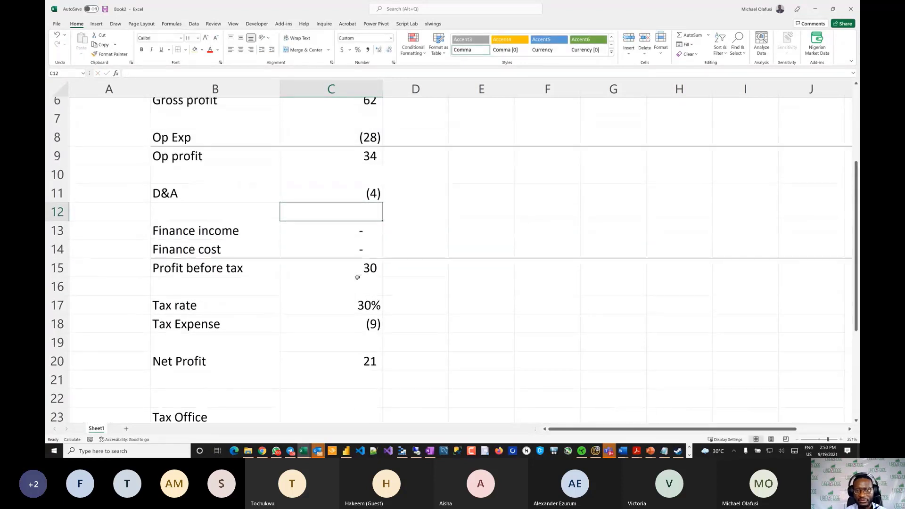
pyautogui.scroll(2, 357, 277)
pyautogui.scroll(-3, 357, 277)
pyautogui.scroll(-2, 357, 277)
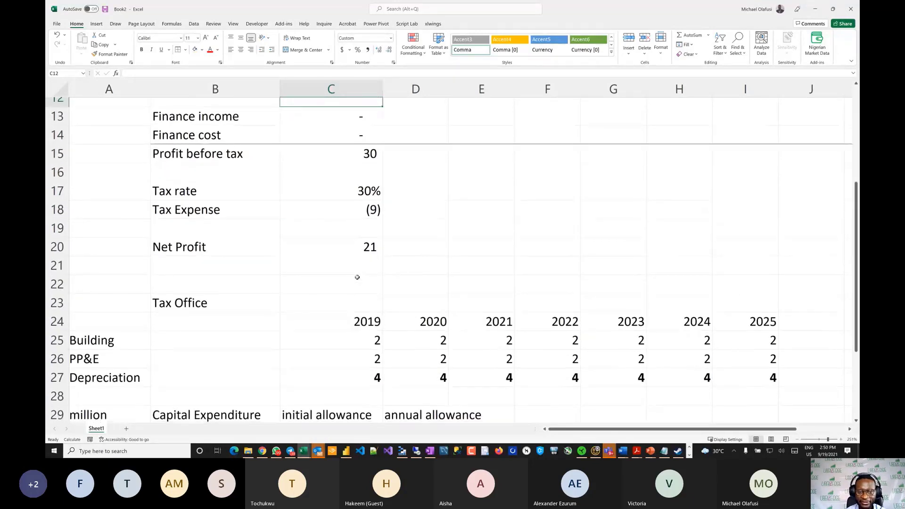
pyautogui.scroll(2, 357, 277)
pyautogui.scroll(-3, 357, 280)
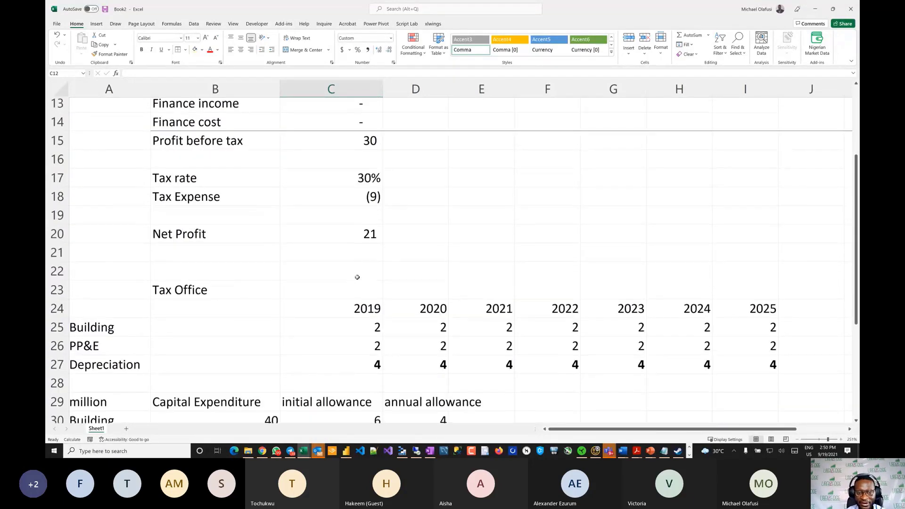
pyautogui.click(60, 362)
pyautogui.scroll(2, 167, 175)
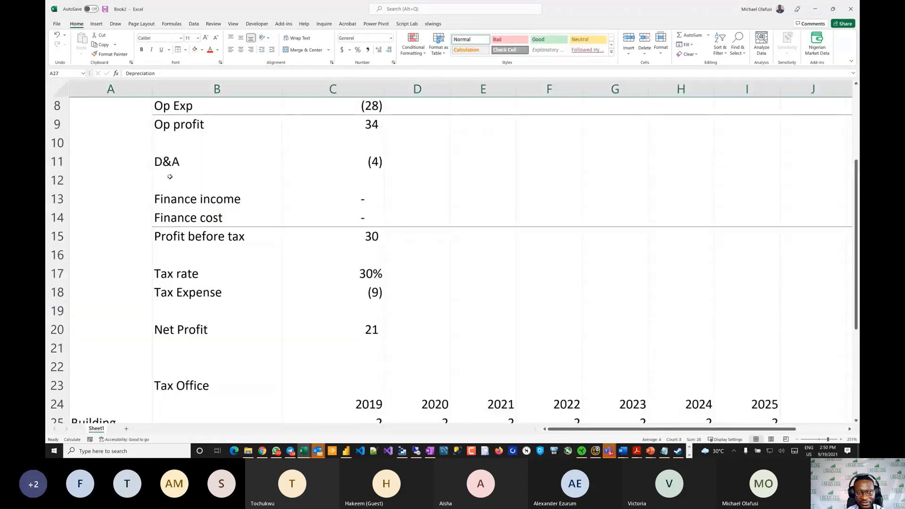
pyautogui.click(69, 163)
pyautogui.scroll(3, 101, 190)
pyautogui.click(66, 185)
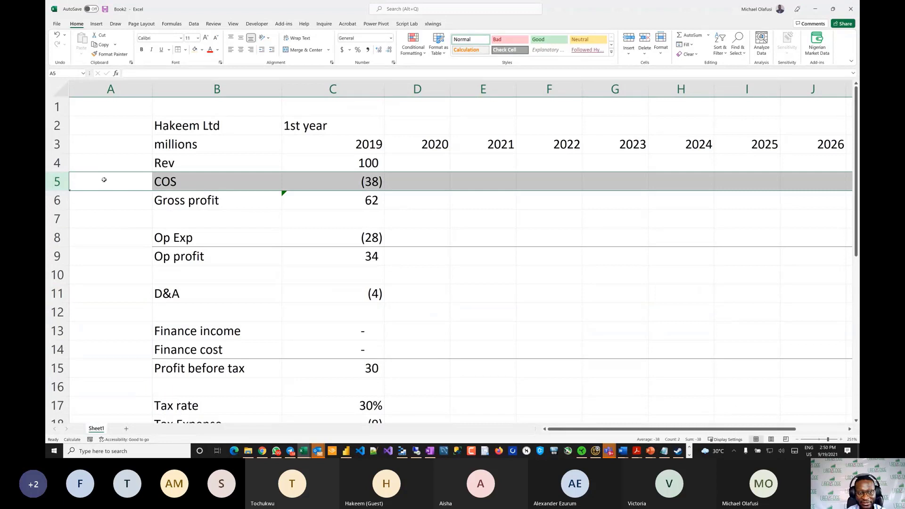
pyautogui.click(57, 238)
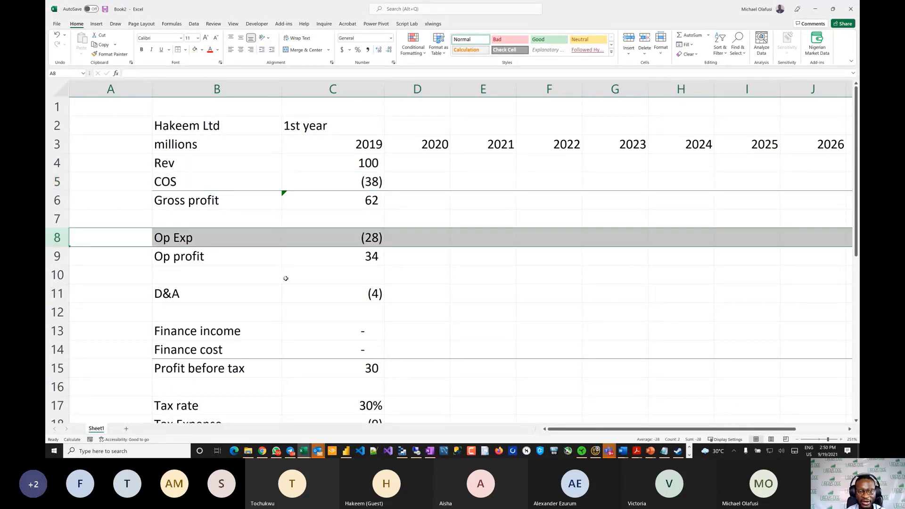
pyautogui.click(57, 295)
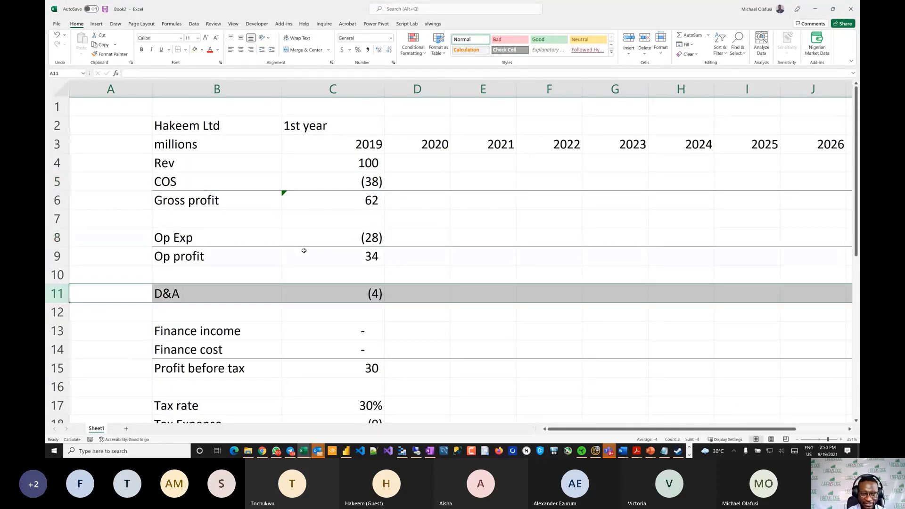
# Enter the label "Acccounting" in cell A18, beside Tax Expense.
pyautogui.scroll(-3, 410, 282)
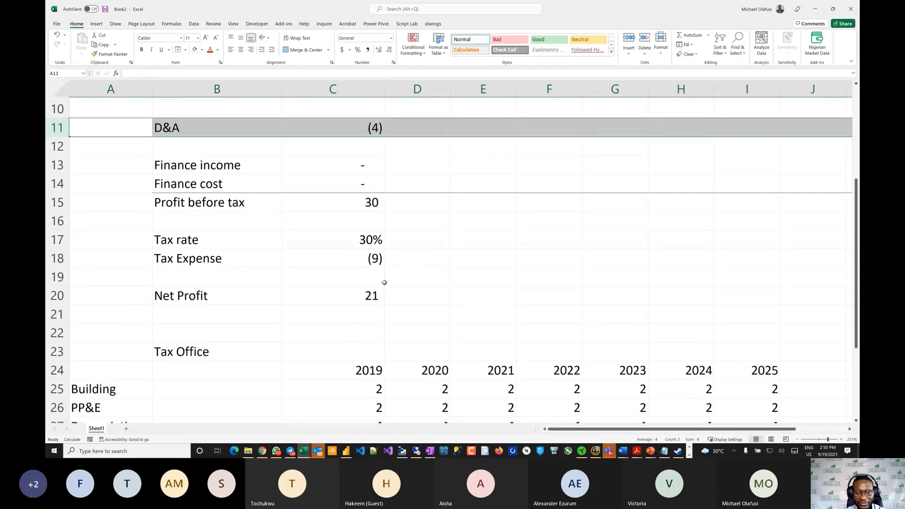
pyautogui.click(115, 256)
pyautogui.write('Accc')
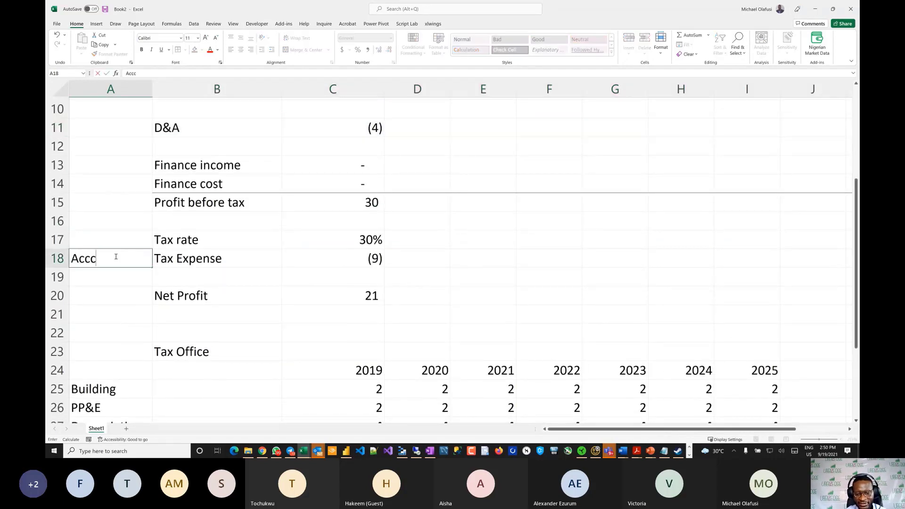
pyautogui.write('ounting')
pyautogui.press('Return')
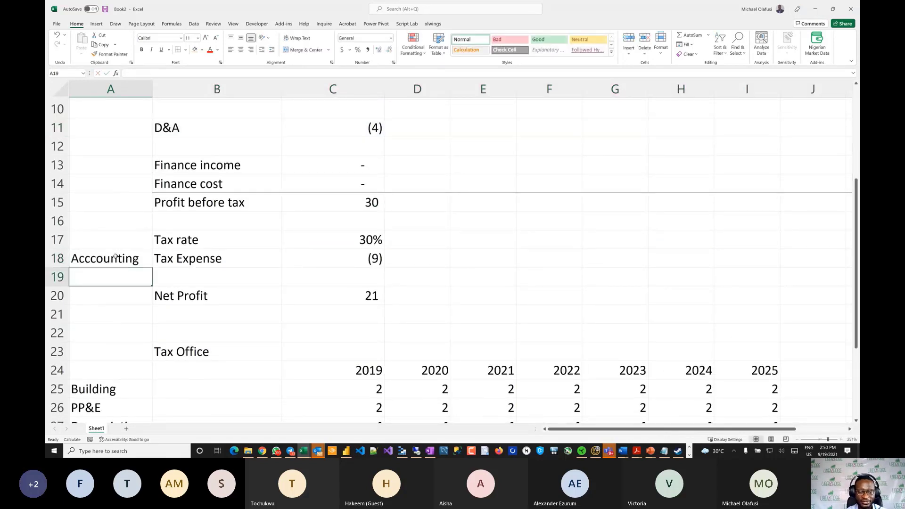
# Enter the label "Government" in cell B34, below the capital allowance table.
pyautogui.scroll(-1, 324, 262)
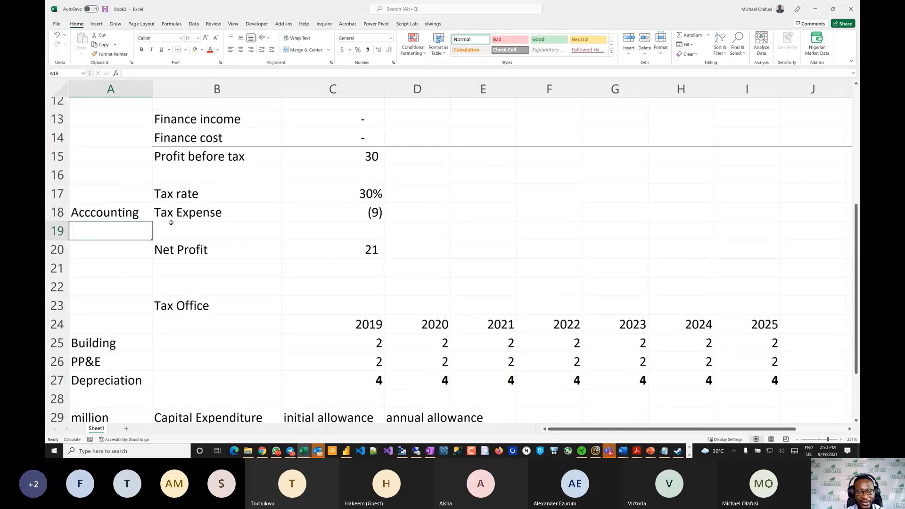
pyautogui.click(61, 212)
pyautogui.scroll(-2, 310, 307)
pyautogui.scroll(3, 257, 353)
pyautogui.scroll(-4, 256, 353)
pyautogui.click(167, 309)
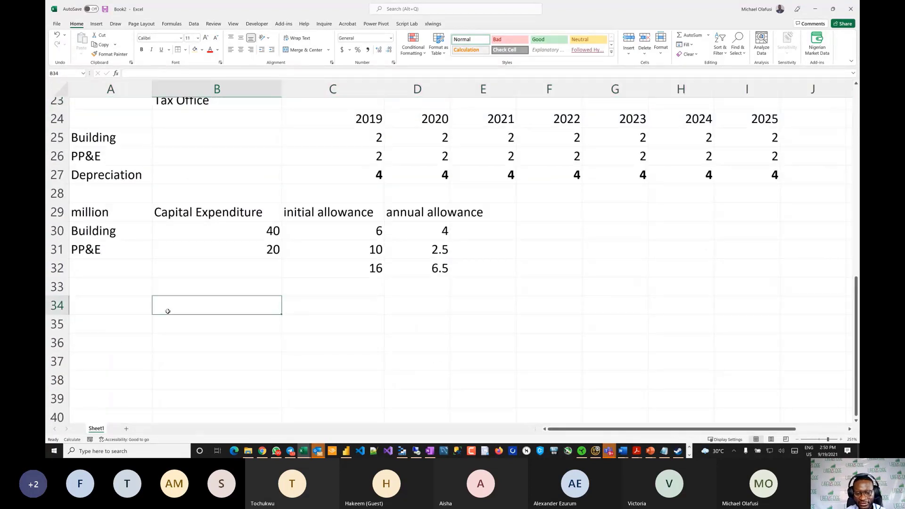
pyautogui.write('Govern,en')
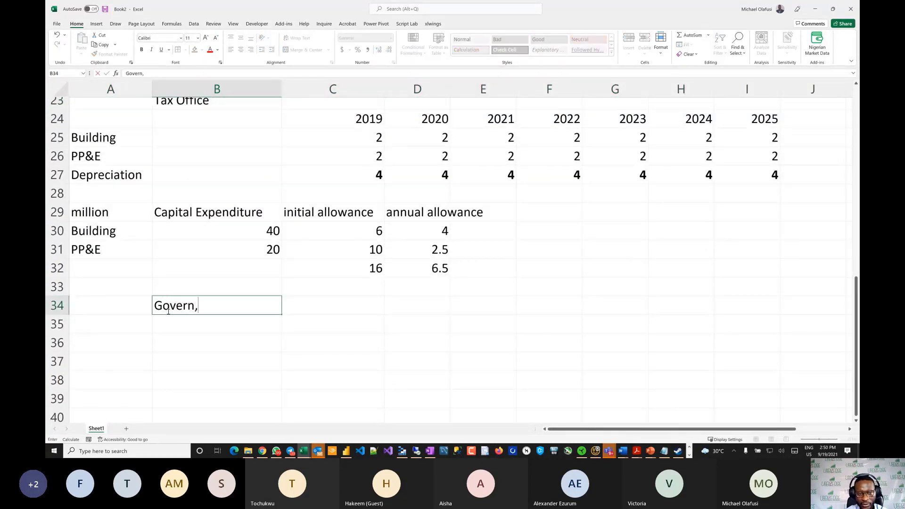
pyautogui.press('BackSpace')
pyautogui.press('BackSpace')
pyautogui.press('BackSpace')
pyautogui.write('ment')
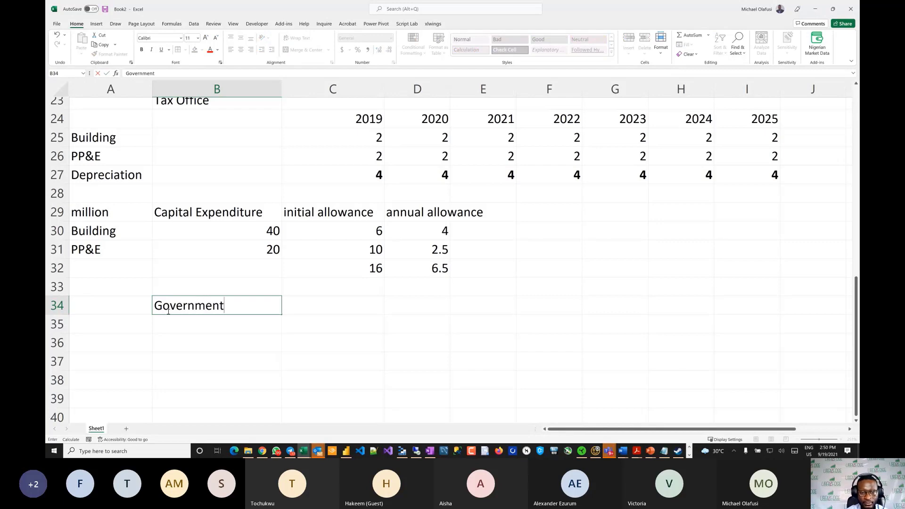
pyautogui.press('Return')
pyautogui.scroll(3, 303, 304)
pyautogui.scroll(2, 303, 305)
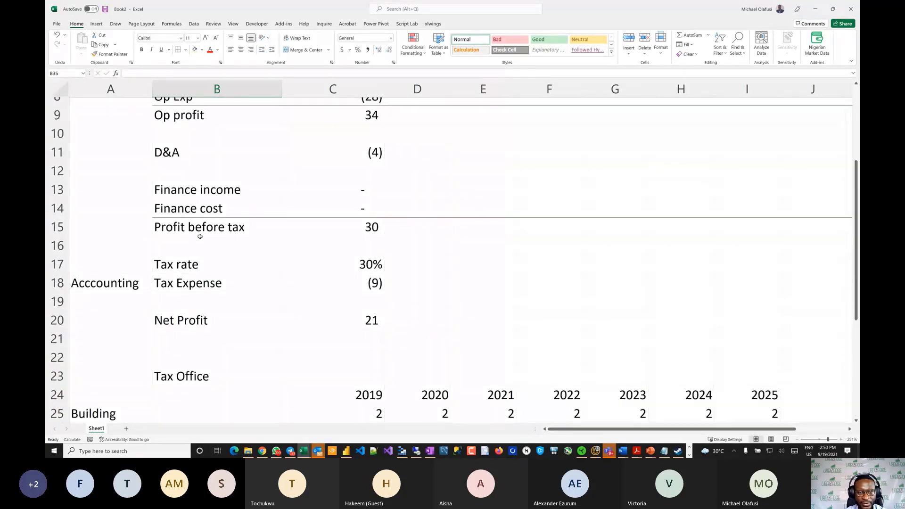
# Copy the 2019 income statement block from Op profit to Net Profit into cell B36, below the Government label.
pyautogui.scroll(2, 107, 183)
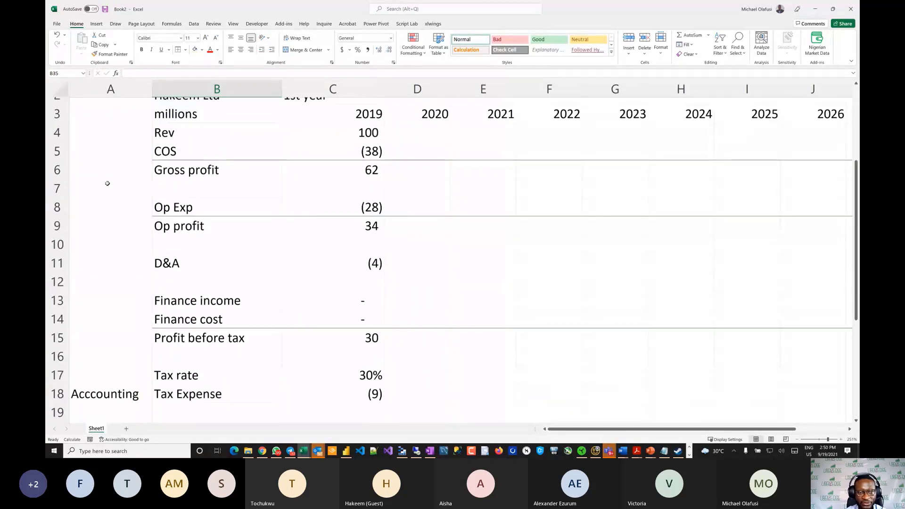
pyautogui.moveTo(202, 241); pyautogui.dragTo(358, 350)
pyautogui.hotkey('ctrl', 'c')
pyautogui.scroll(-8, 321, 336)
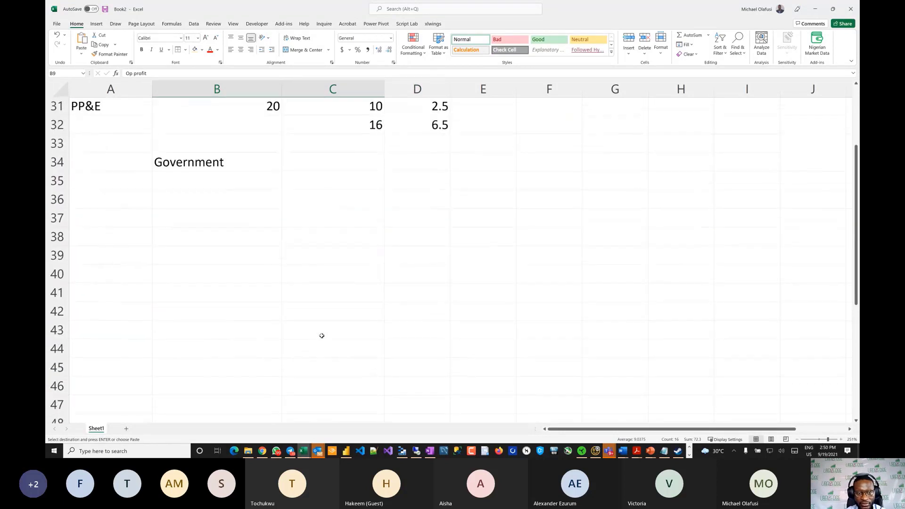
pyautogui.click(186, 212)
pyautogui.click(188, 196)
pyautogui.hotkey('ctrl', 'v')
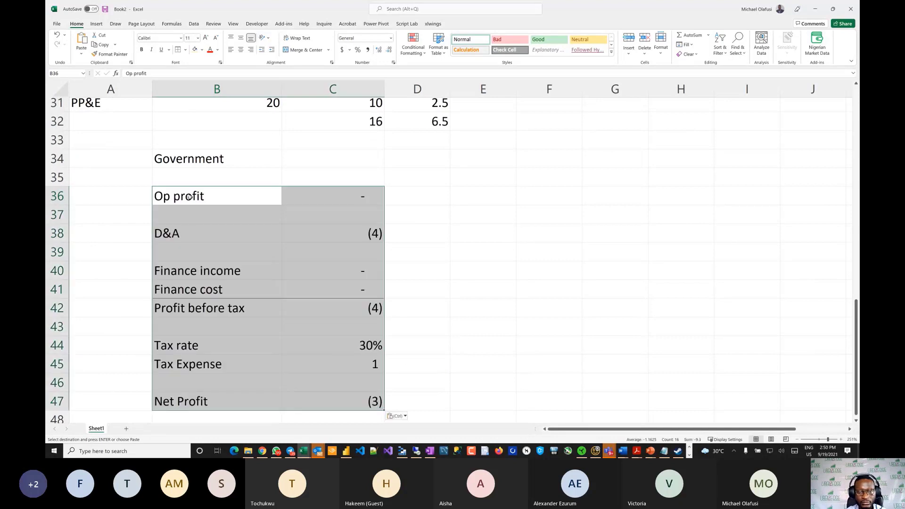
# Set Op profit in the Government computation to 34, matching the income statement's 2019 Op profit.
pyautogui.click(356, 196)
pyautogui.scroll(10, 372, 221)
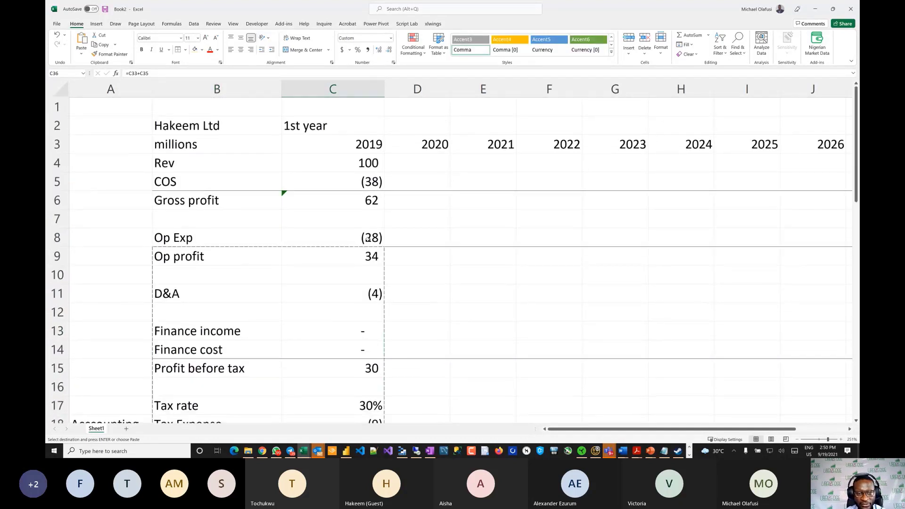
pyautogui.scroll(-10, 370, 231)
pyautogui.write('34')
pyautogui.press('Return')
pyautogui.scroll(-1, 445, 267)
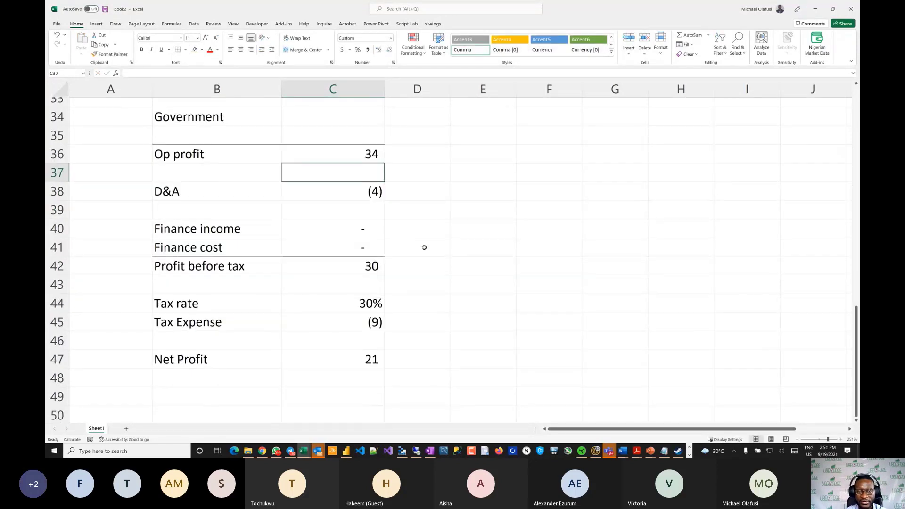
# Extend the D&A label in B38 to "D&A/ Capital Allowance" and widen column B to fit it.
pyautogui.scroll(2, 357, 203)
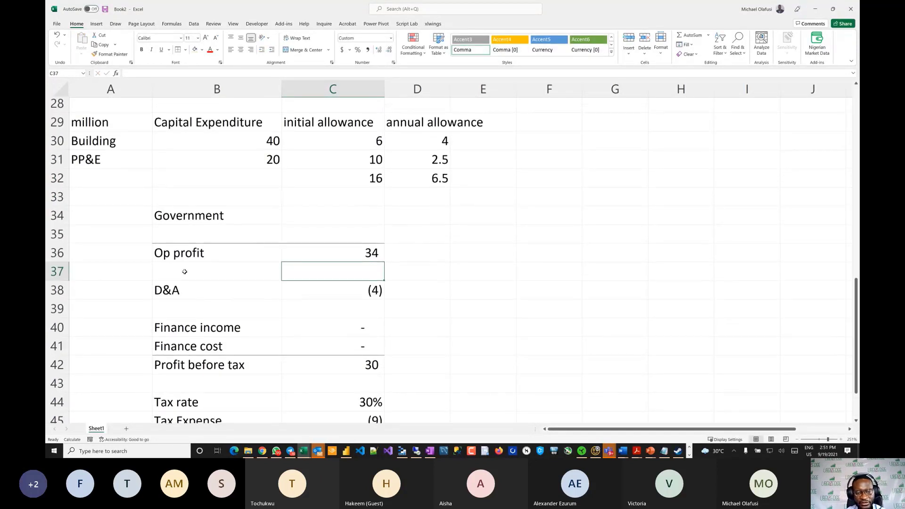
pyautogui.doubleClick(199, 287)
pyautogui.write('/ C')
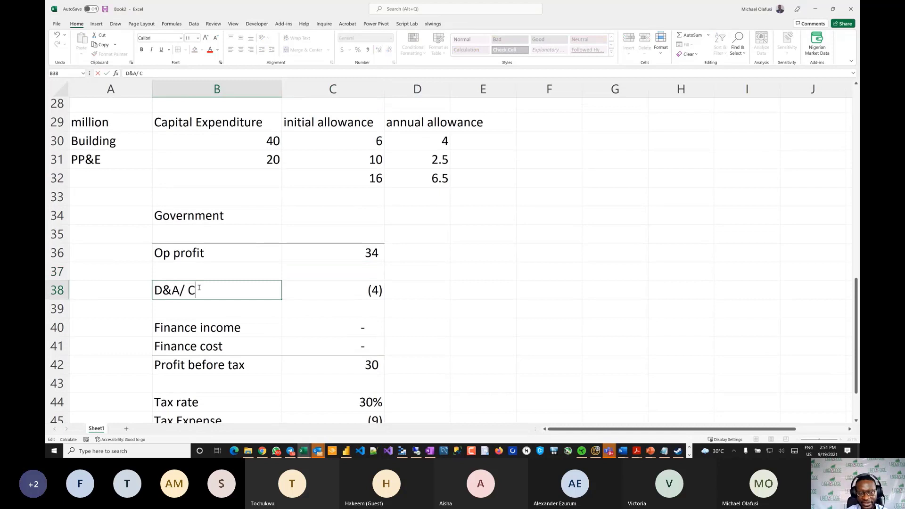
pyautogui.write('apital All')
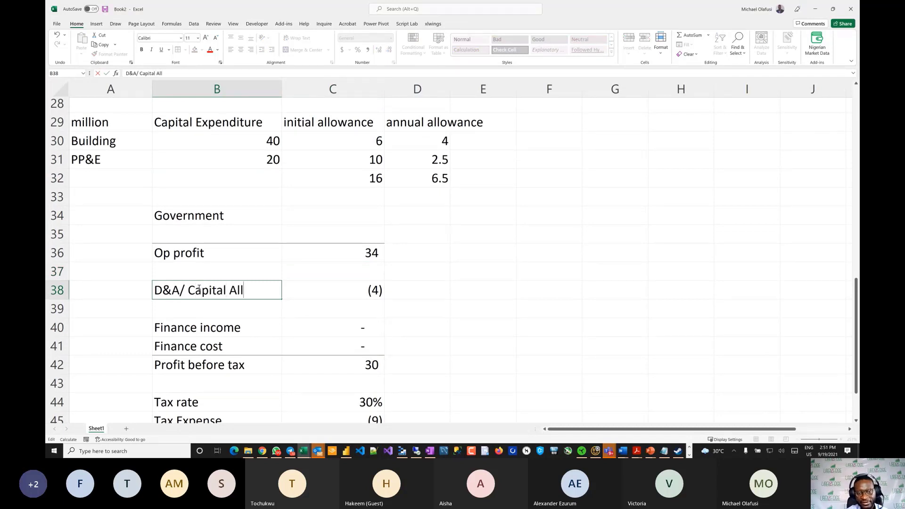
pyautogui.write('owance')
pyautogui.press('Tab')
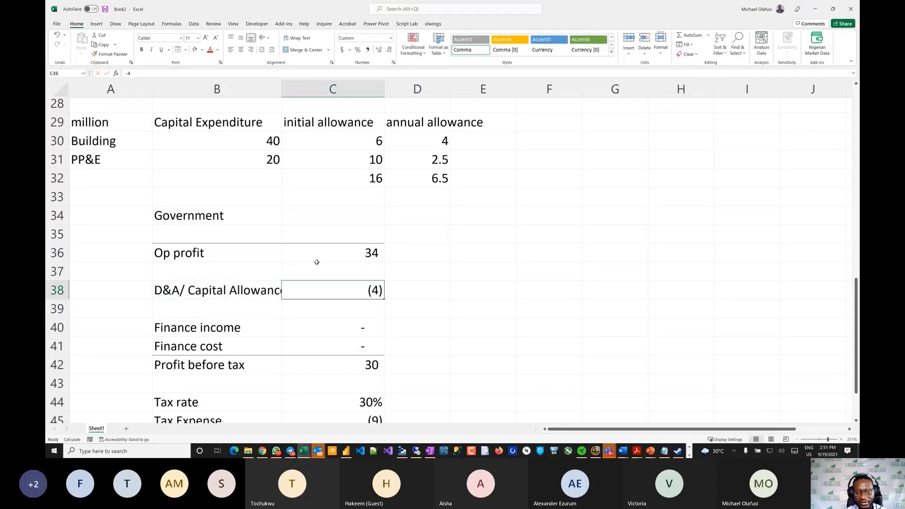
pyautogui.doubleClick(283, 92)
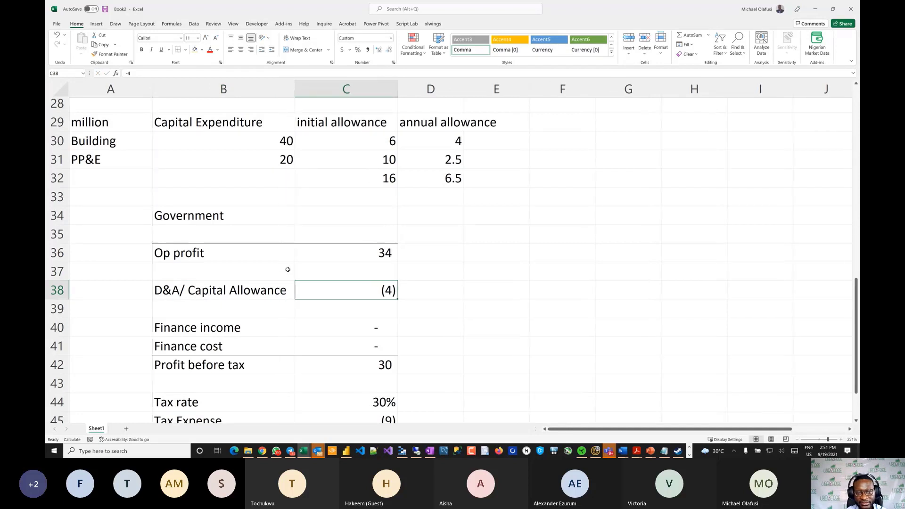
# Remove the slash from the label in B38 and strike through only the "D&A" part.
pyautogui.doubleClick(189, 293)
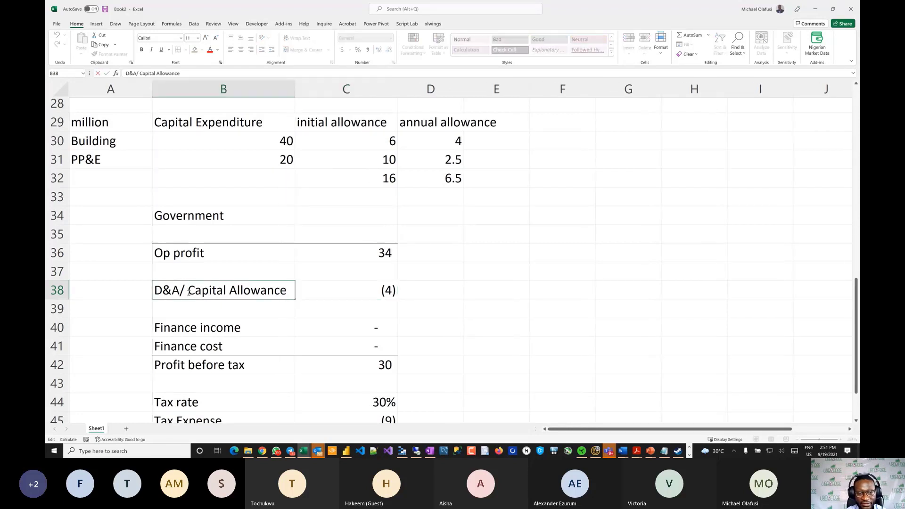
pyautogui.doubleClick(186, 290)
pyautogui.click(183, 292)
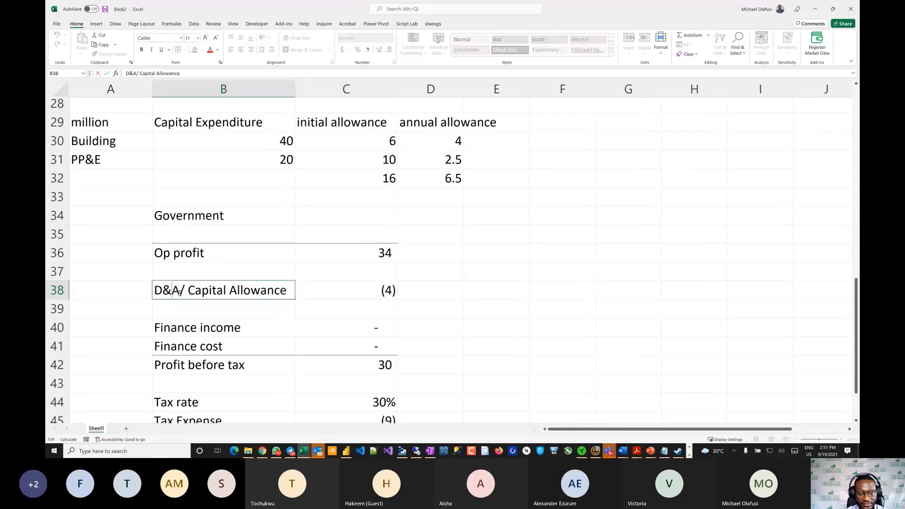
pyautogui.press('BackSpace')
pyautogui.hotkey('shift', 'Left')
pyautogui.hotkey('shift', 'Left')
pyautogui.hotkey('shift', 'Left')
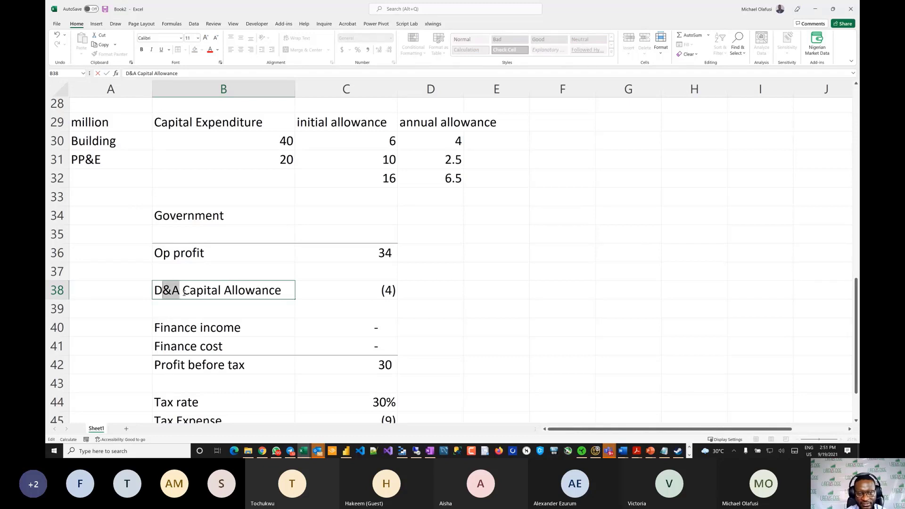
pyautogui.hotkey('ctrl', '5')
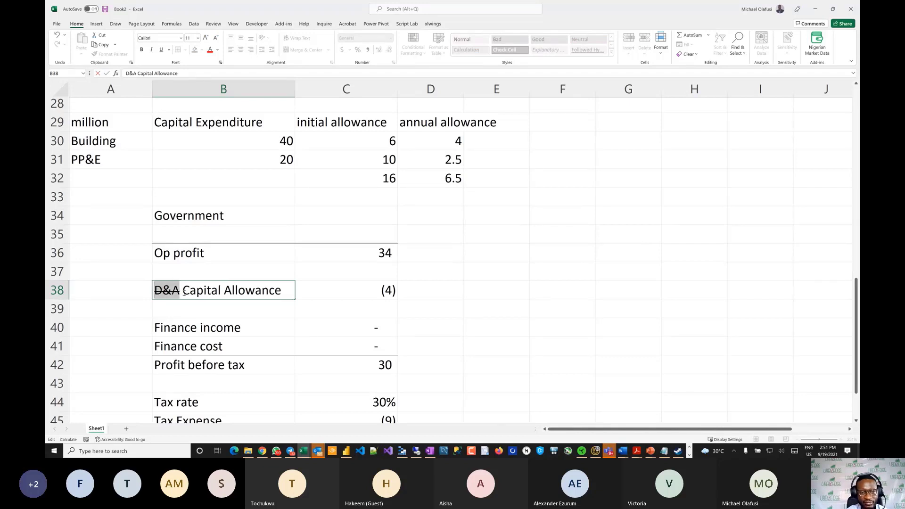
pyautogui.click(307, 238)
# Set the Government Capital Allowance in C38 to the negative of the initial allowance total in C32.
pyautogui.click(381, 290)
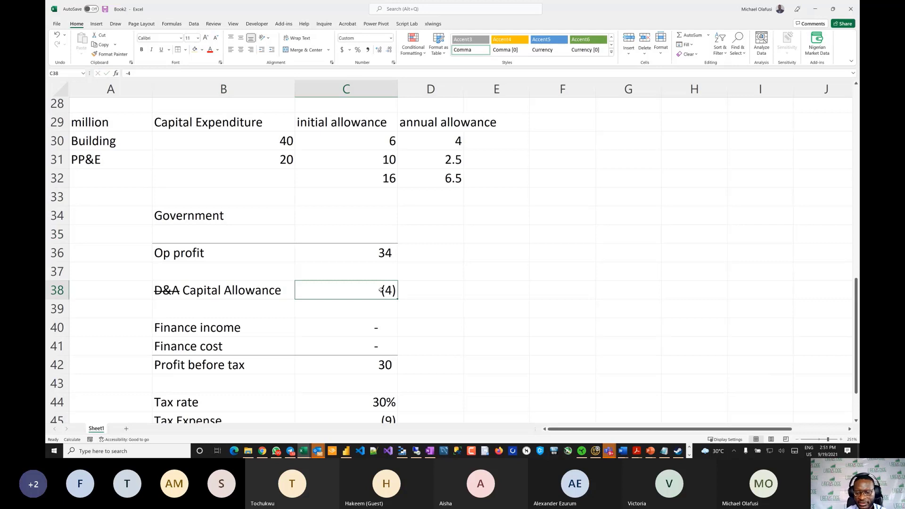
pyautogui.write('=-')
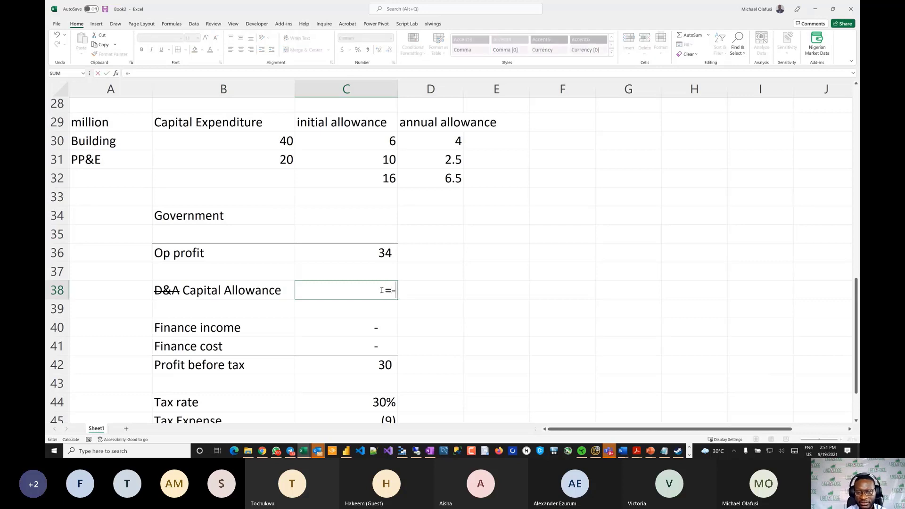
pyautogui.click(382, 179)
pyautogui.press('Return')
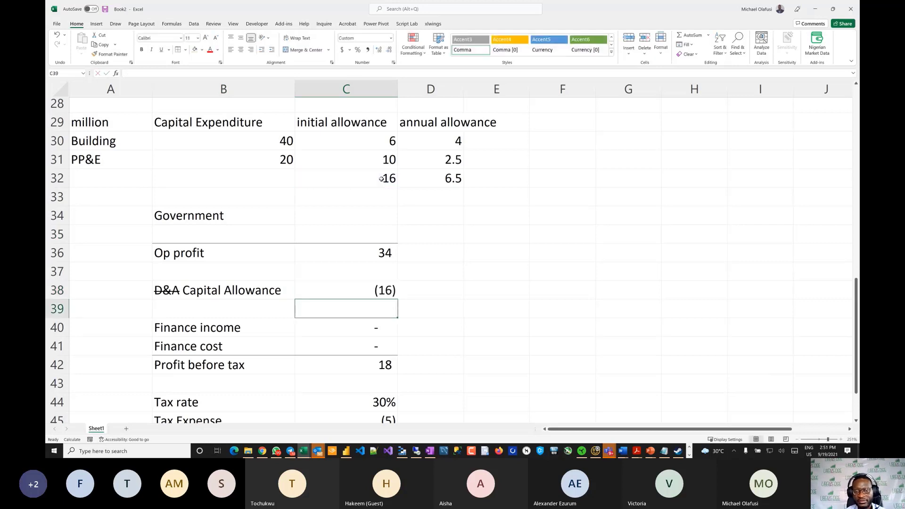
pyautogui.scroll(-1, 457, 352)
pyautogui.scroll(-1, 457, 352)
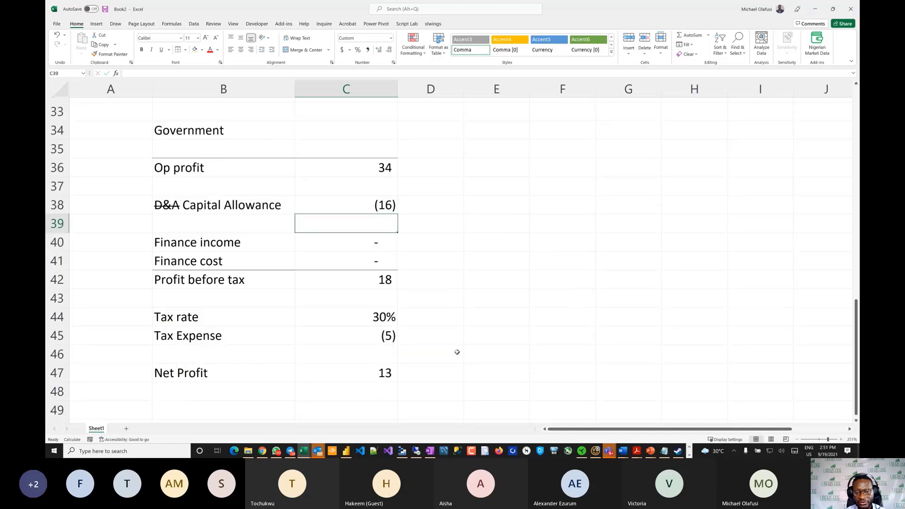
# Compare the accounting and Government Tax Expense rows, and rename the Government one in B45 as "Tax Paid".
pyautogui.scroll(5, 367, 329)
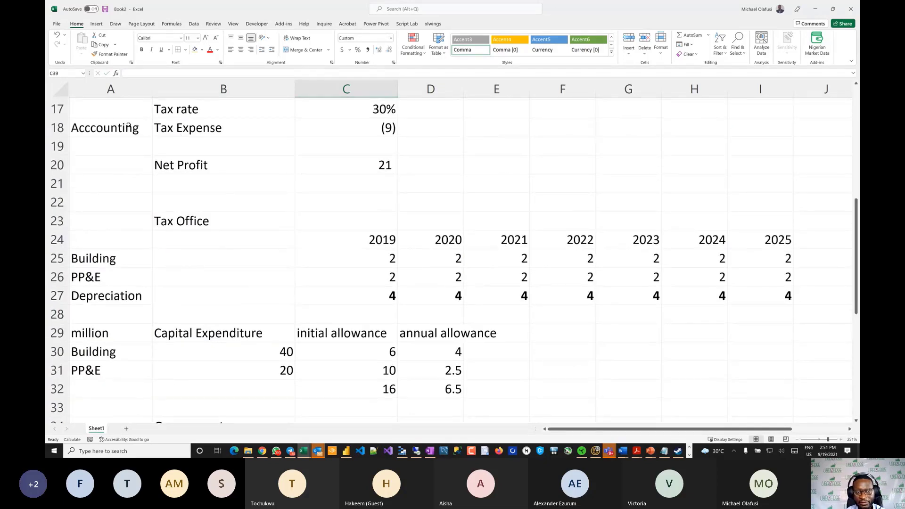
pyautogui.click(60, 126)
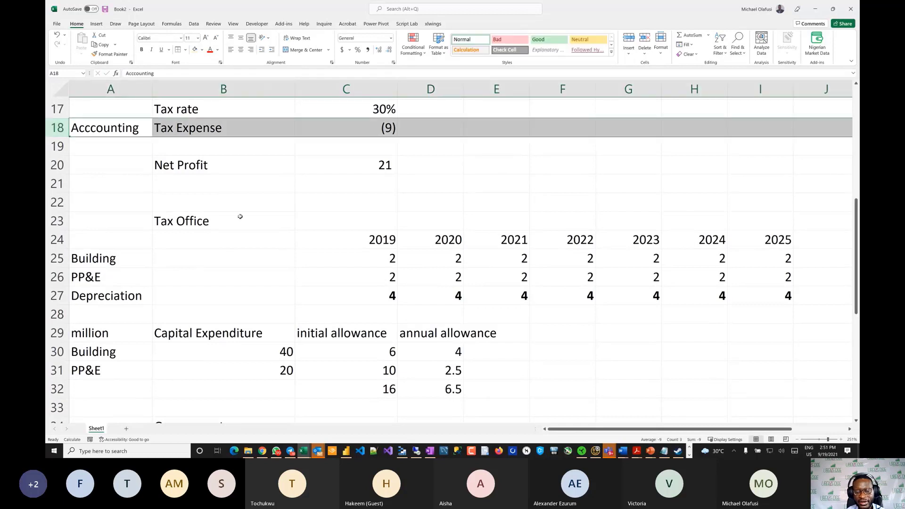
pyautogui.scroll(-6, 312, 222)
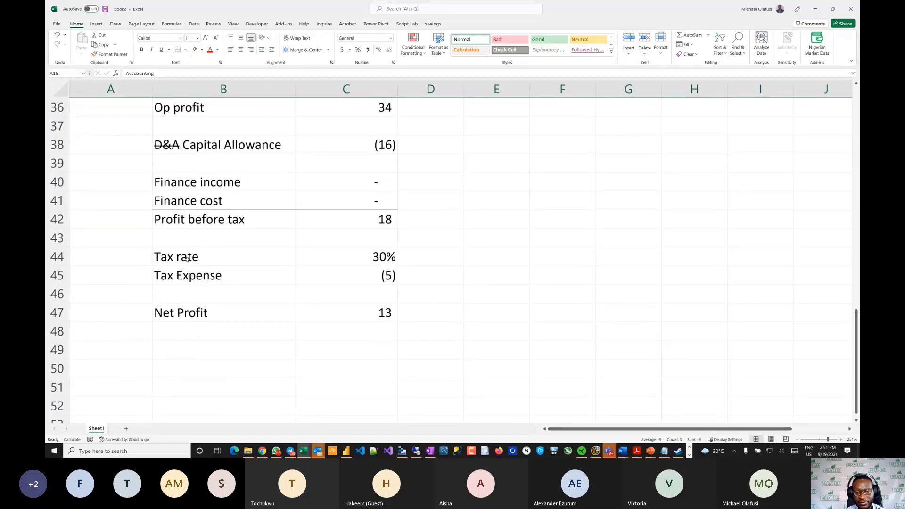
pyautogui.click(57, 274)
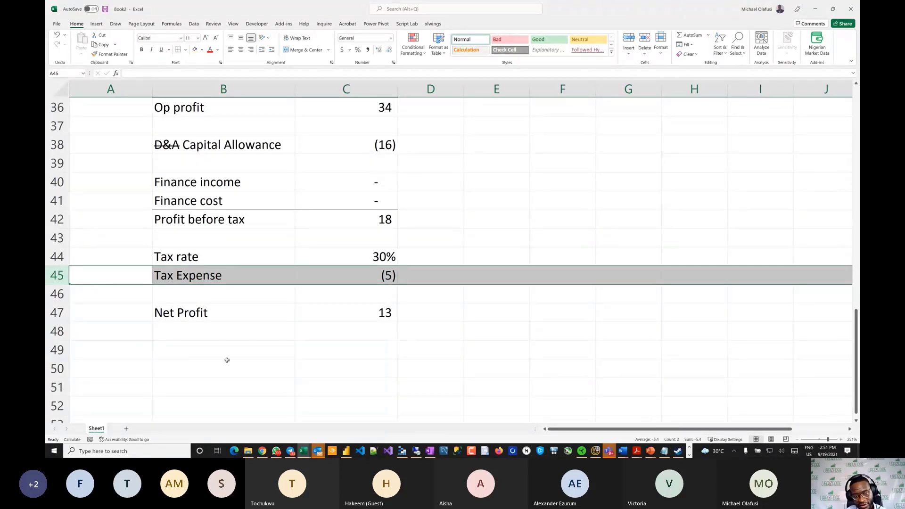
pyautogui.click(198, 275)
pyautogui.doubleClick(198, 275)
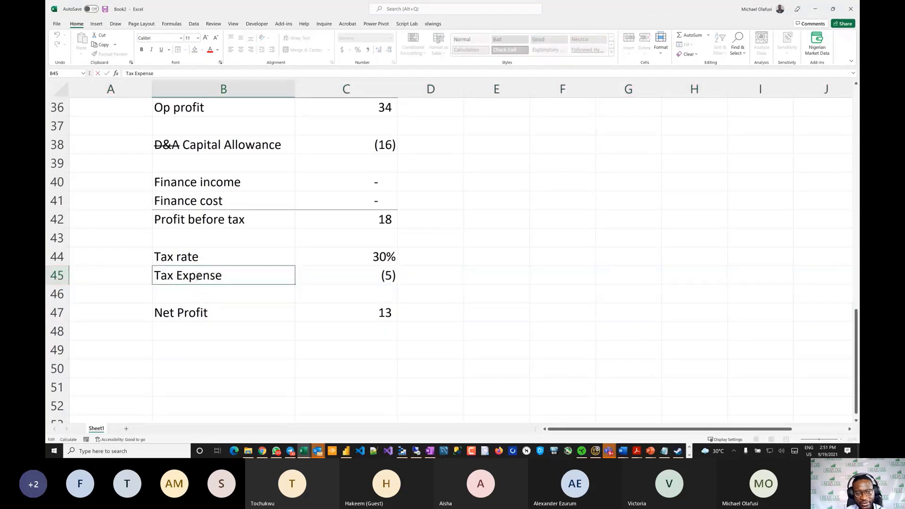
pyautogui.doubleClick(197, 275)
pyautogui.write('Paid')
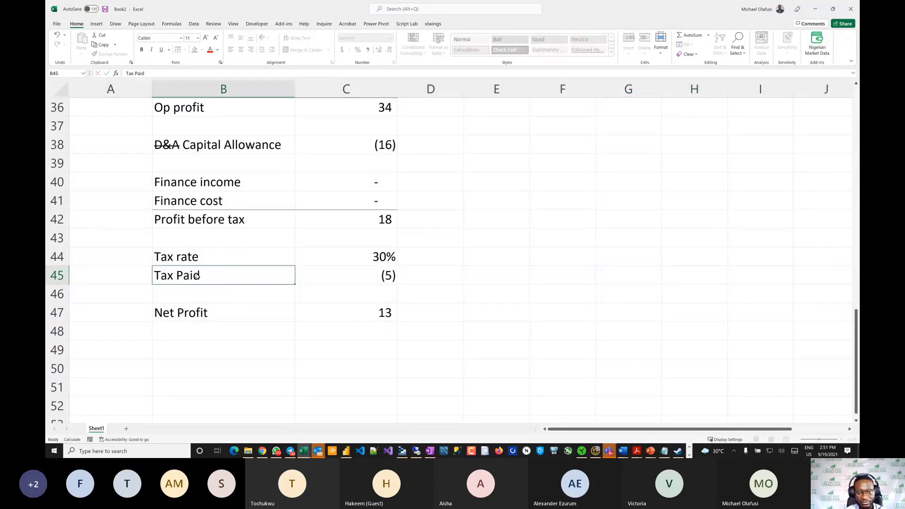
pyautogui.press('Return')
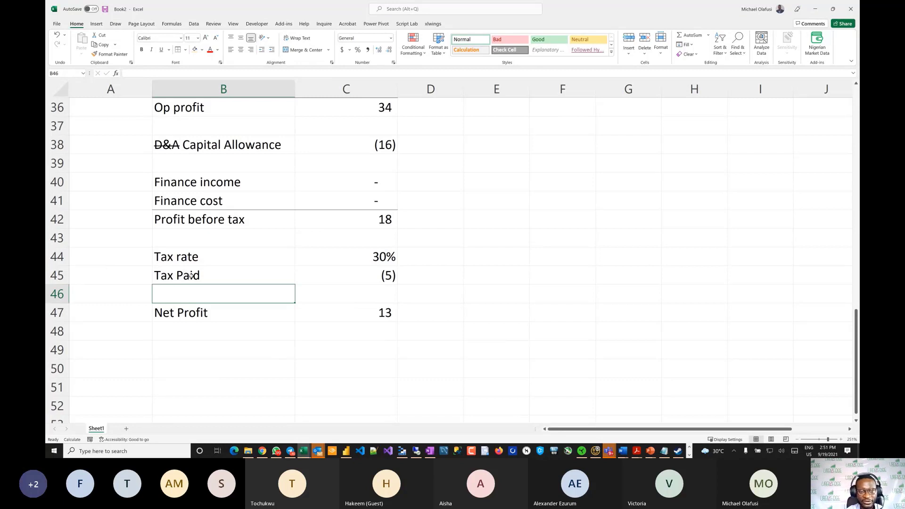
# Enter "Book, you carried as tax" in B50 below the Government computation, with "9mill" beside it.
pyautogui.click(56, 277)
pyautogui.click(175, 372)
pyautogui.write('Bok')
pyautogui.press('BackSpace')
pyautogui.write('o')
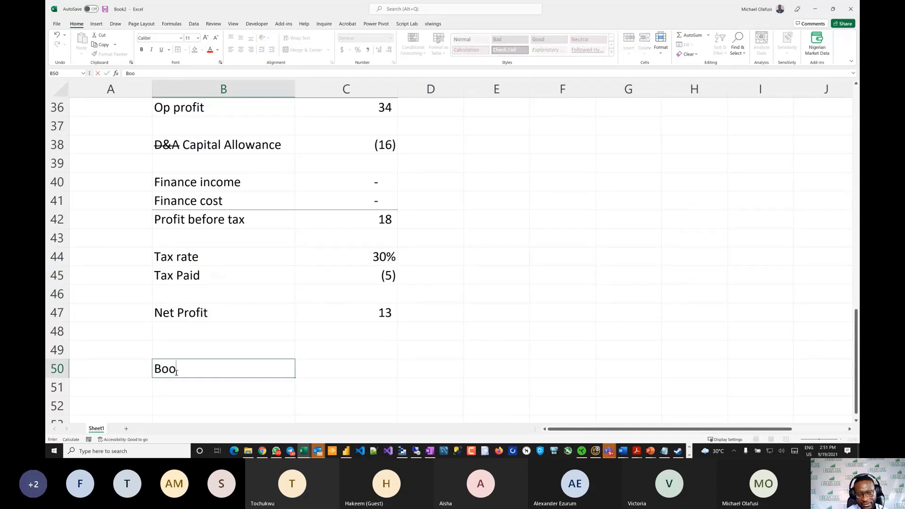
pyautogui.write('k, you carr')
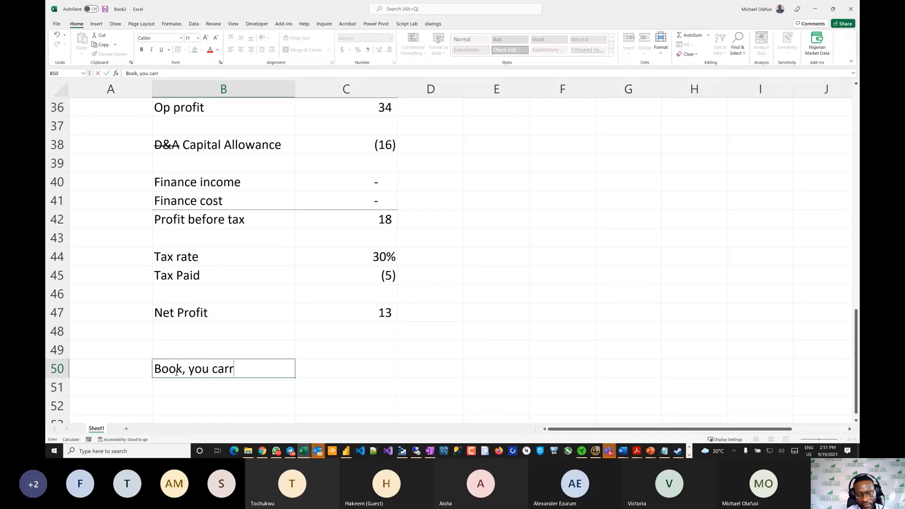
pyautogui.write('ied as tac')
pyautogui.press('BackSpace')
pyautogui.write('x')
pyautogui.press('Tab')
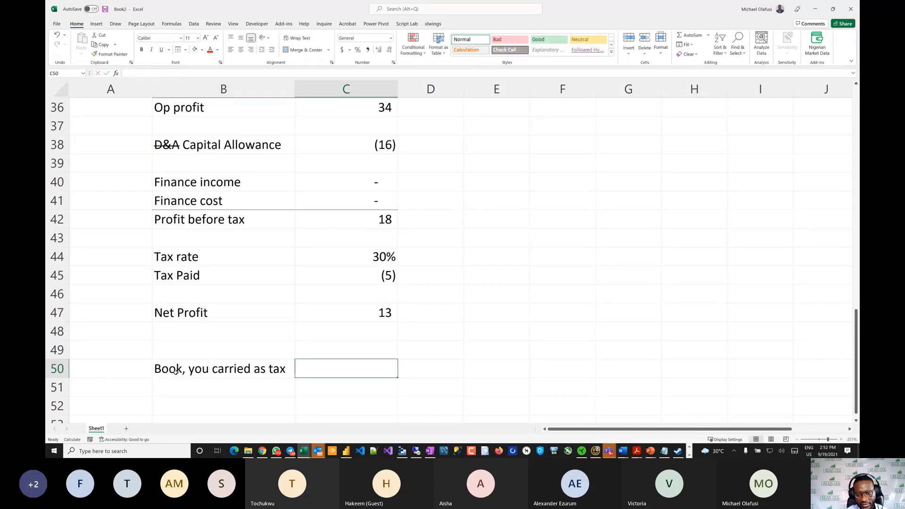
pyautogui.write('9mill')
pyautogui.press('Return')
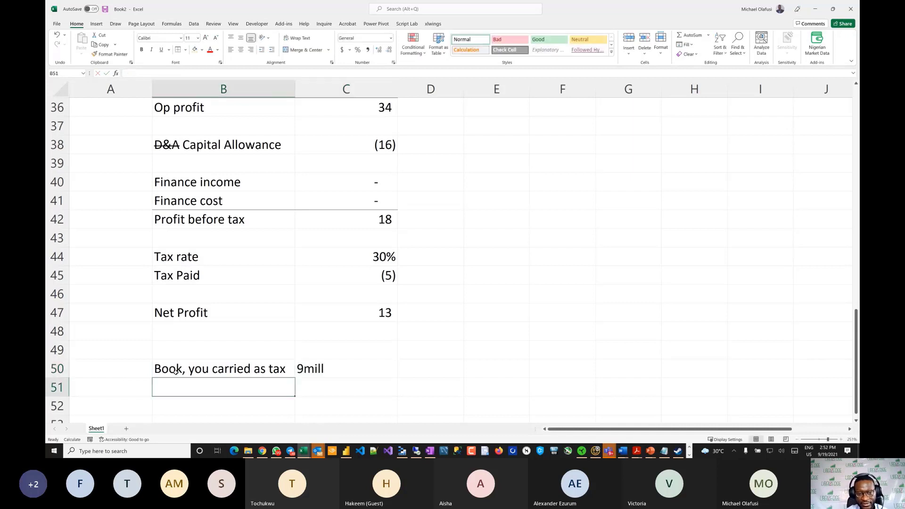
# Add a row below in B51 labelled "Government billed you" with the amount "5mill".
pyautogui.write('Government billed you')
pyautogui.press('Tab')
pyautogui.write('5mill')
pyautogui.press('Return')
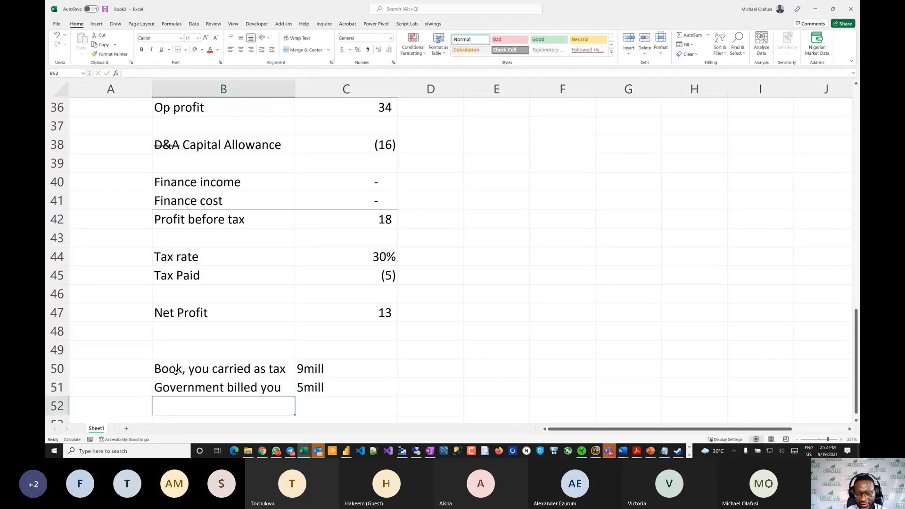
# Add a "Difference" row in B52 with the amount "4mill" and the note "deffered tax" in D52.
pyautogui.press('Right')
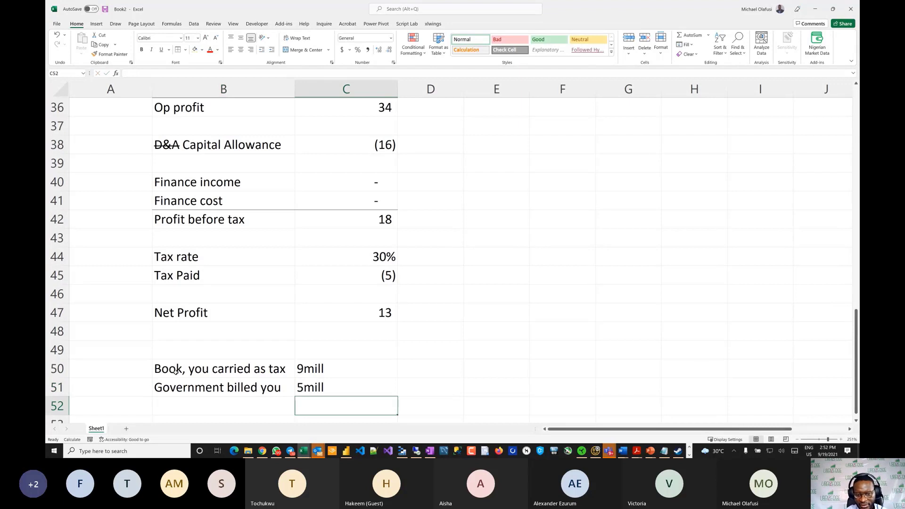
pyautogui.press('Left')
pyautogui.write('Diff')
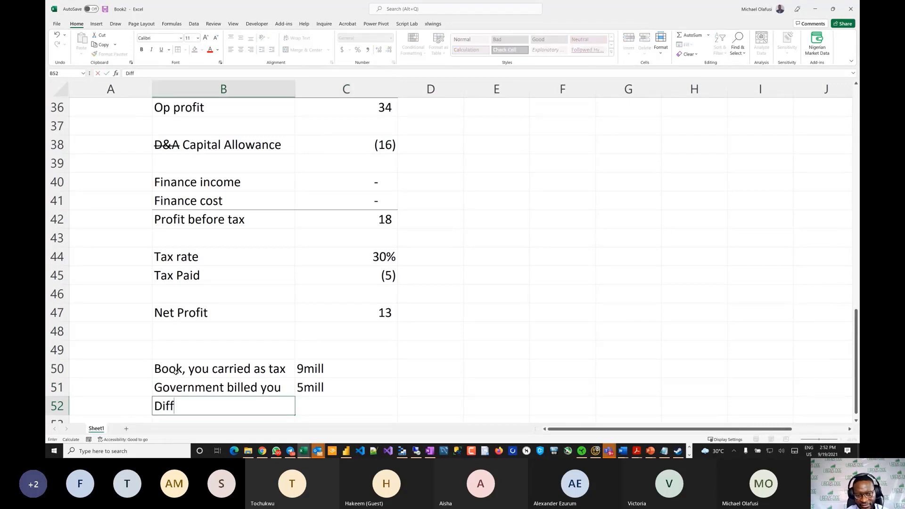
pyautogui.write('erence')
pyautogui.press('Tab')
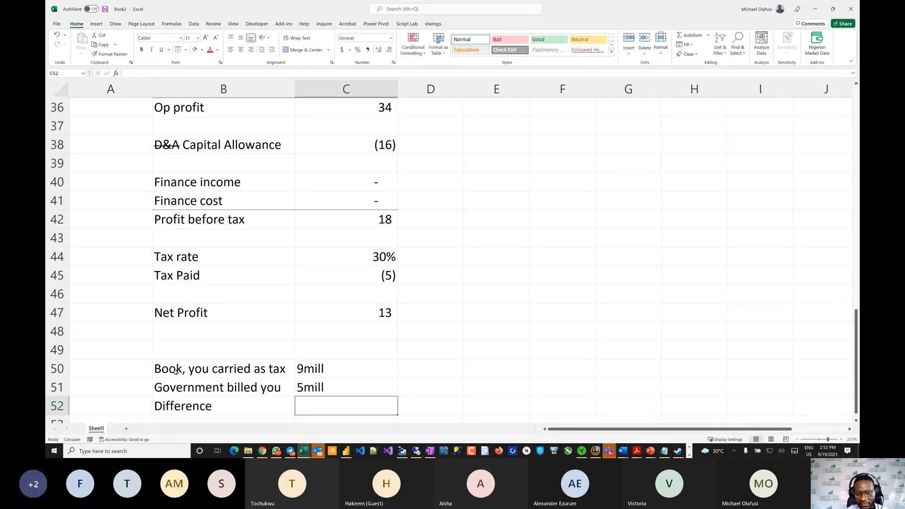
pyautogui.write('4mill')
pyautogui.press('Tab')
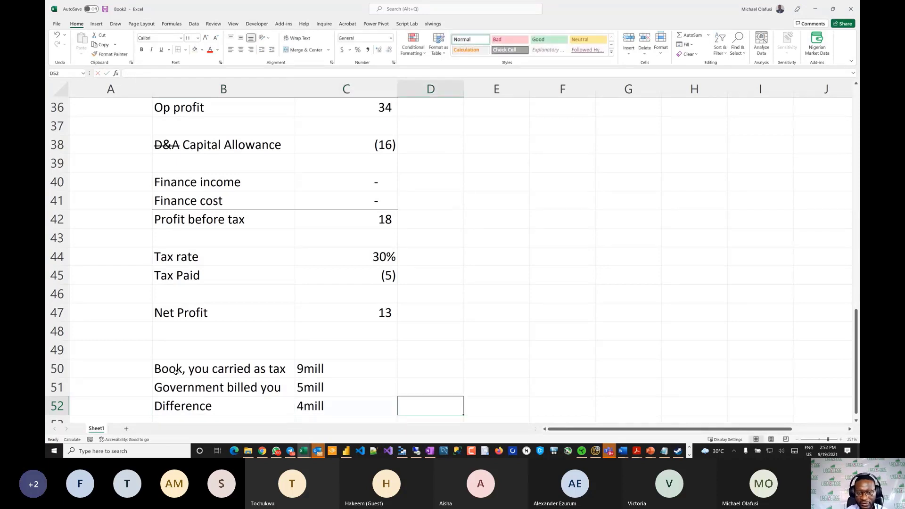
pyautogui.write('deffered tax')
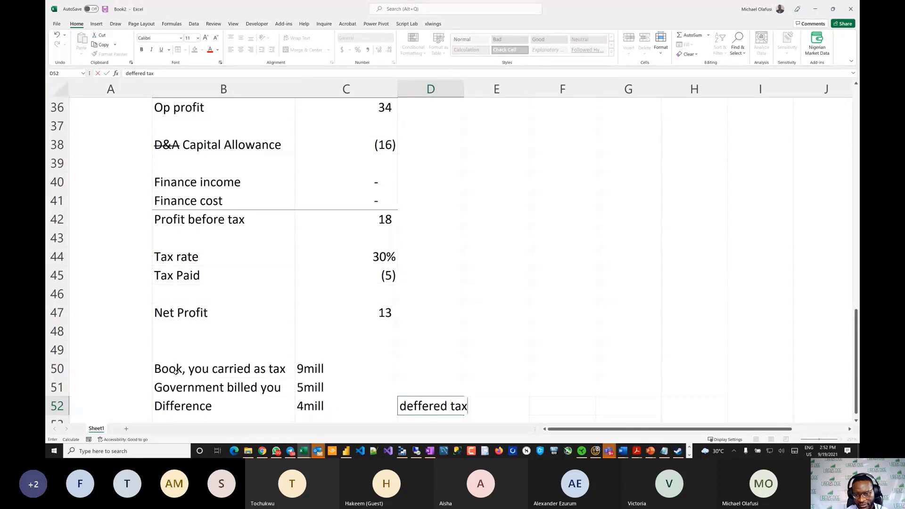
pyautogui.press('Return')
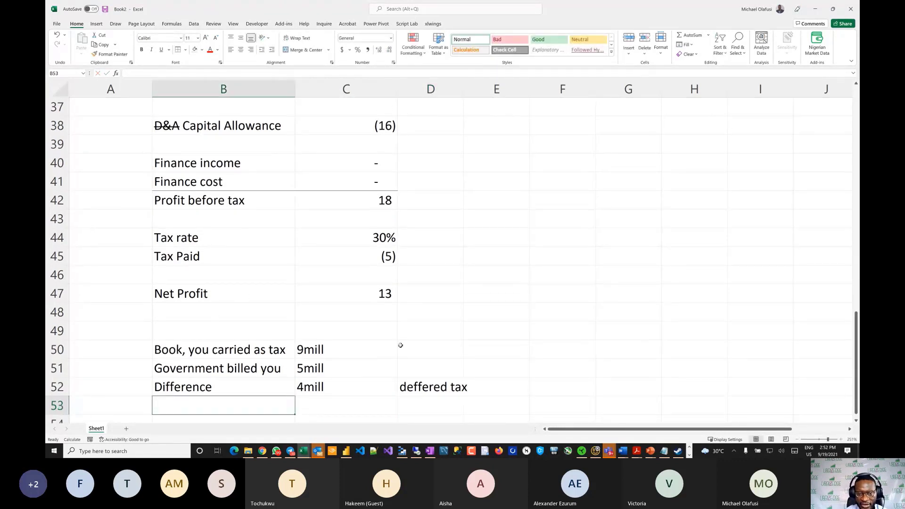
# Review the Government tax computation together with the carried, billed and difference rows below it.
pyautogui.scroll(-1, 400, 346)
pyautogui.scroll(1, 400, 345)
pyautogui.scroll(2, 401, 345)
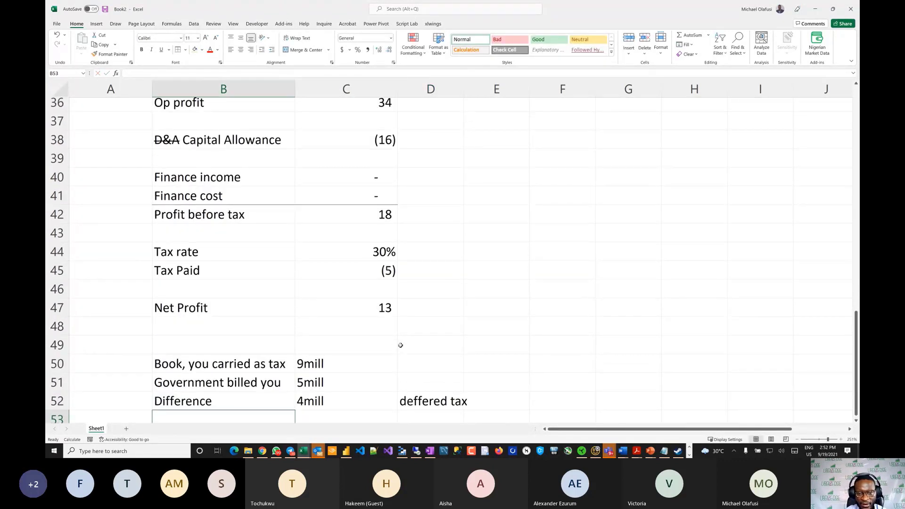
pyautogui.scroll(-3, 400, 346)
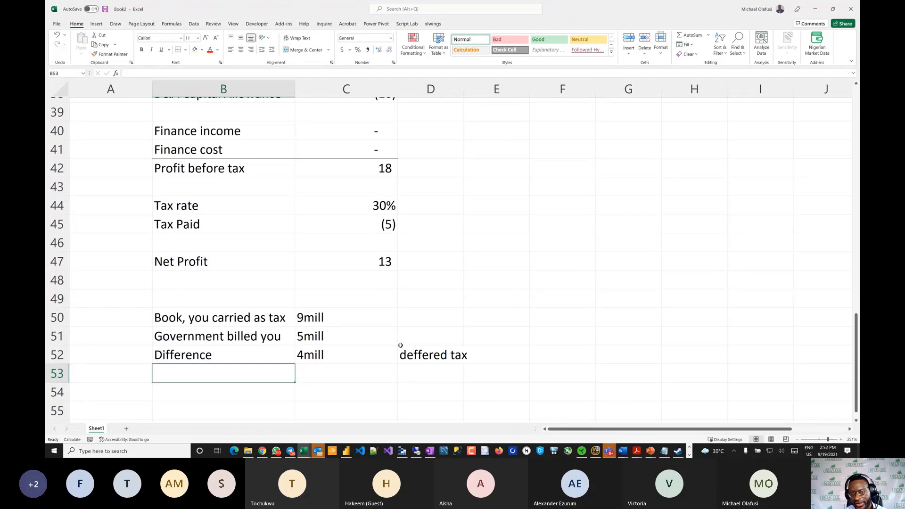
pyautogui.scroll(4, 400, 346)
pyautogui.scroll(-2, 400, 345)
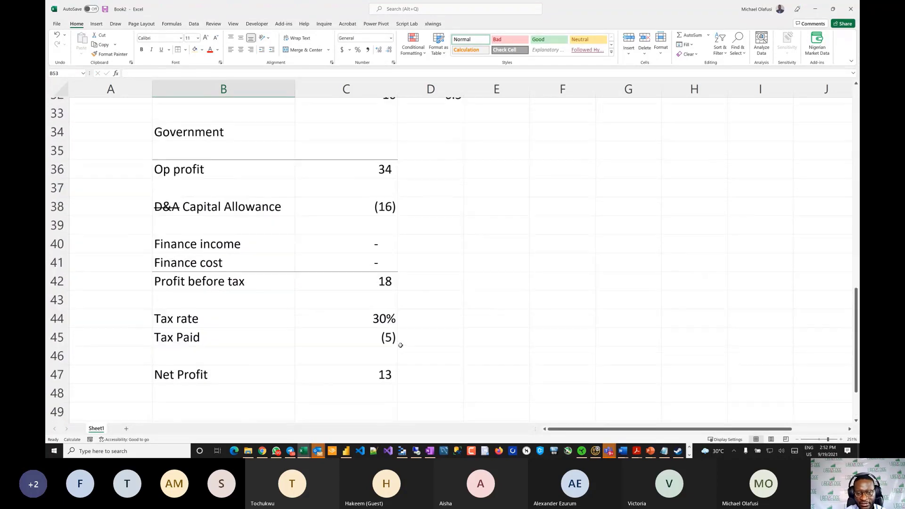
pyautogui.scroll(-2, 400, 346)
pyautogui.scroll(1, 400, 346)
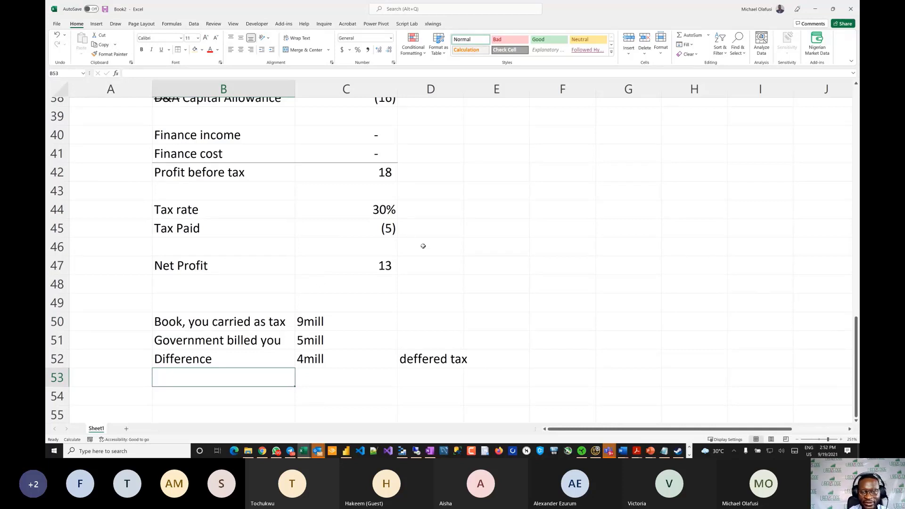
# Enter the note "Depreciation, depletion and amortization" in F47 beside the Net Profit row.
pyautogui.click(563, 265)
pyautogui.write('De')
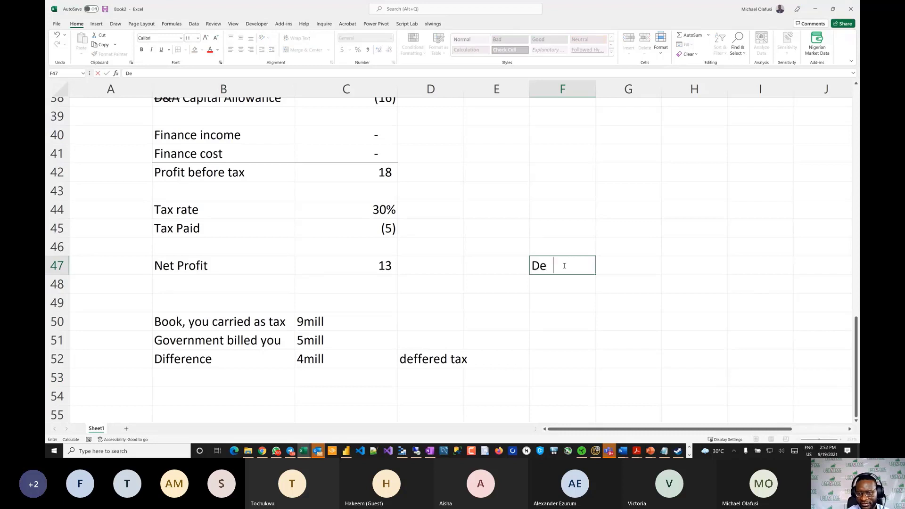
pyautogui.write('preciation')
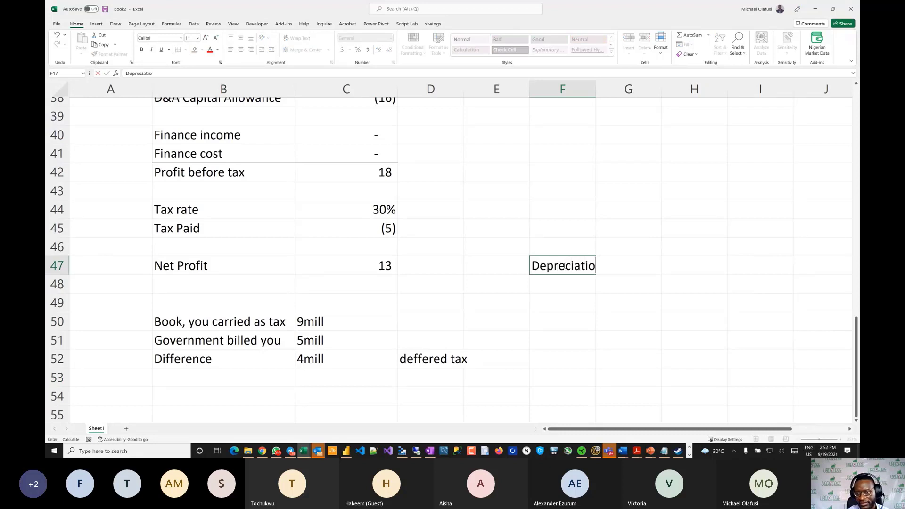
pyautogui.press('BackSpace')
pyautogui.write('n, depletion and amortization')
pyautogui.press('Return')
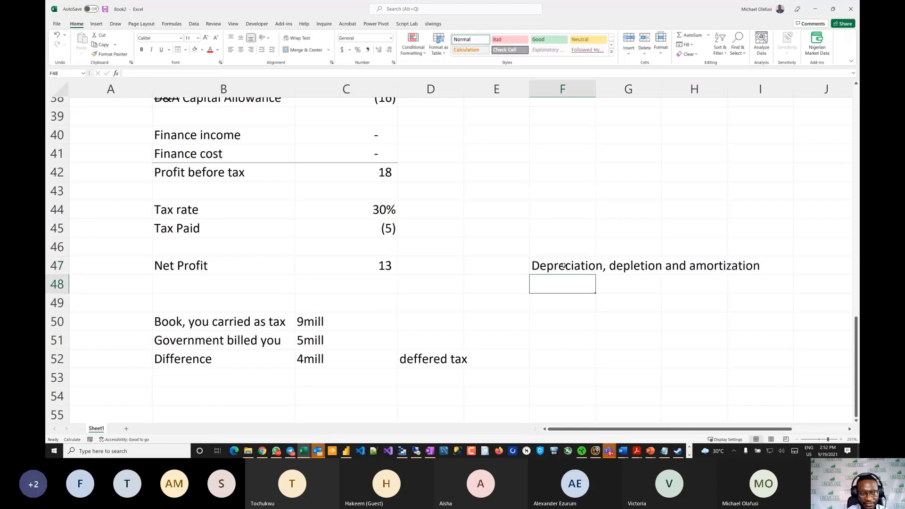
# List the abbreviations "DD&A" in F48 and "D&A" in F49 under the depreciation note.
pyautogui.write('D')
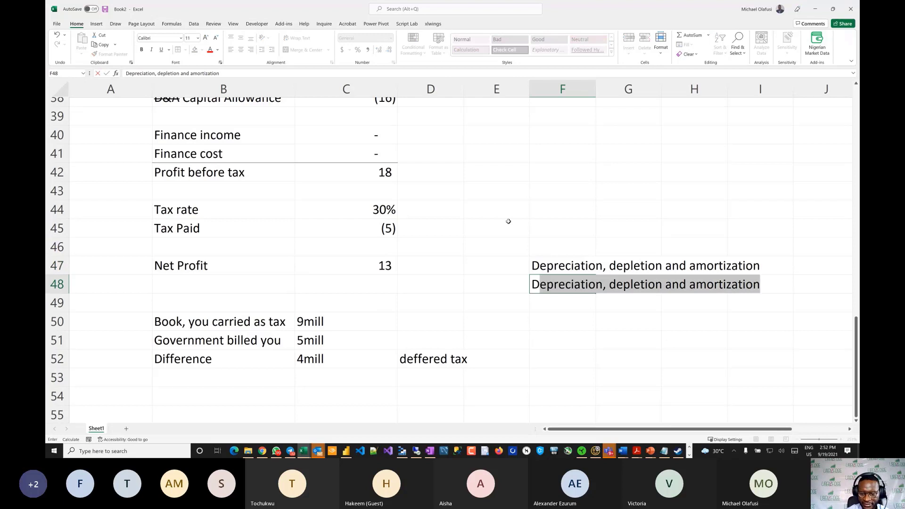
pyautogui.write('D&A')
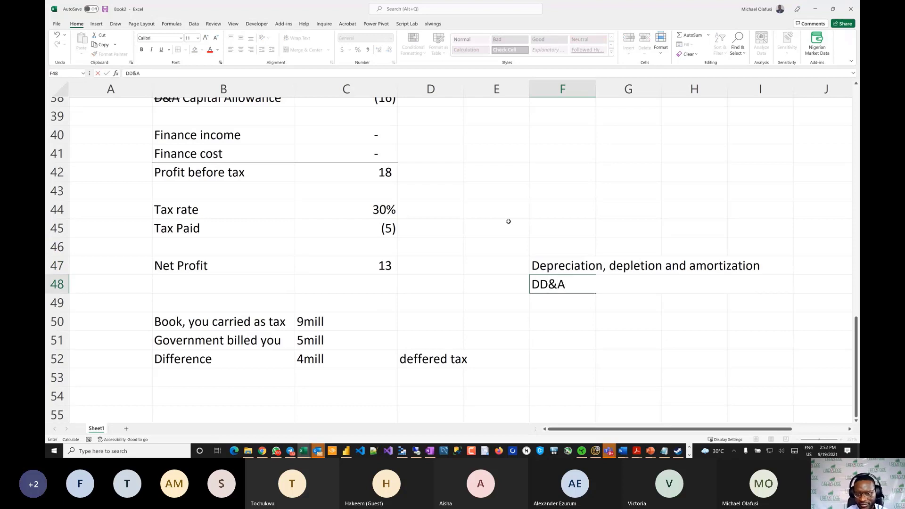
pyautogui.press('Return')
pyautogui.write('D&A')
pyautogui.press('Return')
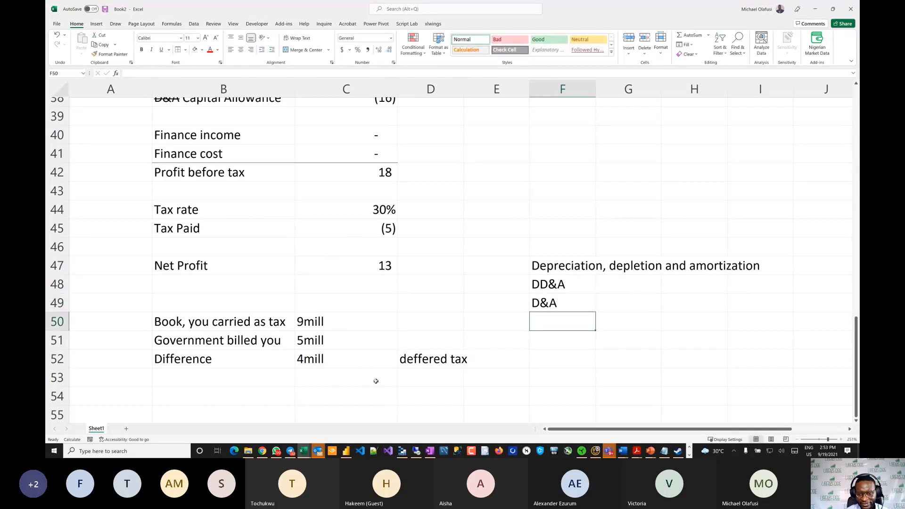
# Enter the questions "asset?" in D53 and "liability?" in D54 beneath the deferred tax note.
pyautogui.click(423, 377)
pyautogui.write('as')
pyautogui.press('BackSpace')
pyautogui.write('set')
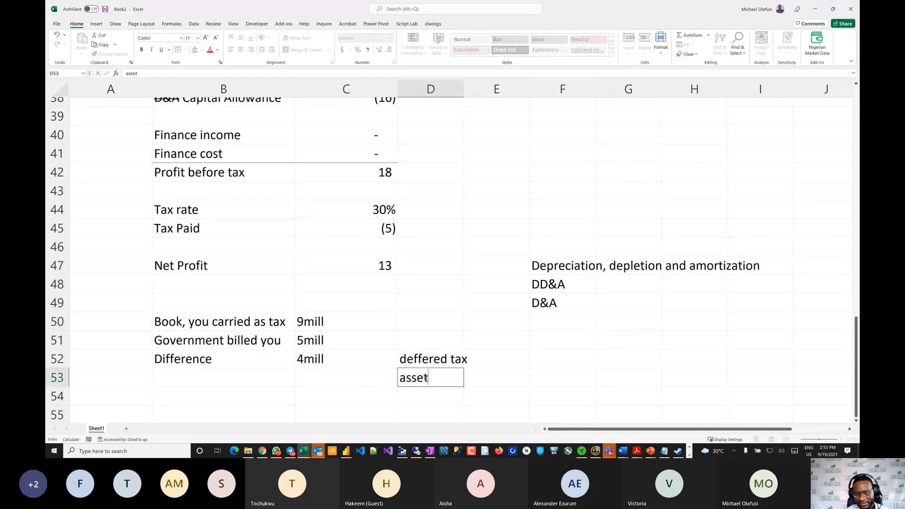
pyautogui.write('?')
pyautogui.press('Return')
pyautogui.write('li')
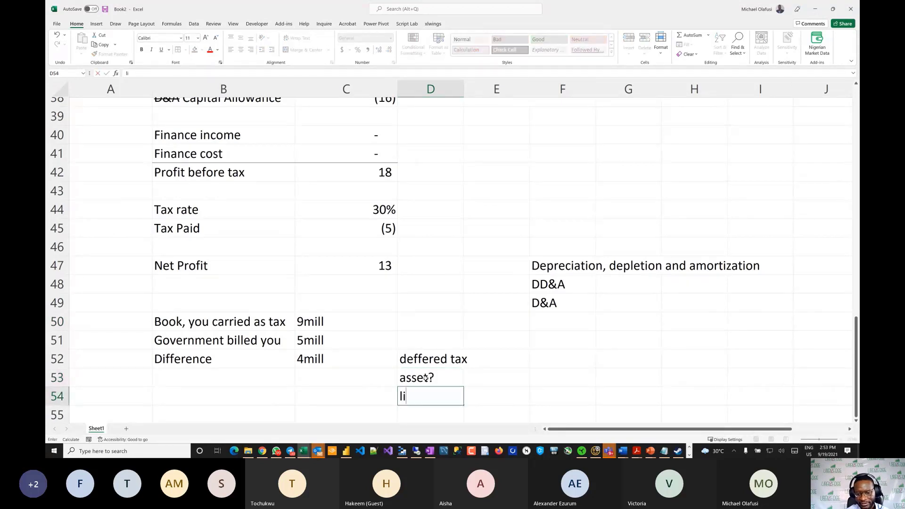
pyautogui.write('ability?')
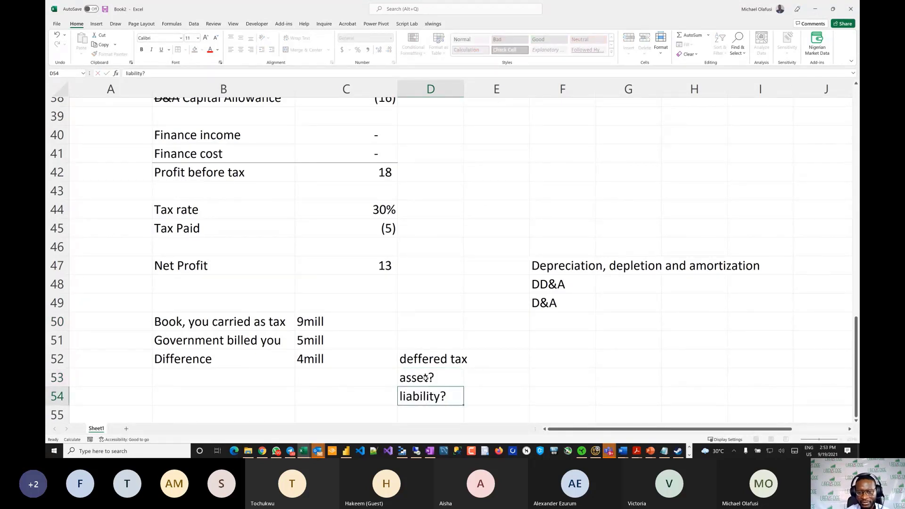
pyautogui.press('Return')
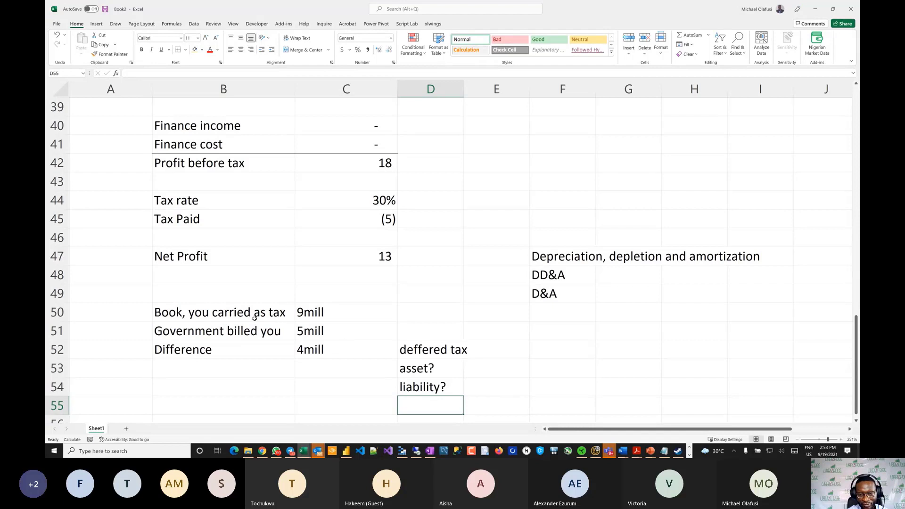
# Compare the tax carried in the books in row 50 with the amount the government billed in row 51.
pyautogui.click(167, 312)
pyautogui.moveTo(167, 312); pyautogui.dragTo(310, 314)
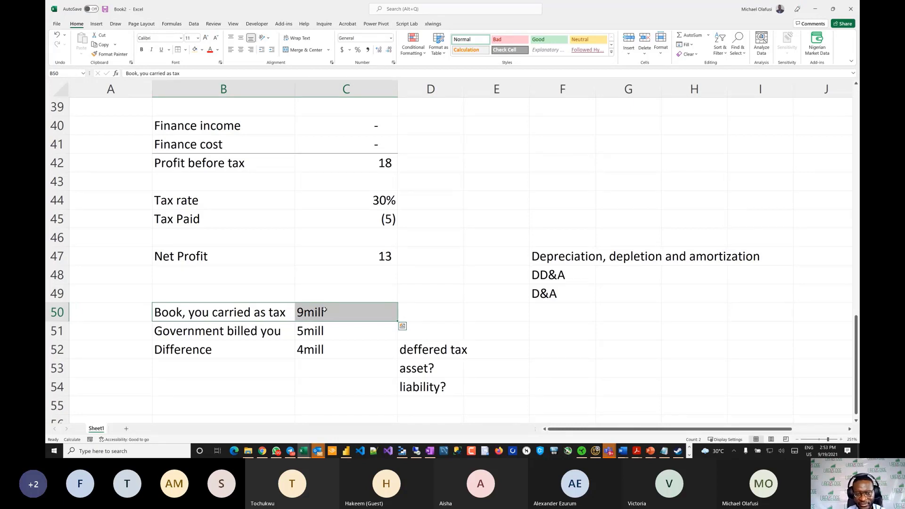
pyautogui.moveTo(184, 333); pyautogui.dragTo(318, 330)
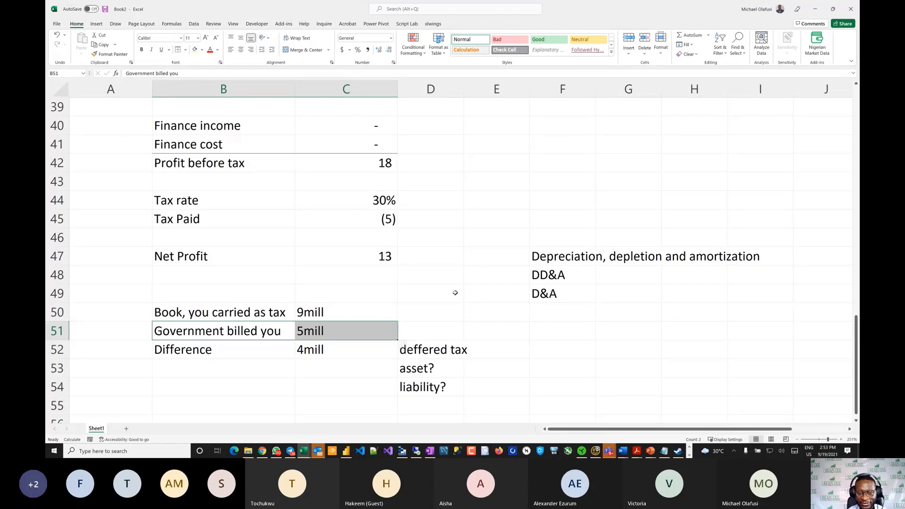
pyautogui.scroll(3, 456, 293)
pyautogui.scroll(-5, 455, 293)
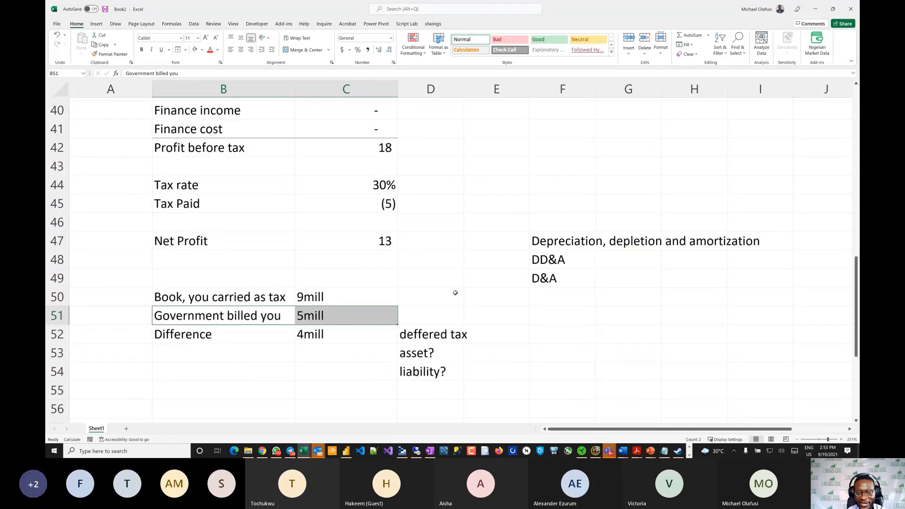
pyautogui.click(187, 324)
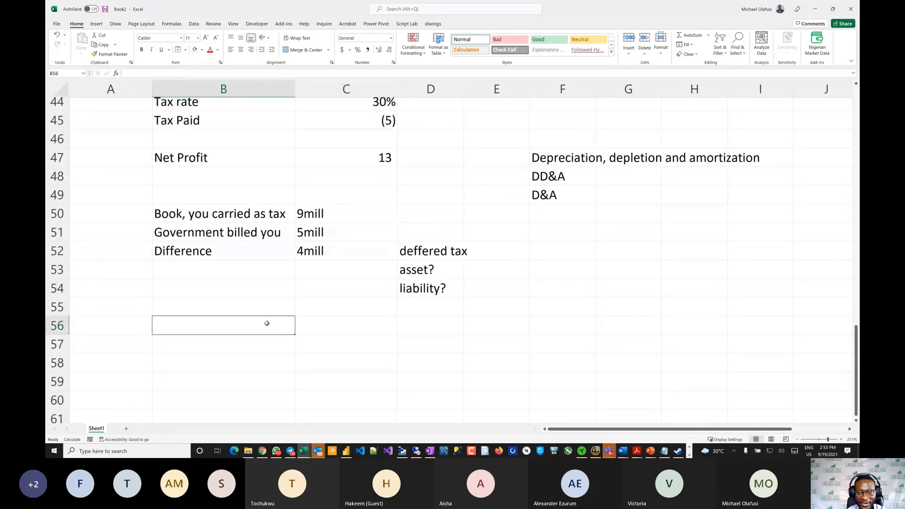
# Check the Building and PP&E capital expenditure in B30:B31 against the capital allowance rates on the PwC Nigeria deductions page.
pyautogui.scroll(5, 372, 306)
pyautogui.scroll(-1, 372, 306)
pyautogui.scroll(2, 371, 306)
pyautogui.scroll(3, 372, 305)
pyautogui.moveTo(228, 334); pyautogui.dragTo(239, 350)
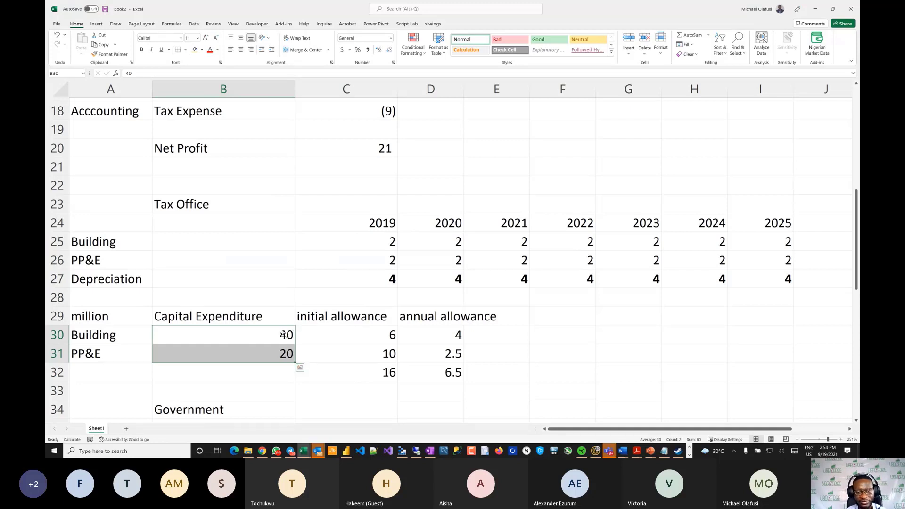
pyautogui.hotkey('alt', 'Tab')
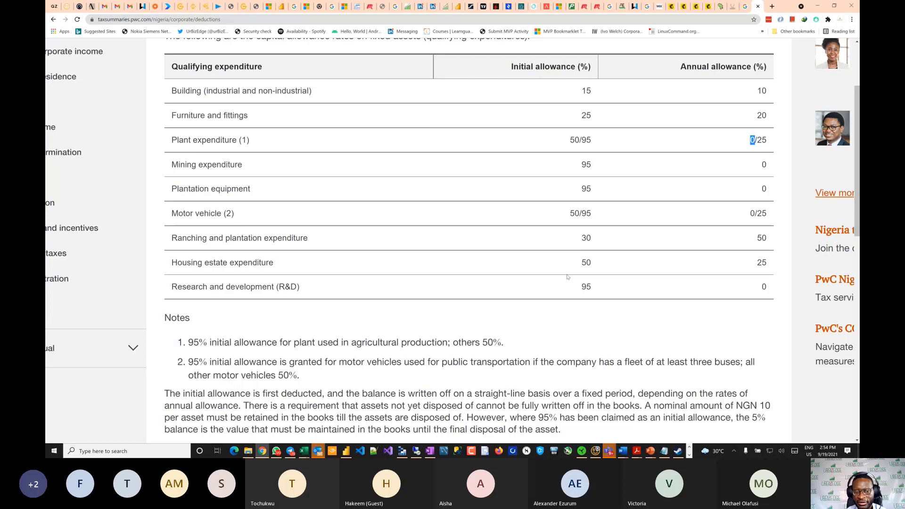
# Switch back to the Book2 workbook and review the accounting tax expense computation and the depreciation and allowance tables.
pyautogui.hotkey('alt', 'Tab')
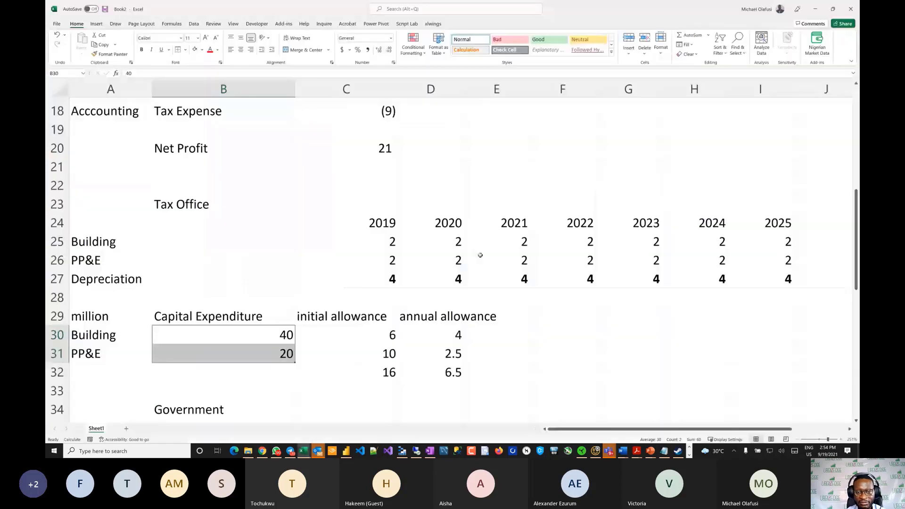
pyautogui.scroll(3, 427, 249)
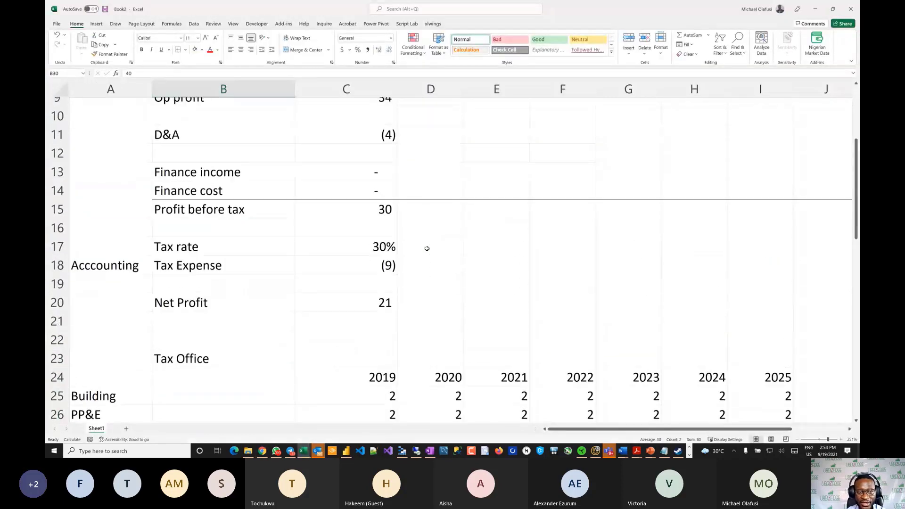
pyautogui.scroll(-3, 427, 249)
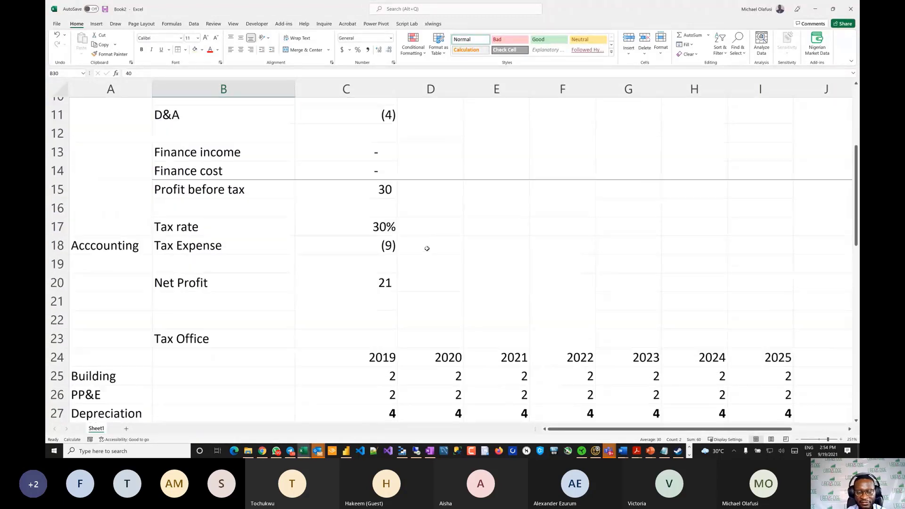
pyautogui.scroll(-1, 427, 249)
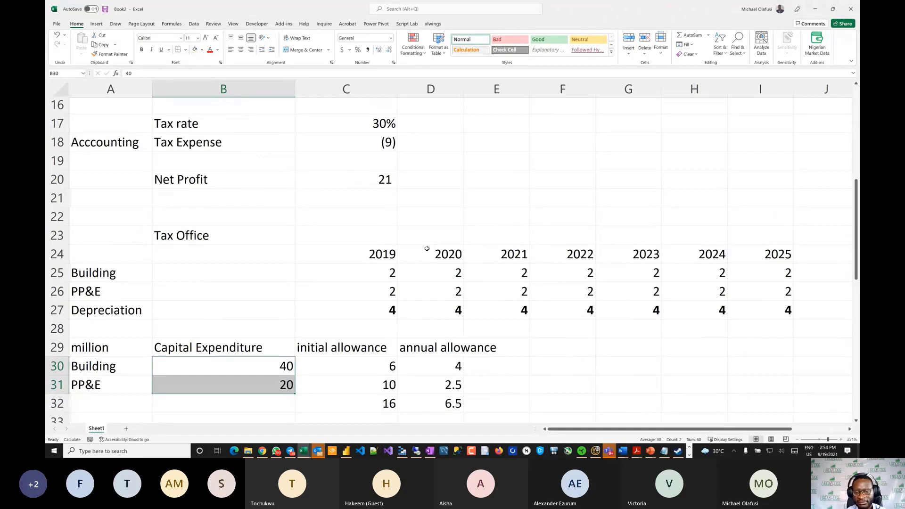
pyautogui.scroll(-3, 427, 249)
# Switch to the Office Hour 57 file workbook and examine the deferred income tax row on its Tax sheet.
pyautogui.hotkey('alt', 'Tab')
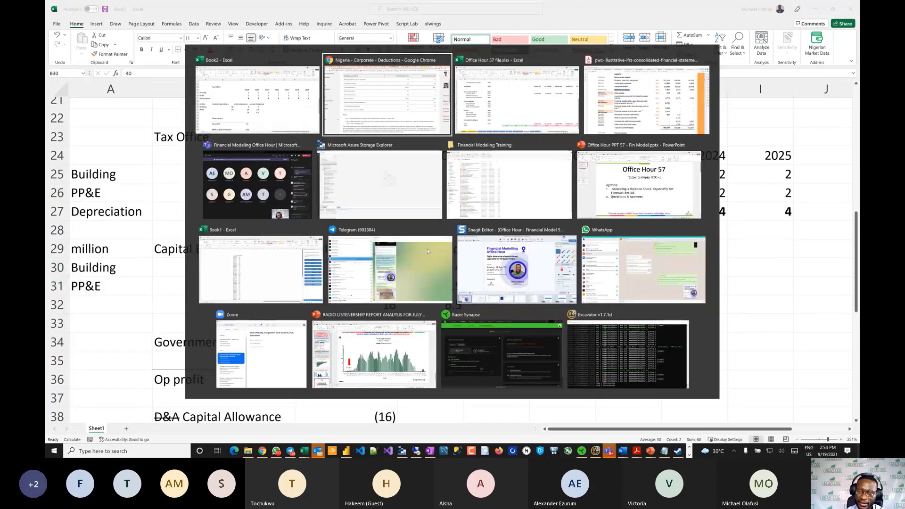
pyautogui.hotkey('alt', 'Tab')
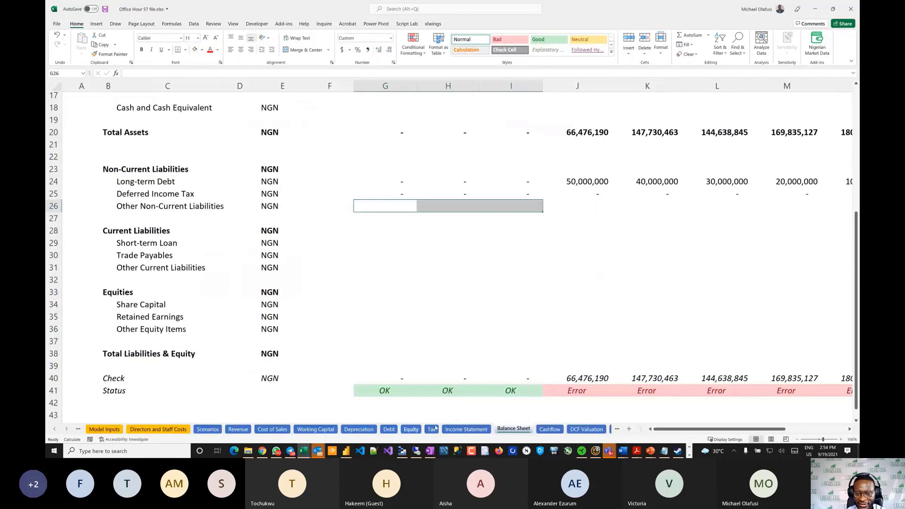
pyautogui.click(431, 429)
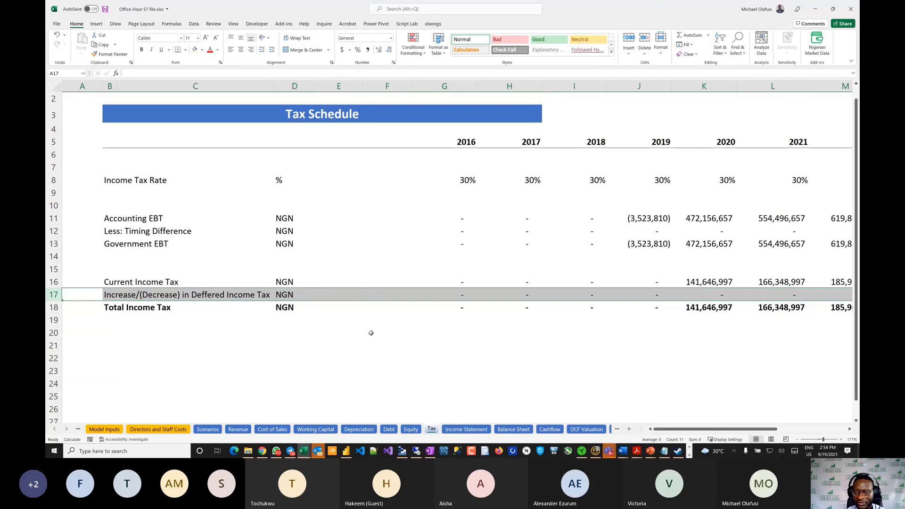
pyautogui.scroll(-2, 371, 332)
pyautogui.scroll(1, 371, 332)
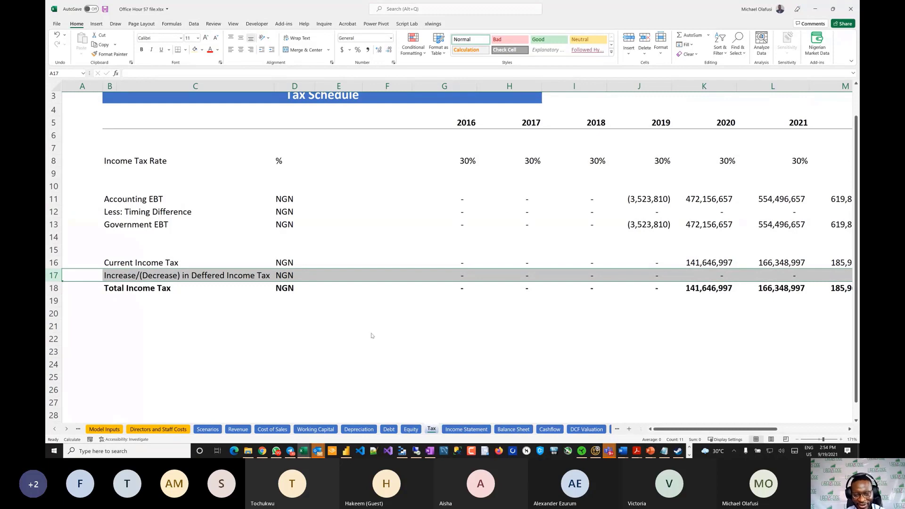
# Switch to the Book2 workbook and compare the tax carried in the books with the amount the government billed.
pyautogui.hotkey('alt', 'Tab')
pyautogui.scroll(-6, 336, 316)
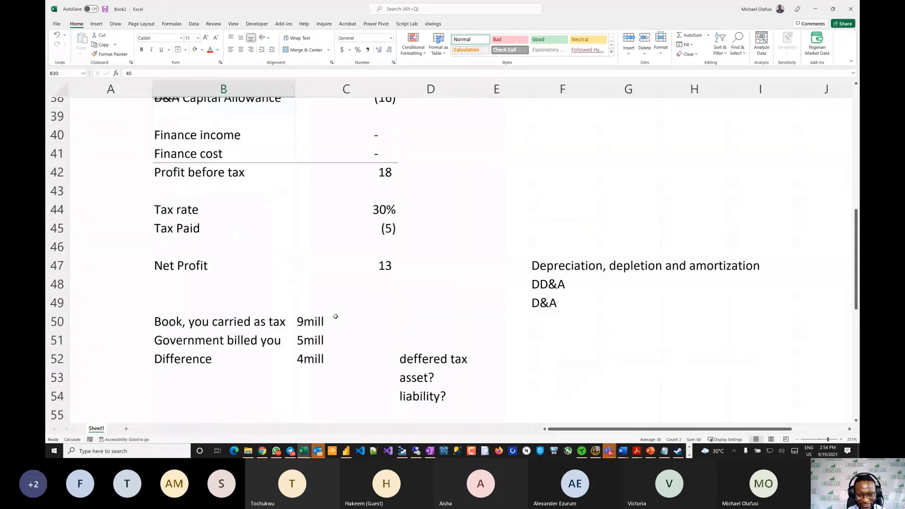
pyautogui.scroll(2, 335, 316)
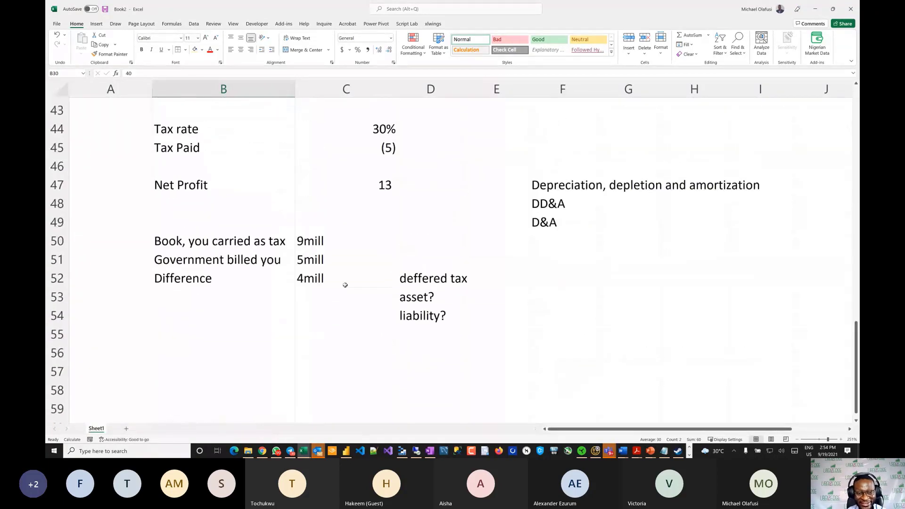
pyautogui.click(59, 241)
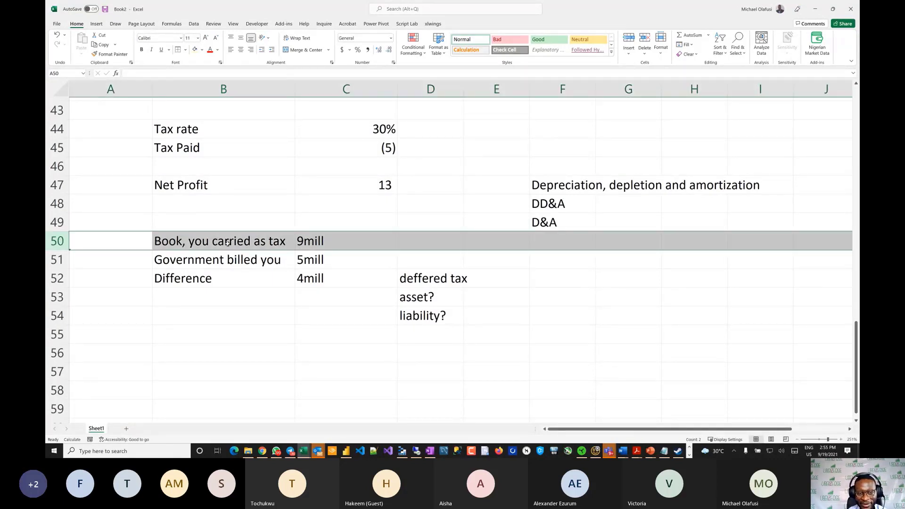
pyautogui.moveTo(228, 243); pyautogui.dragTo(312, 243)
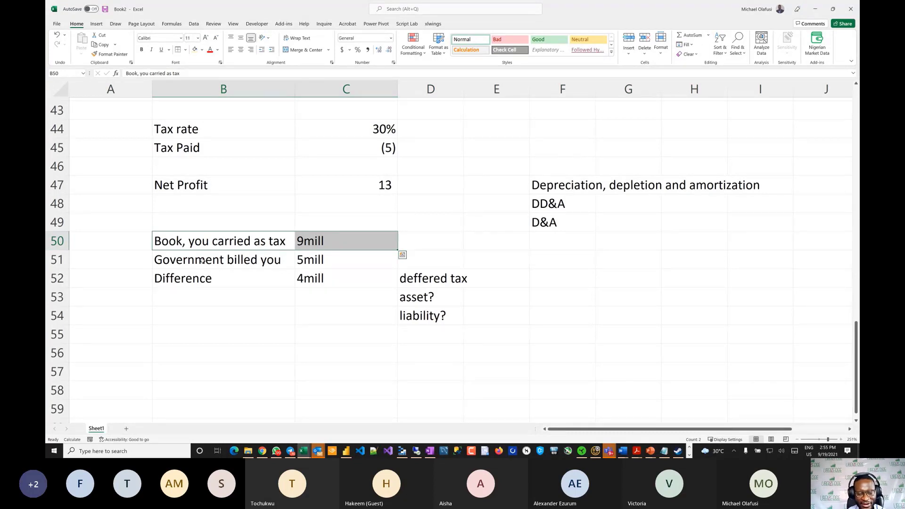
pyautogui.moveTo(194, 261); pyautogui.dragTo(346, 258)
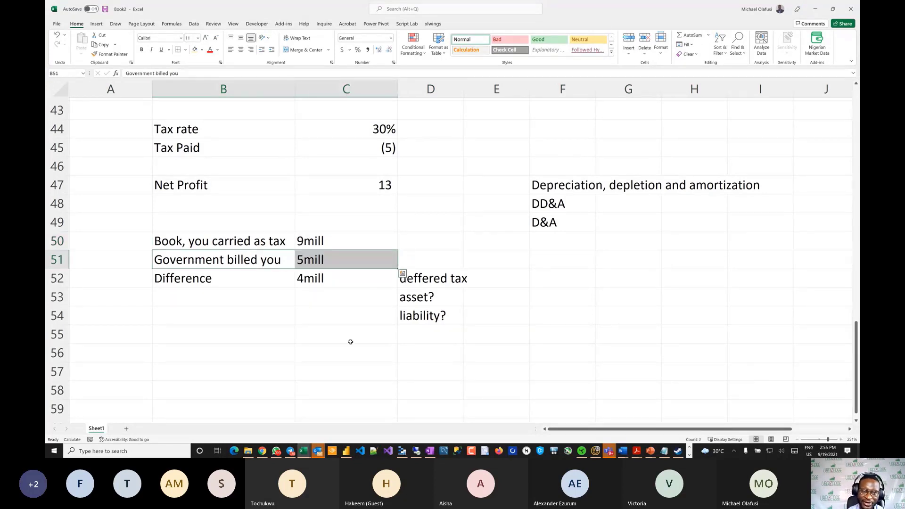
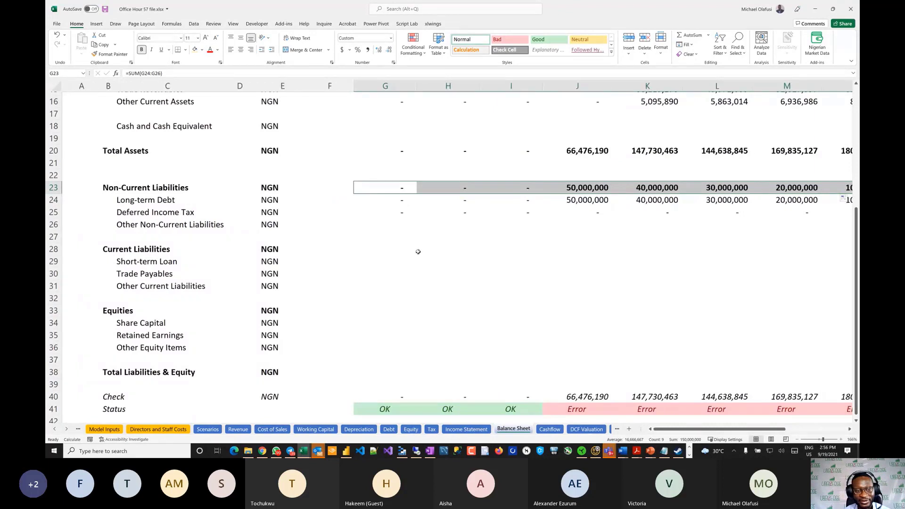
pyautogui.click(418, 251)
pyautogui.click(439, 267)
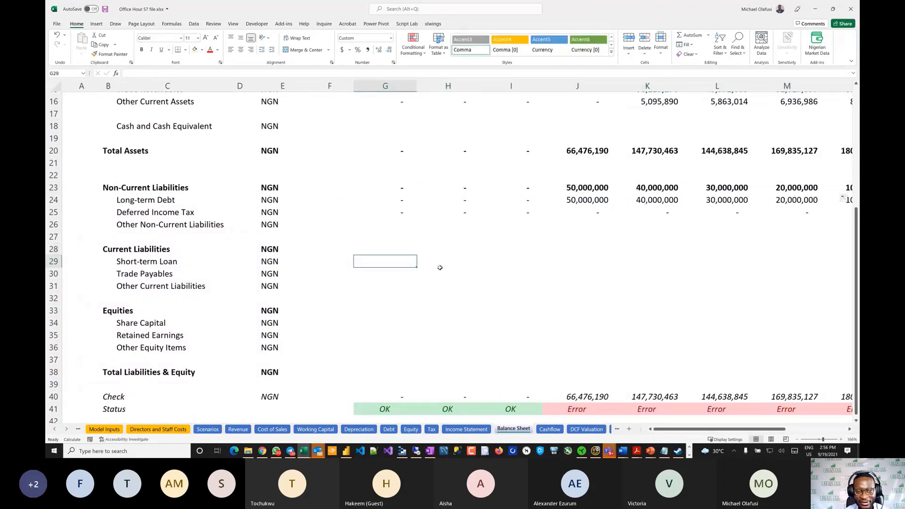
pyautogui.write('=')
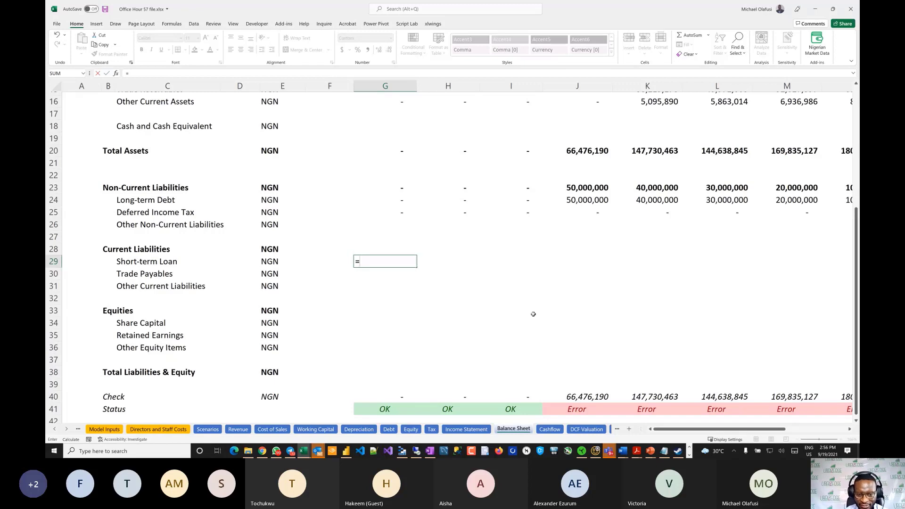
pyautogui.press('Escape')
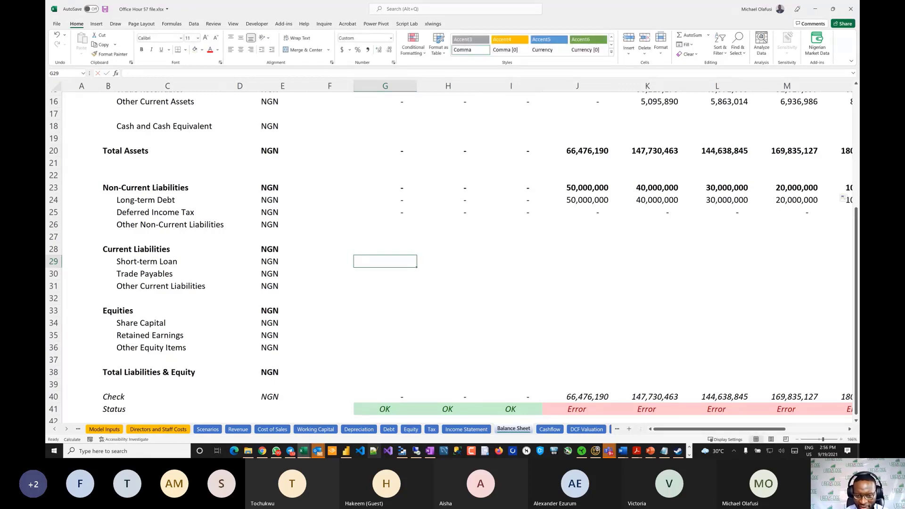
# Check the loan balances and the Closing Bank Overdraft row on the Debt sheet.
pyautogui.click(389, 429)
pyautogui.scroll(-2, 183, 254)
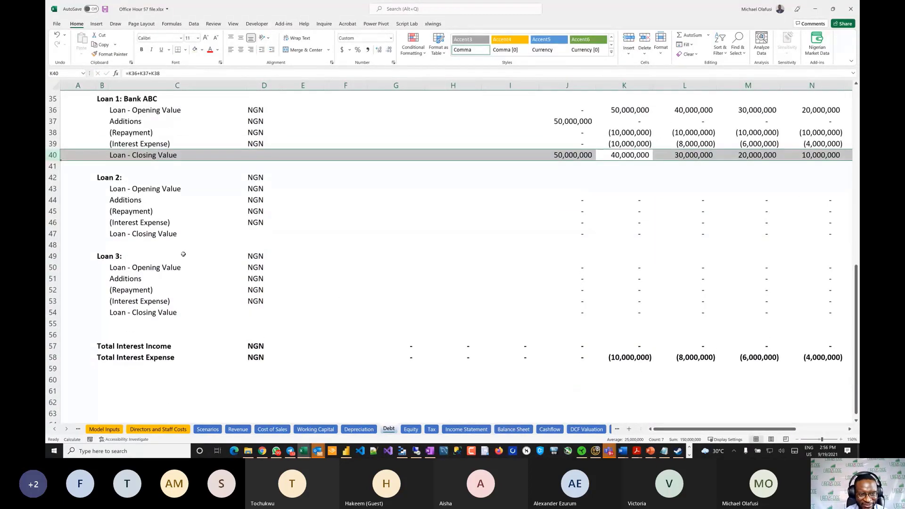
pyautogui.scroll(3, 183, 254)
pyautogui.scroll(4, 183, 254)
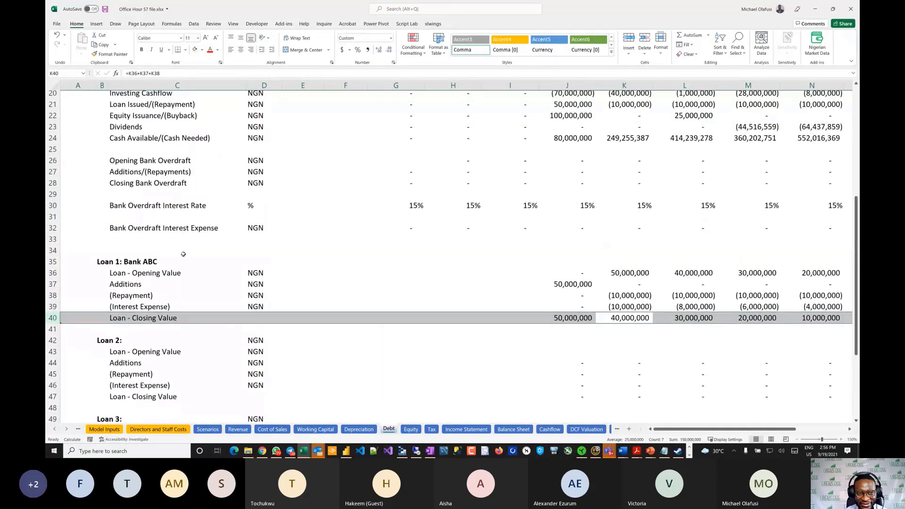
pyautogui.scroll(-4, 184, 254)
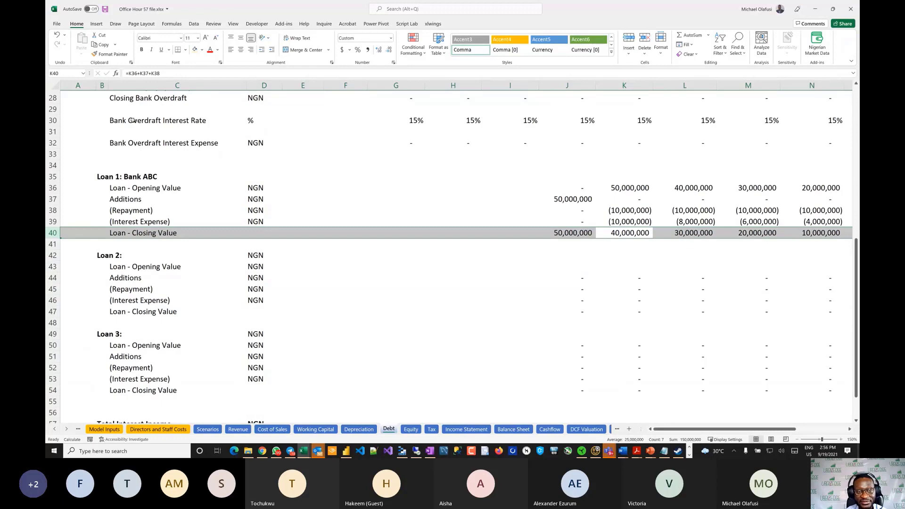
pyautogui.scroll(1, 99, 140)
pyautogui.click(77, 144)
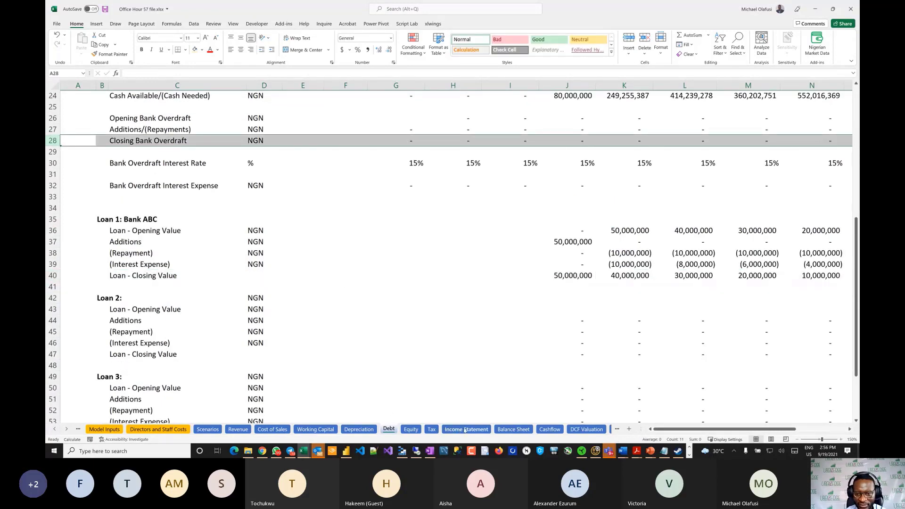
# Link the 2016 Short-term Loan in G29 of the Balance Sheet to the Closing Bank Overdraft in Debt!G28.
pyautogui.click(513, 429)
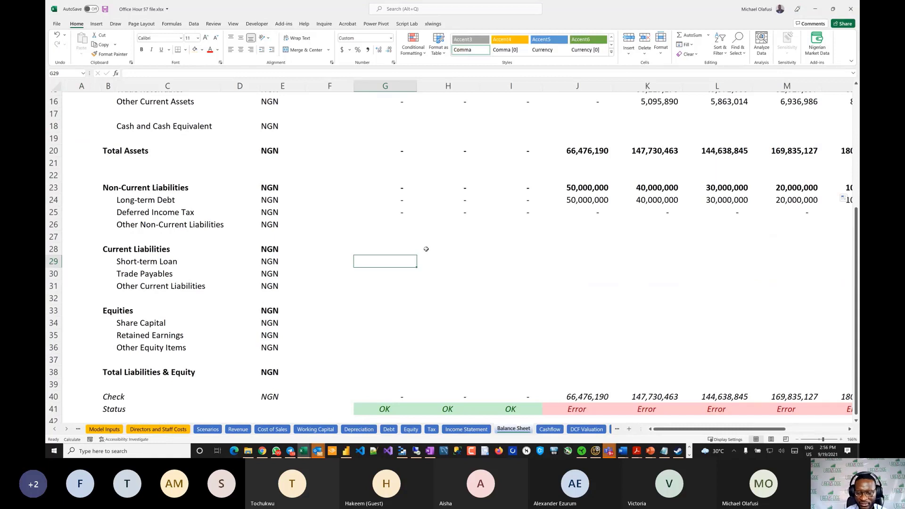
pyautogui.write('=')
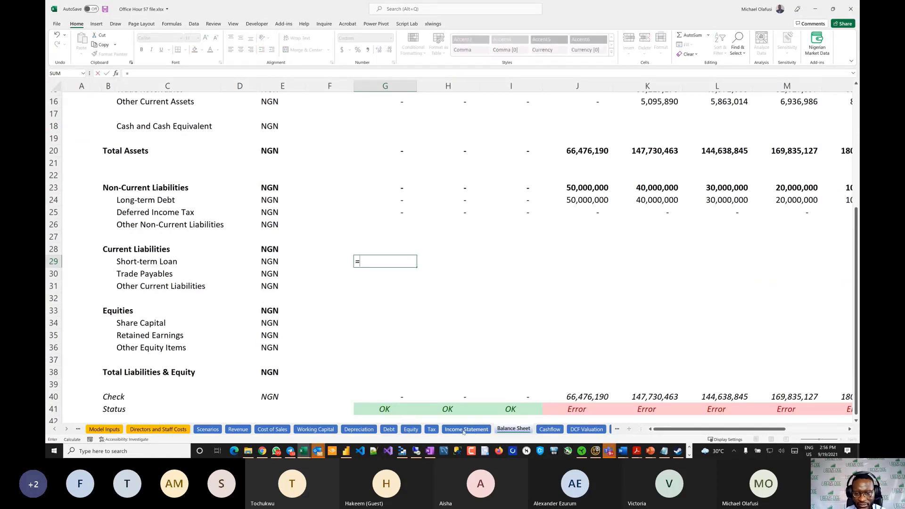
pyautogui.click(389, 429)
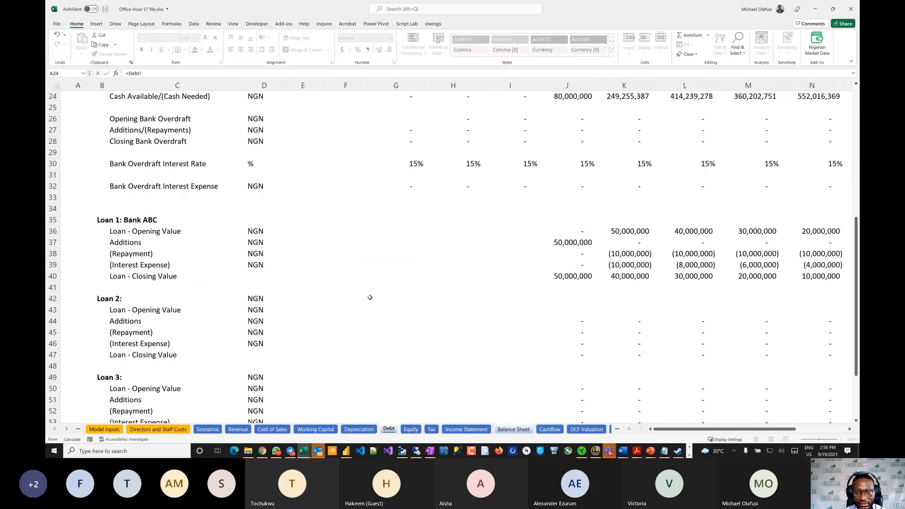
pyautogui.click(412, 136)
pyautogui.press('Return')
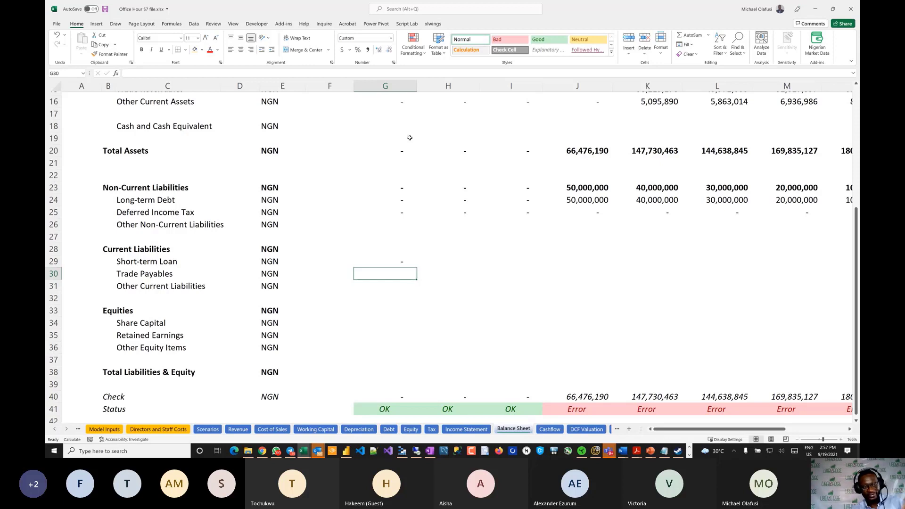
# Link the 2016 Trade Payables in G30 of the Balance Sheet to Trade Payables in 'Working Capital'!G13.
pyautogui.write('=')
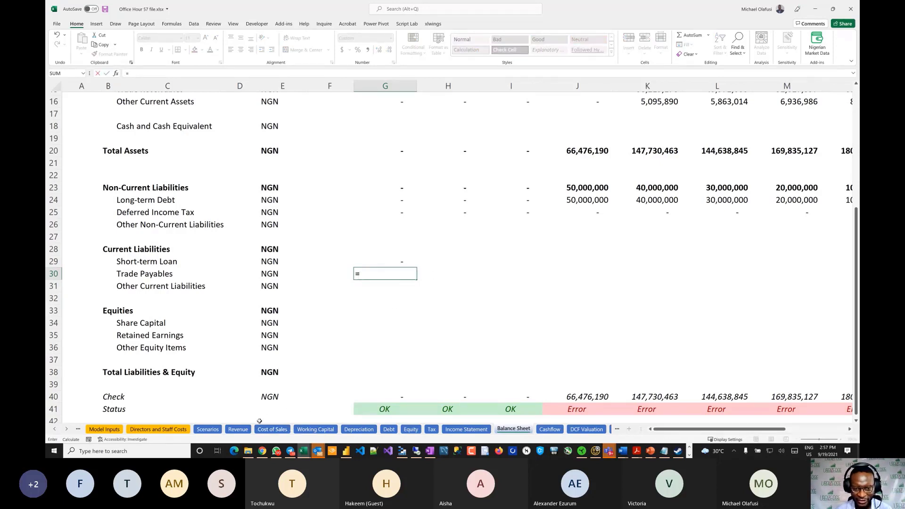
pyautogui.click(315, 429)
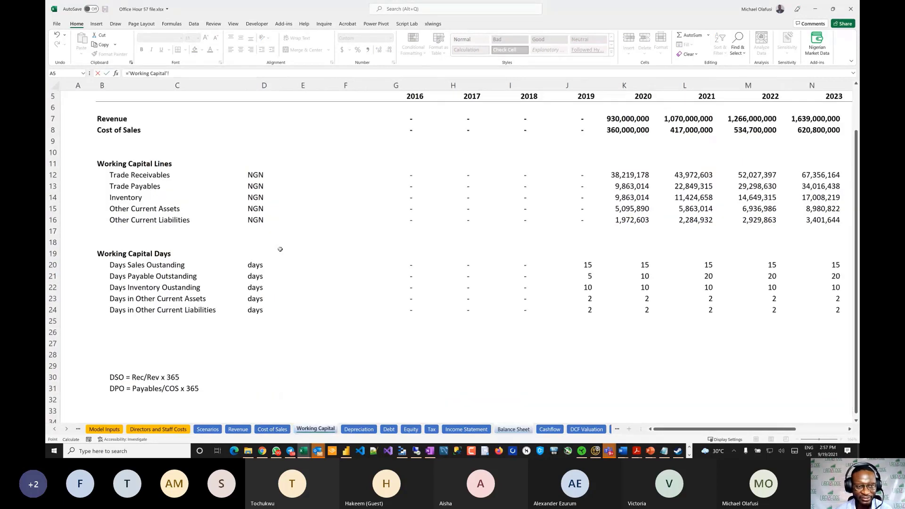
pyautogui.click(407, 188)
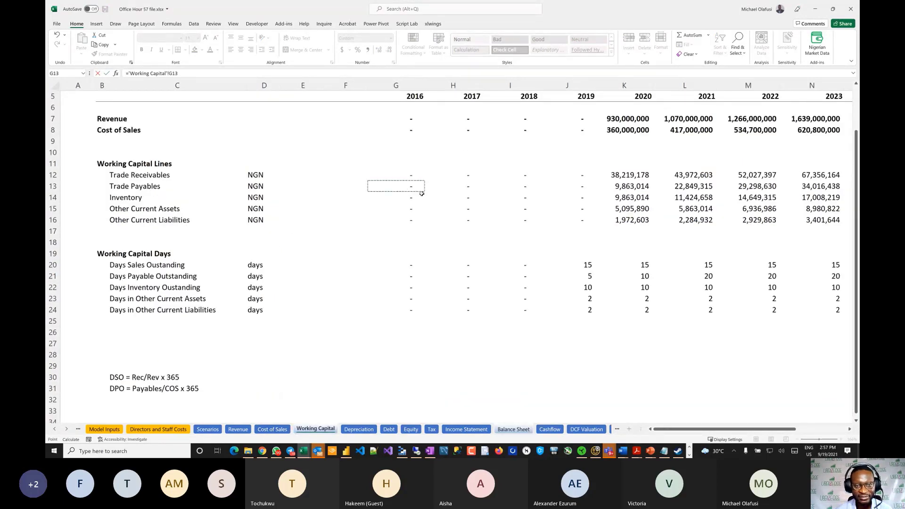
pyautogui.press('Return')
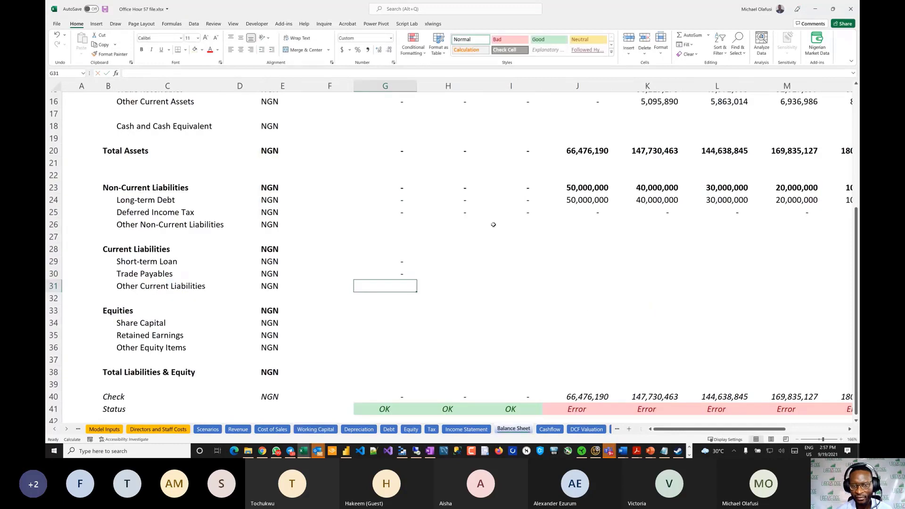
# Fill the Short-term Loan and Trade Payables formulas from G29:G30 across the remaining years.
pyautogui.moveTo(400, 261); pyautogui.dragTo(417, 280)
pyautogui.moveTo(475, 280); pyautogui.dragTo(759, 257)
pyautogui.hscroll(-4, 475, 308)
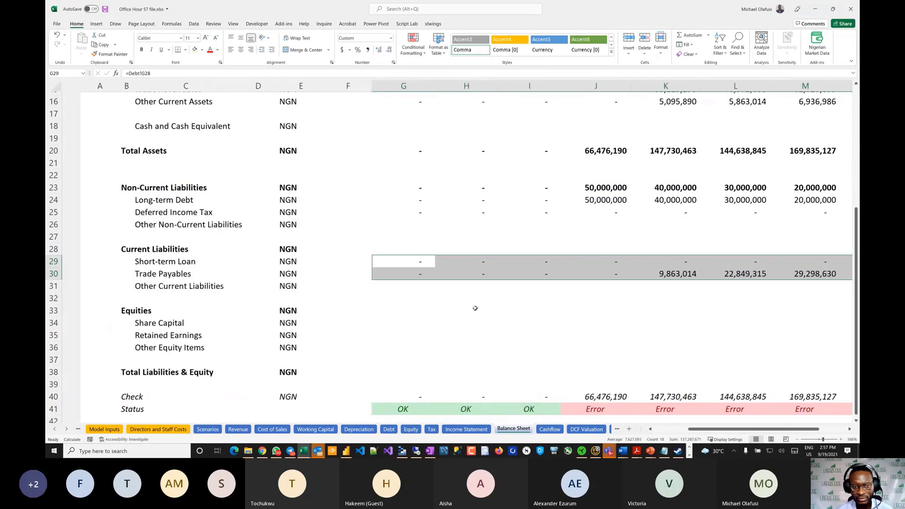
# Link Other Current Liabilities in G31 to 'Working Capital'!G16 and fill the formula across the remaining years.
pyautogui.click(375, 289)
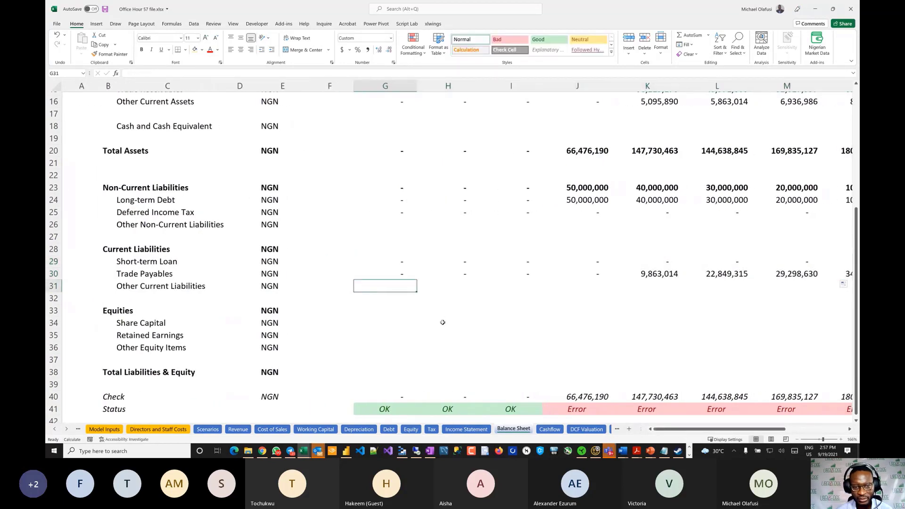
pyautogui.write('=')
pyautogui.click(307, 429)
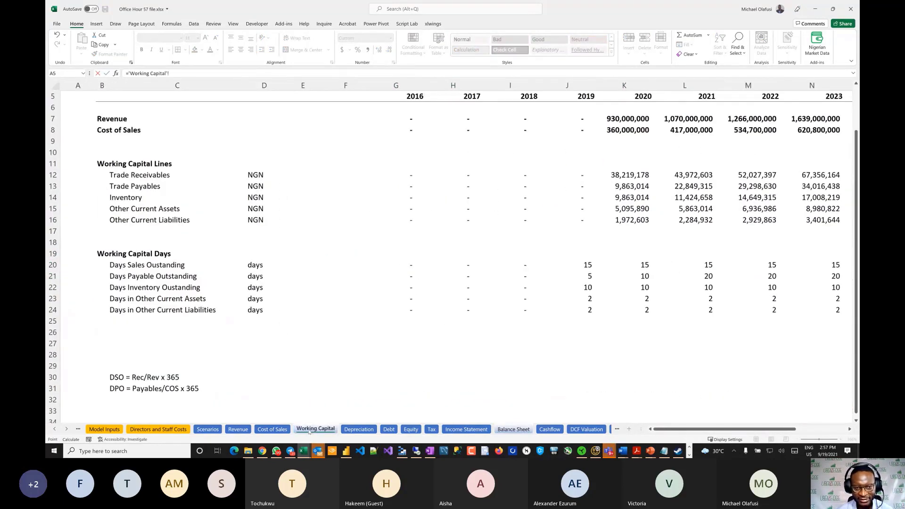
pyautogui.click(417, 220)
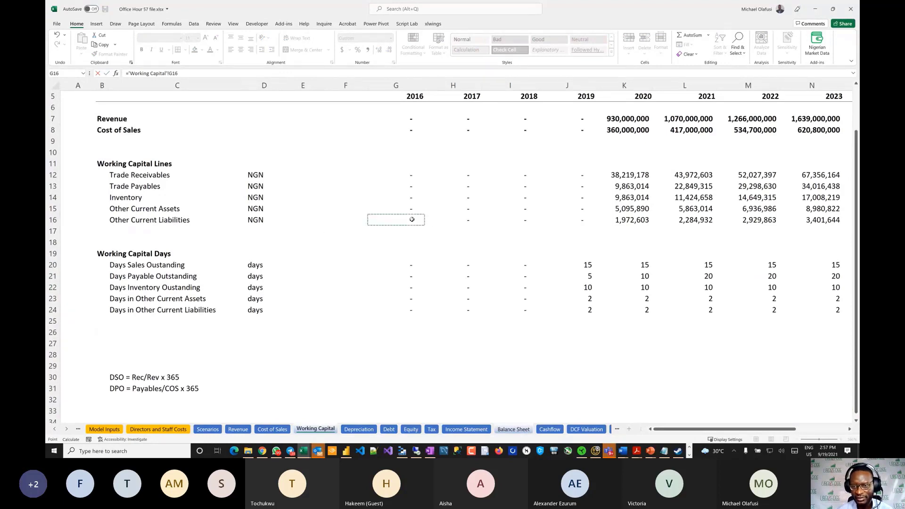
pyautogui.press('Return')
pyautogui.click(372, 289)
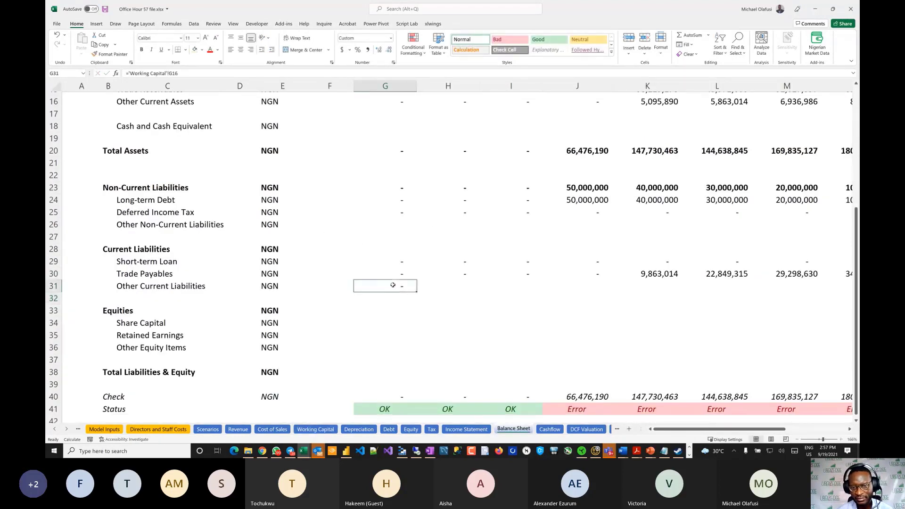
pyautogui.moveTo(416, 292); pyautogui.dragTo(856, 282)
pyautogui.hscroll(-1, 559, 364)
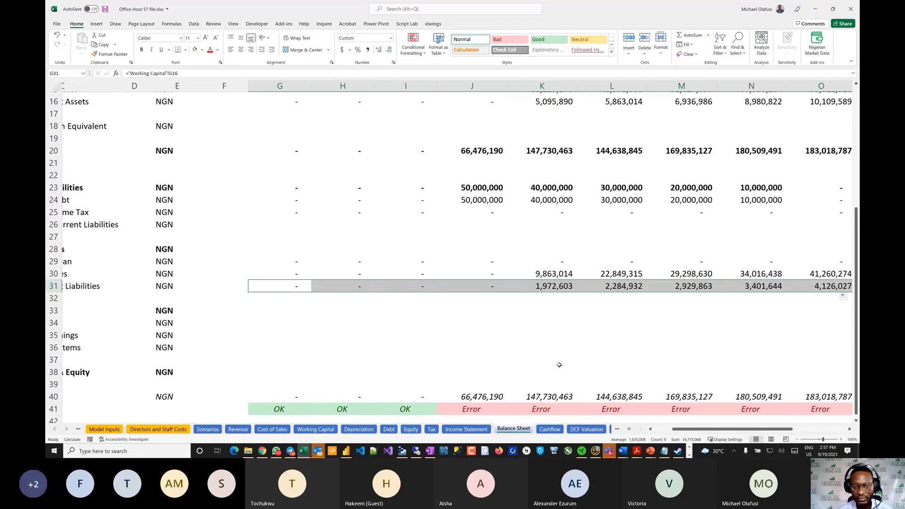
pyautogui.hscroll(-2, 559, 365)
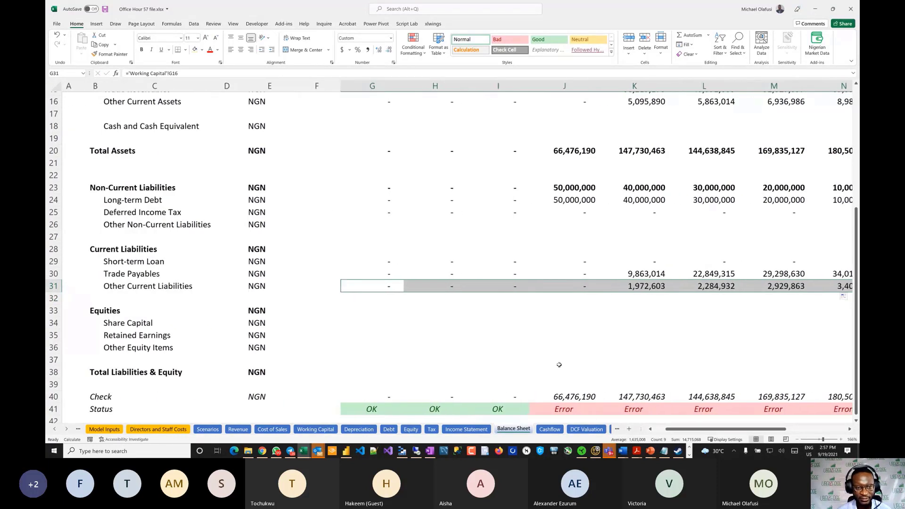
# Total Current Liabilities in G28 with =SUM(G29:G31) and fill the formula across the remaining years.
pyautogui.click(402, 250)
pyautogui.write('=sum')
pyautogui.press('Tab')
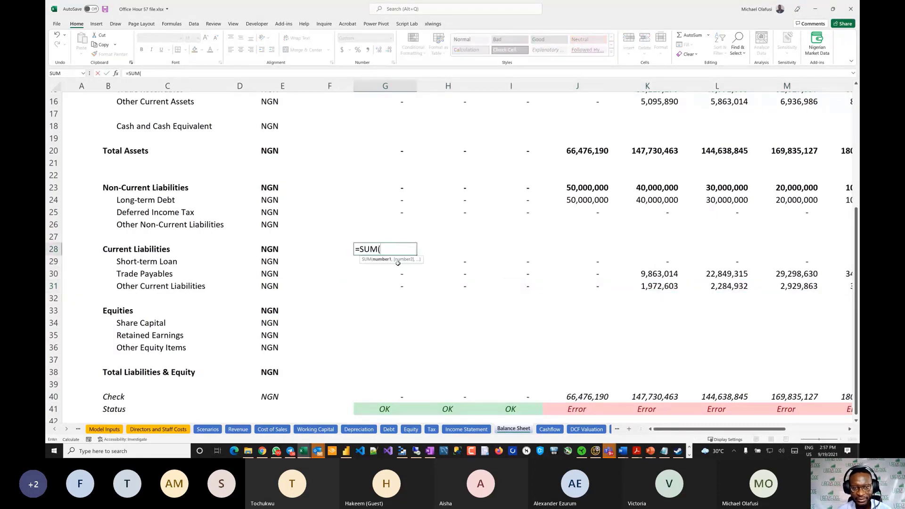
pyautogui.moveTo(396, 287); pyautogui.dragTo(384, 258)
pyautogui.press('Return')
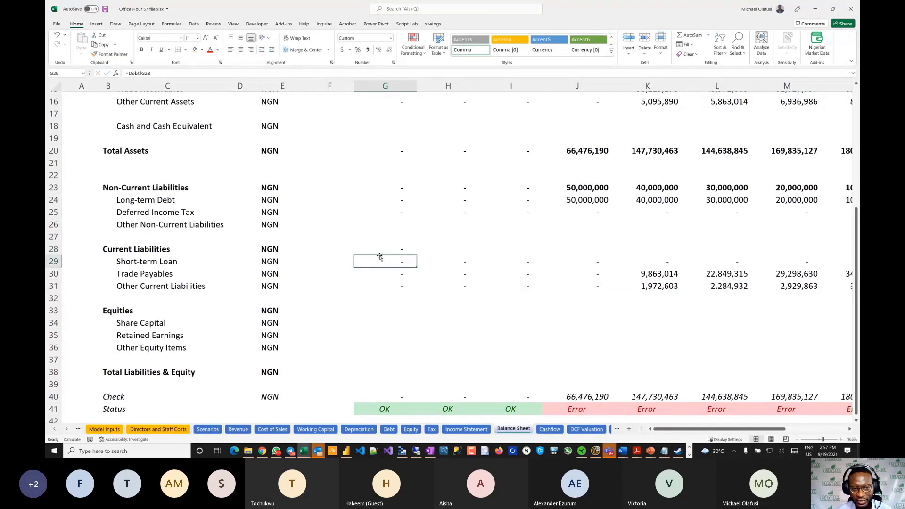
pyautogui.click(411, 251)
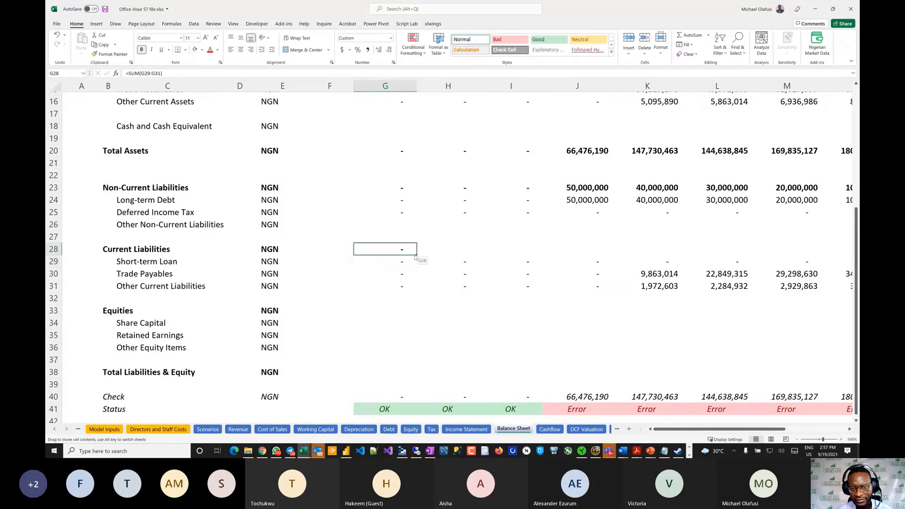
pyautogui.moveTo(416, 255); pyautogui.dragTo(790, 240)
pyautogui.scroll(2, 621, 277)
pyautogui.hscroll(-2, 621, 277)
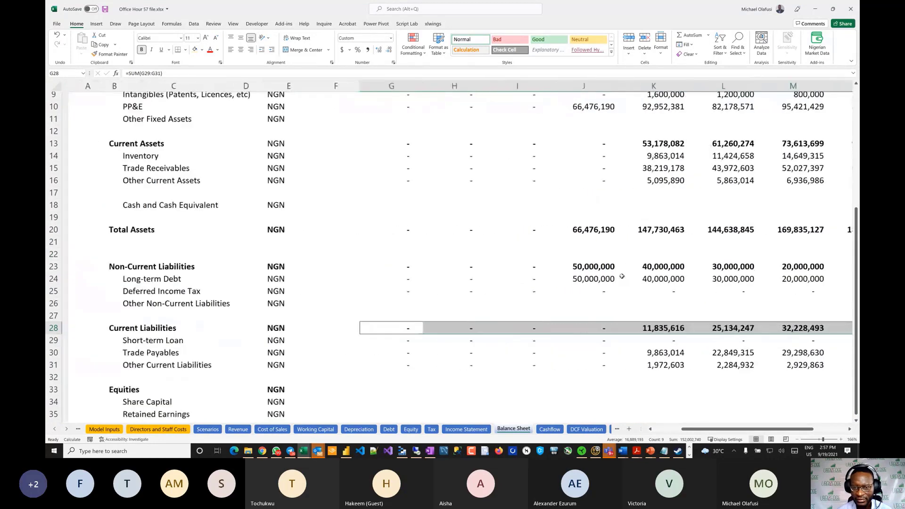
# Examine the Ordinary Shares and Preference Shares closing rows in the Equity schedule, and return to the Balance Sheet.
pyautogui.scroll(-6, 621, 277)
pyautogui.scroll(2, 615, 273)
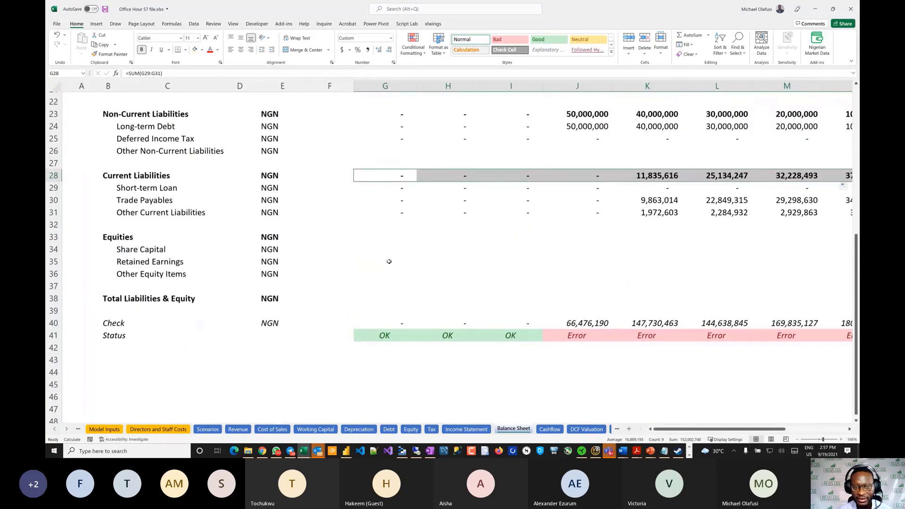
pyautogui.click(394, 252)
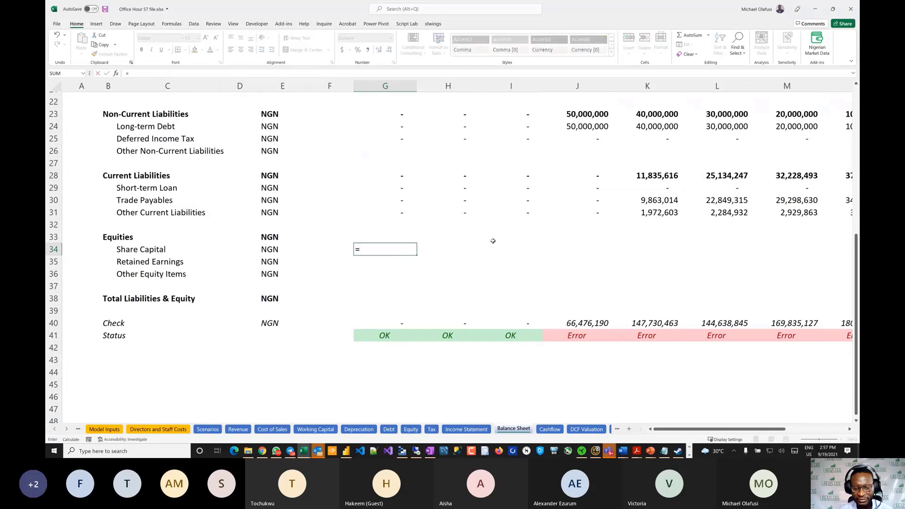
pyautogui.click(410, 429)
pyautogui.scroll(6, 365, 266)
pyautogui.scroll(3, 365, 266)
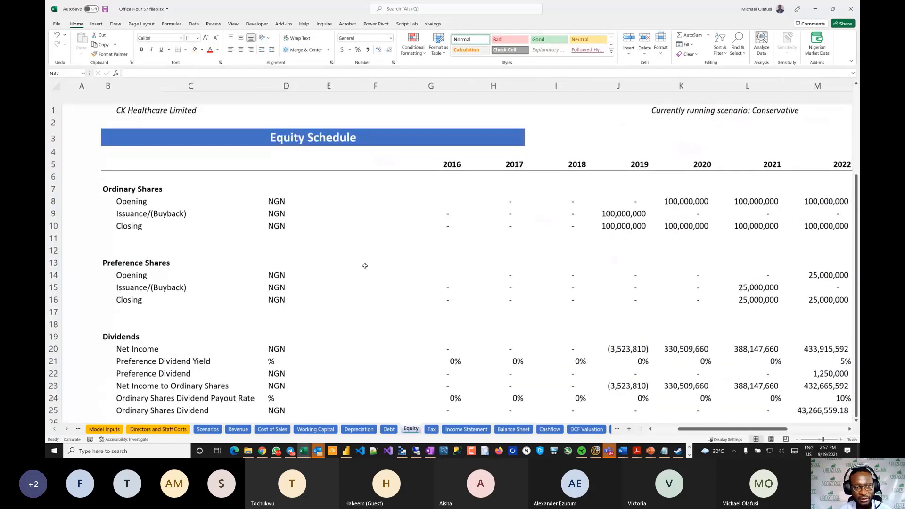
pyautogui.moveTo(53, 177); pyautogui.dragTo(62, 284)
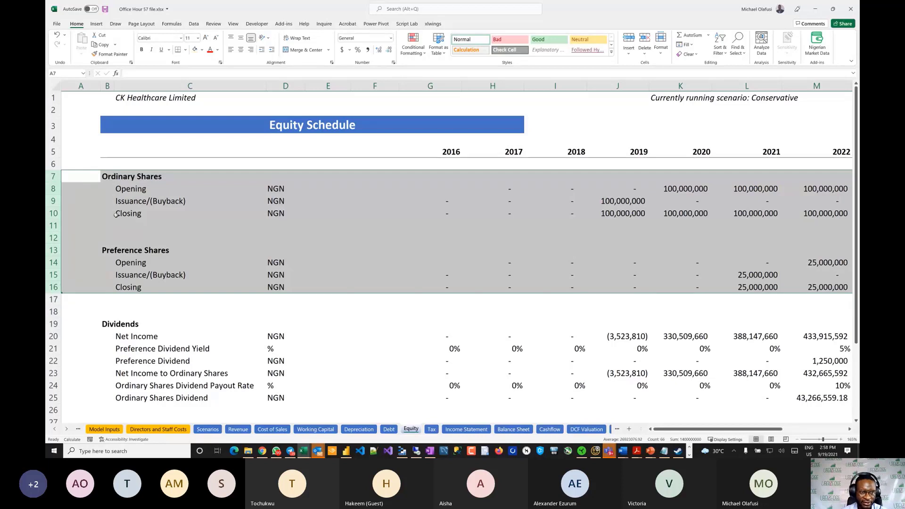
pyautogui.click(55, 213)
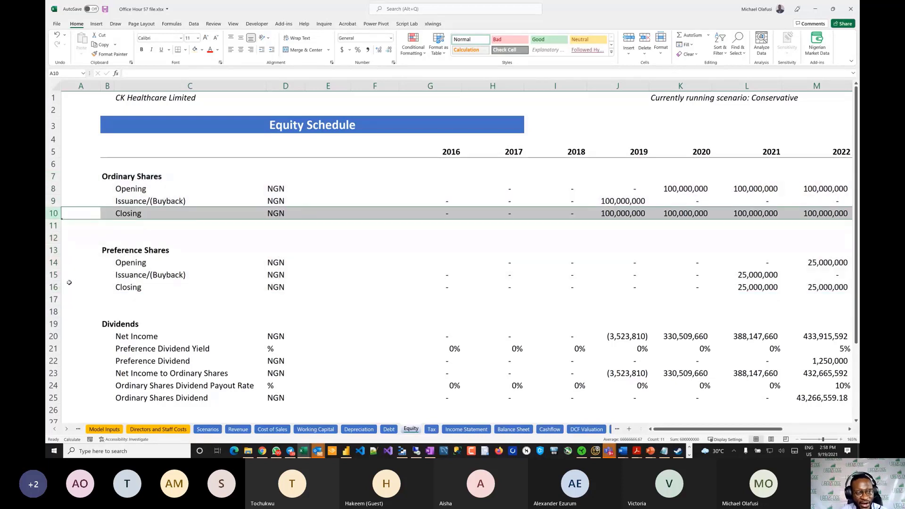
pyautogui.click(53, 287)
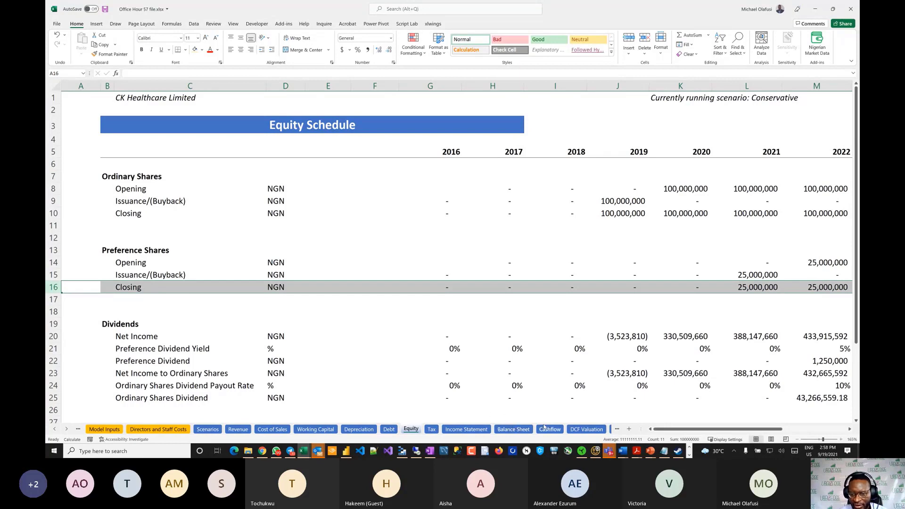
pyautogui.click(503, 428)
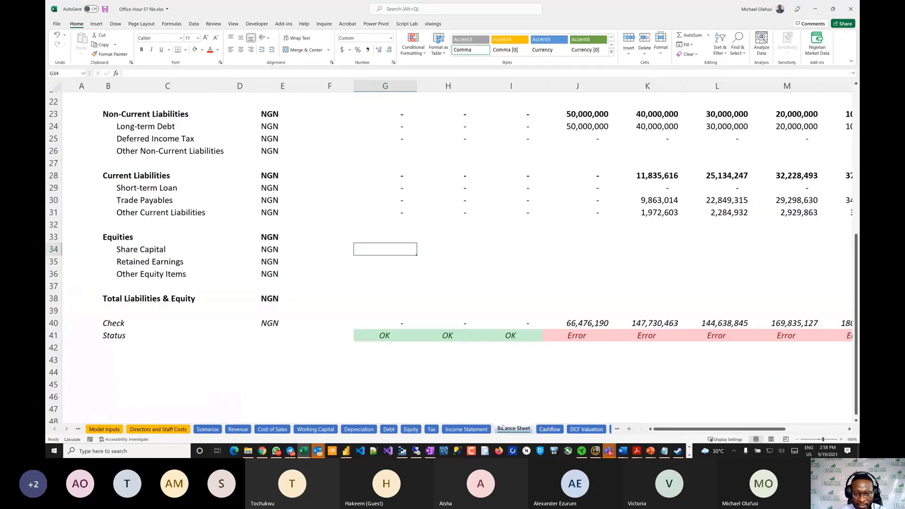
# Rename the Share Capital label in C34 of the Balance Sheet as "Share Capital and premium".
pyautogui.click(131, 248)
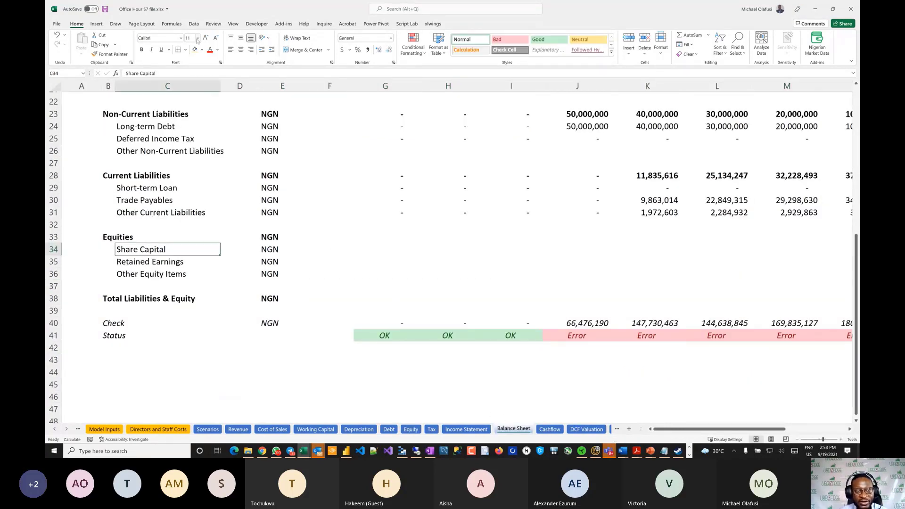
pyautogui.click(175, 73)
pyautogui.write('and ')
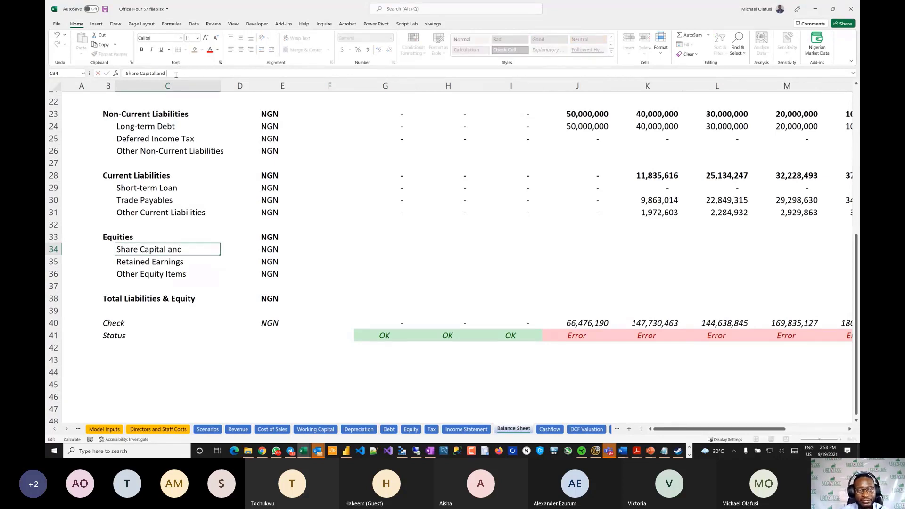
pyautogui.write('premo')
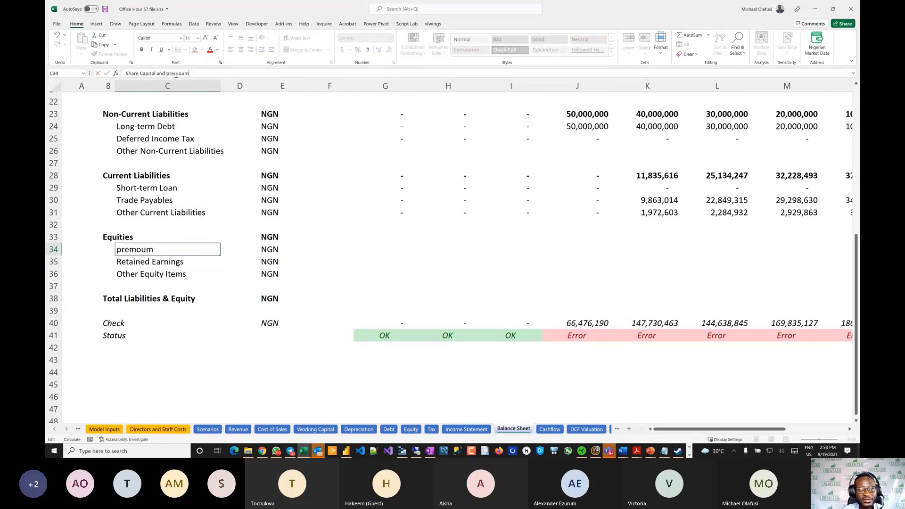
pyautogui.press('BackSpace')
pyautogui.write('ium')
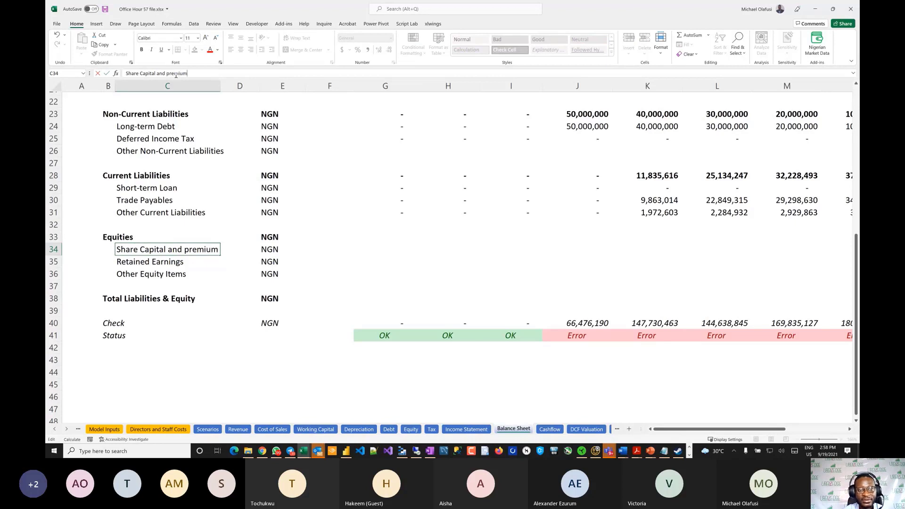
pyautogui.press('Return')
# Calculate Share Capital and premium in G34 with =Equity!G10+Equity!G16 and fill the formula across the remaining years.
pyautogui.click(390, 258)
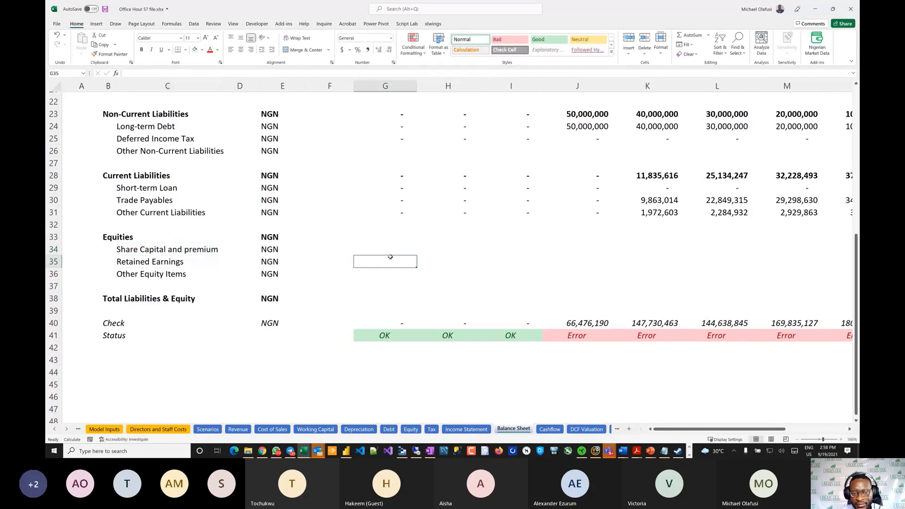
pyautogui.press('Up')
pyautogui.write('=')
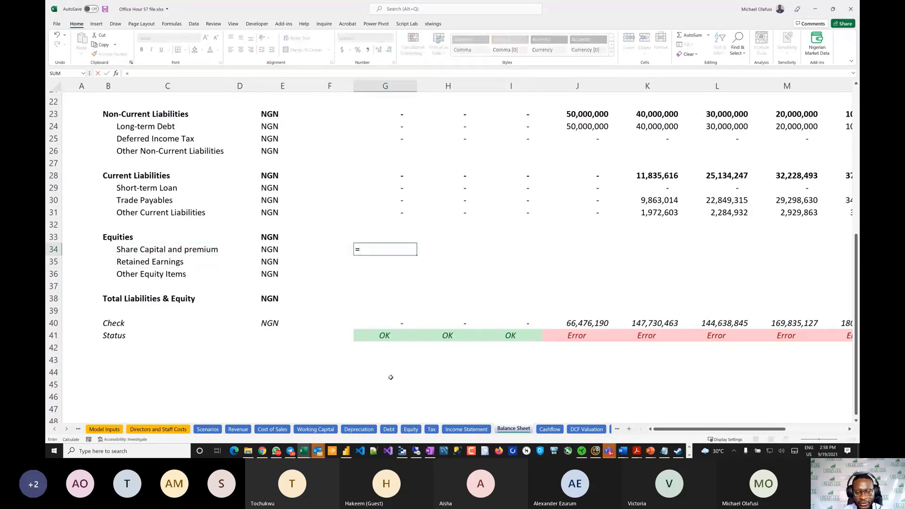
pyautogui.click(411, 429)
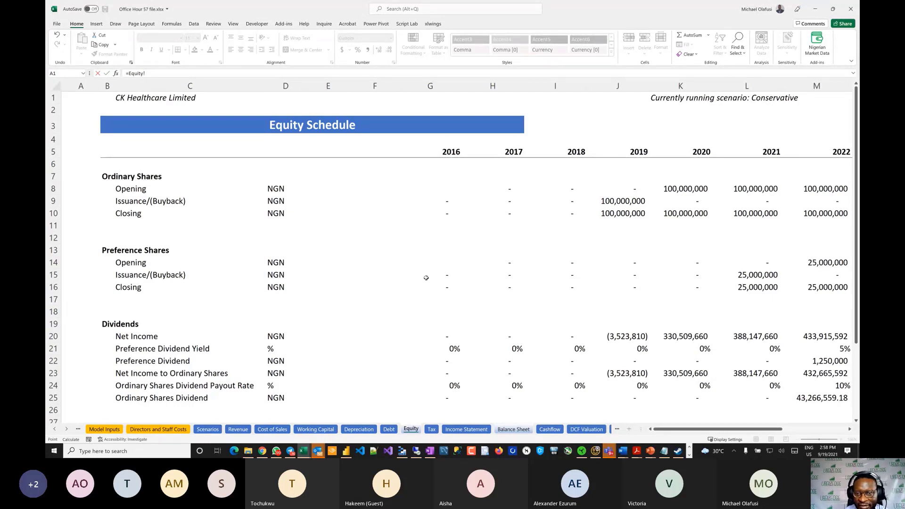
pyautogui.click(443, 212)
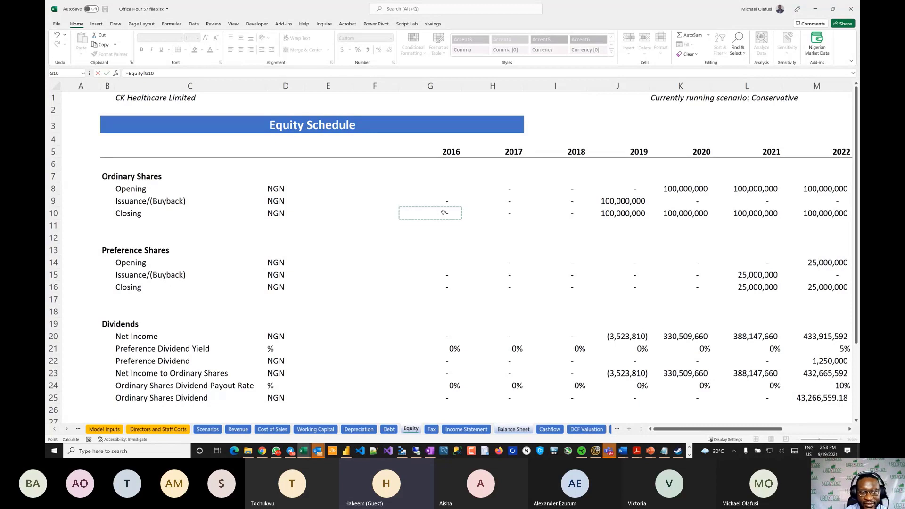
pyautogui.write('+')
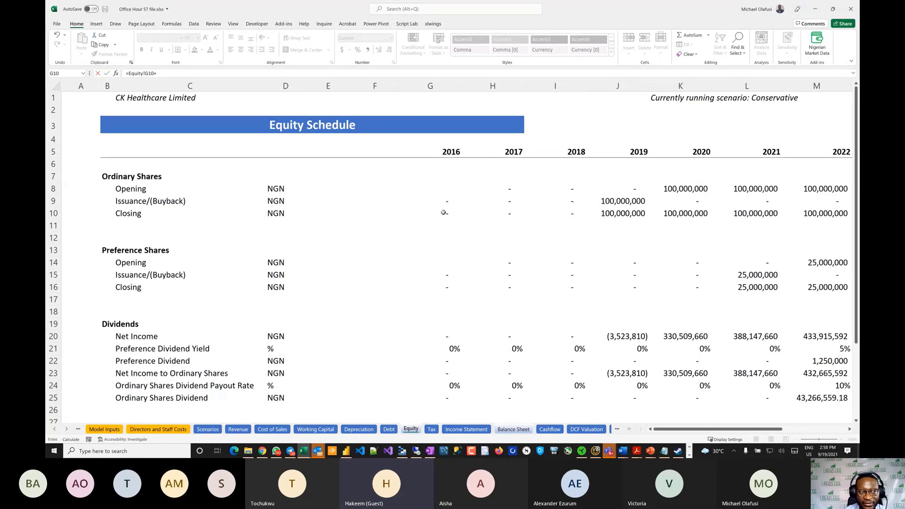
pyautogui.click(446, 289)
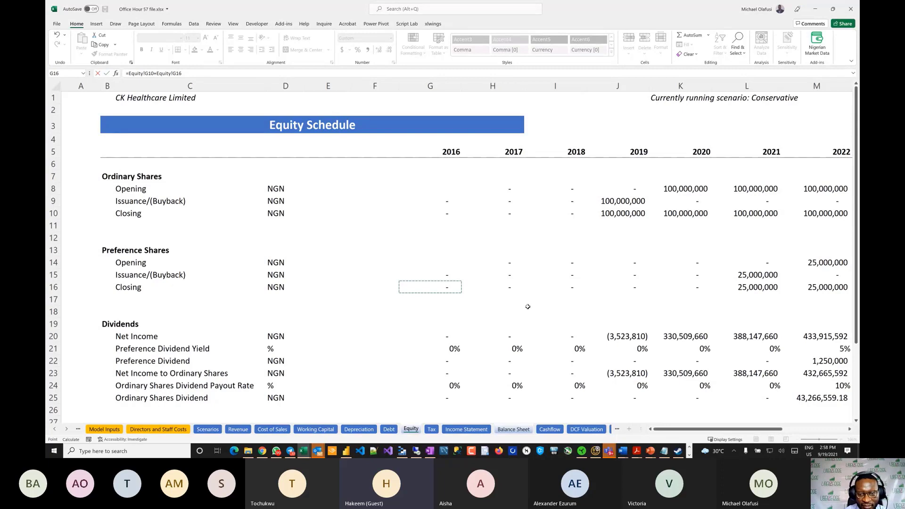
pyautogui.press('Escape')
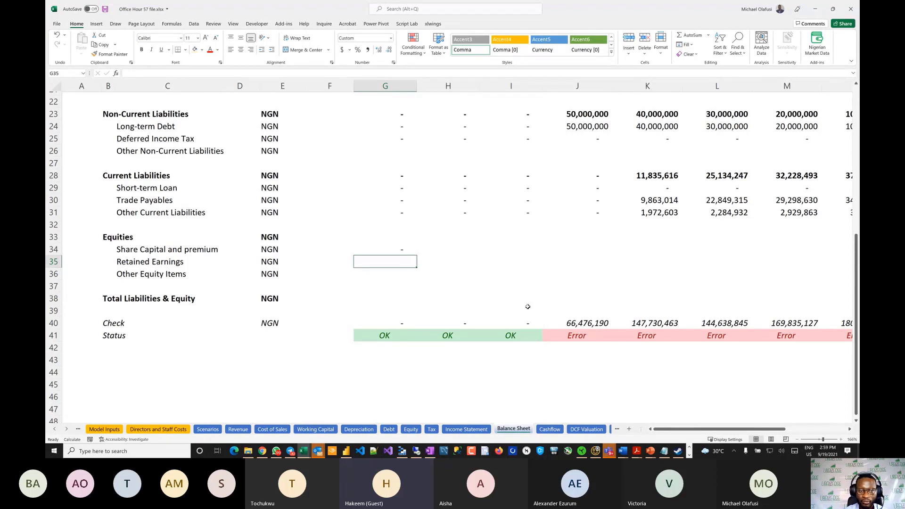
pyautogui.click(395, 248)
pyautogui.moveTo(416, 254); pyautogui.dragTo(707, 277)
pyautogui.hscroll(-3, 568, 288)
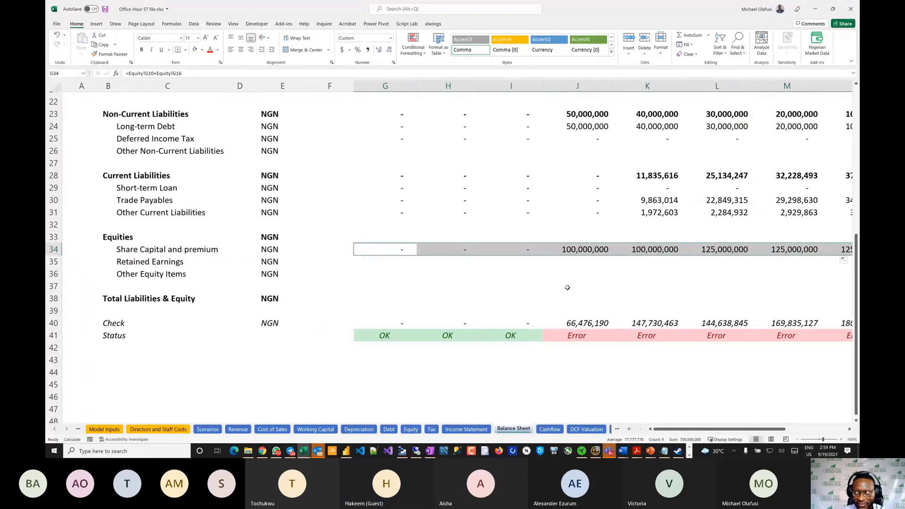
# Link Retained Earnings in G35 to the closing Retained Earning in Equity!G33 and fill the formula across the remaining years.
pyautogui.click(398, 266)
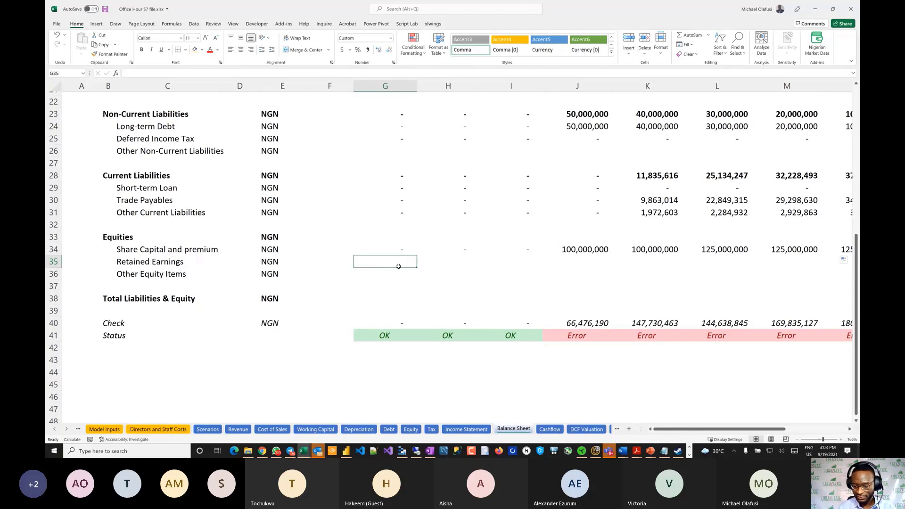
pyautogui.write('=')
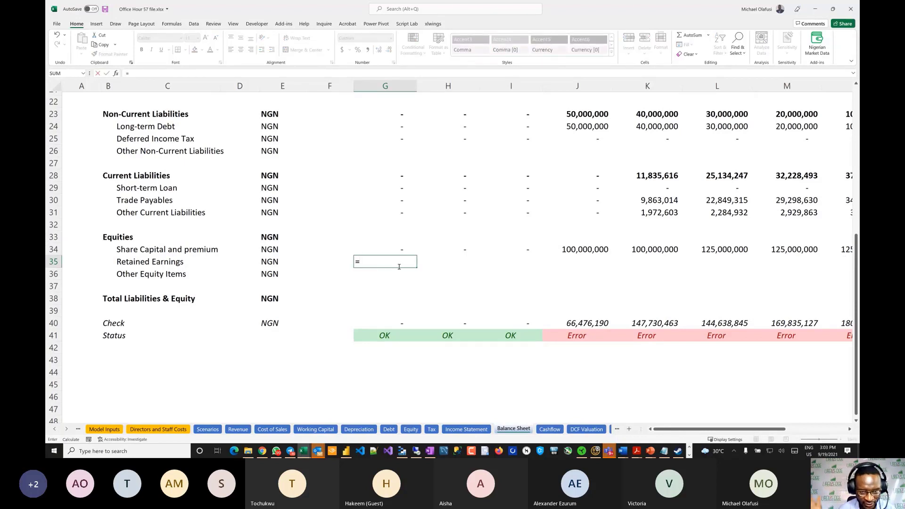
pyautogui.click(411, 429)
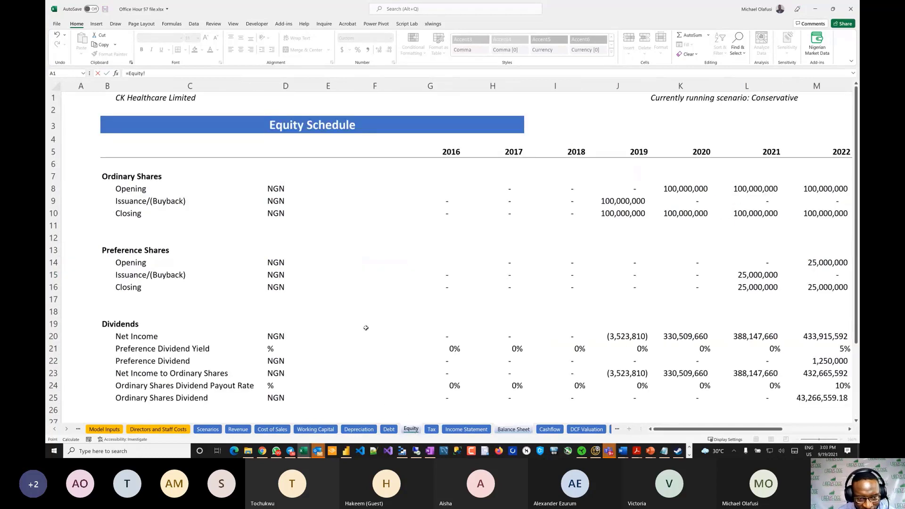
pyautogui.scroll(-6, 365, 327)
pyautogui.scroll(1, 366, 327)
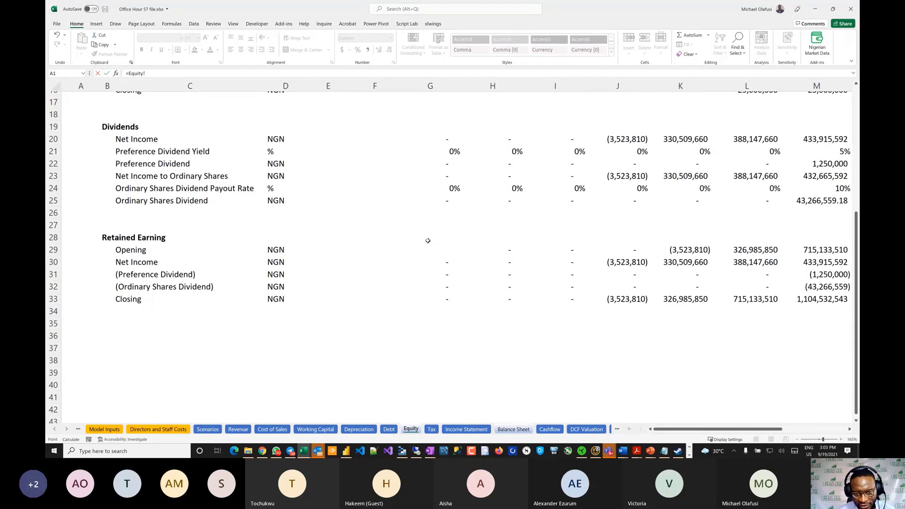
pyautogui.scroll(1, 428, 241)
pyautogui.scroll(-1, 427, 241)
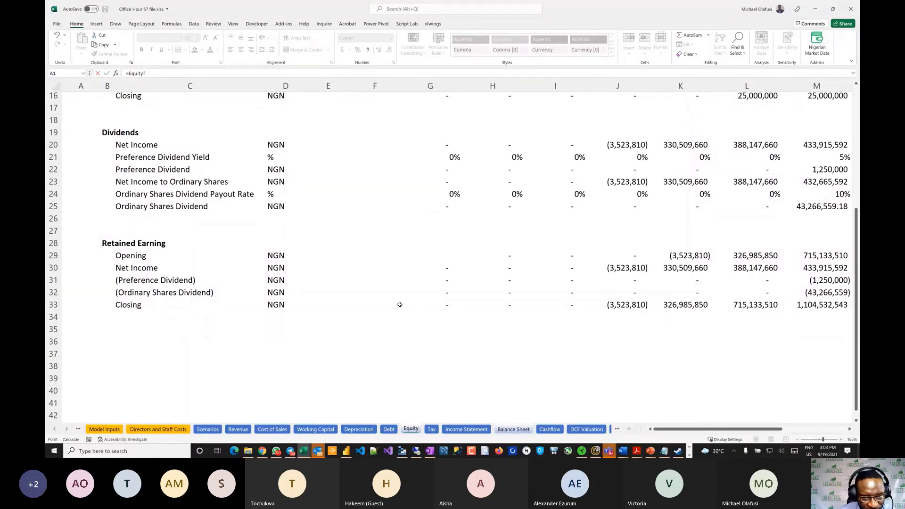
pyautogui.click(445, 306)
pyautogui.press('Return')
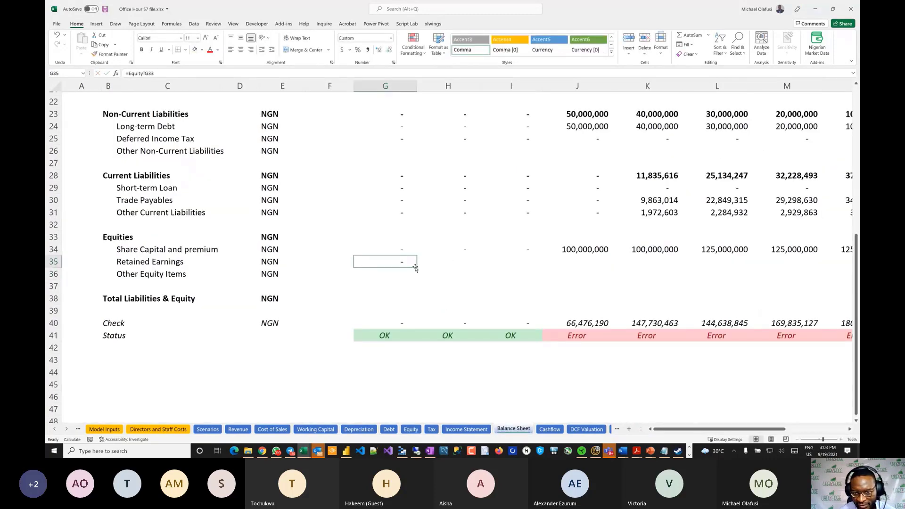
pyautogui.moveTo(417, 268); pyautogui.dragTo(789, 265)
pyautogui.hscroll(-4, 394, 306)
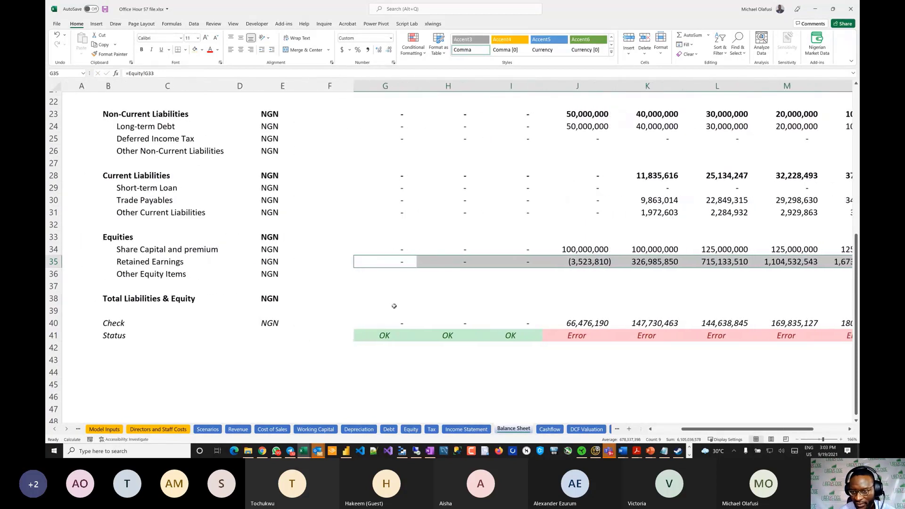
pyautogui.click(379, 276)
pyautogui.click(394, 303)
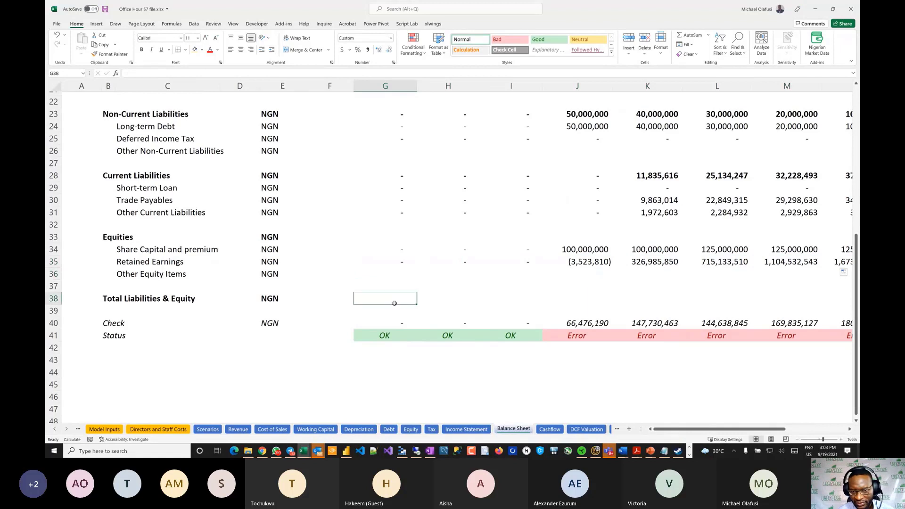
pyautogui.write('=')
pyautogui.press('Escape')
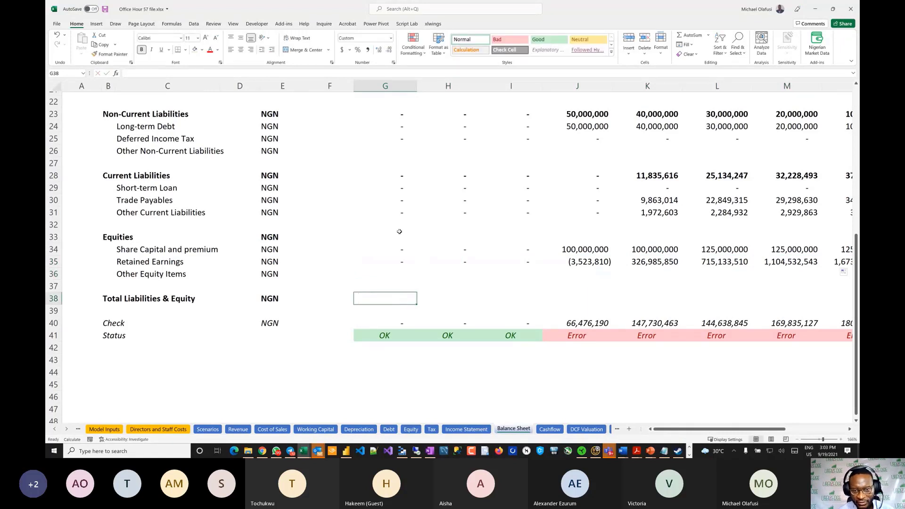
# Total Equities in G33 with =SUM(G34:G36) and fill the formula across the remaining years through column O.
pyautogui.click(399, 238)
pyautogui.write('=SUM(')
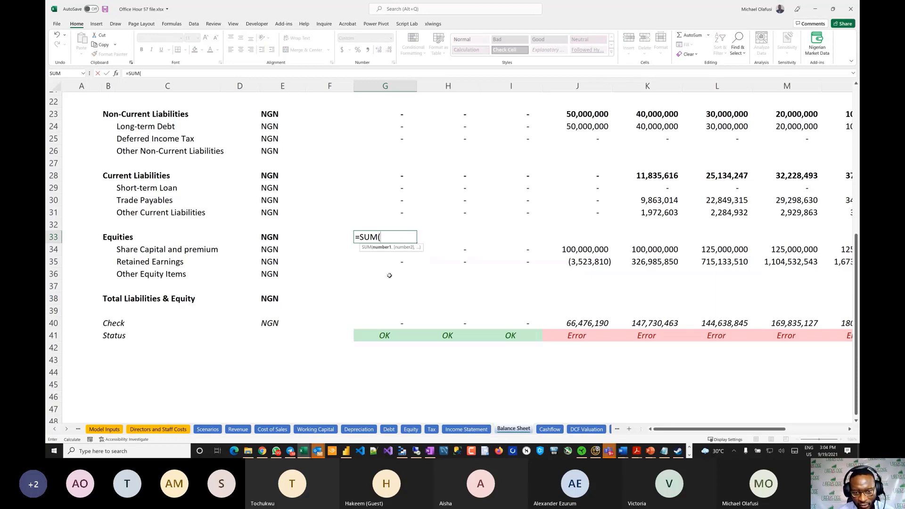
pyautogui.moveTo(387, 274); pyautogui.dragTo(389, 252)
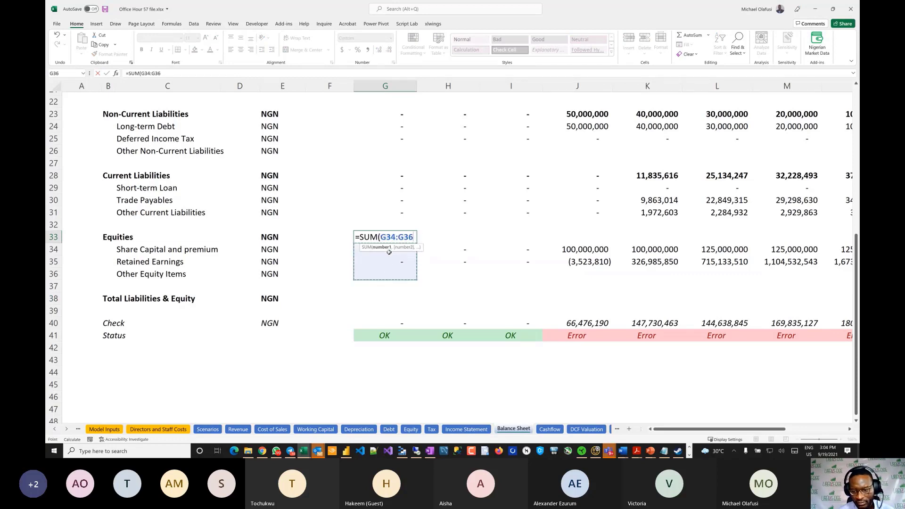
pyautogui.press('Return')
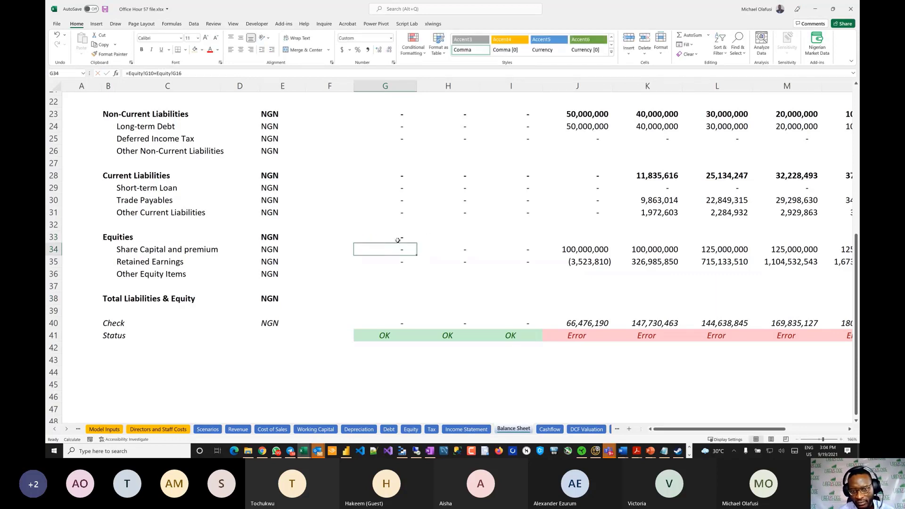
pyautogui.click(398, 240)
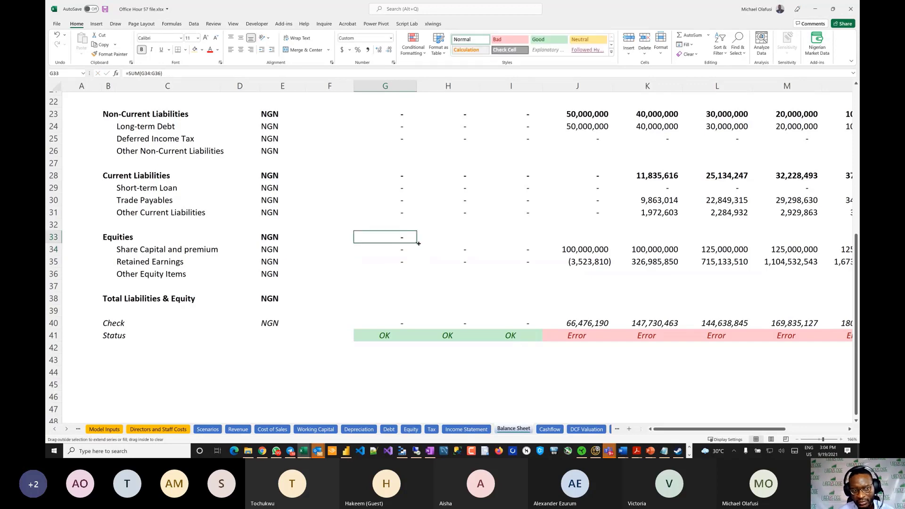
pyautogui.moveTo(419, 244); pyautogui.dragTo(811, 290)
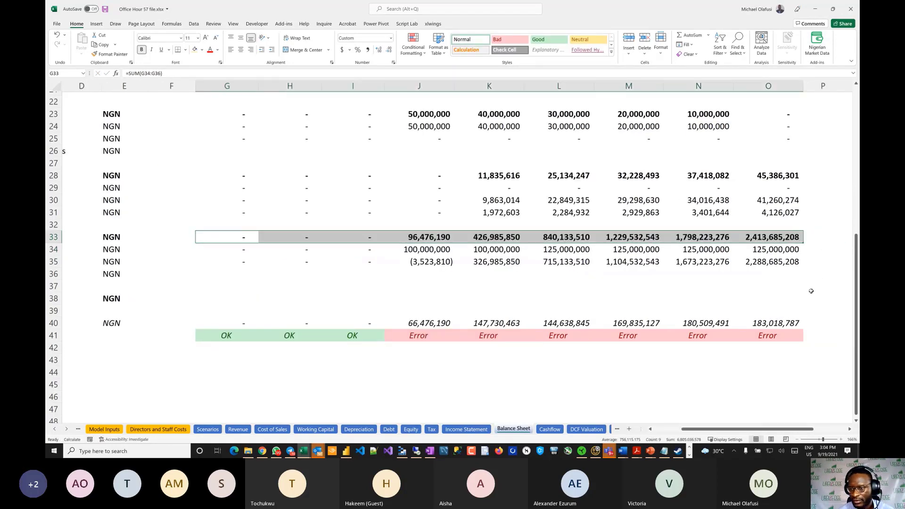
pyautogui.hscroll(3, 801, 297)
pyautogui.hscroll(-6, 784, 301)
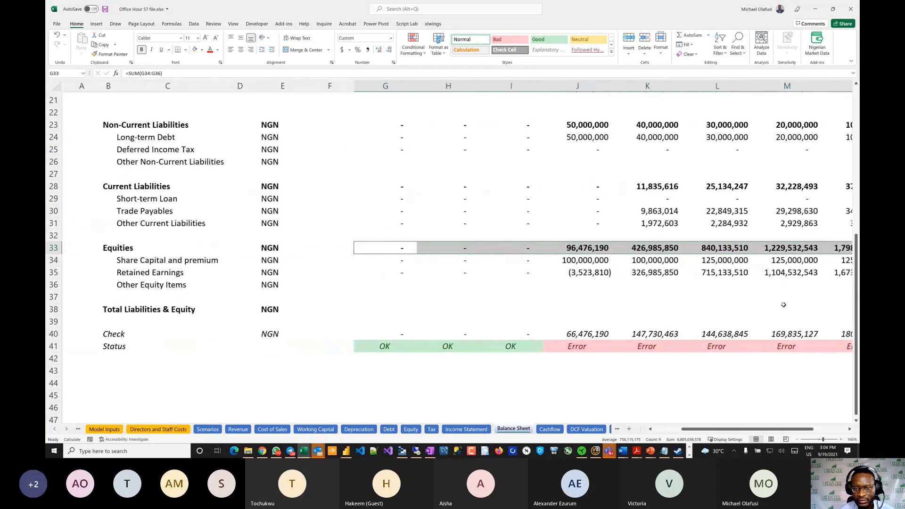
# Calculate Total Liabilities & Equity in G38 with =G23+G28+G33 and fill the formula across the remaining years through column O.
pyautogui.scroll(-1, 490, 301)
pyautogui.click(388, 264)
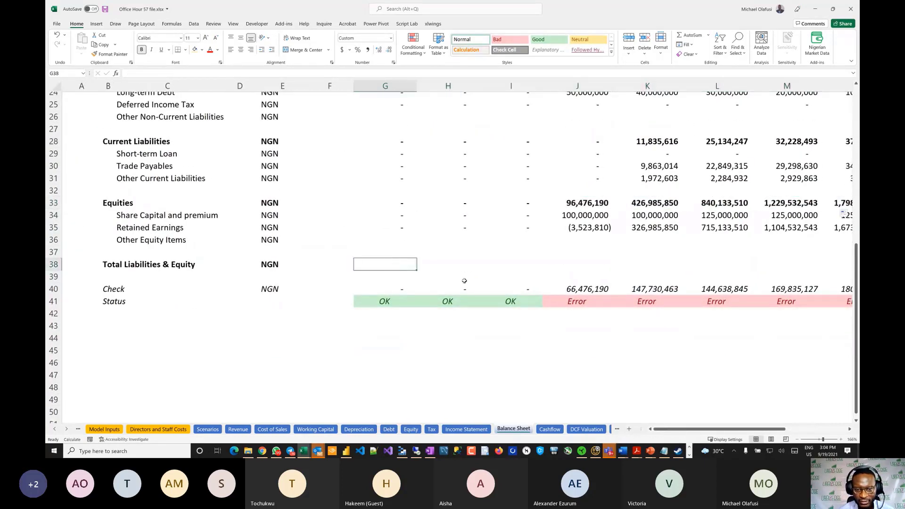
pyautogui.write('=')
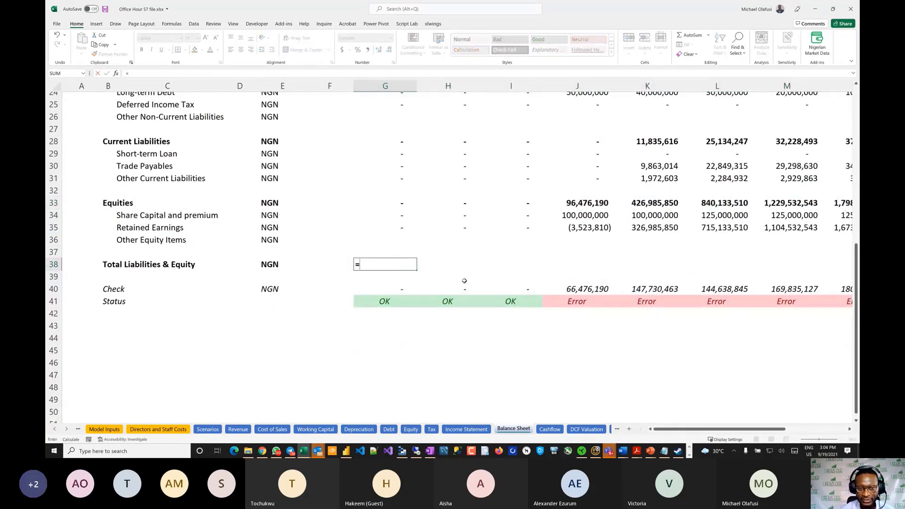
pyautogui.scroll(2, 395, 184)
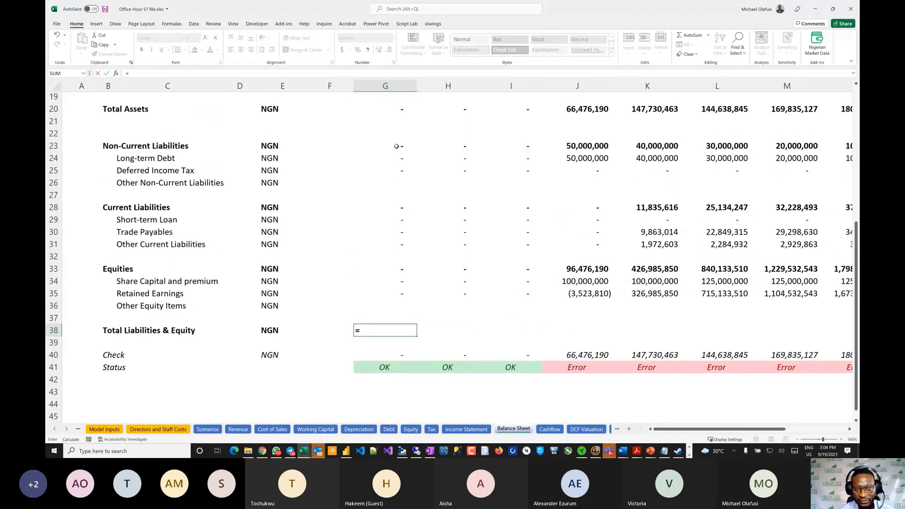
pyautogui.click(398, 148)
pyautogui.write('+')
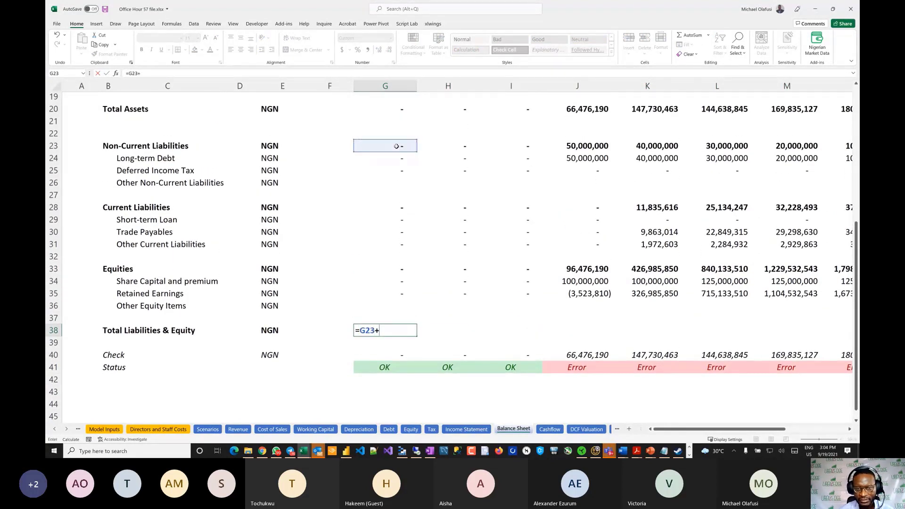
pyautogui.click(398, 206)
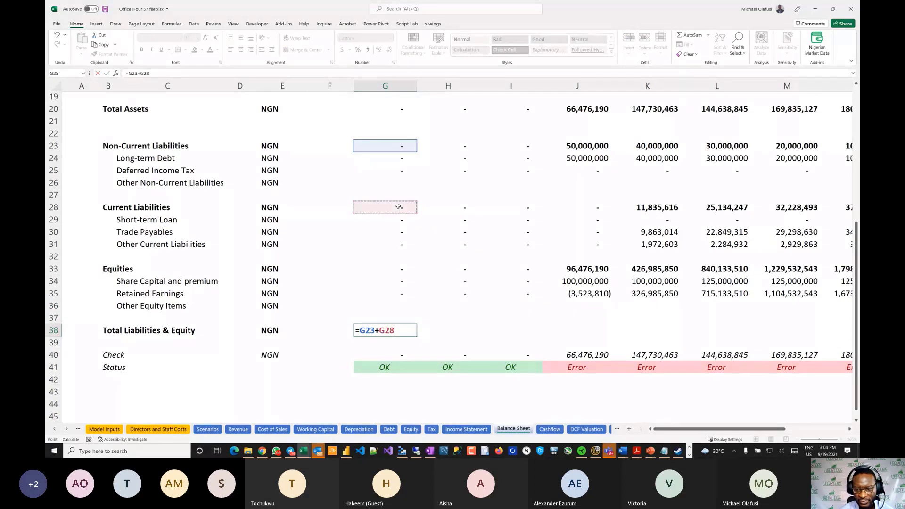
pyautogui.write('+')
pyautogui.click(396, 269)
pyautogui.press('Return')
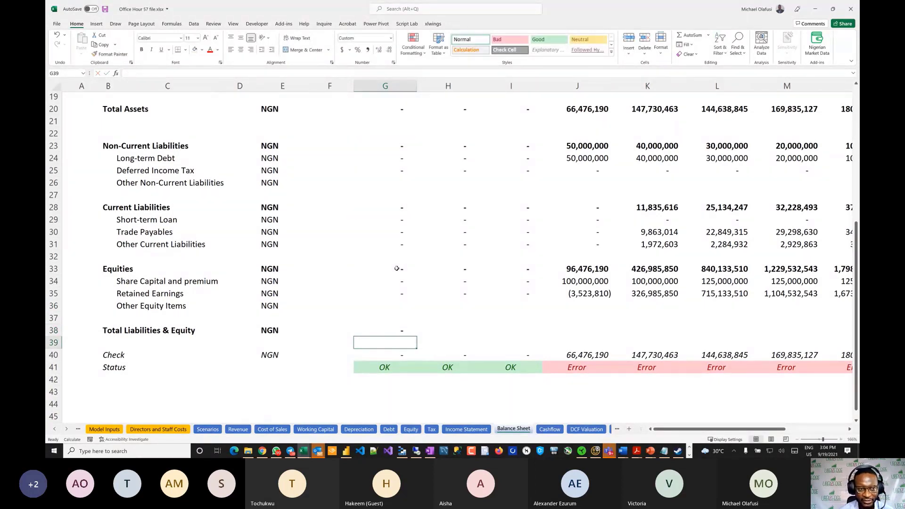
pyautogui.click(405, 331)
pyautogui.moveTo(417, 336); pyautogui.dragTo(672, 330)
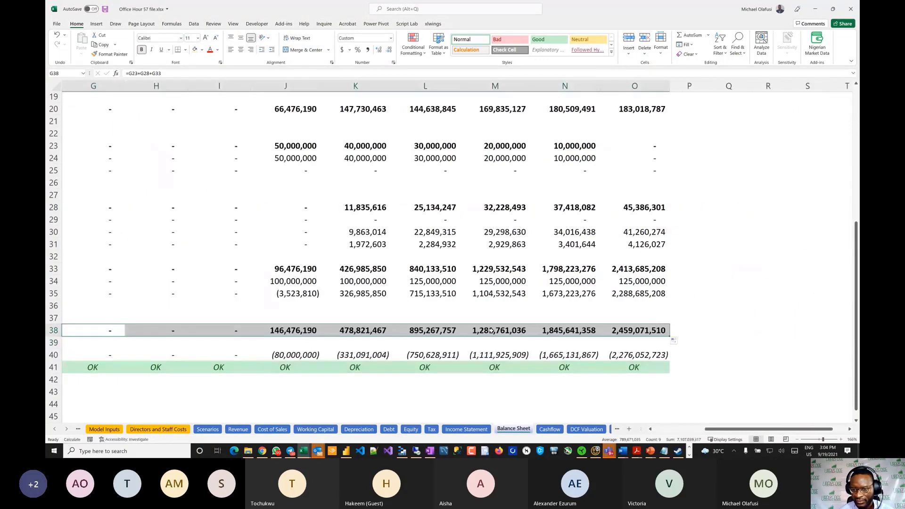
# Change the Balance Sheet Status formula in G41 to =IF(ABS(G40)<1,"OK","Error") and fill it across the remaining years through column O.
pyautogui.hscroll(-3, 492, 331)
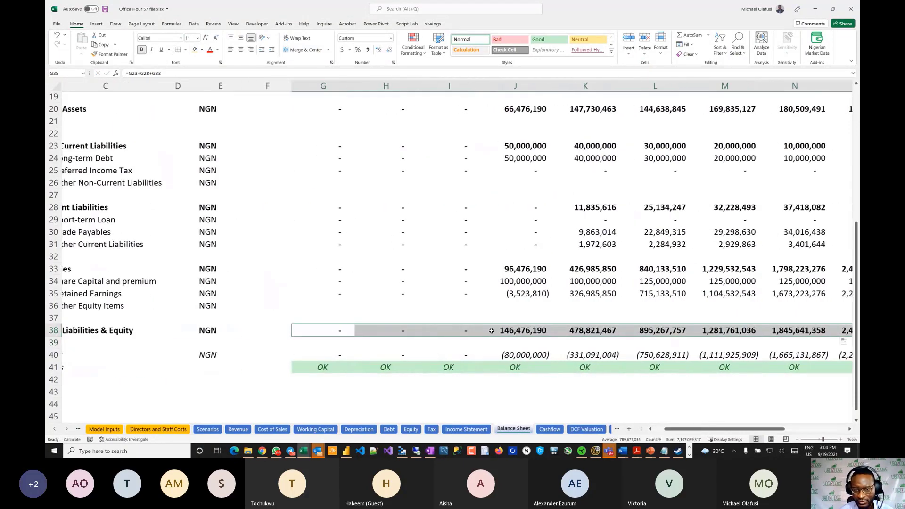
pyautogui.scroll(-2, 492, 331)
pyautogui.hscroll(-2, 492, 331)
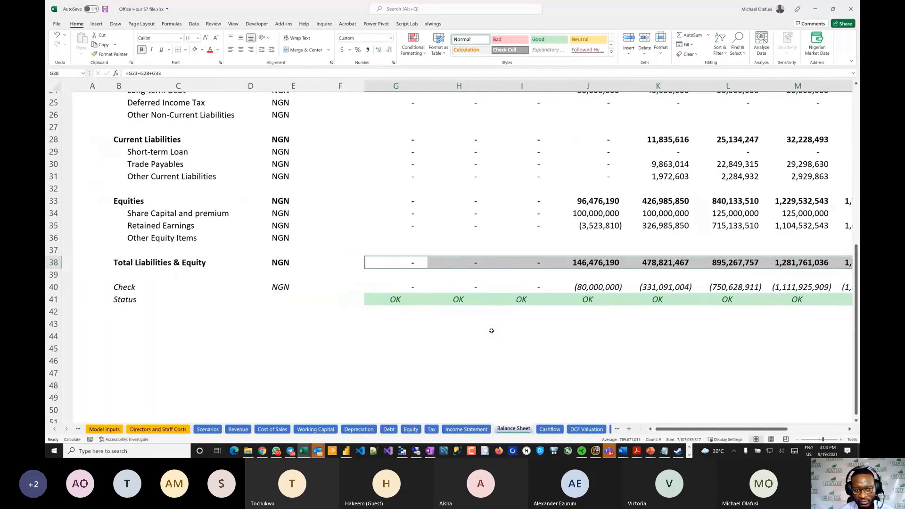
pyautogui.hscroll(3, 492, 331)
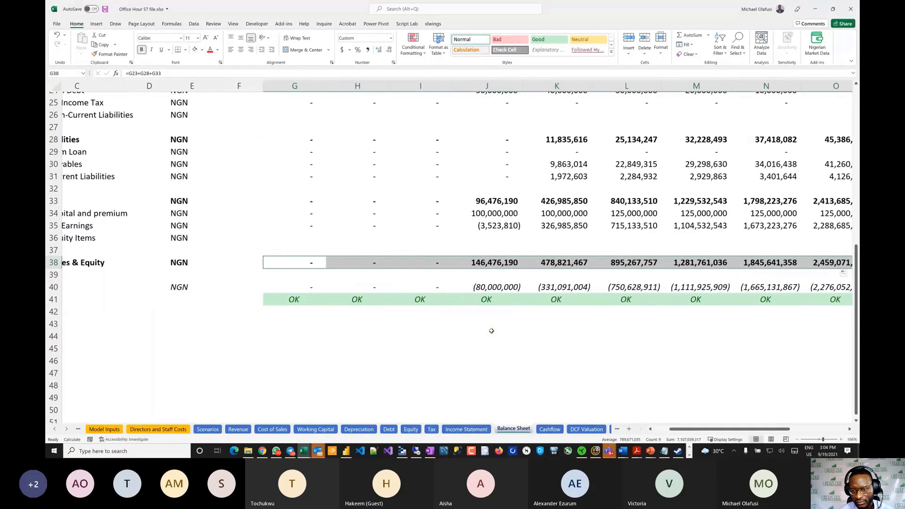
pyautogui.hscroll(-1, 491, 331)
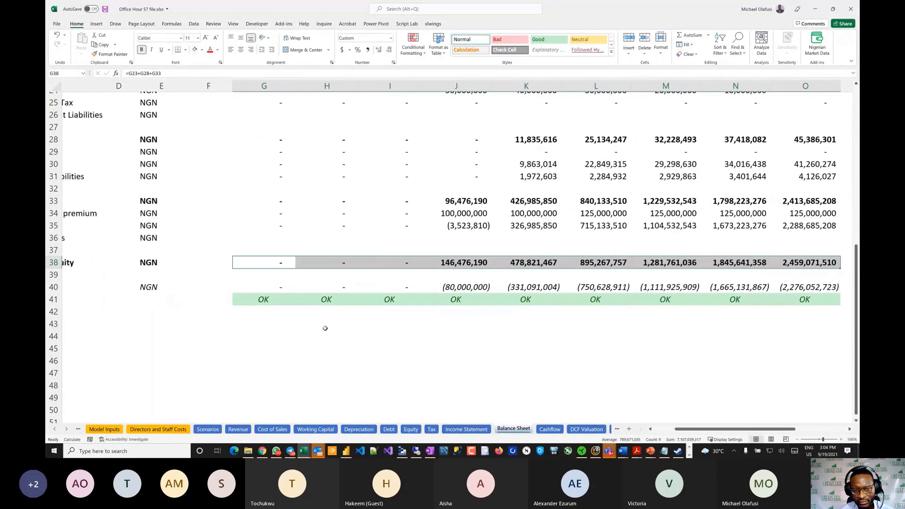
pyautogui.doubleClick(260, 301)
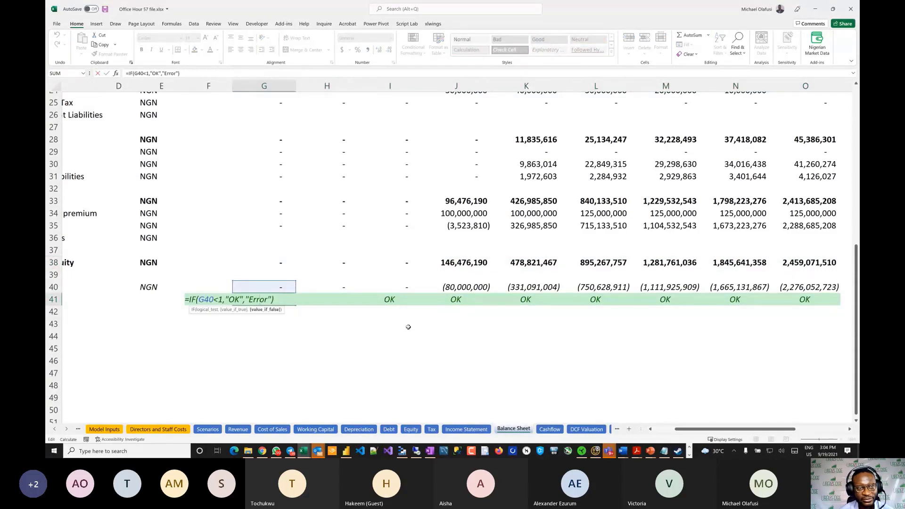
pyautogui.press('Escape')
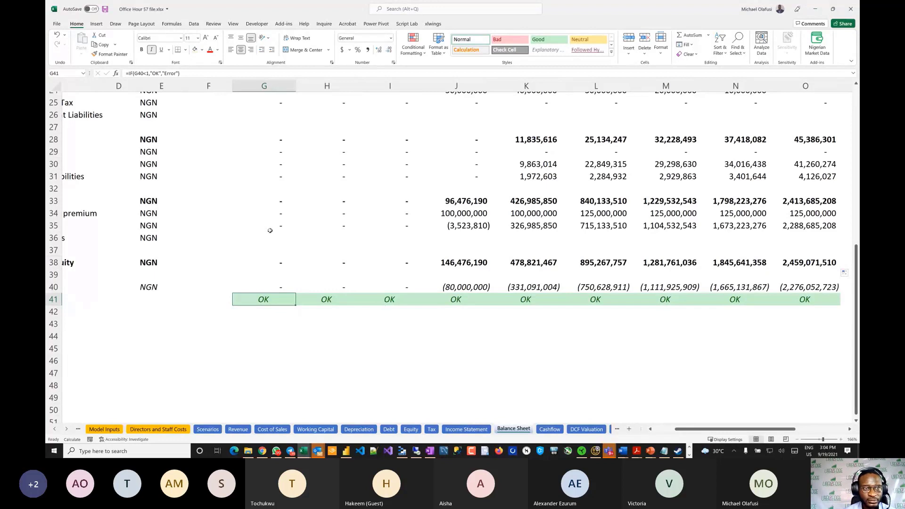
pyautogui.click(136, 74)
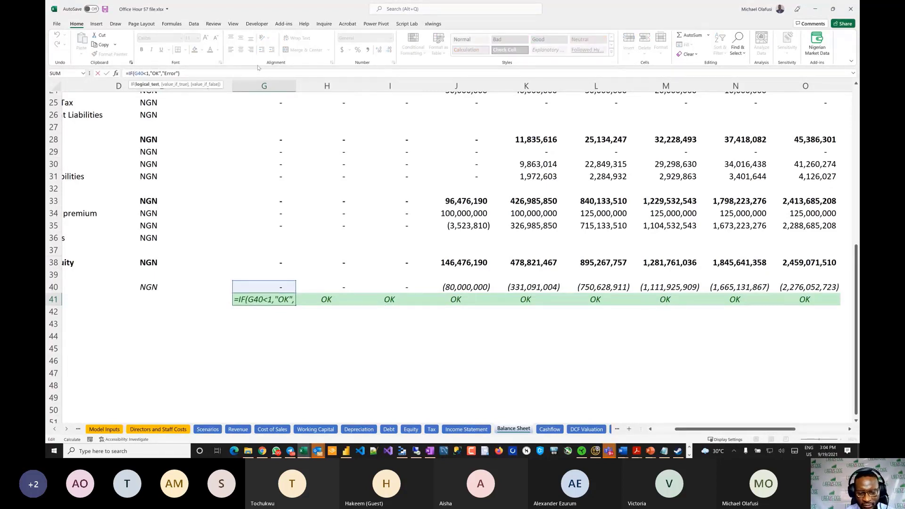
pyautogui.write('abs(')
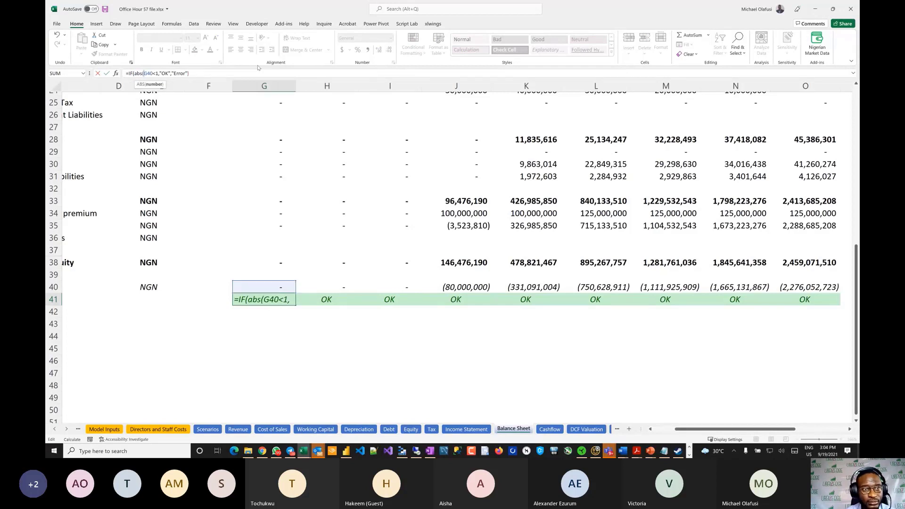
pyautogui.click(152, 73)
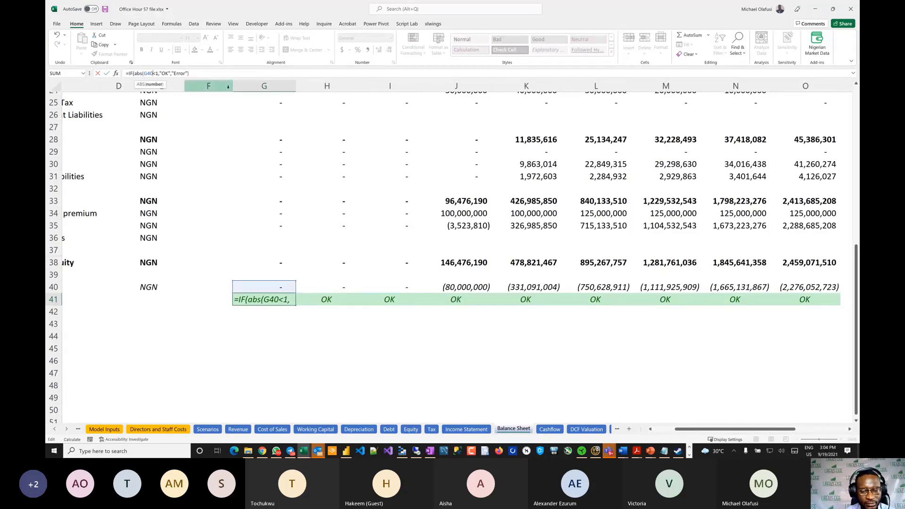
pyautogui.write(')')
pyautogui.press('Return')
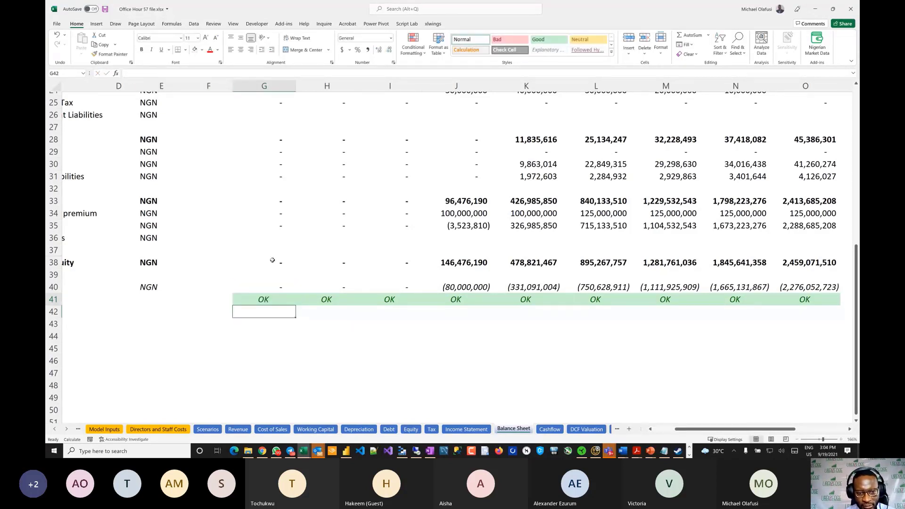
pyautogui.click(274, 297)
pyautogui.moveTo(296, 306); pyautogui.dragTo(820, 292)
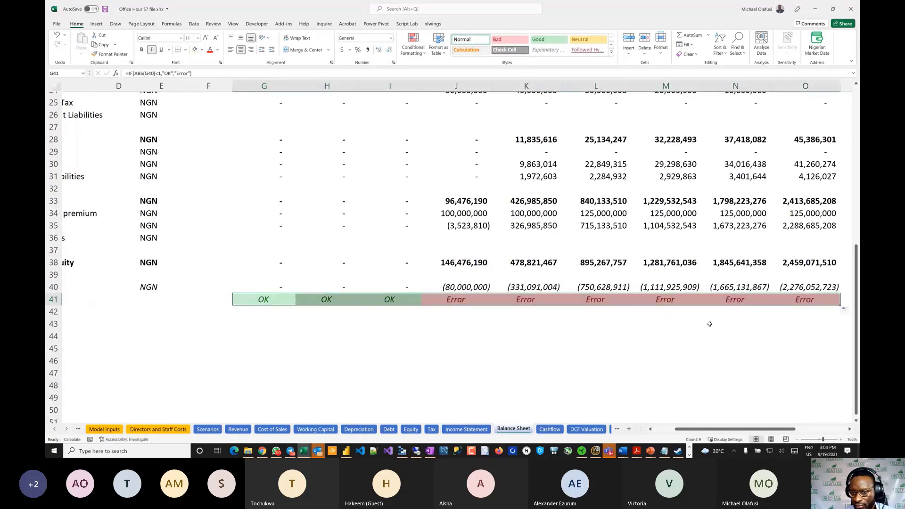
pyautogui.click(489, 345)
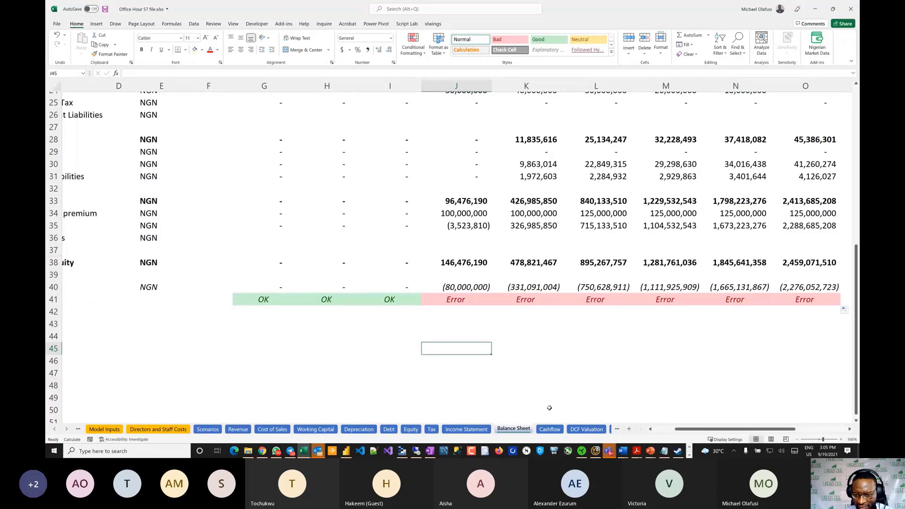
# On the Cashflow sheet, change the Status formula in G44 to =IF(ABS(G43)<1,"OK","Error") and fill it across through column O.
pyautogui.click(551, 429)
pyautogui.scroll(-5, 283, 283)
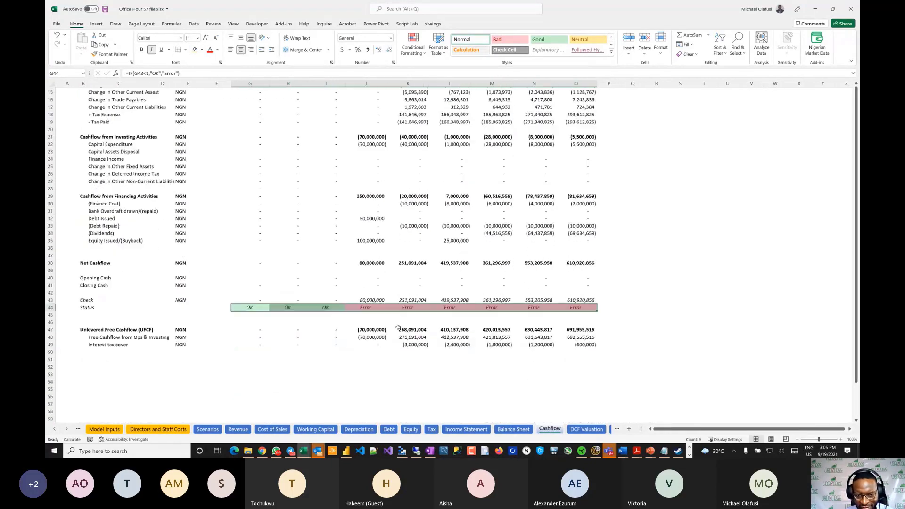
pyautogui.click(248, 306)
pyautogui.doubleClick(249, 305)
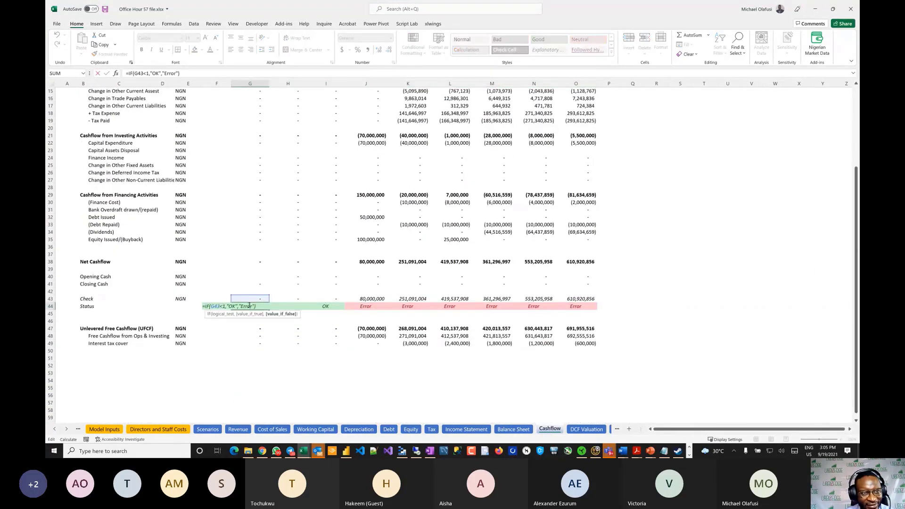
pyautogui.click(134, 73)
pyautogui.write('ans')
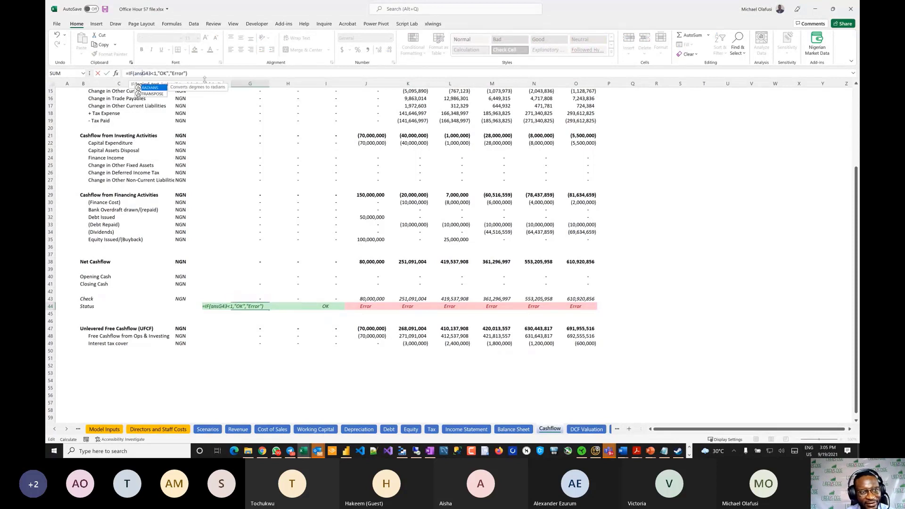
pyautogui.press('BackSpace')
pyautogui.write('bs(')
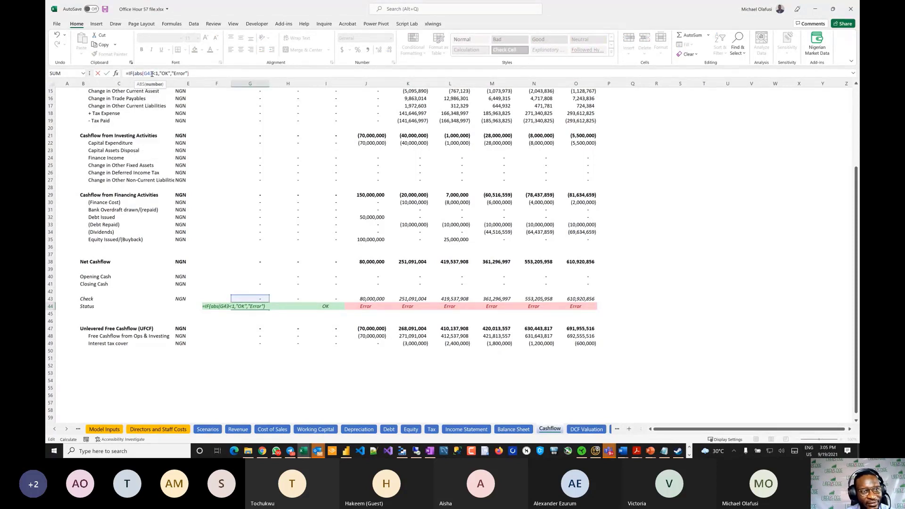
pyautogui.click(151, 74)
pyautogui.write(')')
pyautogui.press('Return')
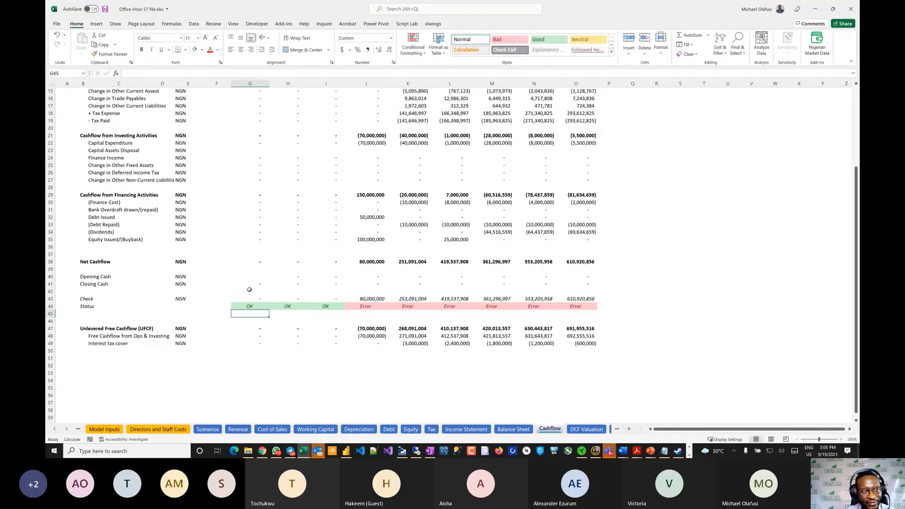
pyautogui.click(253, 307)
pyautogui.moveTo(269, 311); pyautogui.dragTo(598, 310)
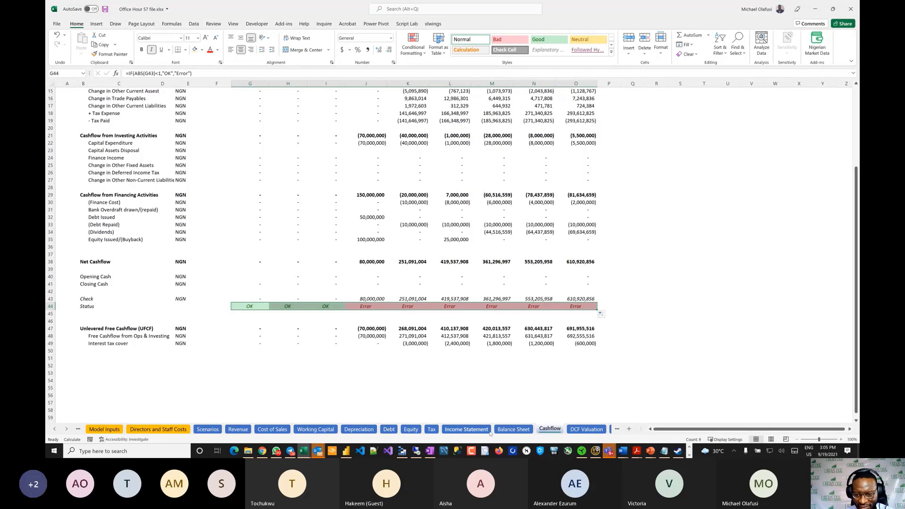
# Review the Balance Sheet's assets, liabilities, equity and check rows, focusing on the 2019 to 2021 columns.
pyautogui.click(512, 429)
pyautogui.scroll(3, 357, 315)
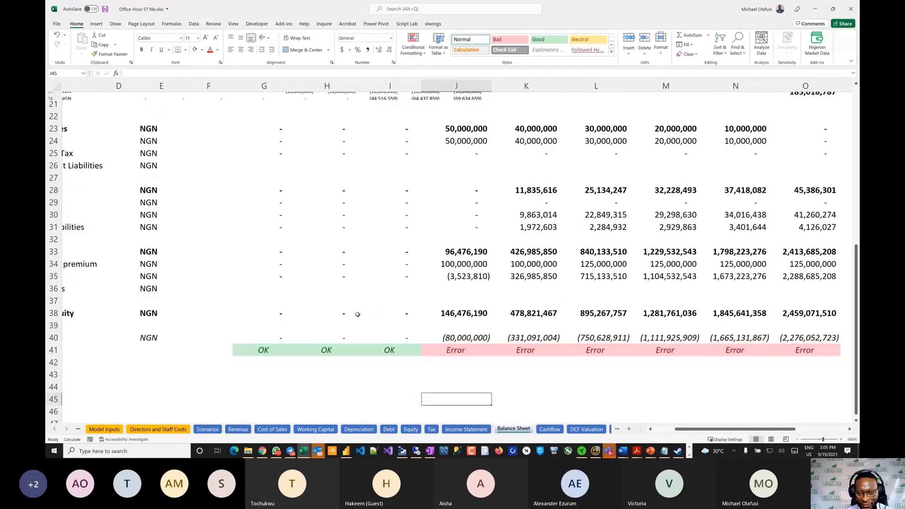
pyautogui.hscroll(-3, 358, 315)
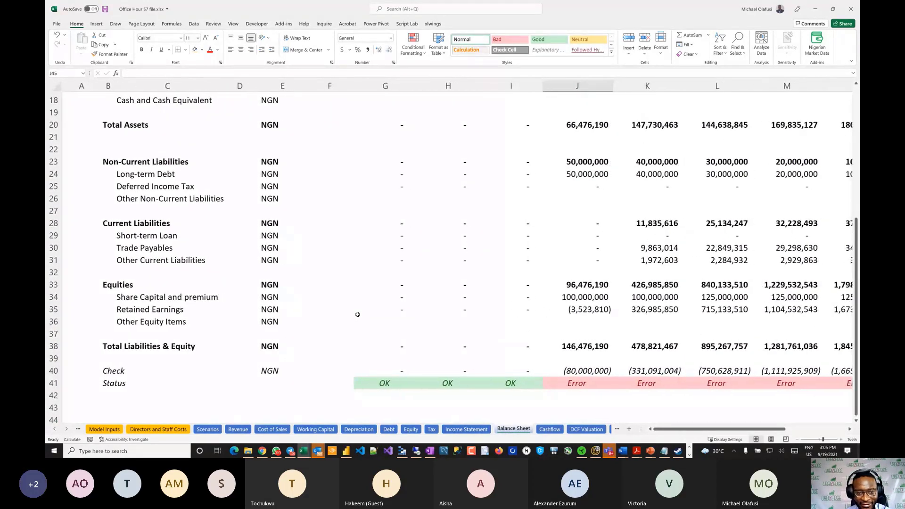
pyautogui.scroll(3, 358, 314)
pyautogui.scroll(-3, 357, 314)
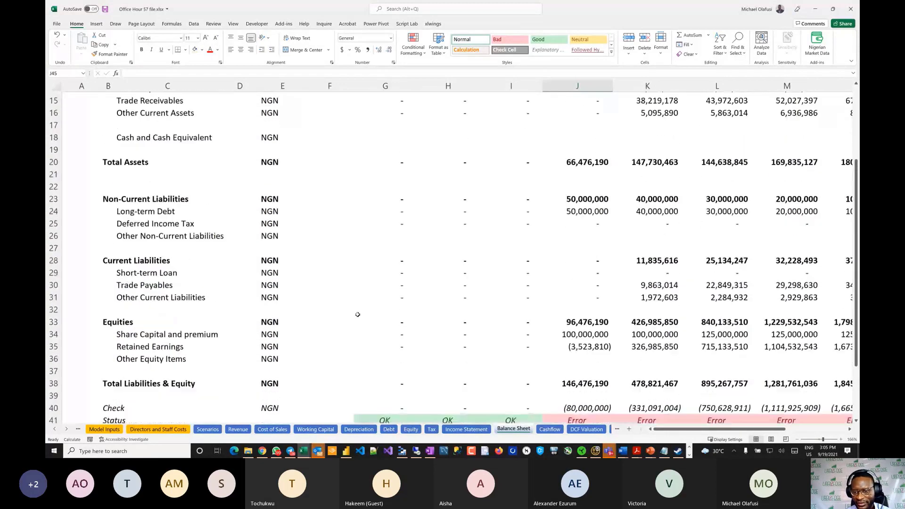
pyautogui.scroll(2, 472, 260)
pyautogui.hscroll(2, 471, 259)
pyautogui.scroll(4, 437, 255)
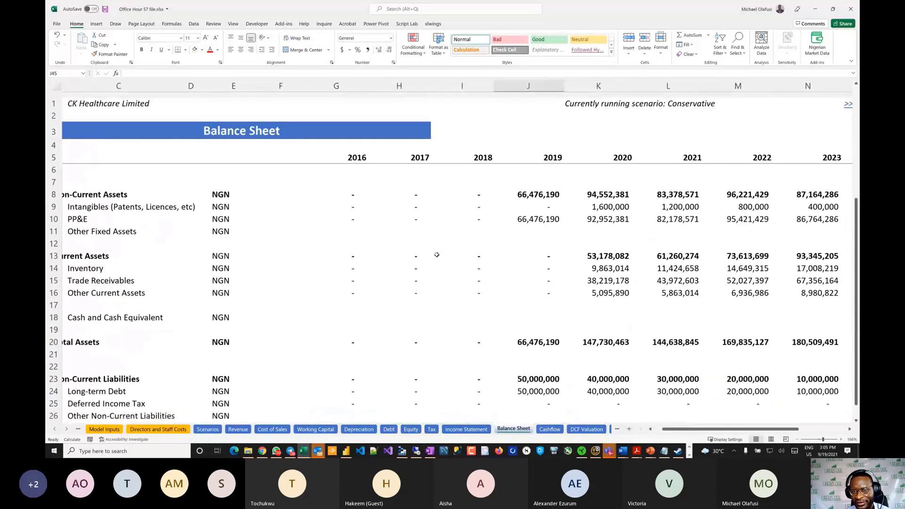
pyautogui.scroll(-4, 436, 255)
pyautogui.scroll(-1, 437, 255)
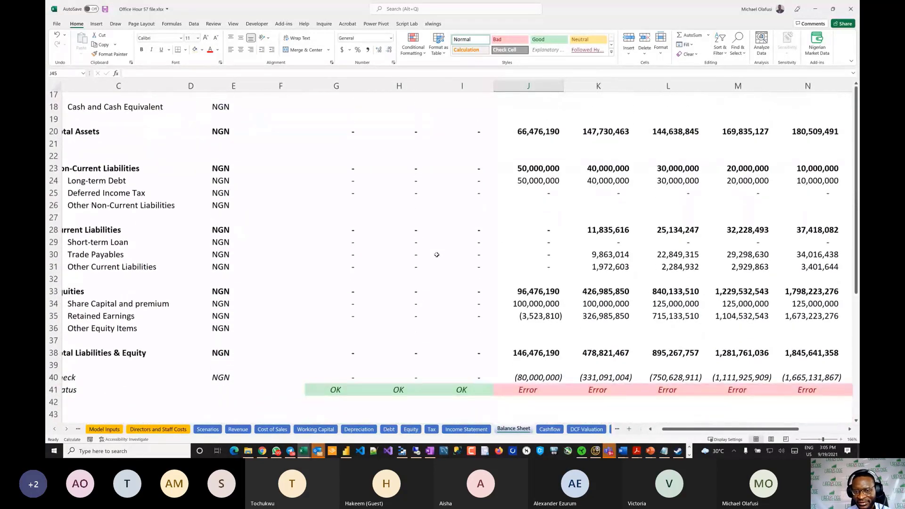
pyautogui.scroll(5, 437, 255)
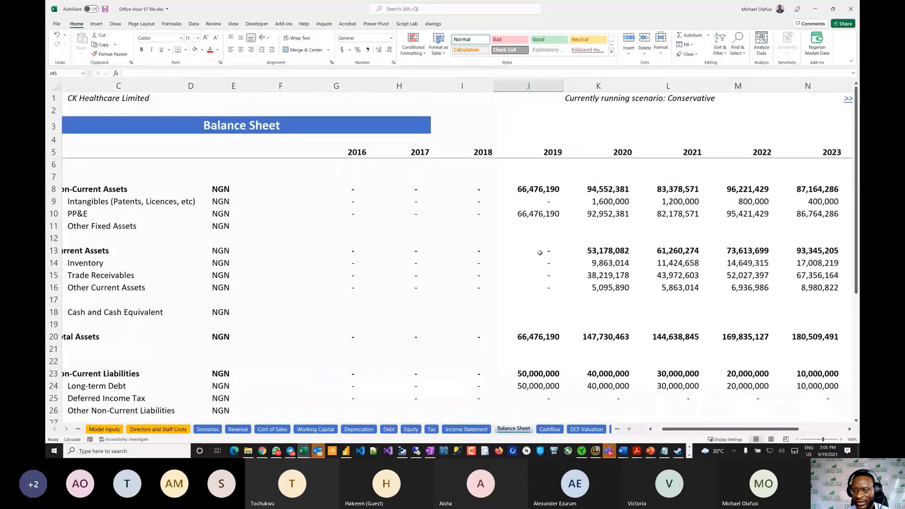
pyautogui.scroll(-1, 540, 253)
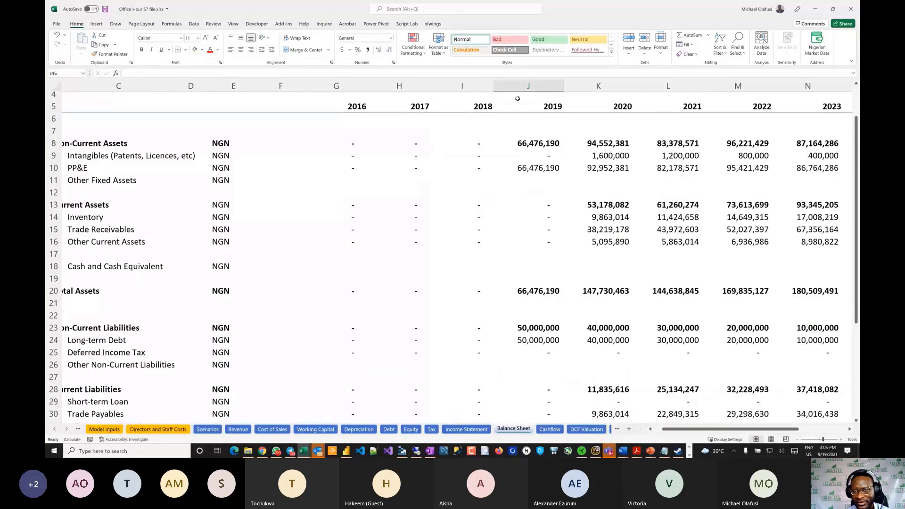
pyautogui.moveTo(523, 86); pyautogui.dragTo(697, 89)
pyautogui.scroll(-1, 551, 225)
pyautogui.scroll(-6, 551, 225)
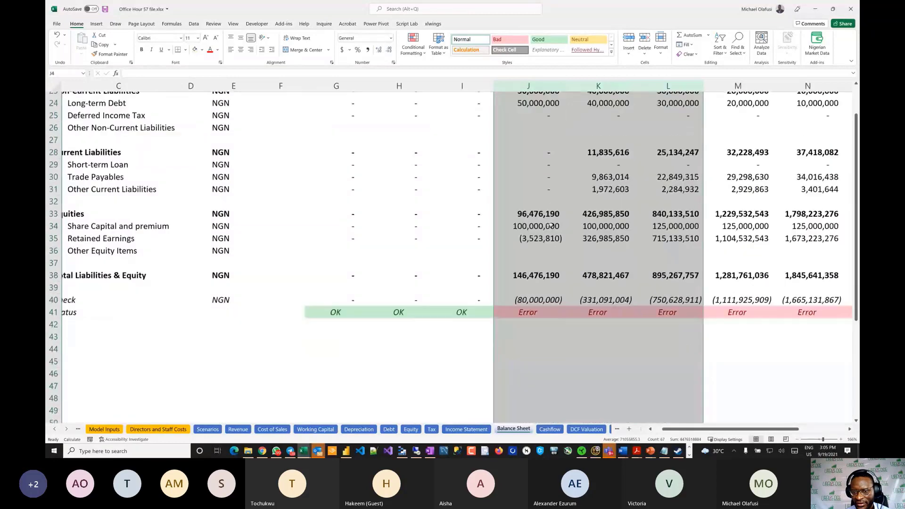
pyautogui.scroll(4, 462, 233)
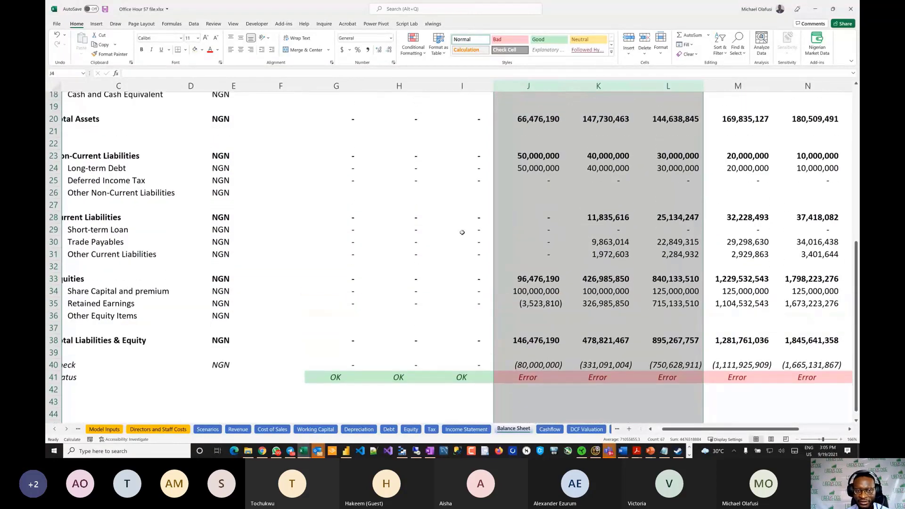
pyautogui.hscroll(-2, 461, 235)
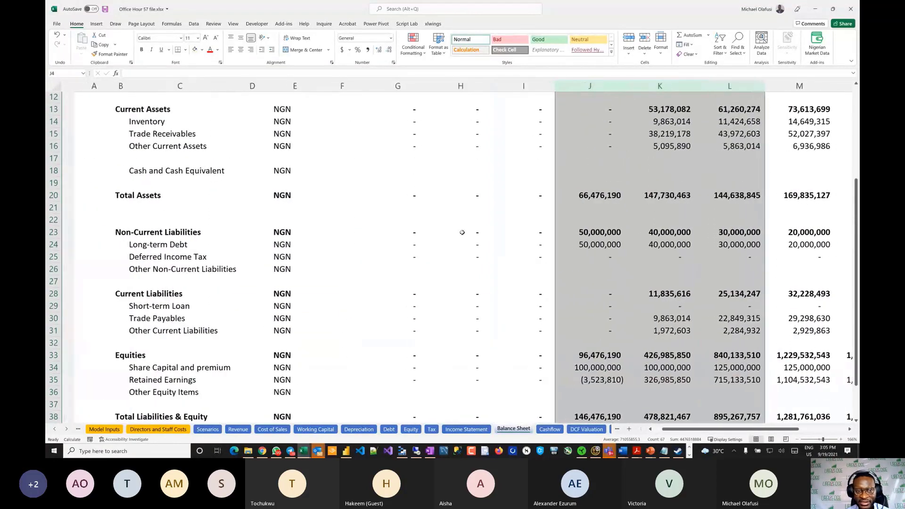
# Calculate Cash and Cash Equivalent in G18 with =F18+Cashflow!G38 and fill the formula across the remaining years through column O.
pyautogui.click(53, 171)
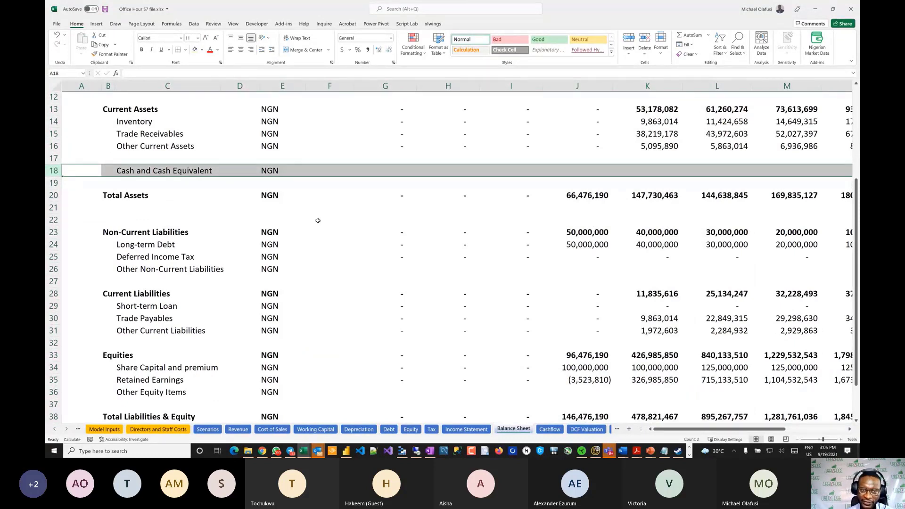
pyautogui.click(406, 170)
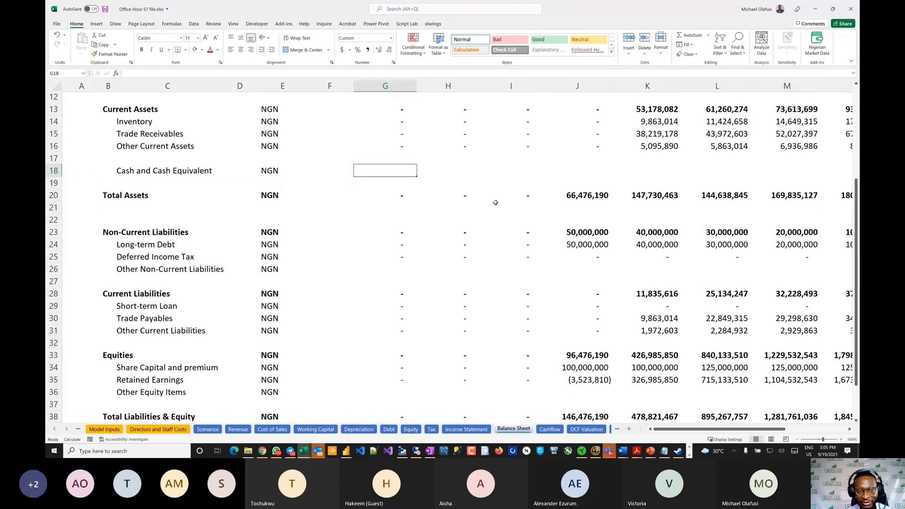
pyautogui.write('=')
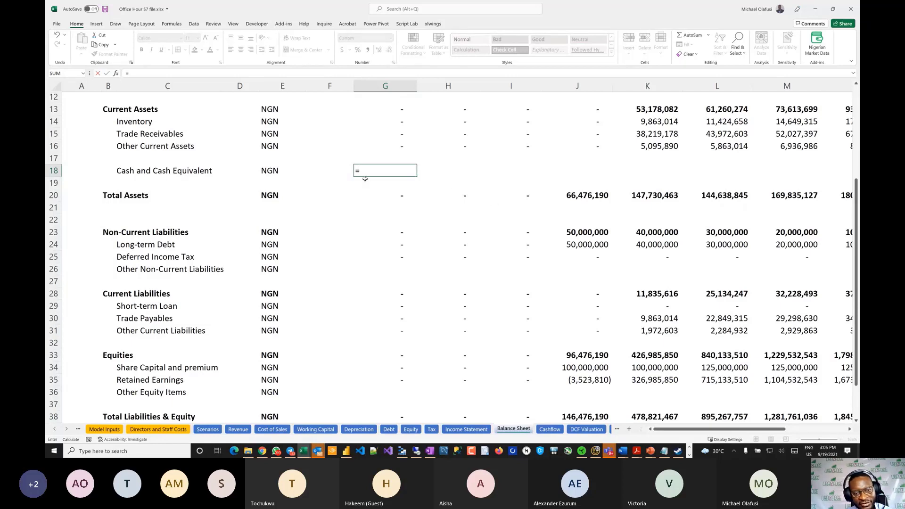
pyautogui.click(334, 170)
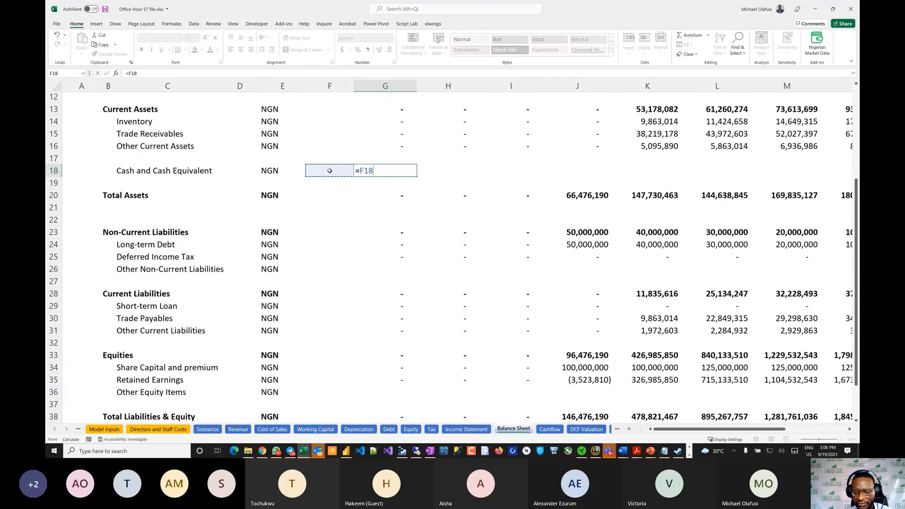
pyautogui.write('+')
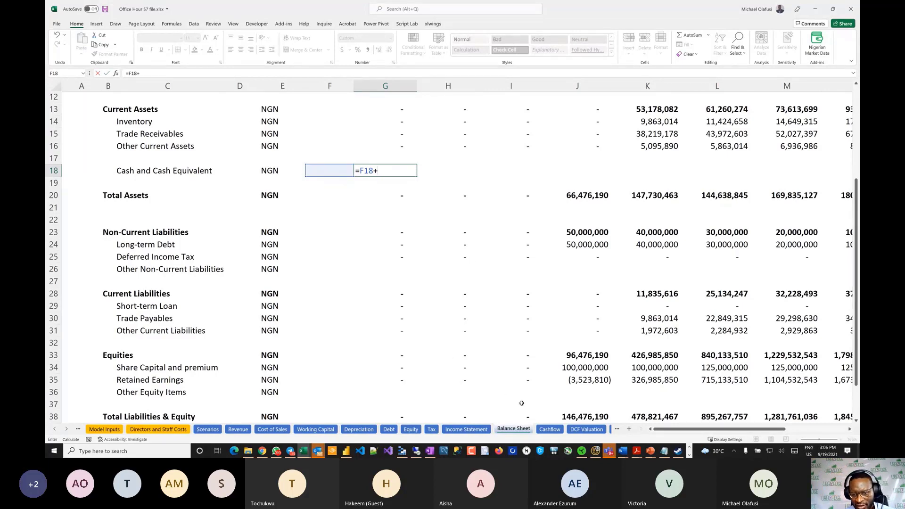
pyautogui.click(549, 429)
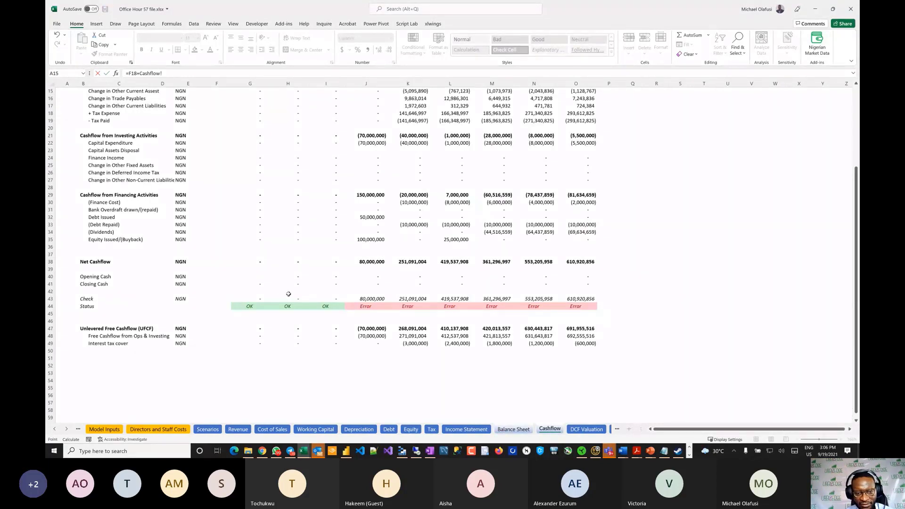
pyautogui.click(257, 261)
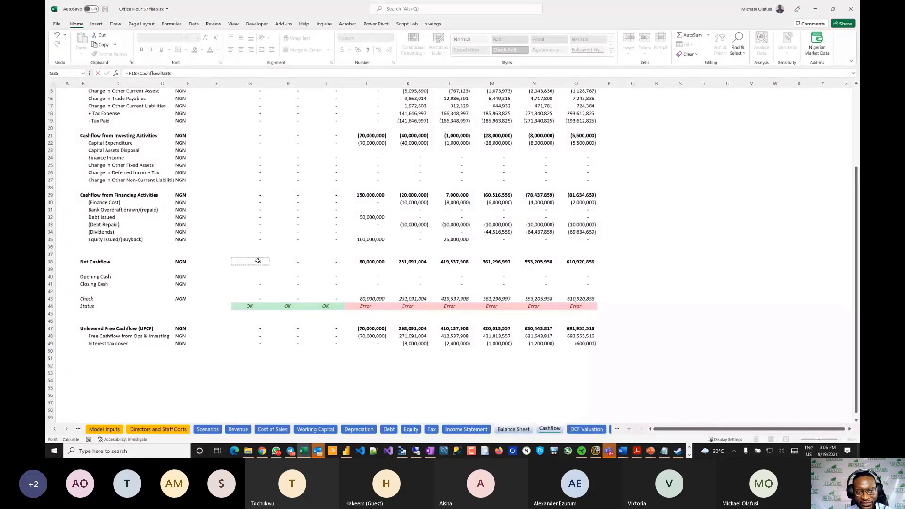
pyautogui.press('Return')
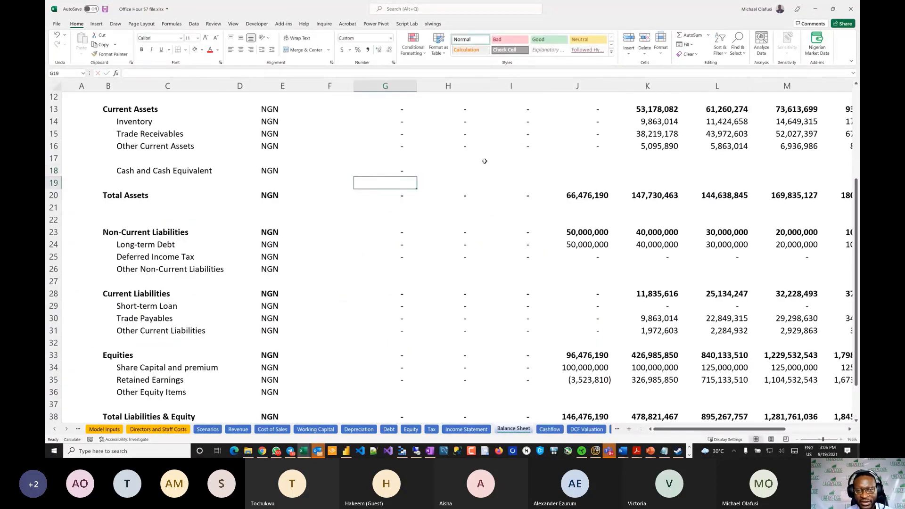
pyautogui.doubleClick(406, 171)
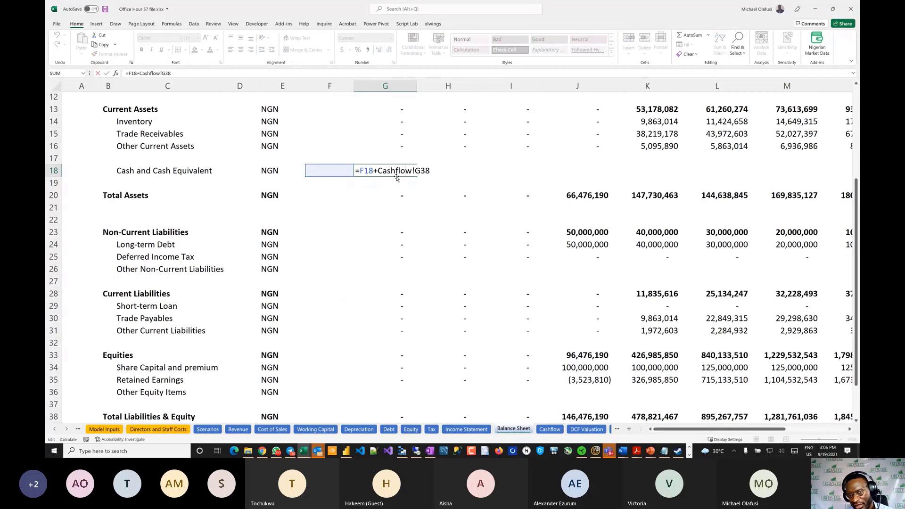
pyautogui.press('Escape')
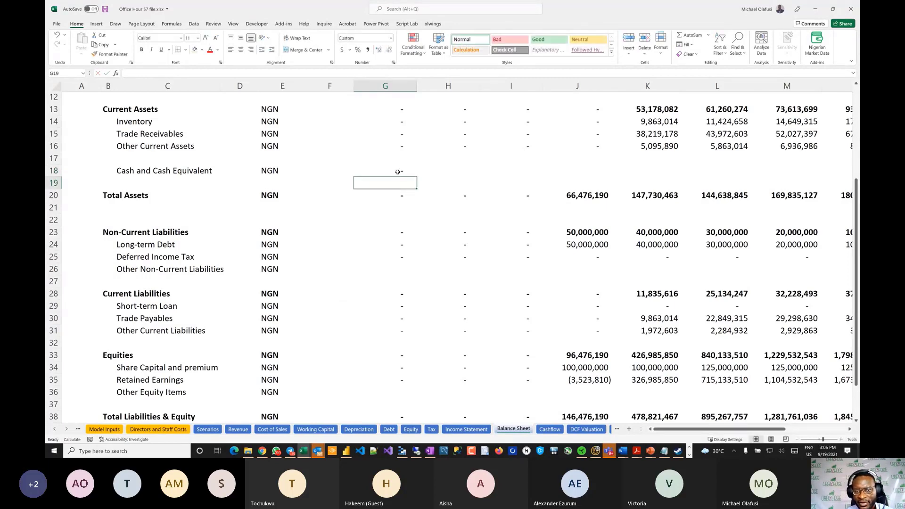
pyautogui.moveTo(417, 178); pyautogui.dragTo(675, 171)
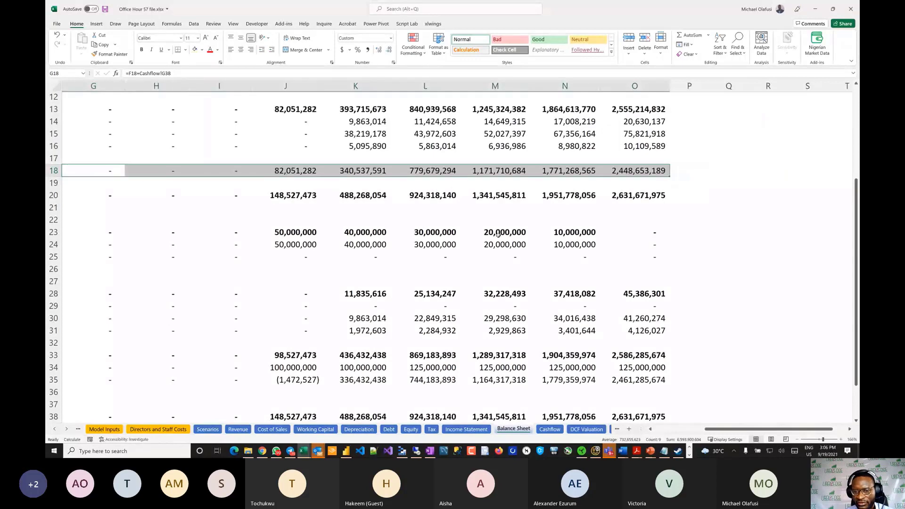
# Examine the Balance Sheet's Check and Status rows and compare Total Assets with Total Liabilities & Equity across the years.
pyautogui.scroll(-5, 498, 235)
pyautogui.scroll(1, 499, 235)
pyautogui.hscroll(-4, 498, 234)
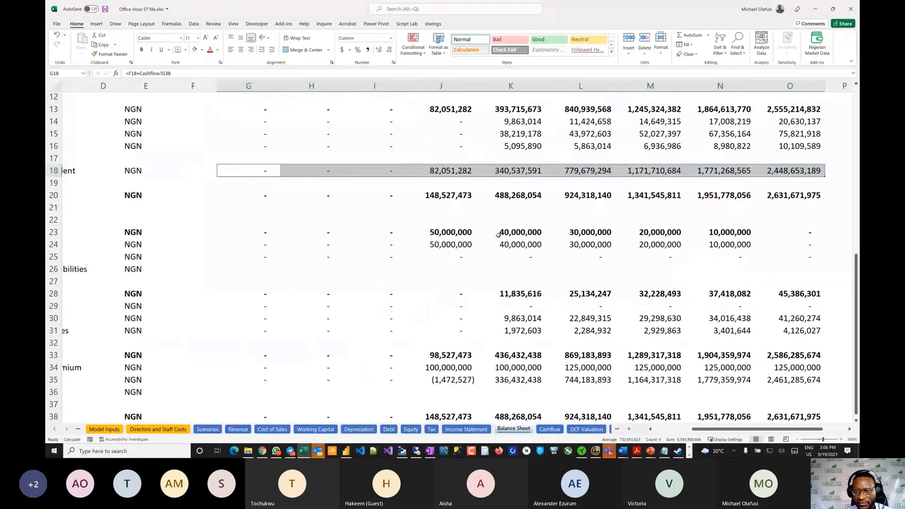
pyautogui.scroll(-3, 498, 235)
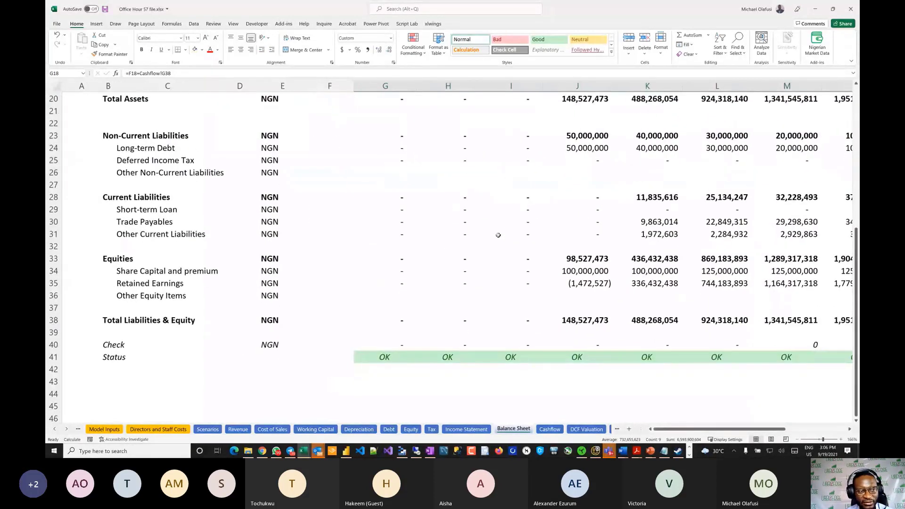
pyautogui.scroll(4, 499, 235)
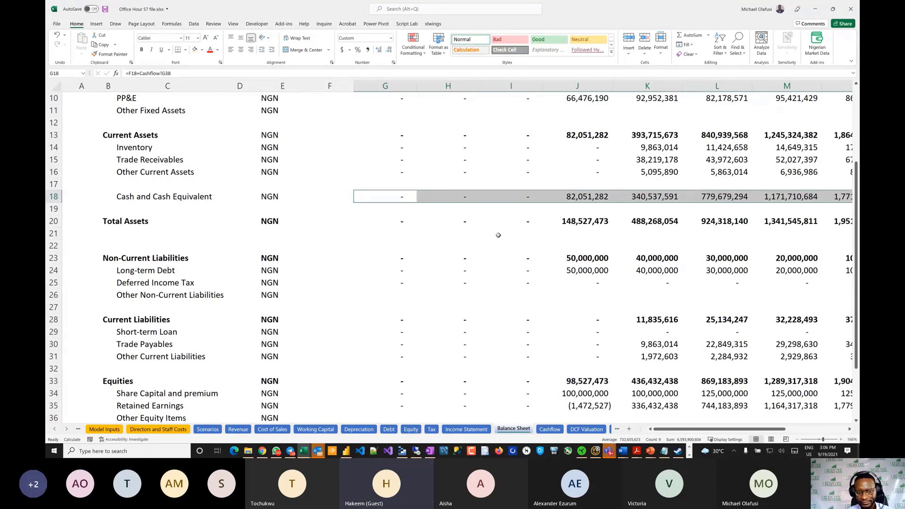
pyautogui.click(484, 339)
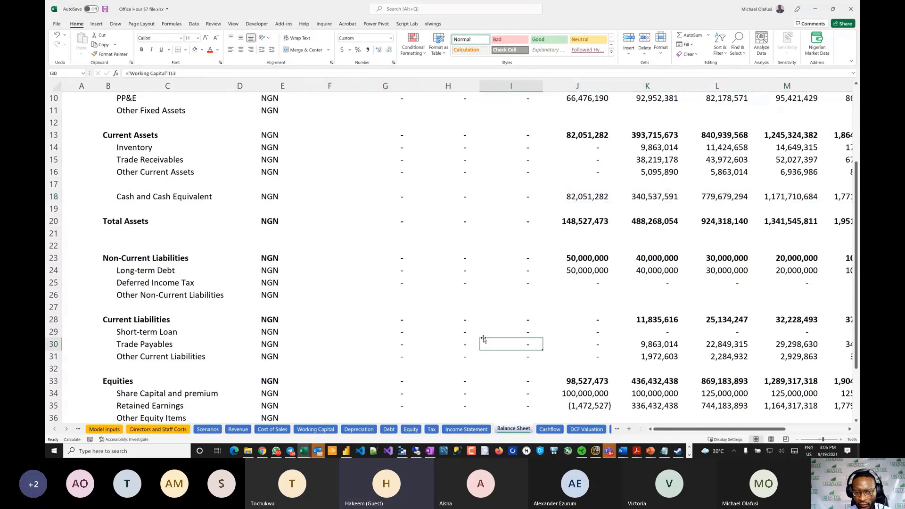
pyautogui.scroll(-3, 483, 338)
pyautogui.scroll(-1, 484, 338)
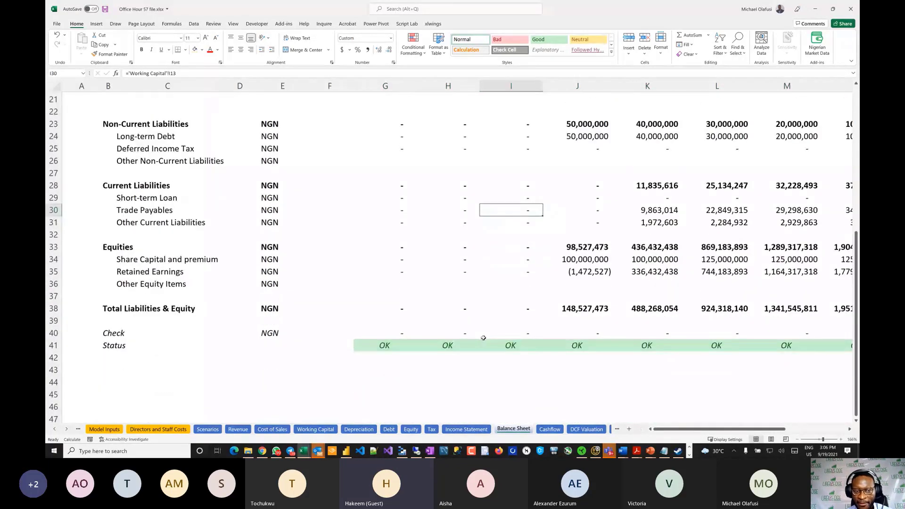
# Review the Retained Earning schedule on the Equity sheet row by row: opening, net income, preference and ordinary share dividends, and closing.
pyautogui.click(411, 429)
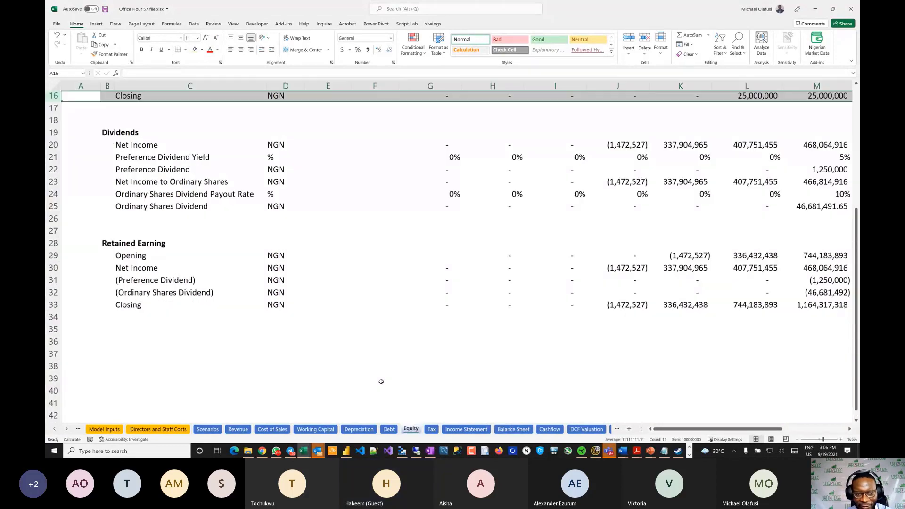
pyautogui.keyDown('ctrl'); pyautogui.scroll(5, 369, 362); pyautogui.keyUp('ctrl')
pyautogui.keyDown('ctrl'); pyautogui.scroll(-5, 370, 362); pyautogui.keyUp('ctrl')
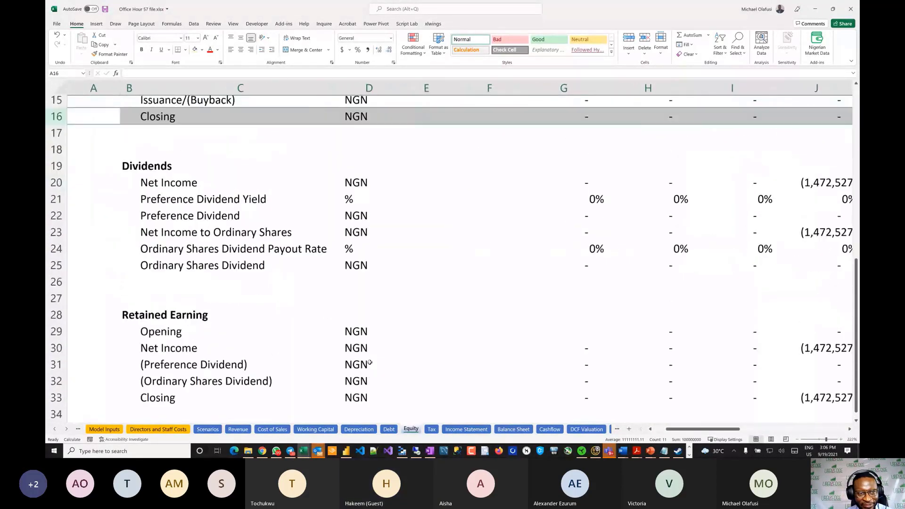
pyautogui.keyDown('ctrl'); pyautogui.scroll(5, 369, 361); pyautogui.keyUp('ctrl')
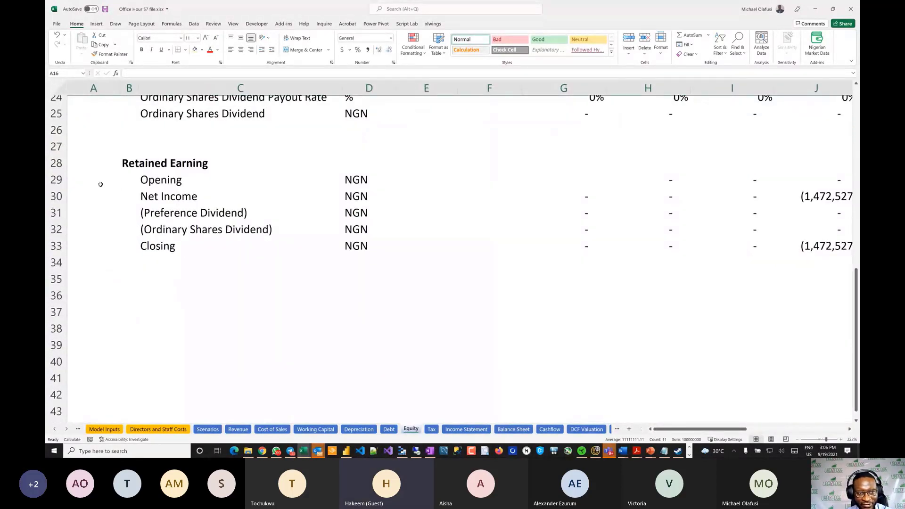
pyautogui.click(60, 180)
pyautogui.hscroll(1, 169, 187)
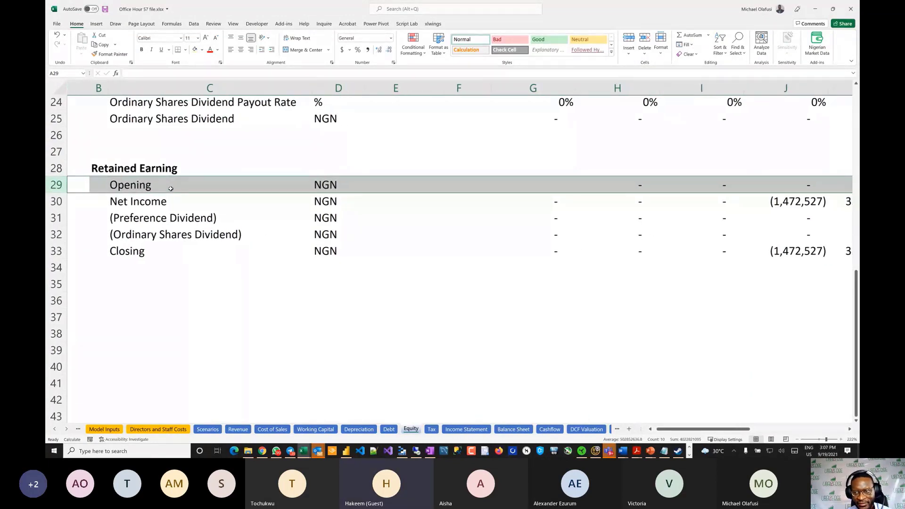
pyautogui.keyDown('ctrl'); pyautogui.scroll(-2, 429, 178); pyautogui.keyUp('ctrl')
pyautogui.keyDown('ctrl'); pyautogui.scroll(-1, 429, 177); pyautogui.keyUp('ctrl')
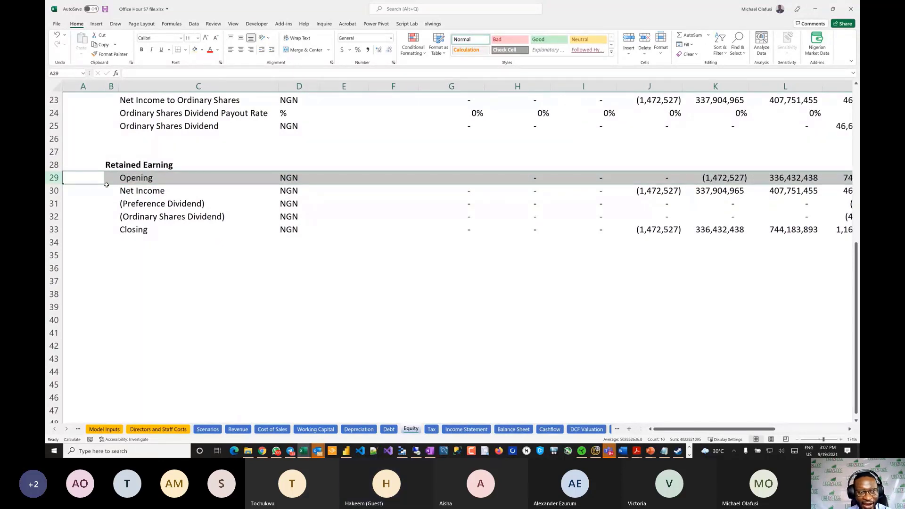
pyautogui.click(54, 190)
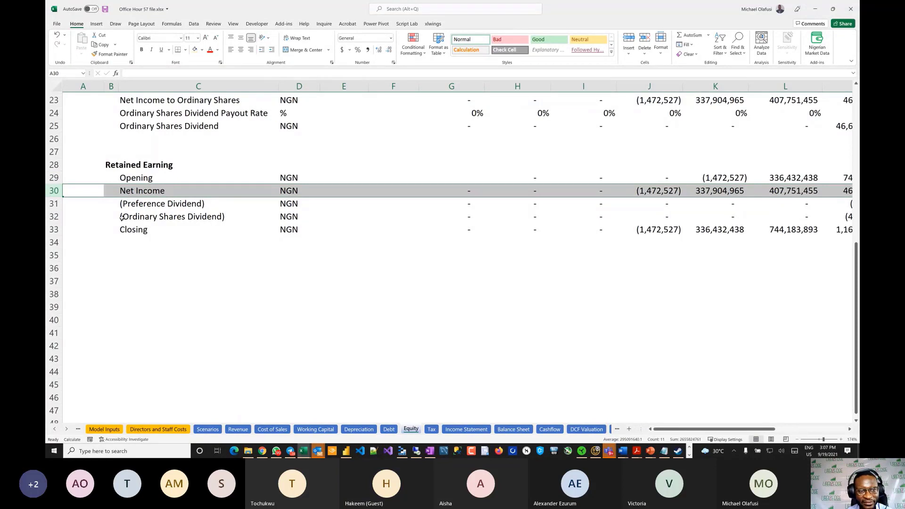
pyautogui.click(53, 203)
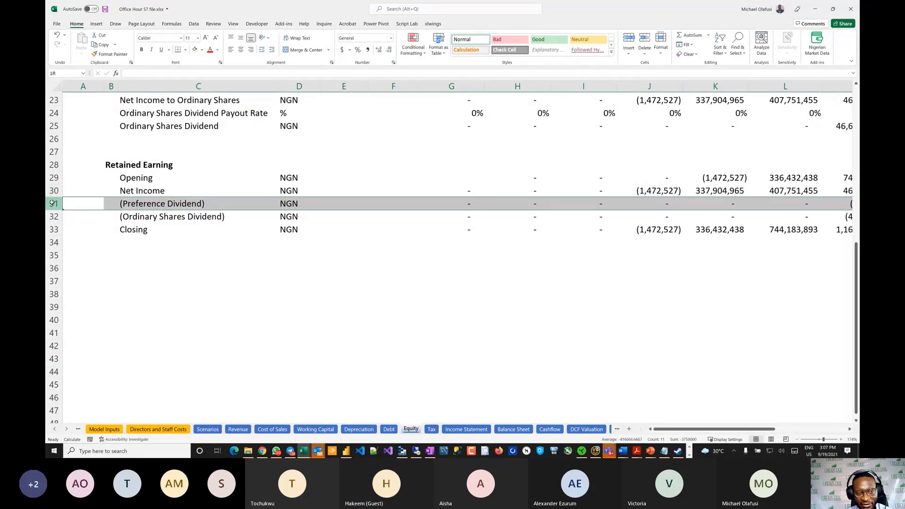
pyautogui.moveTo(53, 203); pyautogui.dragTo(52, 216)
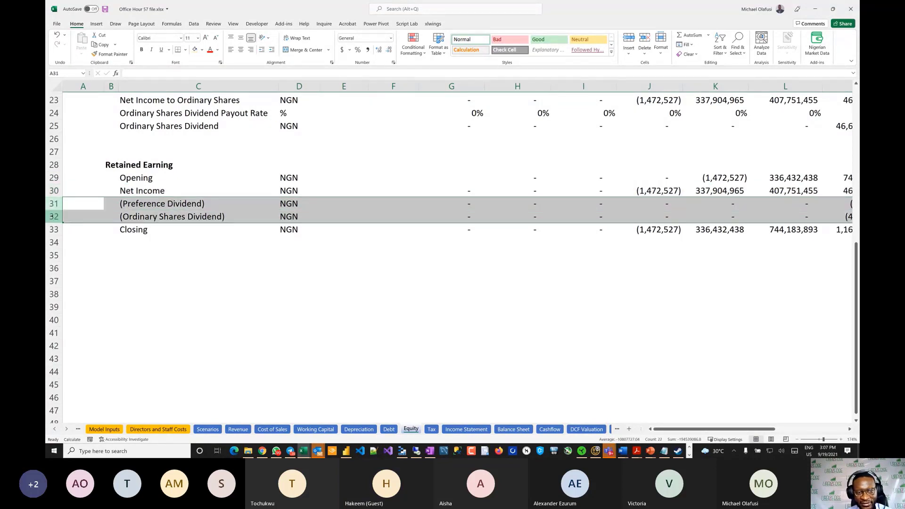
pyautogui.click(53, 229)
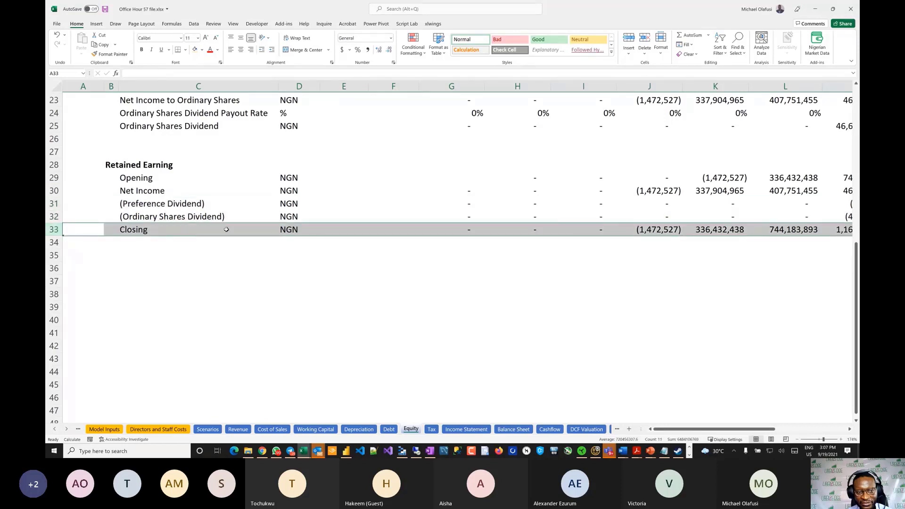
pyautogui.click(53, 203)
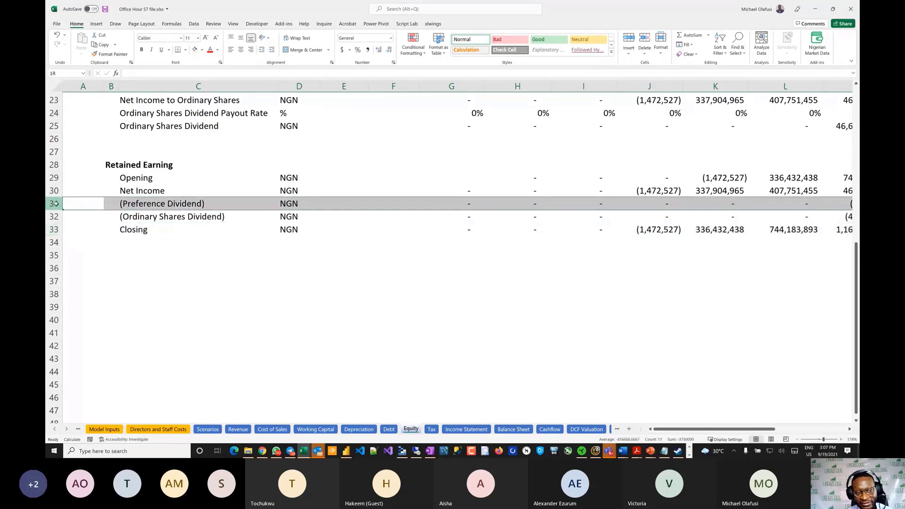
pyautogui.moveTo(53, 204); pyautogui.dragTo(54, 216)
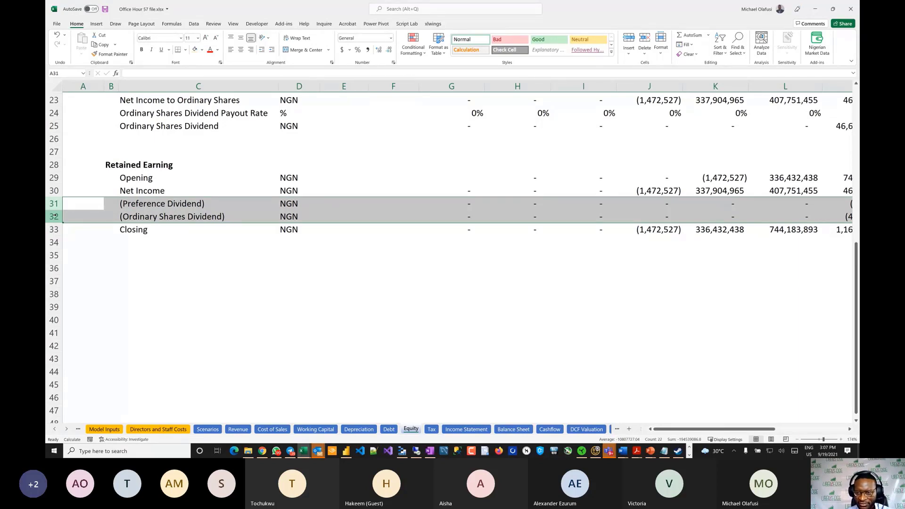
pyautogui.click(480, 307)
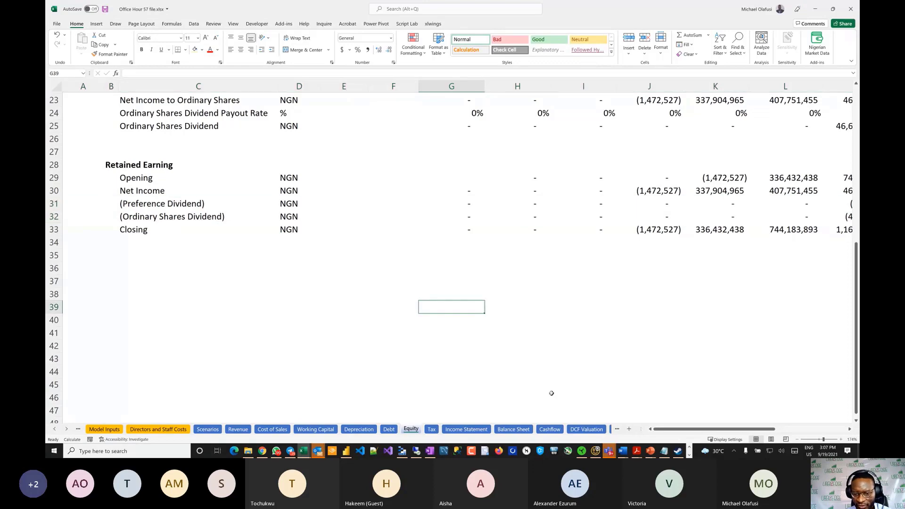
# Return to the Balance Sheet and look over the whole statement, from Non-Current Assets down to the Status row.
pyautogui.click(513, 429)
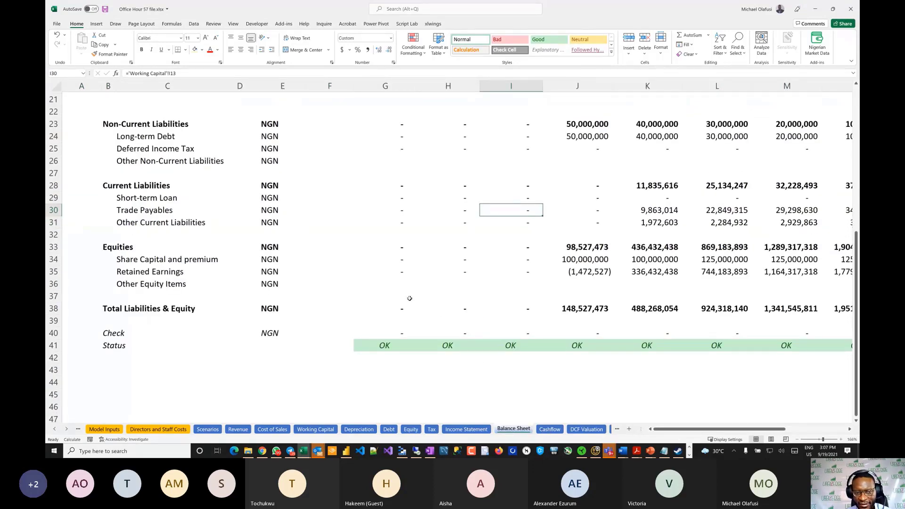
pyautogui.scroll(5, 410, 298)
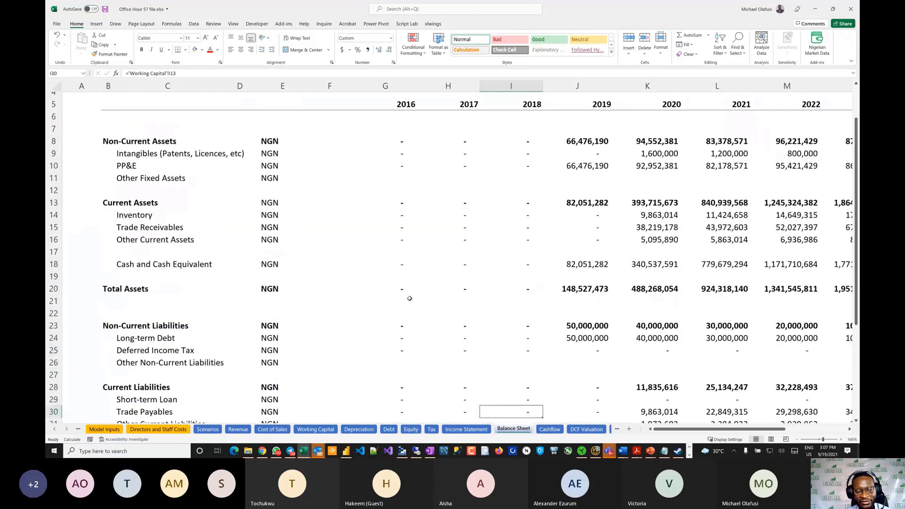
pyautogui.scroll(-1, 409, 298)
pyautogui.scroll(-1, 409, 298)
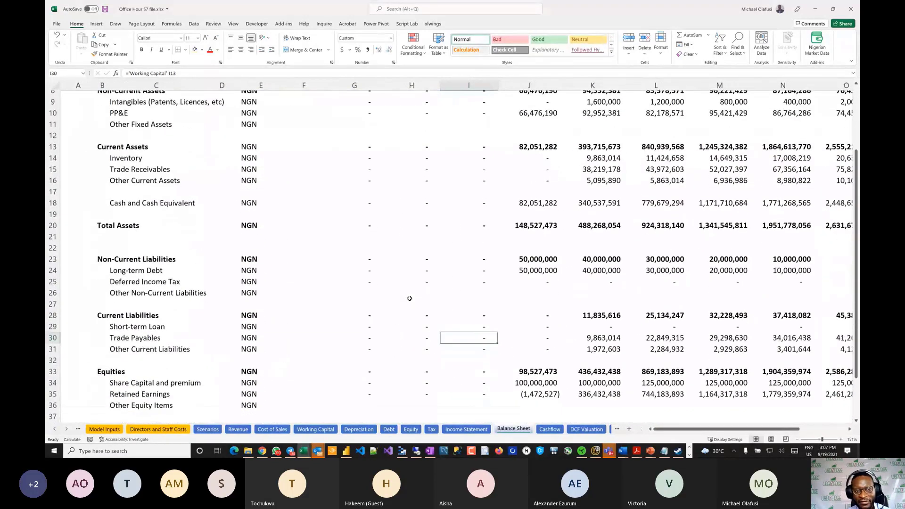
pyautogui.scroll(2, 410, 299)
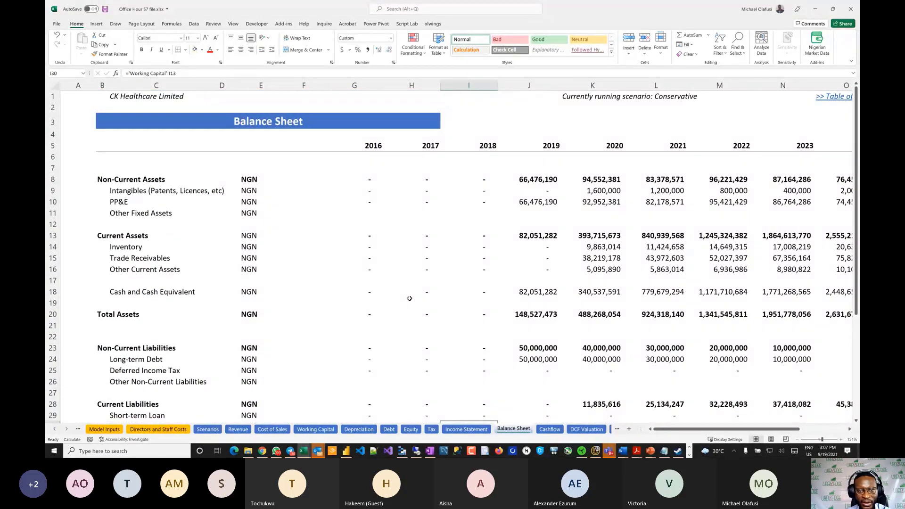
pyautogui.scroll(-1, 410, 298)
pyautogui.scroll(-7, 409, 298)
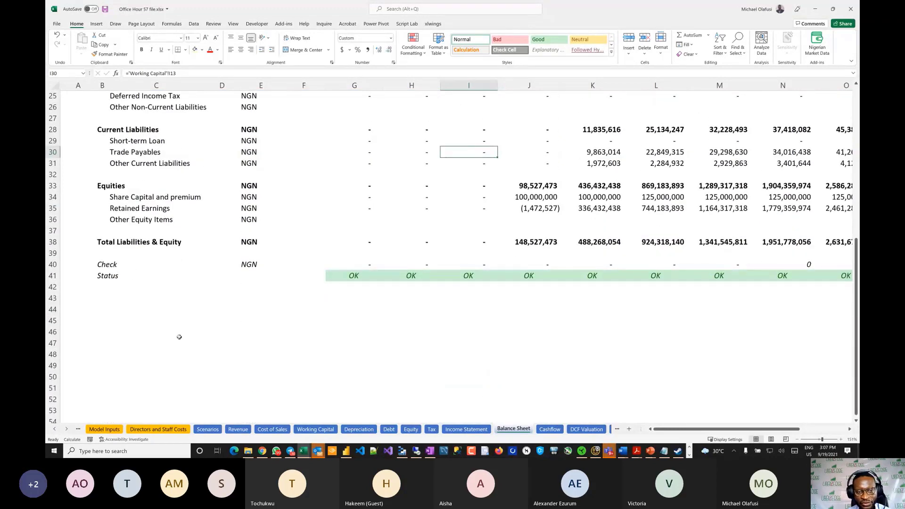
pyautogui.scroll(2, 179, 337)
pyautogui.scroll(5, 179, 337)
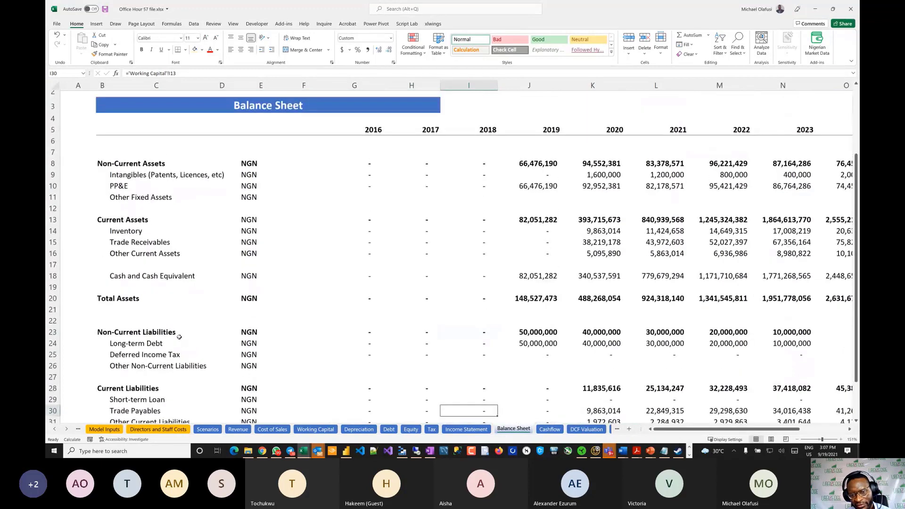
pyautogui.scroll(2, 179, 337)
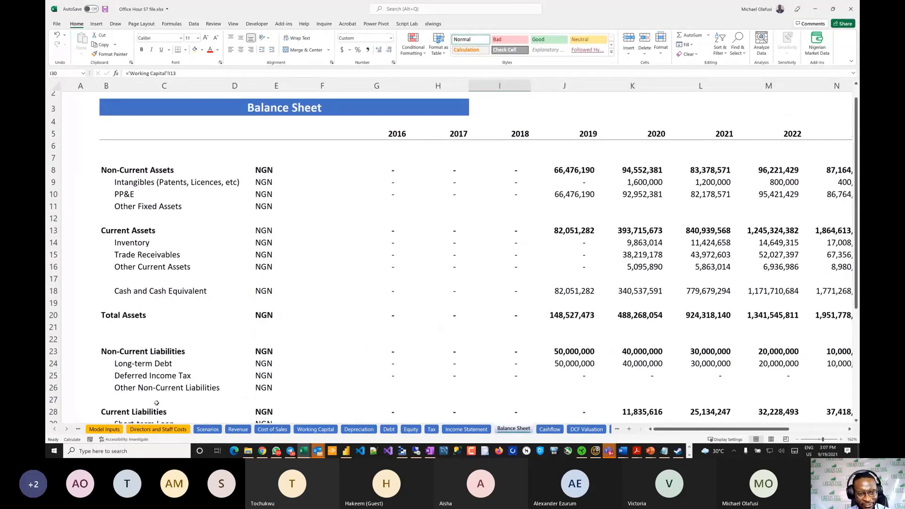
# Look through the model's sheets in order, from Scenarios through Revenue, Cost of Sales, Working Capital, Depreciation, Debt, Equity, Tax and Income Statement, ending on Balance Sheet.
pyautogui.click(208, 430)
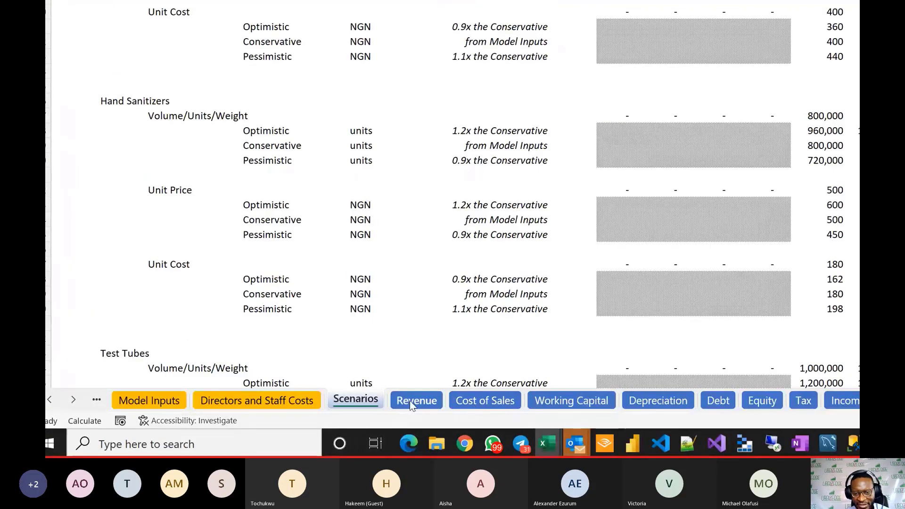
pyautogui.click(411, 400)
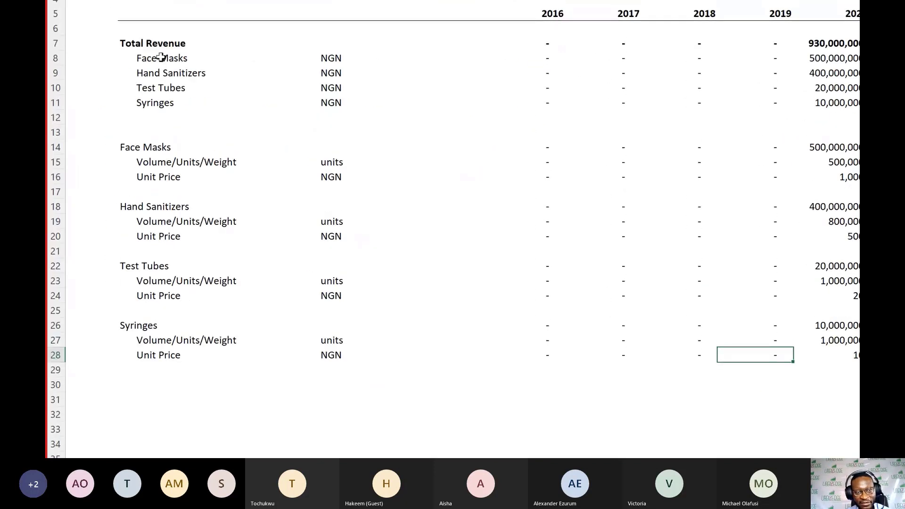
pyautogui.click(517, 406)
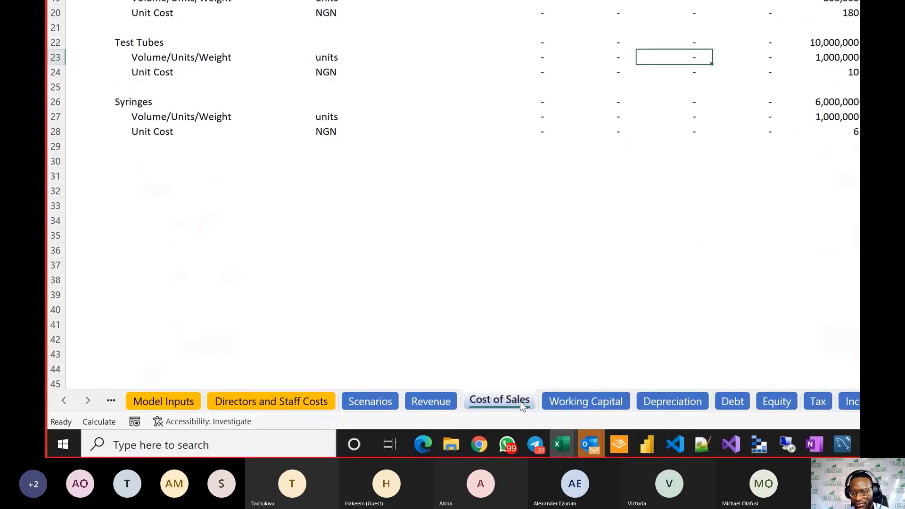
pyautogui.click(599, 401)
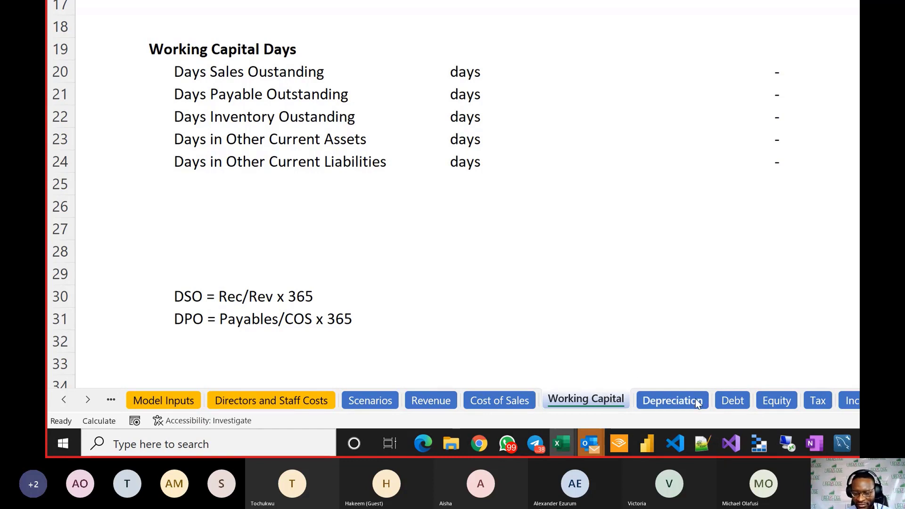
pyautogui.click(669, 402)
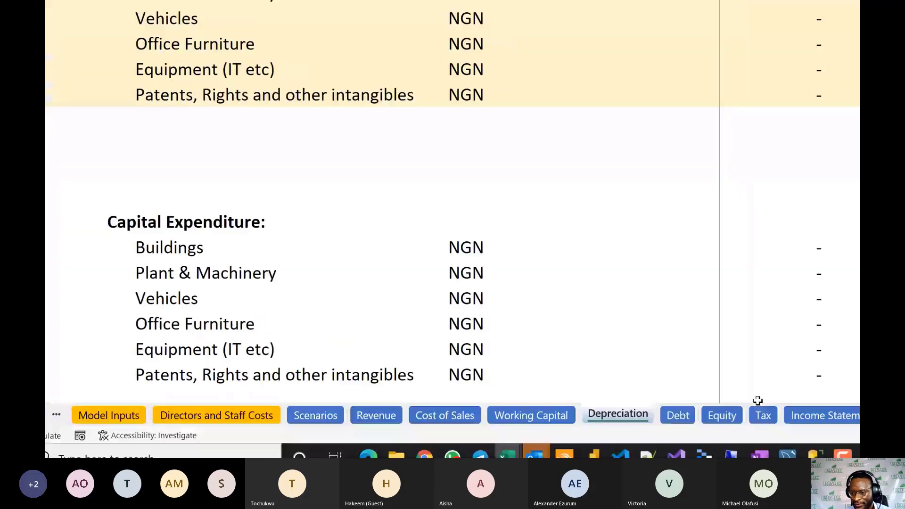
pyautogui.click(678, 413)
pyautogui.click(717, 416)
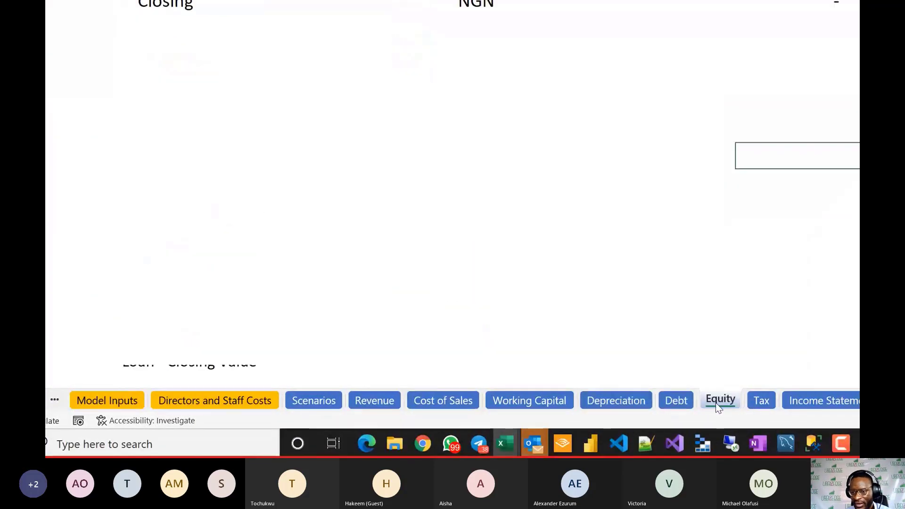
pyautogui.click(753, 402)
pyautogui.click(802, 400)
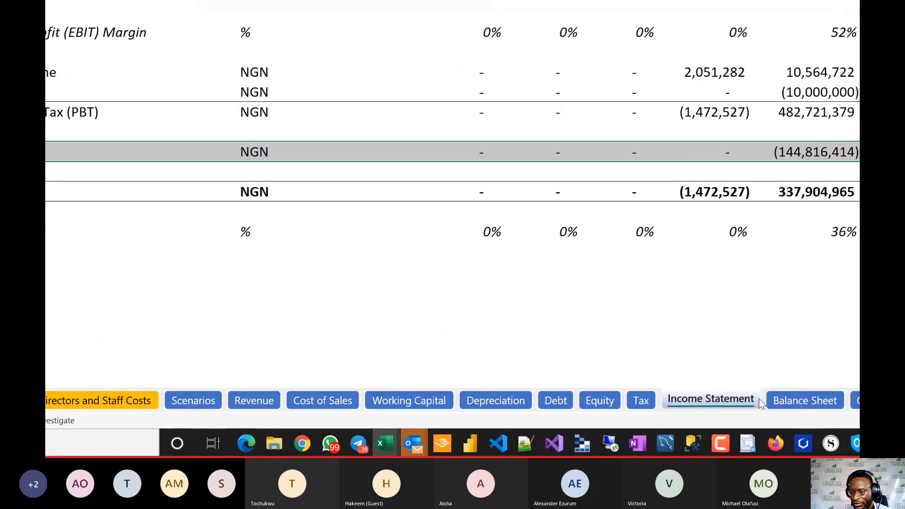
pyautogui.click(759, 400)
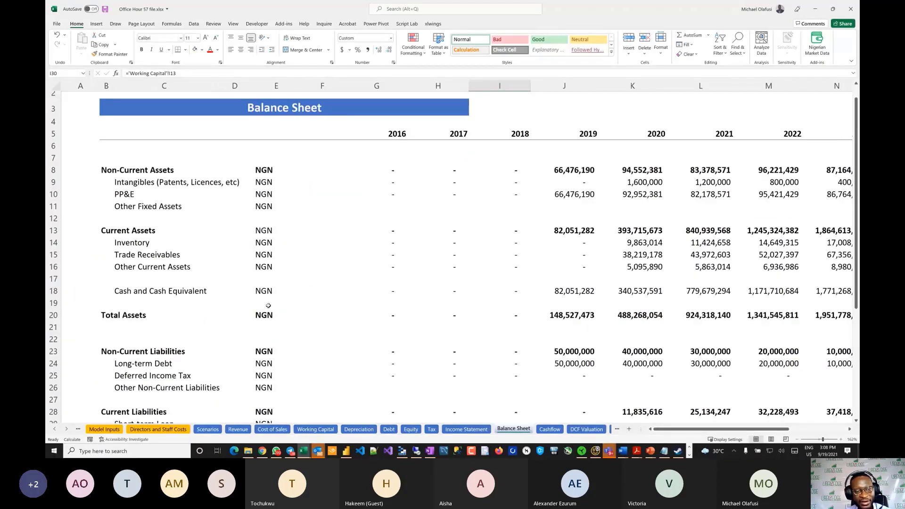
# Starting from the Balance Sheet's PP&E row, examine the Depreciation sheet's Depreciation, Capital Expenditure and Net Book Value sections.
pyautogui.click(334, 255)
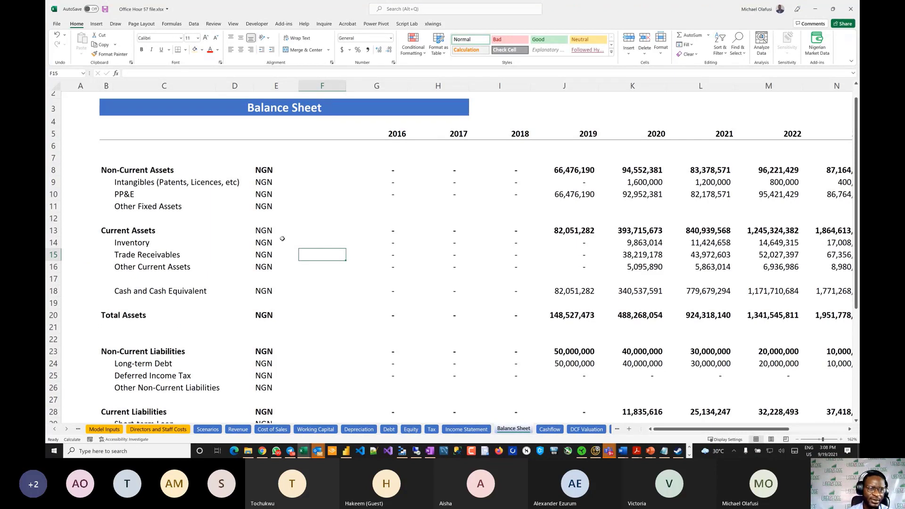
pyautogui.click(57, 195)
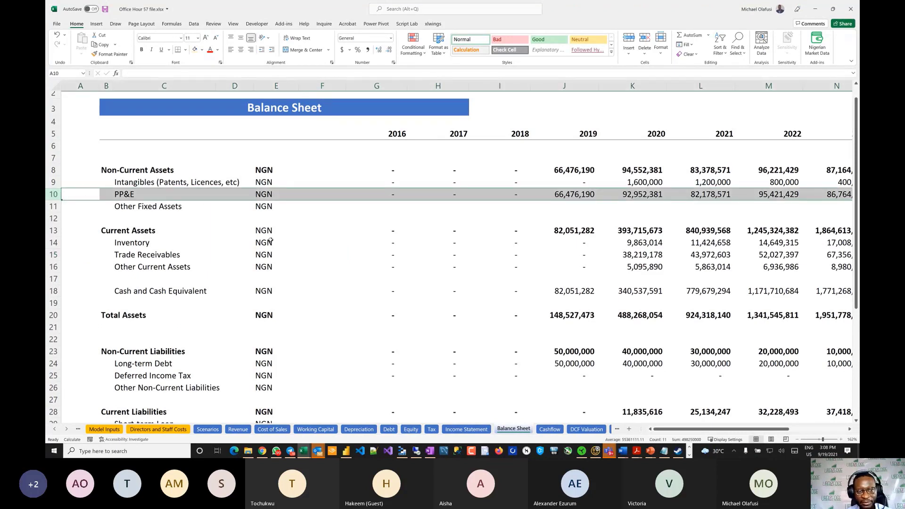
pyautogui.click(370, 429)
pyautogui.scroll(11, 295, 301)
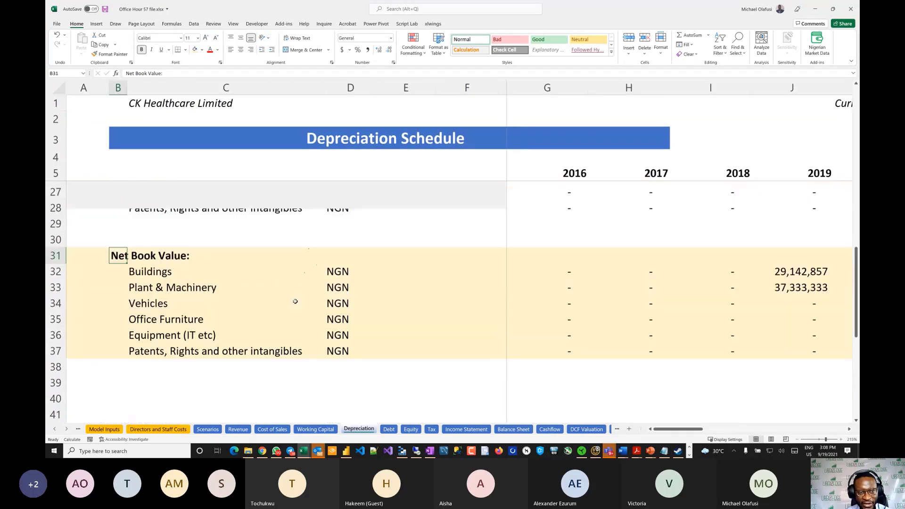
pyautogui.scroll(-3, 295, 301)
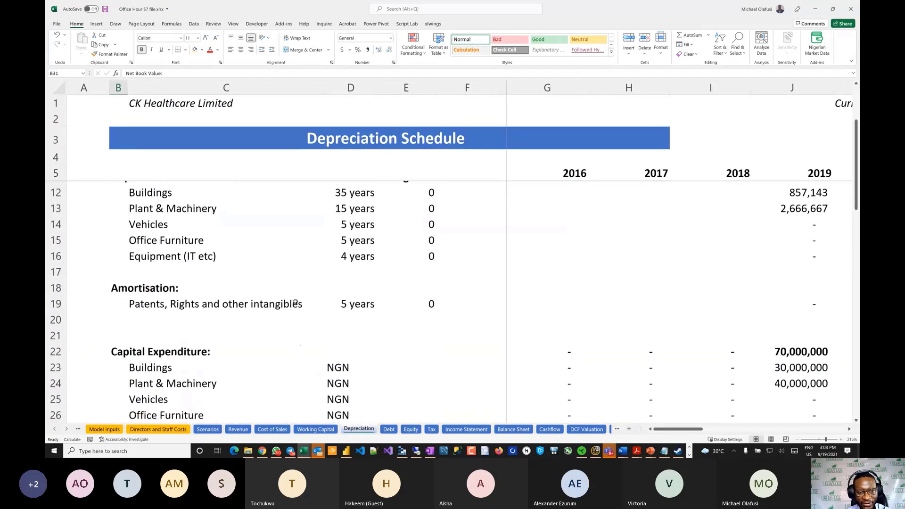
pyautogui.moveTo(61, 294); pyautogui.dragTo(59, 387)
pyautogui.scroll(-2, 144, 307)
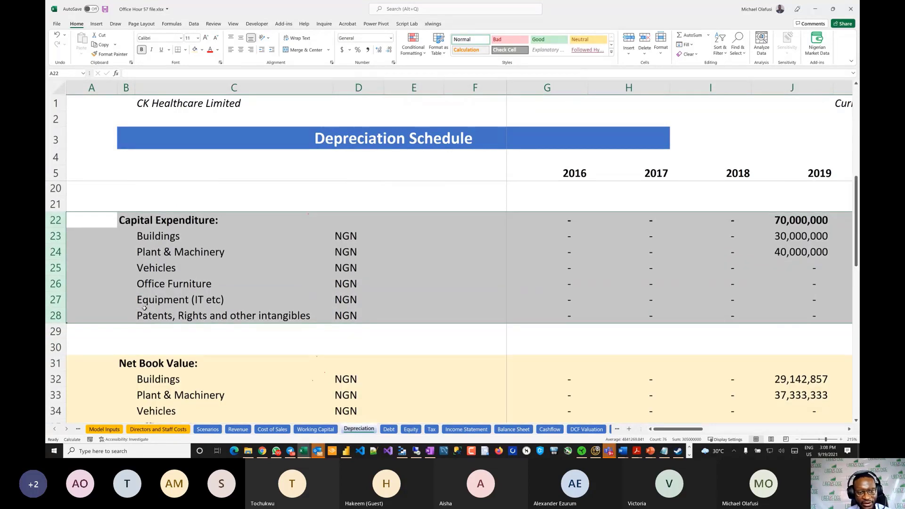
pyautogui.scroll(5, 118, 283)
pyautogui.moveTo(51, 268); pyautogui.dragTo(53, 349)
pyautogui.scroll(-7, 133, 374)
pyautogui.scroll(-1, 134, 375)
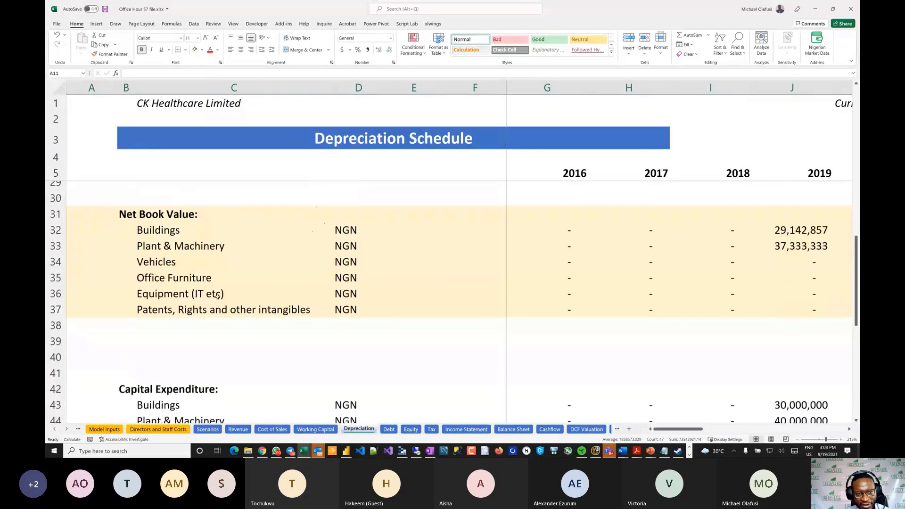
pyautogui.moveTo(535, 219); pyautogui.dragTo(529, 293)
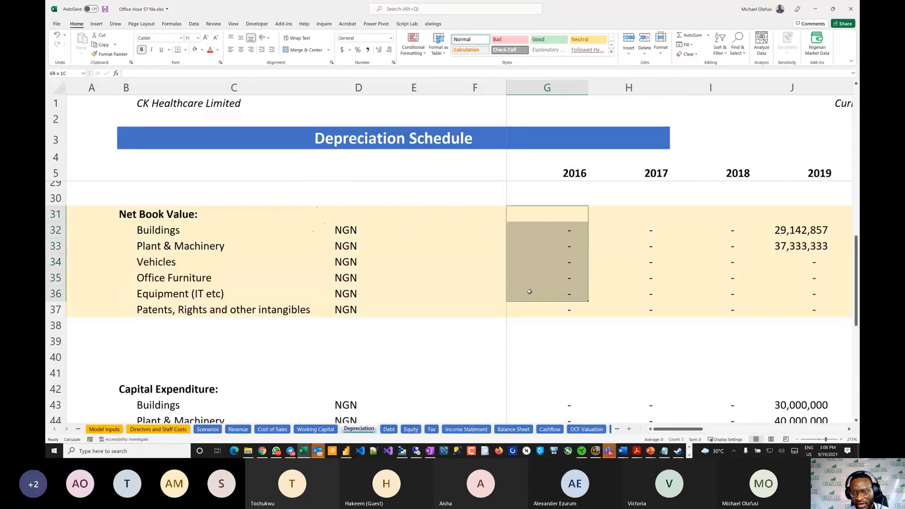
pyautogui.scroll(2, 263, 261)
pyautogui.scroll(2, 263, 260)
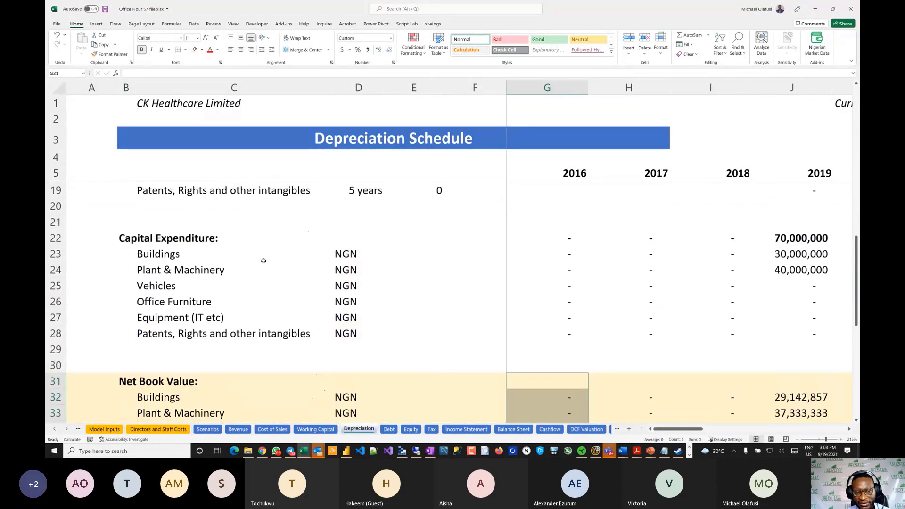
pyautogui.scroll(-3, 263, 261)
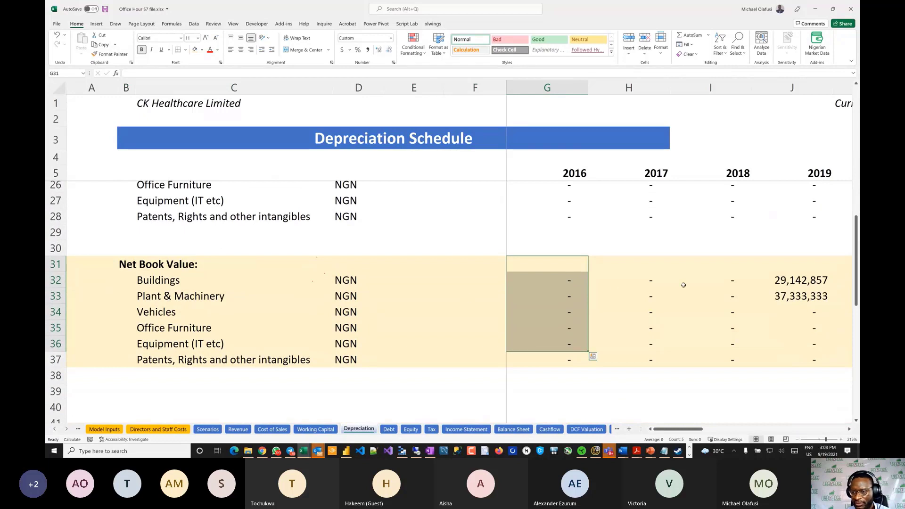
# Inspect the 2019 Buildings formula in the Net Book Value section and trace its references to capital expenditure and depreciation.
pyautogui.click(786, 280)
pyautogui.doubleClick(785, 280)
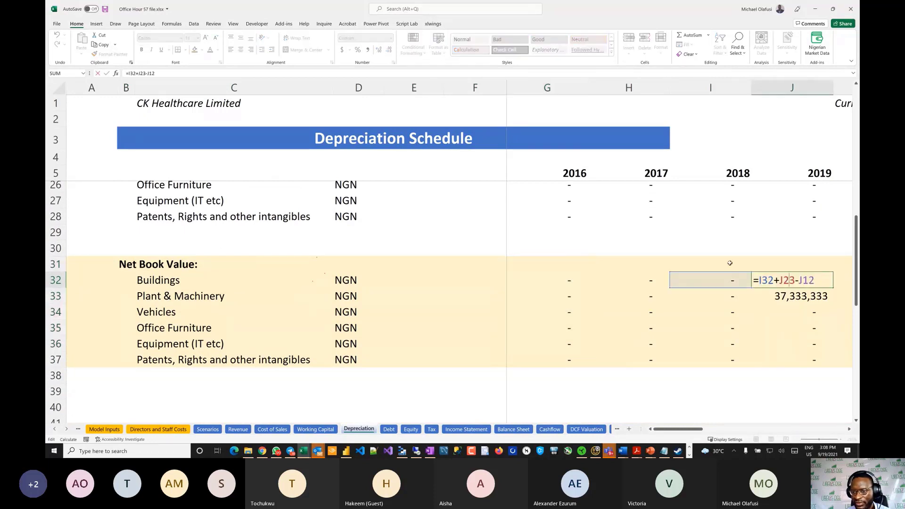
pyautogui.scroll(-1, 729, 263)
pyautogui.scroll(2, 730, 262)
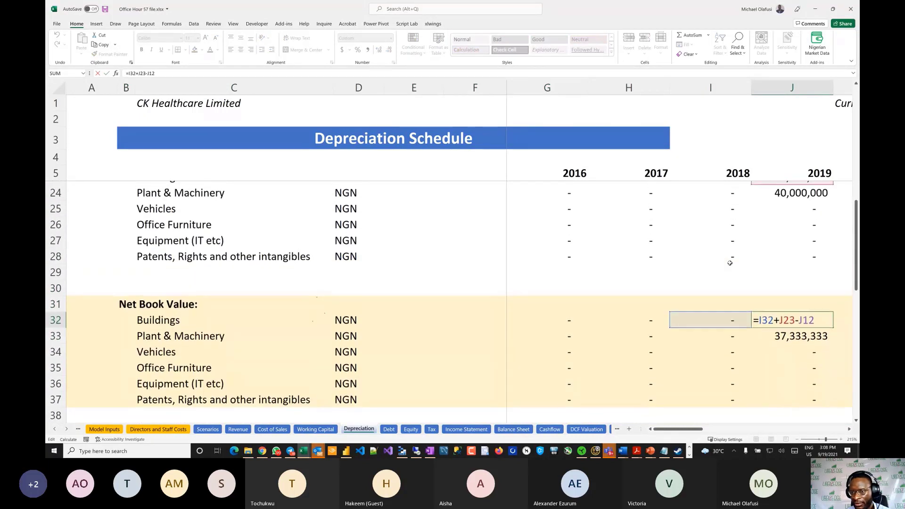
pyautogui.scroll(4, 754, 245)
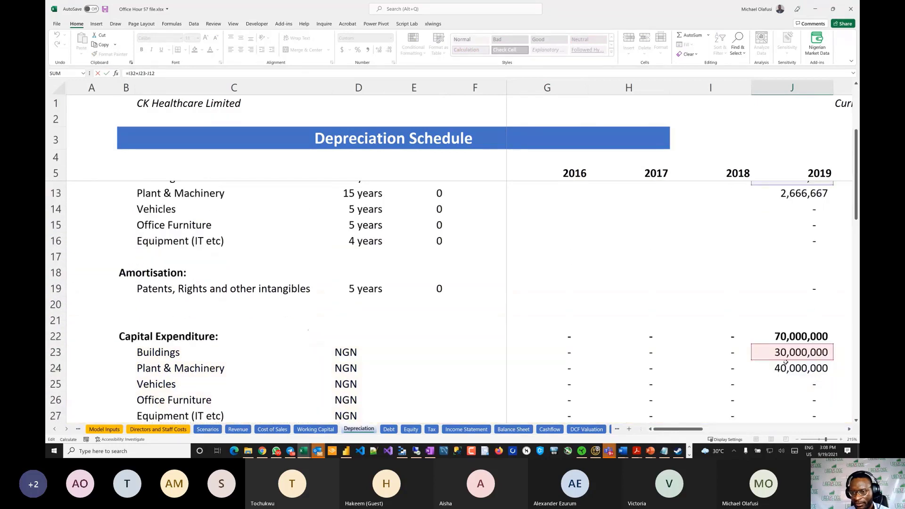
pyautogui.scroll(2, 773, 266)
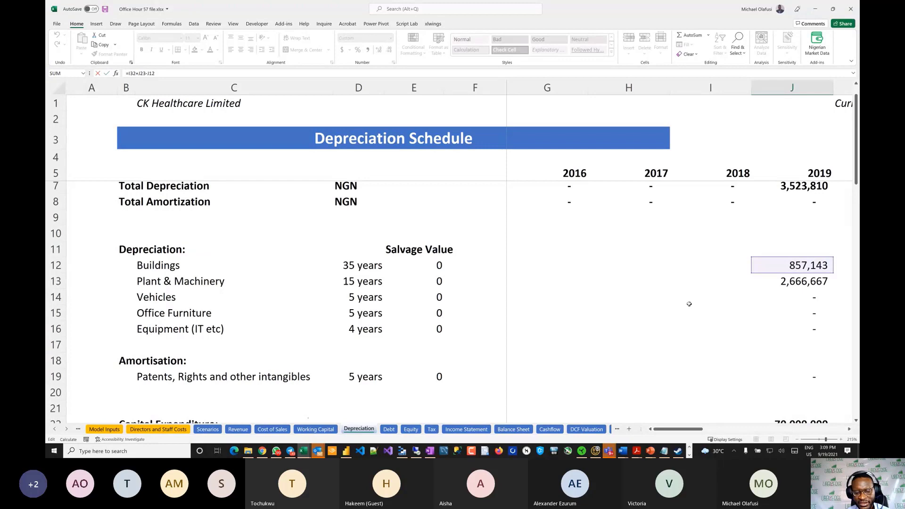
pyautogui.hotkey('ctrl', 'Return')
pyautogui.scroll(-3, 597, 303)
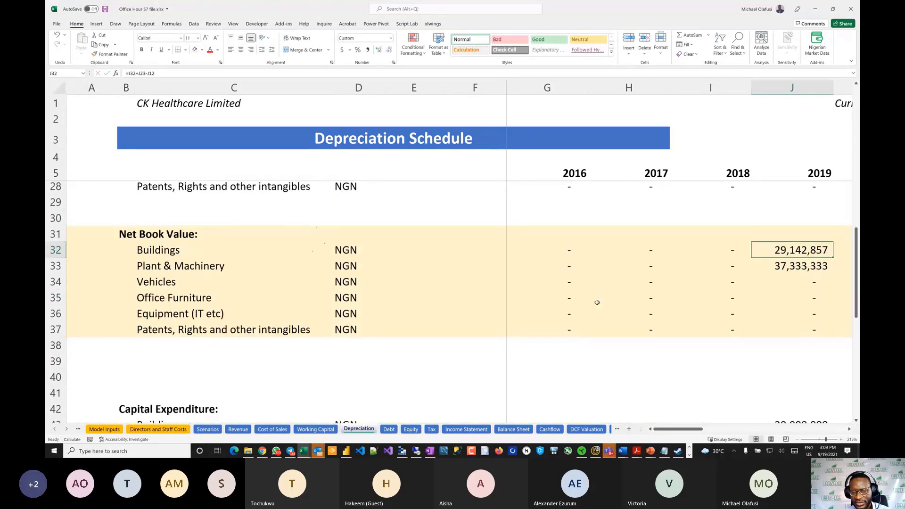
pyautogui.scroll(-1, 597, 302)
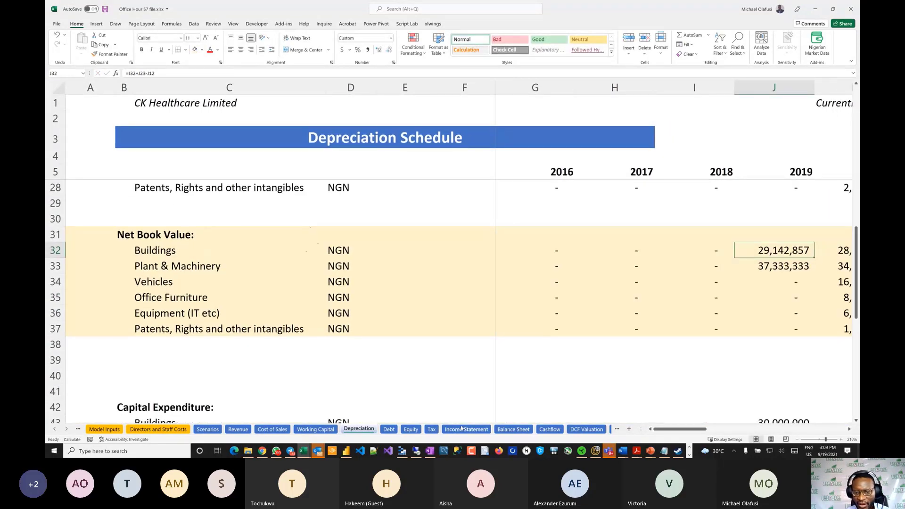
# Inspect the 2019 PP&E formula on the Balance Sheet and look over the rest of the statement.
pyautogui.click(518, 430)
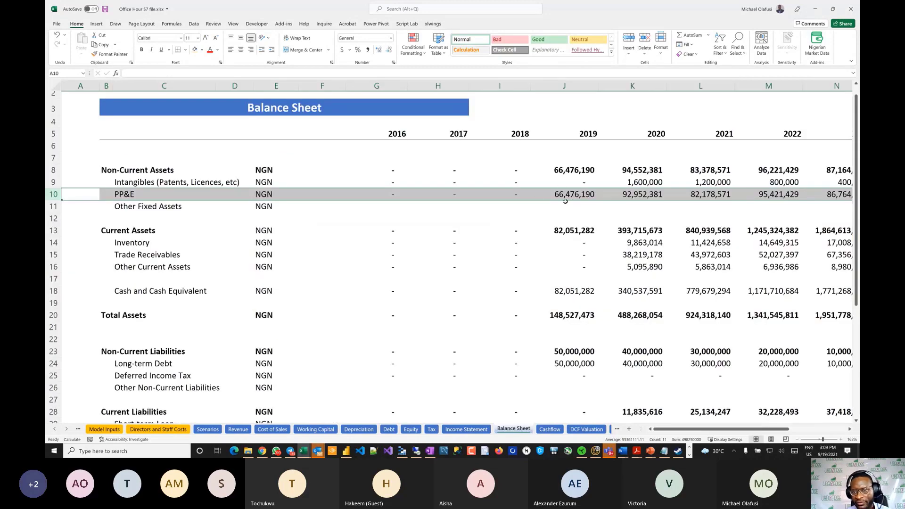
pyautogui.click(561, 193)
pyautogui.doubleClick(562, 193)
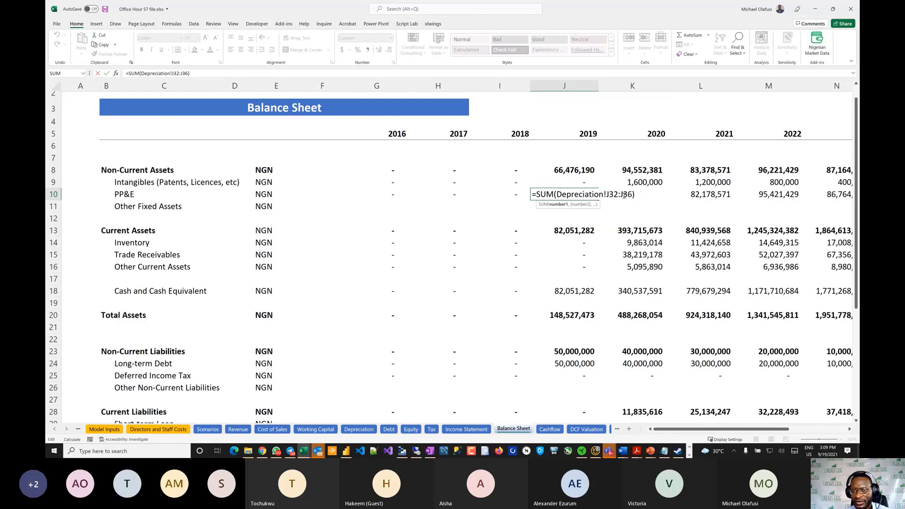
pyautogui.hotkey('ctrl', 'Return')
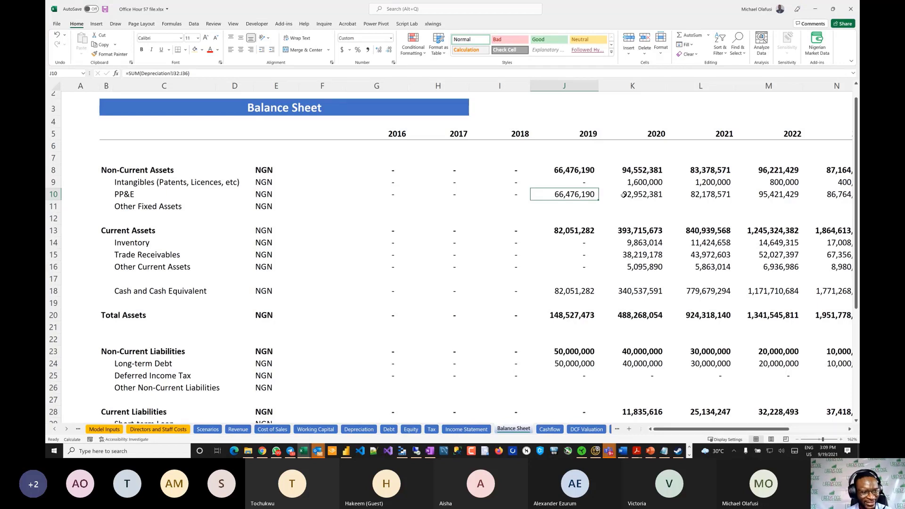
pyautogui.scroll(-2, 575, 252)
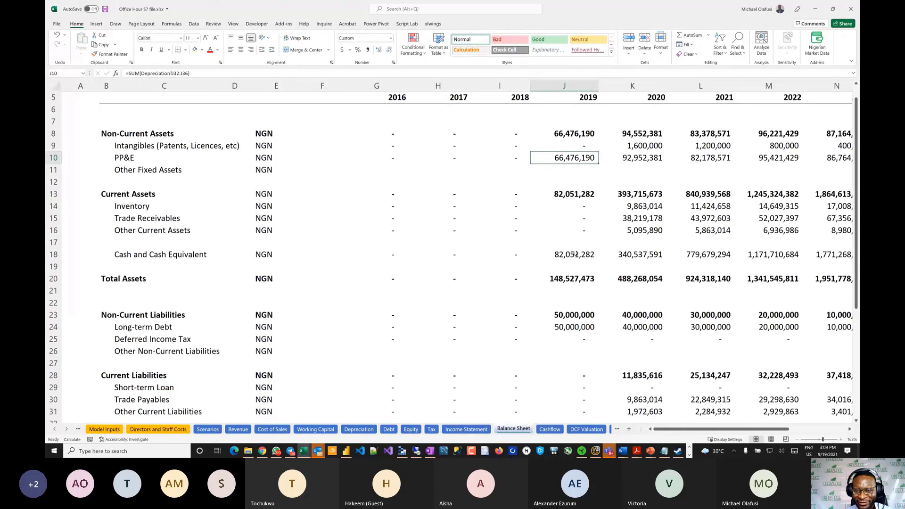
pyautogui.scroll(-5, 575, 253)
pyautogui.scroll(6, 575, 253)
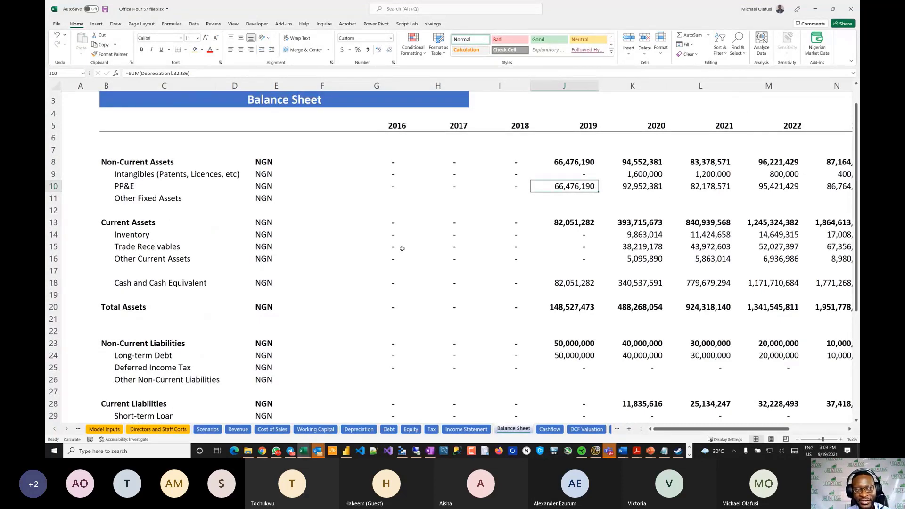
pyautogui.scroll(-3, 402, 248)
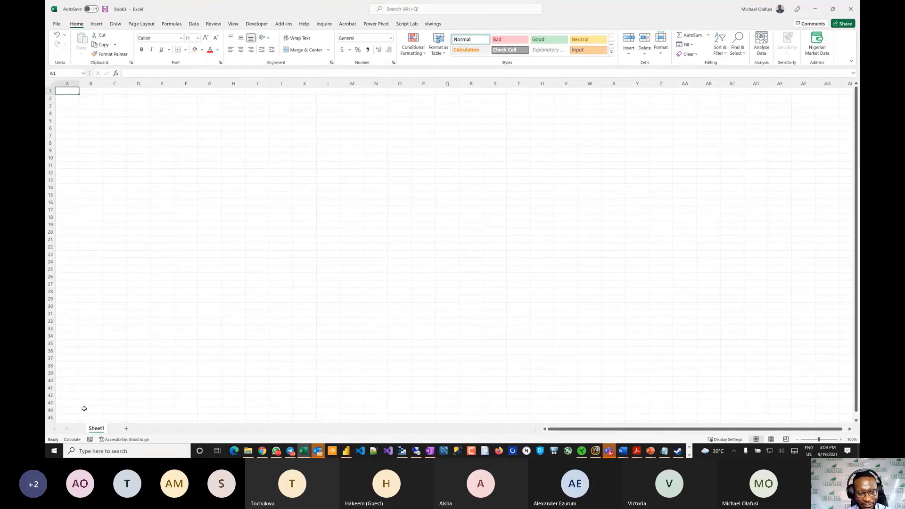
# Add two more worksheets after Sheet1 in the new blank workbook.
pyautogui.keyDown('ctrl'); pyautogui.scroll(2, 142, 389); pyautogui.keyUp('ctrl')
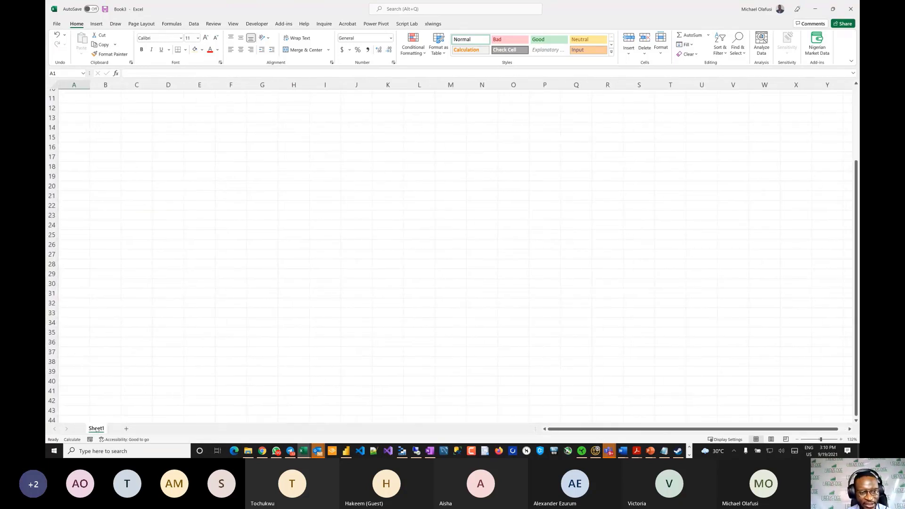
pyautogui.click(126, 429)
pyautogui.click(152, 428)
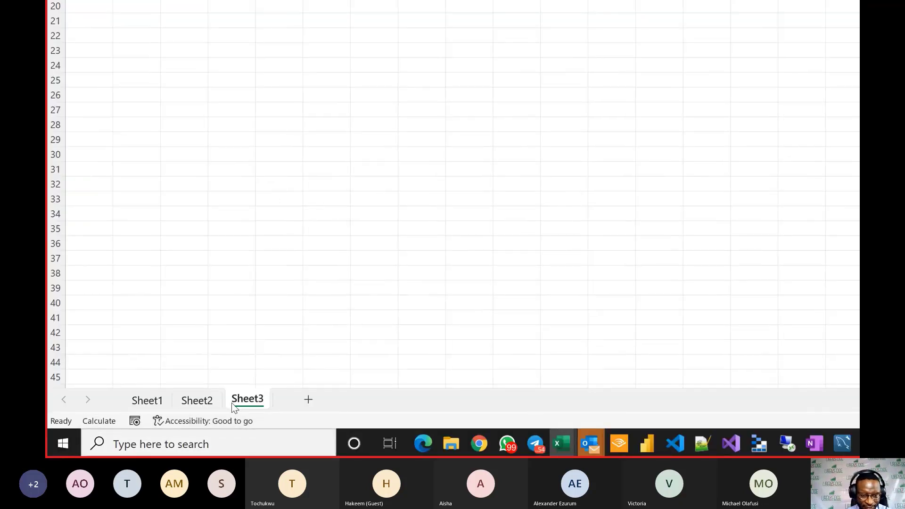
# Rename the third worksheet as Financial Statements.
pyautogui.doubleClick(245, 401)
pyautogui.write('Financ')
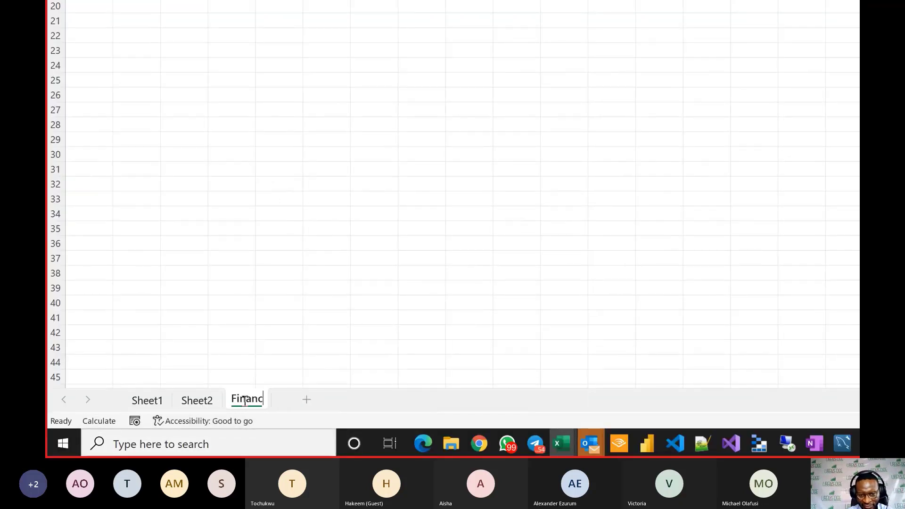
pyautogui.write('ial Stateem')
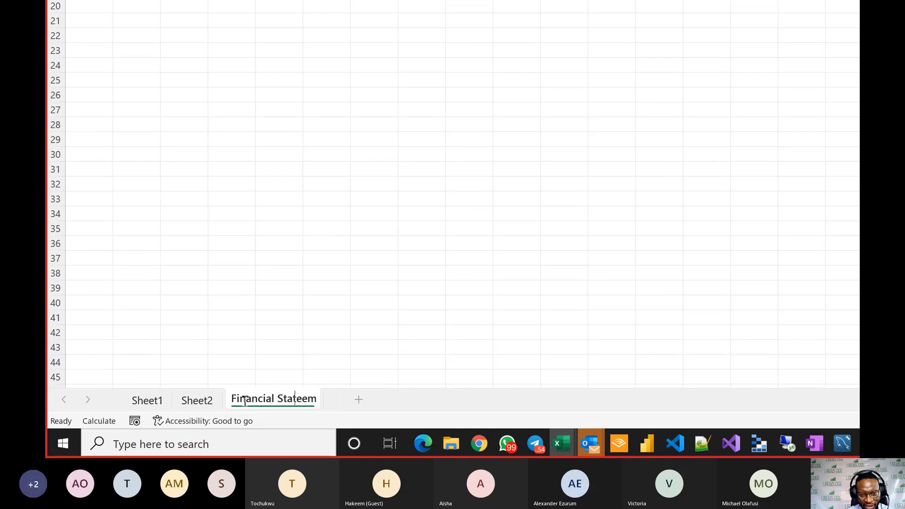
pyautogui.press('BackSpace')
pyautogui.press('BackSpace')
pyautogui.write('ment')
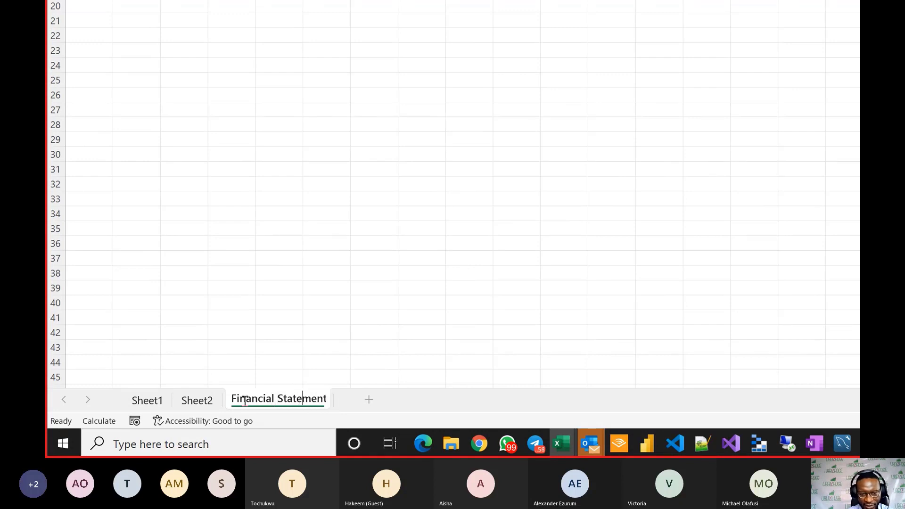
pyautogui.write('s')
pyautogui.press('Return')
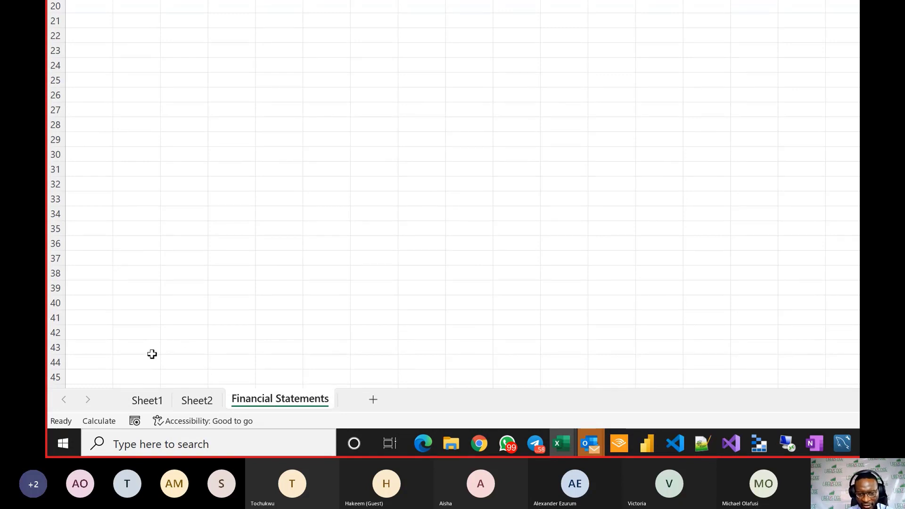
# Rename Sheet2 as Workings.
pyautogui.doubleClick(192, 408)
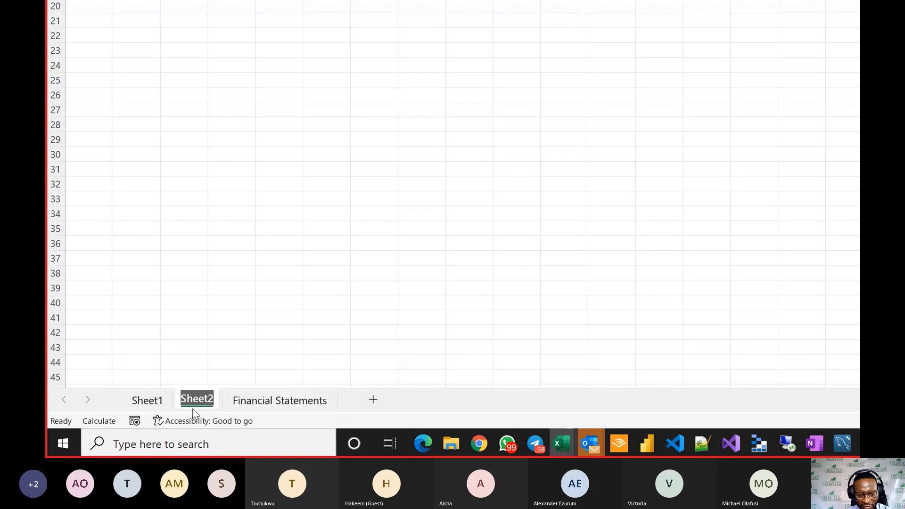
pyautogui.write('Workings')
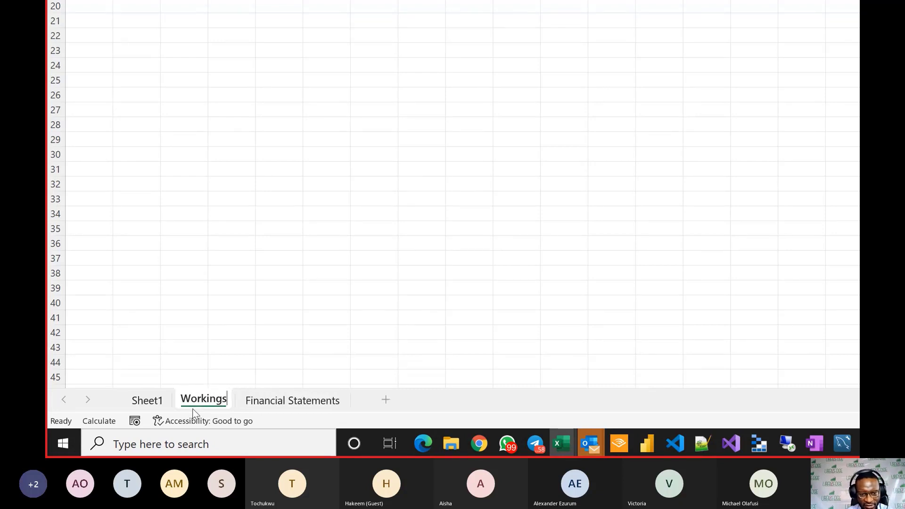
pyautogui.press('Return')
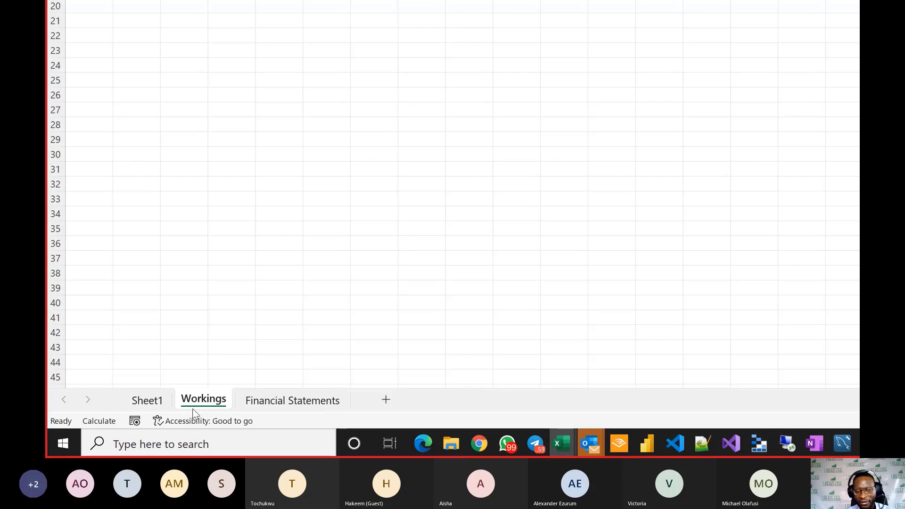
# Compare the blank Workings sheet with the Revenue schedule and the separate schedule sheets in Office Hour 57 file.xlsx.
pyautogui.hotkey('alt', 'Tab')
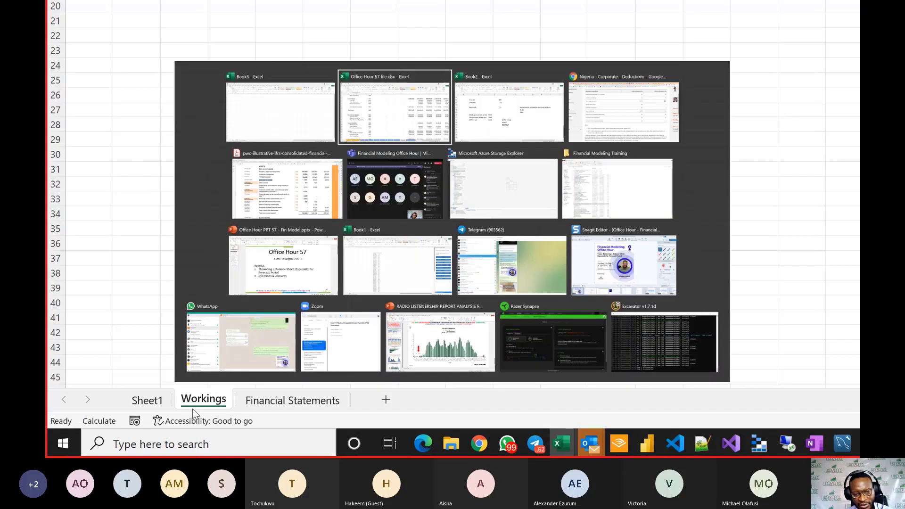
pyautogui.click(431, 400)
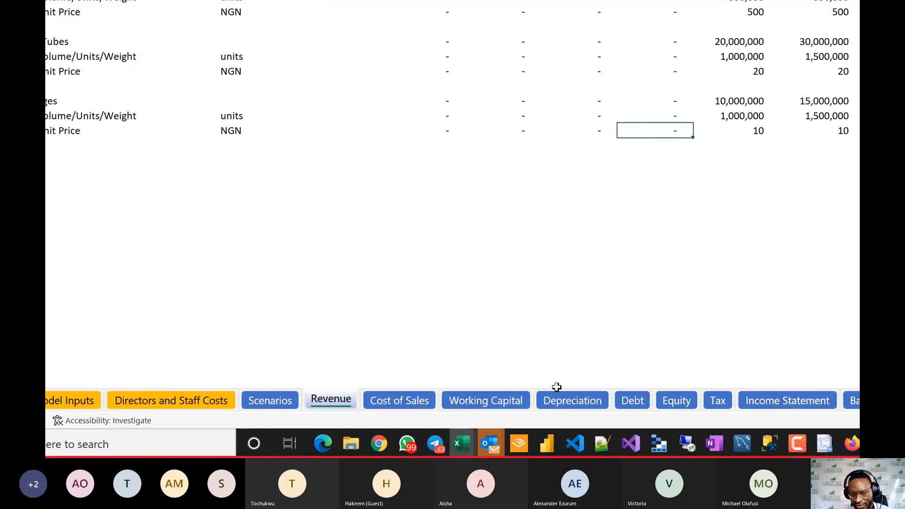
pyautogui.hotkey('alt', 'Tab')
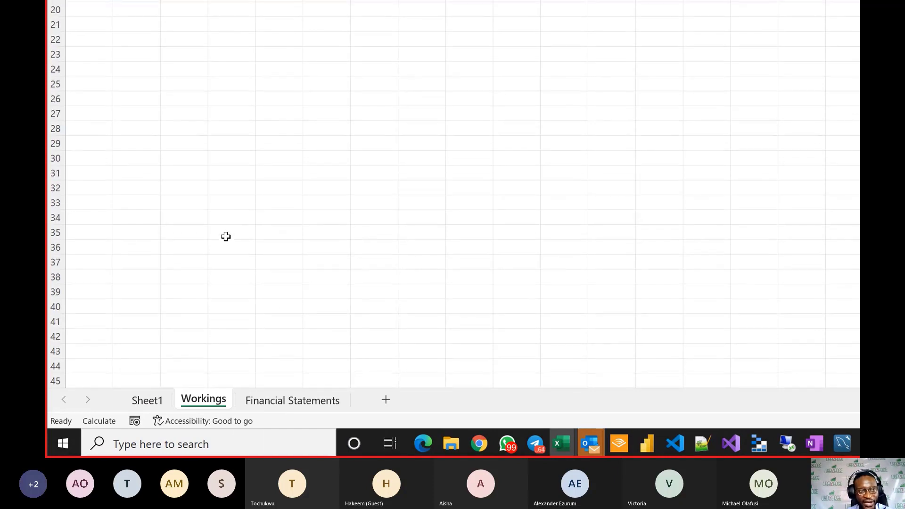
pyautogui.scroll(2, 173, 57)
pyautogui.scroll(3, 160, 57)
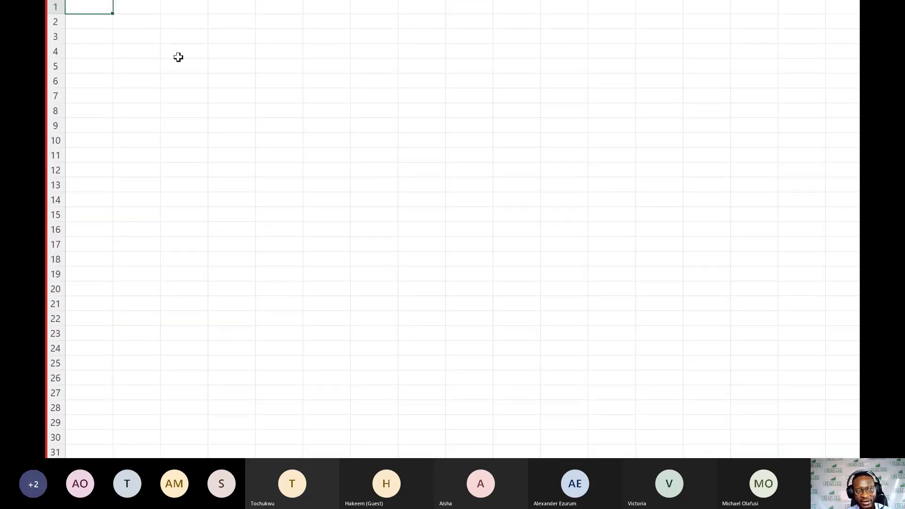
pyautogui.scroll(-20, 166, 297)
pyautogui.scroll(-20, 167, 296)
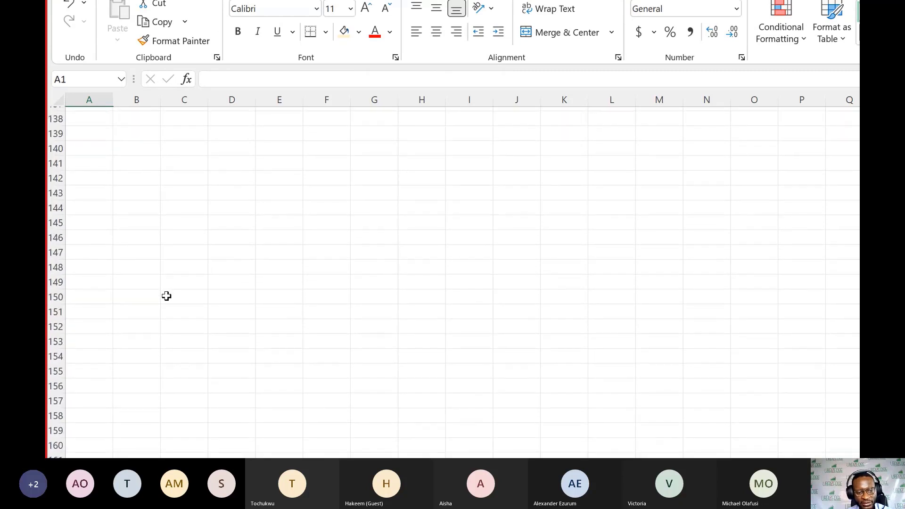
pyautogui.scroll(-4, 166, 296)
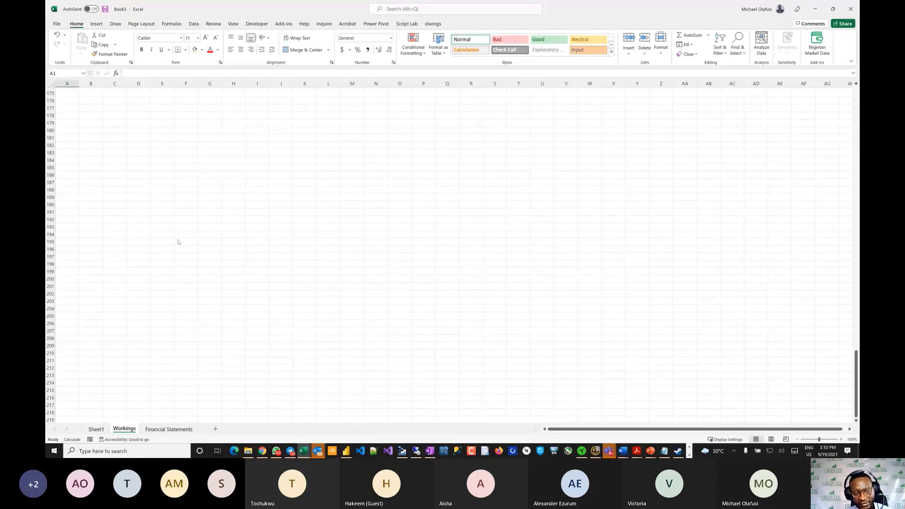
pyautogui.hotkey('alt', 'Tab')
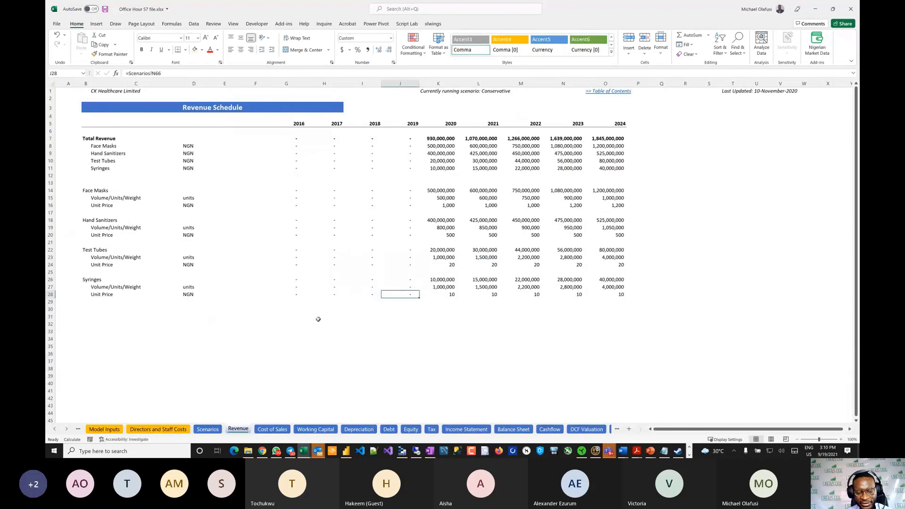
pyautogui.hotkey('alt', 'Tab')
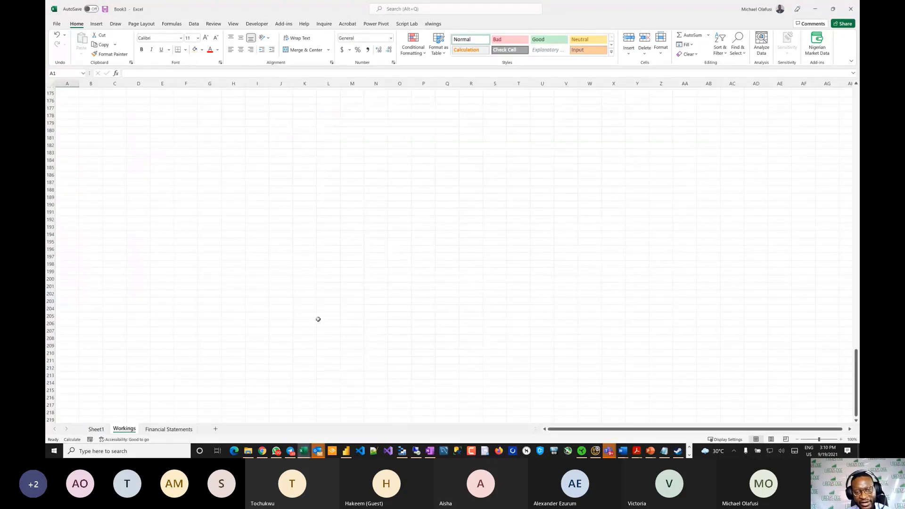
pyautogui.scroll(20, 319, 319)
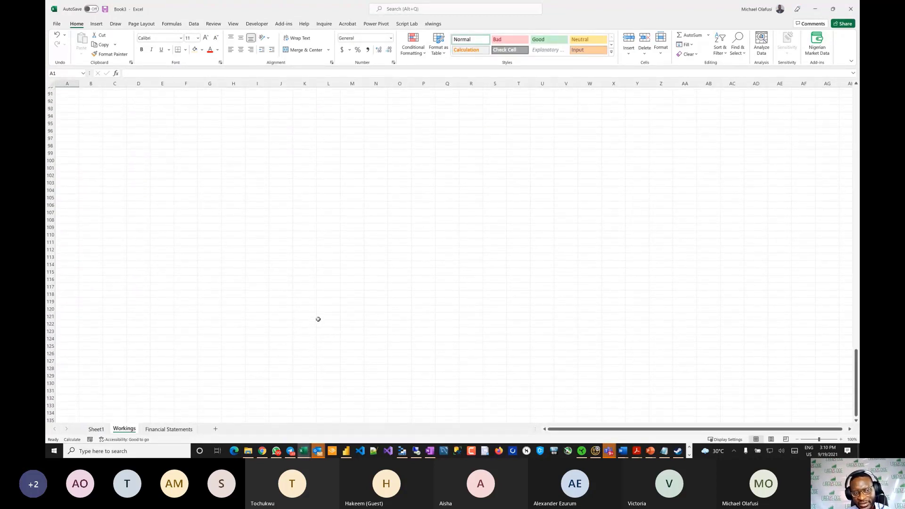
pyautogui.scroll(20, 319, 319)
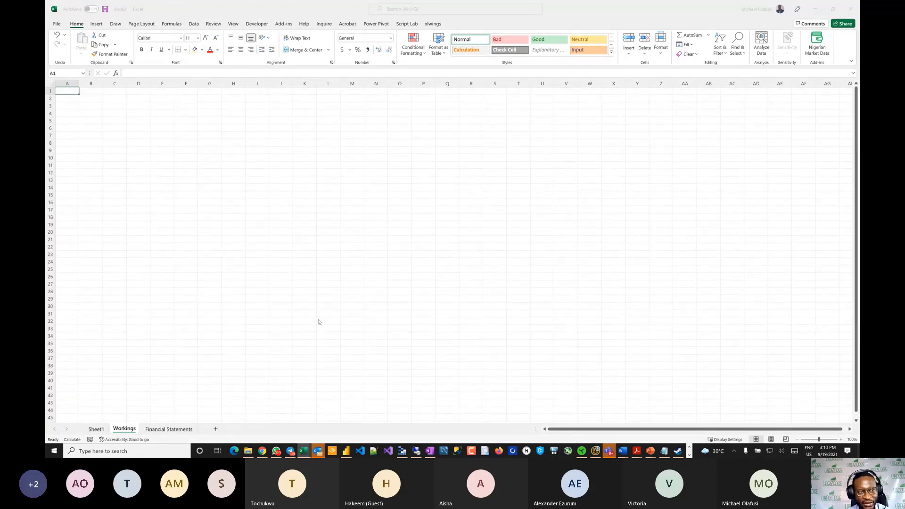
pyautogui.hotkey('alt', 'Tab')
pyautogui.scroll(2, 318, 319)
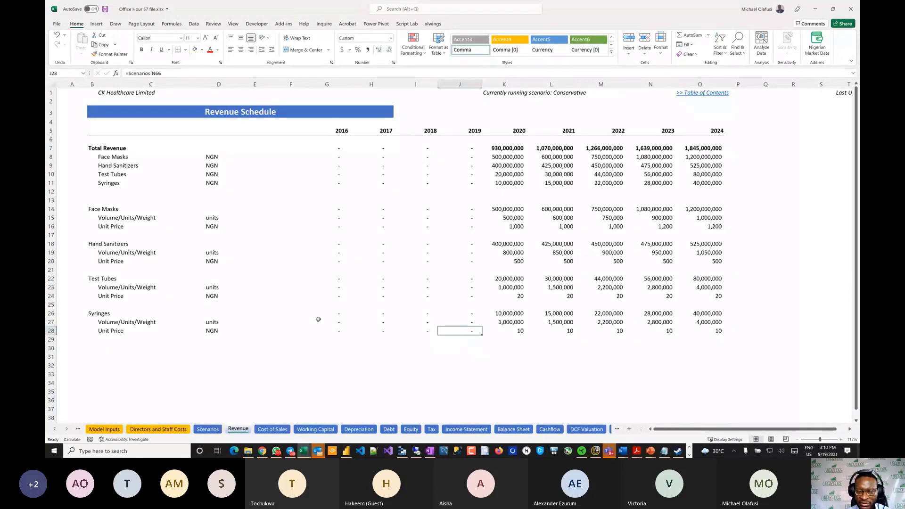
pyautogui.hotkey('alt', 'Tab')
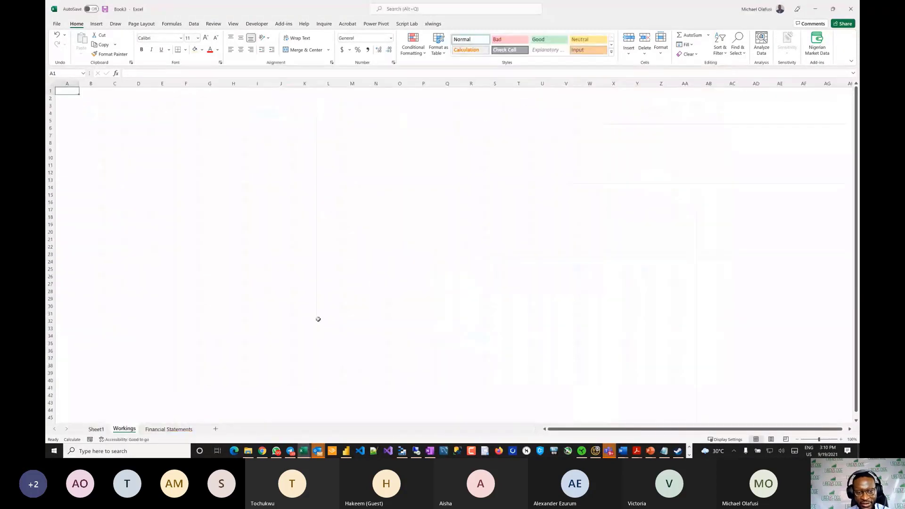
pyautogui.hotkey('alt', 'Tab')
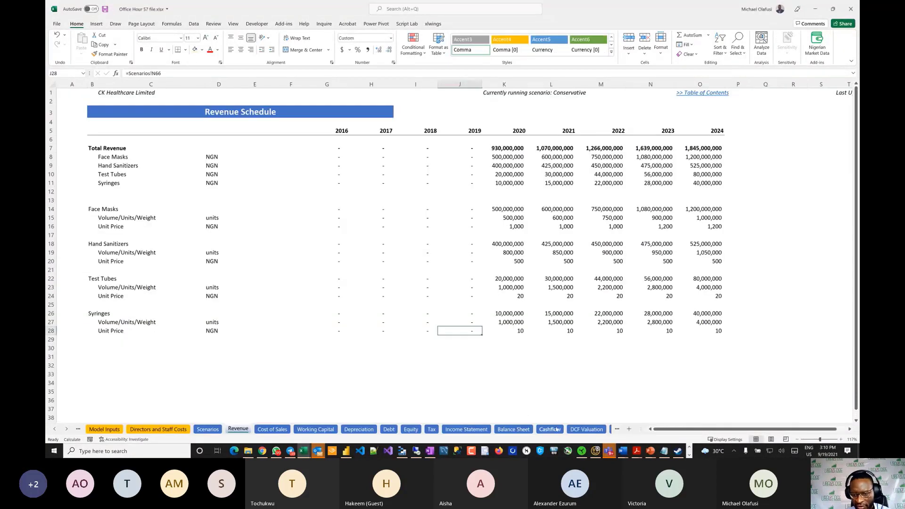
# Inspect the 2020 Trade Receivables formula on the Balance Sheet and compare its Working Capital source with the new workbook's Workings sheet.
pyautogui.click(513, 429)
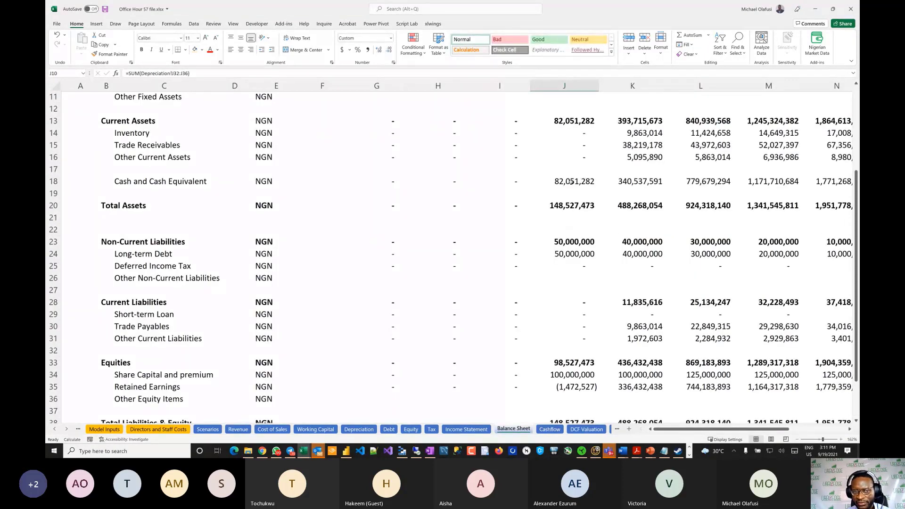
pyautogui.click(636, 145)
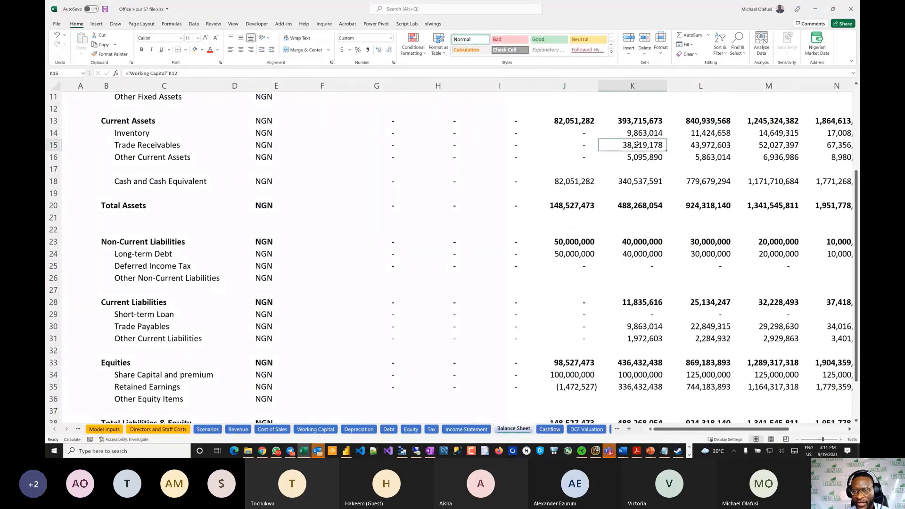
pyautogui.doubleClick(636, 145)
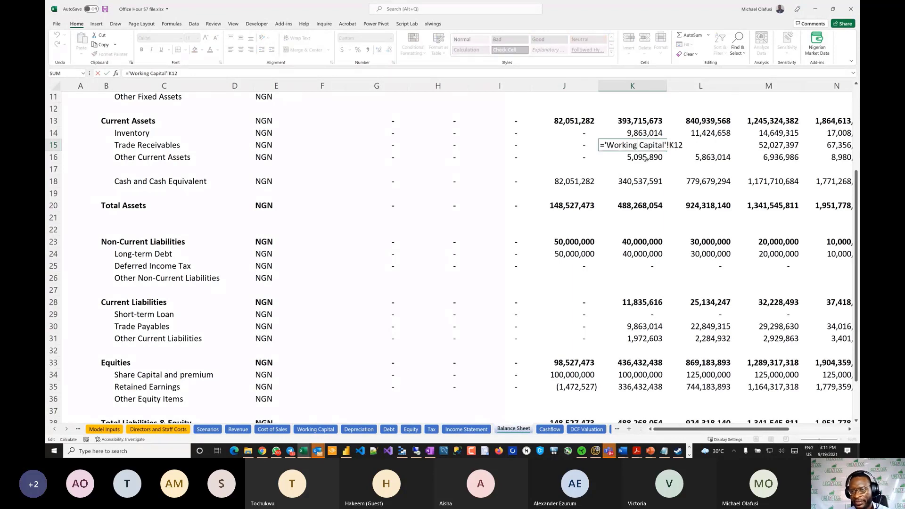
pyautogui.press('Escape')
pyautogui.hotkey('ctrl', 'Tab')
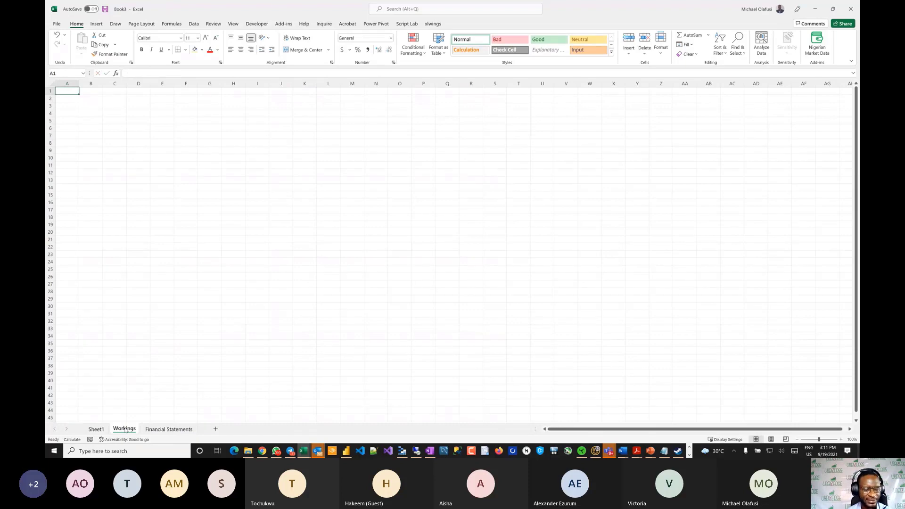
pyautogui.hotkey('ctrl', 'Tab')
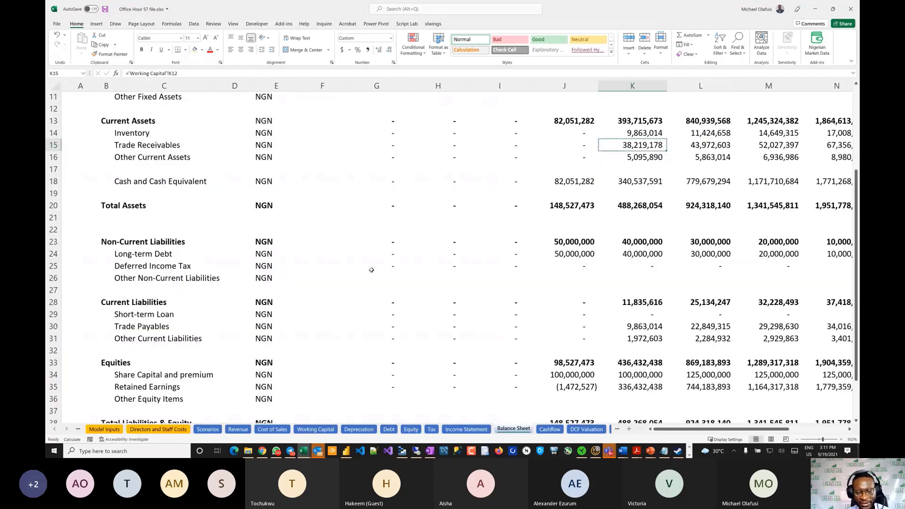
# Shade the Intangibles and PP&E labels under Non-Current Assets on the Balance Sheet light yellow.
pyautogui.scroll(-4, 371, 270)
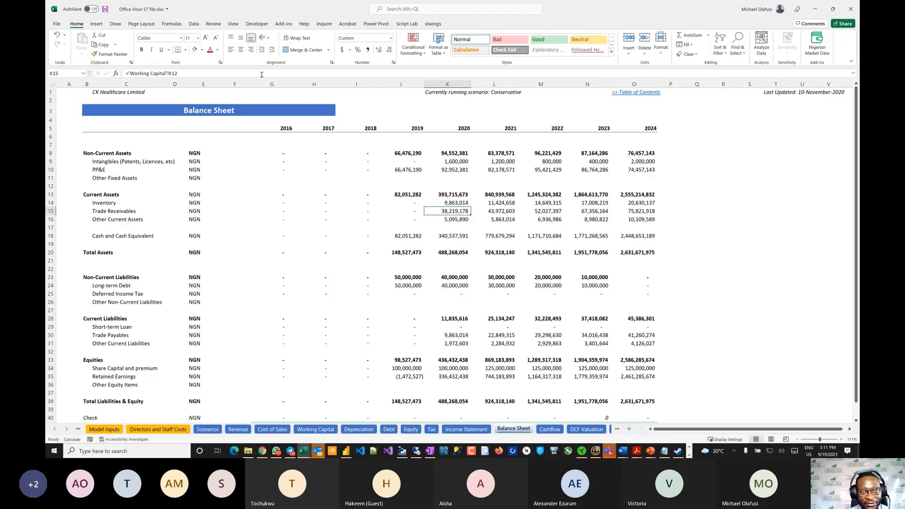
pyautogui.keyDown('ctrl'); pyautogui.scroll(2, 255, 185); pyautogui.keyUp('ctrl')
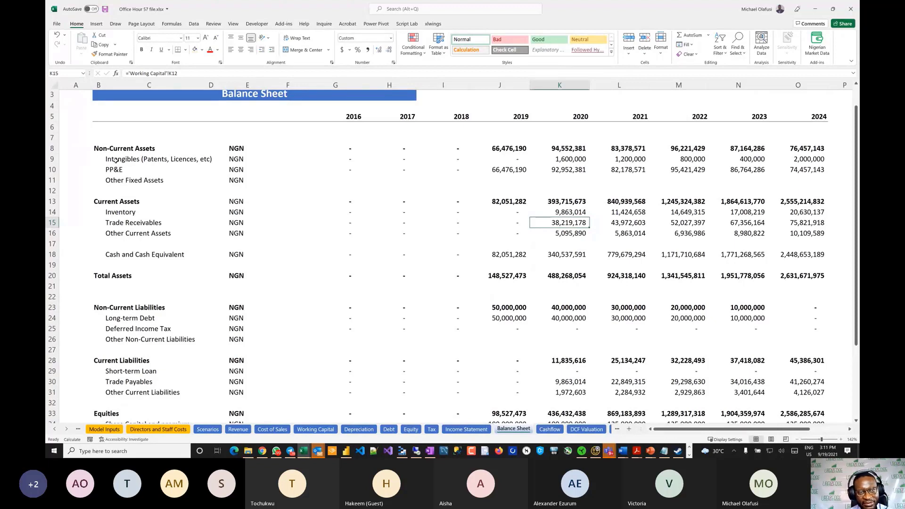
pyautogui.moveTo(116, 160); pyautogui.dragTo(118, 170)
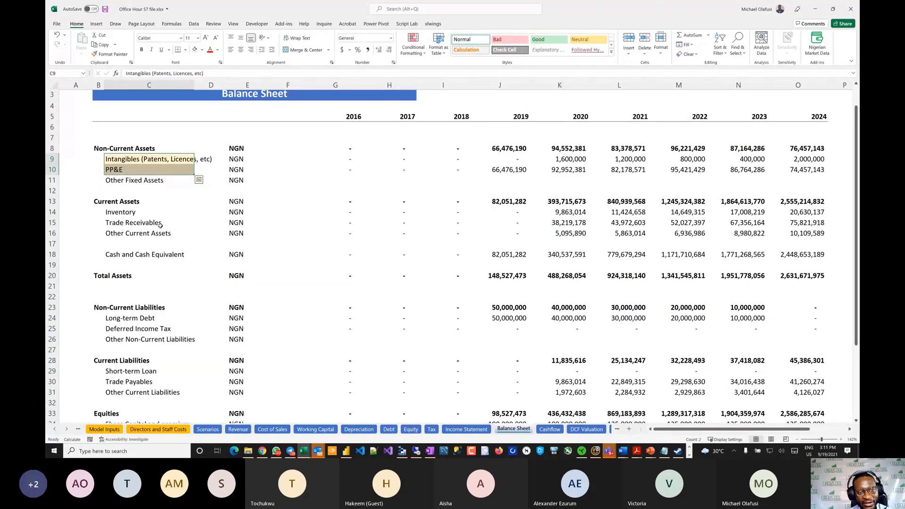
pyautogui.click(183, 252)
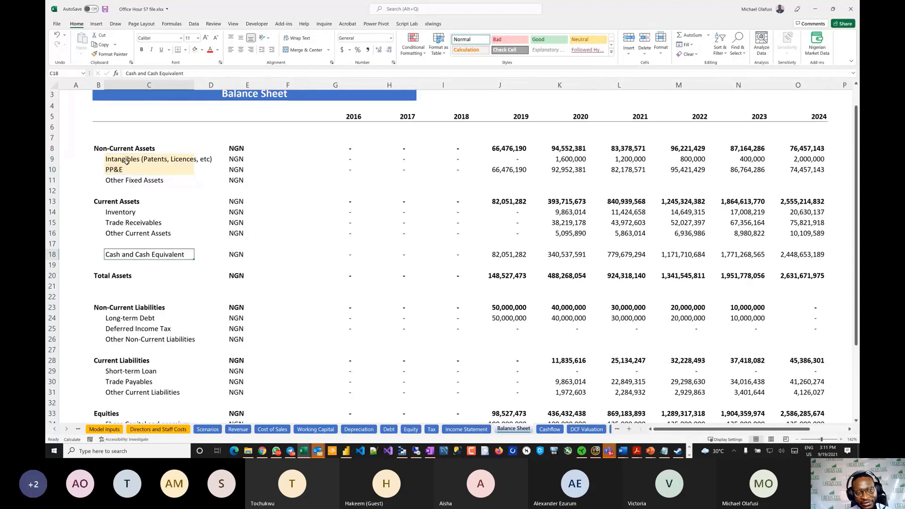
pyautogui.moveTo(118, 160); pyautogui.dragTo(121, 171)
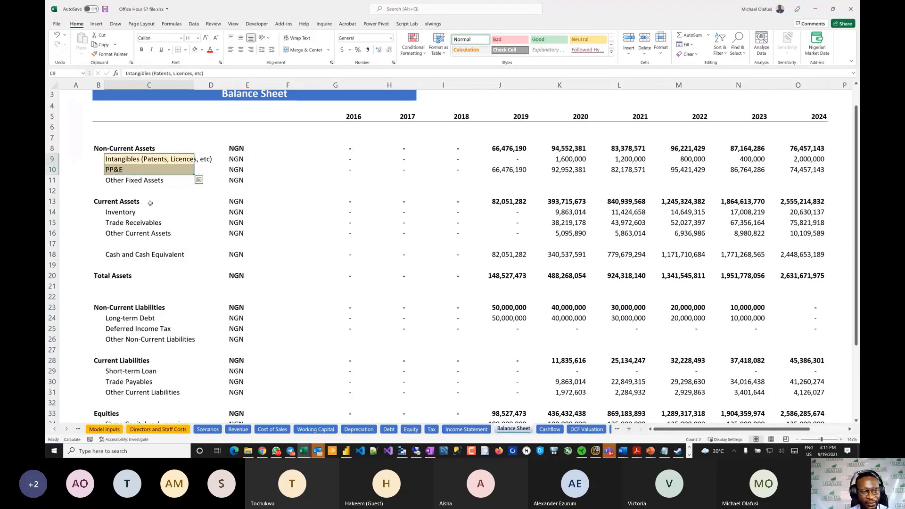
# Shade the Retained Earnings label under Equities light yellow and look over the Balance Sheet's other line items.
pyautogui.scroll(-2, 150, 203)
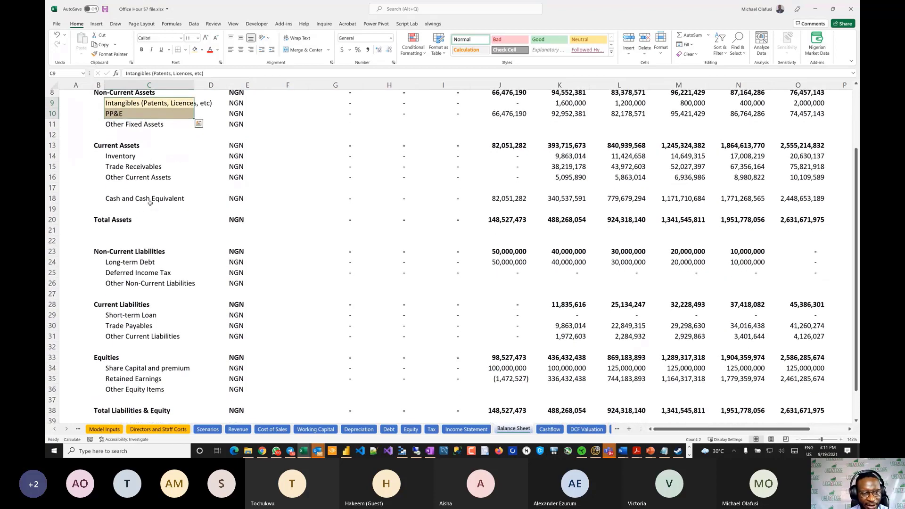
pyautogui.scroll(-2, 150, 203)
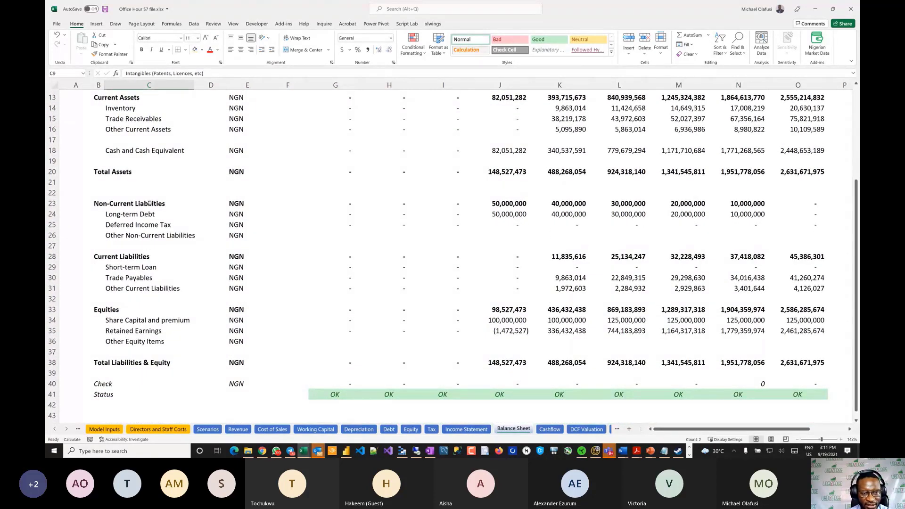
pyautogui.scroll(-2, 150, 203)
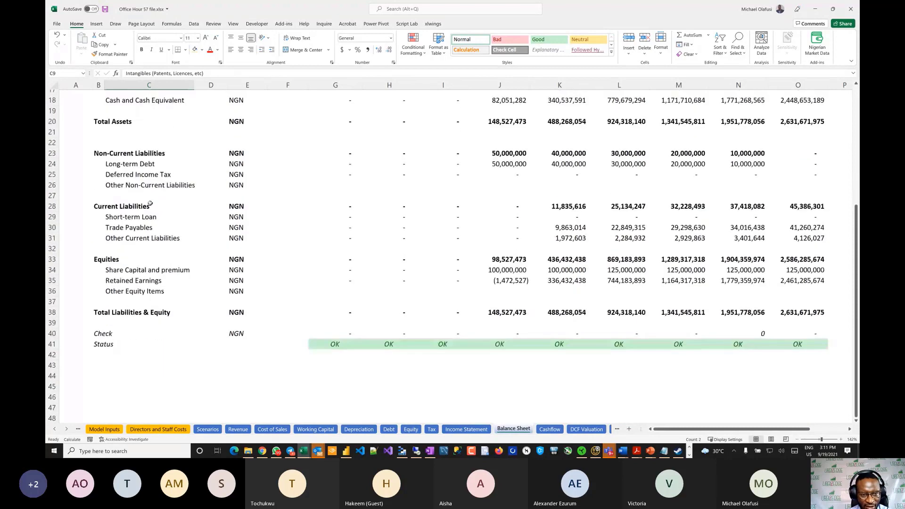
pyautogui.click(132, 281)
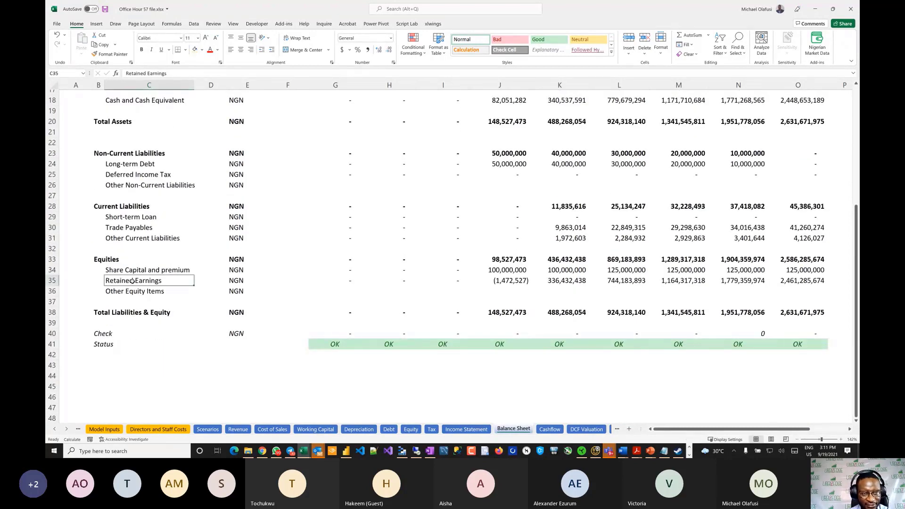
pyautogui.click(194, 49)
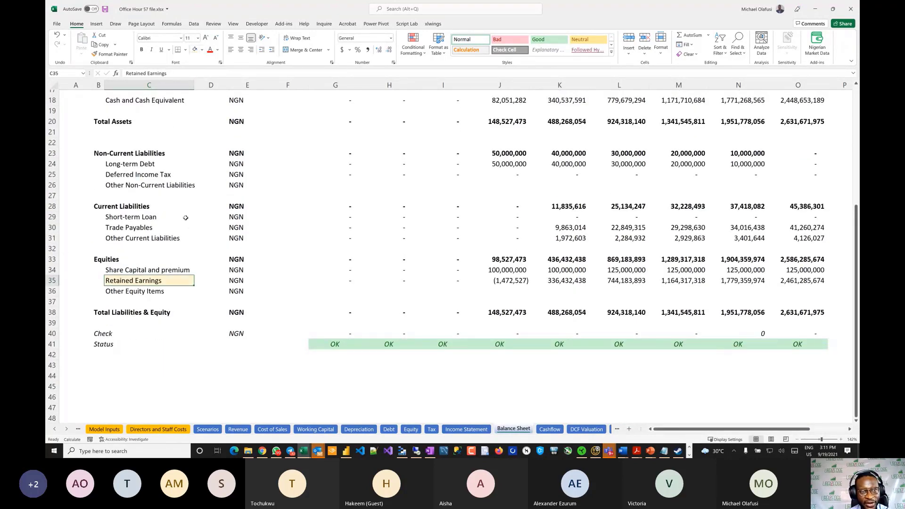
pyautogui.scroll(3, 177, 283)
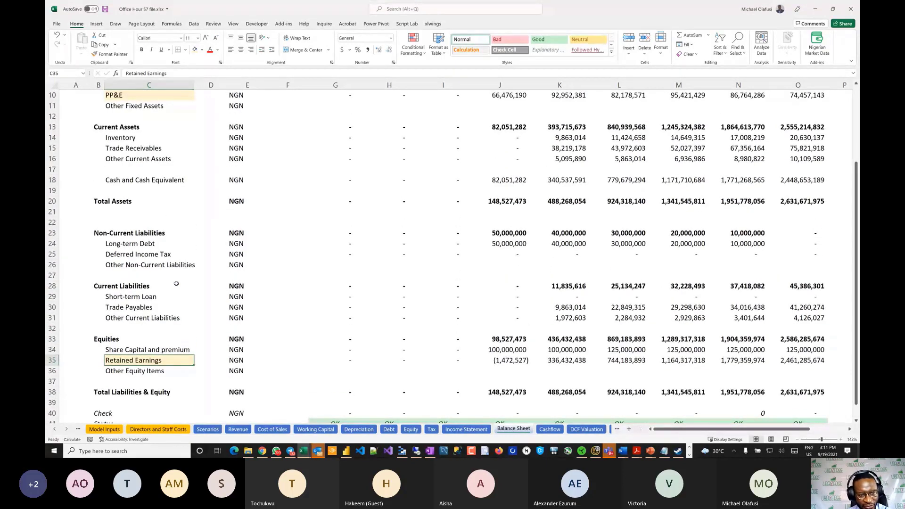
pyautogui.scroll(3, 176, 284)
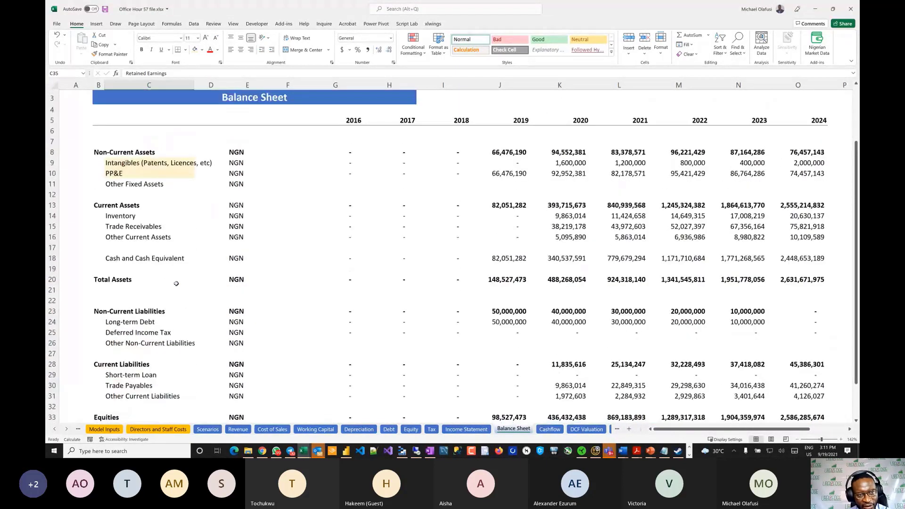
pyautogui.scroll(-3, 176, 283)
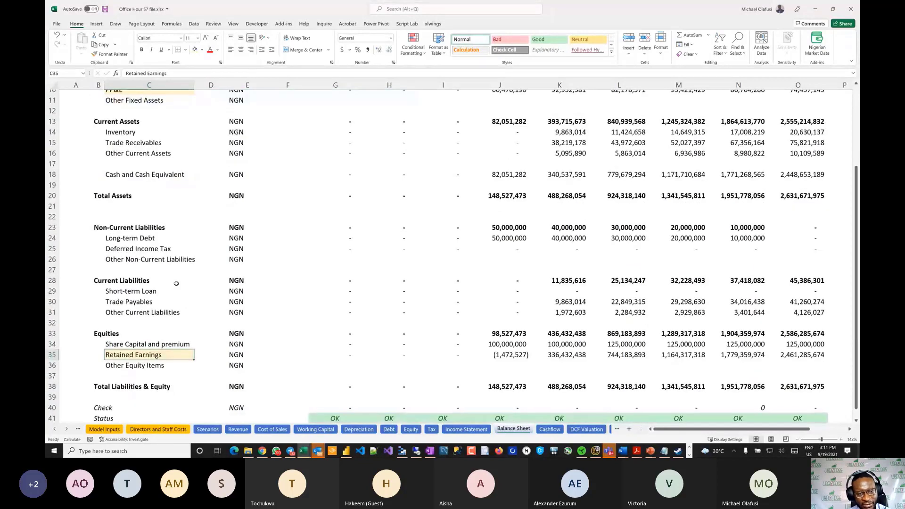
pyautogui.scroll(-2, 177, 283)
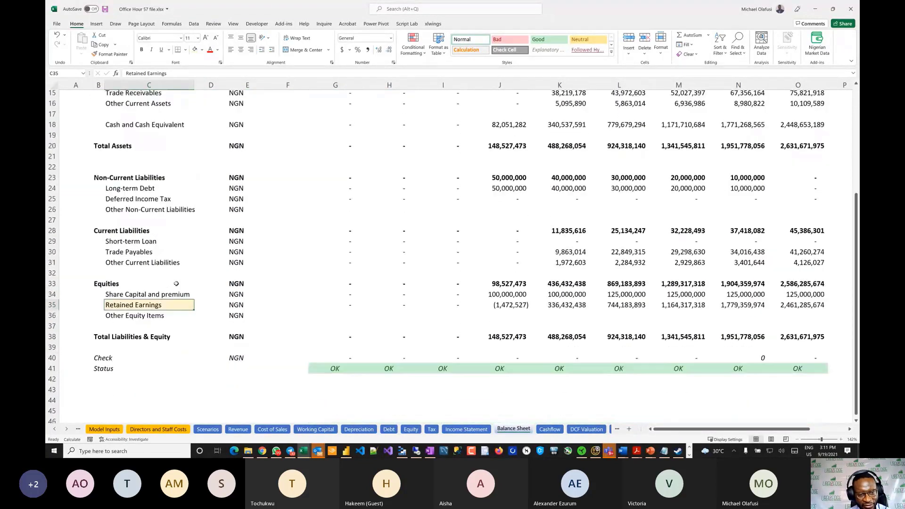
# Shade the Cash and Cash Equivalent label under Current Assets on the Balance Sheet light yellow.
pyautogui.scroll(6, 177, 283)
pyautogui.scroll(-2, 176, 284)
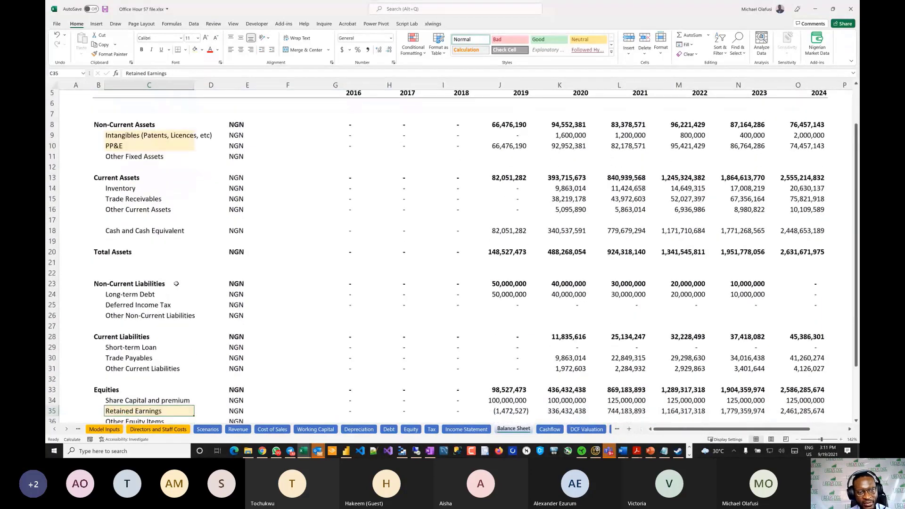
pyautogui.click(115, 232)
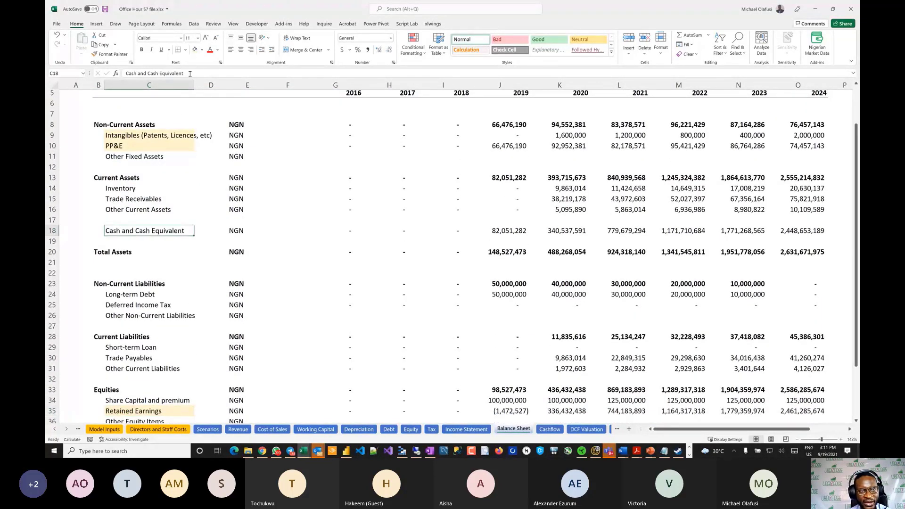
pyautogui.click(194, 50)
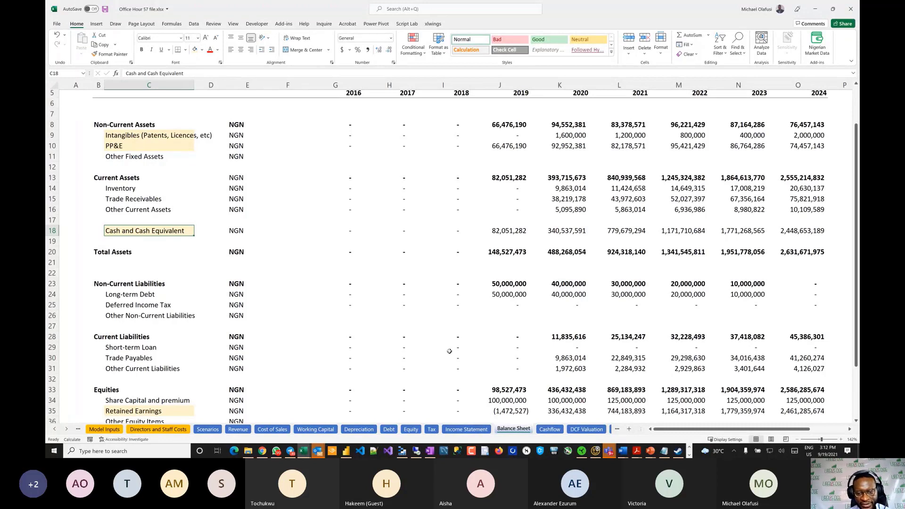
# Compare the Balance Sheet's Cash and Cash Equivalent row with the Closing Cash line on the Cashflow sheet.
pyautogui.click(52, 231)
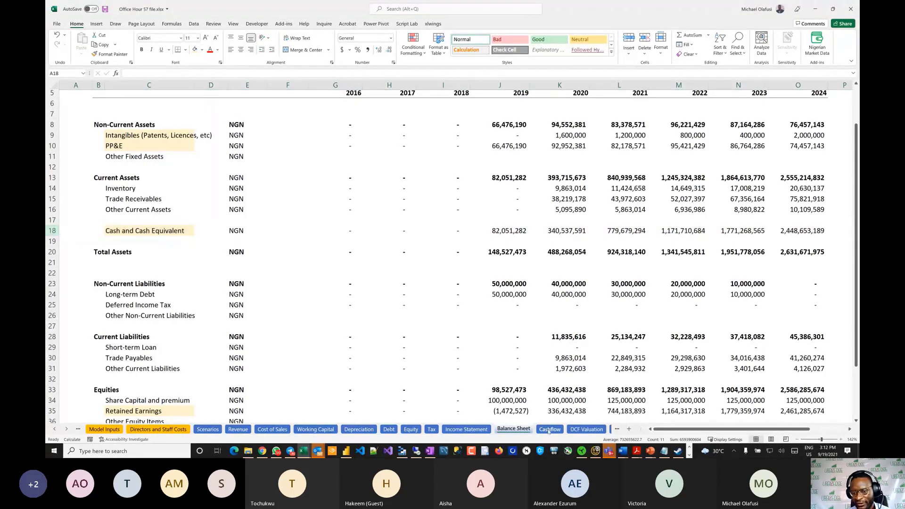
pyautogui.click(549, 430)
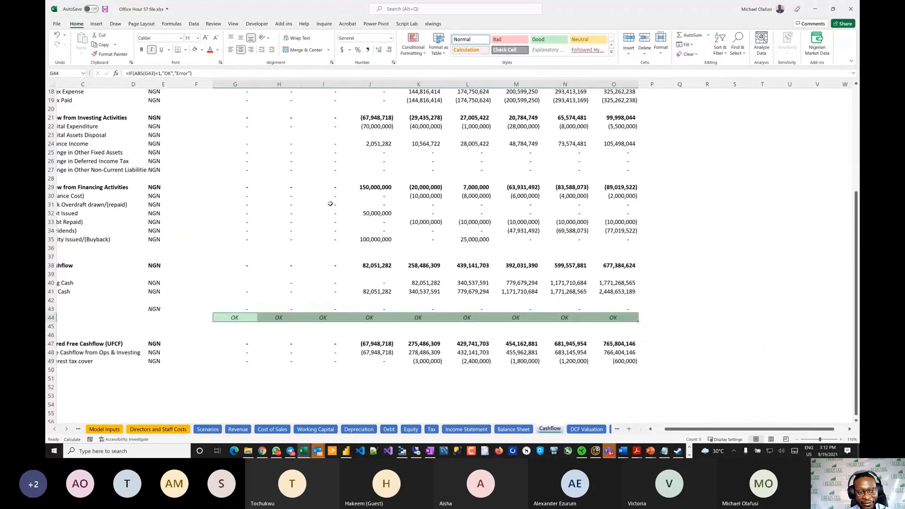
pyautogui.scroll(5, 330, 204)
pyautogui.scroll(1, 330, 204)
pyautogui.scroll(-3, 330, 203)
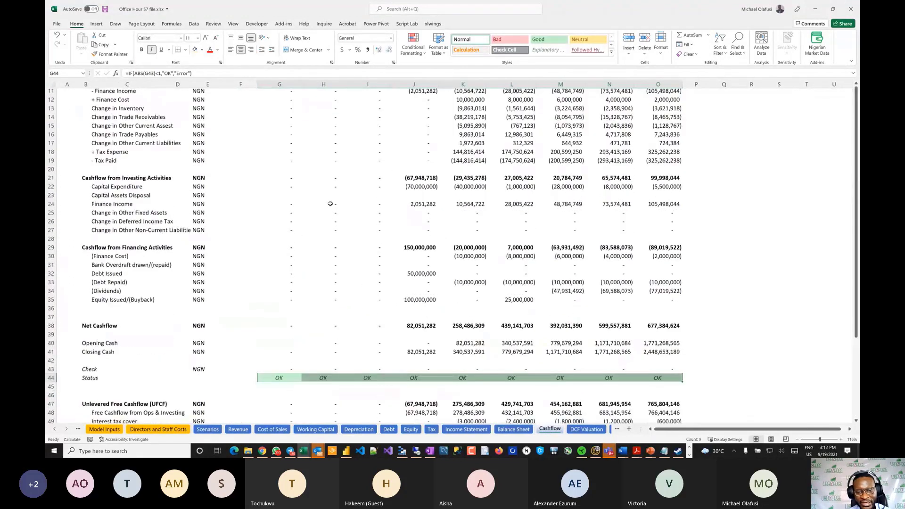
pyautogui.click(518, 430)
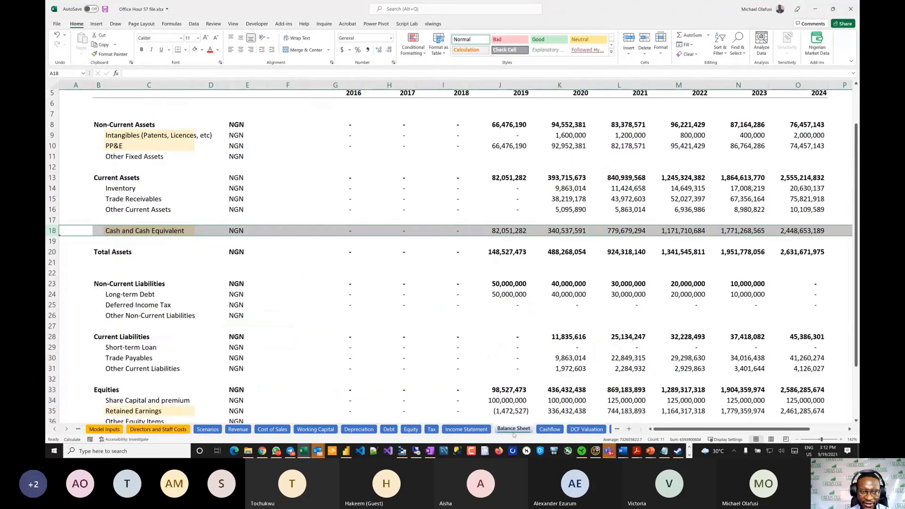
pyautogui.click(549, 429)
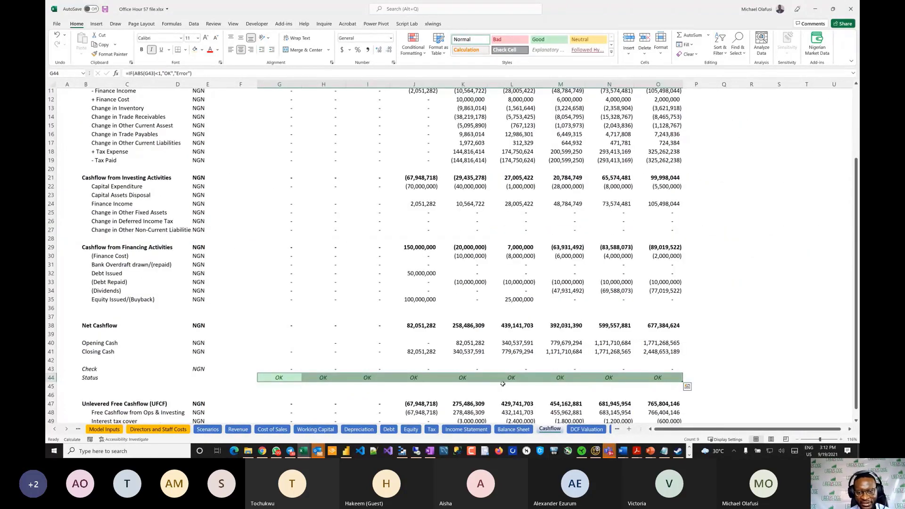
pyautogui.click(512, 430)
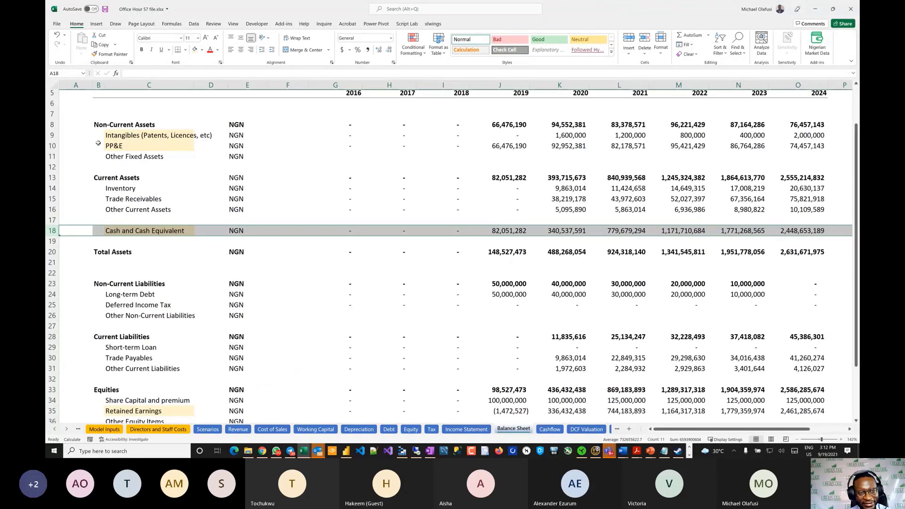
# Point out the Intangibles, PP&E and Retained Earnings rows, and review the Cashflow sheet's operating, investing and financing lines.
pyautogui.moveTo(48, 135); pyautogui.dragTo(49, 146)
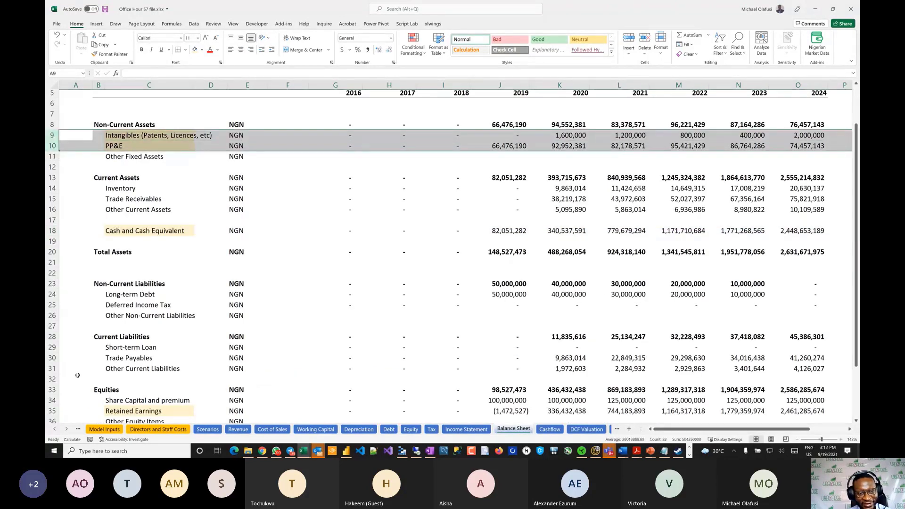
pyautogui.scroll(-1, 75, 376)
pyautogui.click(53, 383)
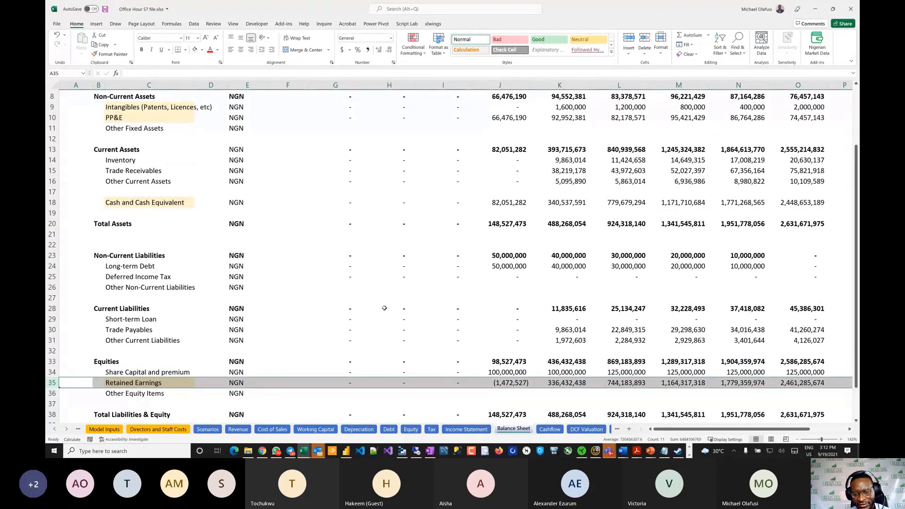
pyautogui.click(550, 430)
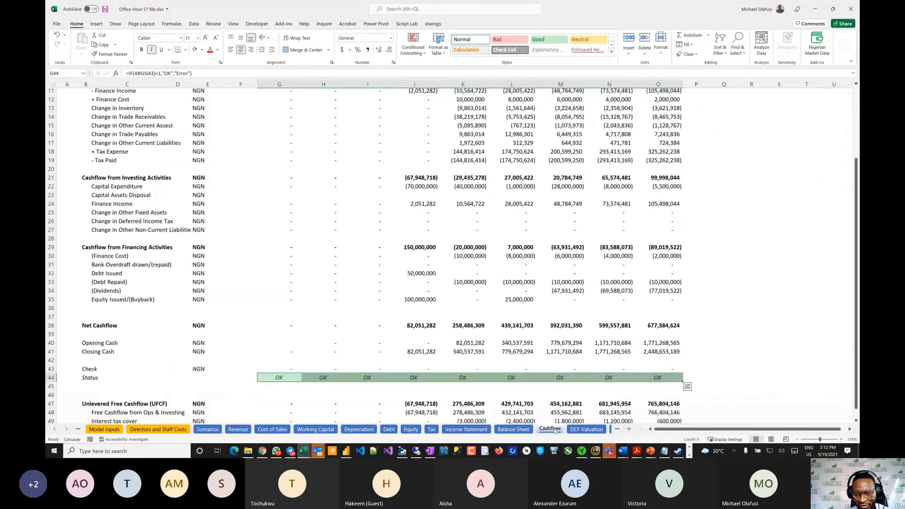
pyautogui.scroll(4, 486, 272)
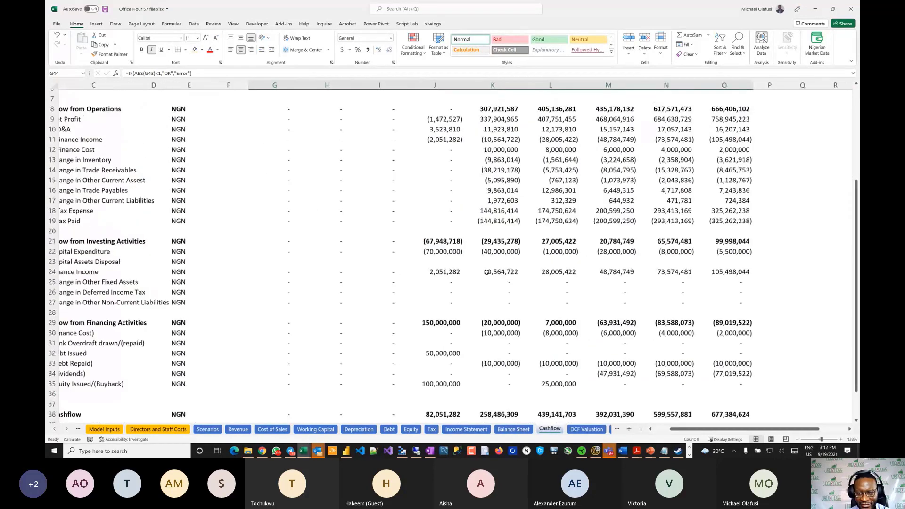
pyautogui.keyDown('ctrl'); pyautogui.scroll(2, 160, 208); pyautogui.keyUp('ctrl')
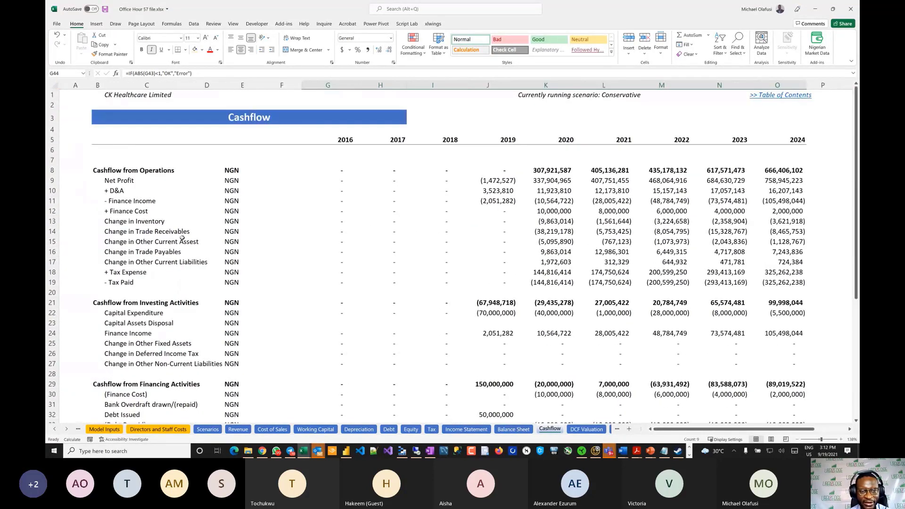
pyautogui.scroll(-4, 182, 238)
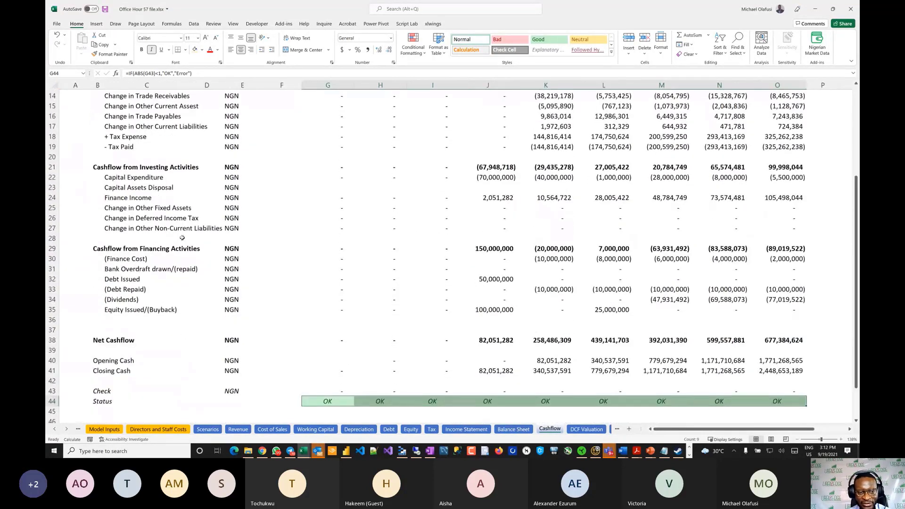
# Contrast the Balance Sheet's Inventory, Trade Receivables and Other Current Assets rows with the shaded Intangibles, PP&E and Cash rows.
pyautogui.click(513, 429)
pyautogui.scroll(3, 357, 268)
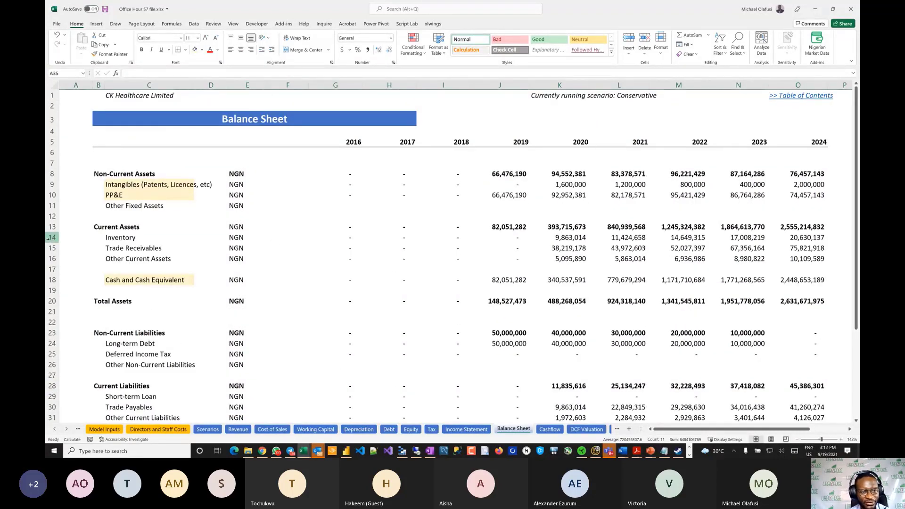
pyautogui.moveTo(49, 238); pyautogui.dragTo(52, 259)
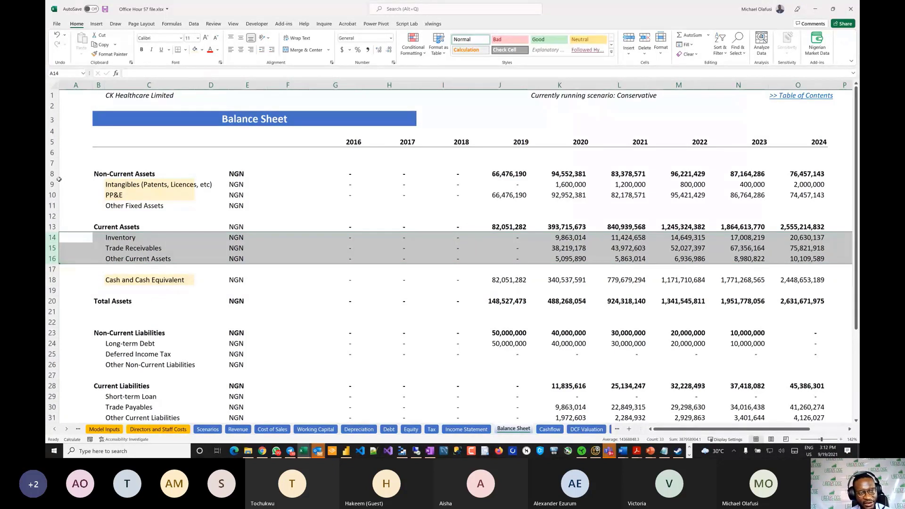
pyautogui.moveTo(57, 184); pyautogui.dragTo(56, 195)
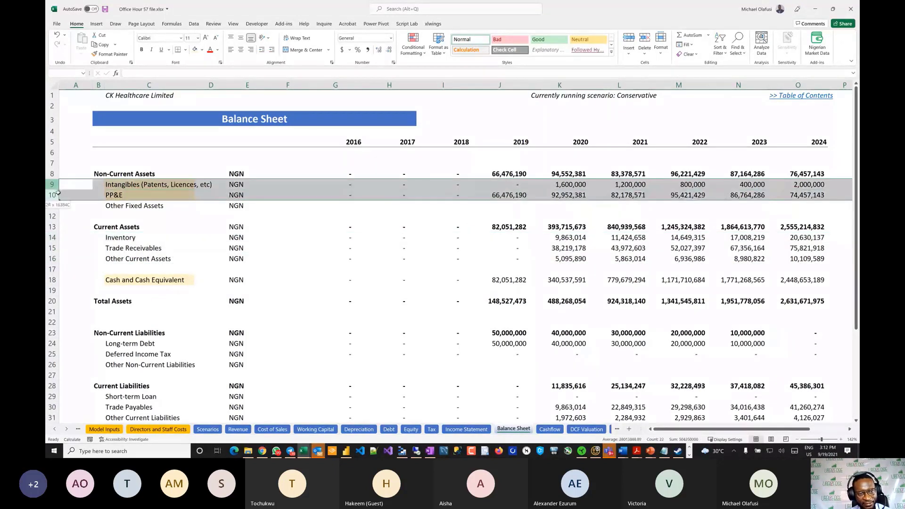
pyautogui.click(53, 280)
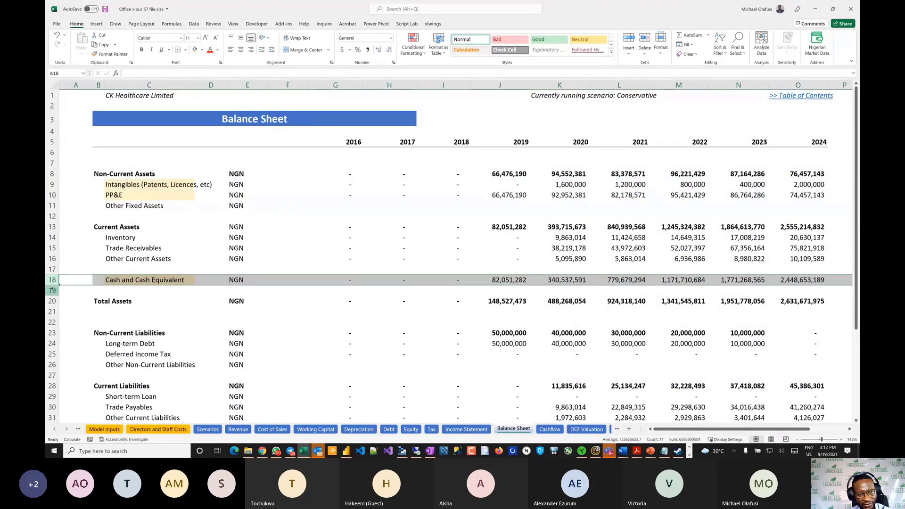
pyautogui.moveTo(53, 184); pyautogui.dragTo(53, 195)
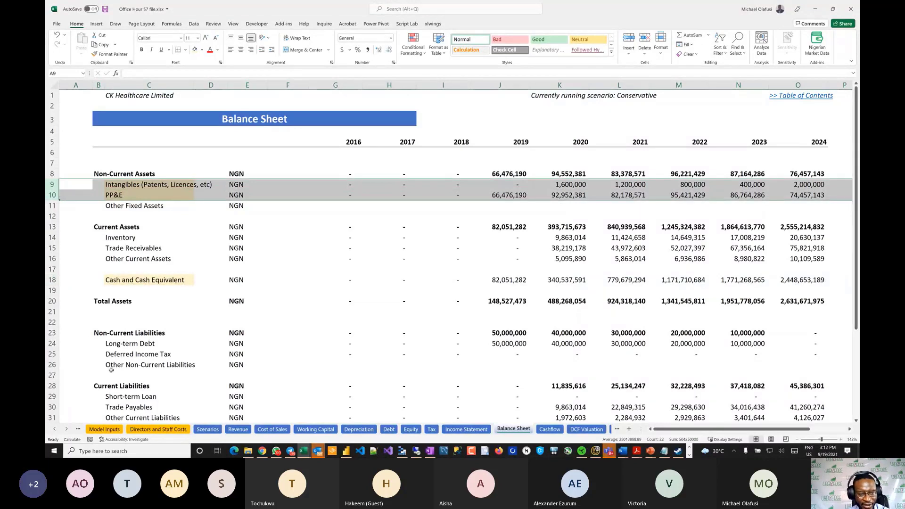
pyautogui.scroll(-1, 111, 371)
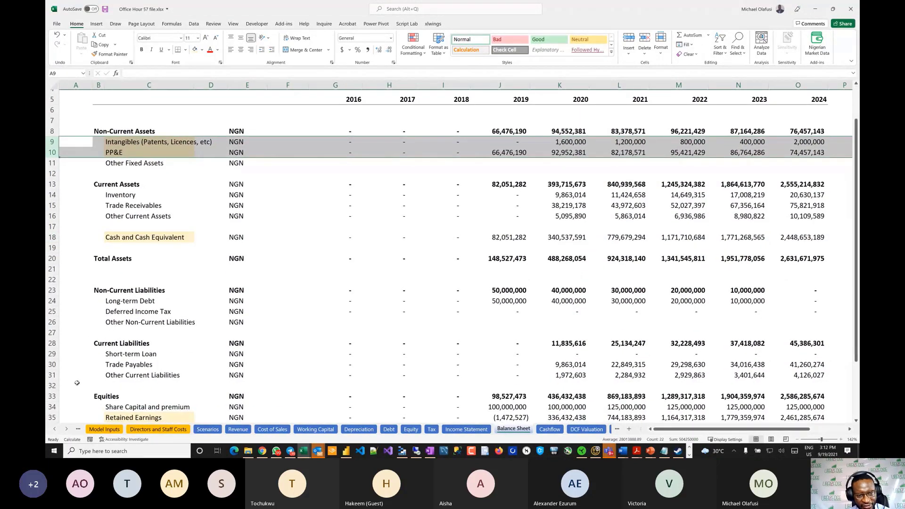
pyautogui.scroll(-1, 77, 383)
pyautogui.click(336, 284)
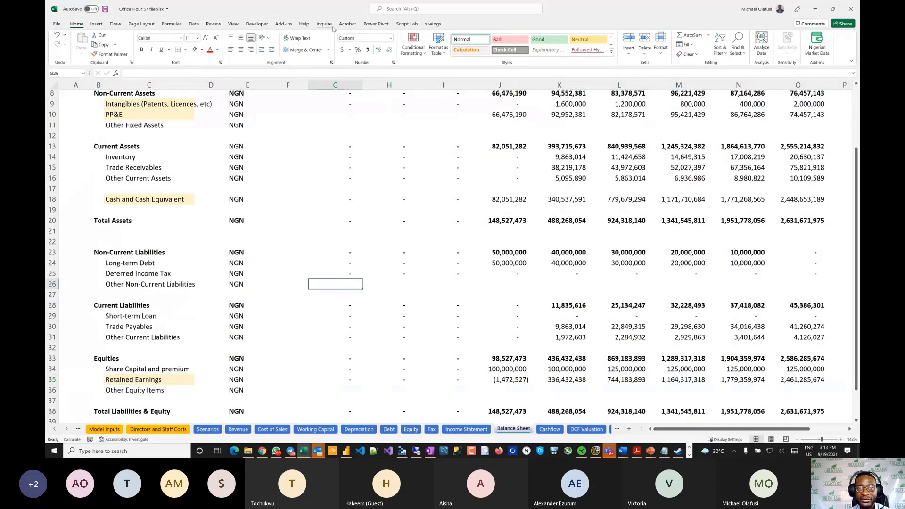
# Open a second window of Office Hour 57 file.xlsx and arrange both windows side by side.
pyautogui.click(233, 23)
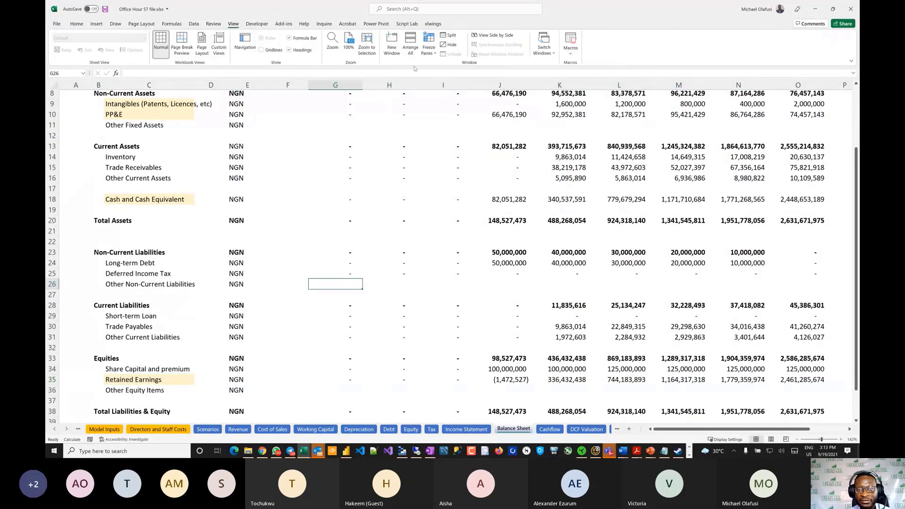
pyautogui.click(392, 50)
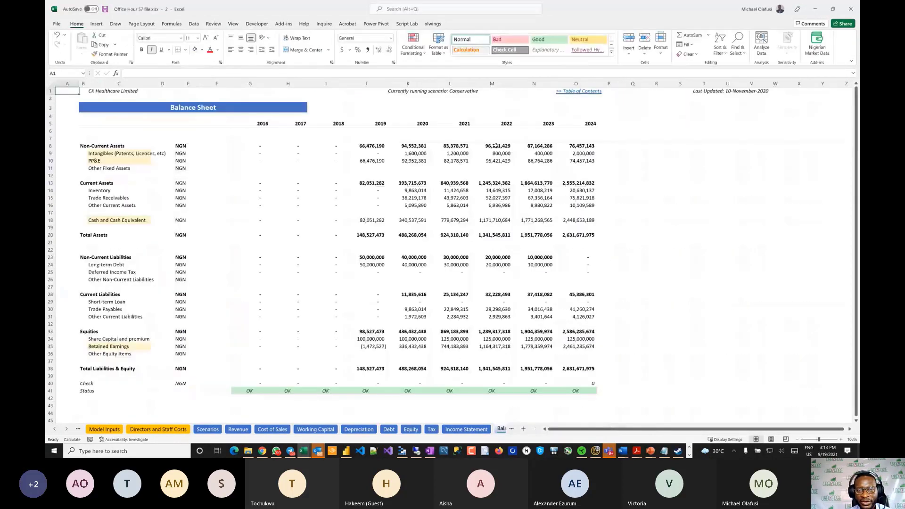
pyautogui.moveTo(399, 17); pyautogui.dragTo(47, 108)
pyautogui.click(567, 54)
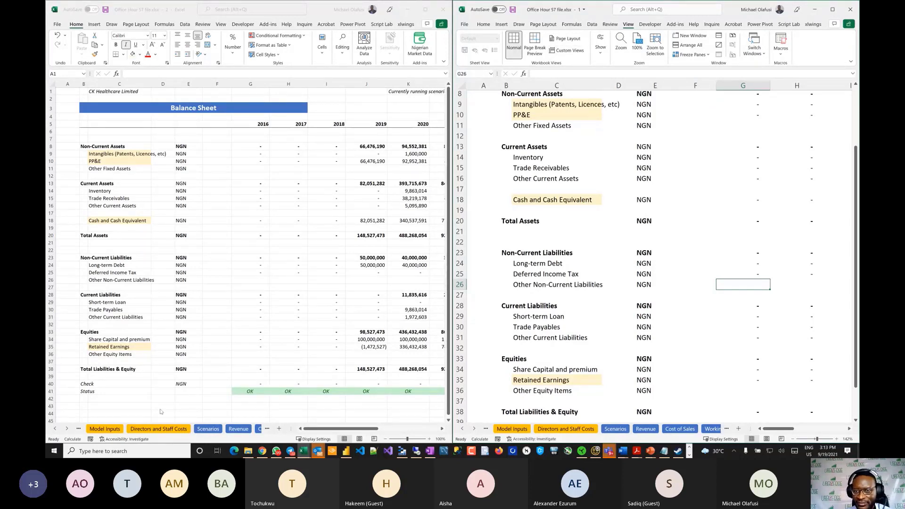
# Select the Inventory, Trade Receivables and Other Current Assets rows in one window and show the Working Capital sheet in the other.
pyautogui.scroll(2, 606, 144)
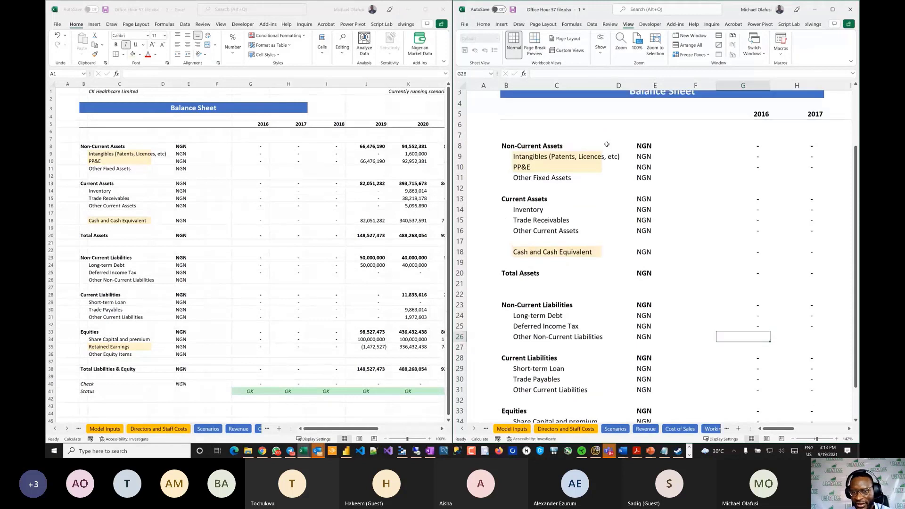
pyautogui.moveTo(460, 210); pyautogui.dragTo(465, 228)
pyautogui.click(56, 429)
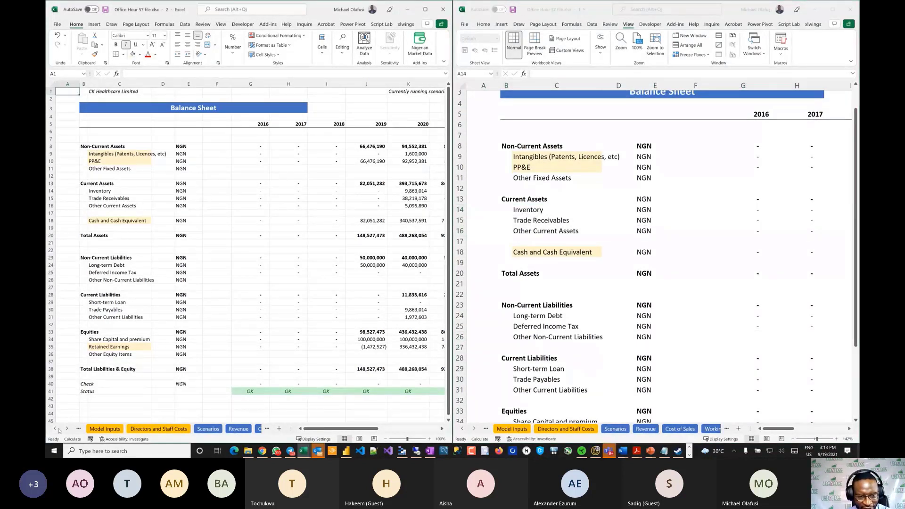
pyautogui.click(66, 428)
pyautogui.click(67, 428)
pyautogui.click(67, 428)
pyautogui.click(208, 429)
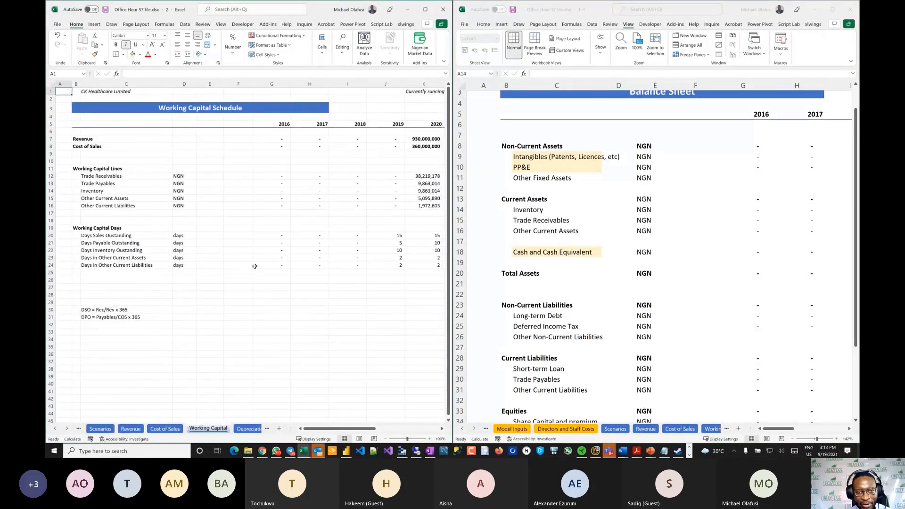
# Compare the yearly Working Capital Lines in the Working Capital Schedule with the selected current asset rows on the Balance Sheet.
pyautogui.hscroll(4, 210, 400)
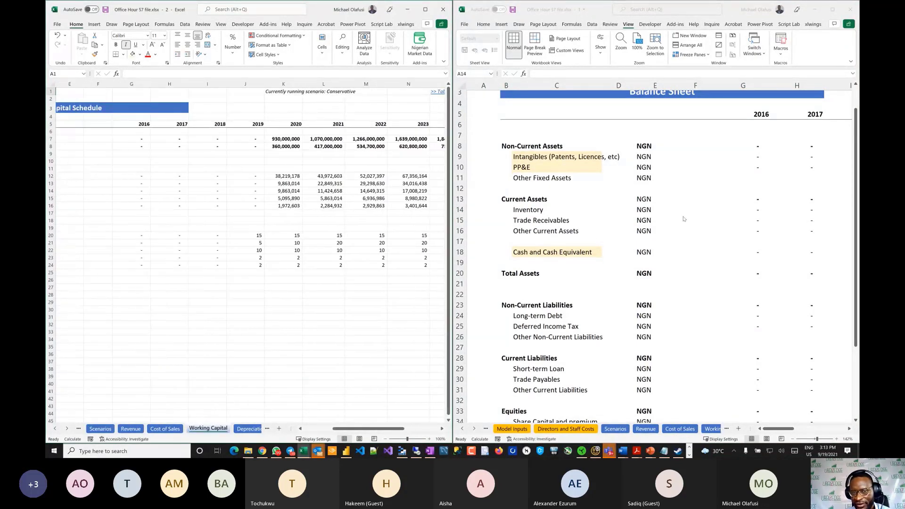
pyautogui.hscroll(1, 270, 299)
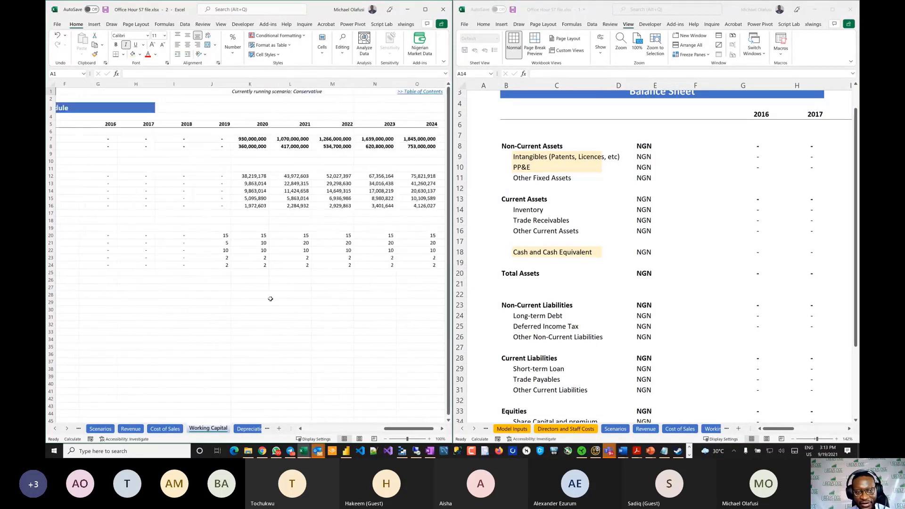
pyautogui.hscroll(-5, 270, 298)
pyautogui.click(596, 261)
pyautogui.hscroll(3, 658, 260)
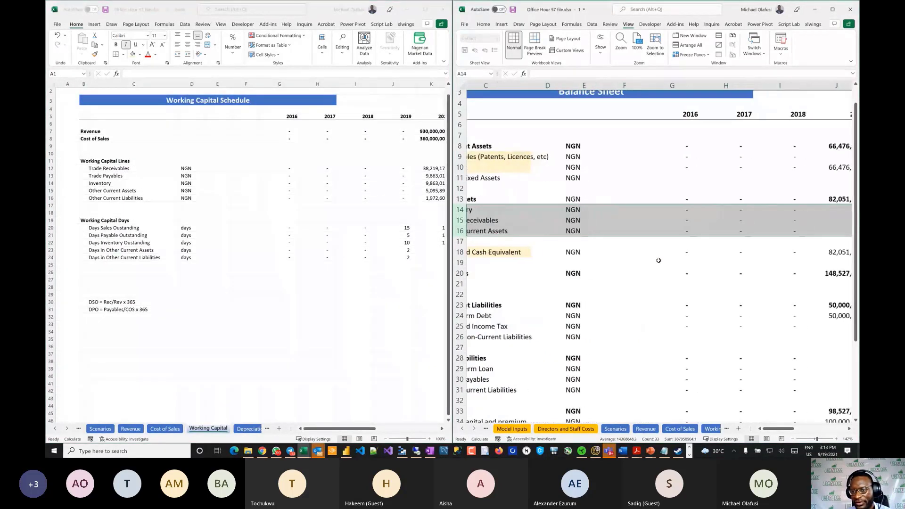
pyautogui.hscroll(4, 659, 260)
pyautogui.hscroll(1, 659, 260)
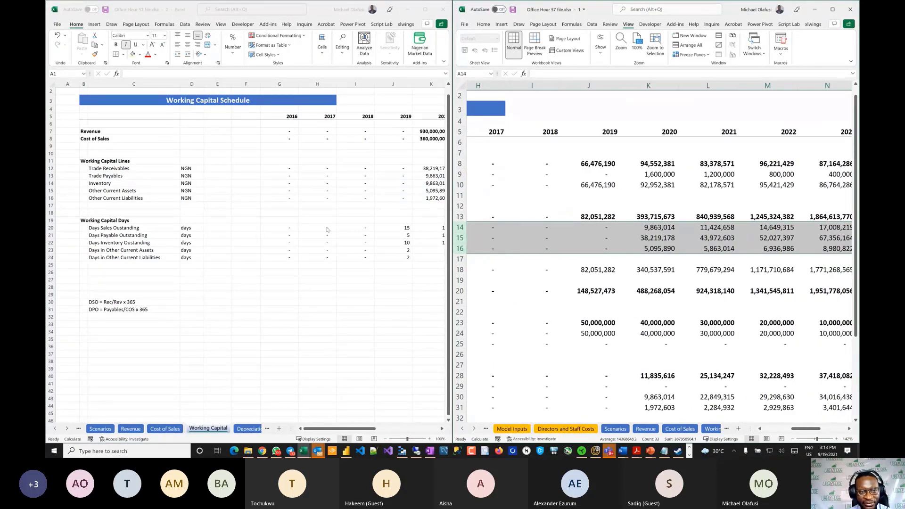
pyautogui.hscroll(5, 610, 241)
pyautogui.hscroll(-3, 609, 241)
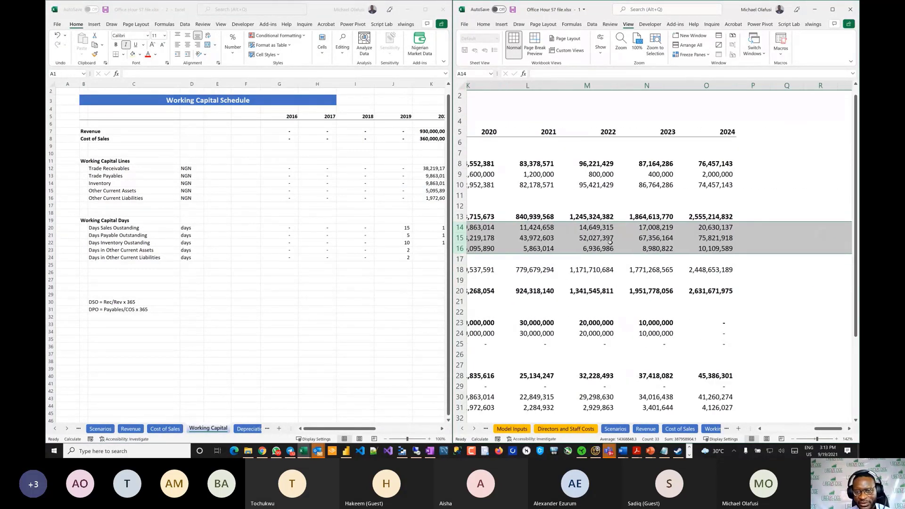
pyautogui.hscroll(-1, 610, 241)
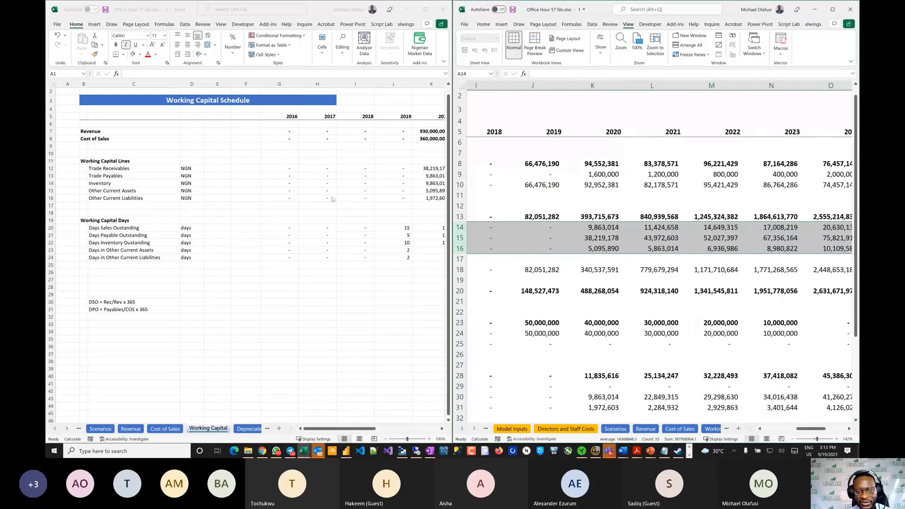
pyautogui.hscroll(4, 332, 199)
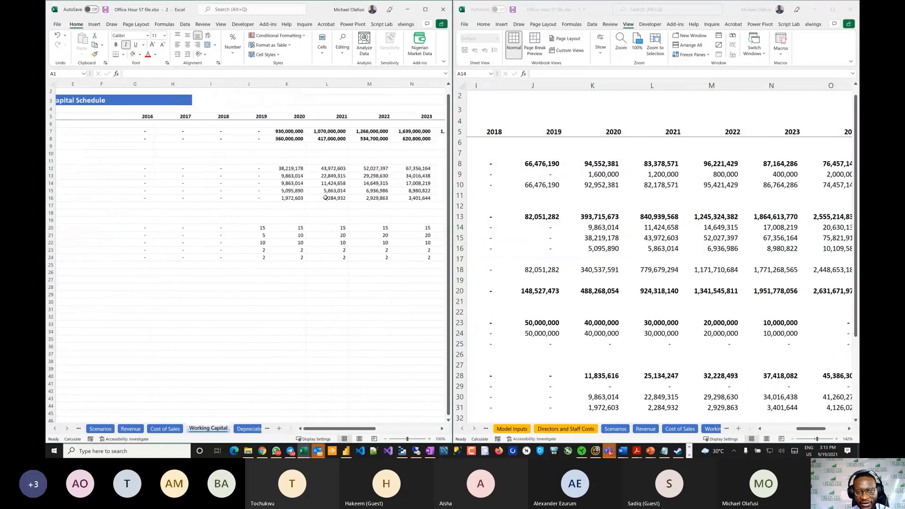
# Select the Trade Payables and Other Current Liabilities rows on the Balance Sheet and bring their yearly figures into view.
pyautogui.keyDown('ctrl'); pyautogui.scroll(3, 325, 198); pyautogui.keyUp('ctrl')
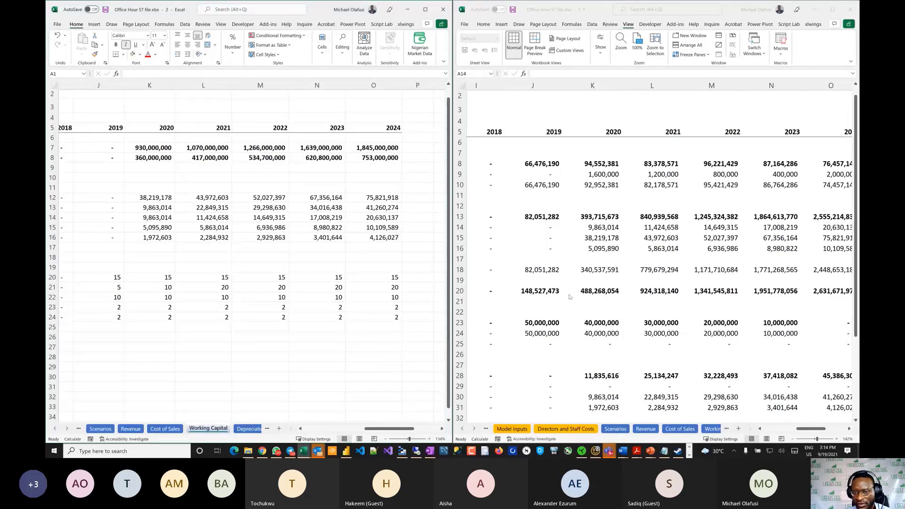
pyautogui.hotkey('ctrl', 'Home')
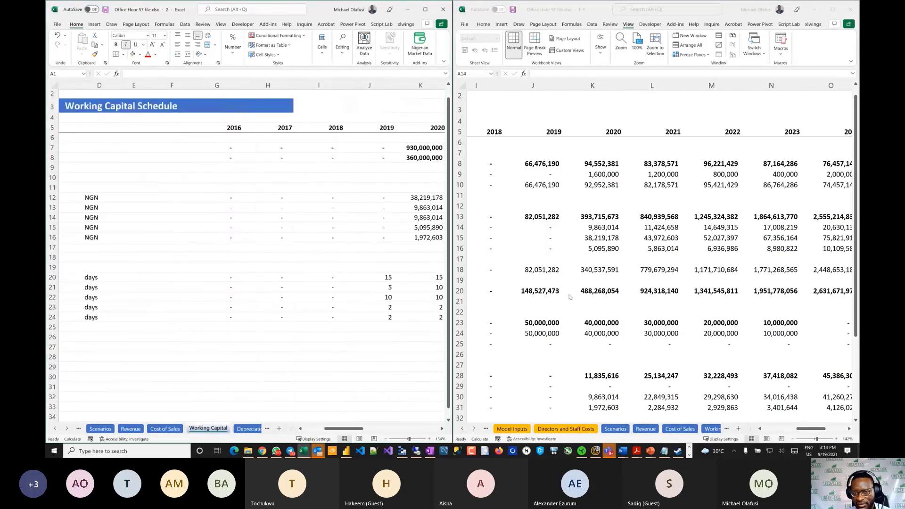
pyautogui.hscroll(-8, 569, 296)
pyautogui.scroll(-4, 514, 246)
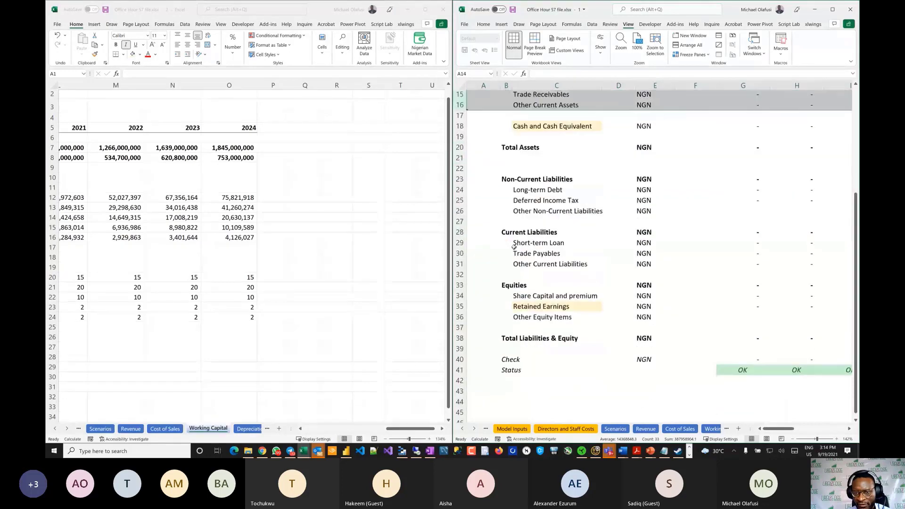
pyautogui.moveTo(462, 254); pyautogui.dragTo(465, 258)
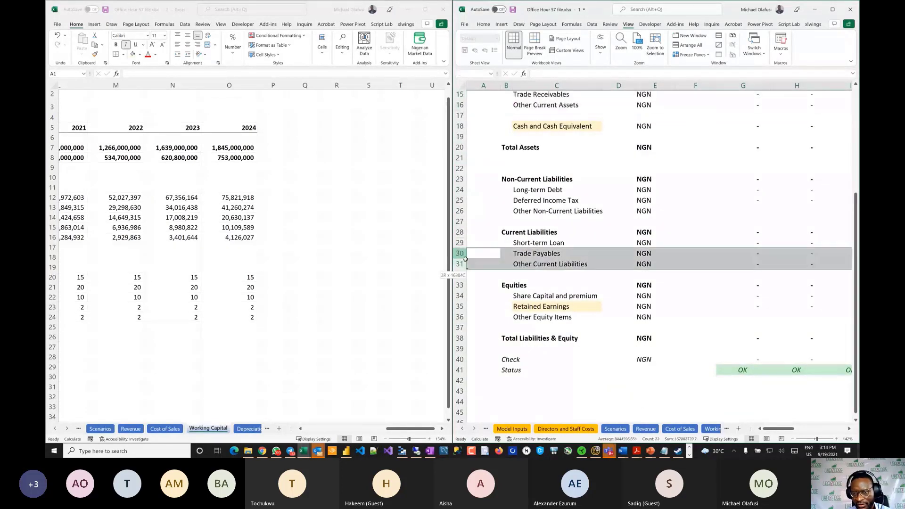
pyautogui.hscroll(2, 650, 303)
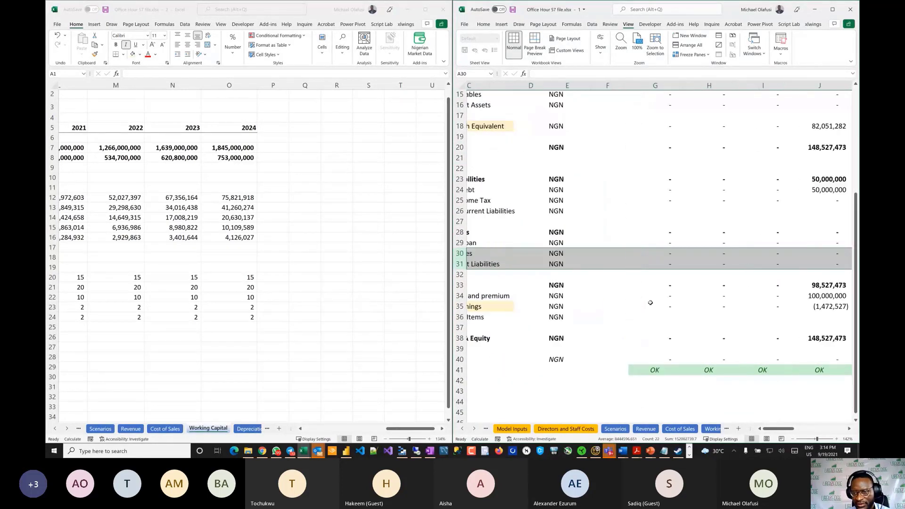
pyautogui.hscroll(5, 650, 302)
pyautogui.scroll(1, 650, 302)
# Compare the Working Capital Schedule's payables and other current liabilities lines with the selected Balance Sheet rows.
pyautogui.click(263, 325)
pyautogui.hscroll(-2, 264, 327)
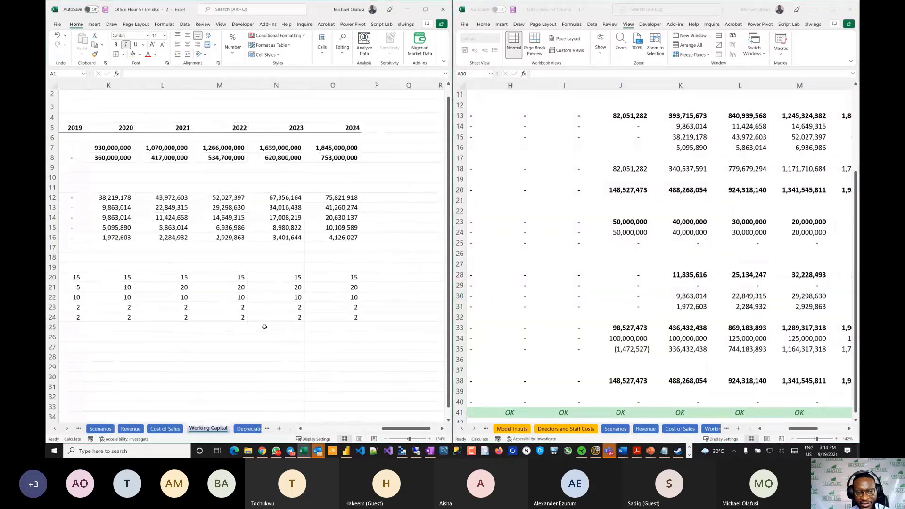
pyautogui.hscroll(-6, 264, 327)
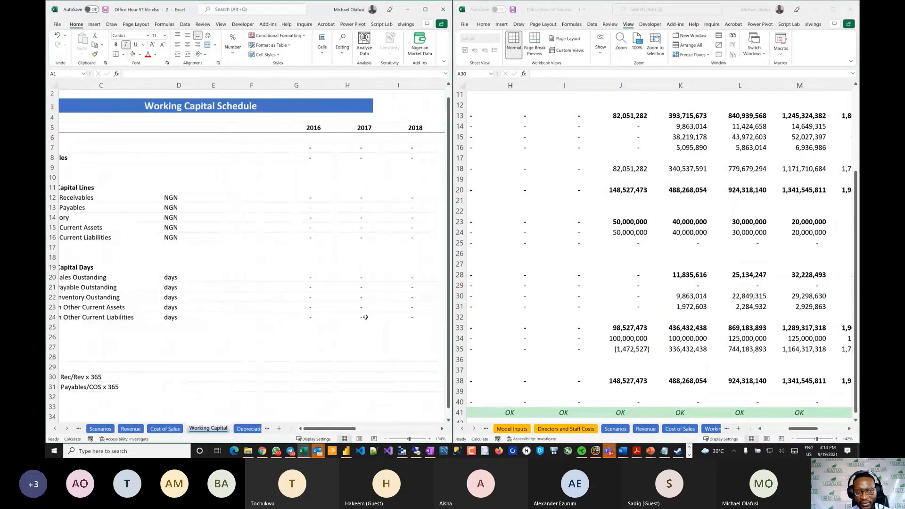
pyautogui.hscroll(1, 366, 316)
pyautogui.click(649, 269)
pyautogui.hscroll(-3, 649, 269)
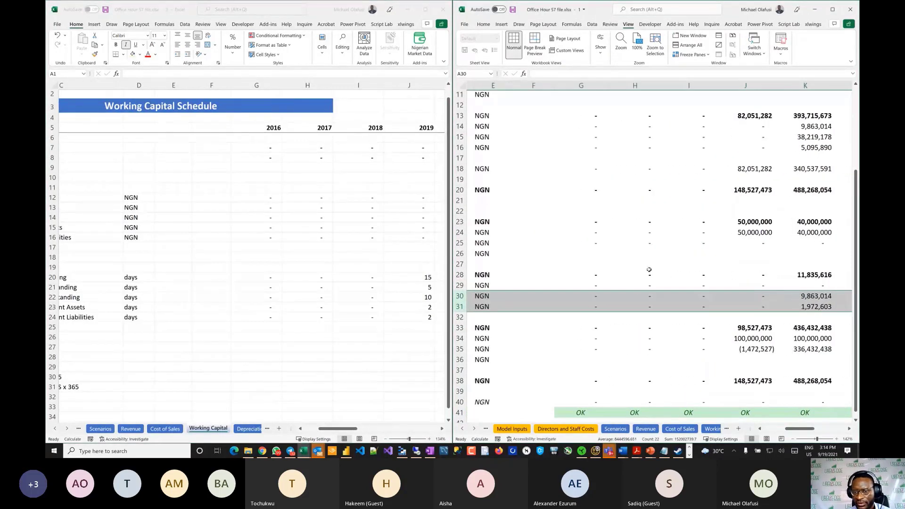
pyautogui.hscroll(-3, 649, 270)
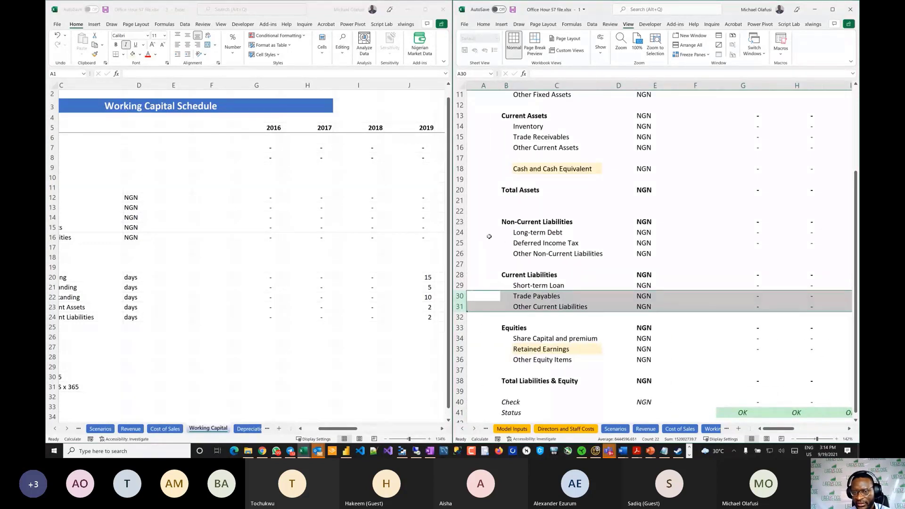
# Select the Balance Sheet's Long-term Debt row, view the Revenue Schedule in the other window and bring the Debt sheet within reach.
pyautogui.click(459, 233)
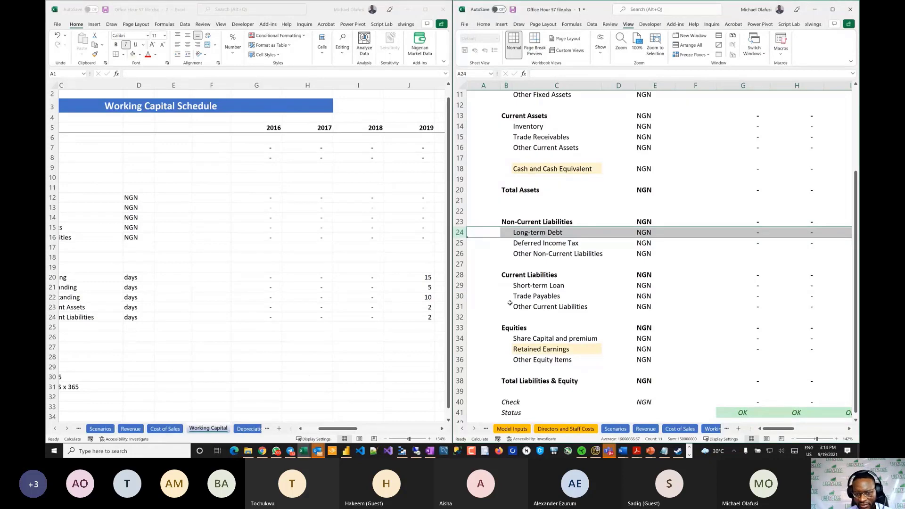
pyautogui.click(130, 431)
pyautogui.click(131, 431)
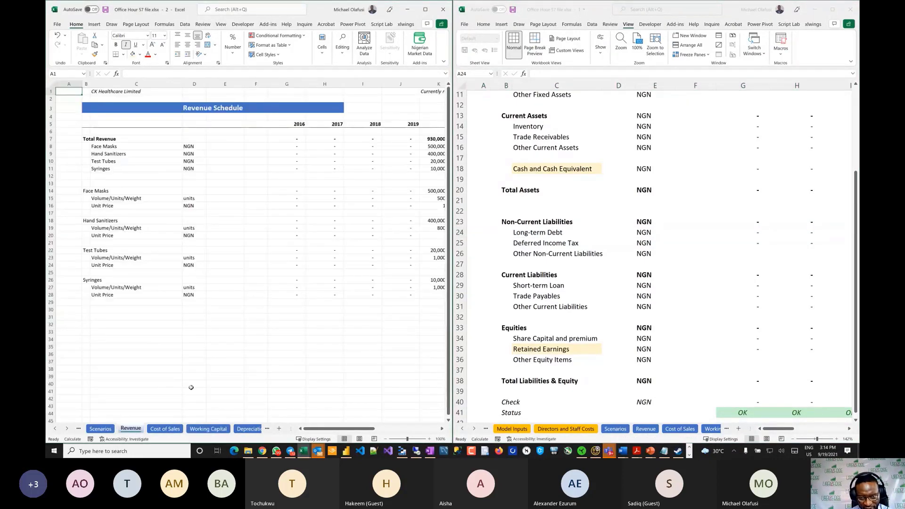
pyautogui.hscroll(3, 305, 342)
pyautogui.hscroll(3, 304, 342)
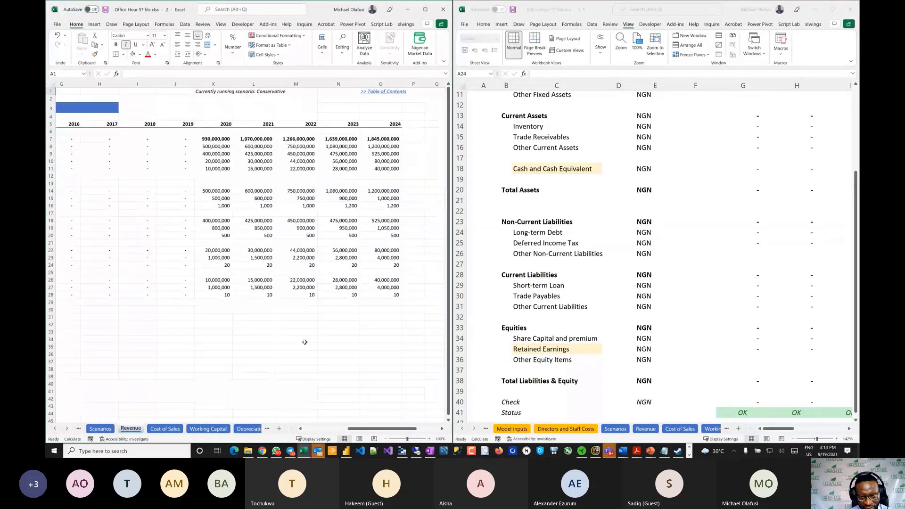
pyautogui.click(67, 429)
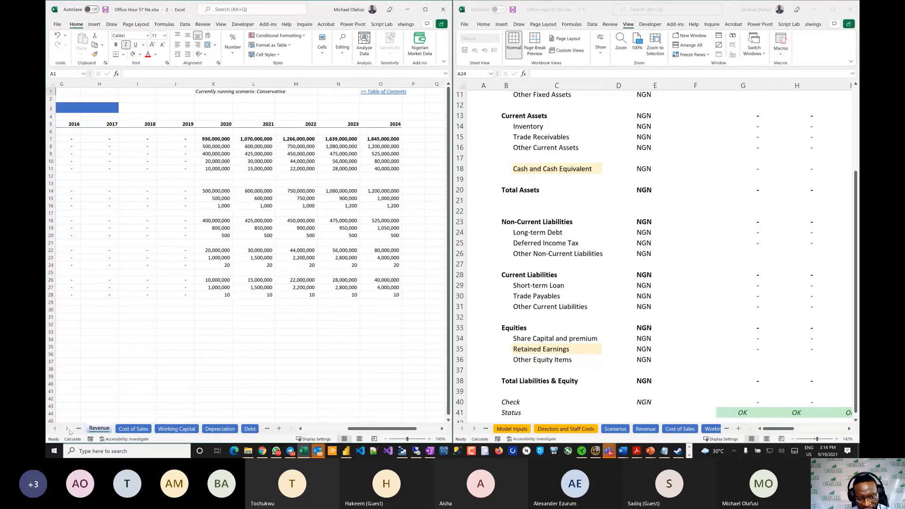
pyautogui.click(68, 429)
# Inspect the link to the Debt sheet in the Balance Sheet's 2019 Long-term Debt cell.
pyautogui.click(622, 294)
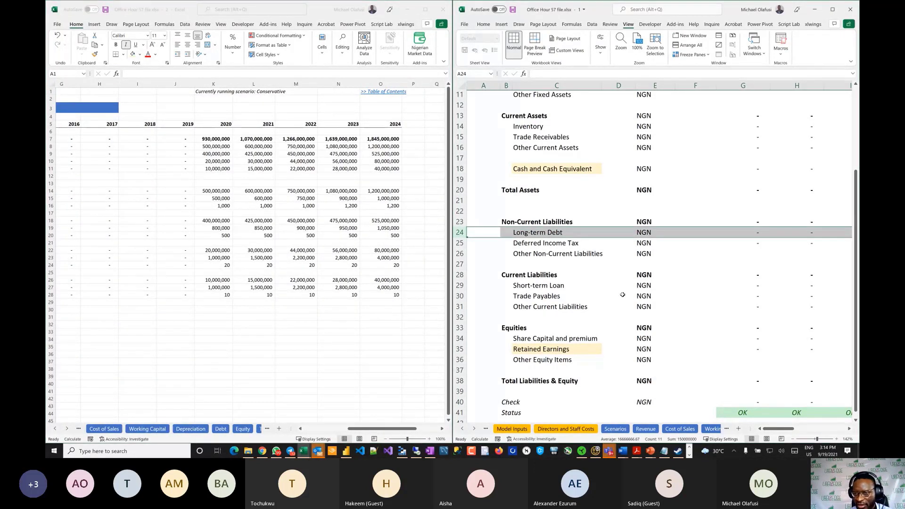
pyautogui.hscroll(2, 622, 294)
pyautogui.hscroll(2, 622, 294)
pyautogui.click(686, 231)
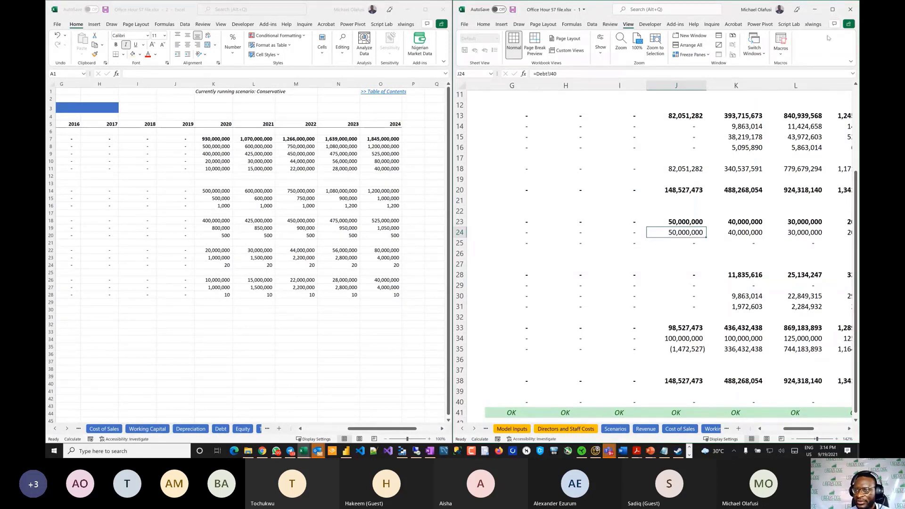
# Maximize the Balance Sheet window and highlight the Intangibles, PP&E and Retained Earnings rows, followed by Cash and Cash Equivalent.
pyautogui.click(834, 14)
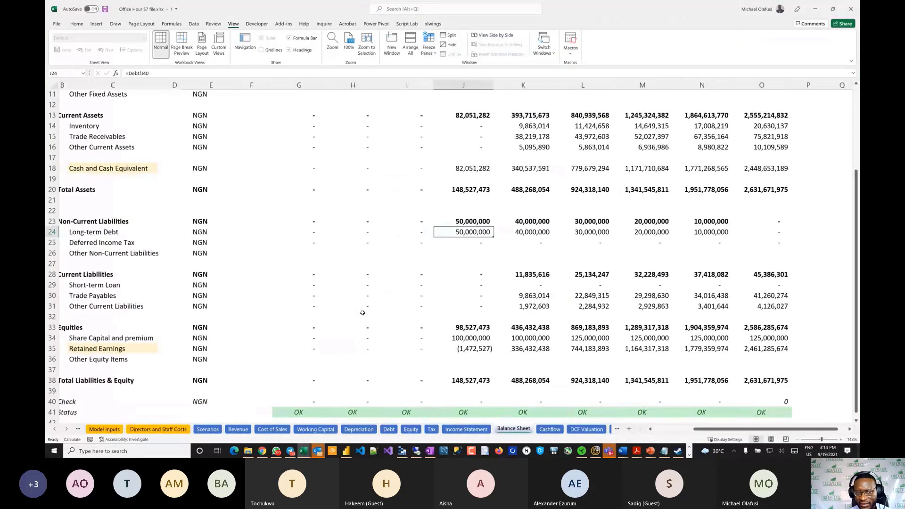
pyautogui.scroll(4, 362, 312)
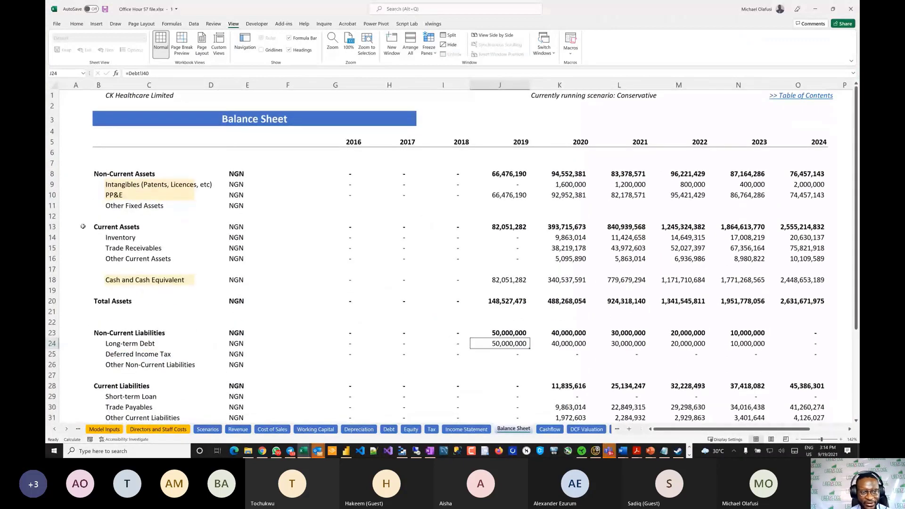
pyautogui.moveTo(52, 184); pyautogui.dragTo(57, 194)
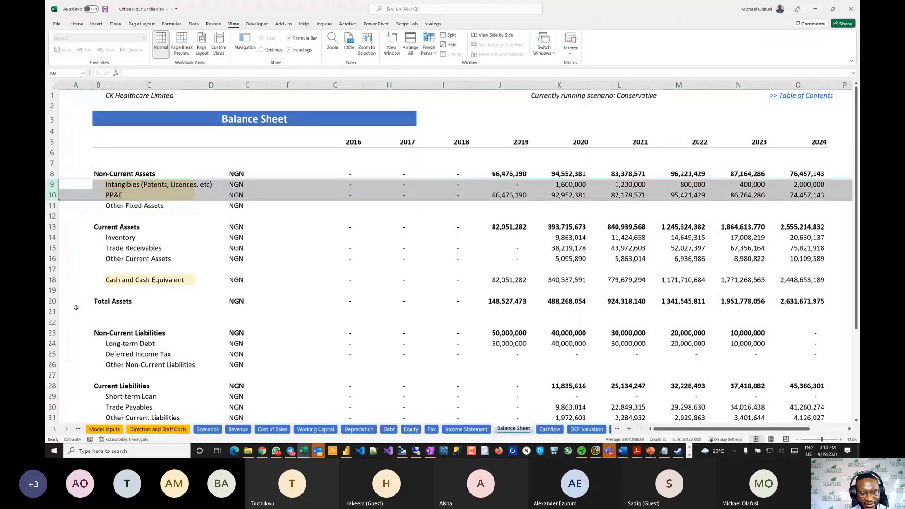
pyautogui.scroll(-3, 77, 342)
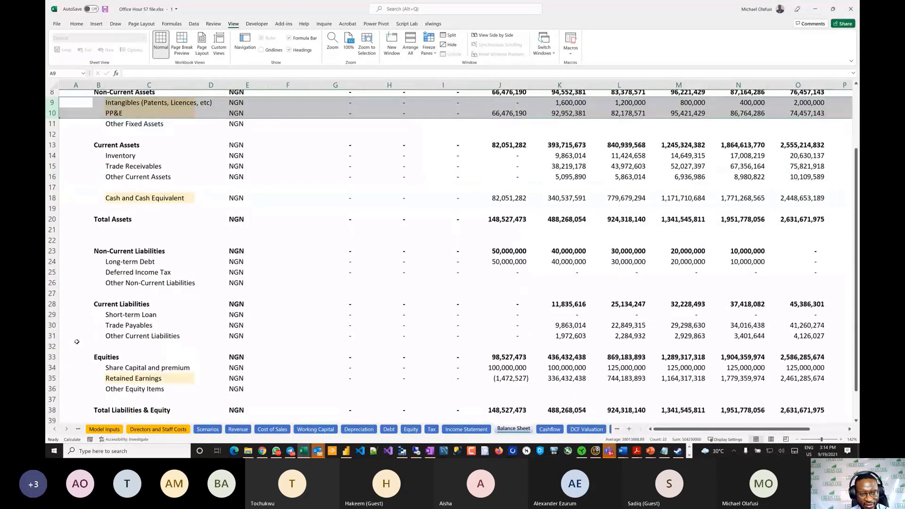
pyautogui.keyDown('ctrl'); pyautogui.click(52, 378); pyautogui.keyUp('ctrl')
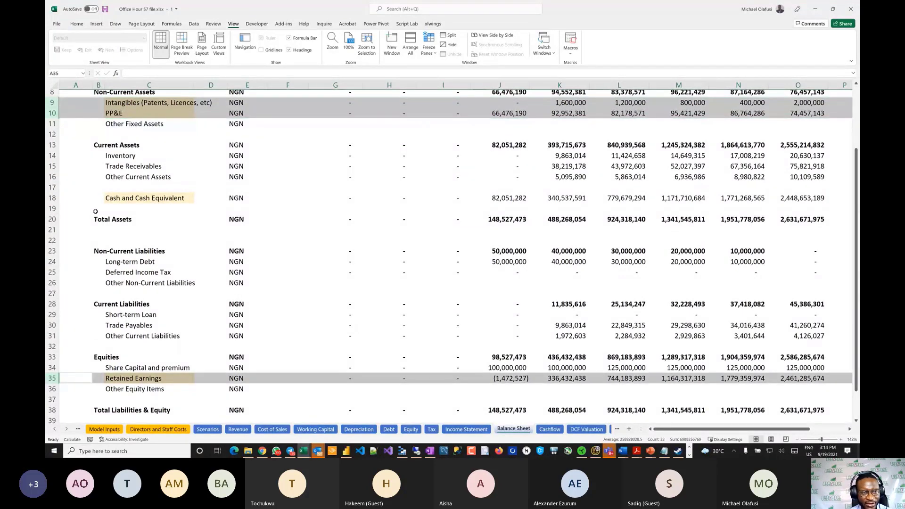
pyautogui.click(52, 198)
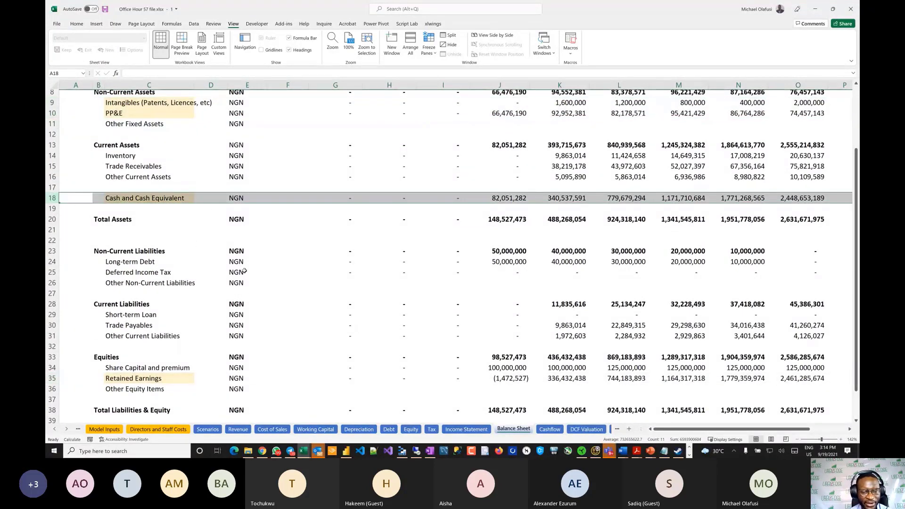
# Review the cash flow lines on the Cashflow sheet and close the second workbook window.
pyautogui.click(550, 429)
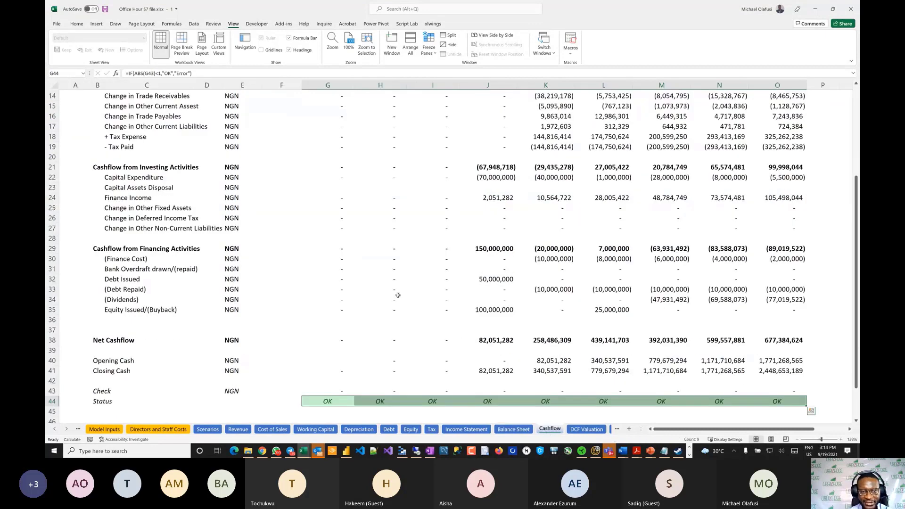
pyautogui.click(398, 295)
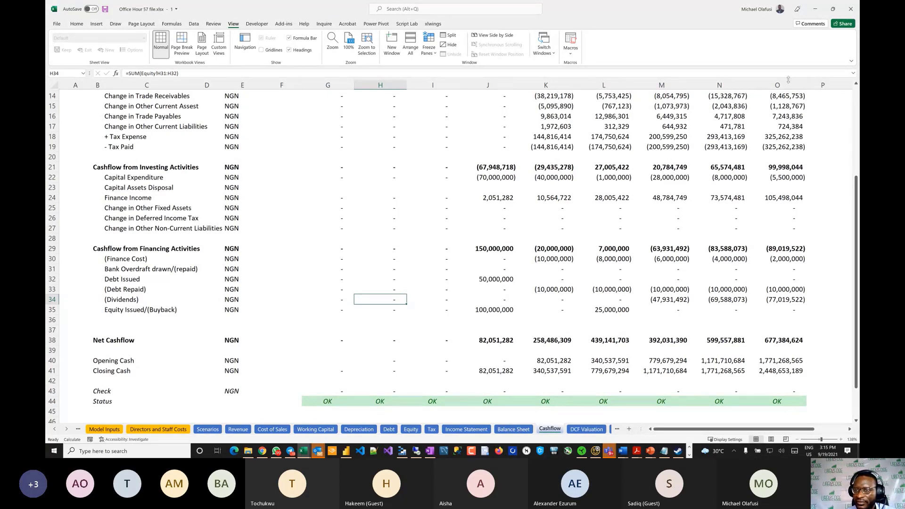
pyautogui.hotkey('alt', 'Tab')
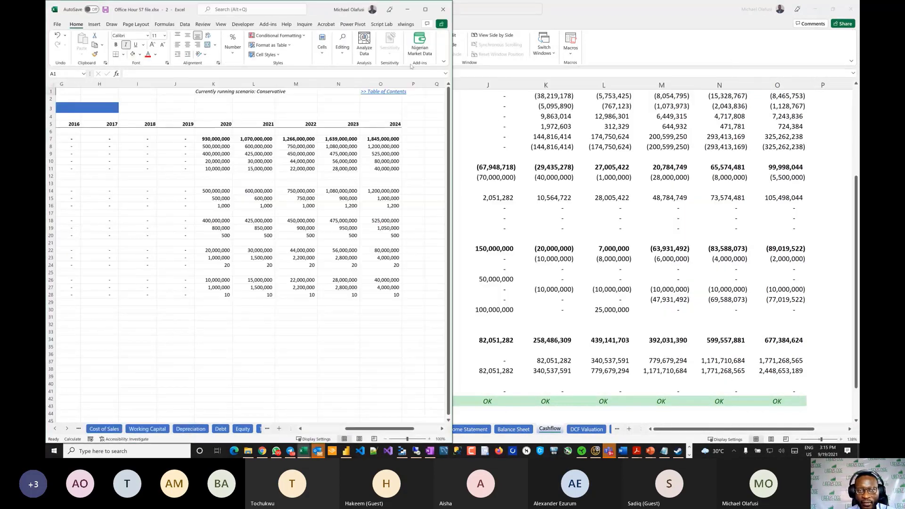
pyautogui.click(443, 9)
pyautogui.click(499, 194)
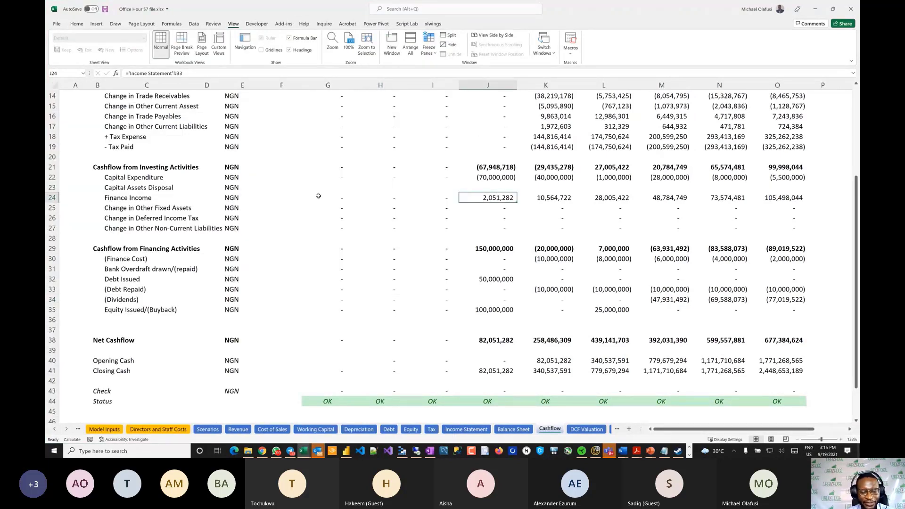
pyautogui.scroll(5, 319, 195)
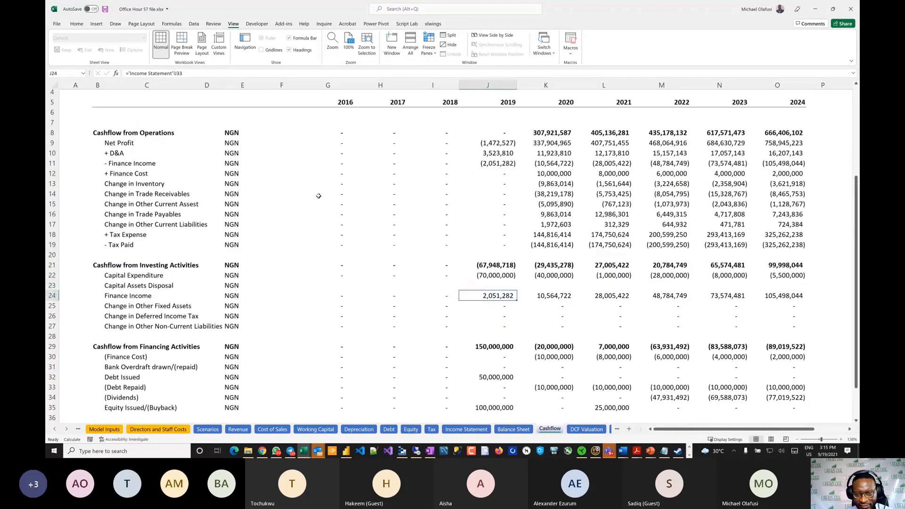
# Return to the Balance Sheet, open a new window of Office Hour 57 file.xlsx and place both windows side by side.
pyautogui.click(514, 429)
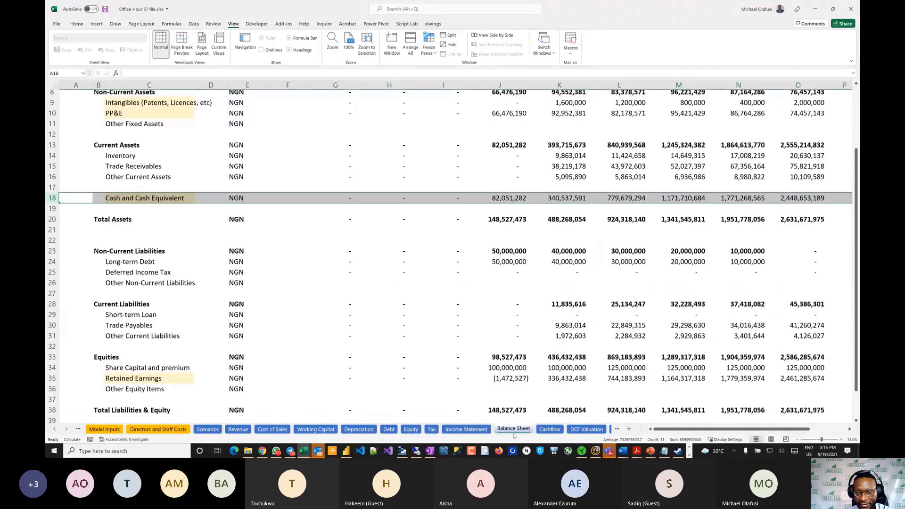
pyautogui.scroll(3, 337, 247)
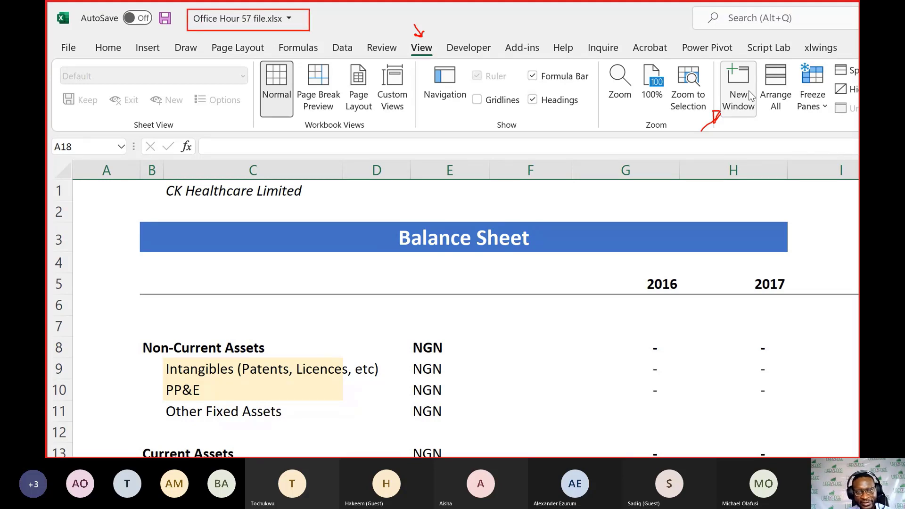
pyautogui.click(751, 97)
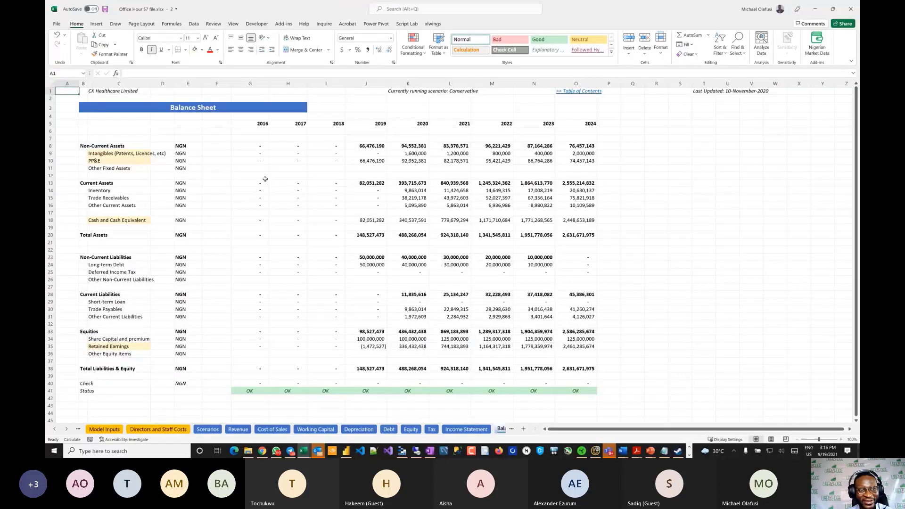
pyautogui.doubleClick(287, 9)
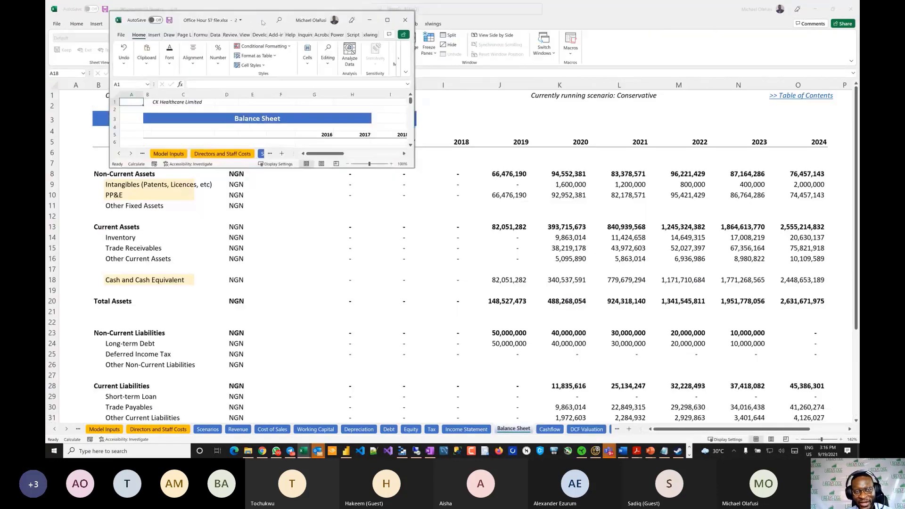
pyautogui.moveTo(262, 23); pyautogui.dragTo(46, 158)
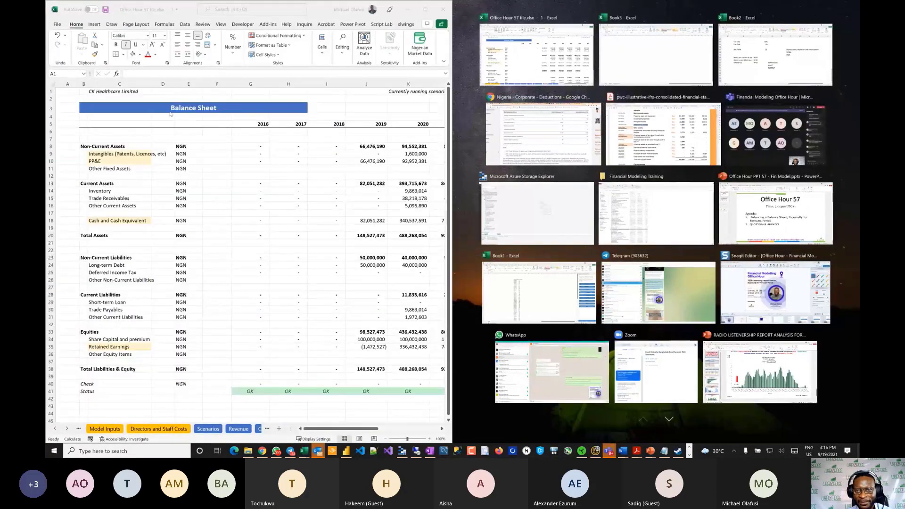
pyautogui.click(541, 49)
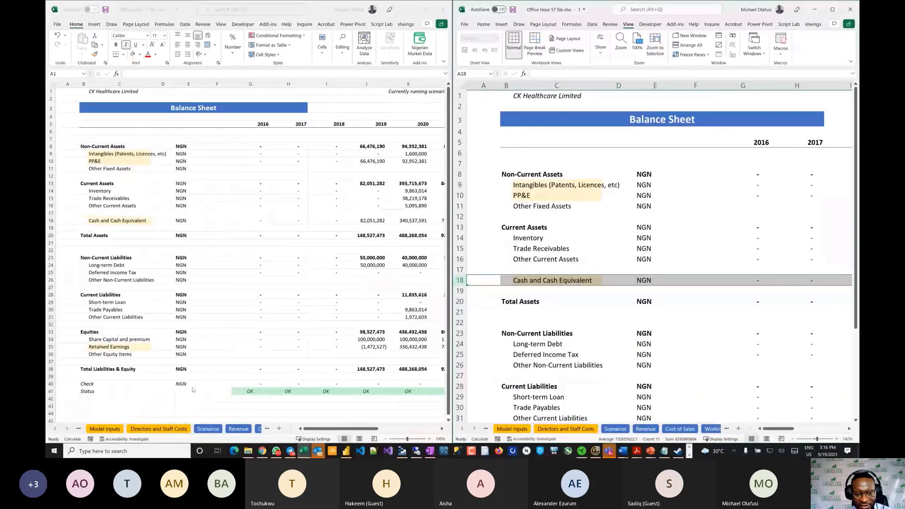
# Open the Scenarios sheet in the window numbered 1 and fill the Face Masks heading cell B9 with blue.
pyautogui.click(622, 430)
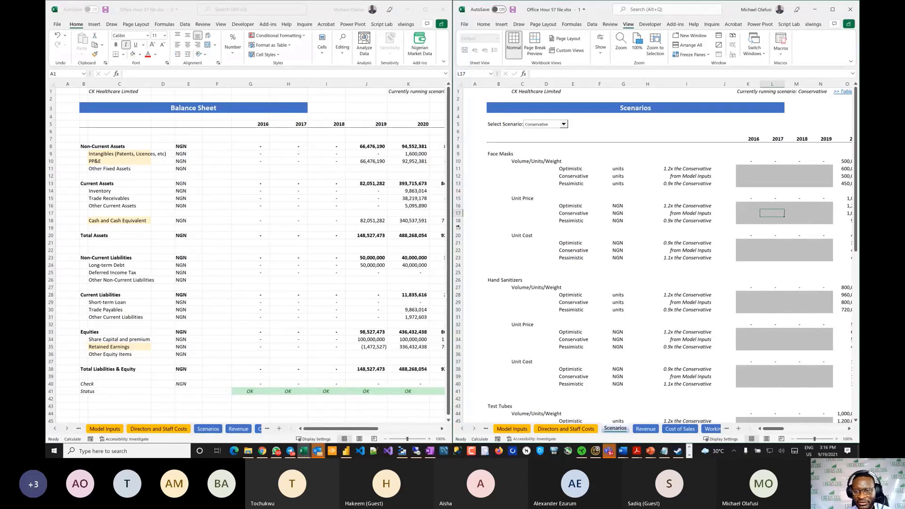
pyautogui.click(492, 154)
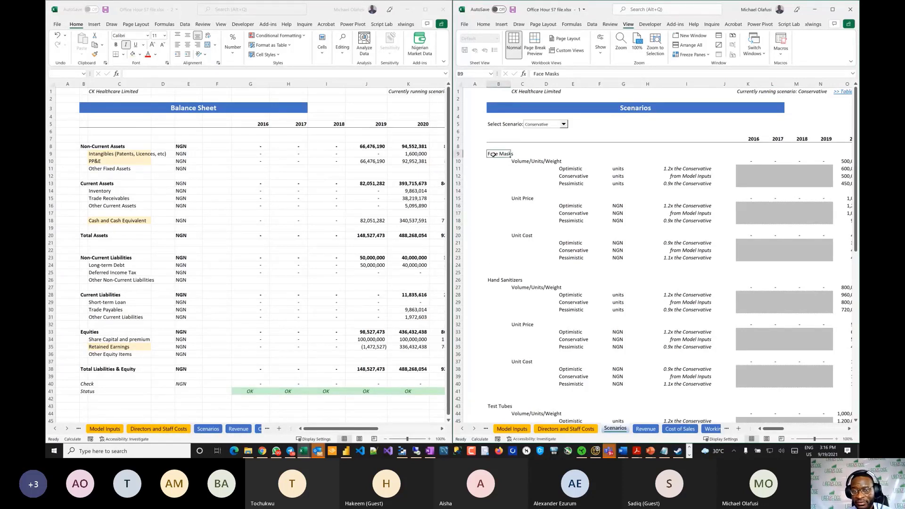
pyautogui.click(483, 24)
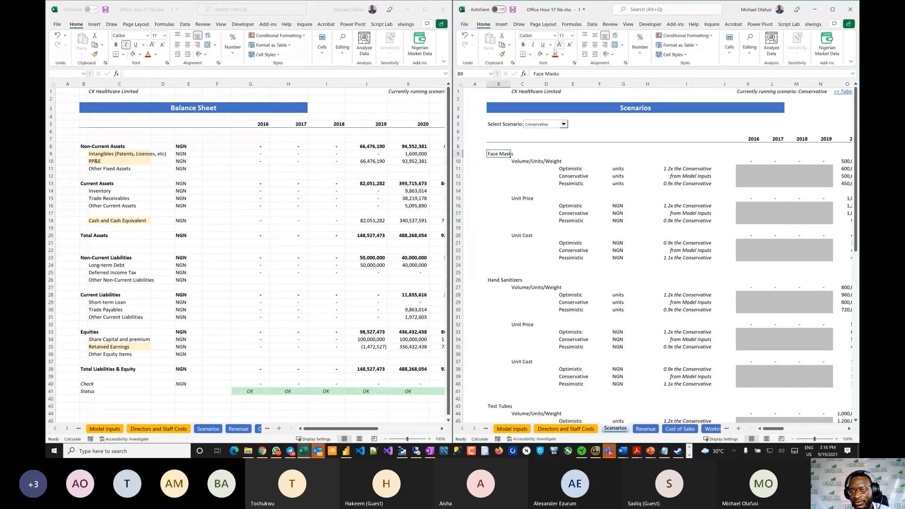
pyautogui.click(546, 55)
pyautogui.click(565, 71)
pyautogui.click(553, 181)
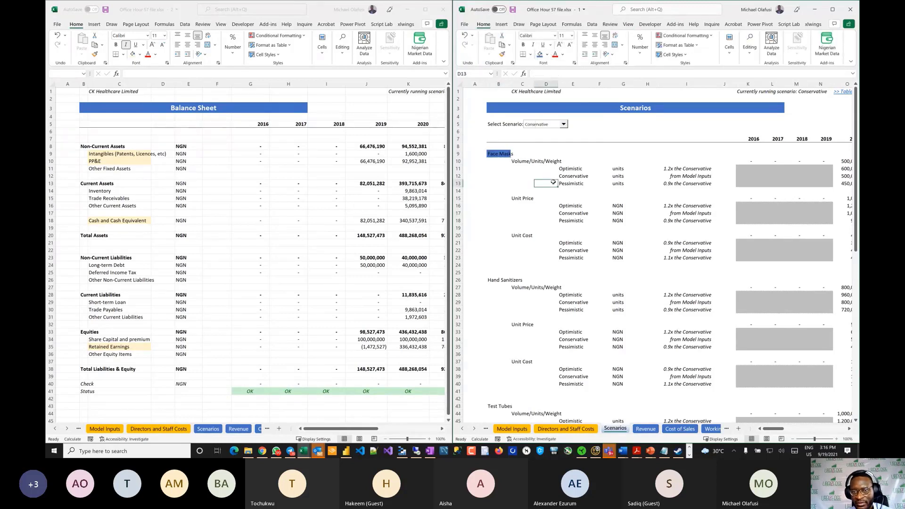
# Display the Scenarios sheet in the window numbered 2 to compare the Face Masks cell across both windows.
pyautogui.click(78, 429)
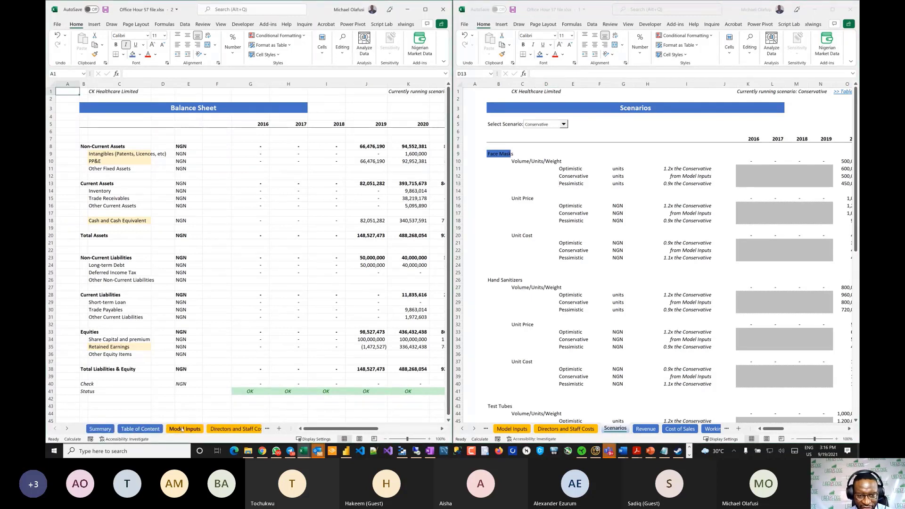
pyautogui.scroll(-2, 162, 428)
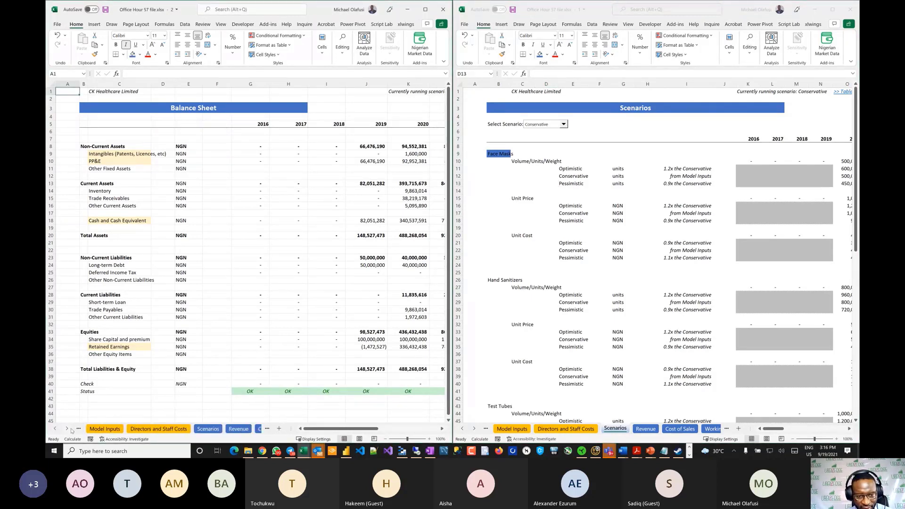
pyautogui.click(208, 428)
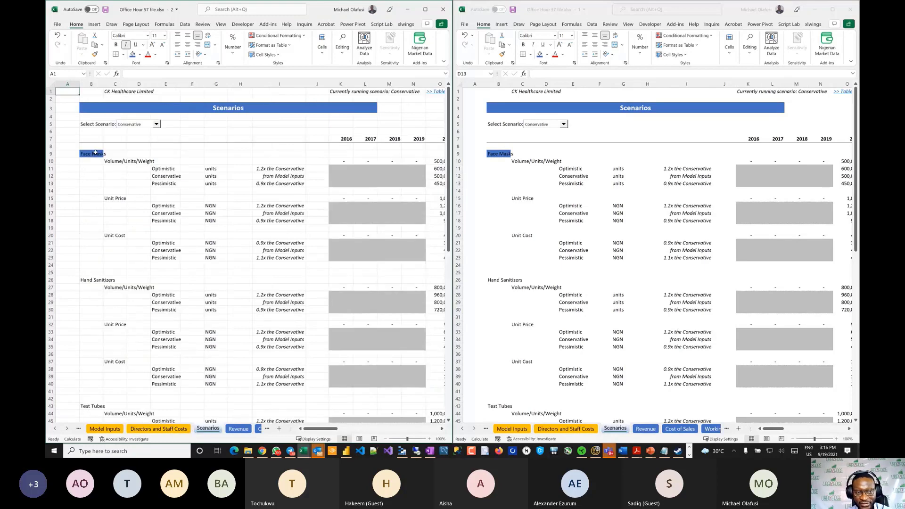
# In window 1, change the Face Masks cell's fill to gold and clear it again with No Fill.
pyautogui.click(500, 154)
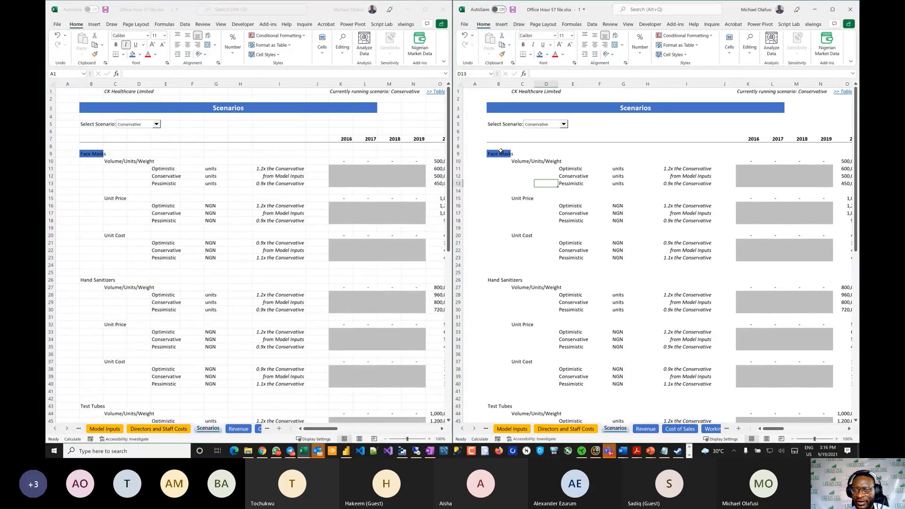
pyautogui.click(548, 53)
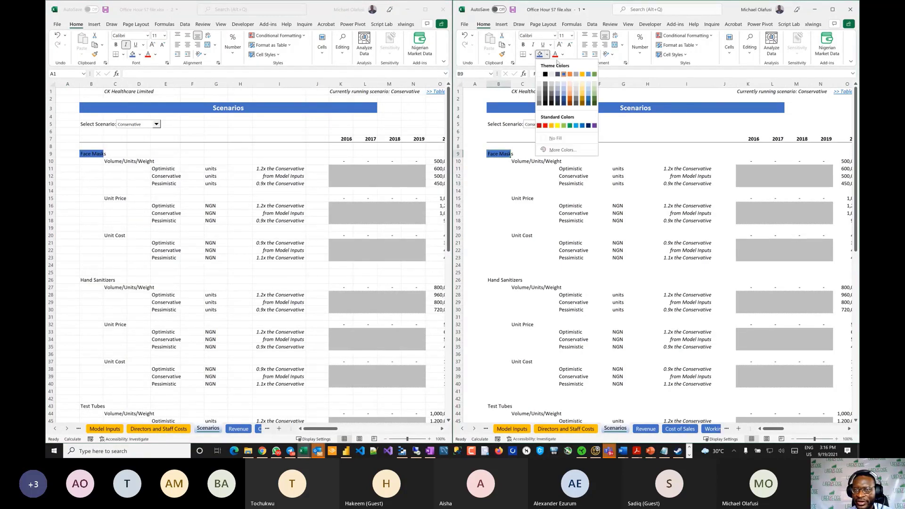
pyautogui.click(583, 61)
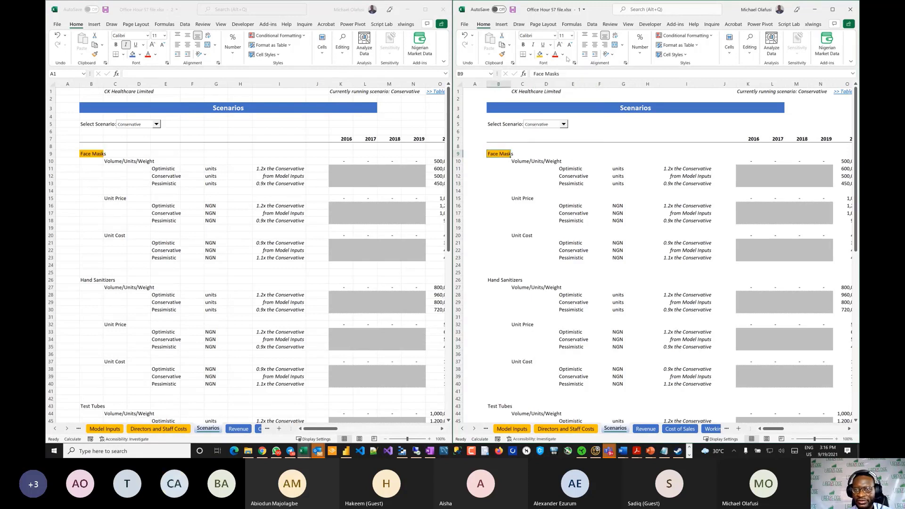
pyautogui.click(547, 55)
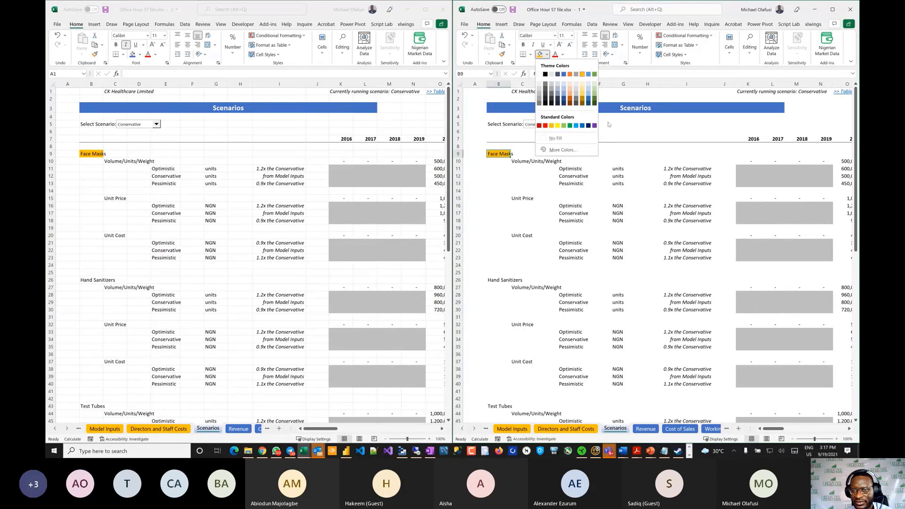
pyautogui.click(554, 137)
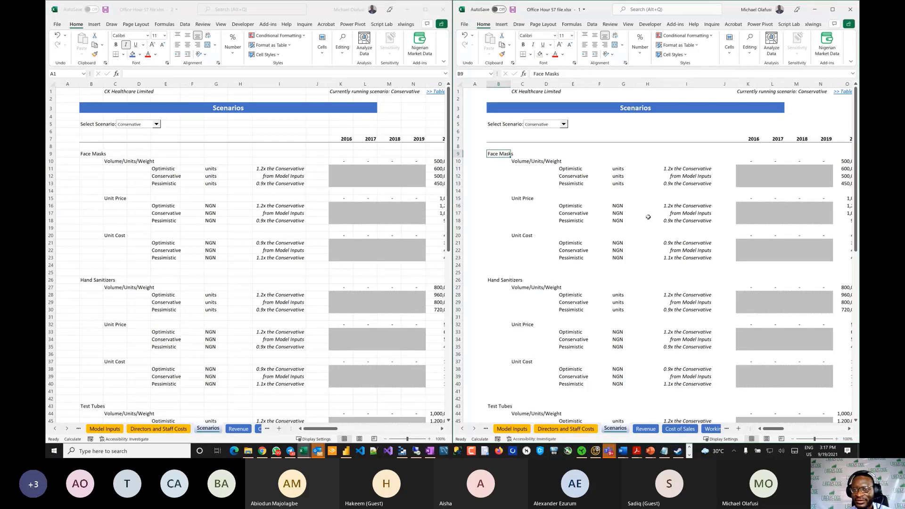
pyautogui.click(609, 227)
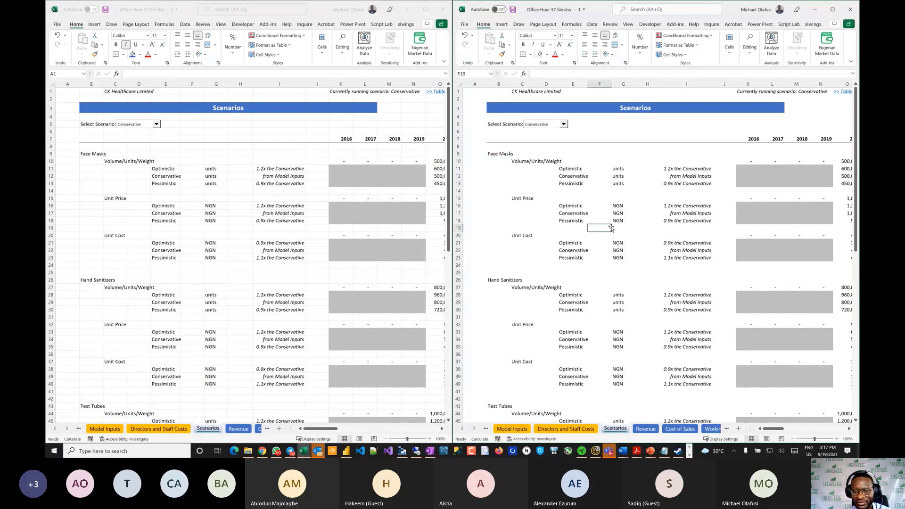
# Close both windows of Office Hour 57 file.xlsx without saving the changes.
pyautogui.click(849, 9)
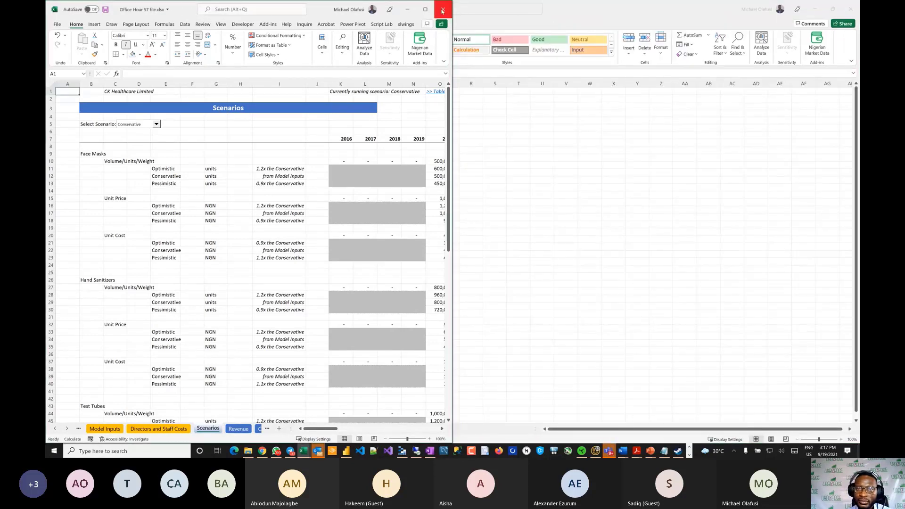
pyautogui.click(443, 9)
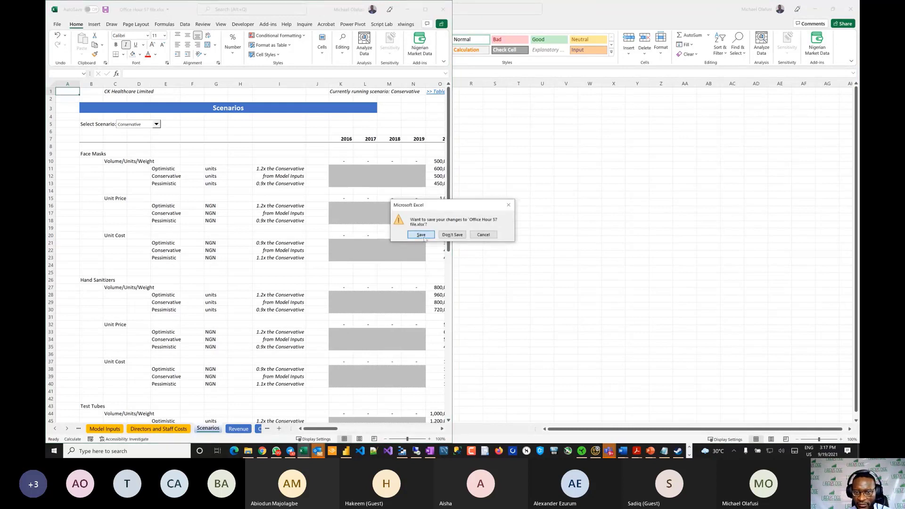
pyautogui.click(452, 235)
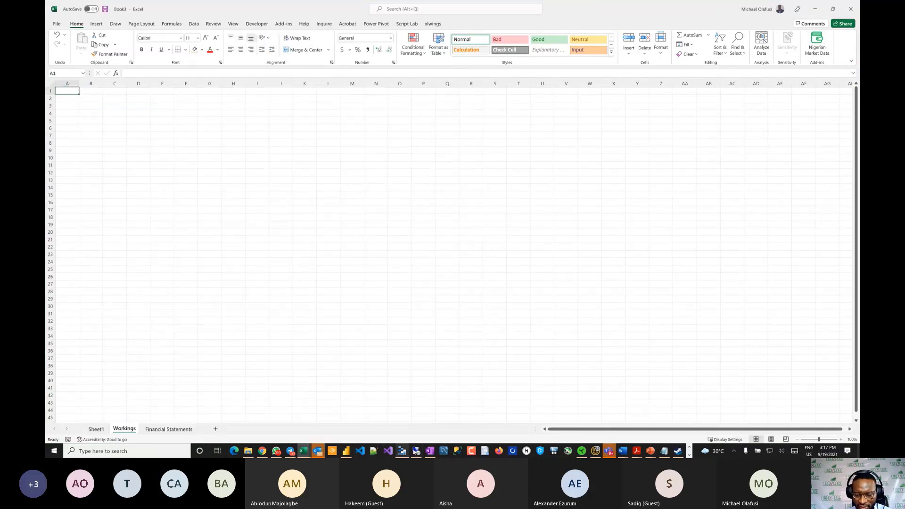
# Switch to Azure Storage Explorer and open the urbizedge blob container under the urbizedge (Classic) storage account.
pyautogui.click(444, 451)
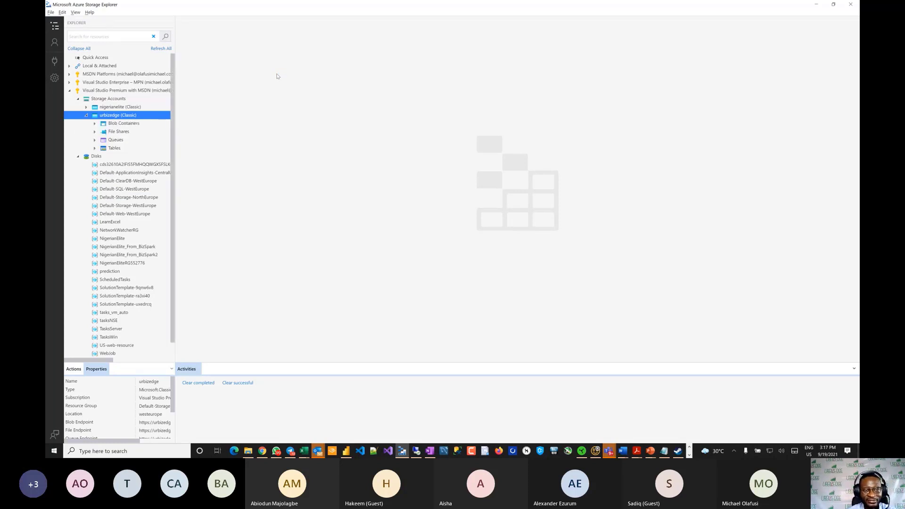
pyautogui.click(95, 148)
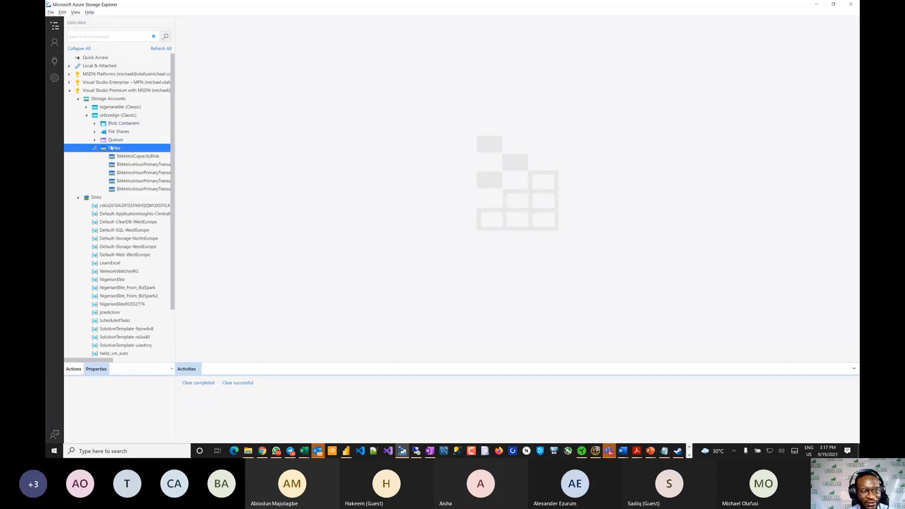
pyautogui.click(95, 123)
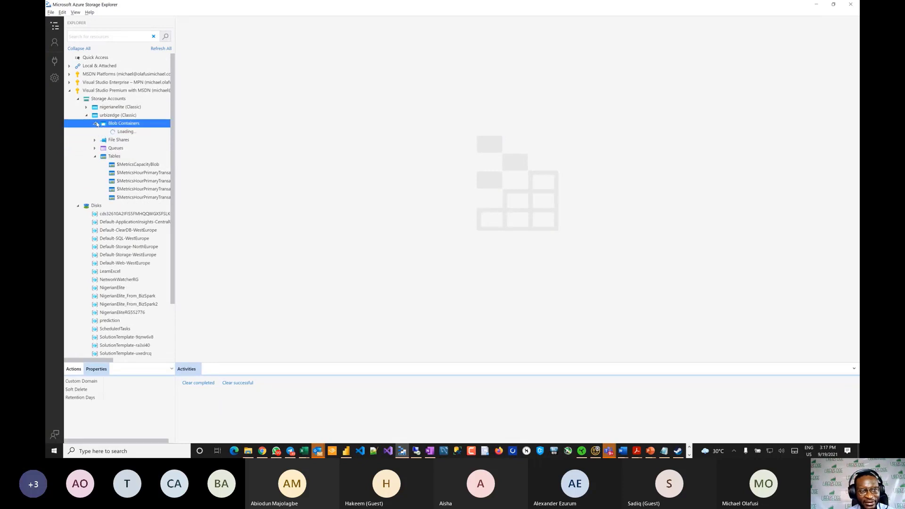
pyautogui.click(119, 133)
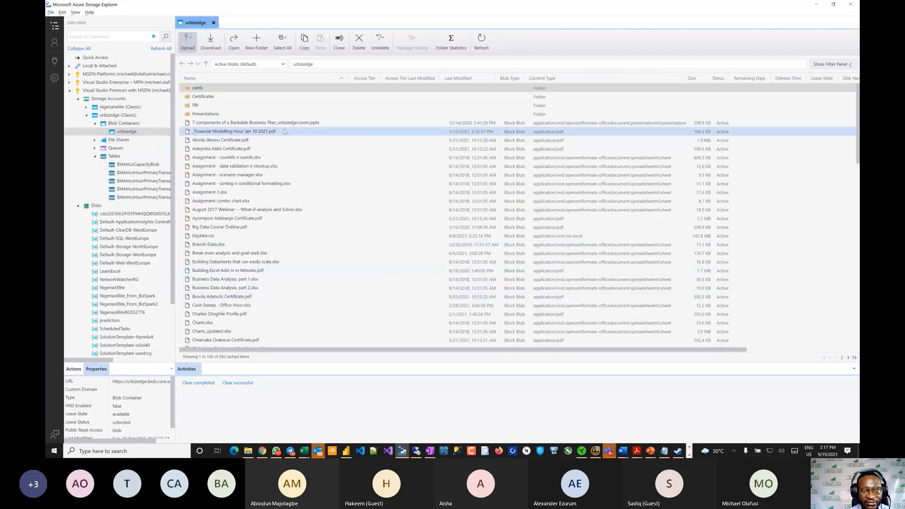
# Start a file upload to the urbizedge container and choose Office Hour 57 file.xlsx from Documents.
pyautogui.click(192, 47)
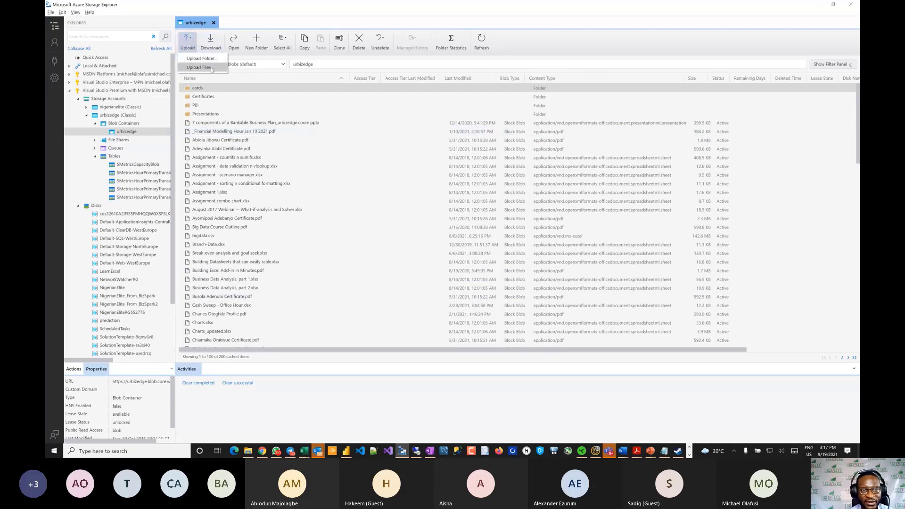
pyautogui.click(242, 105)
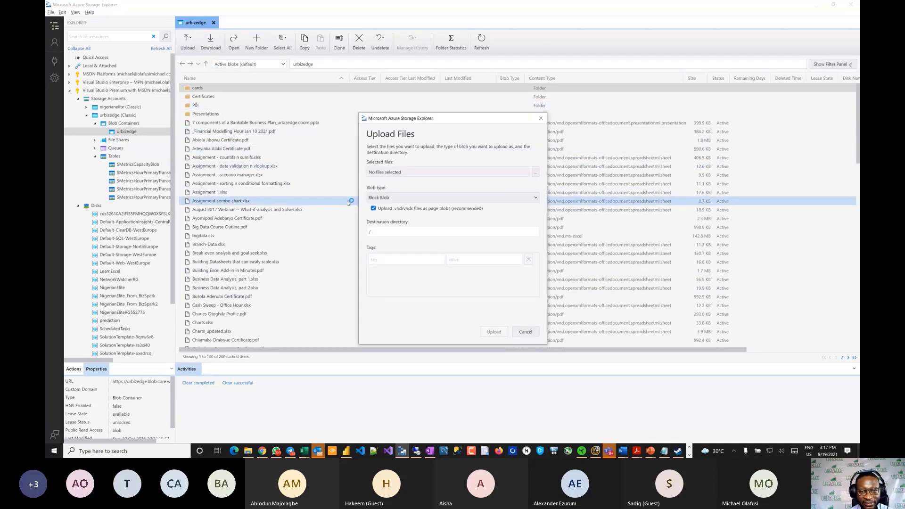
pyautogui.click(536, 173)
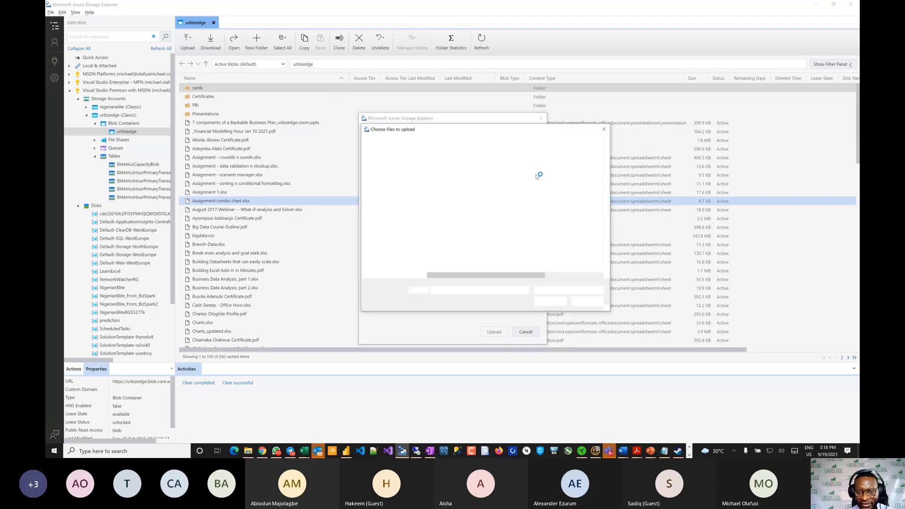
pyautogui.click(479, 179)
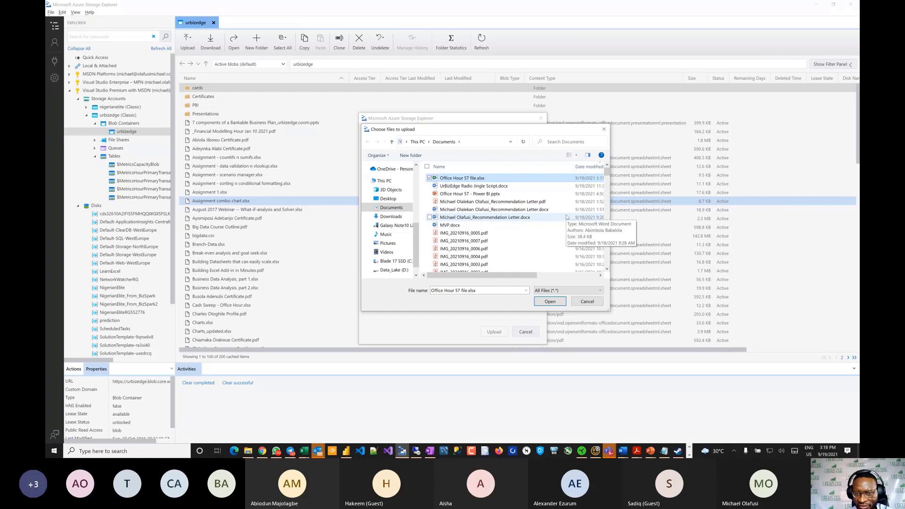
pyautogui.click(549, 301)
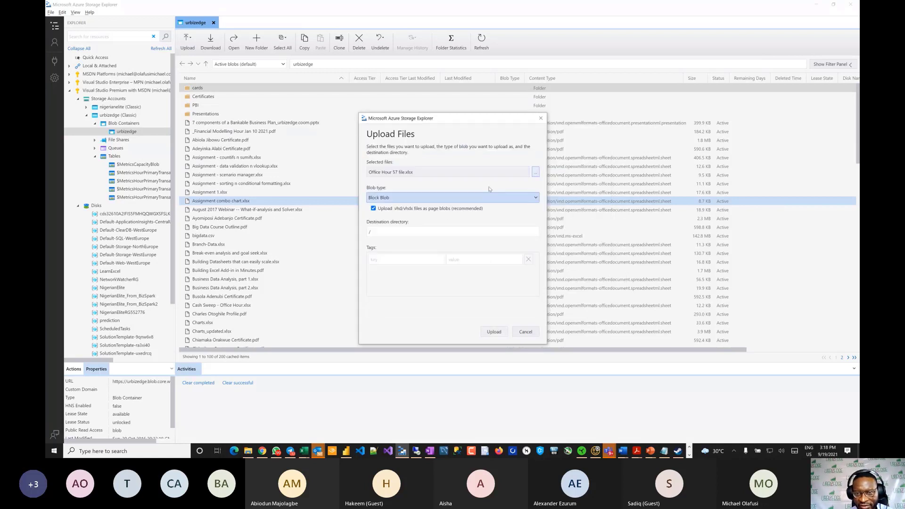